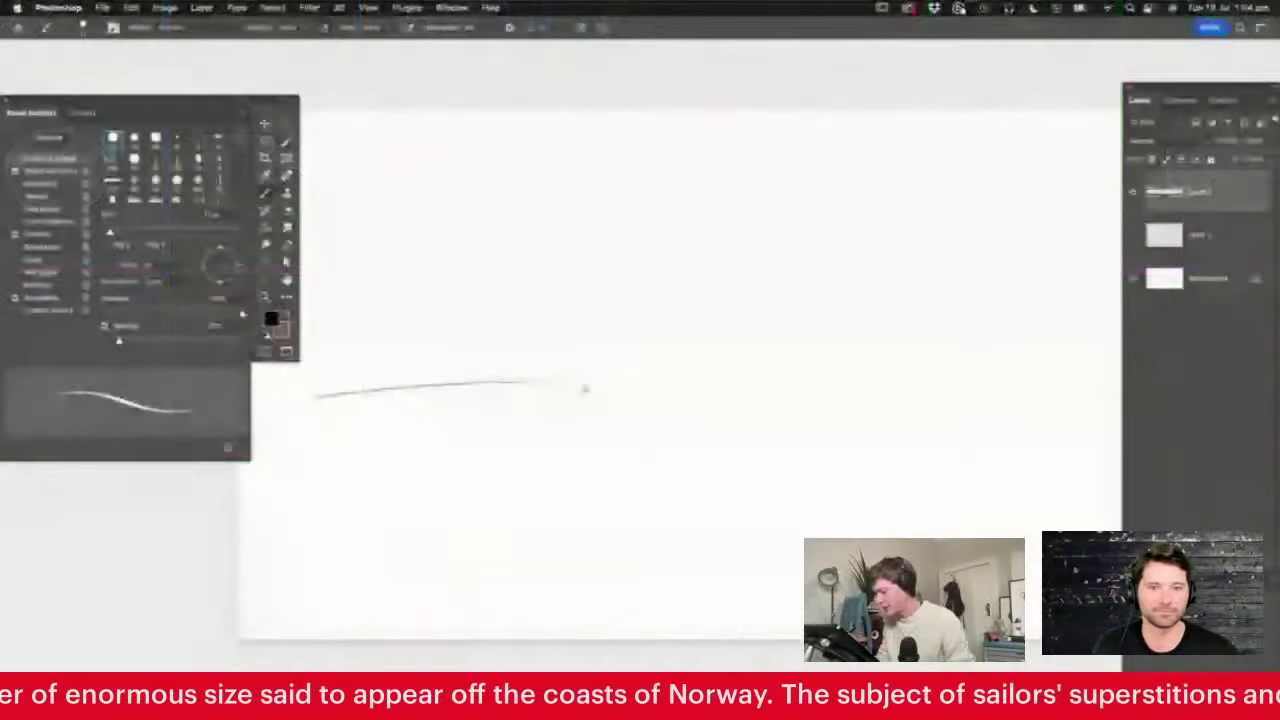
Sketch a horizon line with pointed wave crests near its middle and extend it toward the canvas's right side
mouse_move(762, 358)
mouse_down()
mouse_move(804, 330)
mouse_move(812, 380)
mouse_move(940, 380)
mouse_up()
key(z)
drag(708, 392, 670, 401)
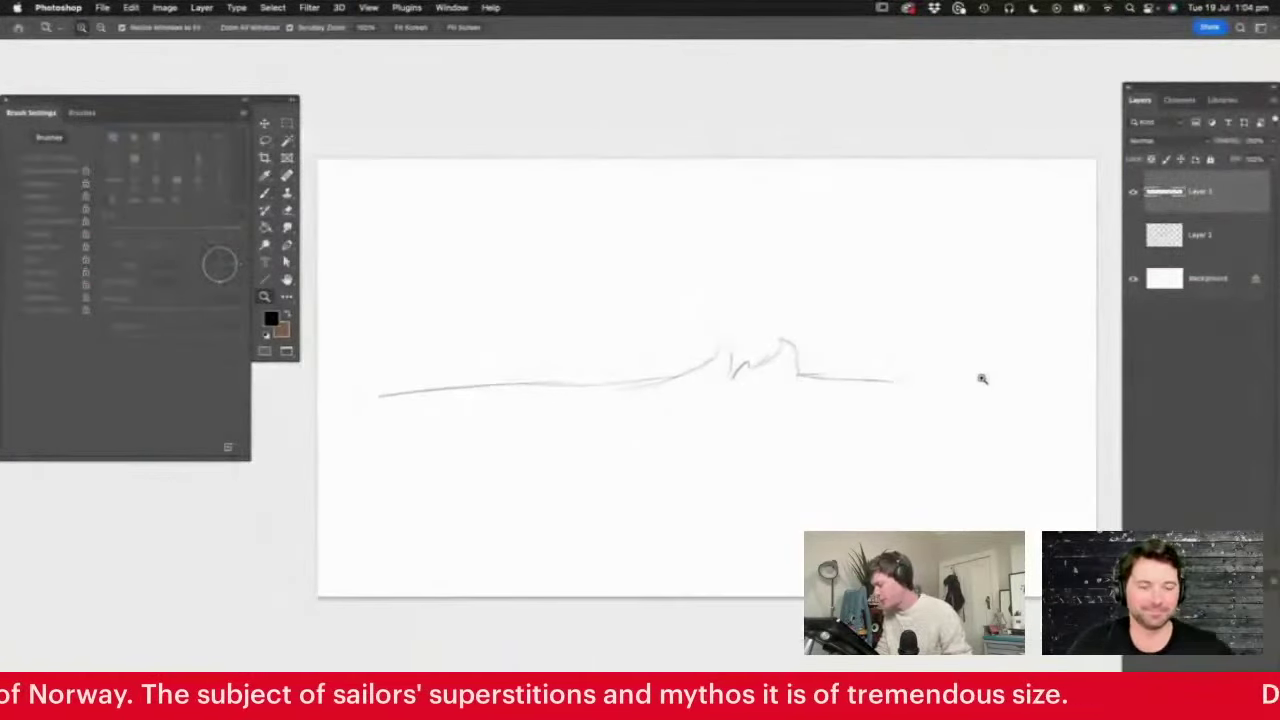
drag(983, 380, 999, 383)
key(b)
drag(903, 380, 1029, 383)
key(z)
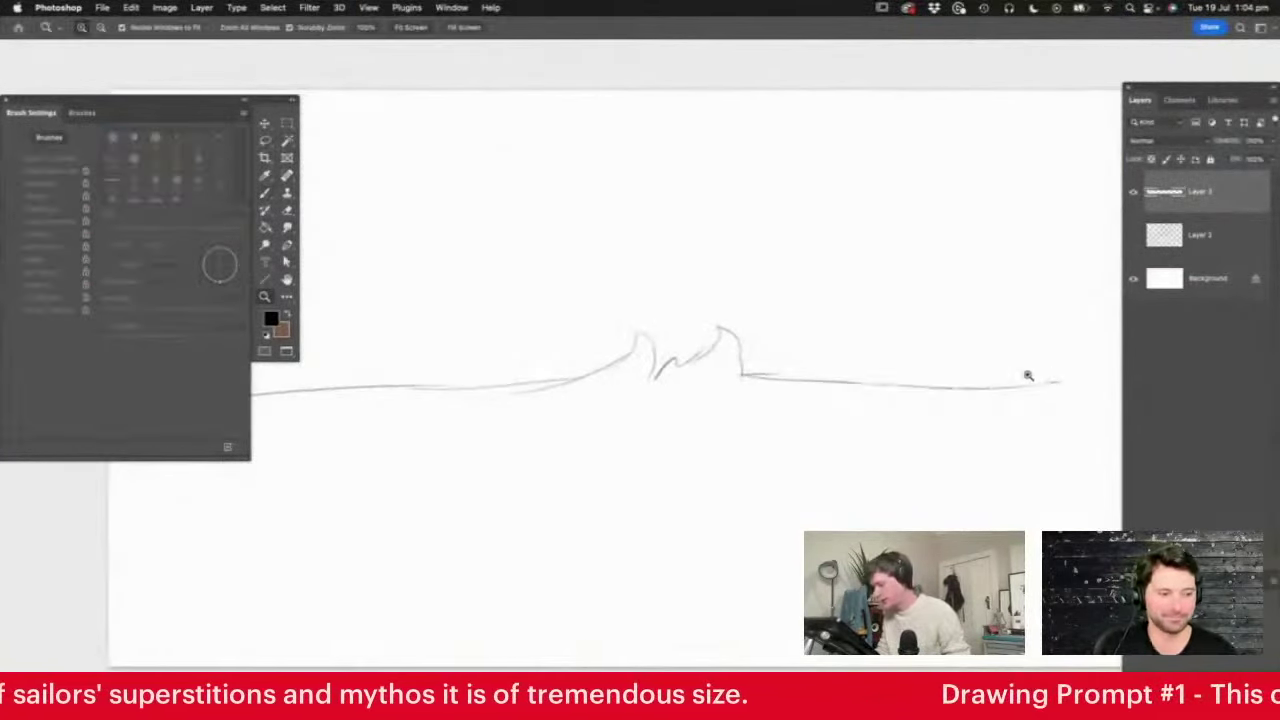
Sketch a small ship's hull with a raised bow on the left part of the horizon
alt+click(1029, 371)
click(633, 366)
key(b)
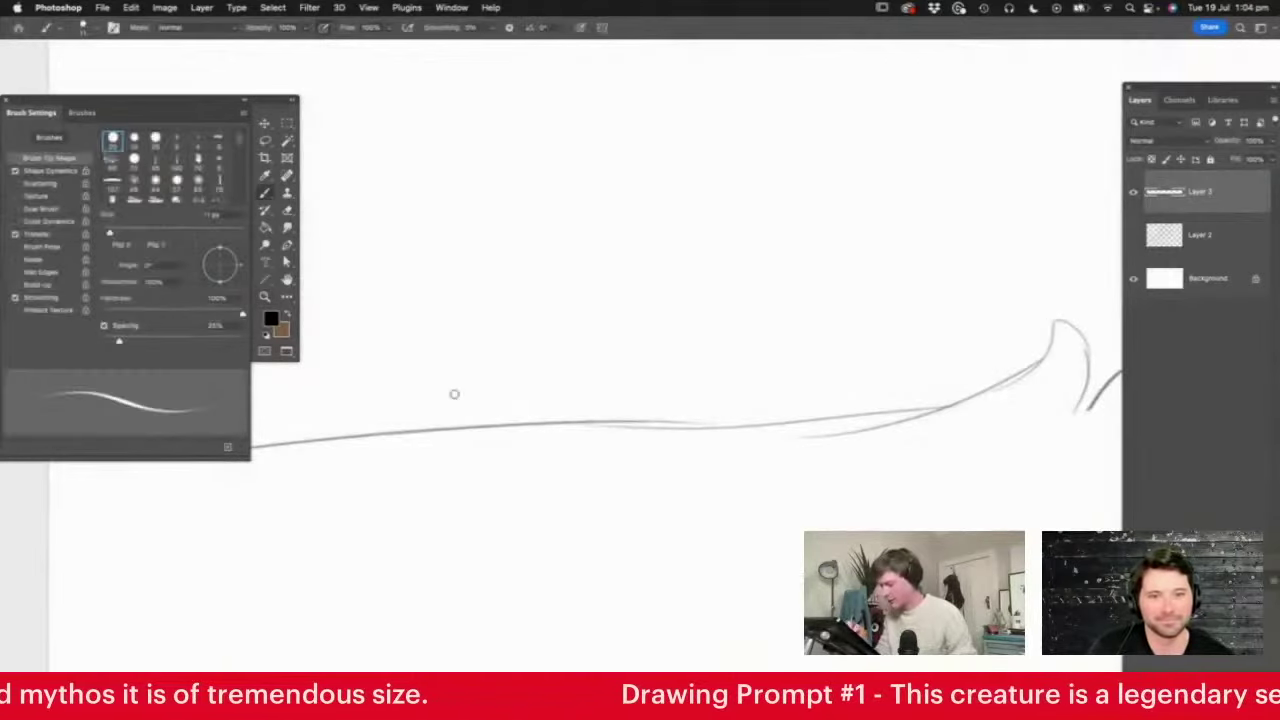
mouse_move(418, 417)
mouse_down()
mouse_move(663, 365)
mouse_move(628, 430)
mouse_up()
mouse_move(410, 424)
mouse_down()
mouse_move(434, 440)
mouse_move(543, 450)
mouse_move(632, 428)
mouse_up()
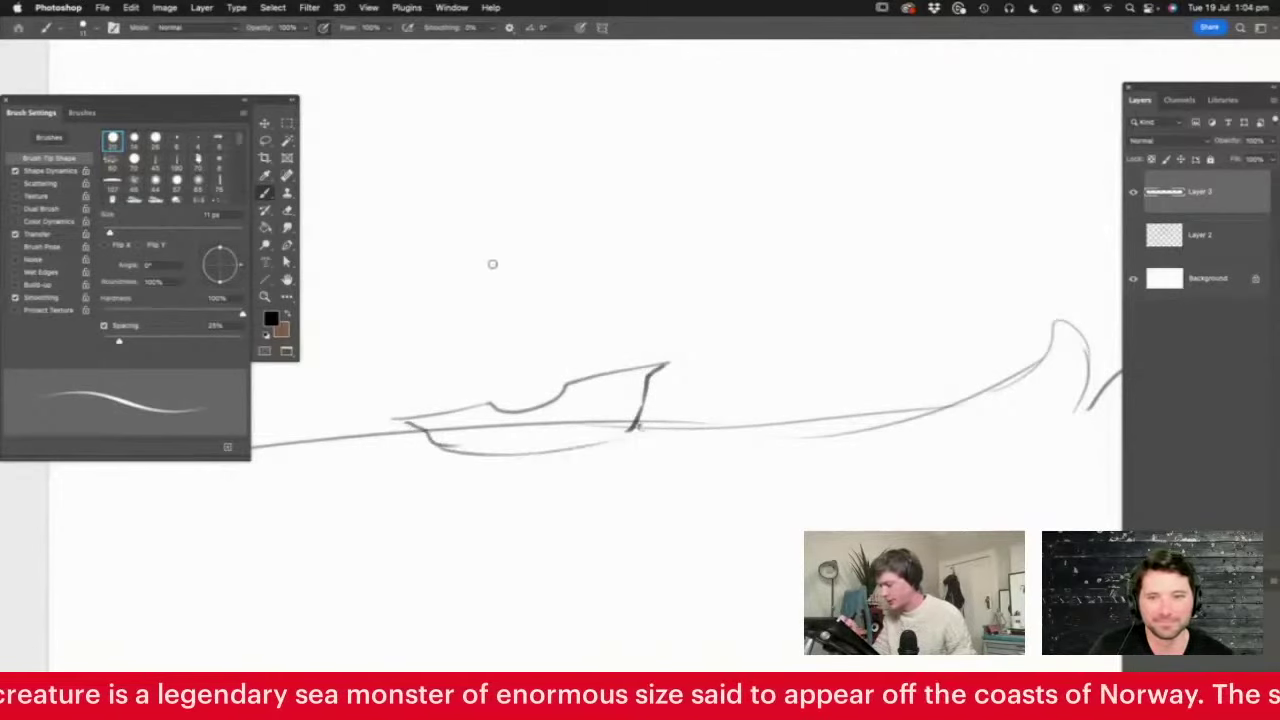
Draw the ship's mast with a curved square sail, plus the bowsprit and its stay line
mouse_move(492, 264)
mouse_down()
mouse_move(550, 258)
mouse_move(592, 302)
mouse_move(488, 353)
mouse_move(467, 399)
mouse_move(622, 368)
mouse_up()
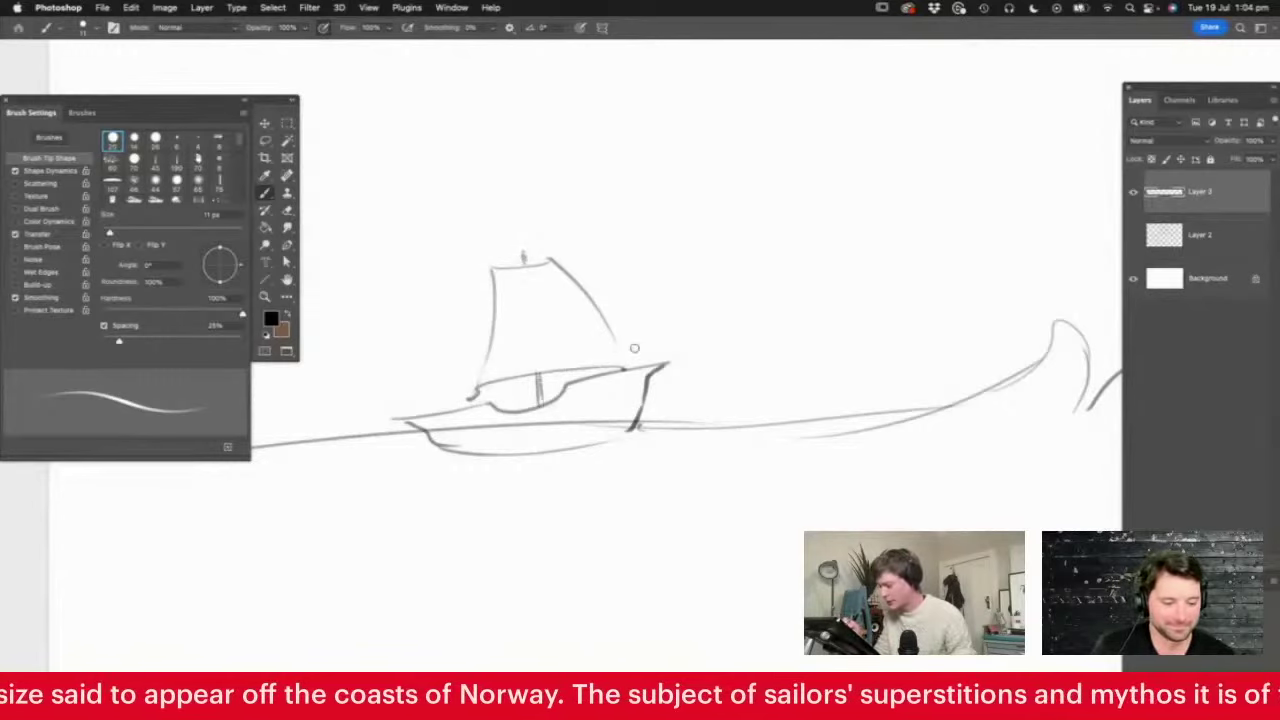
drag(650, 368, 702, 330)
drag(525, 256, 697, 331)
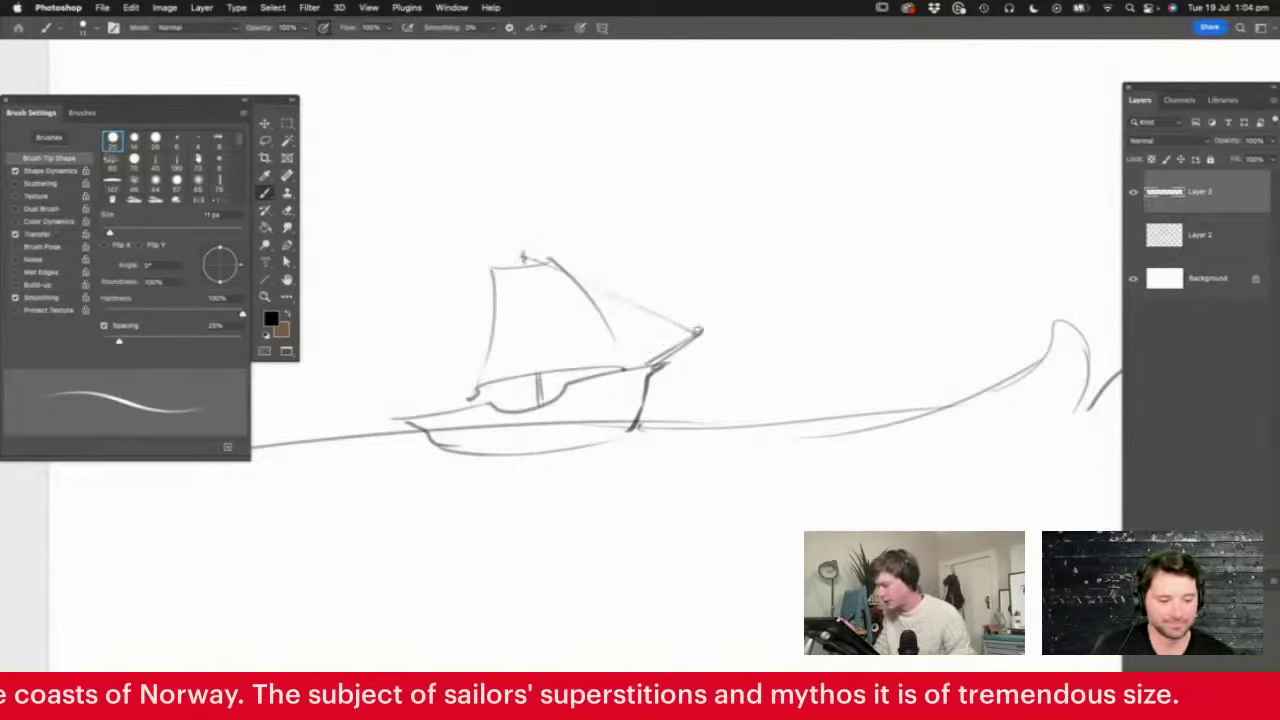
Add a flag on the ship's mast and a rear mast with a triangular sail and rigging lines
mouse_move(518, 232)
mouse_down()
mouse_move(478, 243)
mouse_move(524, 252)
mouse_move(514, 220)
mouse_move(480, 400)
mouse_move(450, 201)
mouse_move(346, 405)
mouse_up()
drag(346, 405, 480, 382)
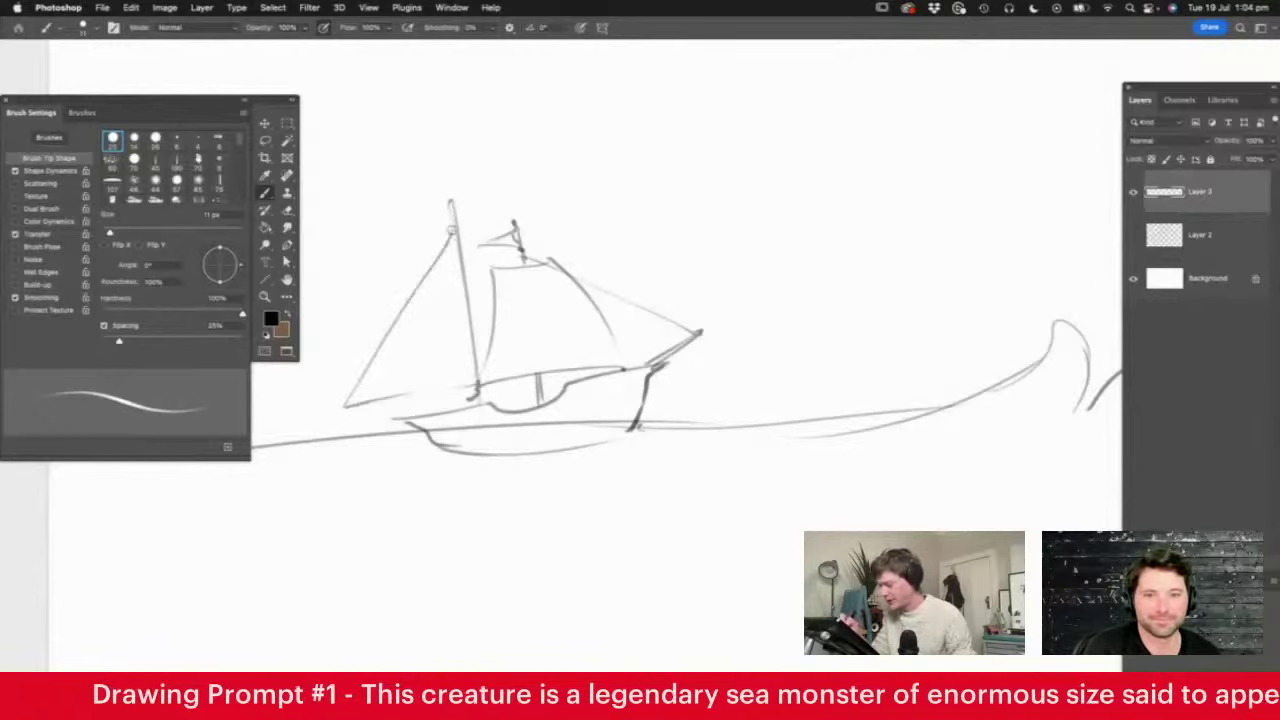
drag(456, 225, 477, 380)
drag(347, 404, 388, 412)
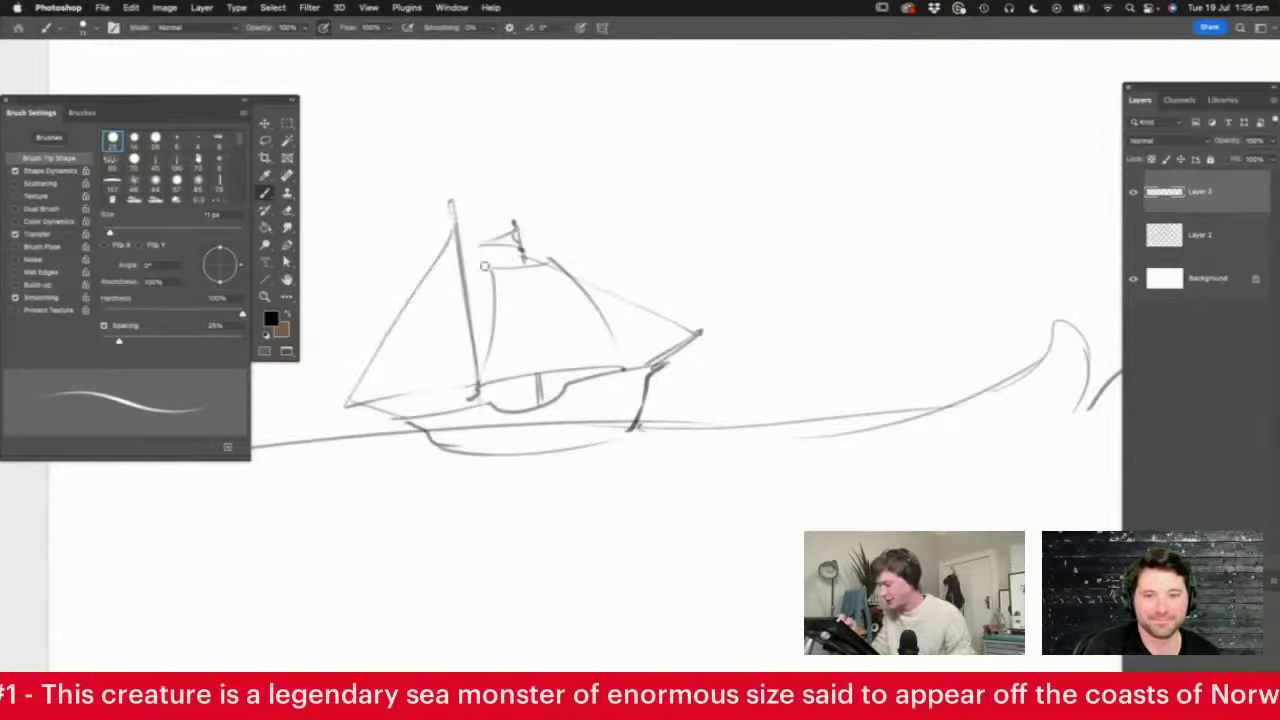
drag(471, 241, 488, 334)
Erase the waterline crossing the ship's hull and redraw the water along its side and bow
drag(780, 322, 699, 324)
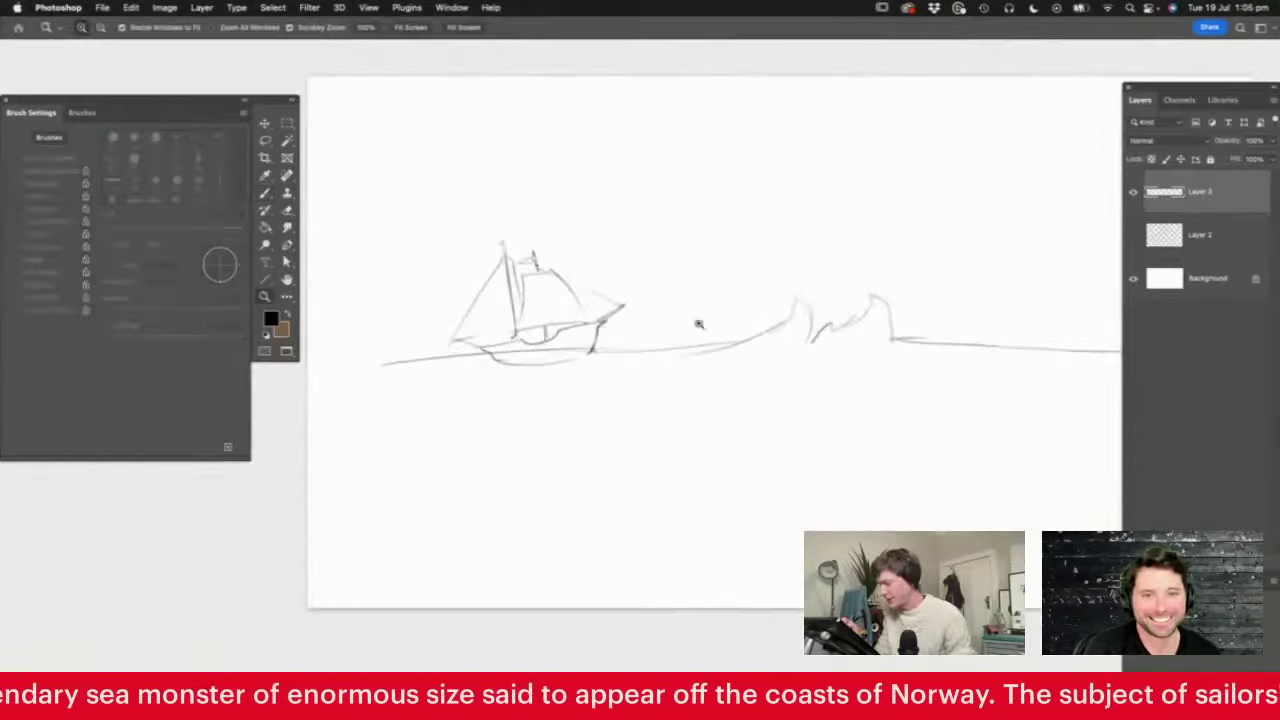
click(576, 311)
key(e)
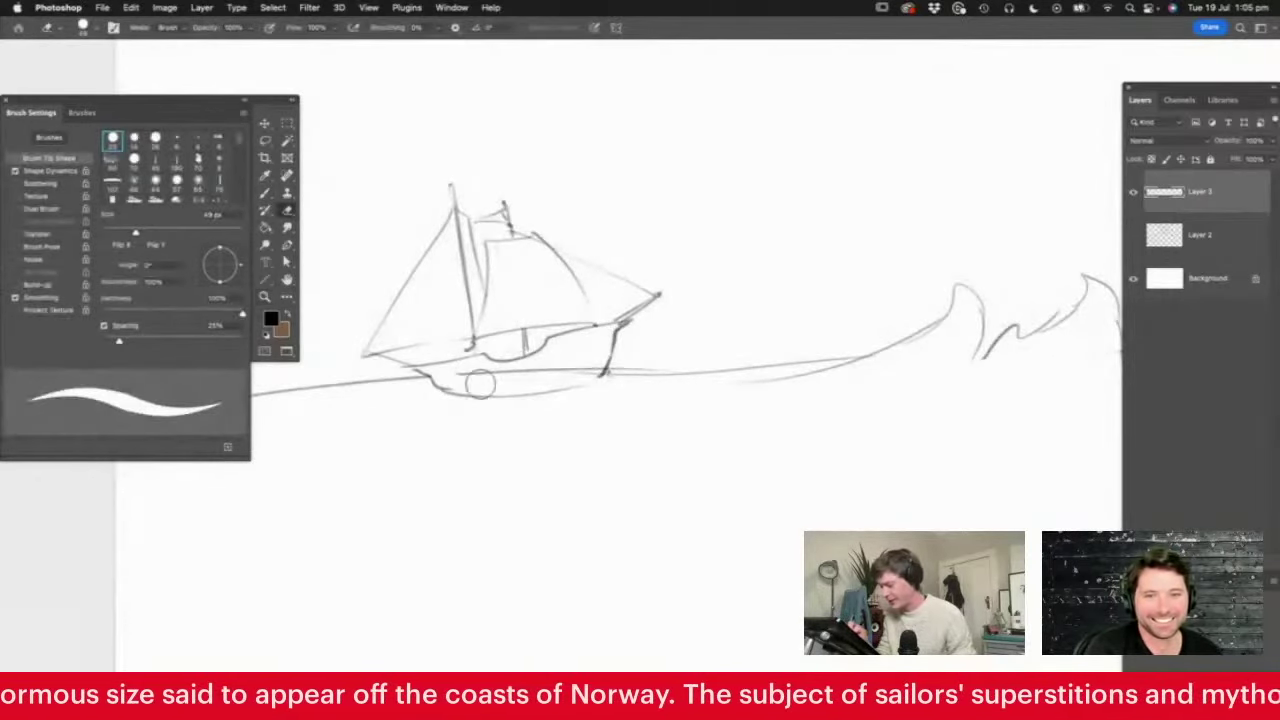
mouse_move(572, 360)
mouse_down()
mouse_move(562, 363)
mouse_move(645, 371)
mouse_move(564, 396)
mouse_up()
key(b)
Sketch a tall splash behind the central wave crests and a curling wave to their right
key(z)
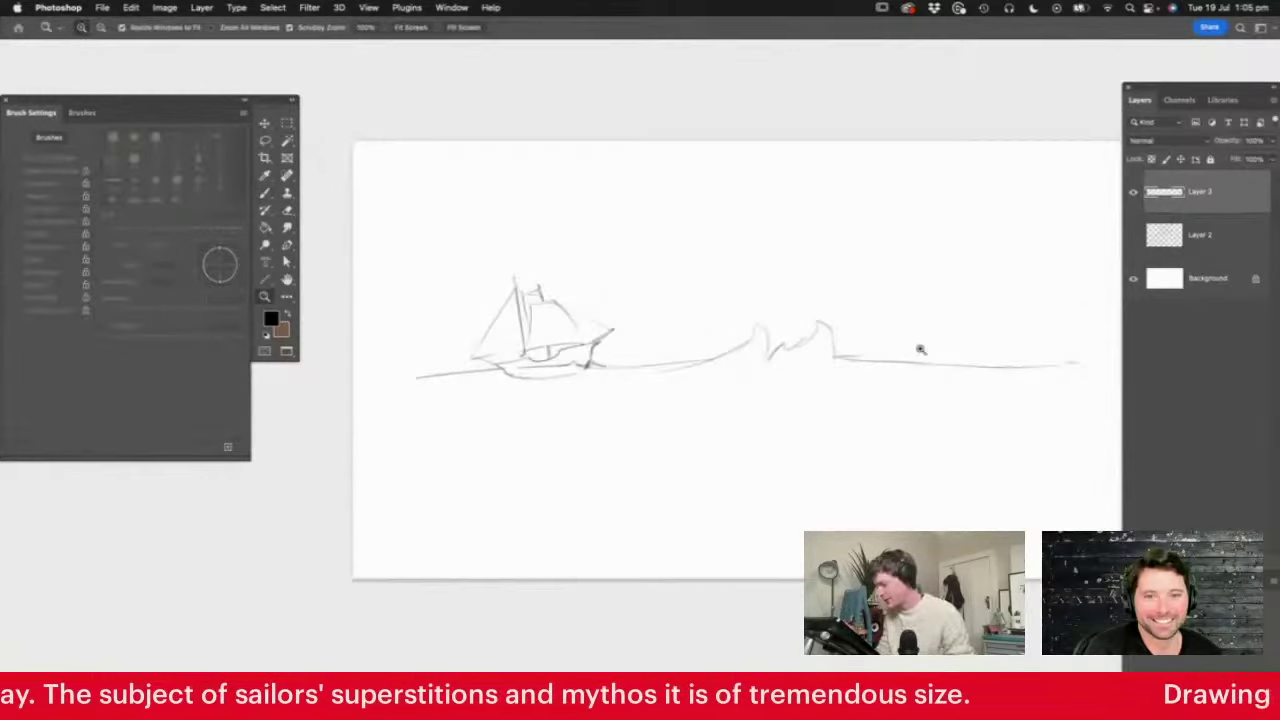
drag(735, 364, 694, 376)
click(822, 351)
key(b)
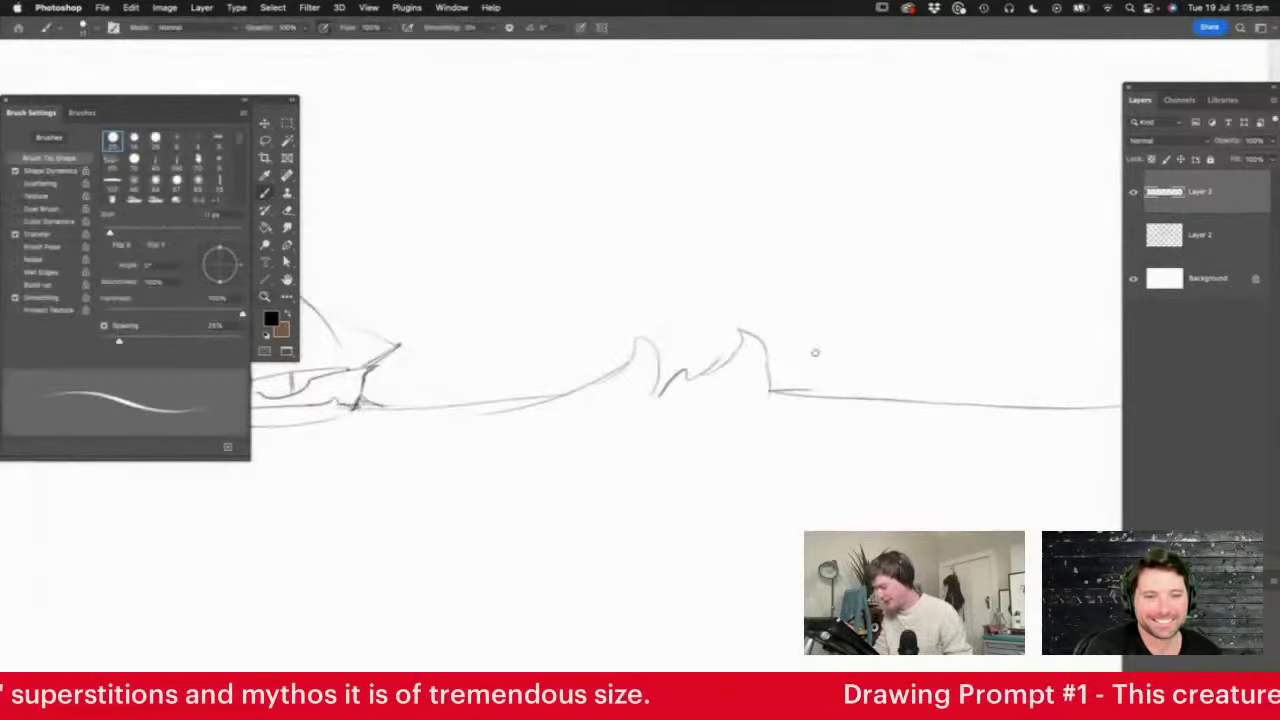
mouse_move(768, 388)
mouse_down()
mouse_move(852, 330)
mouse_move(868, 338)
mouse_up()
drag(853, 348, 850, 378)
mouse_move(488, 404)
mouse_down()
mouse_move(579, 352)
mouse_move(576, 334)
mouse_move(609, 313)
mouse_move(642, 228)
mouse_move(654, 234)
mouse_move(666, 369)
mouse_move(700, 340)
mouse_up()
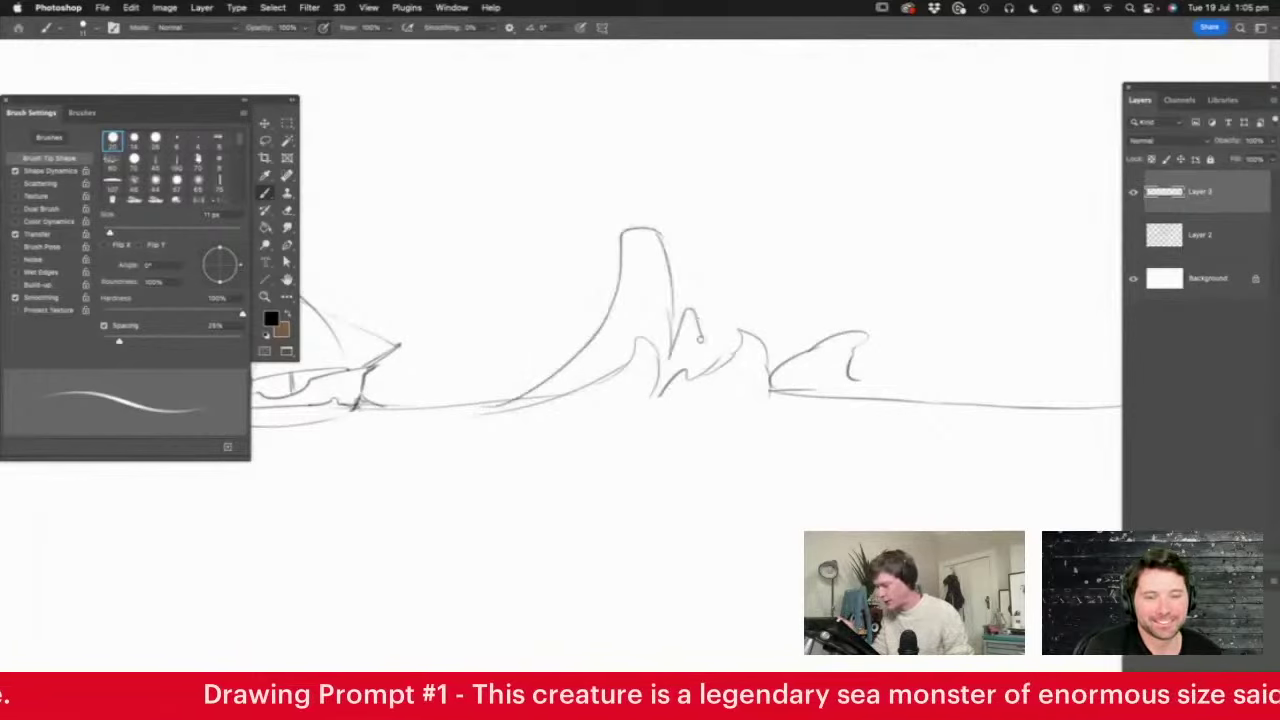
drag(855, 378, 962, 398)
Strengthen the horizon at the right and draw loose ripple lines across the water below it
key(z)
drag(771, 384, 722, 386)
drag(1018, 382, 1046, 400)
key(b)
mouse_move(814, 388)
mouse_down()
mouse_move(1024, 398)
mouse_move(726, 443)
mouse_move(388, 431)
mouse_up()
Sketch a whale's large upright head rising from the waves, with a narrow lower jaw on its right
key(z)
drag(835, 355, 806, 347)
drag(731, 312, 757, 321)
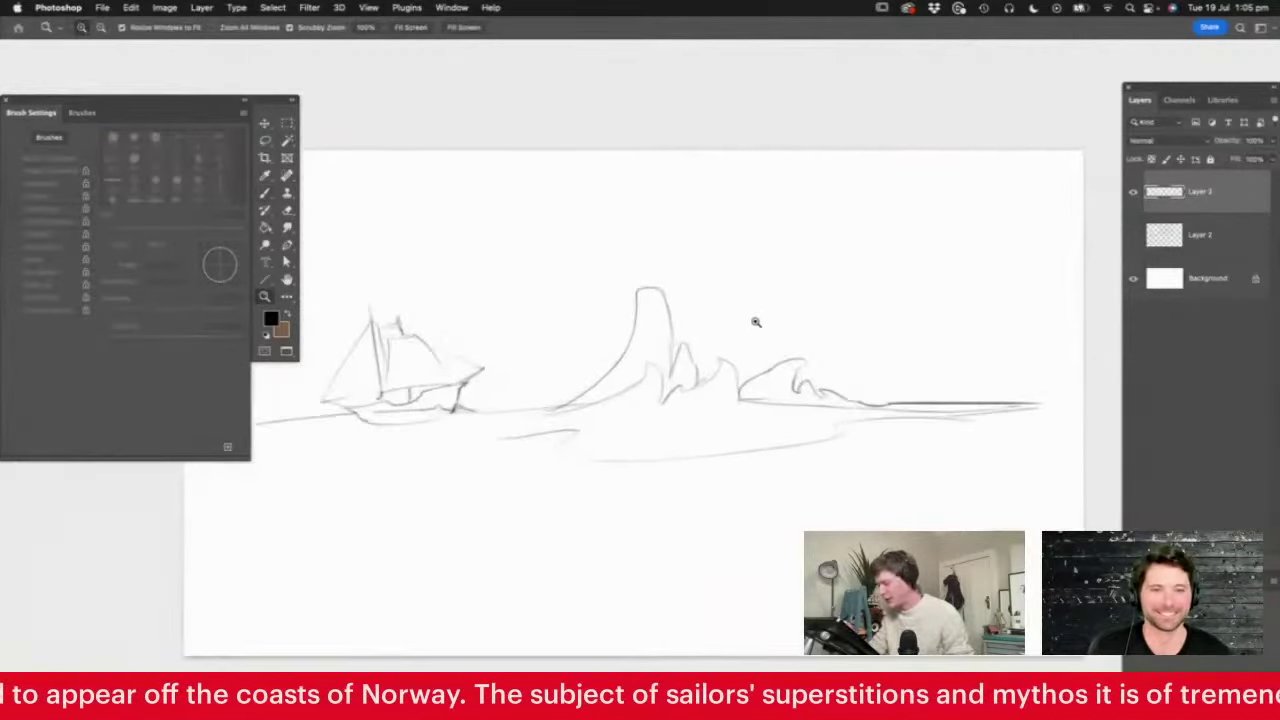
drag(712, 236, 736, 257)
alt+click(780, 365)
click(866, 288)
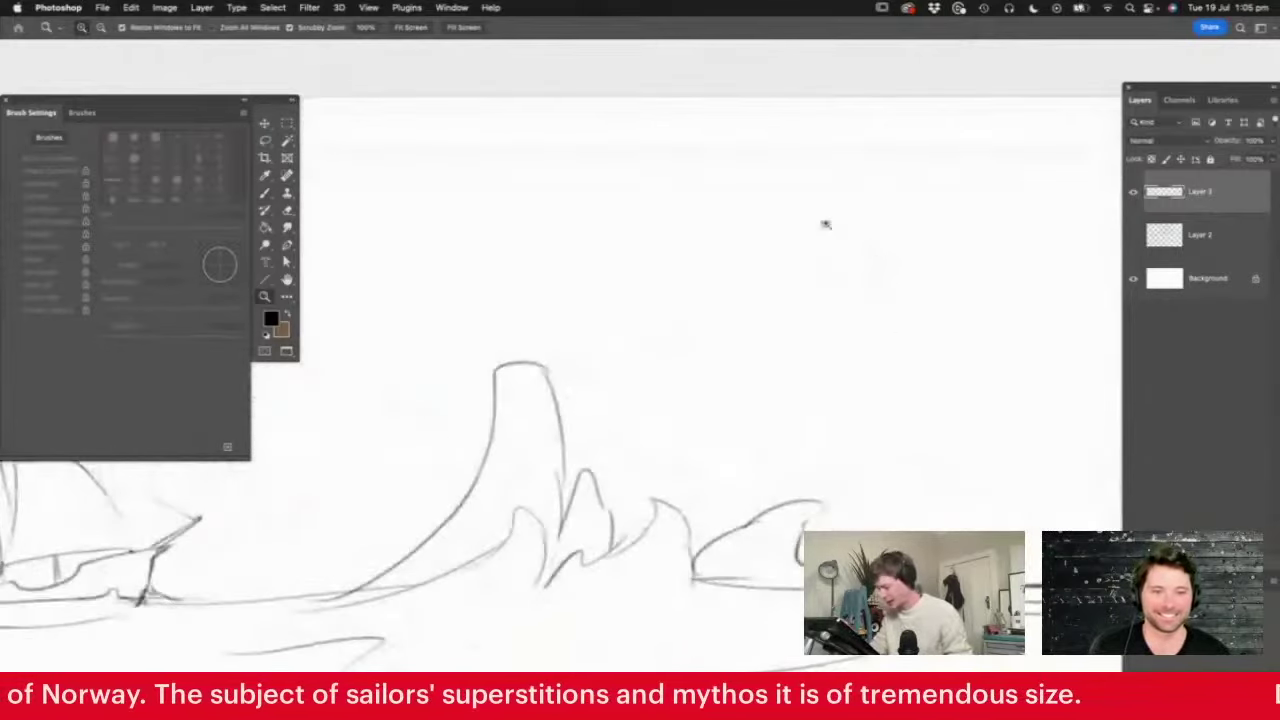
key(b)
mouse_move(688, 202)
mouse_down()
mouse_move(800, 131)
mouse_move(826, 134)
mouse_move(856, 365)
mouse_move(867, 135)
mouse_move(887, 205)
mouse_move(697, 248)
mouse_move(719, 362)
mouse_move(698, 420)
mouse_up()
mouse_move(882, 203)
mouse_down()
mouse_move(905, 382)
mouse_move(892, 555)
mouse_up()
Draw the whale's submerged body curving left beneath the surface and ending in a forked tail fluke
key(z)
mouse_move(889, 362)
mouse_down()
mouse_move(764, 396)
mouse_move(651, 524)
mouse_move(681, 506)
mouse_move(525, 519)
mouse_move(392, 551)
mouse_move(529, 572)
mouse_move(530, 549)
mouse_move(561, 532)
mouse_move(552, 572)
mouse_move(498, 622)
mouse_up()
key(b)
mouse_move(469, 664)
mouse_down()
mouse_move(588, 592)
mouse_move(595, 570)
mouse_move(575, 539)
mouse_move(582, 563)
mouse_move(789, 558)
mouse_move(910, 456)
mouse_up()
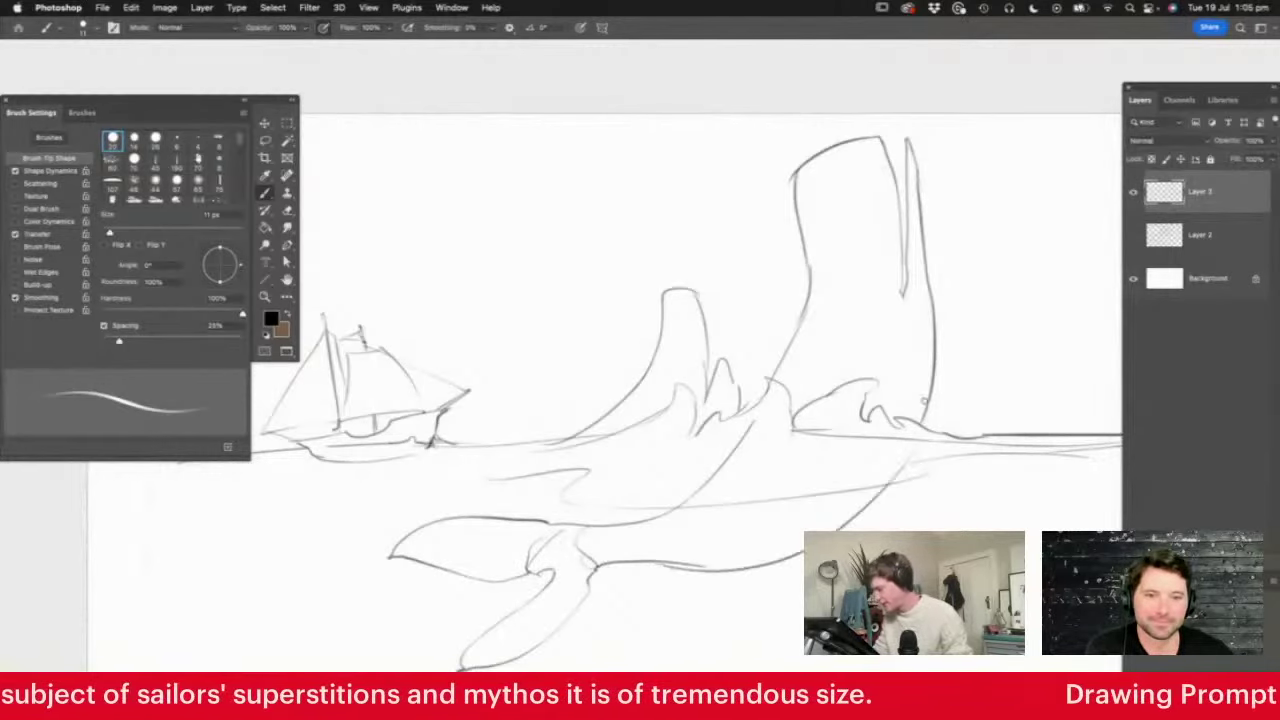
Add the whale's outstretched side fin, a small eye on its head and groove lines down its throat
mouse_move(897, 340)
mouse_down()
mouse_move(1086, 300)
mouse_move(1104, 309)
mouse_move(1031, 367)
mouse_move(981, 384)
mouse_move(916, 372)
mouse_move(882, 330)
mouse_up()
key(z)
click(884, 203)
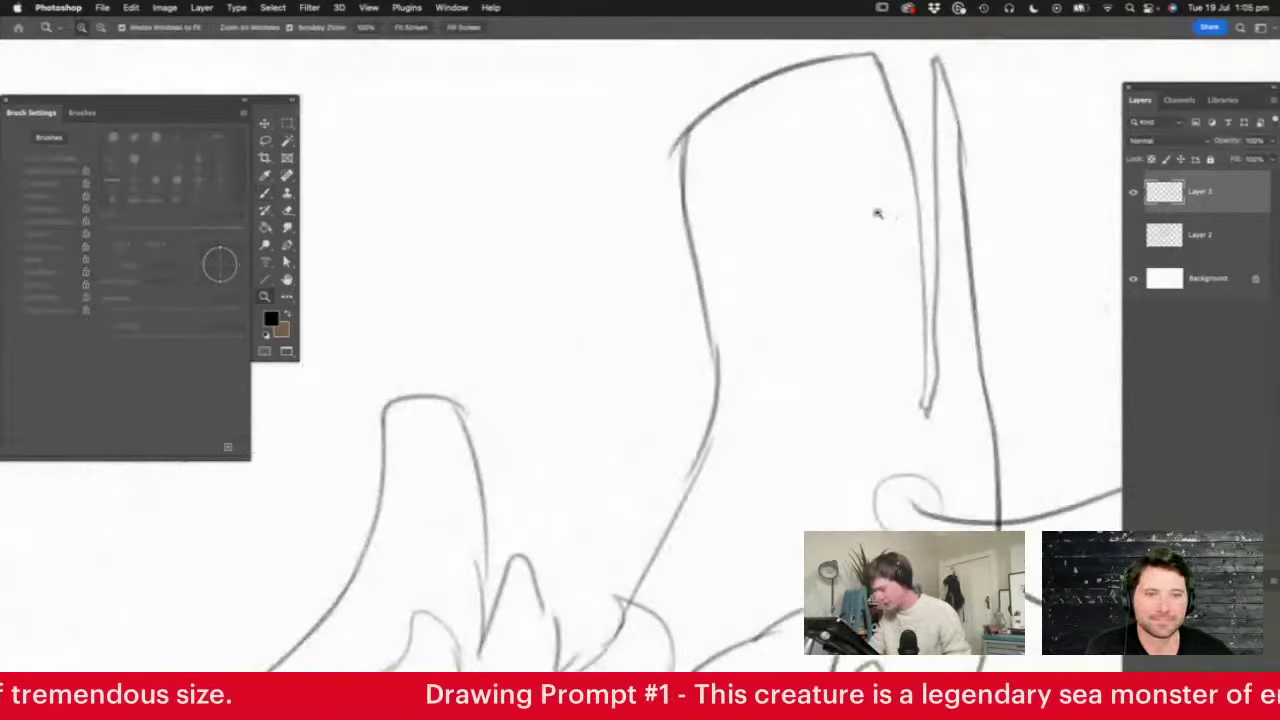
key(b)
mouse_move(858, 232)
mouse_down()
mouse_move(851, 242)
mouse_move(846, 212)
mouse_up()
drag(943, 125, 958, 485)
drag(946, 338, 945, 497)
mouse_move(971, 382)
mouse_down()
mouse_move(969, 491)
mouse_move(987, 447)
mouse_move(981, 402)
mouse_move(1006, 484)
mouse_up()
Continue the throat grooves below the fin and along the belly, and add a small bump on the whale's back
key(z)
key(b)
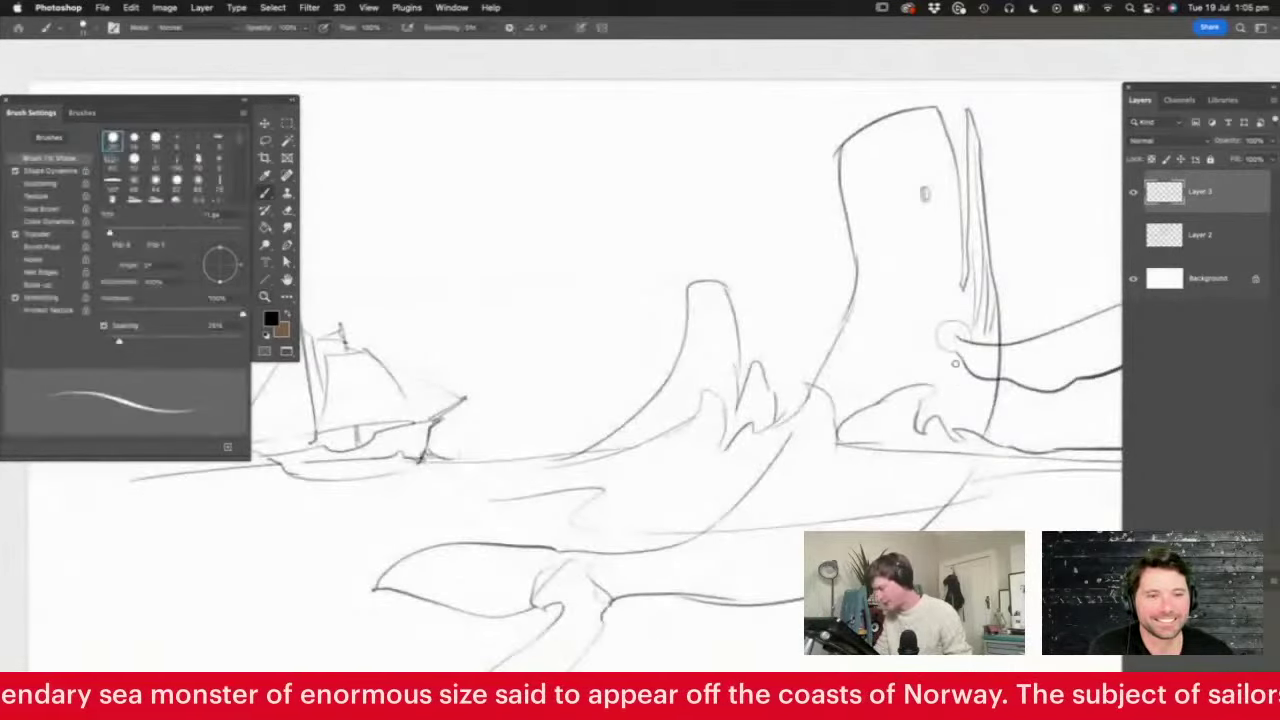
mouse_move(950, 362)
mouse_down()
mouse_move(967, 443)
mouse_move(890, 512)
mouse_up()
mouse_move(938, 446)
mouse_down()
mouse_move(906, 510)
mouse_move(918, 510)
mouse_up()
drag(842, 321, 851, 281)
Draw a second, raised fin with a wavy trailing edge behind the whale's throat
key(z)
drag(795, 402, 769, 437)
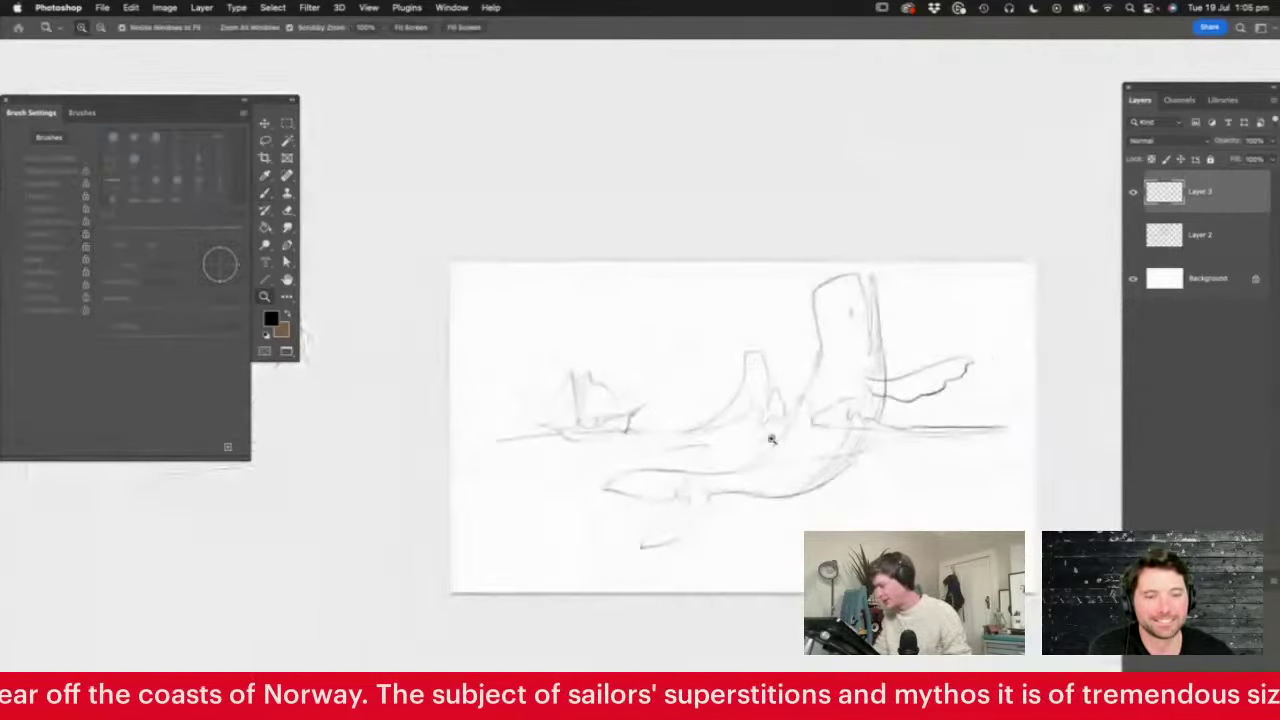
drag(968, 327, 1004, 342)
key(b)
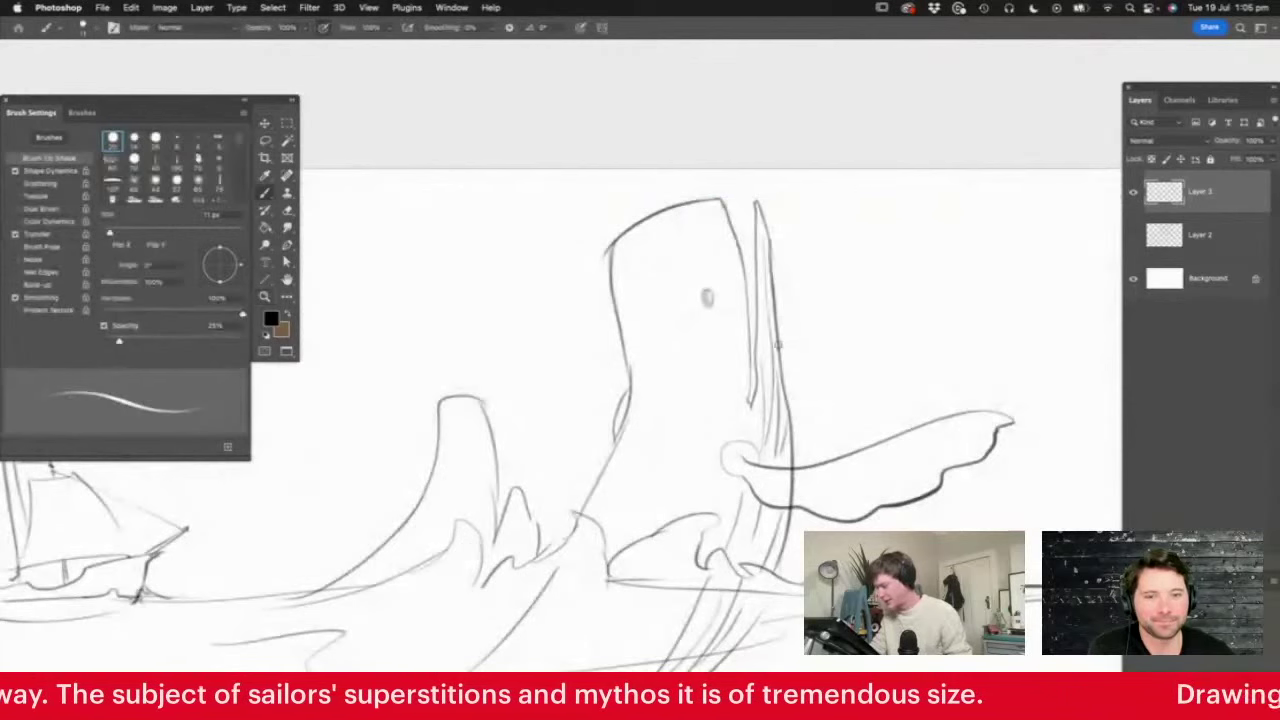
mouse_move(778, 345)
mouse_down()
mouse_move(934, 206)
mouse_move(887, 338)
mouse_move(848, 374)
mouse_move(790, 393)
mouse_up()
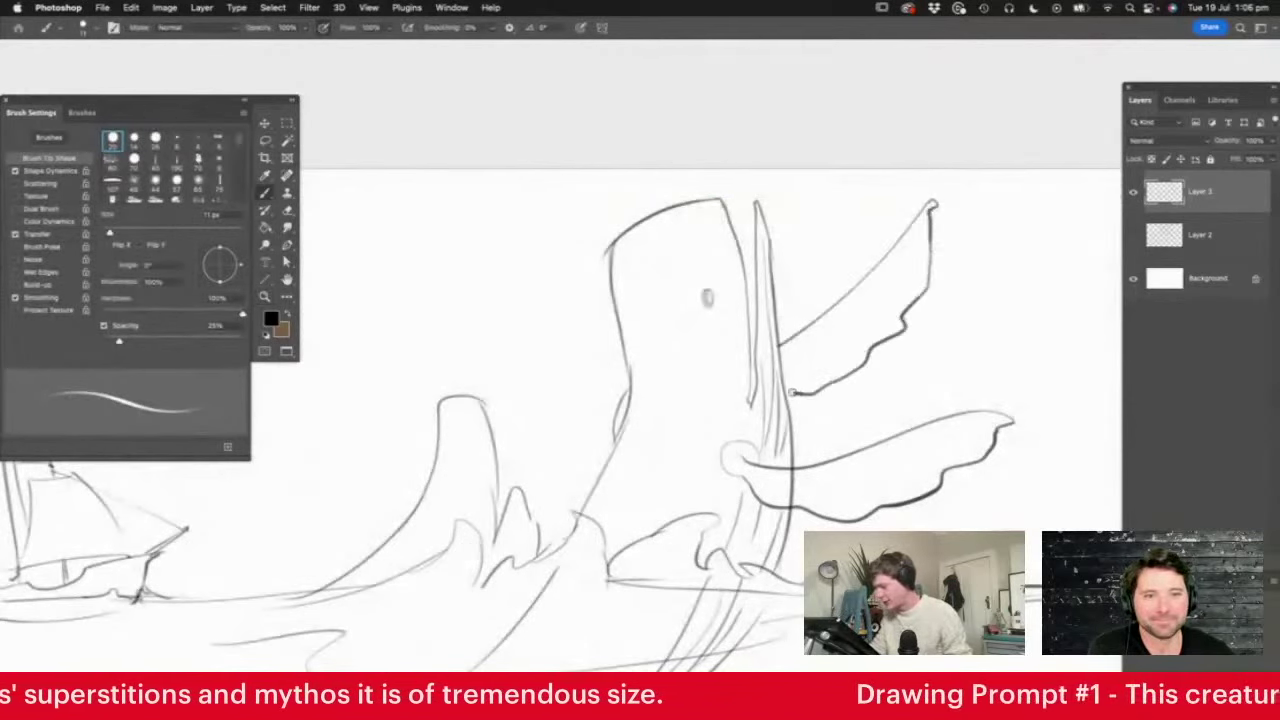
Erase the body outline crossing the lower fin, retrace the fin's upper edge and add round spots near its tip
key(e)
key(b)
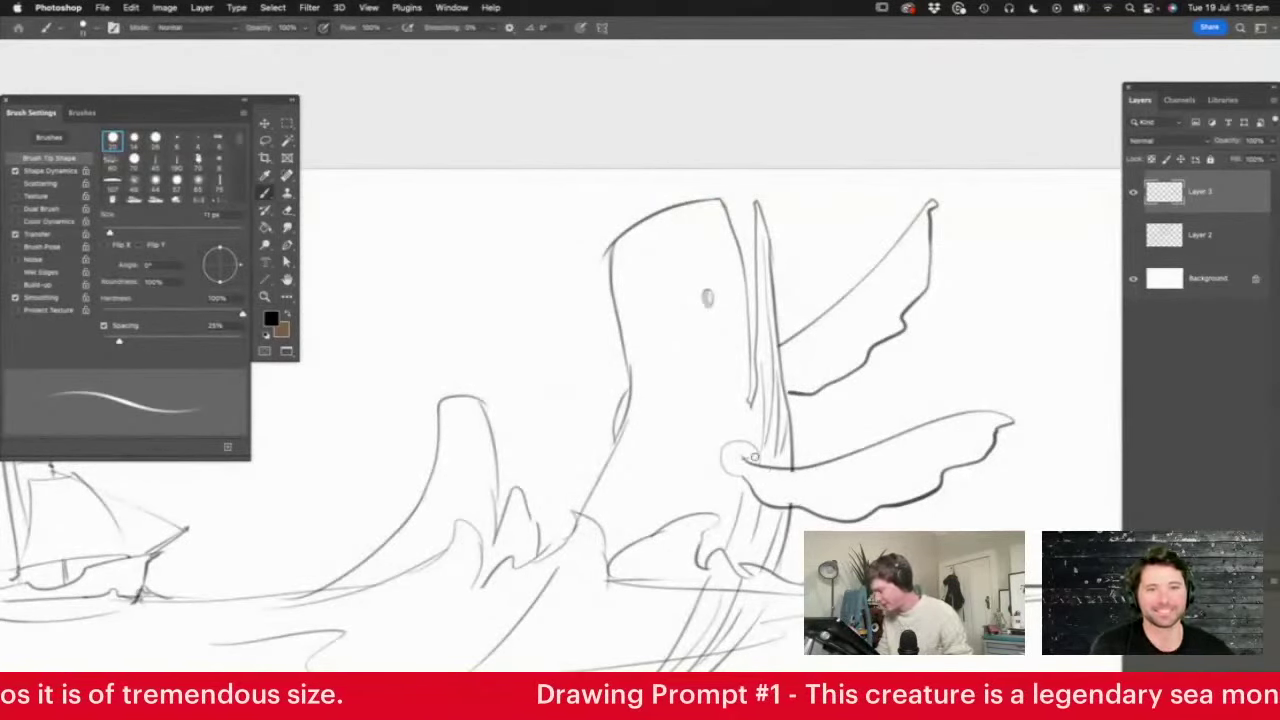
mouse_move(770, 462)
mouse_down()
mouse_move(719, 469)
mouse_move(1000, 414)
mouse_up()
mouse_move(923, 483)
mouse_down()
mouse_move(940, 474)
mouse_move(890, 497)
mouse_move(901, 490)
mouse_up()
Darken the gap of the whale's mouth, then erase the eye and redraw it lower, beside the mouth corner
drag(755, 204, 760, 403)
scroll(760, 403, up, 1)
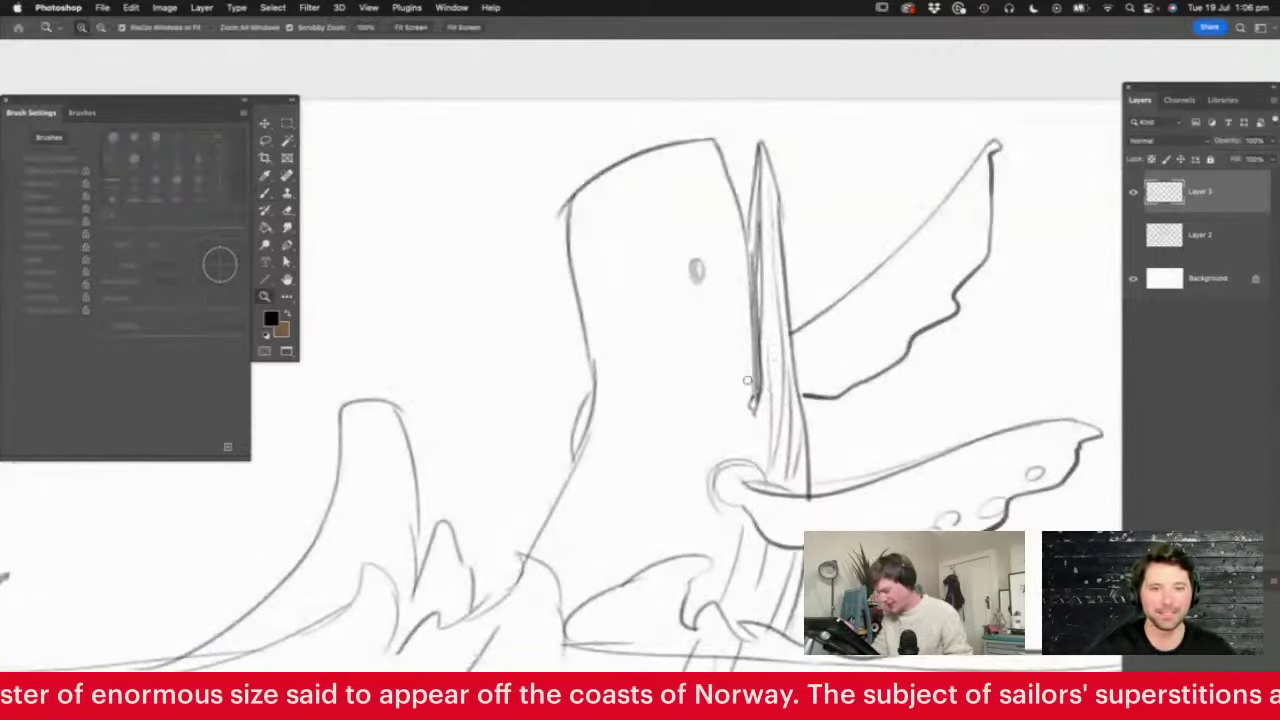
key(e)
drag(702, 283, 697, 255)
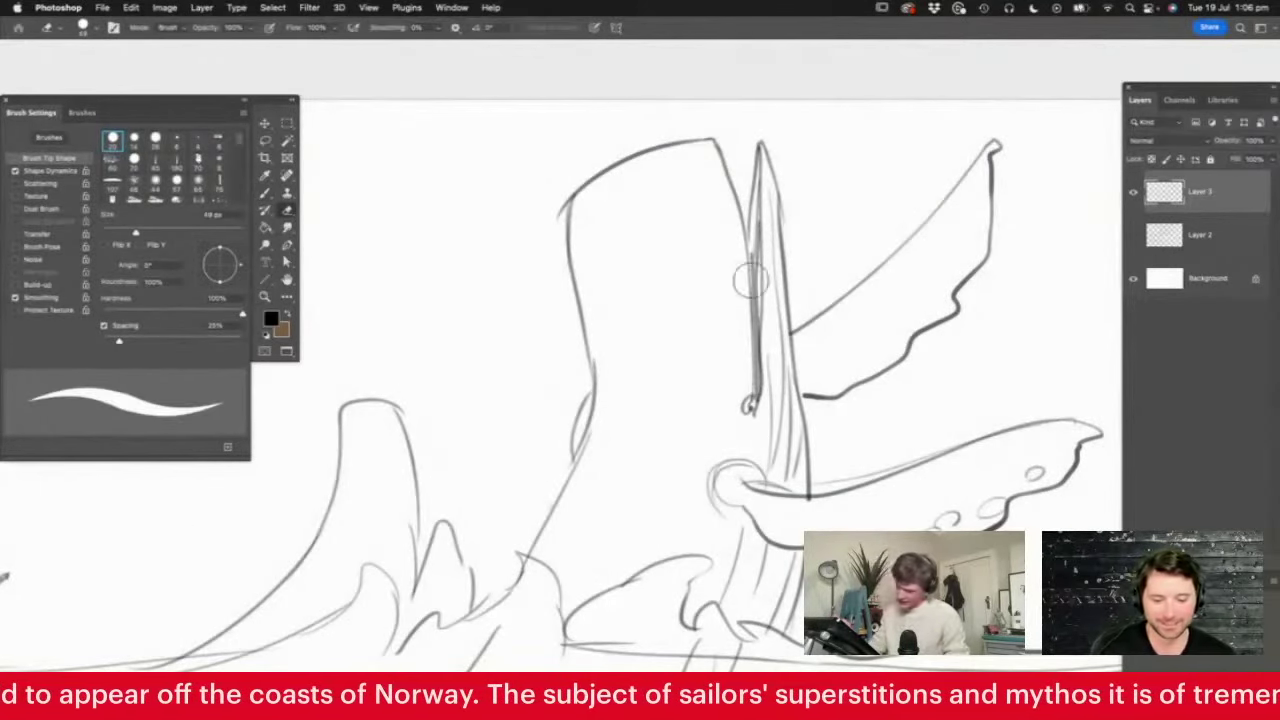
key(b)
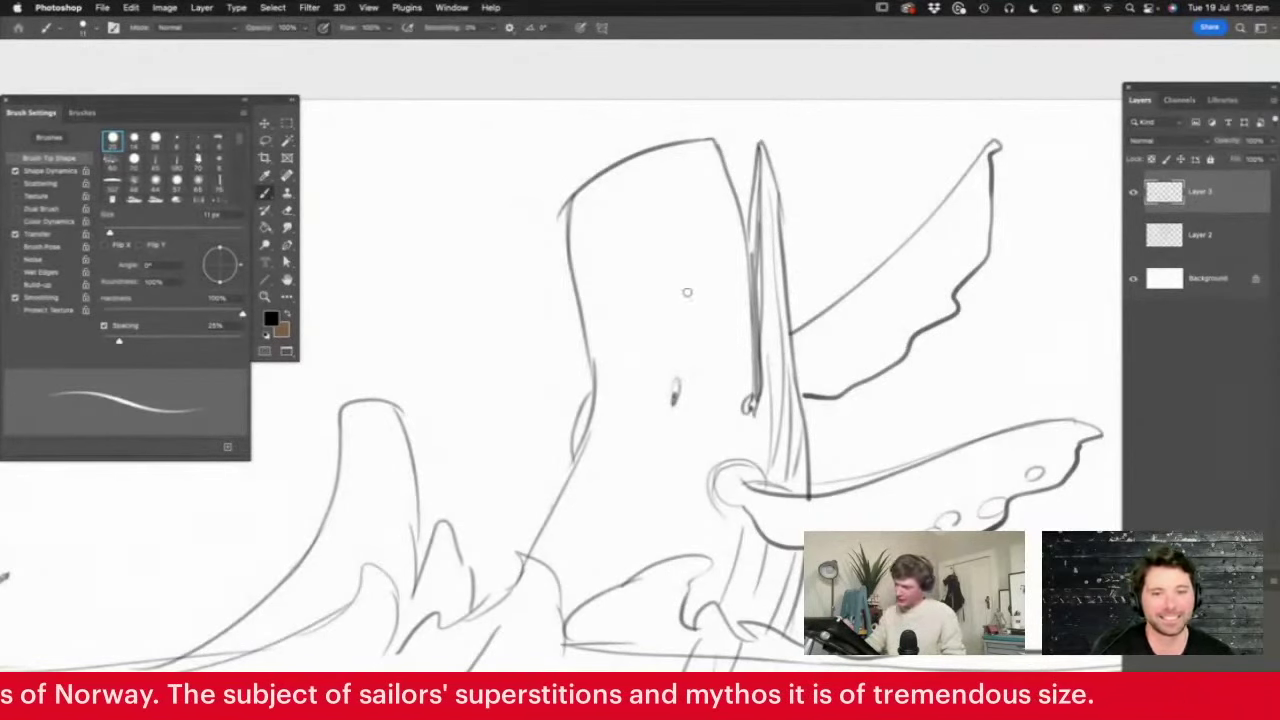
Redraw the whale's head outline further inward with a thicker line and erase the old outer contour
mouse_move(710, 137)
mouse_down()
mouse_move(583, 232)
mouse_move(597, 430)
mouse_up()
key(e)
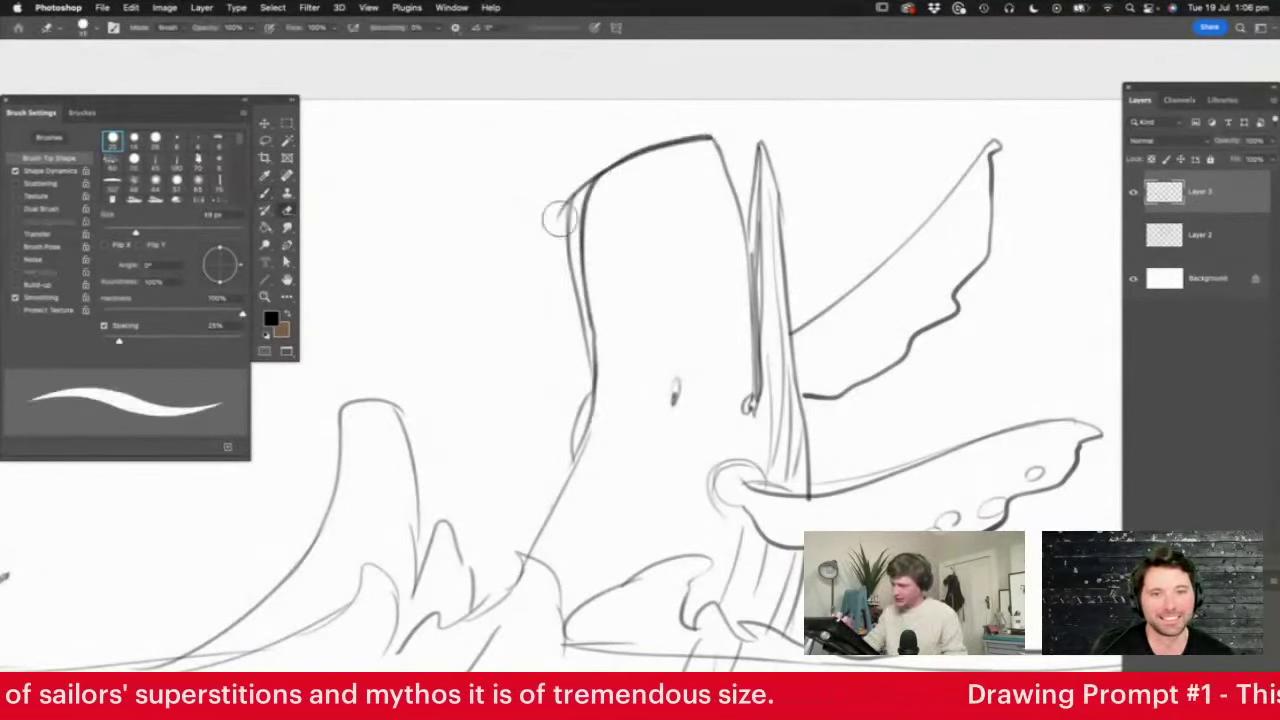
mouse_move(563, 214)
mouse_down()
mouse_move(570, 190)
mouse_move(630, 200)
mouse_up()
Scatter small barnacle ovals over the whale's head and along its lower jaw
key(b)
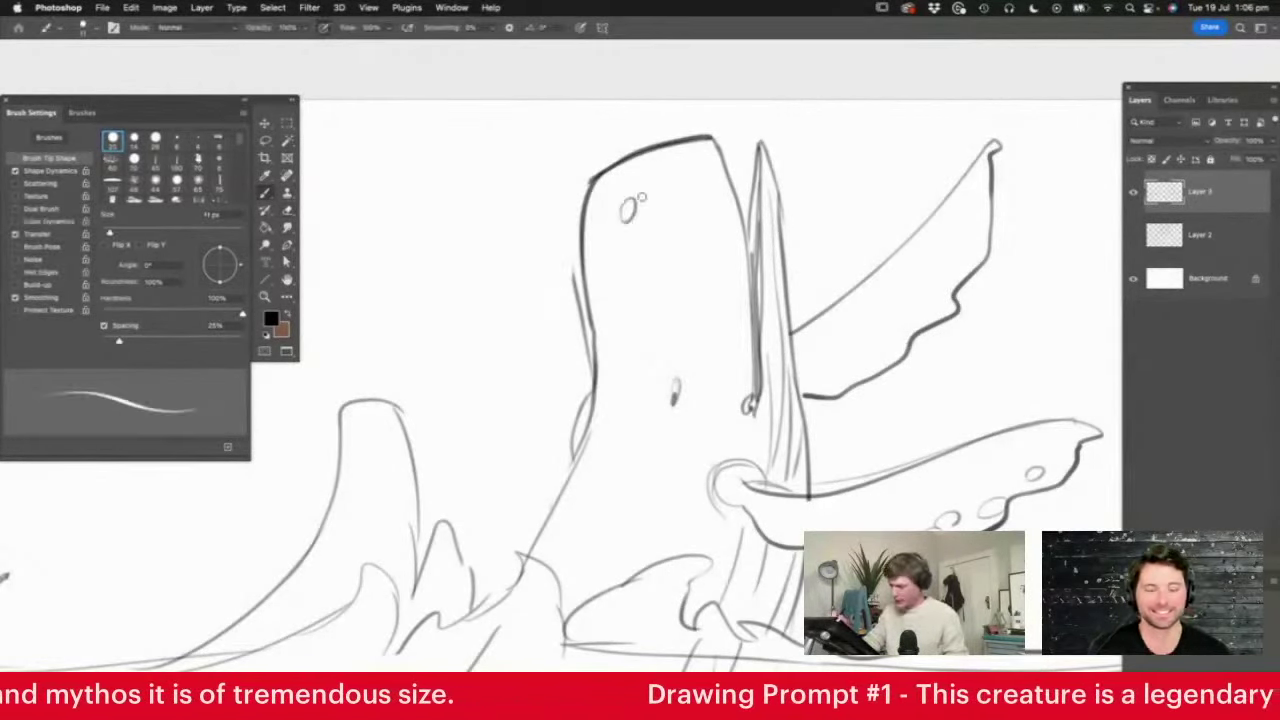
mouse_move(640, 146)
mouse_down()
mouse_move(695, 137)
mouse_move(688, 163)
mouse_move(708, 205)
mouse_move(780, 208)
mouse_up()
drag(784, 224, 786, 246)
drag(706, 282, 708, 308)
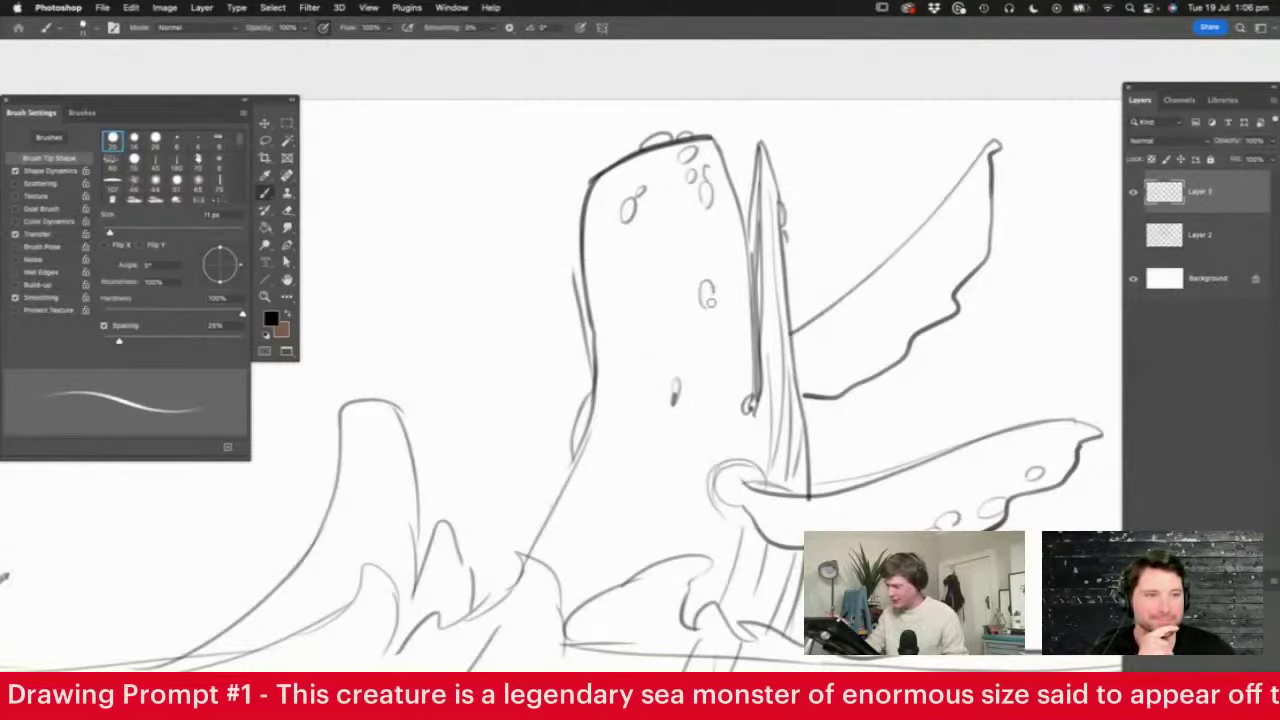
Sketch pointed water splashes along the whale's back and erase the water line crossing its submerged body
key(z)
drag(750, 222, 718, 290)
drag(709, 364, 765, 362)
key(b)
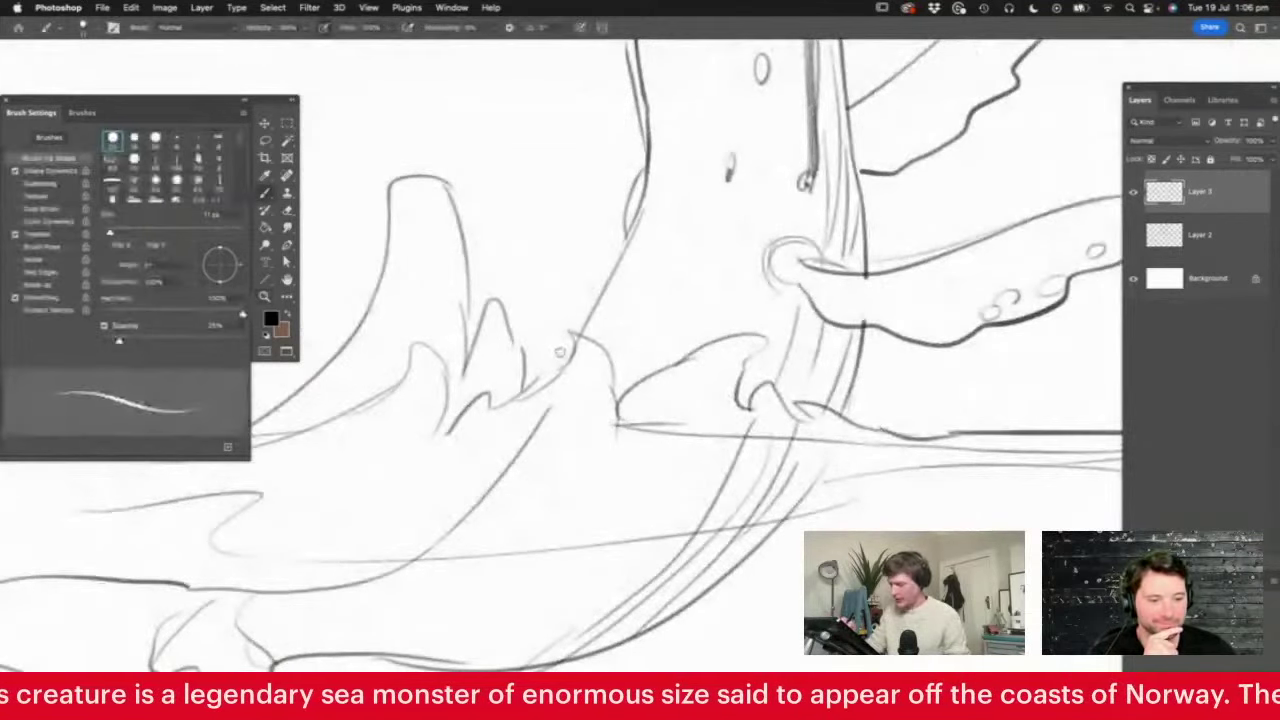
mouse_move(560, 354)
mouse_down()
mouse_move(616, 179)
mouse_move(622, 245)
mouse_up()
drag(640, 165, 636, 228)
drag(565, 295, 575, 330)
drag(555, 295, 520, 390)
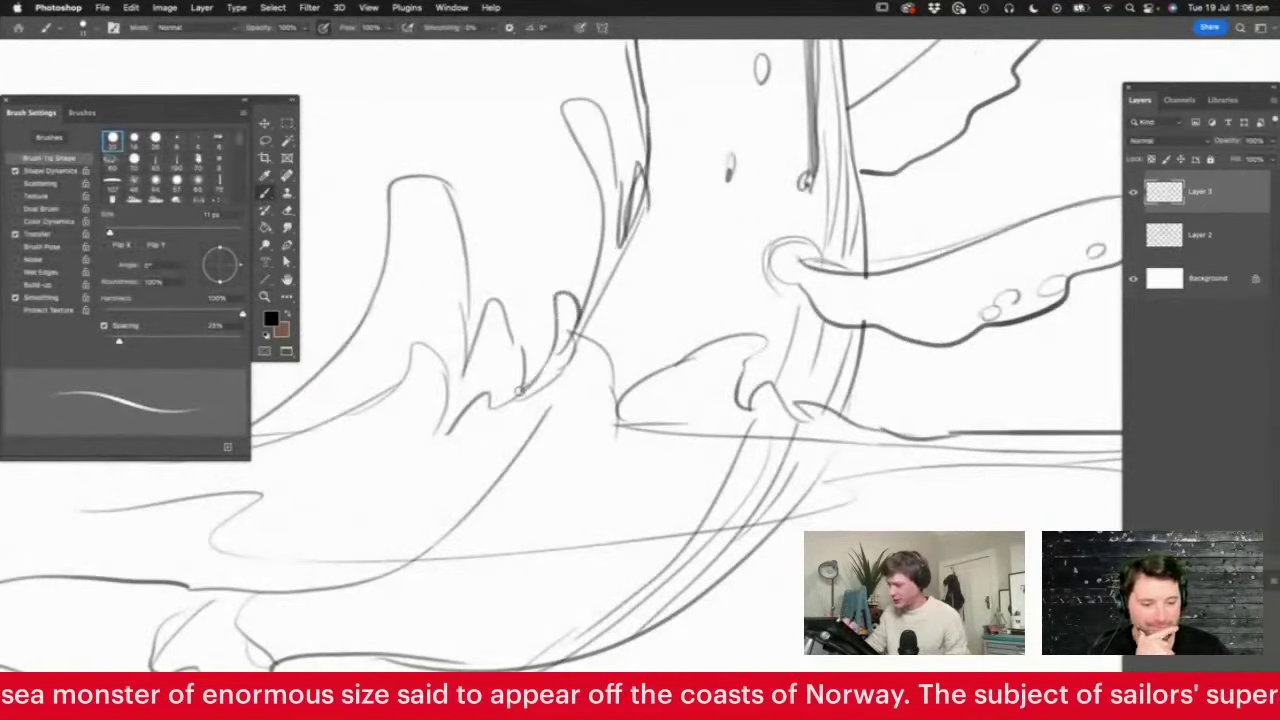
key(e)
mouse_move(511, 537)
mouse_down()
mouse_move(429, 571)
mouse_move(826, 486)
mouse_move(830, 500)
mouse_up()
Sketch a curling wave on the surface to the right of the whale, beneath its lower fin
key(z)
drag(800, 426, 725, 415)
drag(899, 400, 908, 365)
key(b)
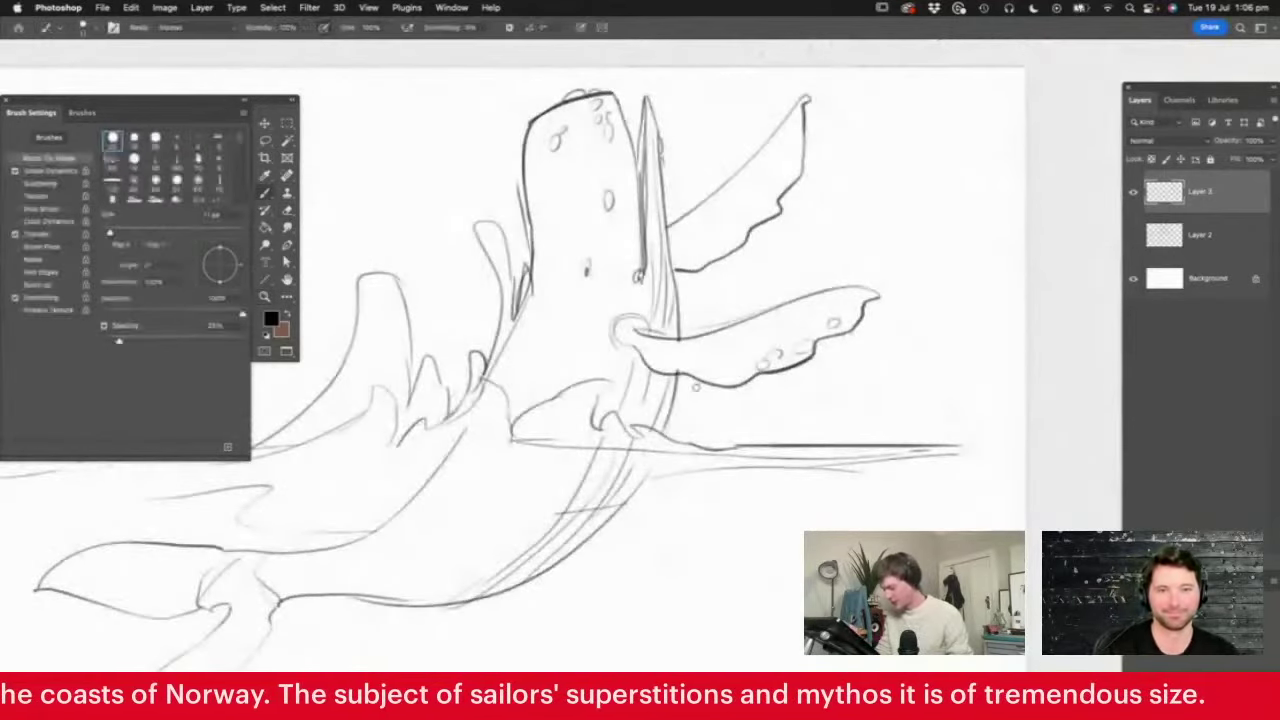
drag(689, 393, 669, 415)
mouse_move(734, 381)
mouse_down()
mouse_move(722, 432)
mouse_move(739, 445)
mouse_up()
mouse_move(723, 412)
mouse_down()
mouse_move(735, 440)
mouse_move(904, 445)
mouse_up()
Draw small water droplets in the air between the whale's jaw and its raised fin
key(z)
drag(914, 378, 869, 374)
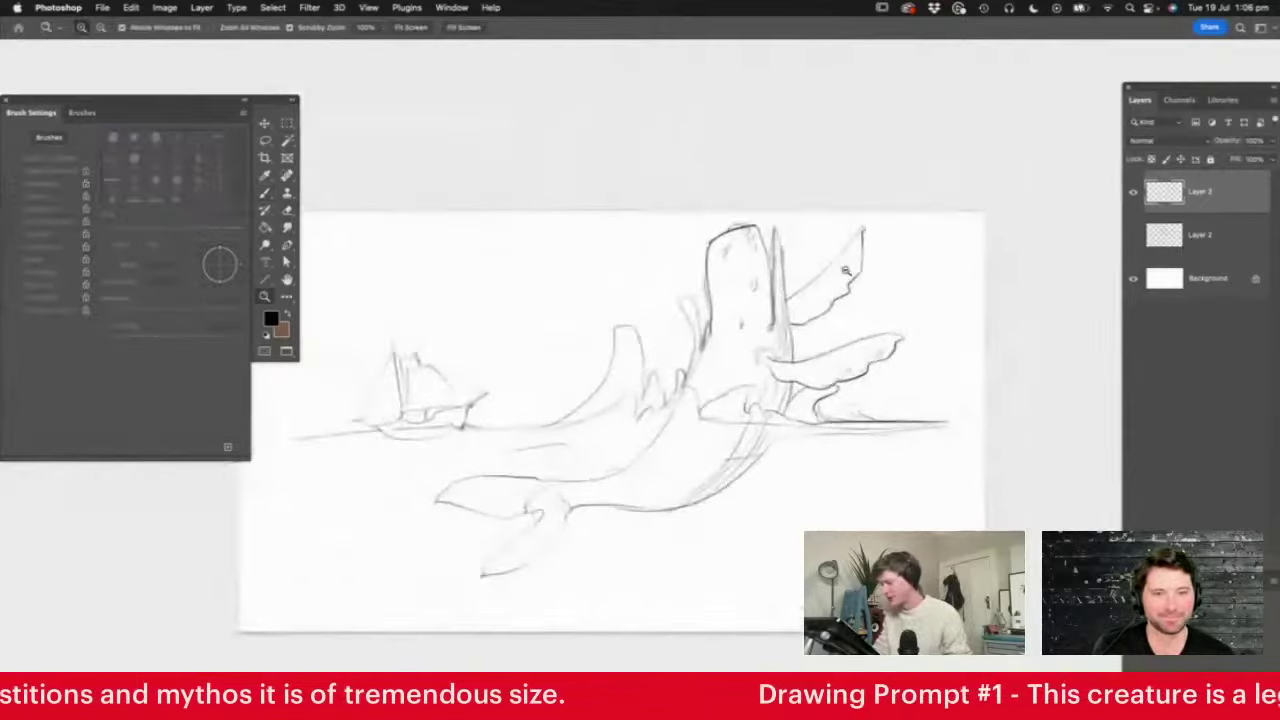
drag(846, 267, 856, 238)
key(b)
drag(768, 247, 770, 245)
drag(783, 259, 785, 262)
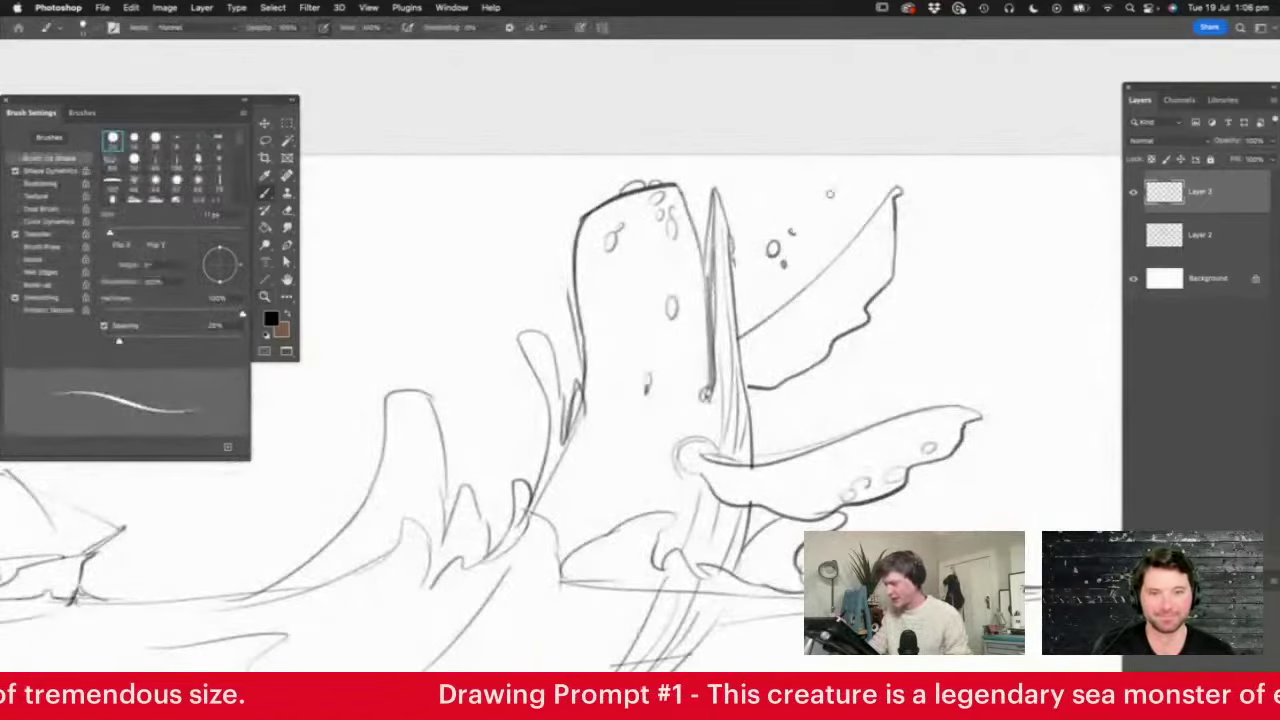
Sketch a small emblem on the ship's main sail
scroll(829, 193, down, 5)
scroll(503, 320, up, 6)
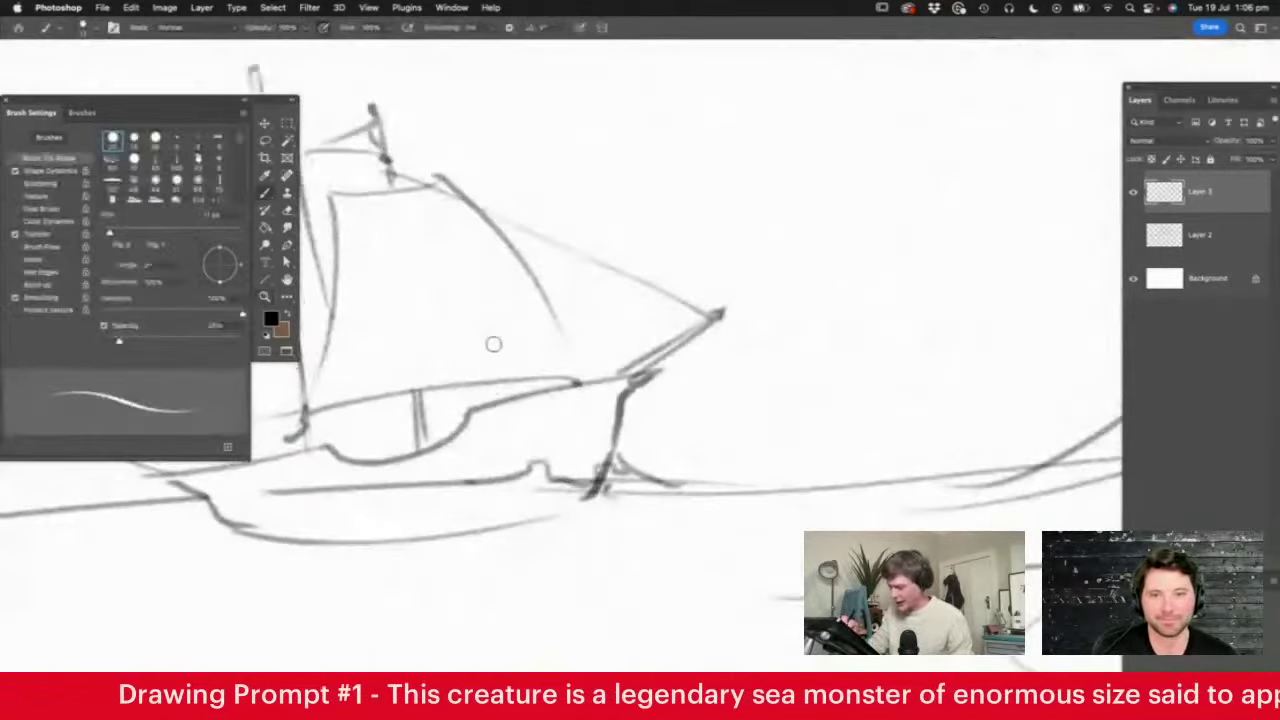
mouse_move(493, 344)
mouse_down()
mouse_move(486, 302)
mouse_move(491, 333)
mouse_move(457, 325)
mouse_move(505, 282)
mouse_move(445, 230)
mouse_move(518, 346)
mouse_move(472, 408)
mouse_move(536, 388)
mouse_move(490, 364)
mouse_up()
key(z)
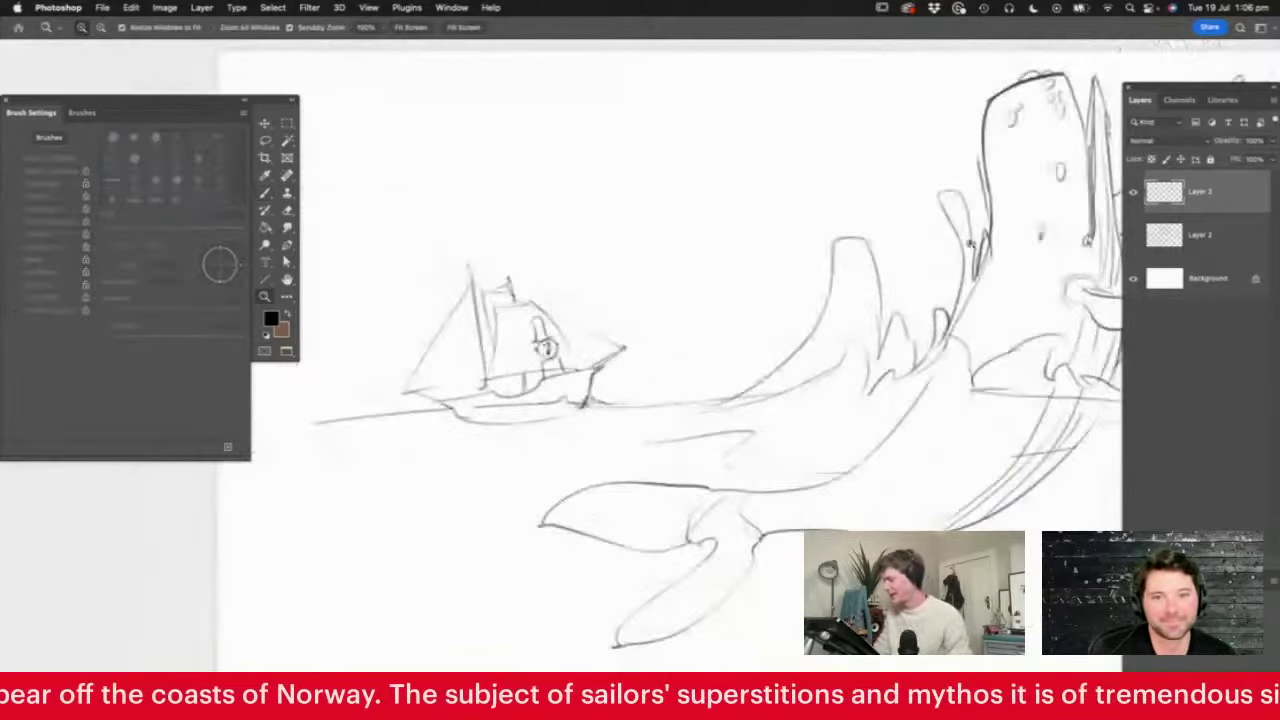
alt+click(682, 388)
click(832, 332)
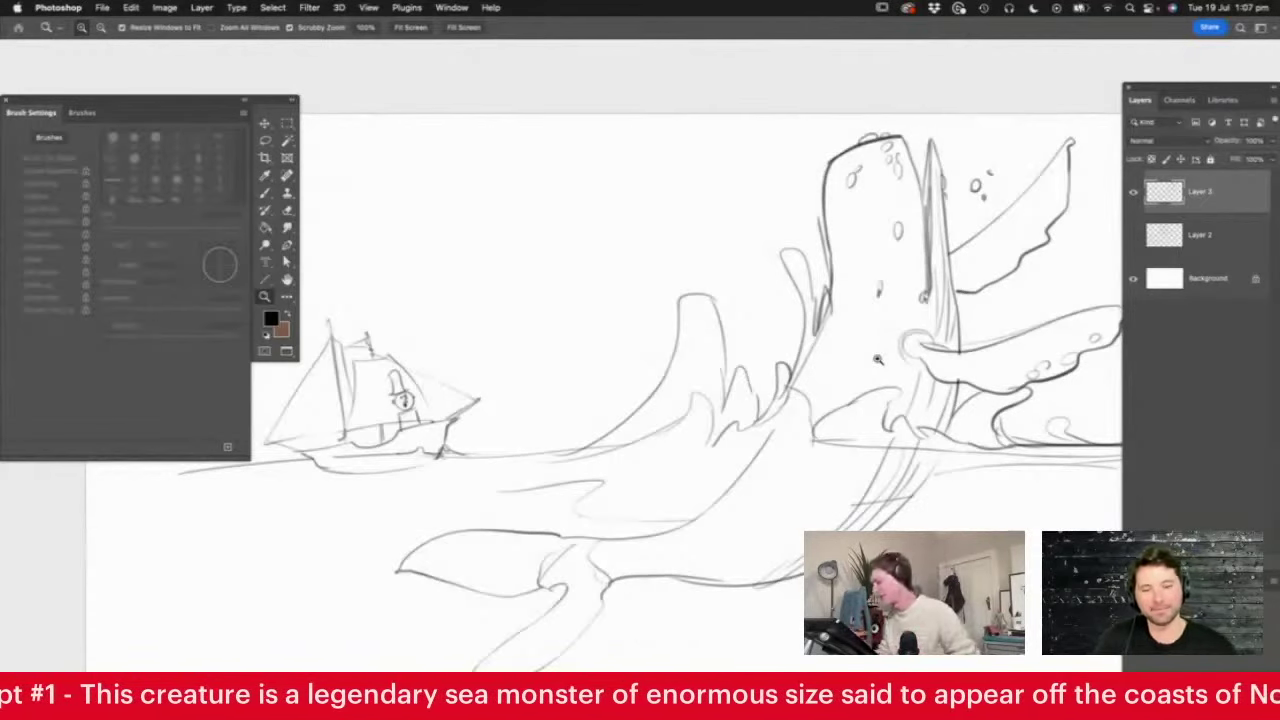
drag(745, 346, 807, 462)
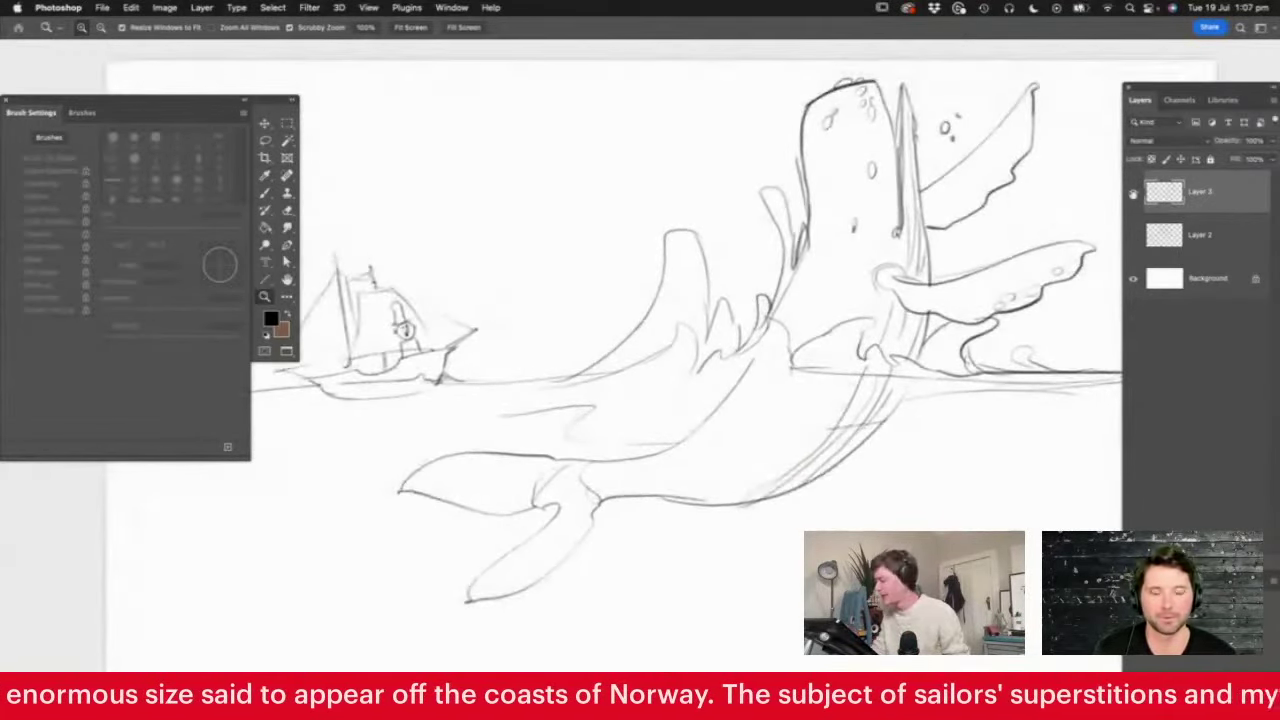
Hide the sea monster sketch on Layer 3 and show Layer 2 to view the earlier Hello! drawing
click(1133, 191)
click(1133, 234)
drag(843, 420, 832, 412)
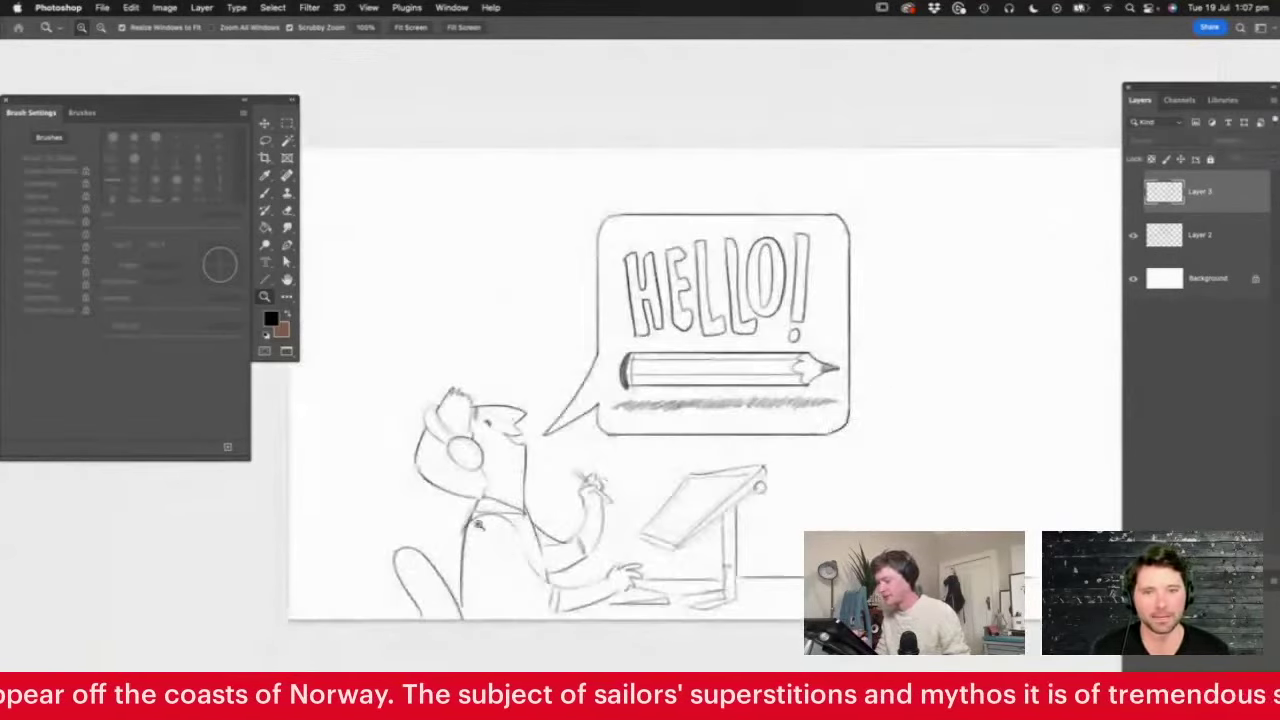
drag(492, 521, 506, 556)
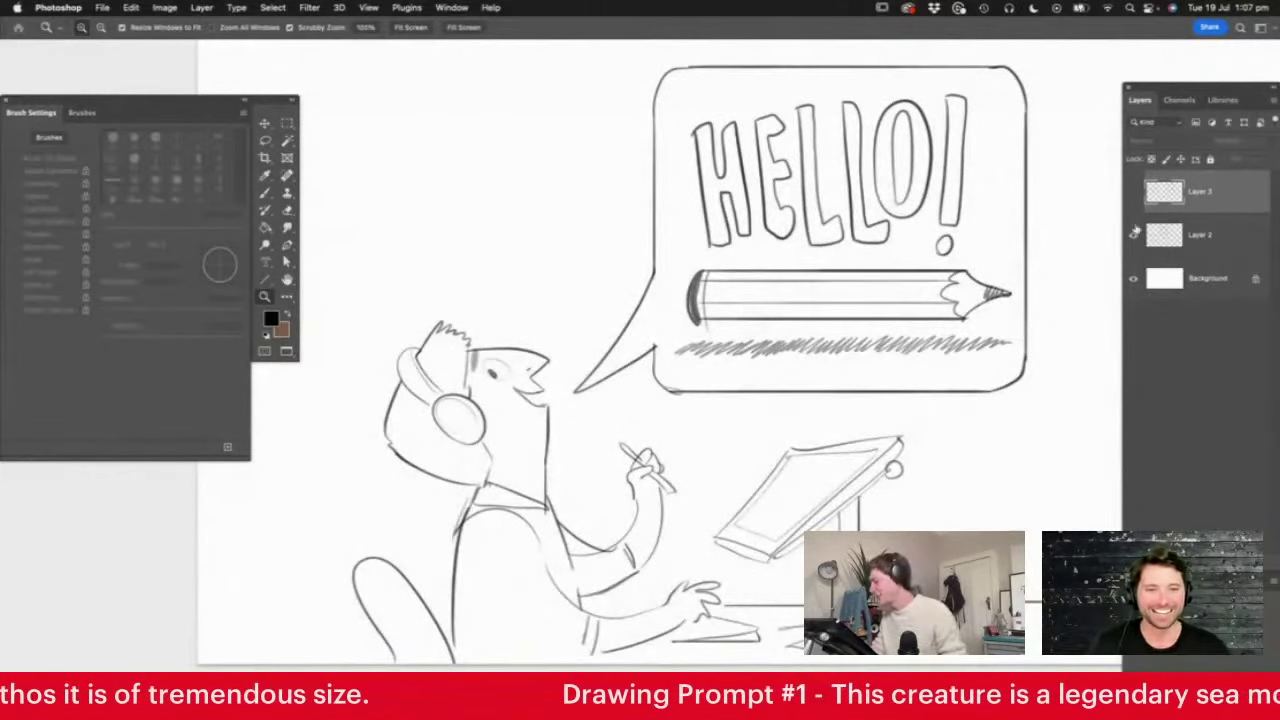
Hide Layer 2 and add a new empty layer above Layer 3 for the second drawing prompt
click(1135, 233)
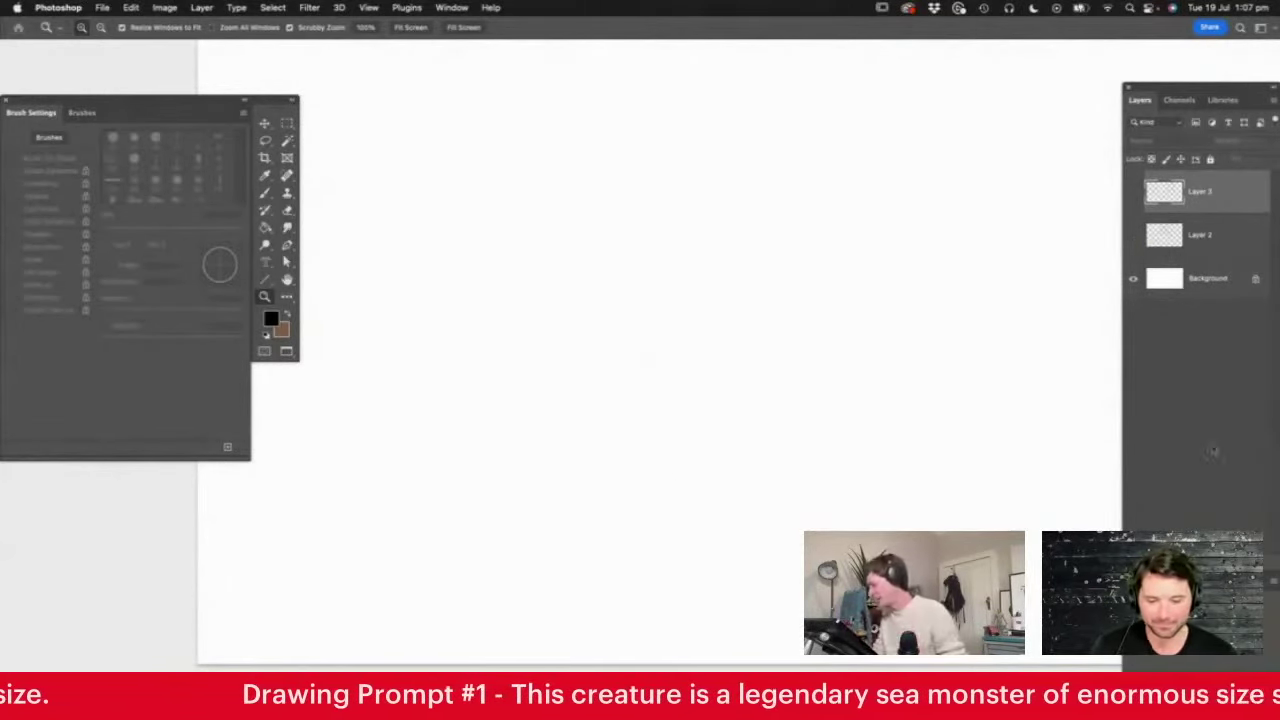
click(1241, 698)
alt+click(725, 459)
click(1012, 350)
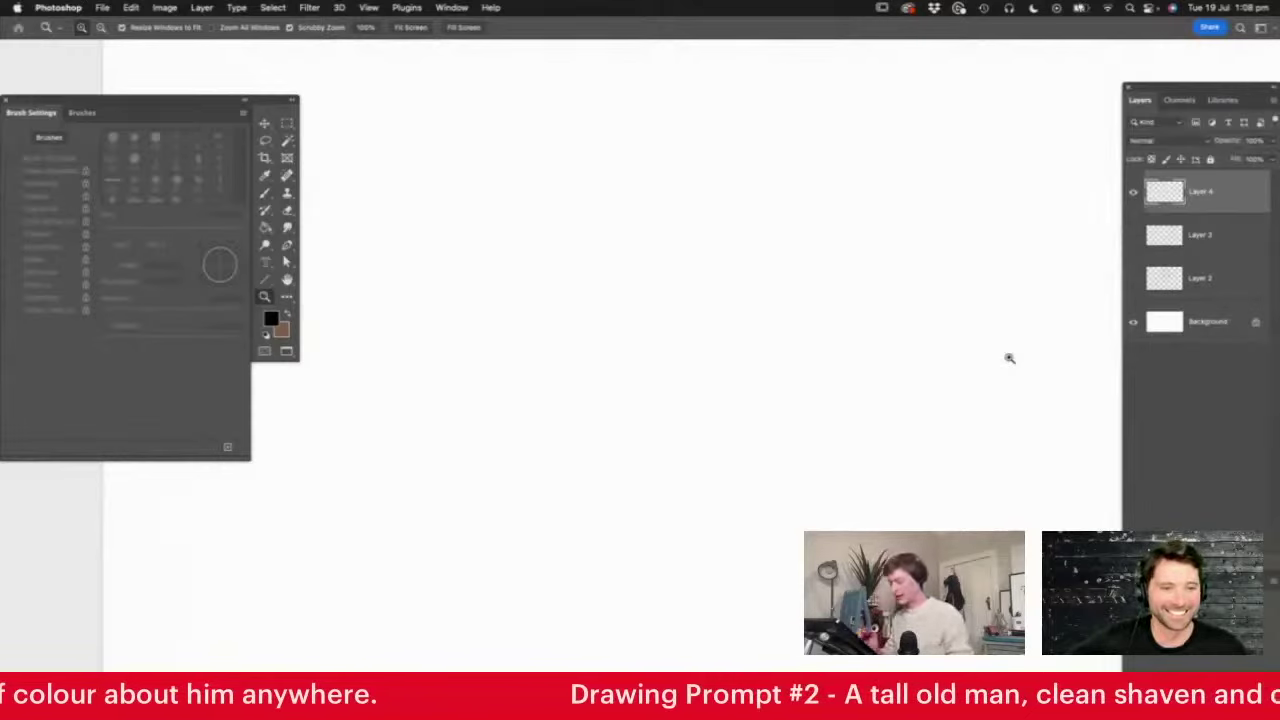
Sketch the woman's head outline with a rounded skull, bulging cheek and chin, and add an ear on the right side
mouse_move(812, 350)
mouse_down()
mouse_move(777, 343)
mouse_move(791, 343)
mouse_up()
drag(702, 182, 728, 208)
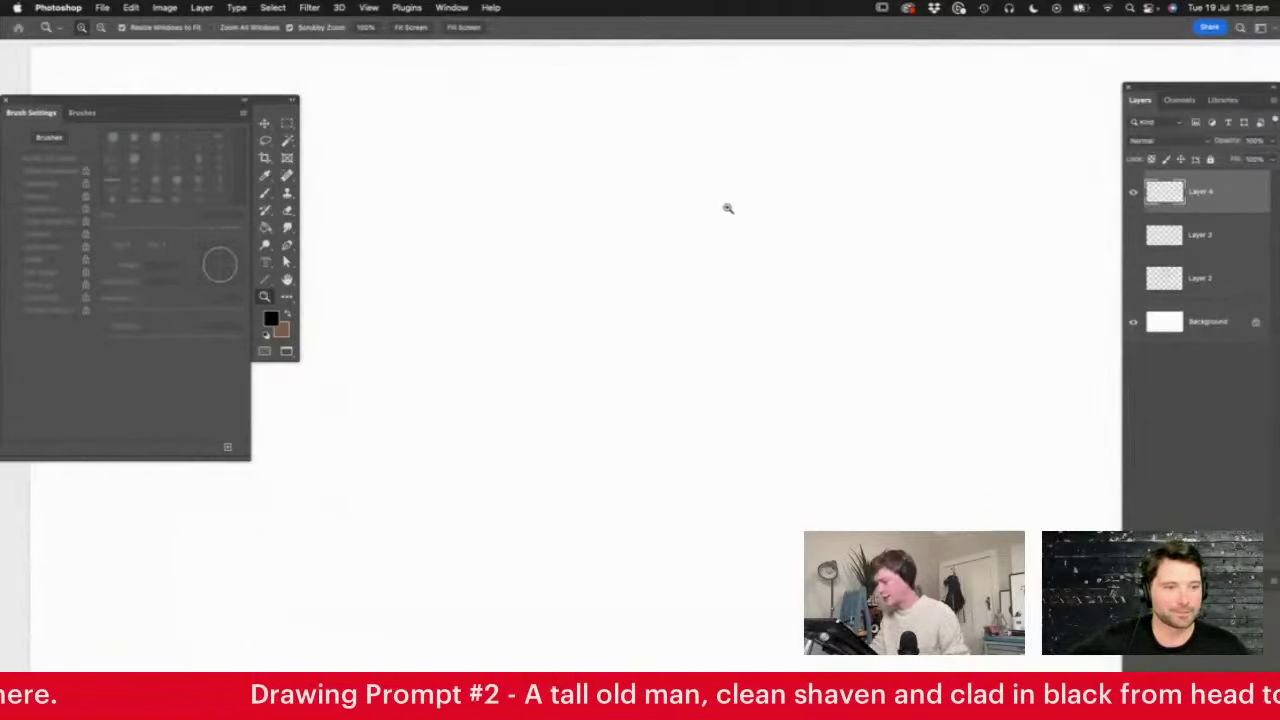
key(b)
mouse_move(575, 218)
mouse_down()
mouse_move(603, 176)
mouse_move(665, 161)
mouse_move(559, 236)
mouse_move(546, 260)
mouse_move(536, 312)
mouse_up()
drag(538, 264, 584, 396)
mouse_move(570, 350)
mouse_down()
mouse_move(597, 392)
mouse_move(637, 390)
mouse_up()
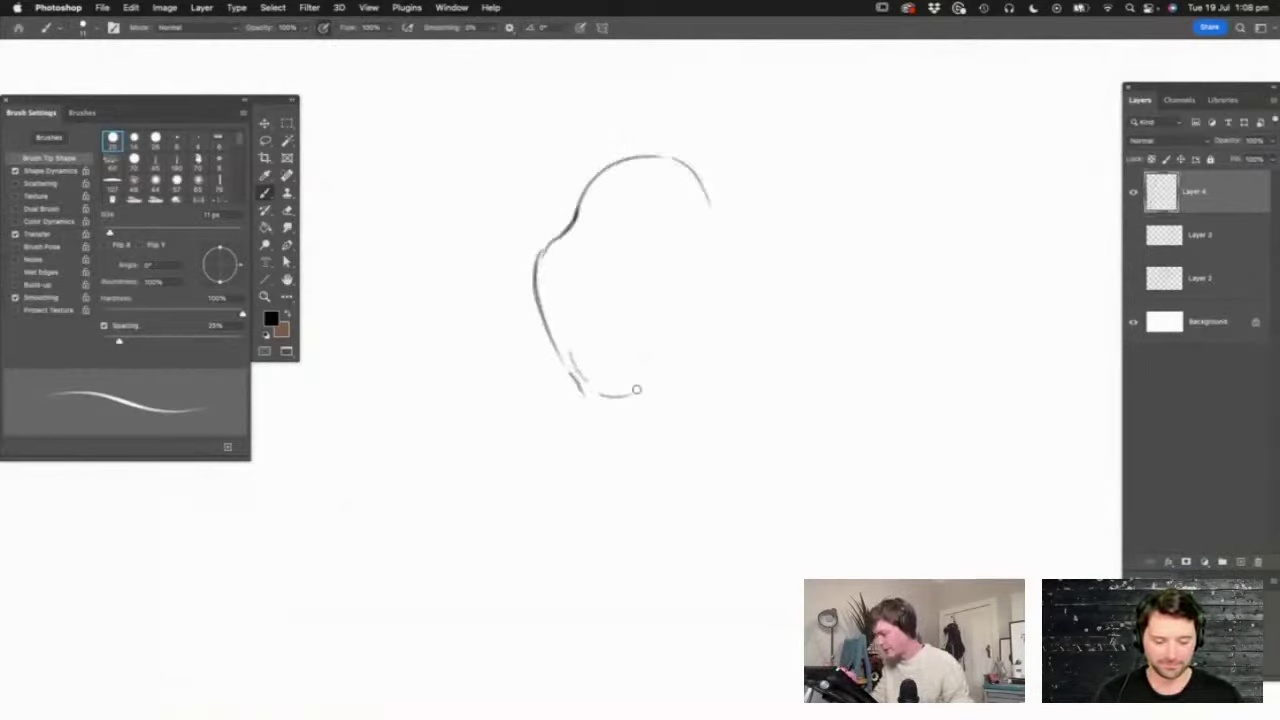
mouse_move(708, 200)
mouse_down()
mouse_move(718, 271)
mouse_move(735, 248)
mouse_move(754, 251)
mouse_move(720, 328)
mouse_move(743, 286)
mouse_up()
key(super+space)
drag(621, 216, 702, 178)
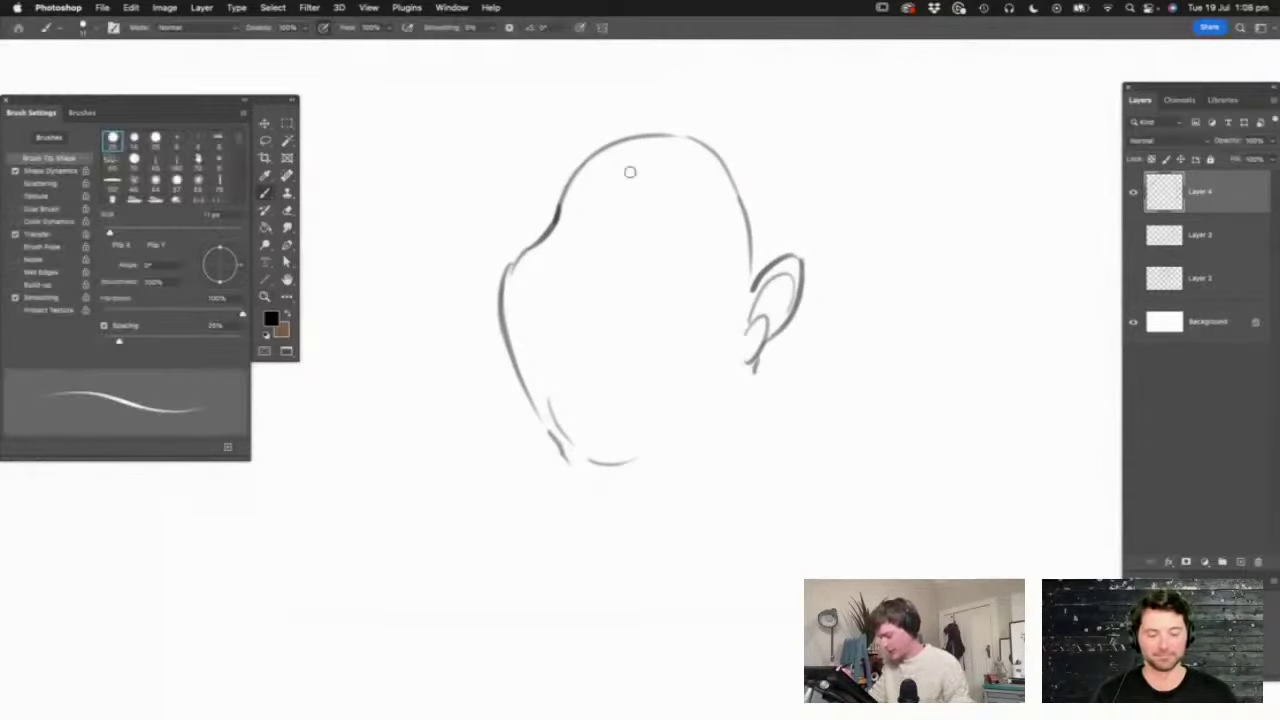
Draw two large arched eyes with solid pointed lashes at the outer corners and high arched eyebrows above them
mouse_move(548, 243)
mouse_down()
mouse_move(600, 227)
mouse_move(579, 269)
mouse_move(661, 204)
mouse_move(700, 250)
mouse_up()
mouse_move(645, 217)
mouse_down()
mouse_move(636, 257)
mouse_move(676, 200)
mouse_move(711, 225)
mouse_move(742, 224)
mouse_move(712, 250)
mouse_move(690, 207)
mouse_move(716, 238)
mouse_move(735, 220)
mouse_up()
mouse_move(580, 200)
mouse_down()
mouse_move(535, 225)
mouse_move(551, 257)
mouse_up()
mouse_move(537, 207)
mouse_down()
mouse_move(547, 248)
mouse_move(596, 206)
mouse_move(600, 266)
mouse_up()
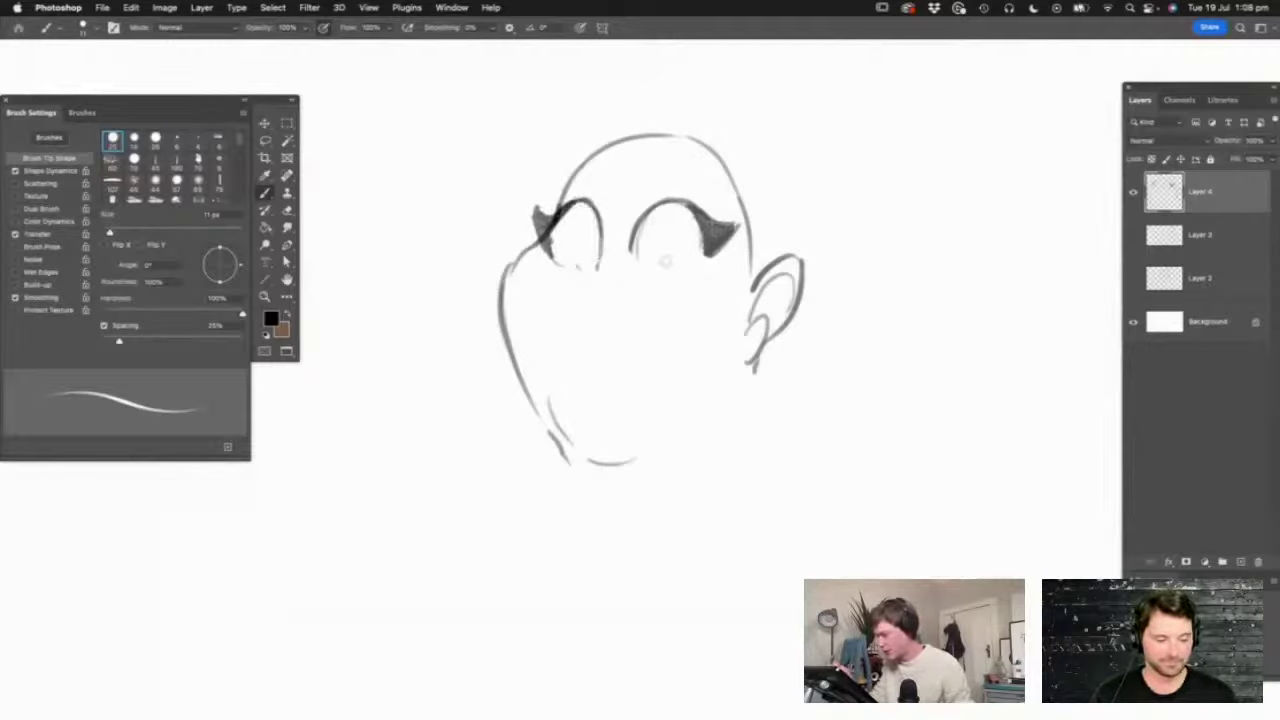
mouse_move(716, 248)
mouse_down()
mouse_move(721, 217)
mouse_move(752, 206)
mouse_up()
mouse_move(637, 170)
mouse_down()
mouse_move(692, 143)
mouse_move(721, 161)
mouse_move(588, 154)
mouse_move(566, 167)
mouse_move(643, 168)
mouse_move(693, 143)
mouse_move(724, 170)
mouse_up()
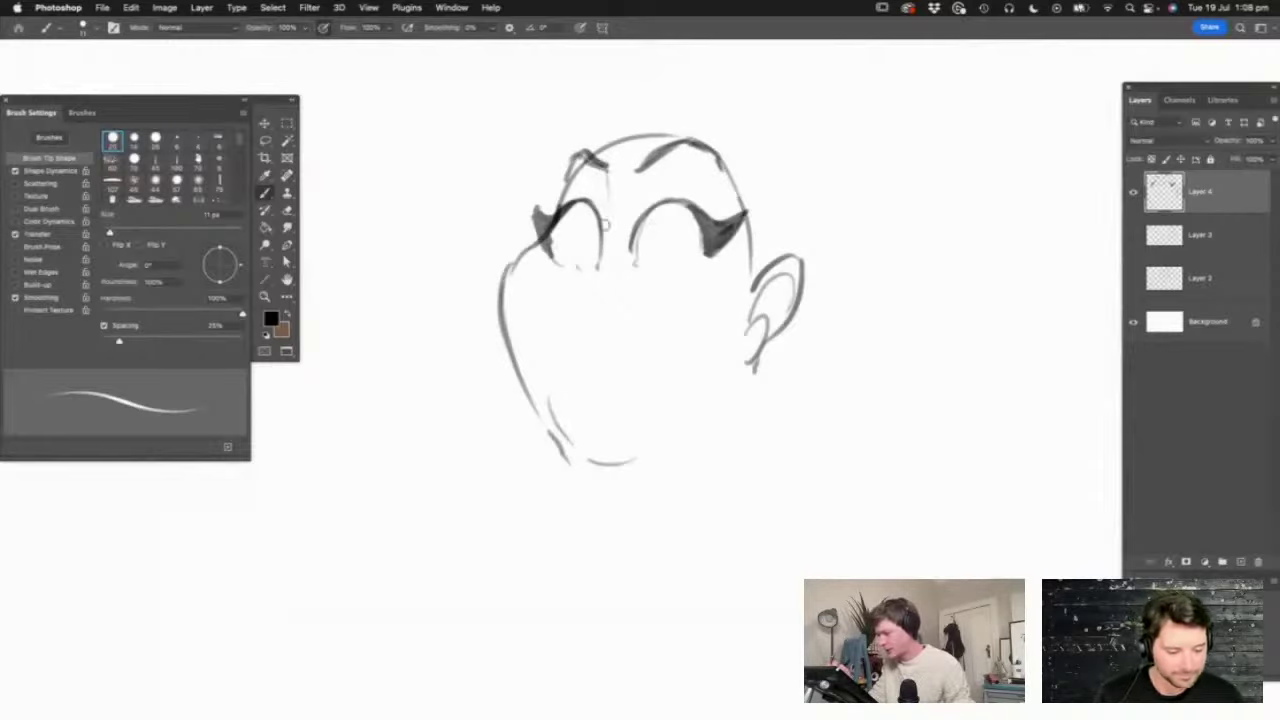
Draw a small nose and a wide open grin with pointed teeth, a shaded mouth interior and a tongue
drag(586, 294, 608, 302)
mouse_move(530, 306)
mouse_down()
mouse_move(592, 335)
mouse_move(673, 322)
mouse_move(726, 285)
mouse_move(685, 354)
mouse_move(569, 370)
mouse_move(622, 412)
mouse_move(597, 401)
mouse_move(681, 382)
mouse_move(690, 337)
mouse_up()
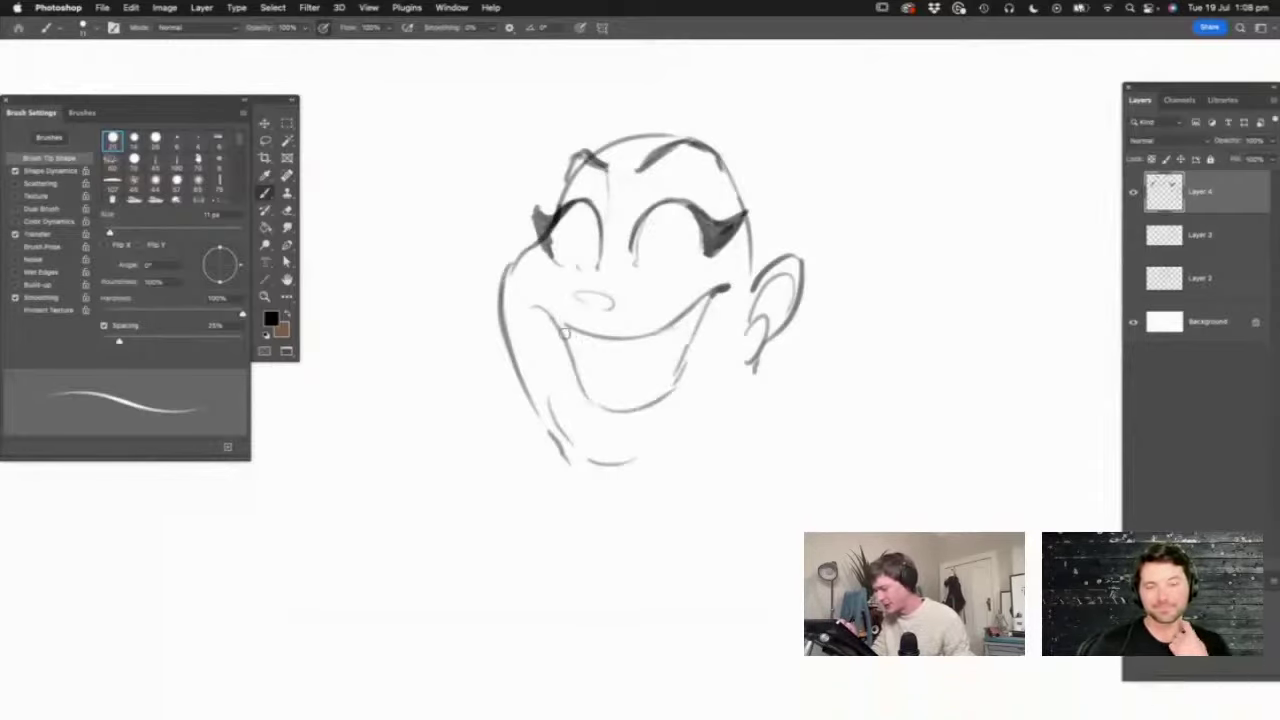
mouse_move(570, 330)
mouse_down()
mouse_move(594, 351)
mouse_move(651, 336)
mouse_move(651, 351)
mouse_move(704, 300)
mouse_up()
mouse_move(584, 390)
mouse_down()
mouse_move(636, 404)
mouse_move(664, 394)
mouse_move(678, 380)
mouse_move(606, 398)
mouse_move(684, 362)
mouse_move(596, 385)
mouse_move(600, 398)
mouse_move(620, 358)
mouse_move(666, 350)
mouse_move(708, 294)
mouse_move(686, 354)
mouse_move(658, 364)
mouse_up()
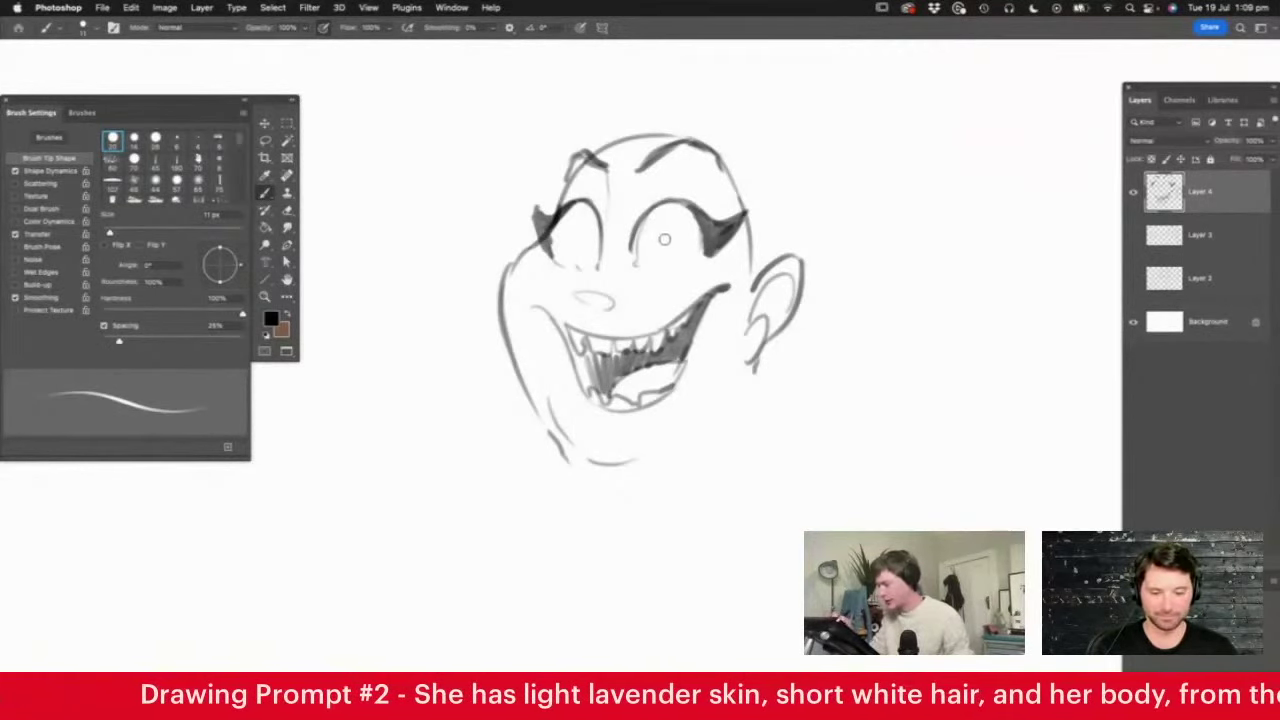
Draw shaded irises inside both of the woman's eyes
mouse_move(562, 264)
mouse_down()
mouse_move(596, 242)
mouse_move(583, 227)
mouse_move(652, 240)
mouse_move(653, 256)
mouse_move(647, 233)
mouse_move(690, 249)
mouse_move(677, 219)
mouse_move(686, 229)
mouse_move(651, 268)
mouse_move(690, 246)
mouse_move(586, 250)
mouse_up()
key(z)
mouse_move(697, 269)
mouse_down()
mouse_move(658, 298)
mouse_move(685, 277)
mouse_up()
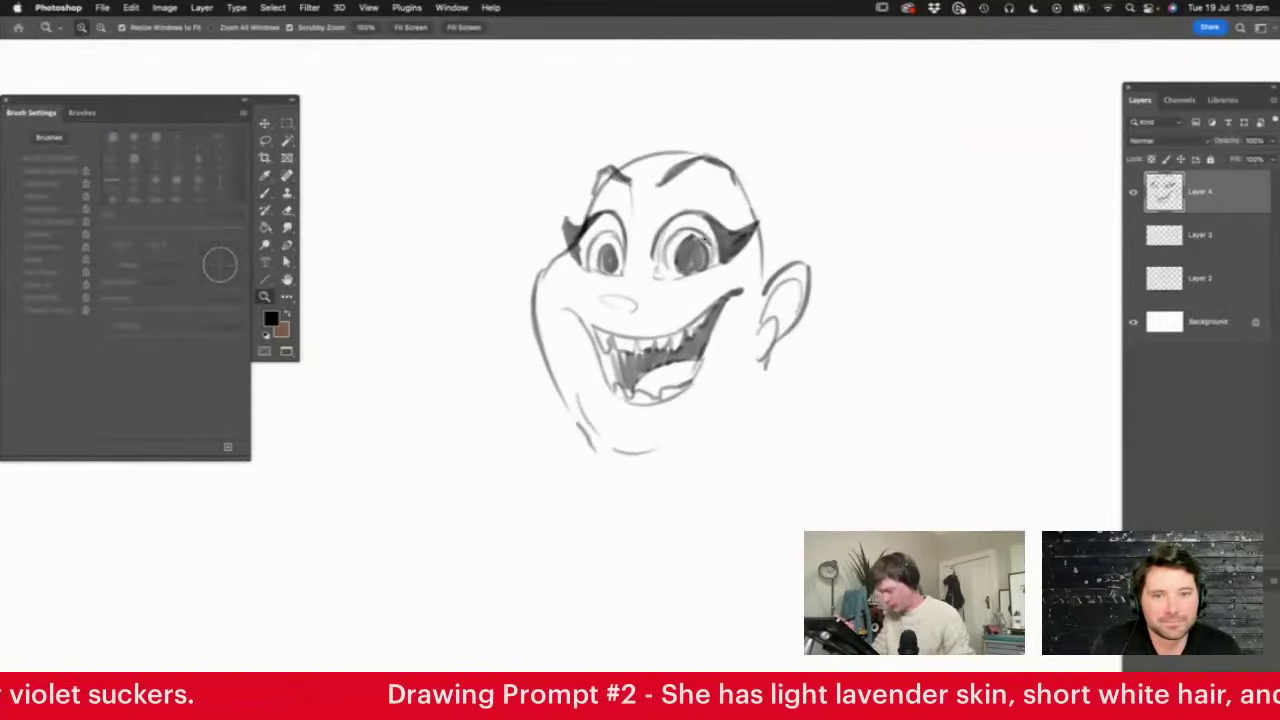
Sketch the swept hair over the head with curls behind the ear, and add the neck lines below the jaw
key(b)
mouse_move(768, 286)
mouse_down()
mouse_move(773, 225)
mouse_move(749, 175)
mouse_move(576, 140)
mouse_move(906, 140)
mouse_move(863, 330)
mouse_move(776, 375)
mouse_move(742, 442)
mouse_up()
drag(584, 430, 591, 470)
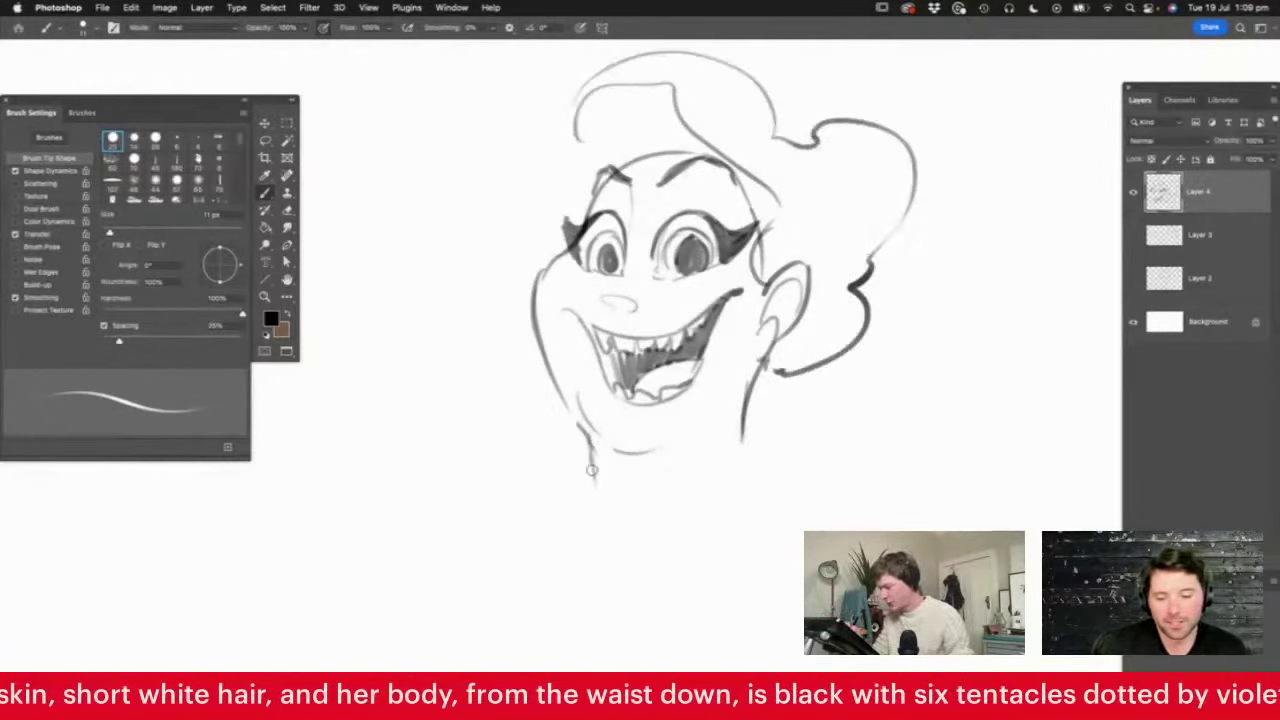
Sketch the curved neckline and extend the neck into the left shoulder and upper arm
key(z)
drag(735, 320, 686, 346)
mouse_move(752, 415)
mouse_down()
mouse_move(731, 431)
mouse_move(750, 440)
mouse_up()
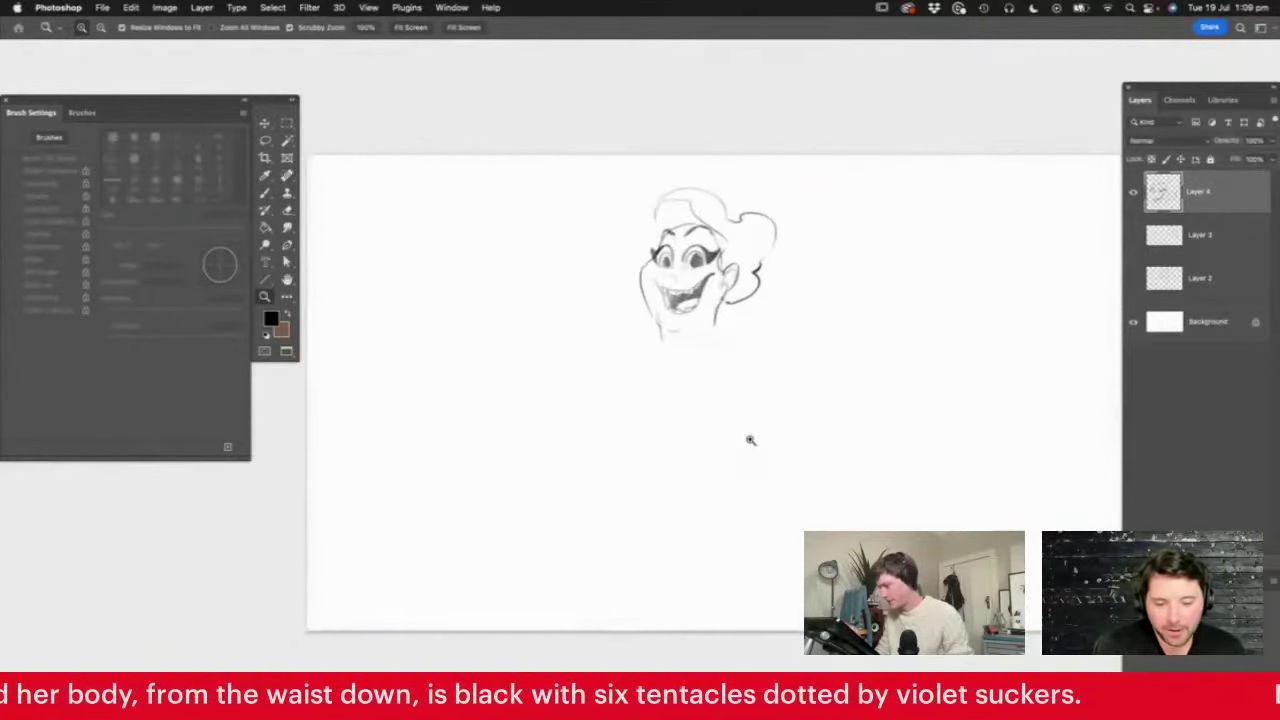
click(750, 440)
key(b)
drag(553, 300, 766, 251)
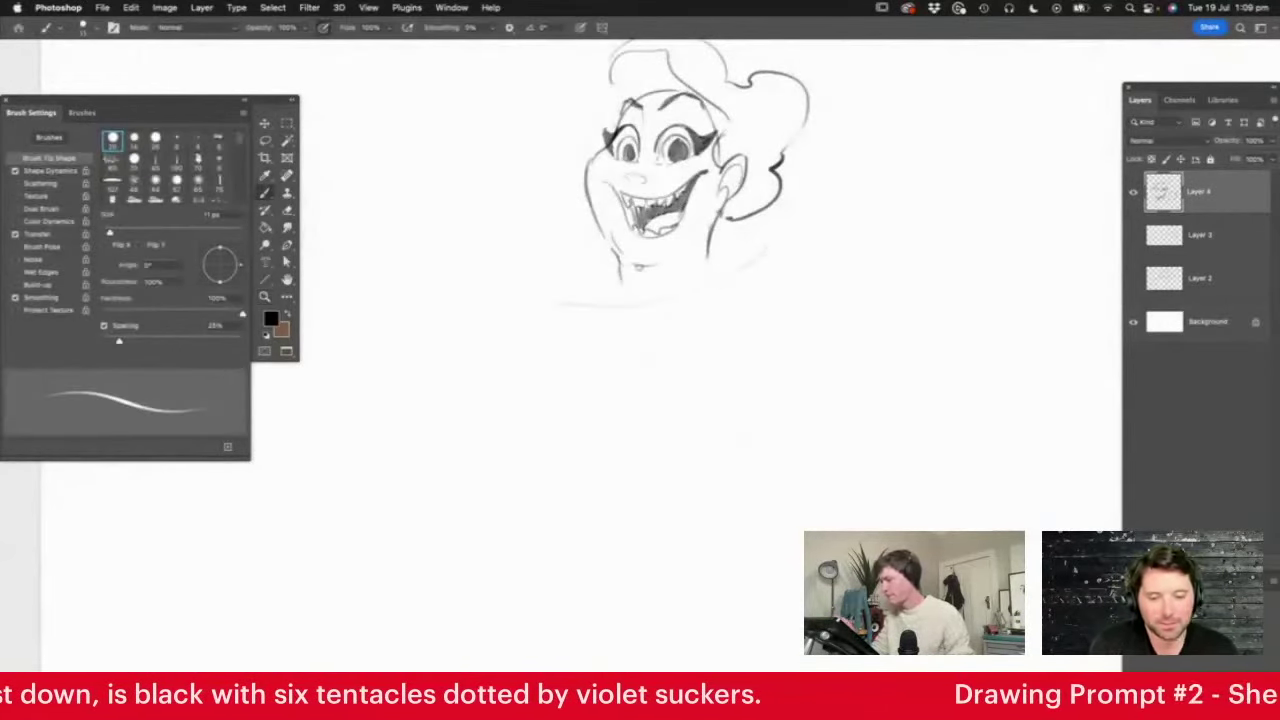
mouse_move(610, 248)
mouse_down()
mouse_move(594, 279)
mouse_move(537, 305)
mouse_up()
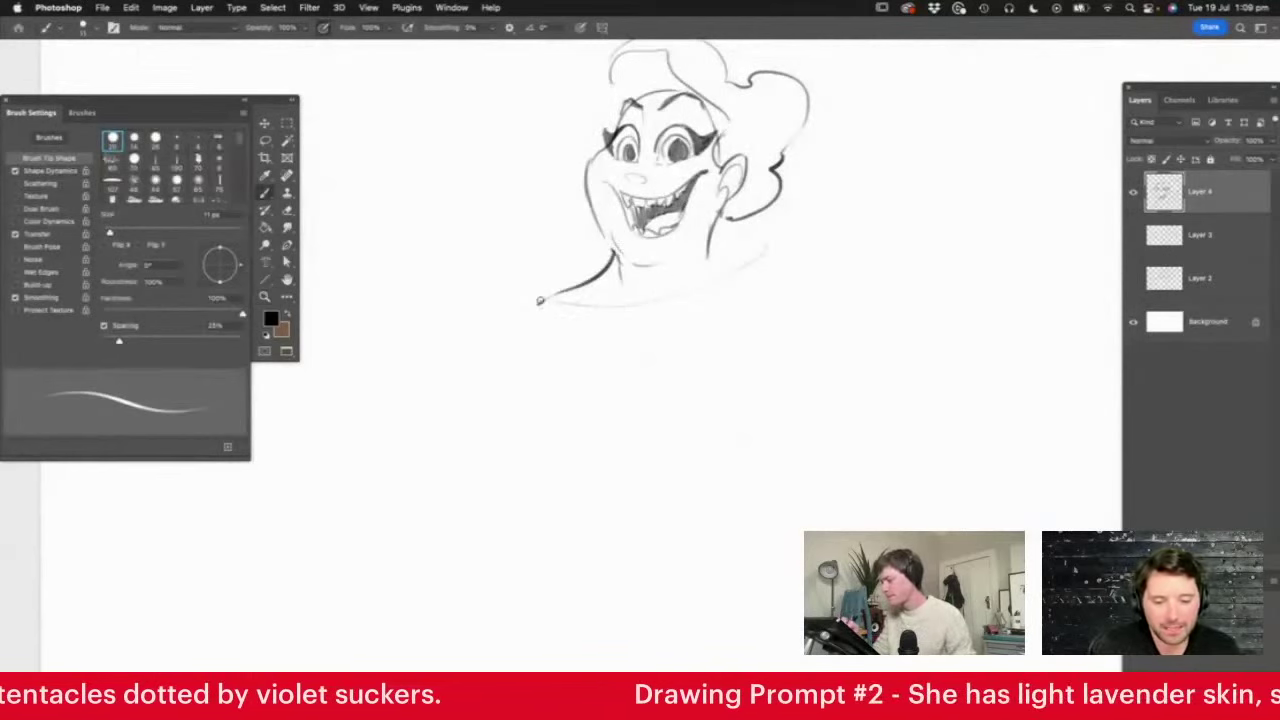
mouse_move(539, 301)
mouse_down()
mouse_move(429, 423)
mouse_move(427, 442)
mouse_up()
Add wavy curls down the left side of the face and a flicked-out lock of hair on the right
mouse_move(591, 228)
mouse_down()
mouse_move(572, 138)
mouse_move(588, 70)
mouse_move(616, 66)
mouse_up()
mouse_move(722, 222)
mouse_down()
mouse_move(828, 180)
mouse_move(812, 163)
mouse_move(838, 150)
mouse_move(824, 134)
mouse_move(790, 152)
mouse_up()
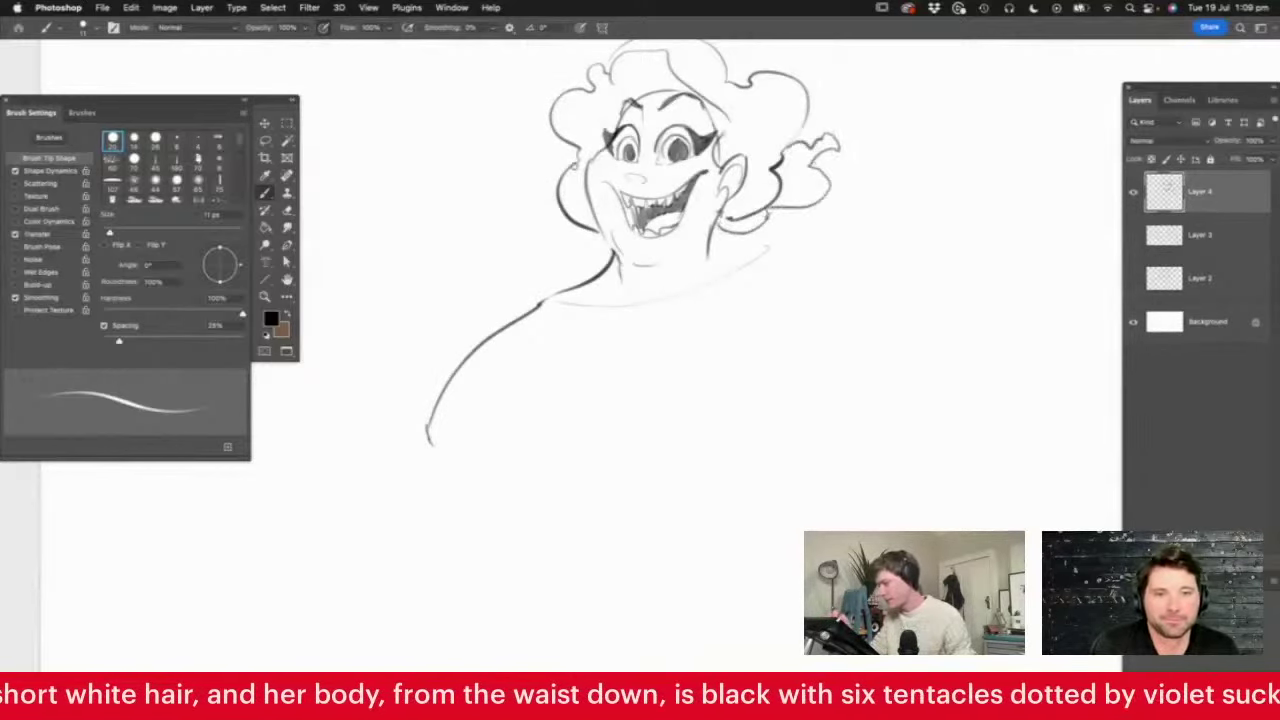
mouse_move(572, 150)
mouse_down()
mouse_move(535, 212)
mouse_move(586, 249)
mouse_up()
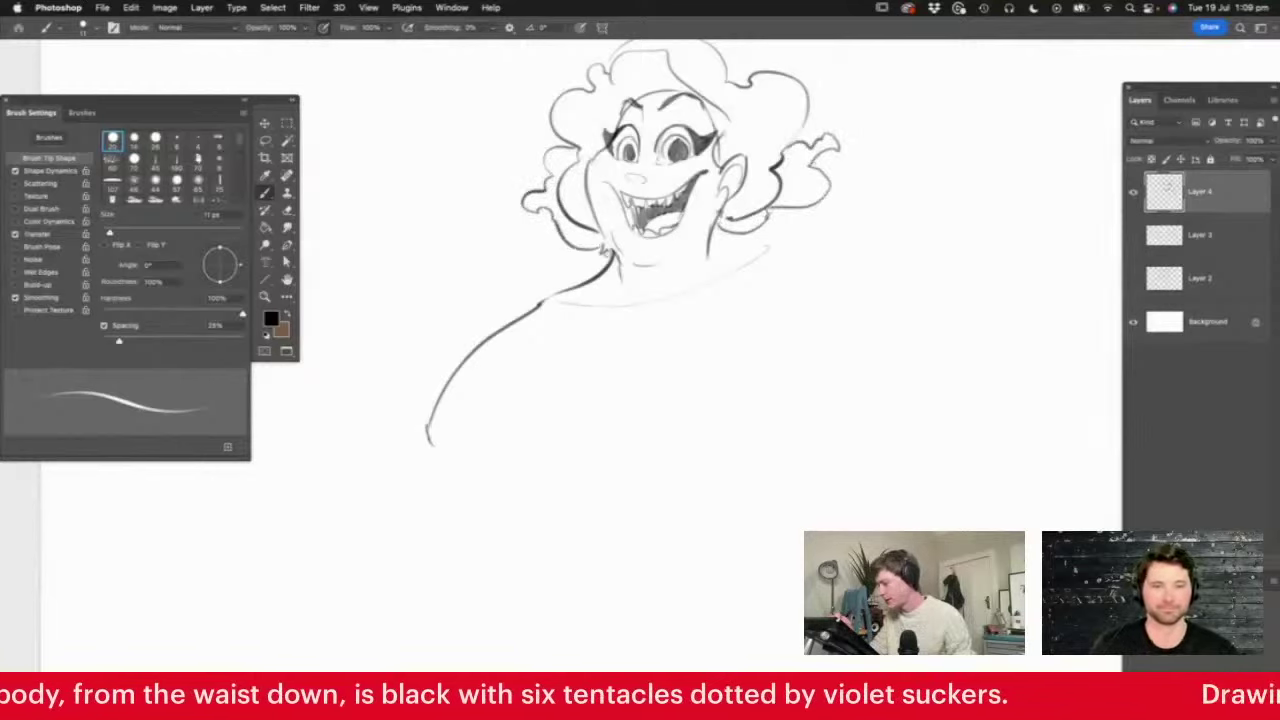
Erase the overlapping sketch line between the left cheek and the hair curls
key(super+space)
drag(752, 269, 723, 269)
drag(678, 191, 715, 192)
key(e)
drag(618, 229, 627, 305)
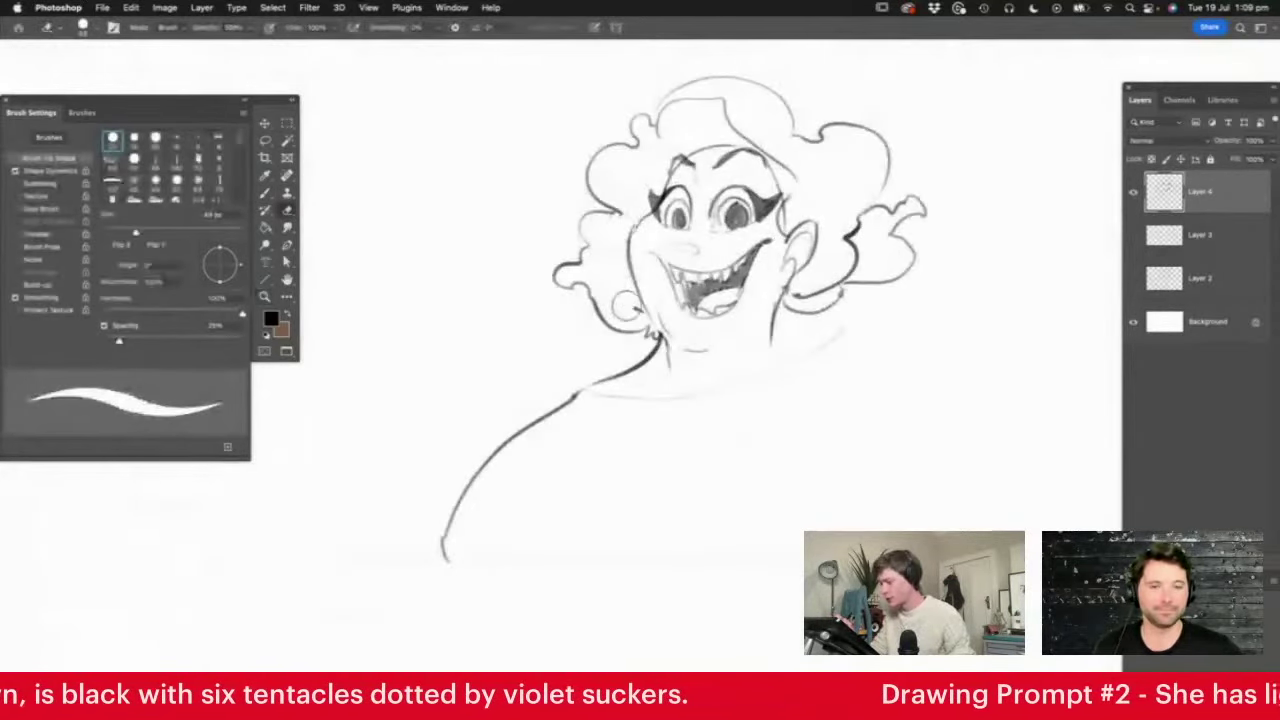
Clean up the construction lines around the brow and chin and refine the nose
key(b)
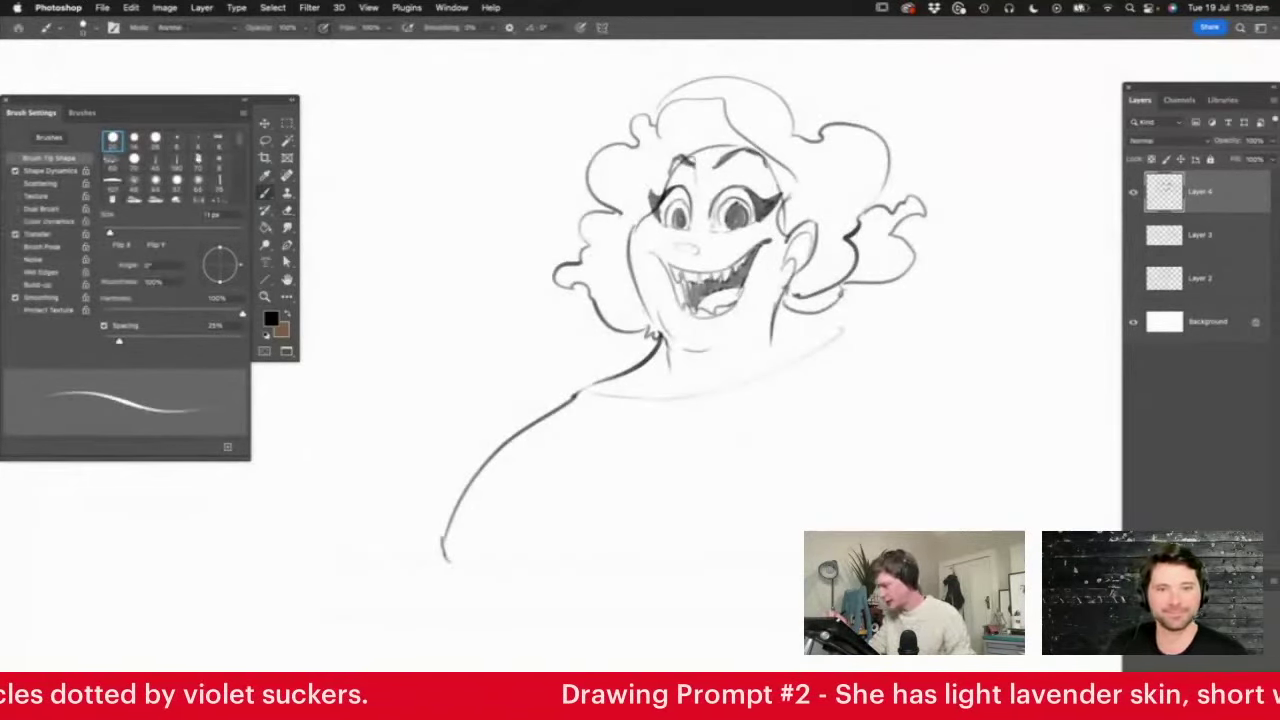
key(e)
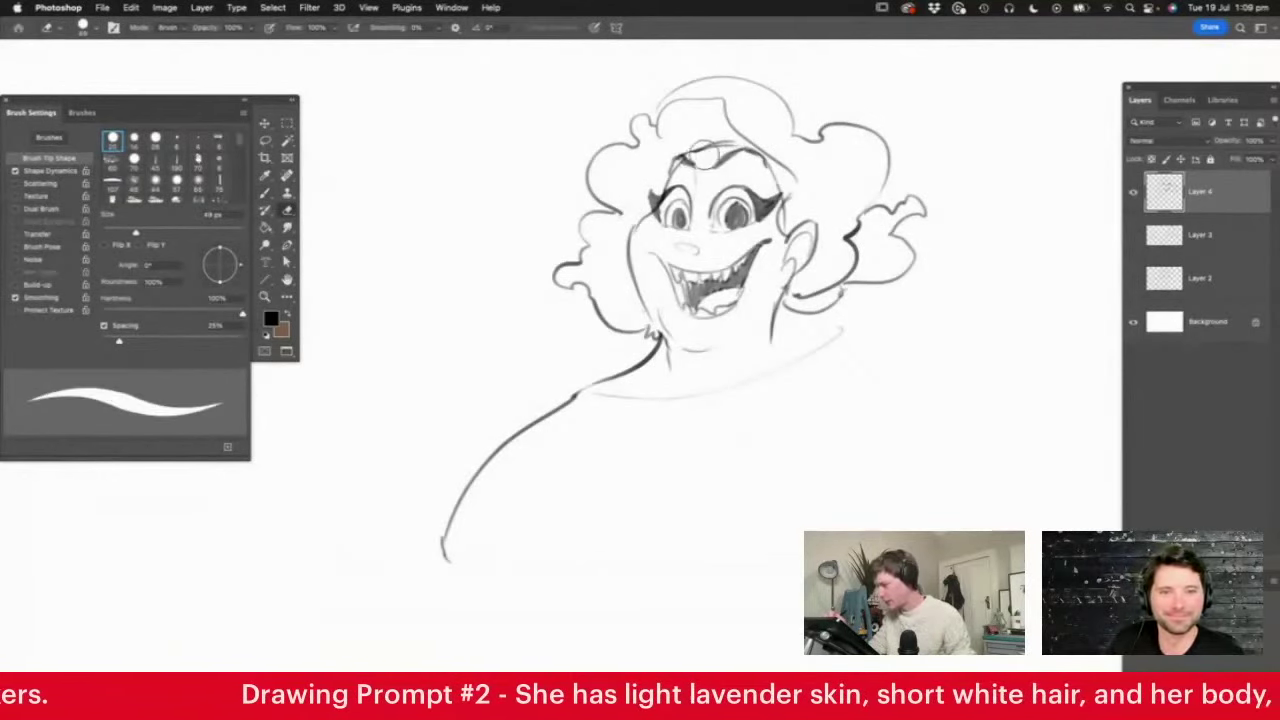
key(b)
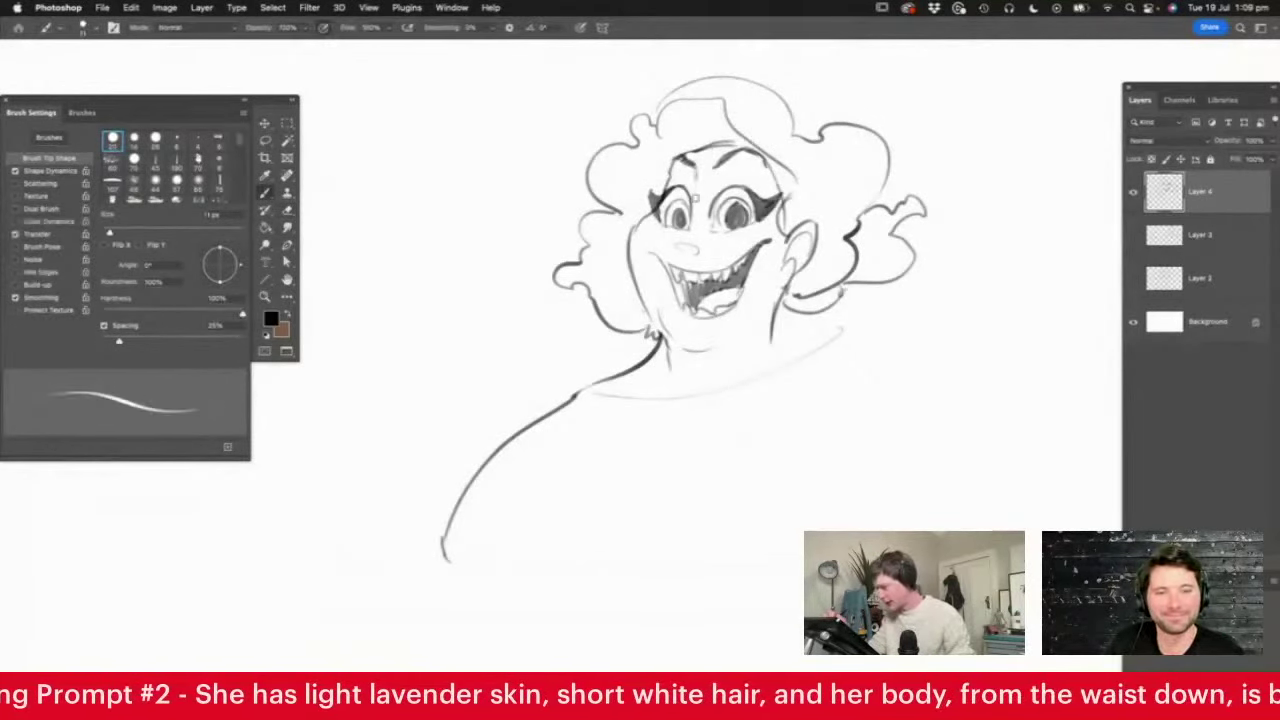
mouse_move(703, 235)
mouse_down()
mouse_move(684, 246)
mouse_move(701, 246)
mouse_up()
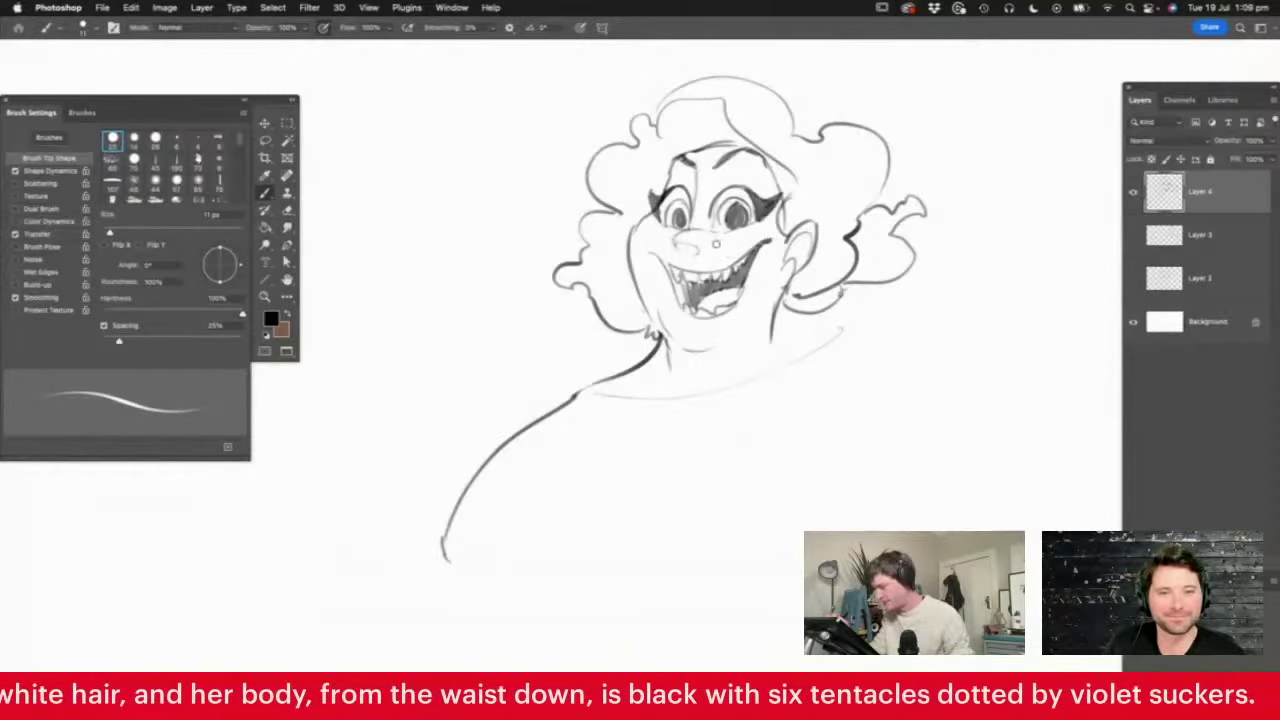
key(e)
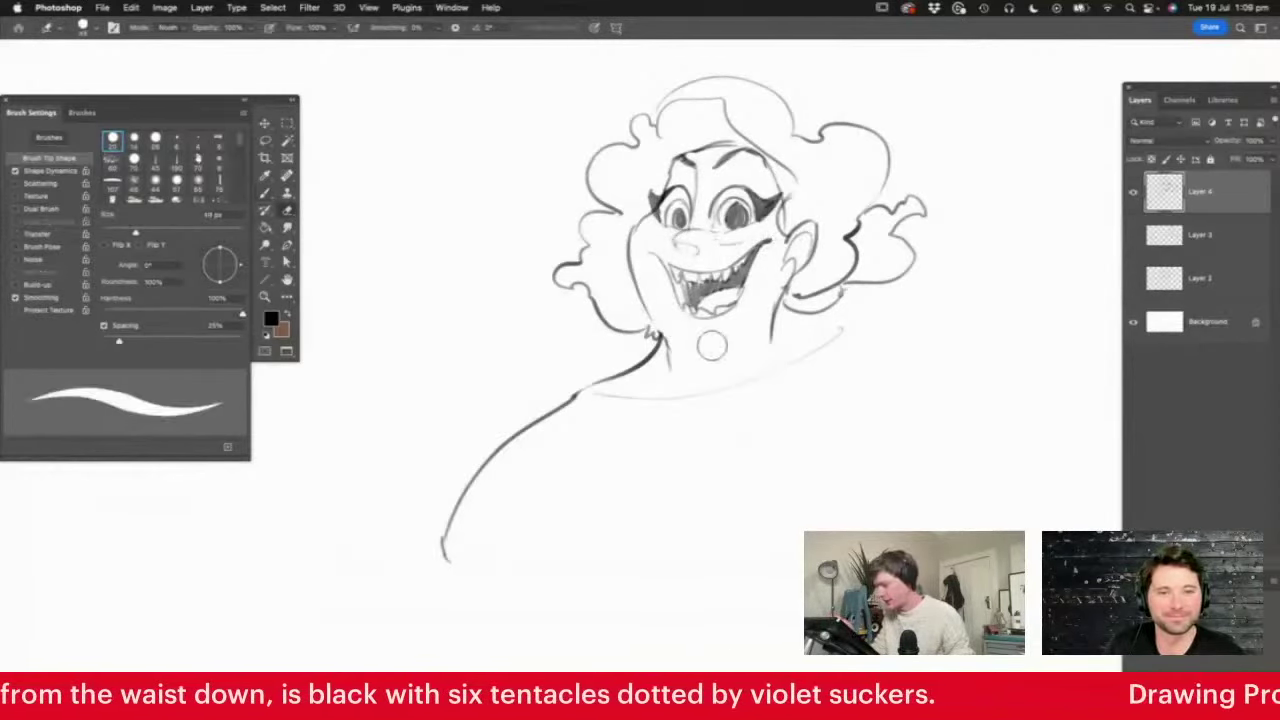
key(b)
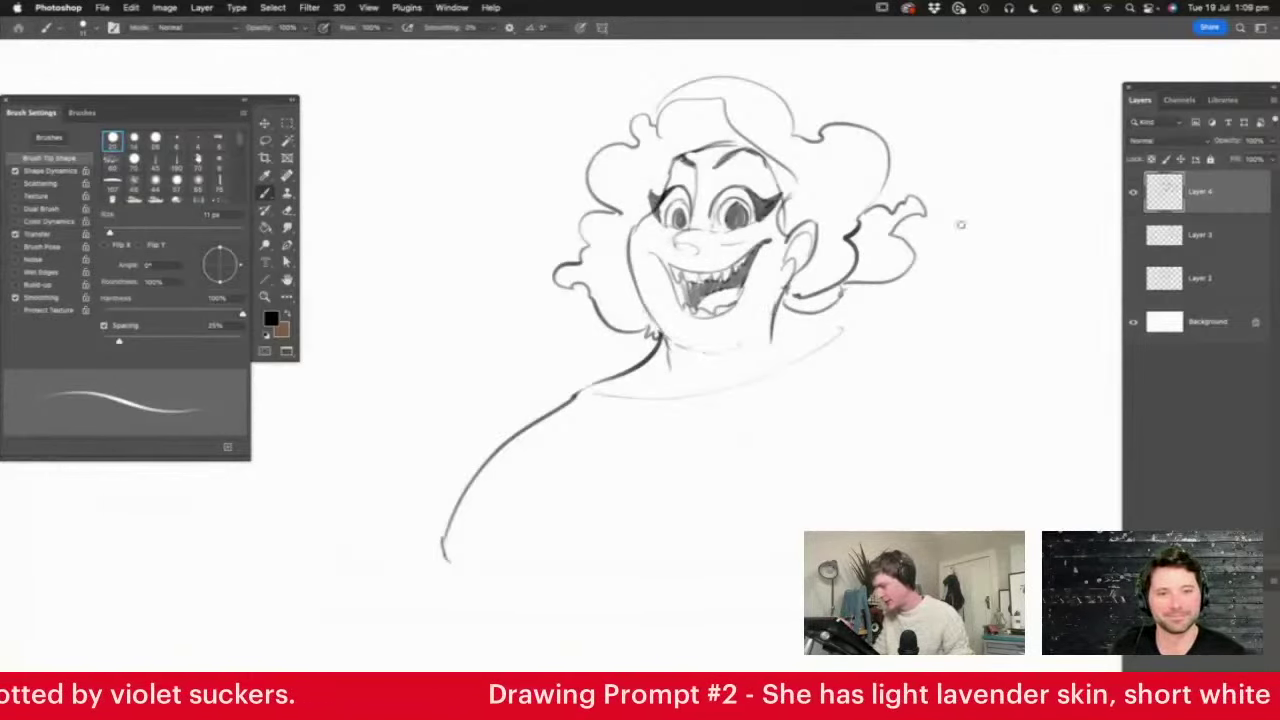
Sketch the bust curve and the sides of the torso narrowing down toward the waist
mouse_move(616, 489)
mouse_down()
mouse_move(672, 420)
mouse_move(712, 445)
mouse_up()
mouse_move(577, 481)
mouse_down()
mouse_move(657, 640)
mouse_move(700, 664)
mouse_up()
mouse_move(838, 350)
mouse_down()
mouse_move(874, 510)
mouse_move(806, 372)
mouse_up()
Sketch a thick tentacle sweeping left from the waist off the canvas, and a raised tentacle with a curled tip on the right
key(z)
drag(908, 453, 942, 445)
key(b)
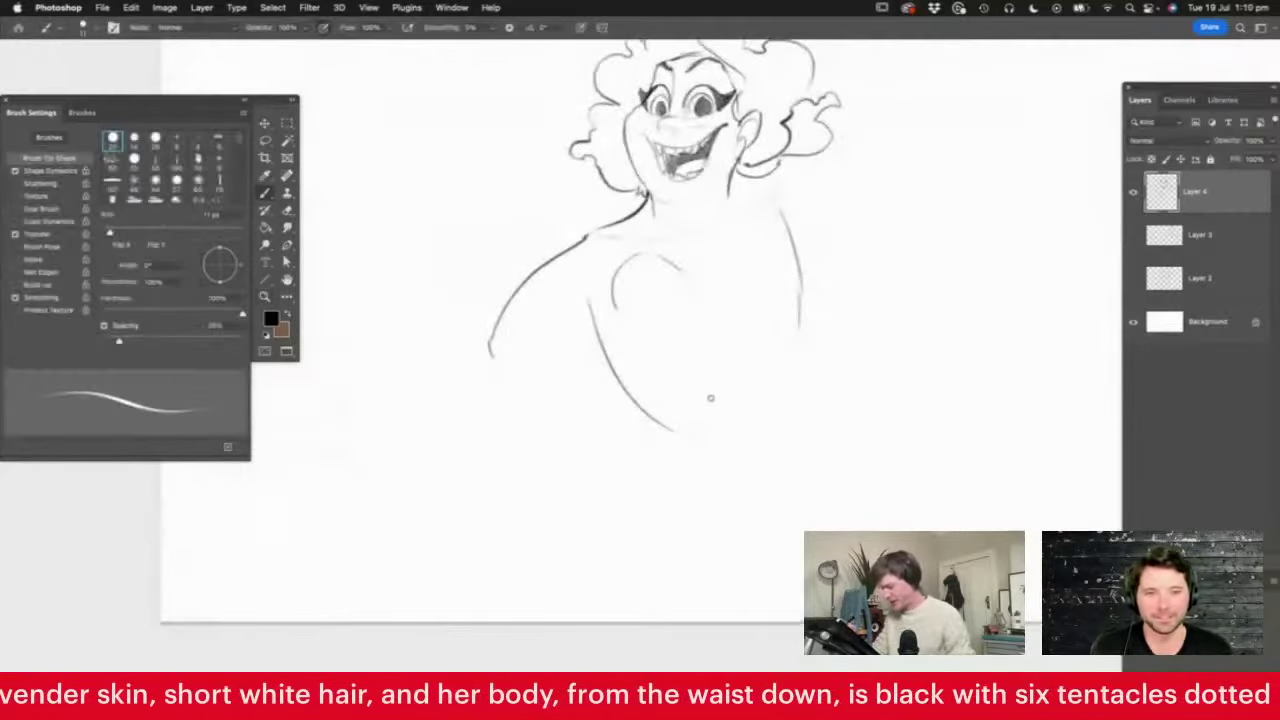
mouse_move(643, 405)
mouse_down()
mouse_move(679, 434)
mouse_move(674, 456)
mouse_move(491, 465)
mouse_move(408, 620)
mouse_move(486, 591)
mouse_move(700, 620)
mouse_up()
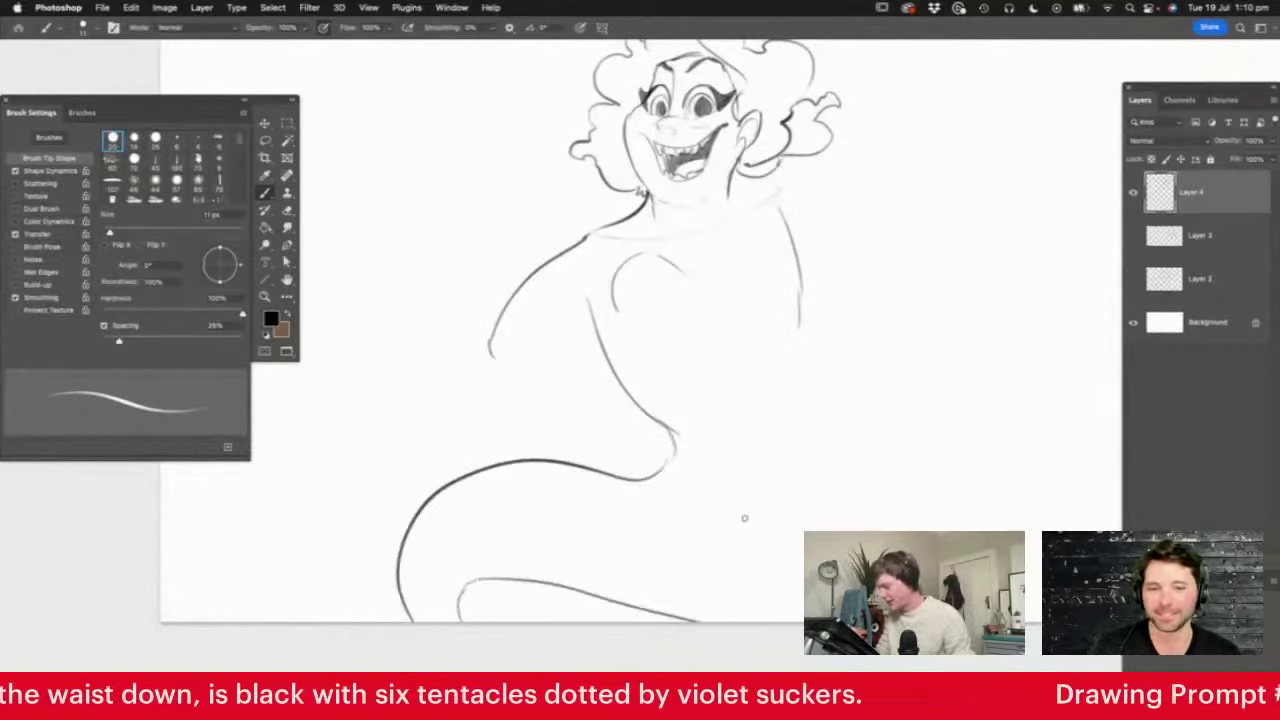
mouse_move(703, 570)
mouse_down()
mouse_move(709, 500)
mouse_move(810, 483)
mouse_move(851, 457)
mouse_move(901, 254)
mouse_move(908, 266)
mouse_move(893, 278)
mouse_move(876, 264)
mouse_move(871, 289)
mouse_move(971, 417)
mouse_move(936, 522)
mouse_up()
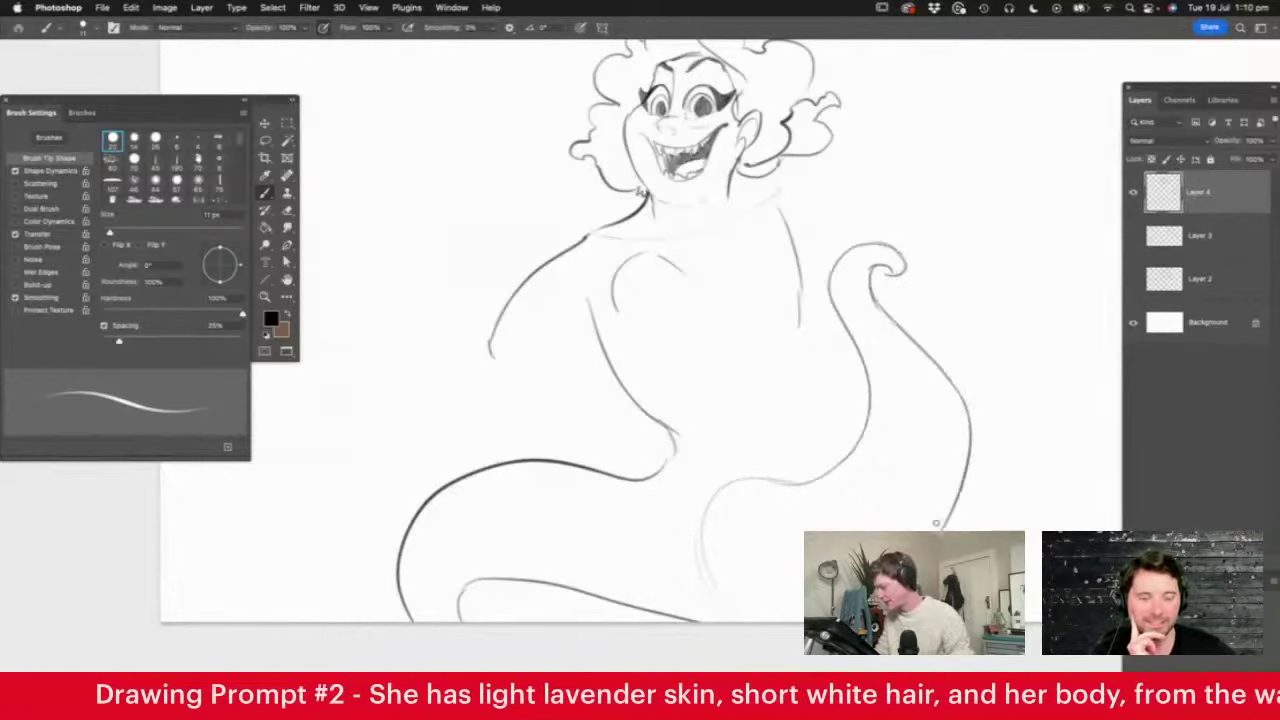
Join the waist to the lower body and sketch a raised tentacle with a curled tip on the left side
key(z)
drag(799, 448, 735, 445)
drag(722, 396, 756, 378)
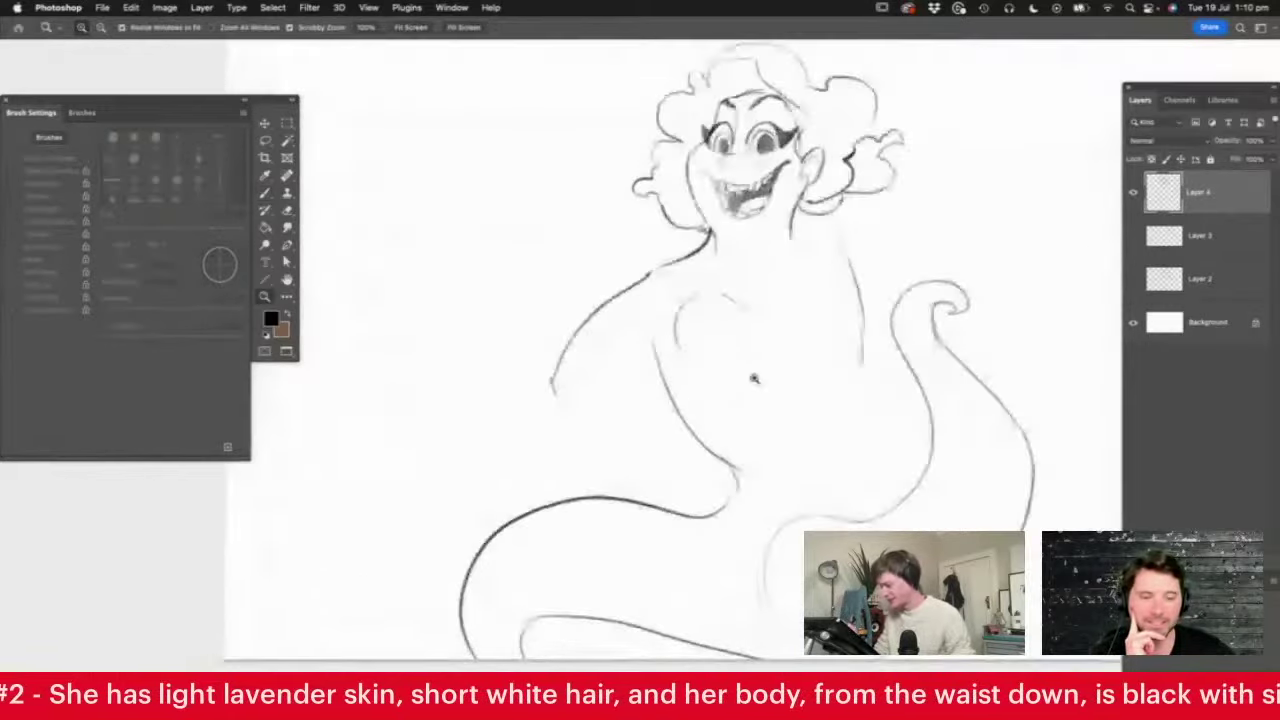
key(b)
drag(712, 450, 697, 506)
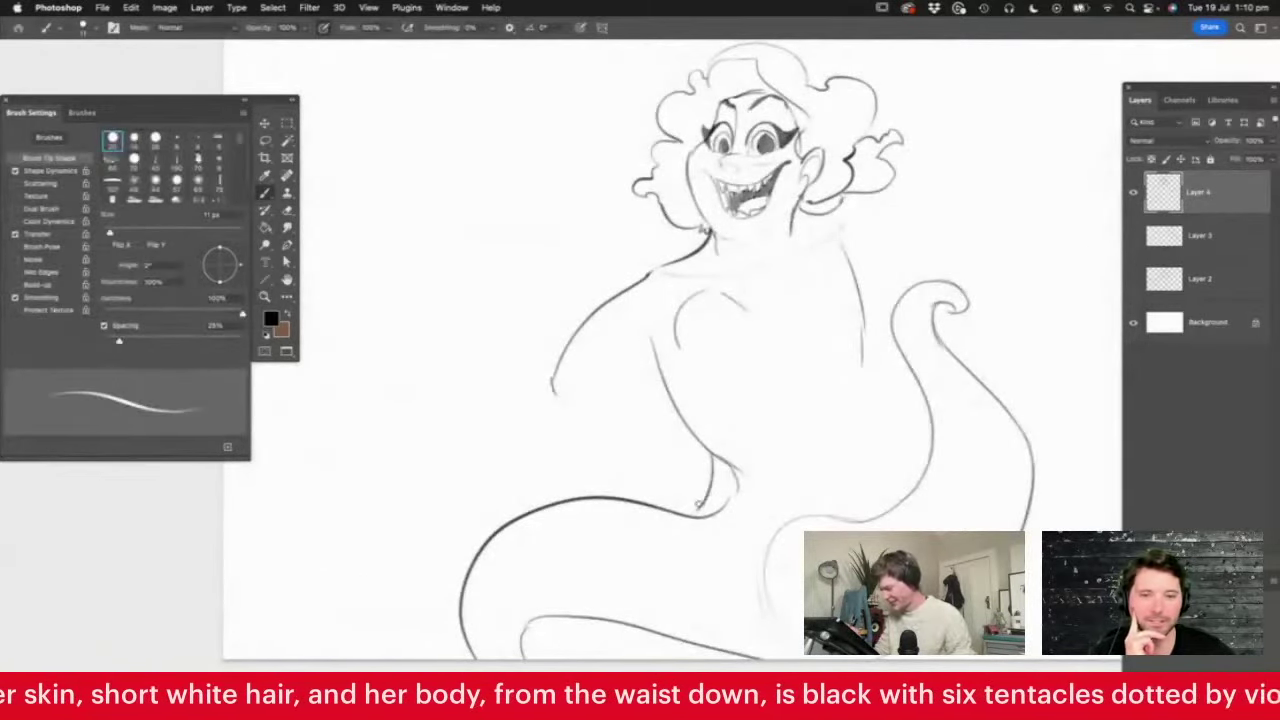
mouse_move(528, 507)
mouse_down()
mouse_move(400, 293)
mouse_move(358, 340)
mouse_move(398, 345)
mouse_move(424, 476)
mouse_move(466, 572)
mouse_up()
drag(536, 617, 695, 651)
Draw the bent left forearm from the elbow across to the side of the torso
key(z)
drag(670, 442, 604, 445)
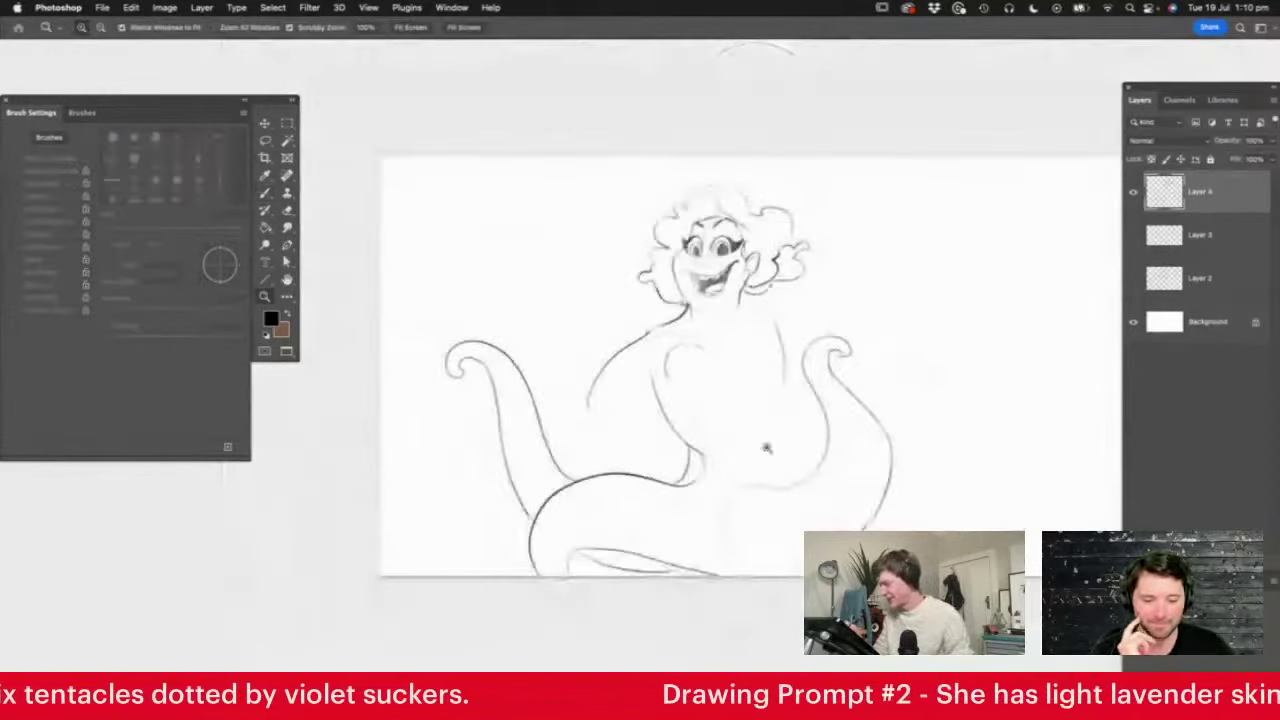
click(951, 446)
click(623, 356)
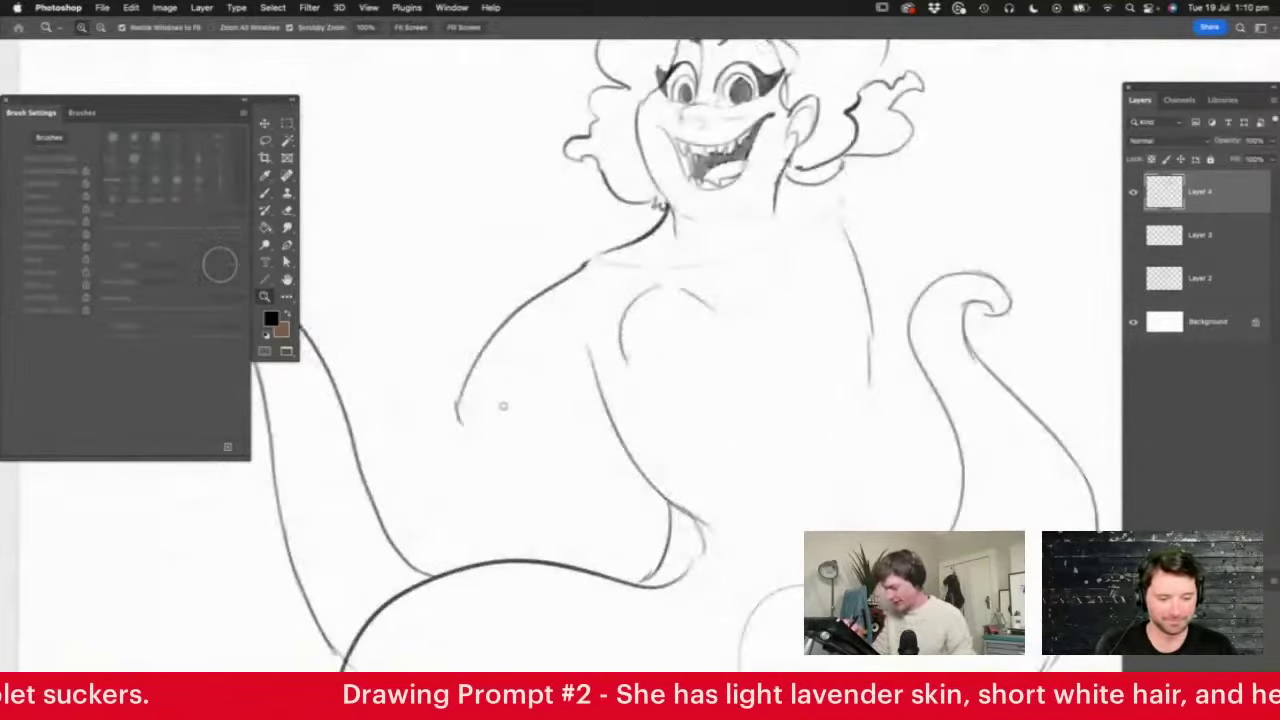
key(b)
mouse_move(458, 415)
mouse_down()
mouse_move(492, 436)
mouse_move(651, 452)
mouse_up()
drag(520, 382, 650, 426)
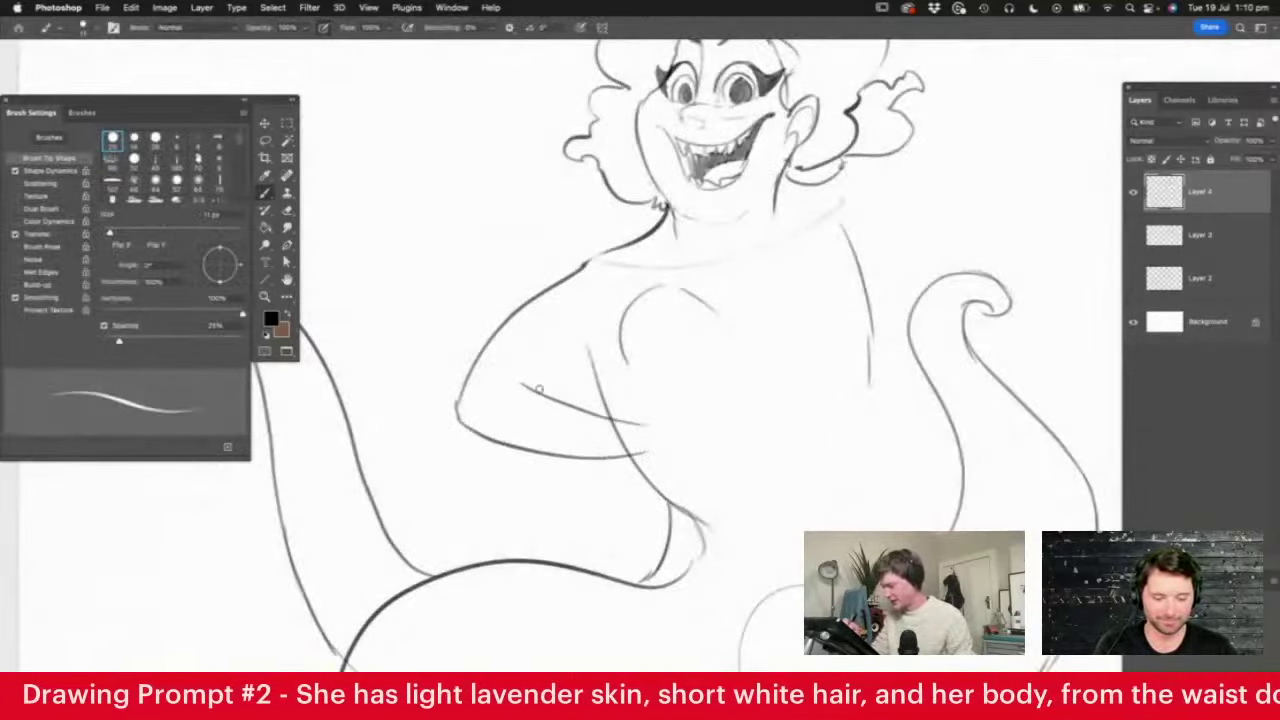
Outline the two-peaked neckline across the chest and erase the torso line that crosses the bent forearm
mouse_move(538, 389)
mouse_down()
mouse_move(604, 352)
mouse_move(660, 286)
mouse_move(757, 344)
mouse_move(798, 240)
mouse_move(834, 272)
mouse_move(855, 374)
mouse_up()
mouse_move(626, 357)
mouse_down()
mouse_move(621, 418)
mouse_move(591, 345)
mouse_up()
key(e)
drag(617, 432, 648, 445)
Draw an open hand with splayed fingers at the end of the bent forearm, resting against the torso
key(b)
mouse_move(606, 418)
mouse_down()
mouse_move(646, 410)
mouse_move(668, 380)
mouse_move(678, 449)
mouse_move(718, 436)
mouse_move(700, 456)
mouse_up()
mouse_move(680, 404)
mouse_down()
mouse_move(732, 401)
mouse_move(700, 426)
mouse_up()
mouse_move(685, 378)
mouse_down()
mouse_move(720, 371)
mouse_move(689, 362)
mouse_move(678, 384)
mouse_up()
key(z)
mouse_move(873, 250)
mouse_down()
mouse_move(831, 260)
mouse_move(860, 257)
mouse_up()
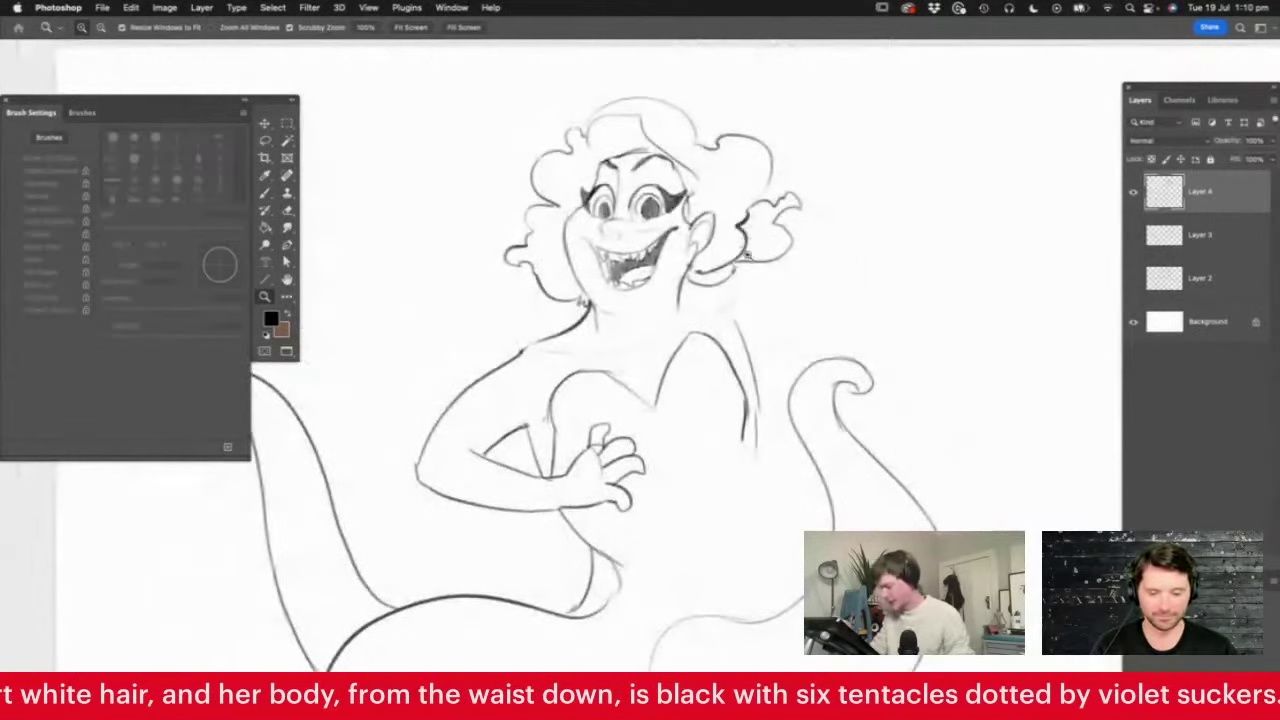
Sketch the upper and lower edges of the other arm, stretched out sideways to the right from the shoulder
key(b)
drag(706, 274, 822, 265)
mouse_move(748, 352)
mouse_down()
mouse_move(776, 325)
mouse_move(872, 314)
mouse_up()
mouse_move(795, 264)
mouse_down()
mouse_move(894, 301)
mouse_move(866, 340)
mouse_move(962, 298)
mouse_move(843, 247)
mouse_up()
Draw the hand of the outstretched arm with the fingers spread and one pointing downward
key(z)
key(b)
mouse_move(845, 352)
mouse_down()
mouse_move(886, 404)
mouse_move(897, 357)
mouse_move(930, 306)
mouse_up()
mouse_move(855, 320)
mouse_down()
mouse_move(939, 290)
mouse_move(937, 339)
mouse_up()
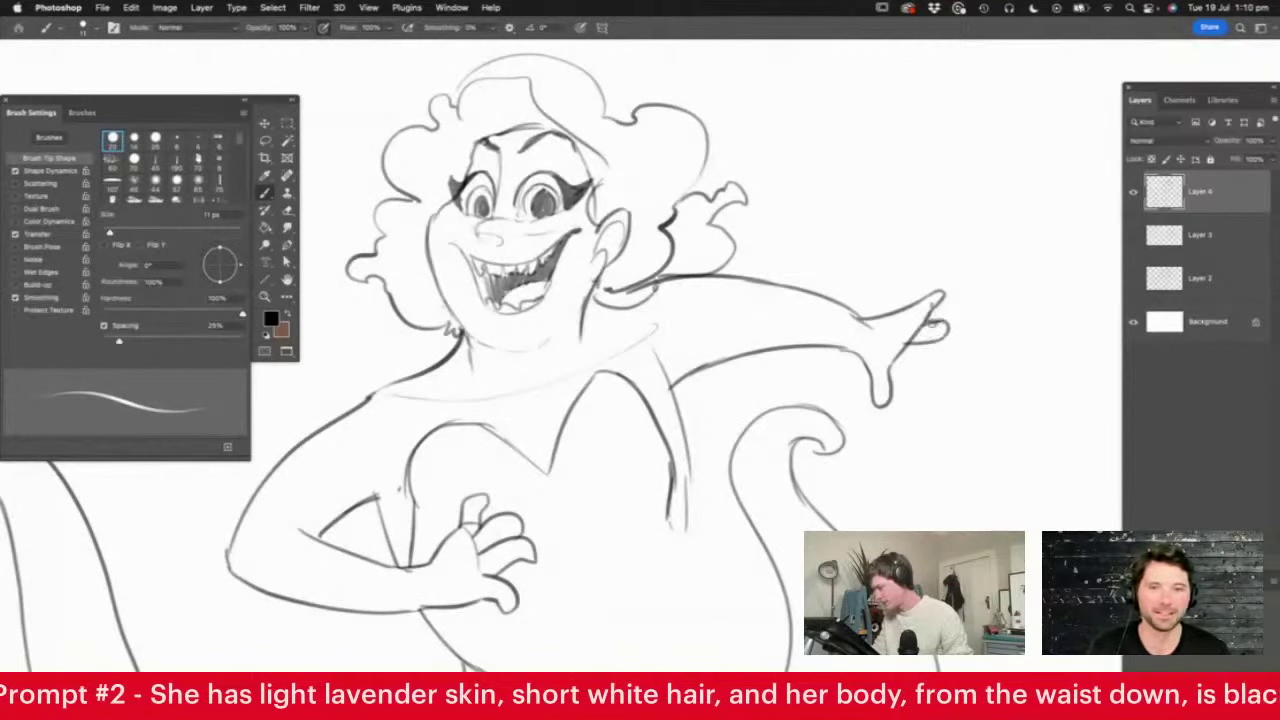
mouse_move(847, 310)
mouse_down()
mouse_move(893, 285)
mouse_move(815, 300)
mouse_up()
key(z)
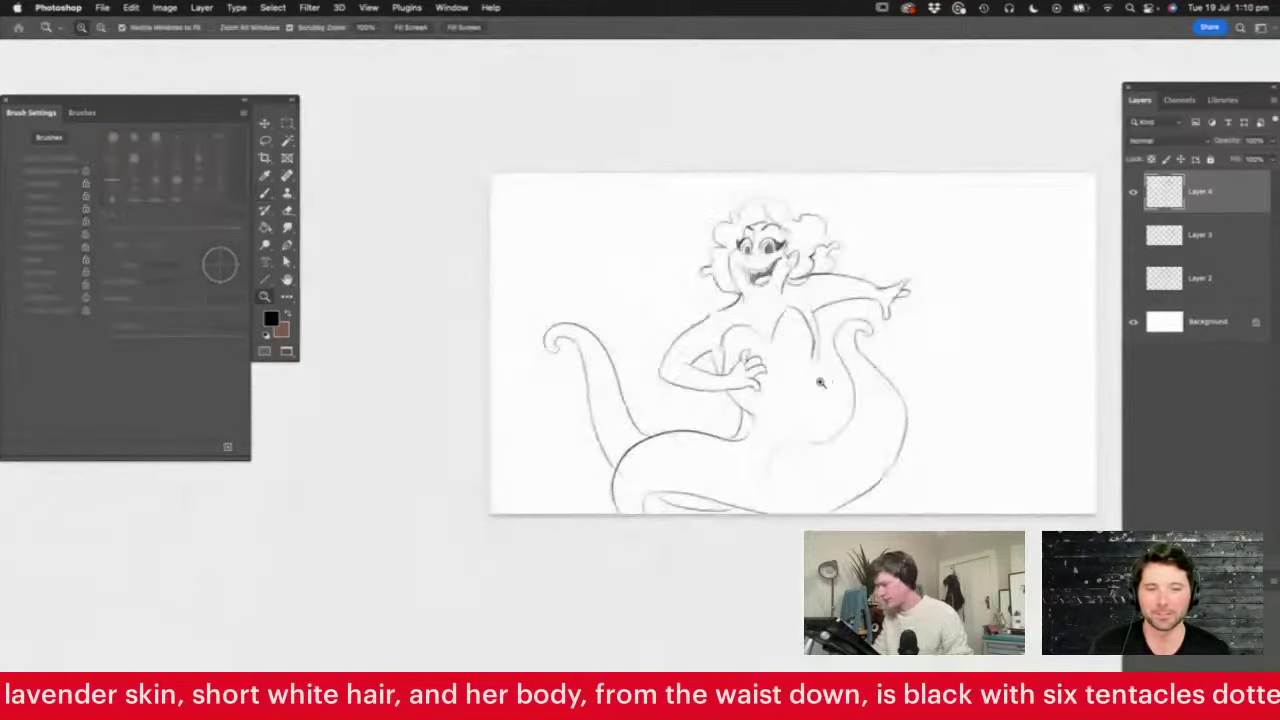
Erase the rough lines in the gap of the bent arm and redraw the forearm's upper edge, inner upper arm and torso side
click(820, 383)
key(b)
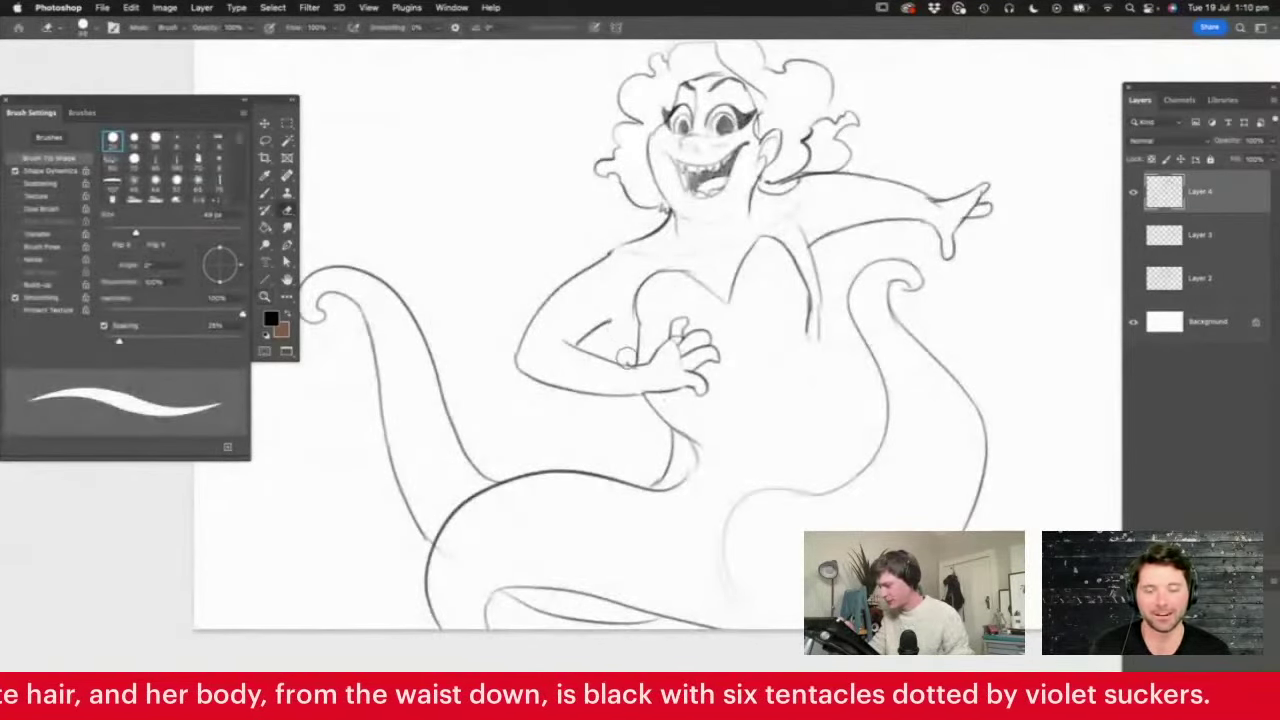
key(z)
click(630, 322)
key(b)
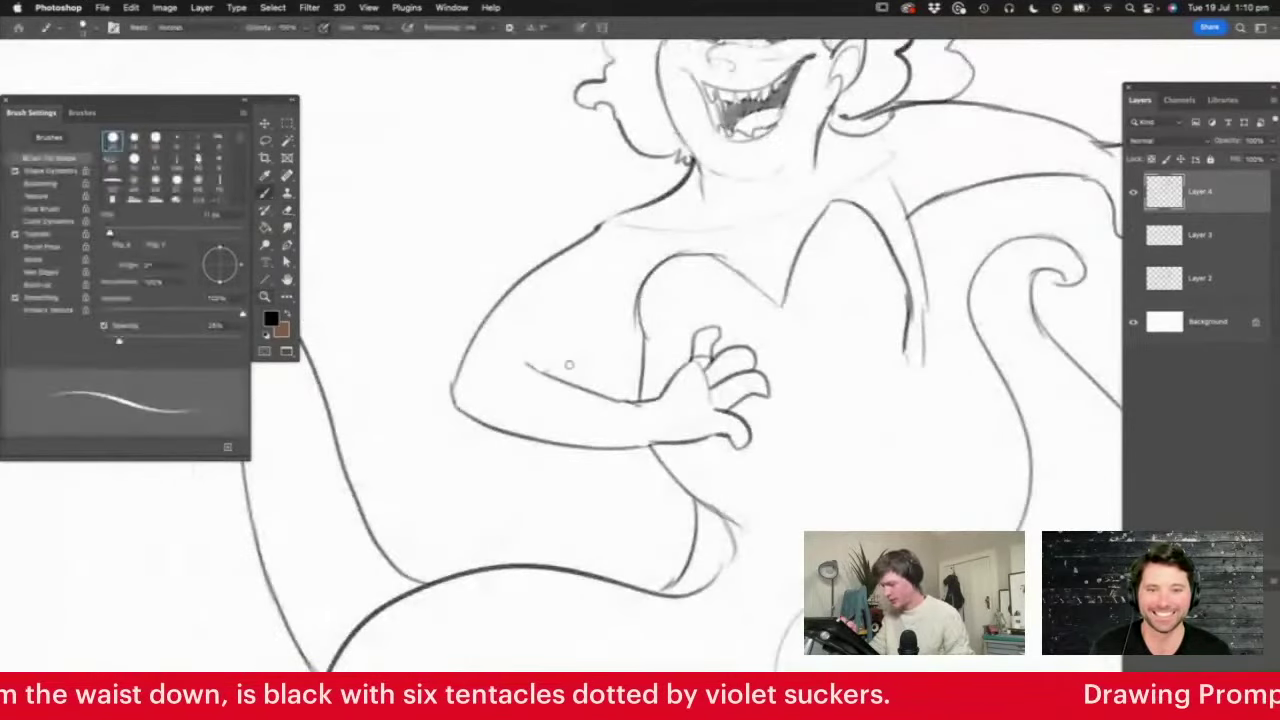
mouse_move(553, 375)
mouse_down()
mouse_move(628, 337)
mouse_move(648, 362)
mouse_move(652, 450)
mouse_move(681, 495)
mouse_move(636, 341)
mouse_move(656, 390)
mouse_up()
key(e)
key(b)
drag(641, 342, 661, 396)
Redraw the waist line below the hand and clean up where it joins the lower body
drag(680, 439, 738, 530)
key(e)
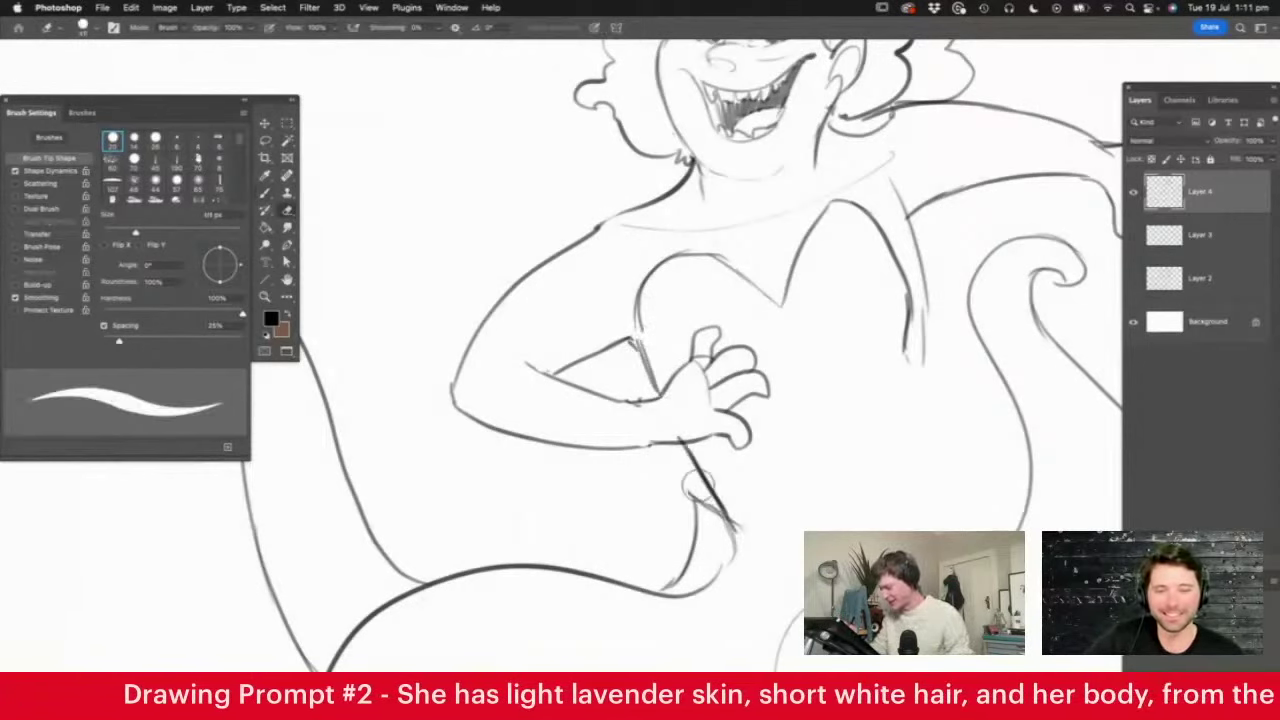
mouse_move(696, 488)
mouse_down()
mouse_move(705, 545)
mouse_move(746, 505)
mouse_move(738, 569)
mouse_move(756, 499)
mouse_move(738, 422)
mouse_move(698, 489)
mouse_move(704, 527)
mouse_move(709, 498)
mouse_move(680, 567)
mouse_up()
key(b)
drag(713, 524, 657, 593)
key(z)
drag(690, 482, 717, 513)
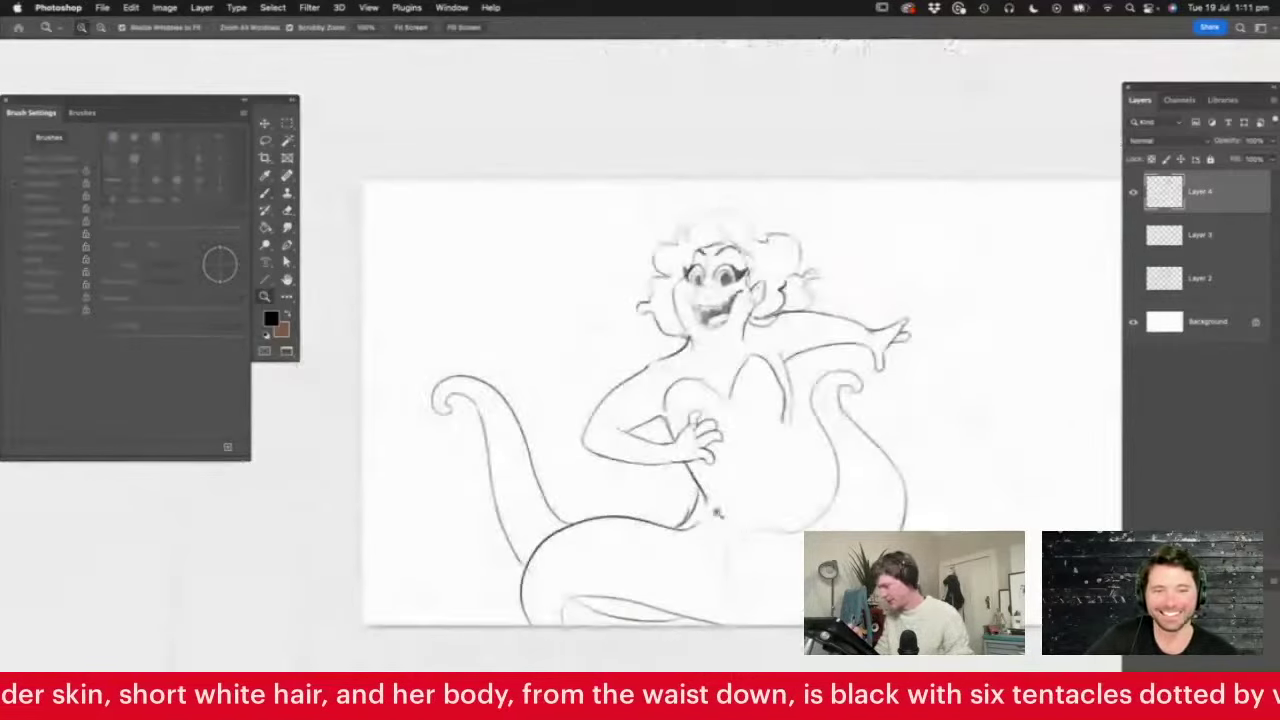
Erase the outer line of the right bust and redraw the torso's right side down to the hip and raised tentacle
drag(818, 434, 866, 472)
key(e)
mouse_move(730, 300)
mouse_down()
mouse_move(748, 409)
mouse_move(730, 309)
mouse_up()
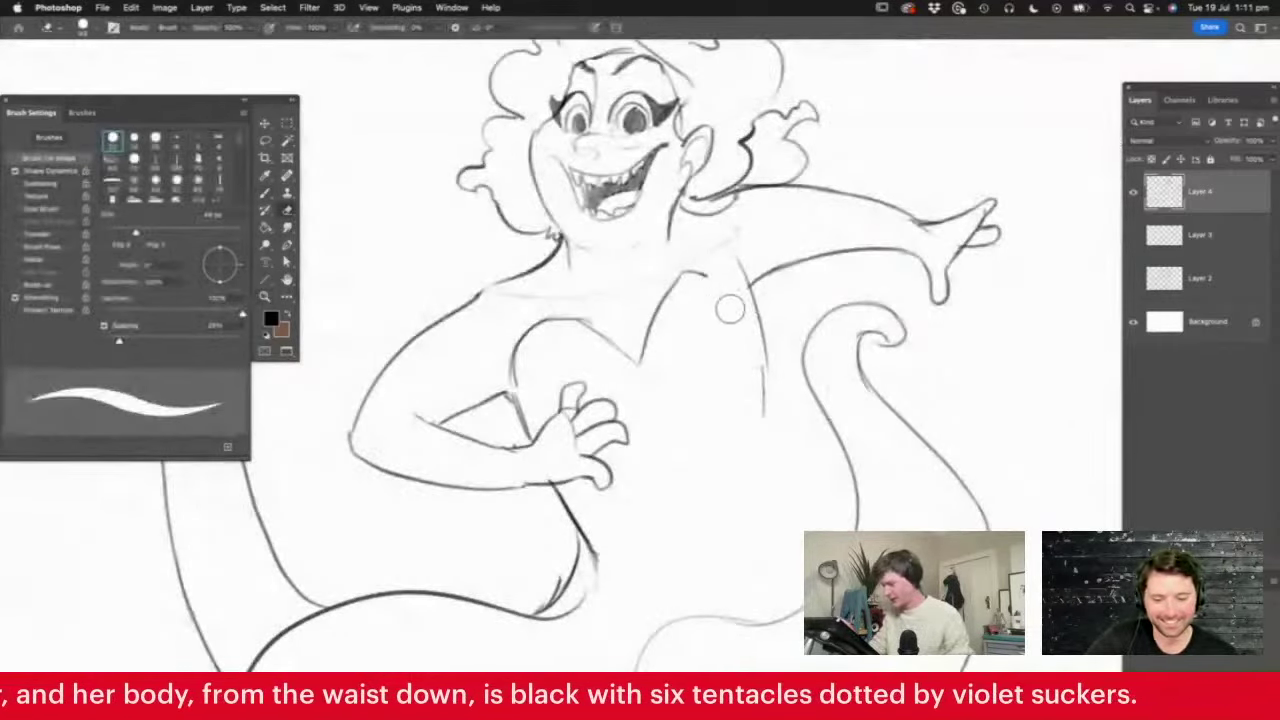
key(b)
mouse_move(698, 268)
mouse_down()
mouse_move(750, 340)
mouse_move(762, 397)
mouse_move(748, 409)
mouse_move(744, 329)
mouse_move(758, 365)
mouse_move(753, 337)
mouse_move(752, 465)
mouse_move(856, 506)
mouse_up()
key(z)
drag(838, 375, 765, 385)
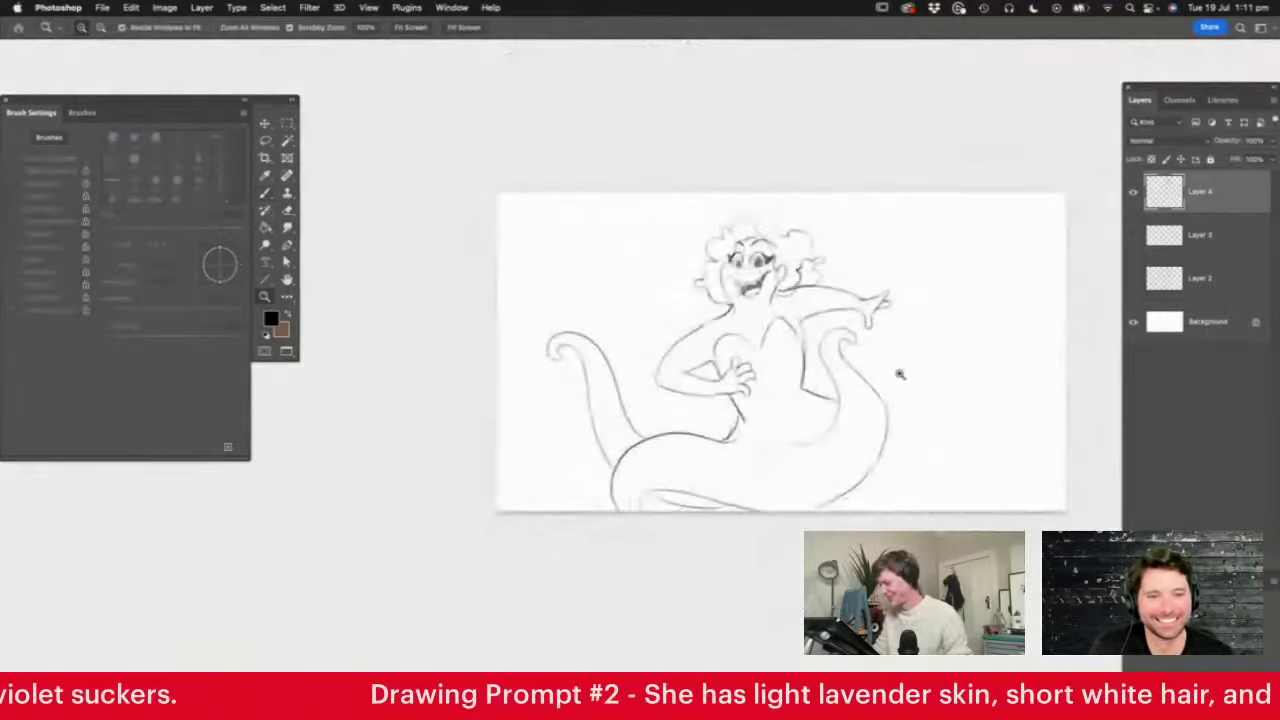
Sketch two more tentacles with curled tips on the right, a long outer one and a shorter one between it and the raised tentacle
mouse_move(901, 375)
mouse_down()
mouse_move(943, 318)
mouse_move(951, 354)
mouse_up()
key(b)
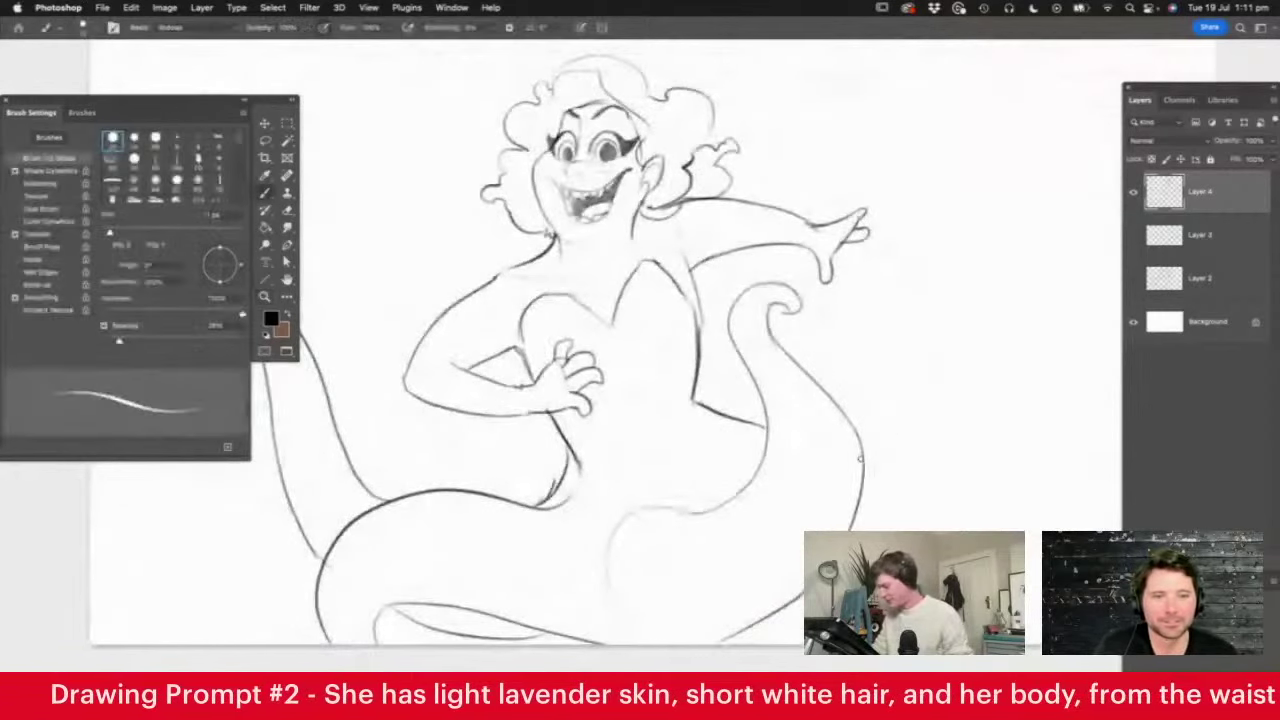
mouse_move(862, 462)
mouse_down()
mouse_move(910, 498)
mouse_move(1032, 505)
mouse_move(980, 412)
mouse_move(1000, 364)
mouse_move(1084, 489)
mouse_move(1086, 520)
mouse_up()
key(z)
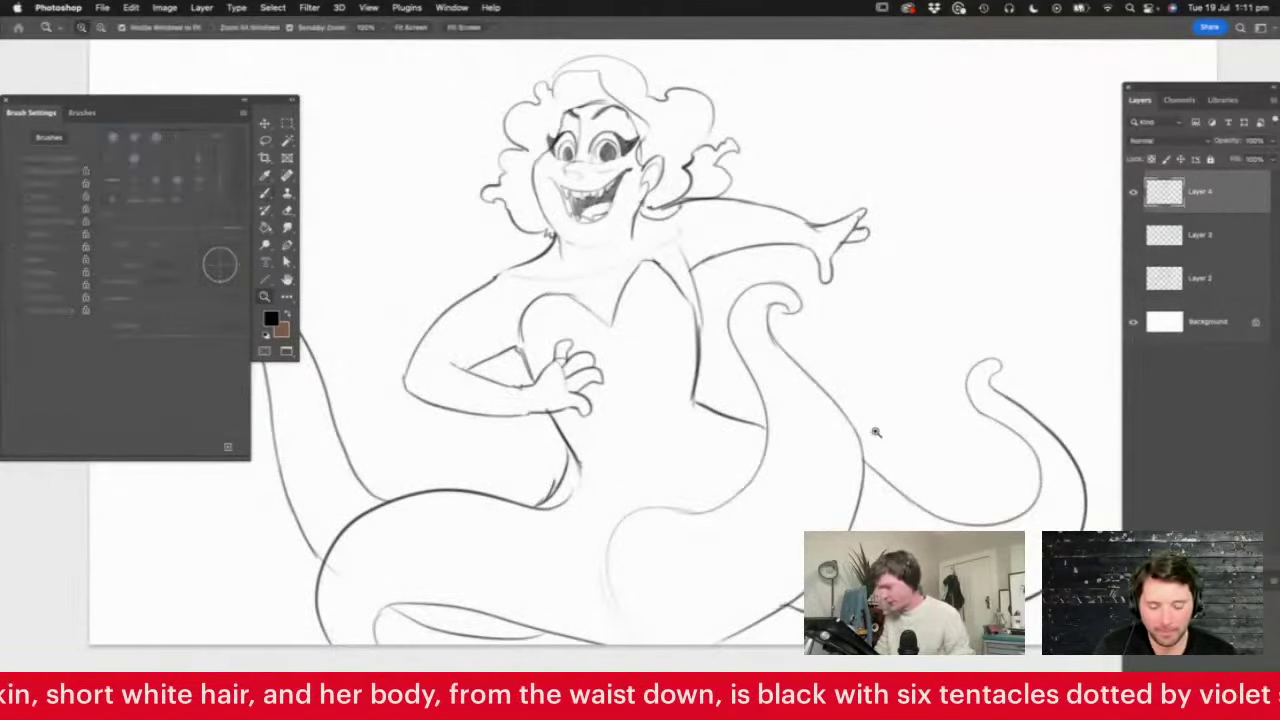
mouse_move(874, 427)
mouse_down()
mouse_move(894, 494)
mouse_move(883, 286)
mouse_up()
key(b)
mouse_move(868, 417)
mouse_down()
mouse_move(889, 341)
mouse_move(869, 285)
mouse_move(905, 326)
mouse_move(936, 470)
mouse_up()
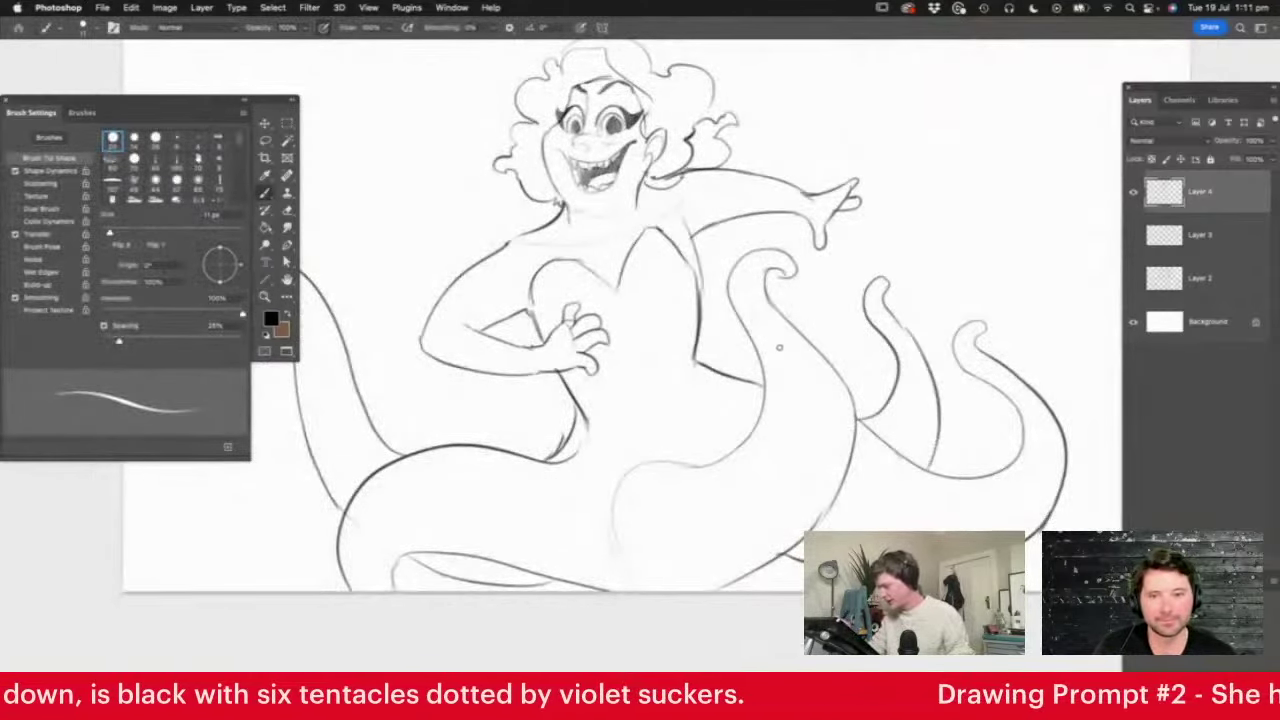
Draw paired oval suckers along the raised right tentacle and a row of suckers on the lower front tentacle
mouse_move(779, 347)
mouse_down()
mouse_move(750, 283)
mouse_move(768, 268)
mouse_move(796, 309)
mouse_move(787, 332)
mouse_move(826, 365)
mouse_move(813, 366)
mouse_move(830, 398)
mouse_up()
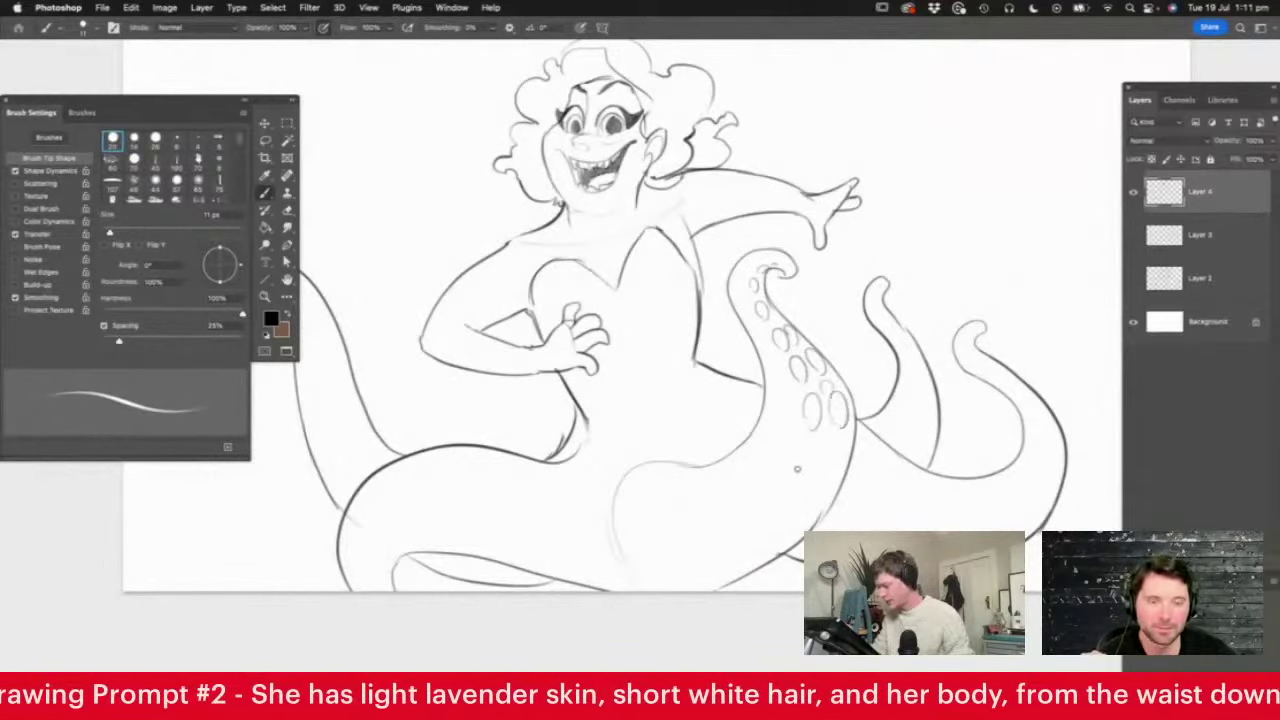
mouse_move(805, 440)
mouse_down()
mouse_move(806, 464)
mouse_move(837, 468)
mouse_move(776, 508)
mouse_move(787, 542)
mouse_up()
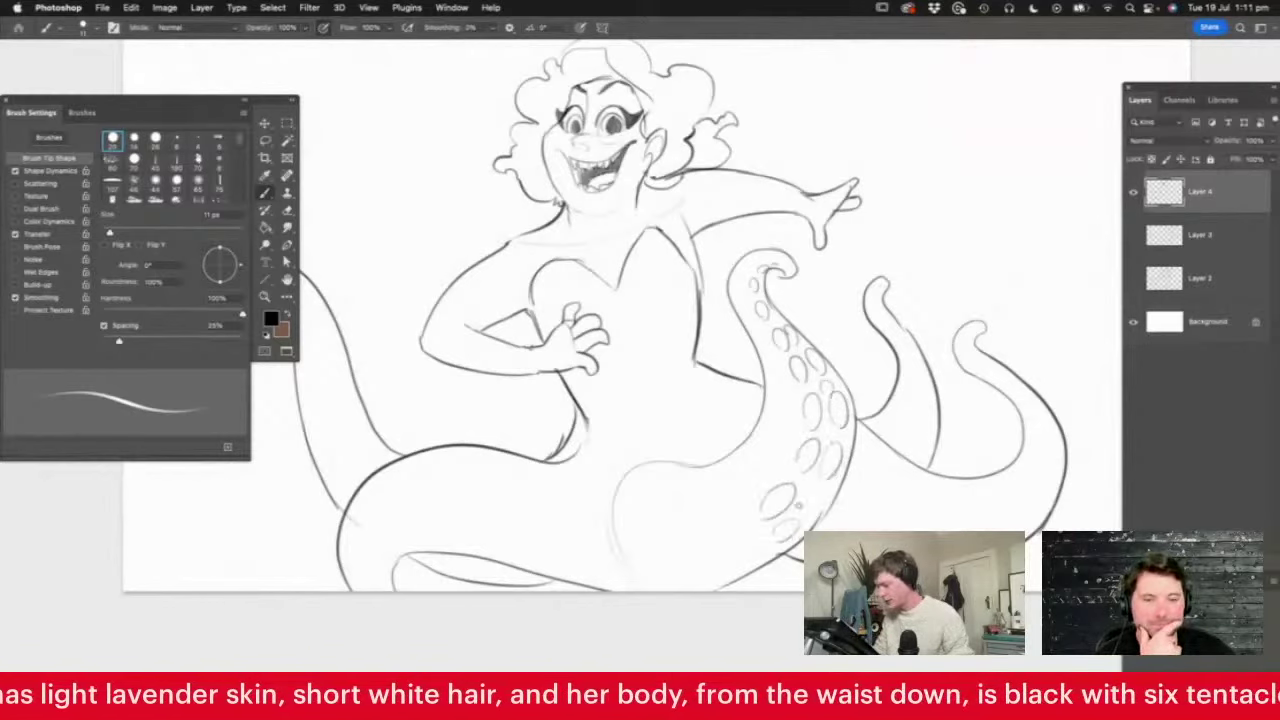
drag(814, 484, 818, 522)
mouse_move(759, 262)
mouse_down()
mouse_move(788, 422)
mouse_move(726, 547)
mouse_move(634, 593)
mouse_move(395, 541)
mouse_move(433, 599)
mouse_move(390, 575)
mouse_move(399, 551)
mouse_move(455, 531)
mouse_move(475, 551)
mouse_move(505, 549)
mouse_move(495, 541)
mouse_move(540, 570)
mouse_up()
Add an underside line along the raised left tentacle and sketch a small curled tentacle behind the waist on the left
key(z)
mouse_move(577, 461)
mouse_down()
mouse_move(495, 456)
mouse_move(543, 448)
mouse_up()
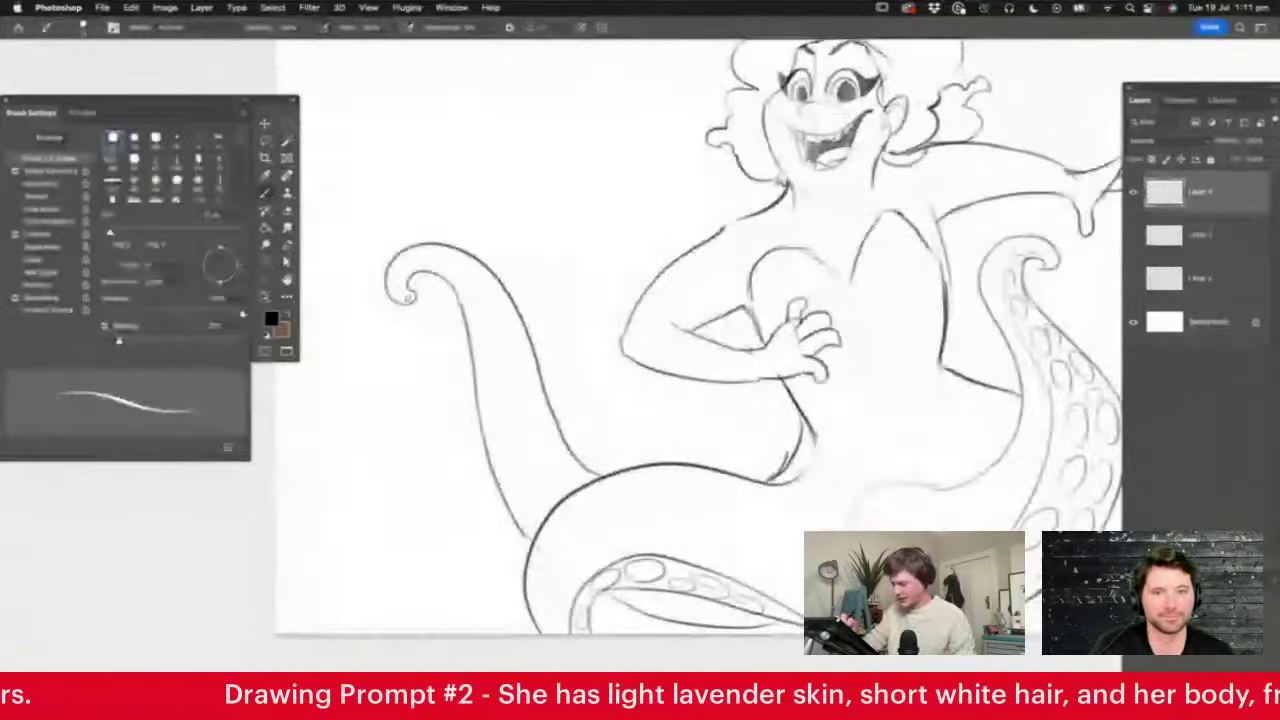
key(ctrl+0)
drag(672, 459, 719, 459)
key(b)
mouse_move(722, 382)
mouse_down()
mouse_move(648, 430)
mouse_move(500, 361)
mouse_move(463, 413)
mouse_move(473, 401)
mouse_move(512, 422)
mouse_up()
key(z)
drag(714, 355, 757, 355)
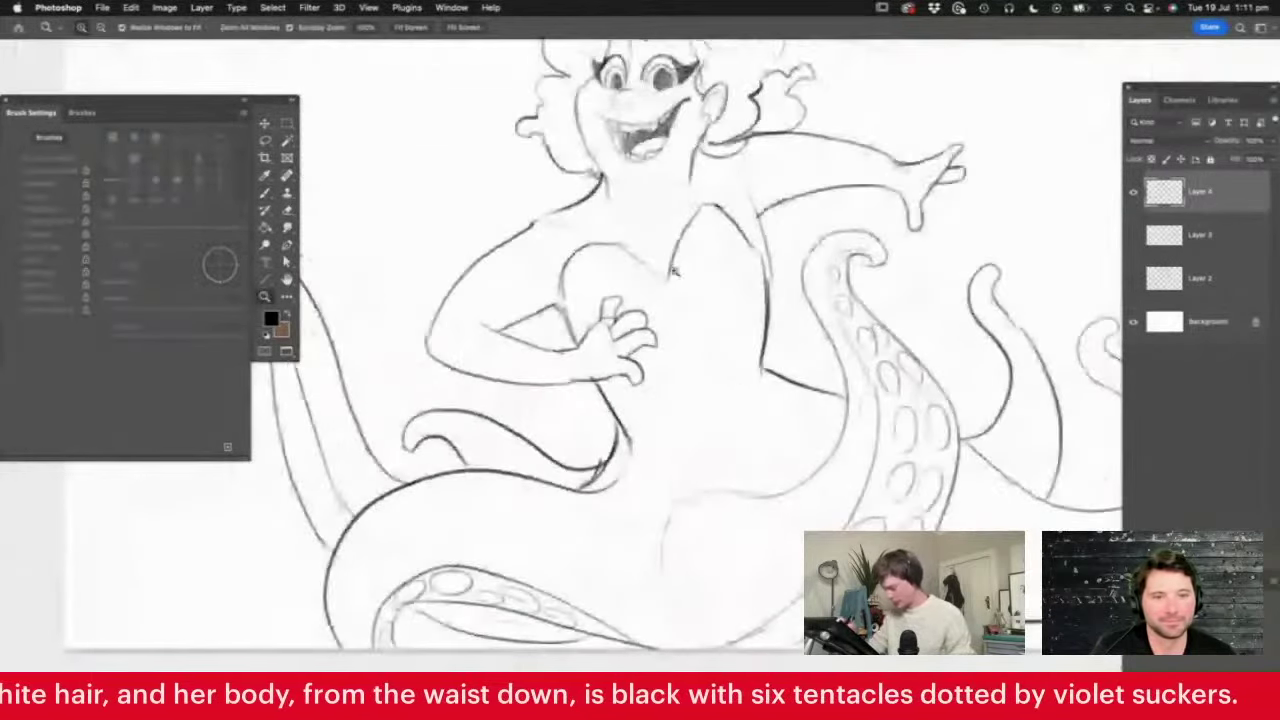
Sketch the rounded lower edge of the belly, connecting both sides of the torso above the tentacles
key(b)
mouse_move(620, 411)
mouse_down()
mouse_move(684, 463)
mouse_move(761, 337)
mouse_move(761, 240)
mouse_move(764, 350)
mouse_move(742, 356)
mouse_up()
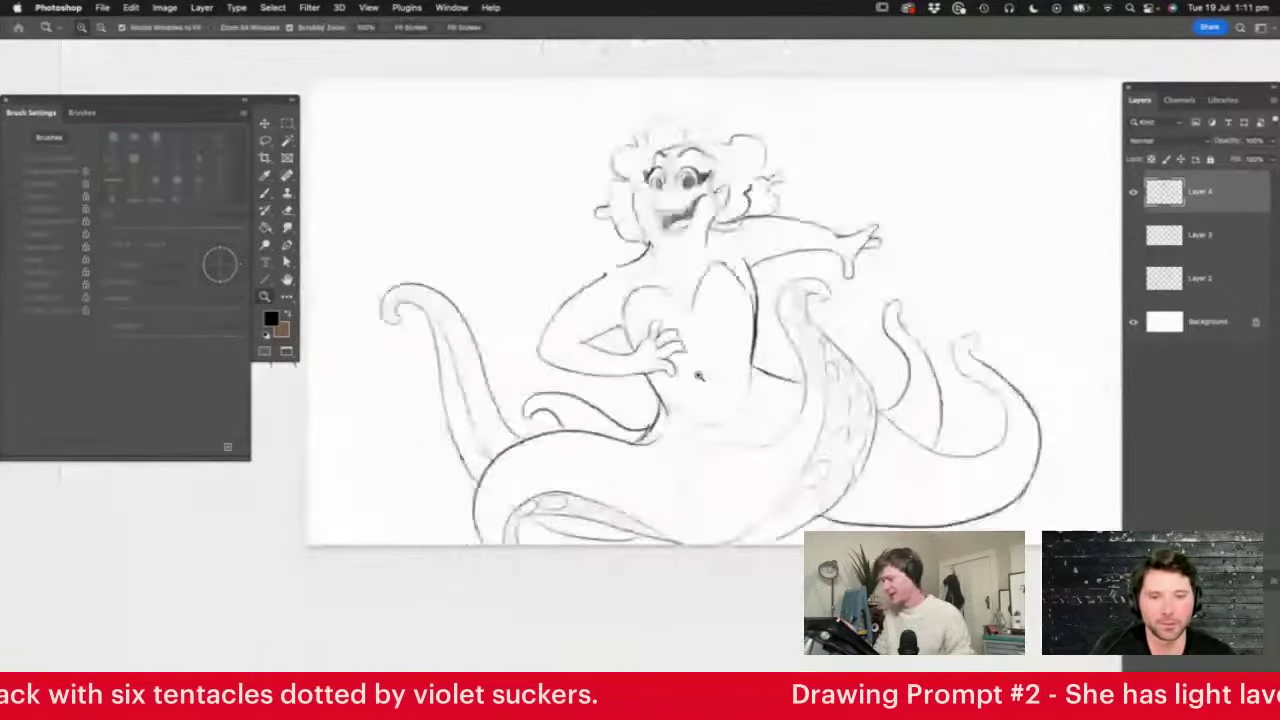
key(z)
key(ctrl+0)
mouse_move(719, 302)
mouse_down()
mouse_move(697, 299)
mouse_move(723, 297)
mouse_up()
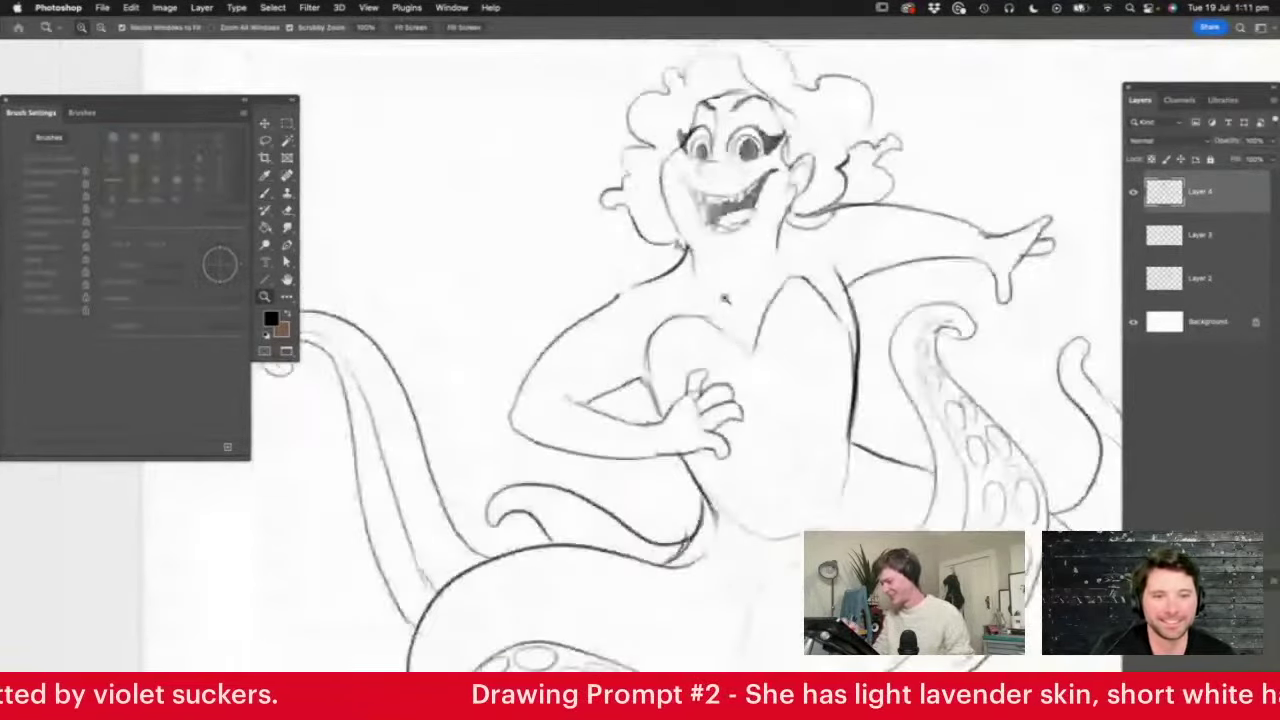
Review the face, torso and overall composition of the sea witch sketch
key(e)
key(z)
drag(648, 352, 592, 358)
drag(652, 310, 686, 320)
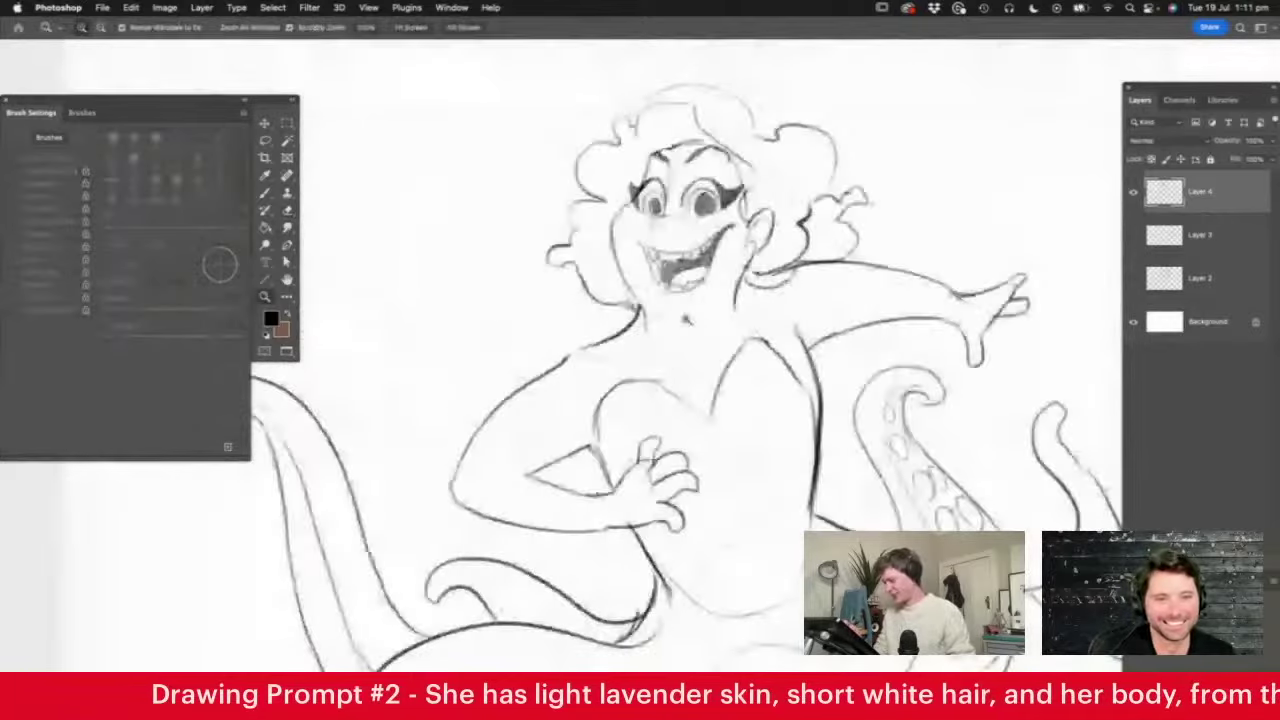
key(e)
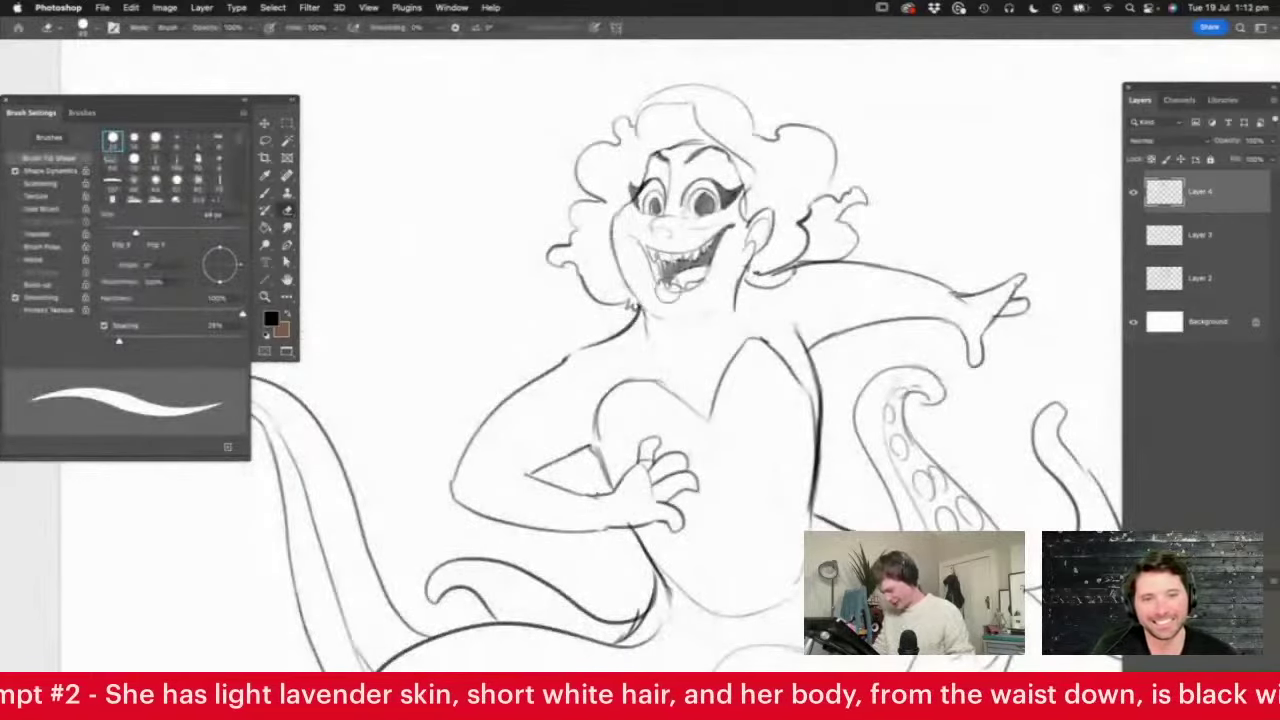
key(b)
key(z)
drag(731, 361, 672, 364)
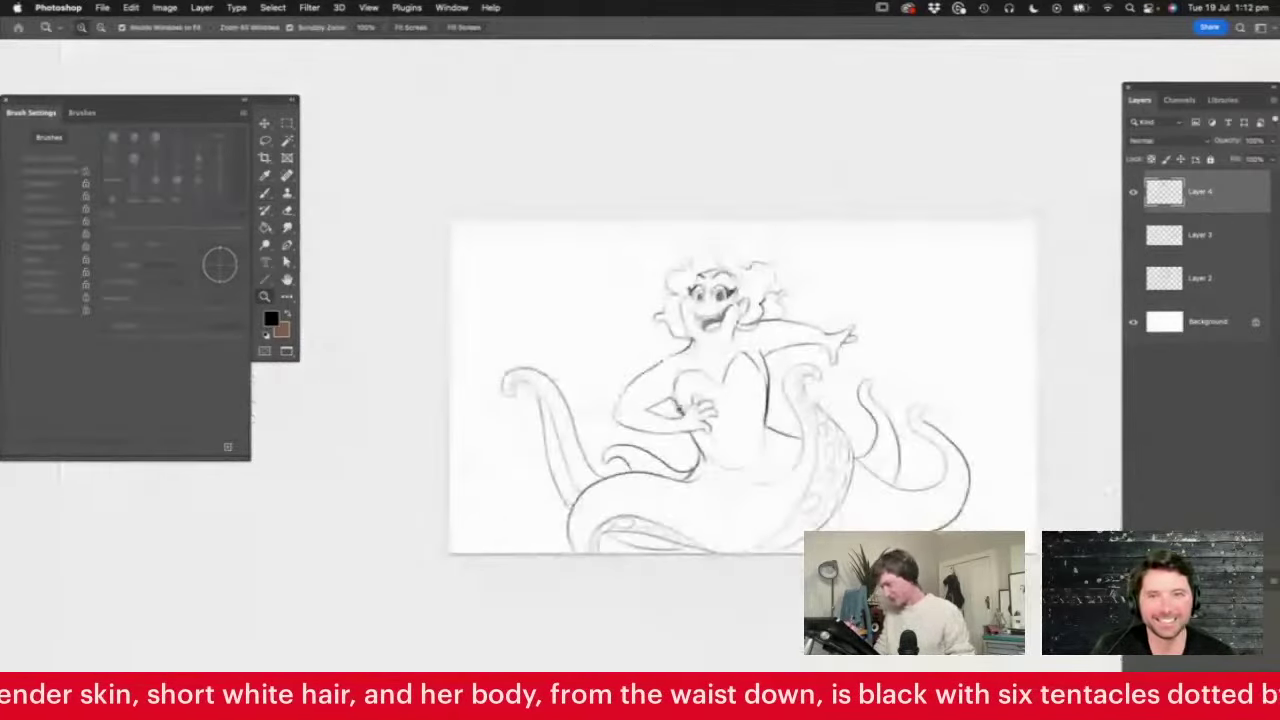
drag(802, 334, 875, 352)
drag(814, 509, 906, 496)
key(b)
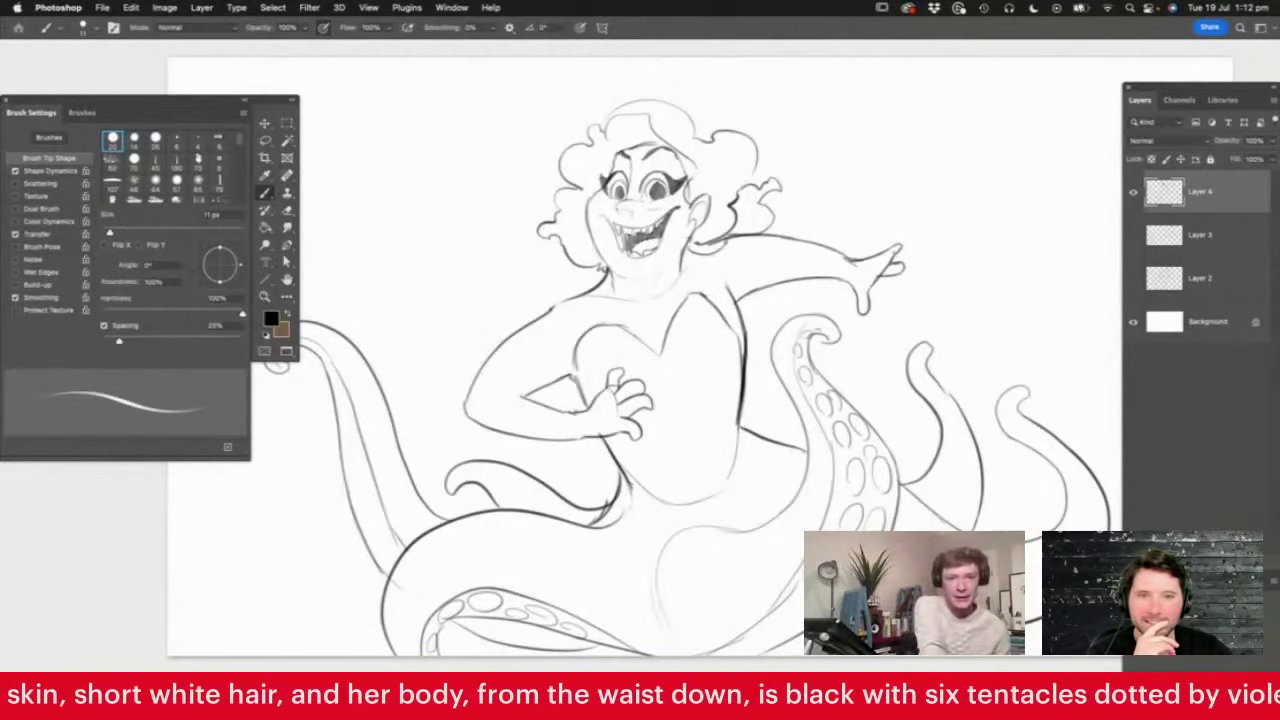
drag(603, 268, 543, 262)
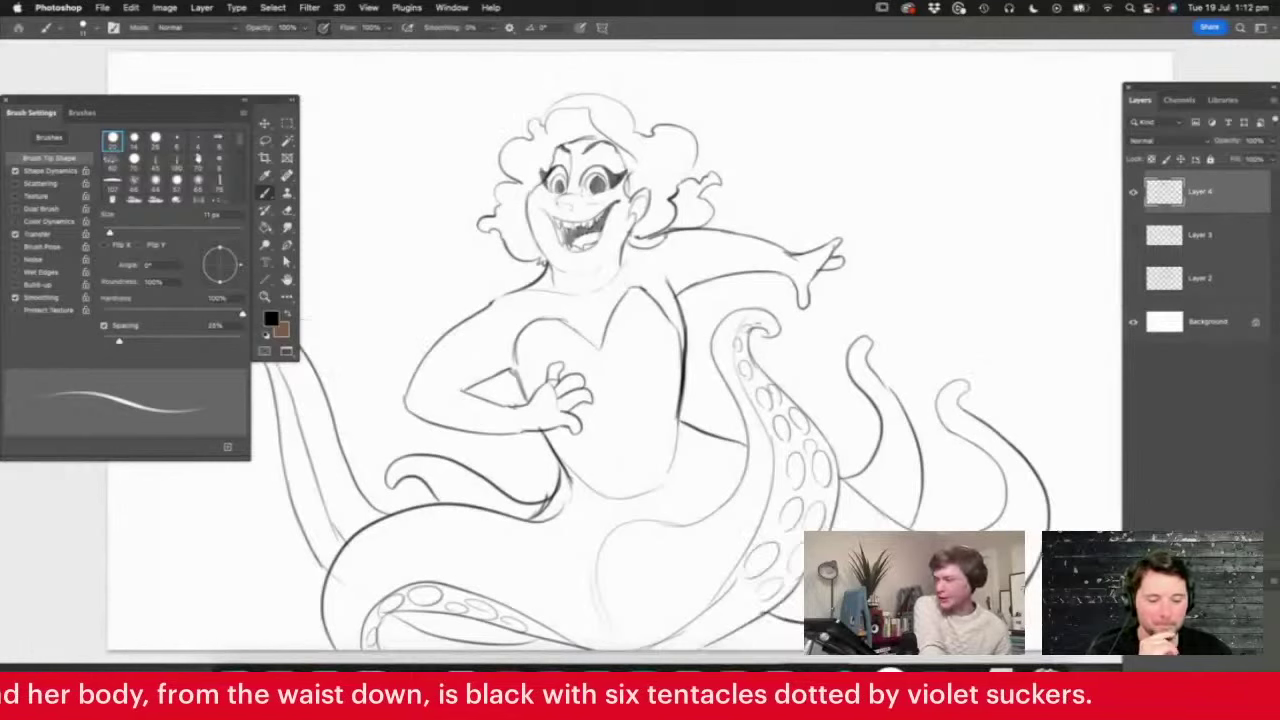
scroll(640, 360, up, 1)
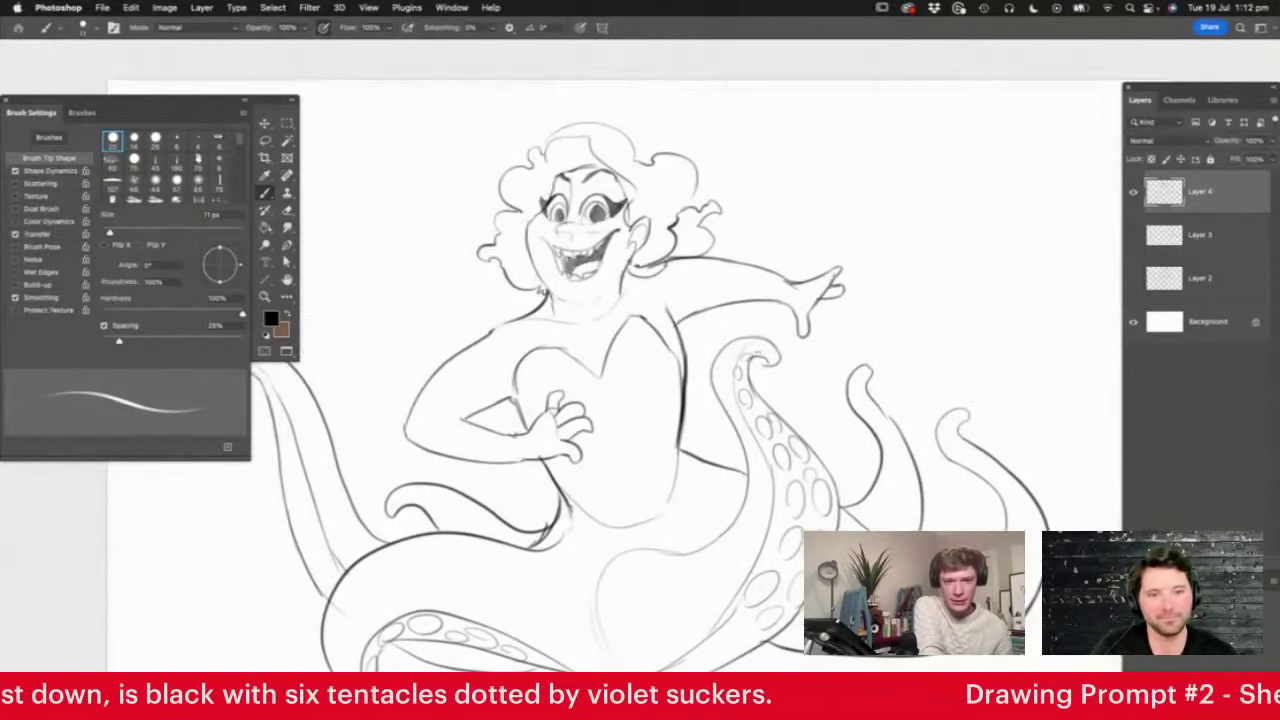
Paste the cartoon sea witch reference picture onto a new layer above the sketch and enlarge it to cover most of the canvas
key(Tab)
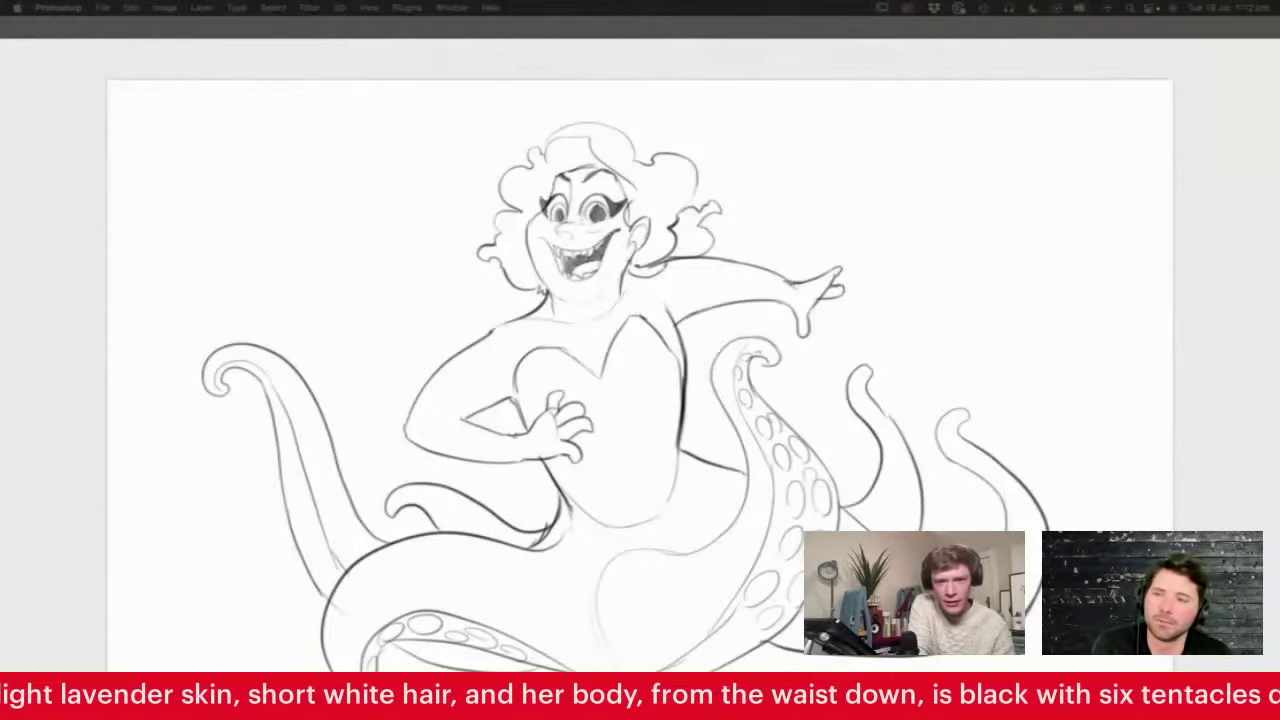
click(195, 476)
key(super+v)
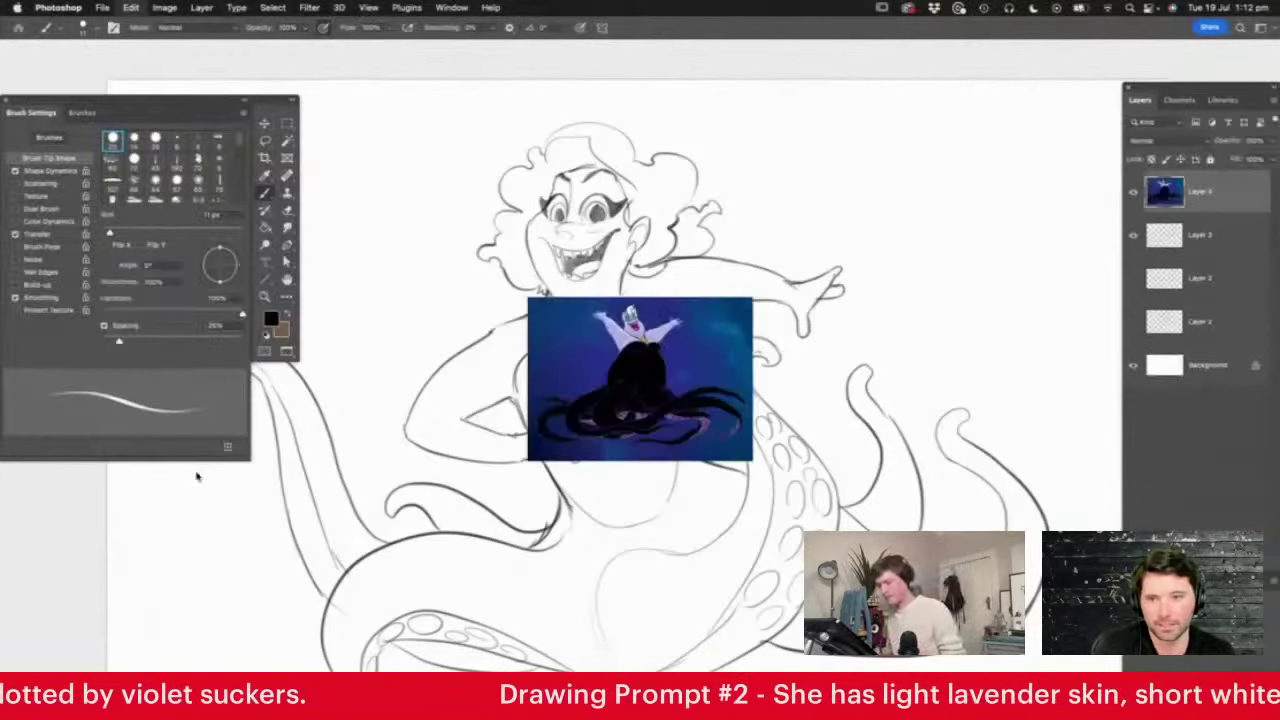
key(v)
key(z)
drag(677, 342, 653, 361)
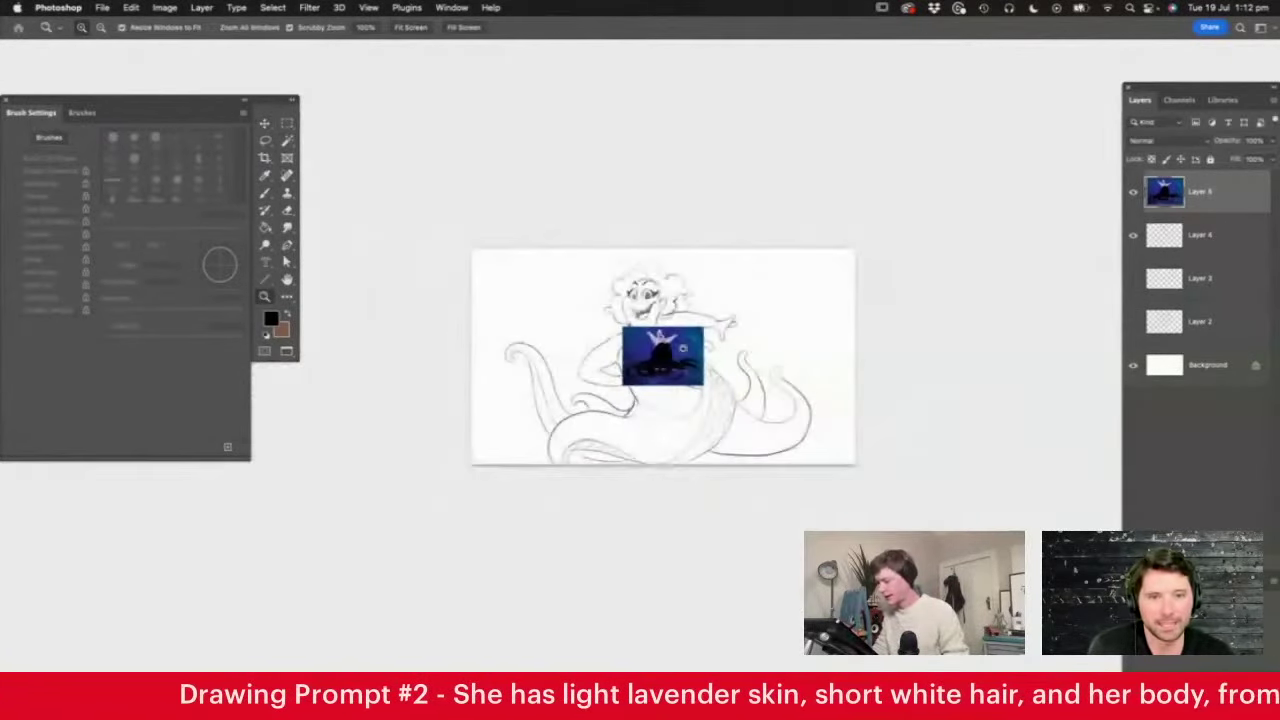
click(684, 352)
key(super+t)
drag(723, 296, 957, 129)
drag(553, 418, 378, 546)
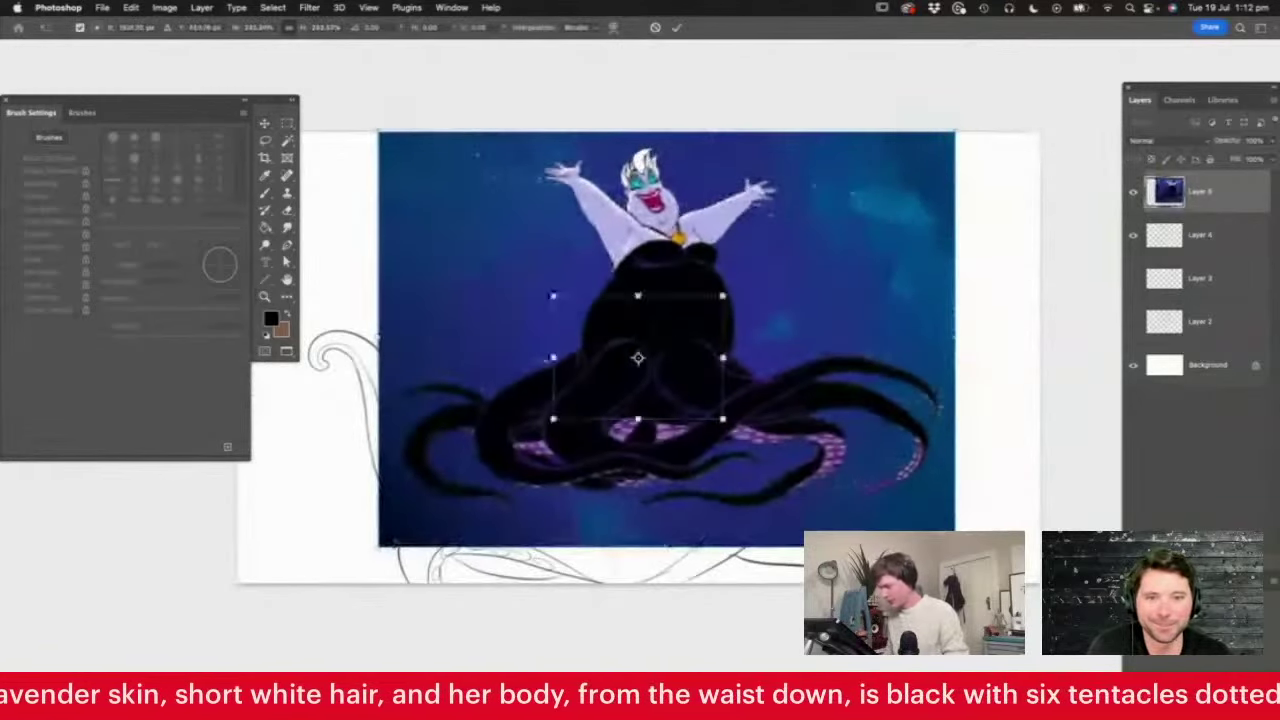
key(Return)
Move the reference picture to the right half of the canvas and compare it with the sketched witch
key(z)
drag(681, 363, 703, 373)
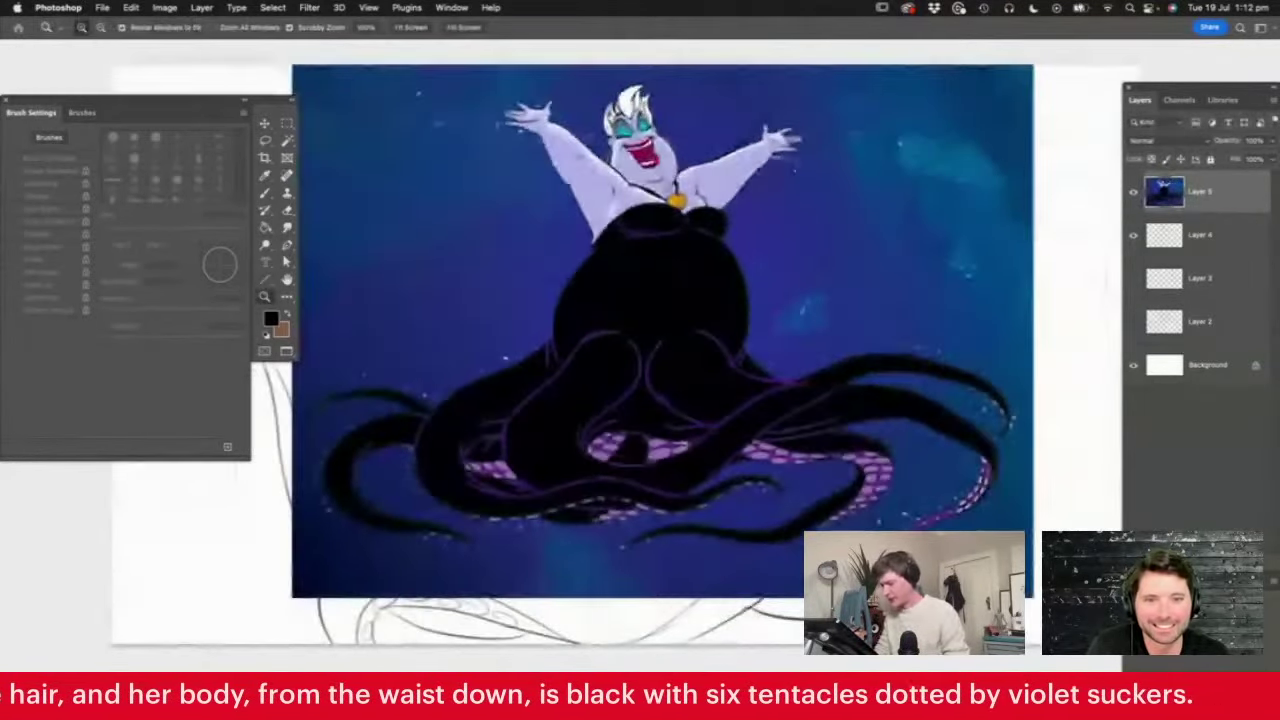
key(v)
drag(530, 410, 940, 455)
key(z)
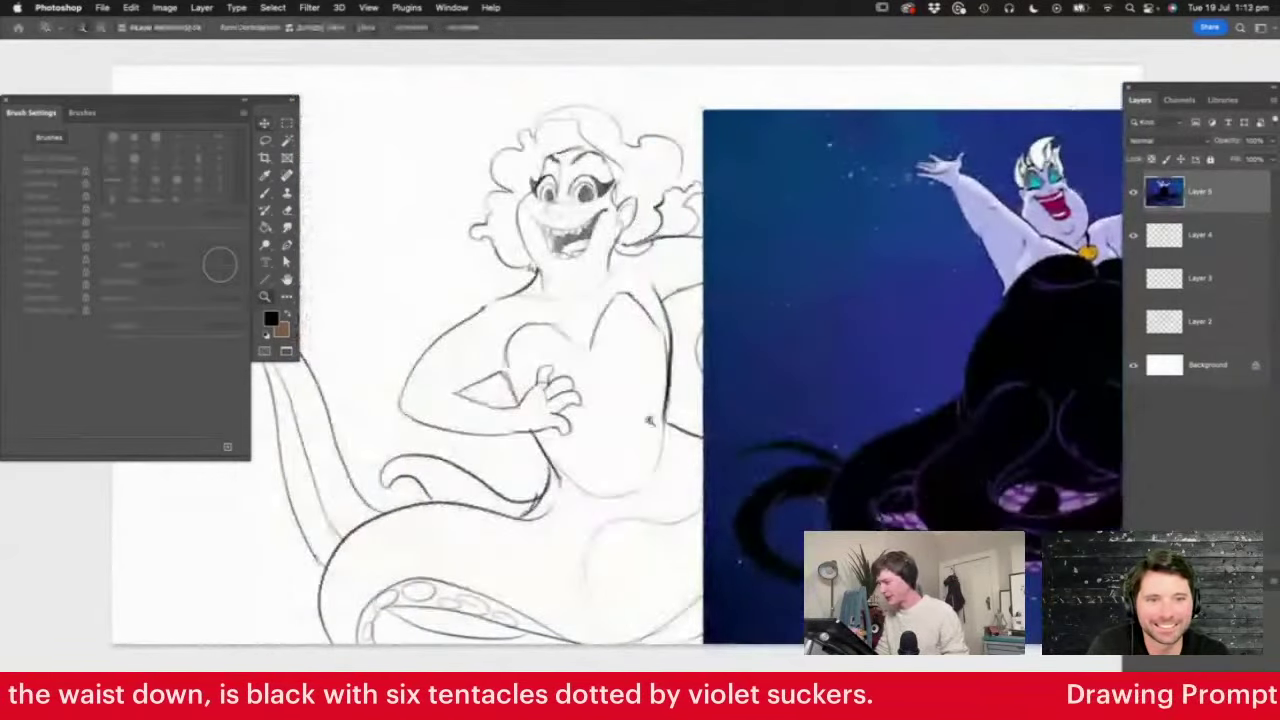
drag(593, 426, 577, 426)
drag(871, 390, 884, 421)
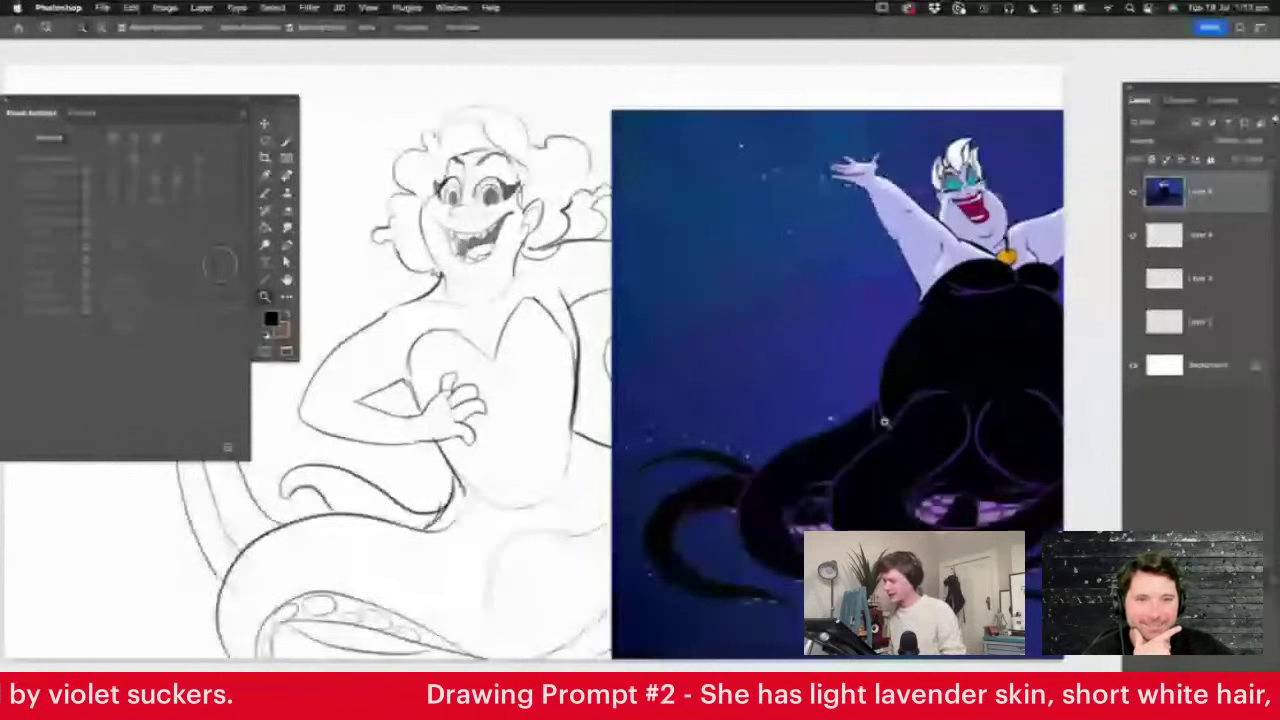
drag(826, 420, 792, 426)
Shift the reference picture leftward until both of its figure's raised arms lie within the canvas
key(v)
drag(818, 502, 905, 486)
drag(1048, 366, 964, 373)
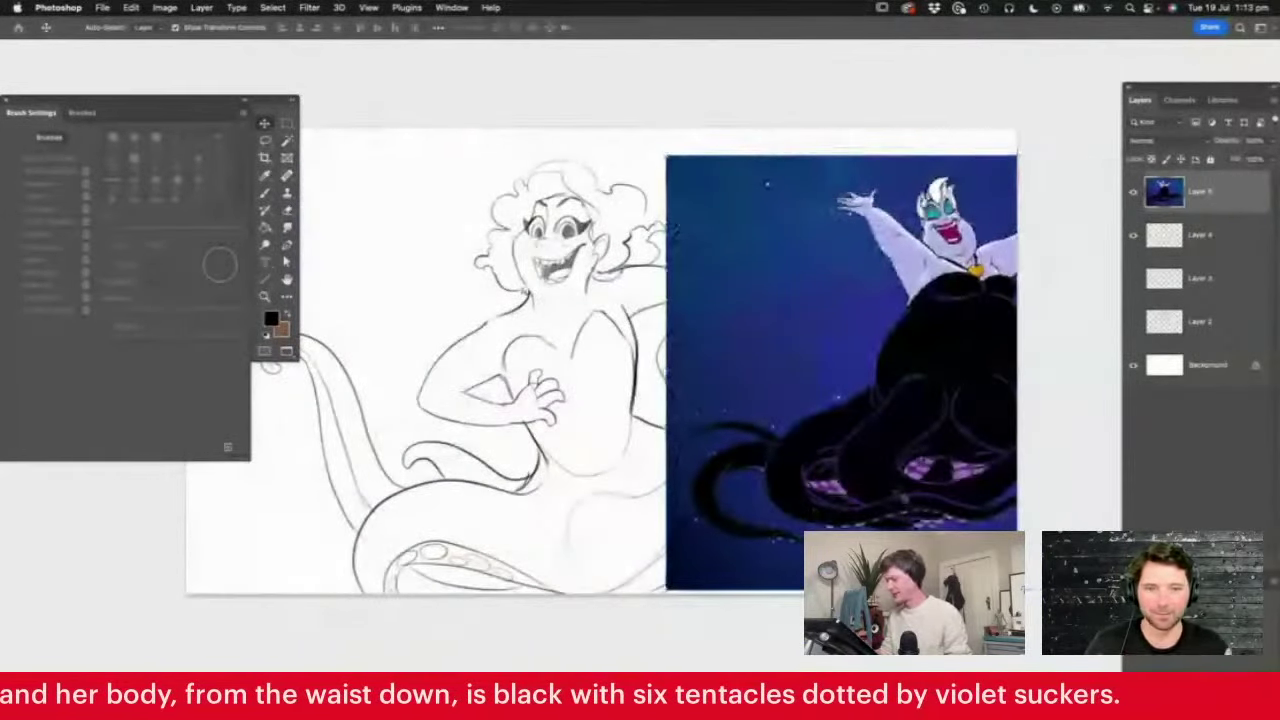
drag(893, 494, 778, 498)
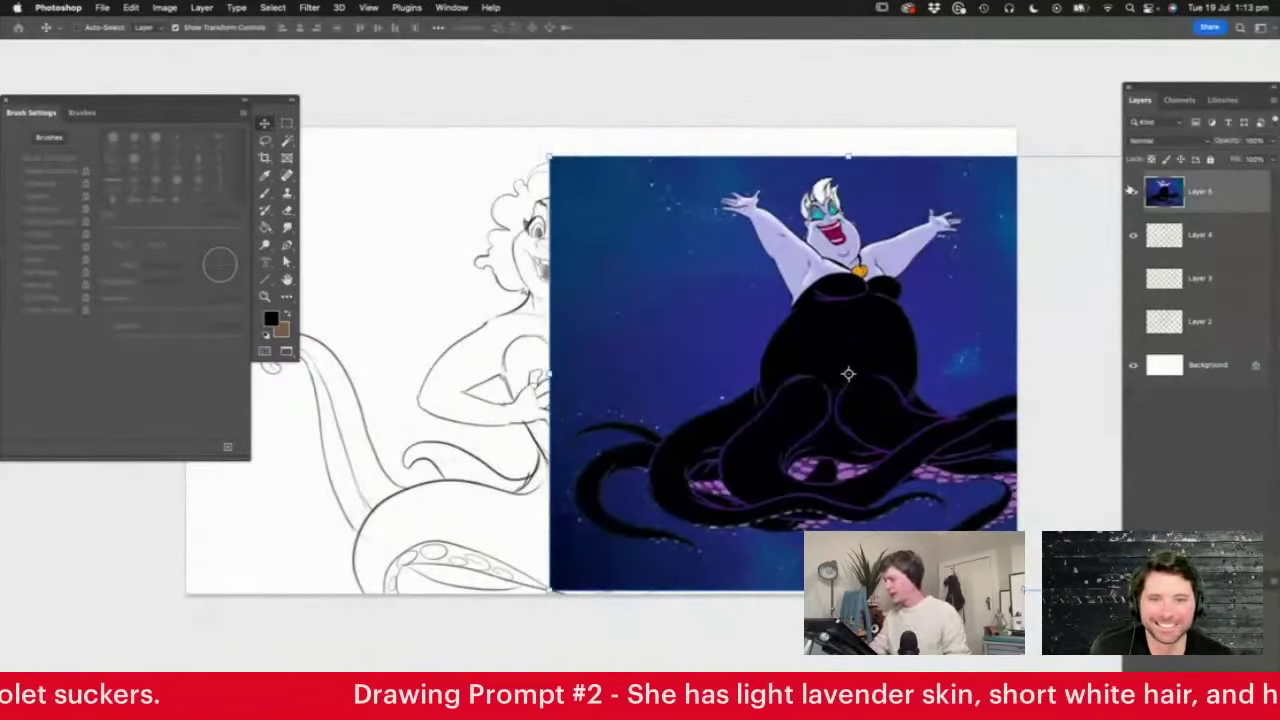
Hide the reference picture and the sea witch sketch layers, and add a new empty layer on top
click(1134, 195)
key(z)
drag(893, 338, 867, 347)
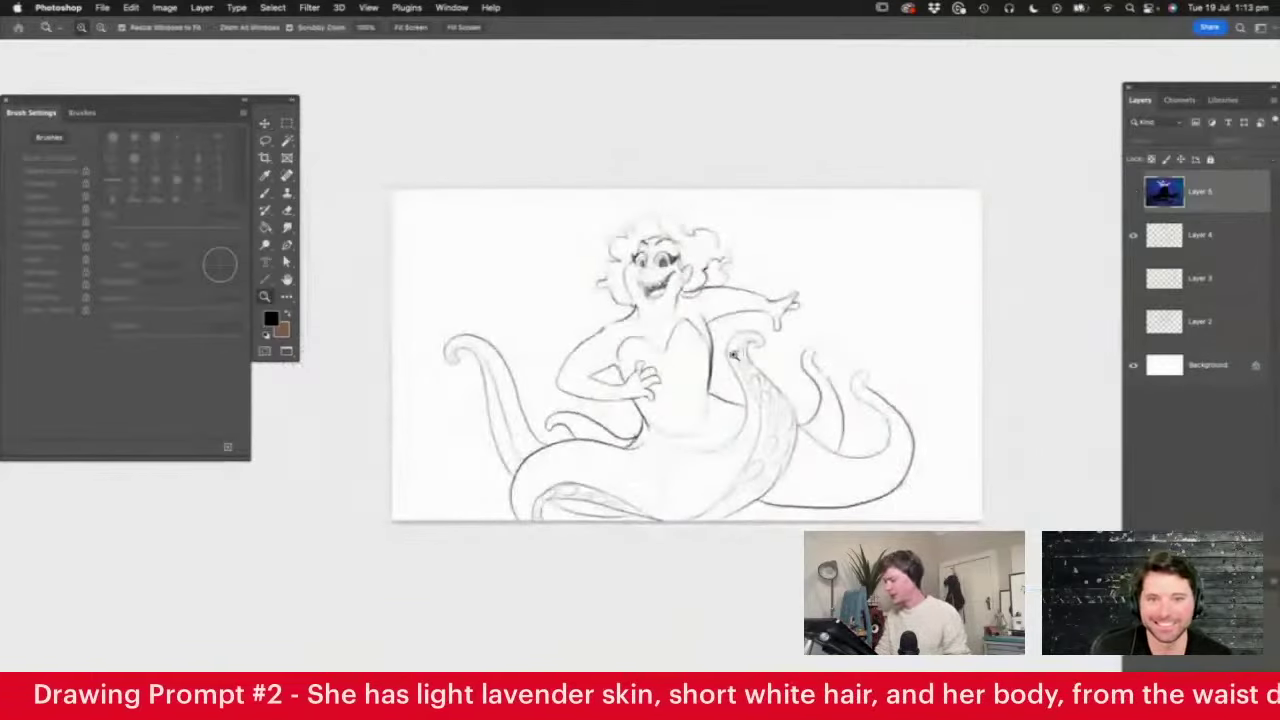
drag(735, 353, 775, 348)
click(1133, 235)
click(1250, 694)
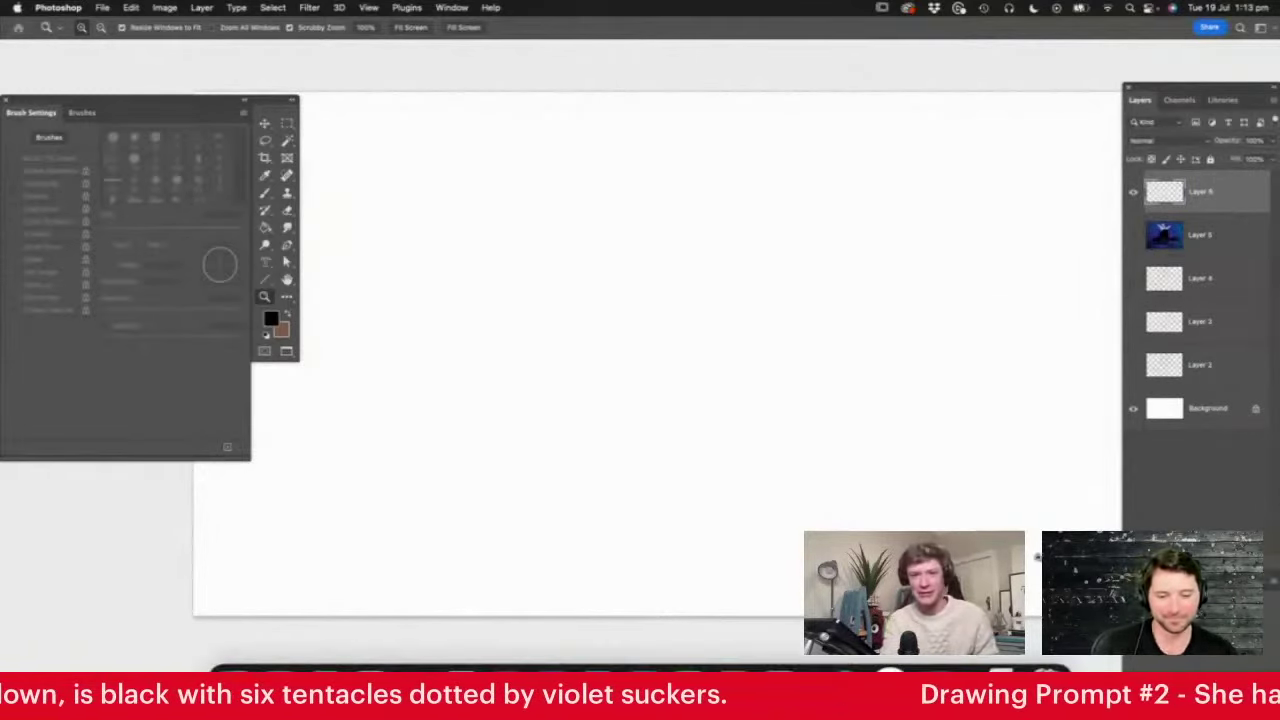
scroll(1036, 557, right, 1)
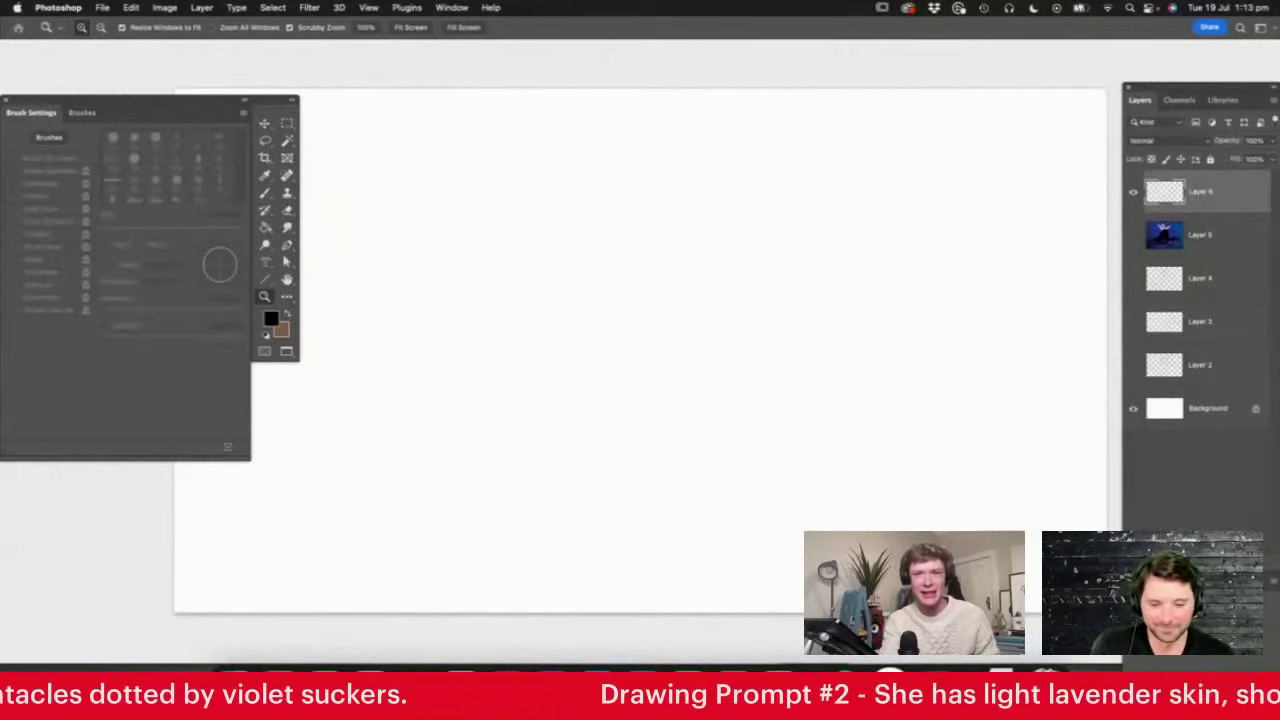
key(Tab)
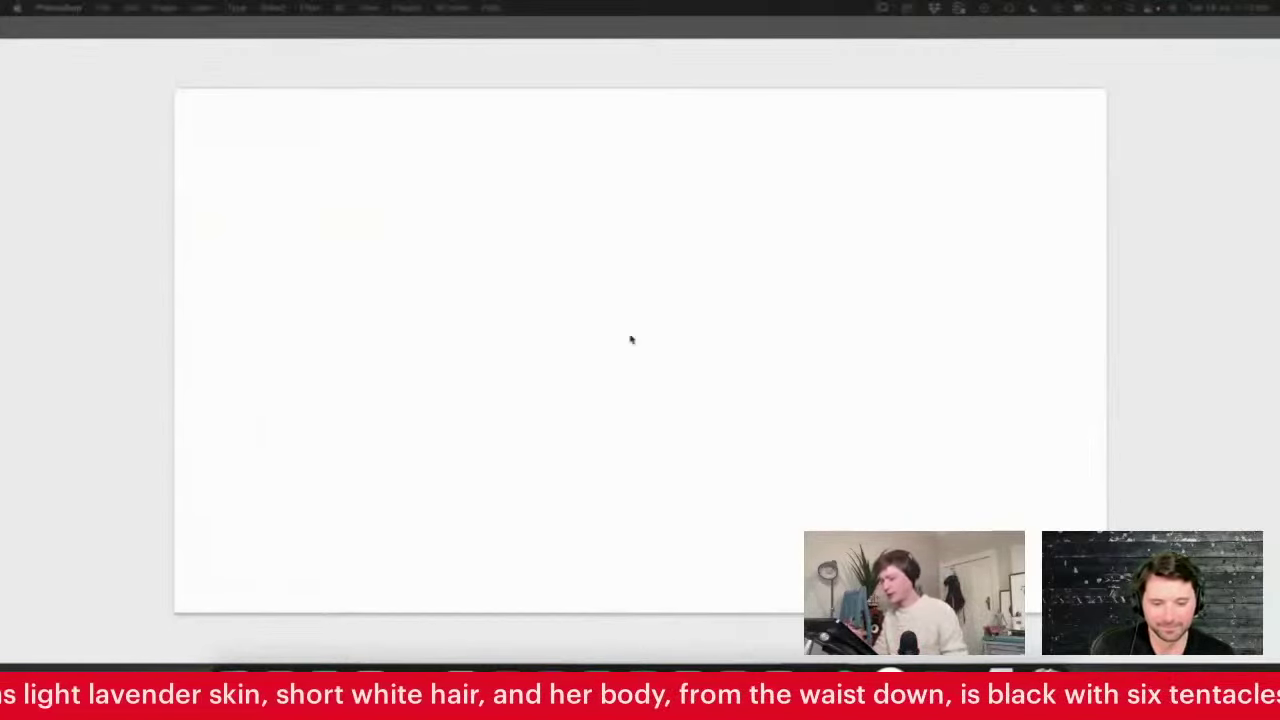
key(Tab)
drag(751, 402, 721, 426)
drag(657, 397, 701, 423)
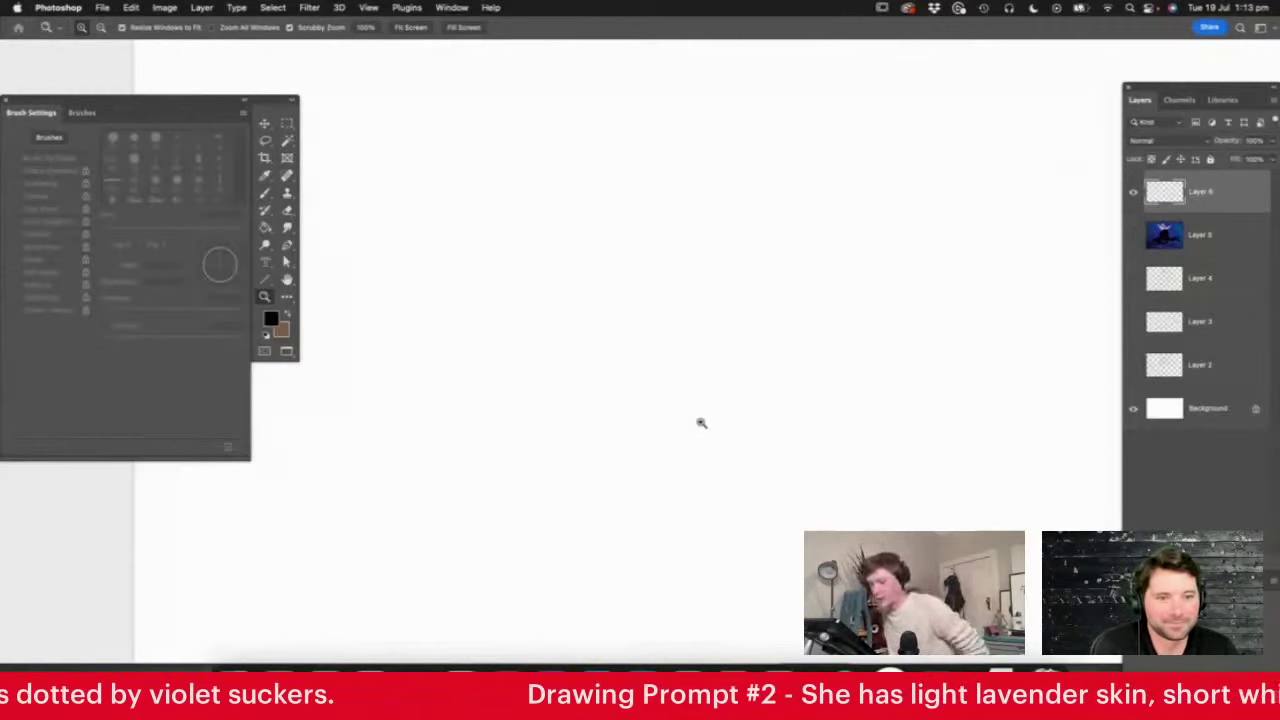
Cycle the screen modes to a full-screen view that hides the menu bar but keeps the panels, with the canvas enlarged
key(b)
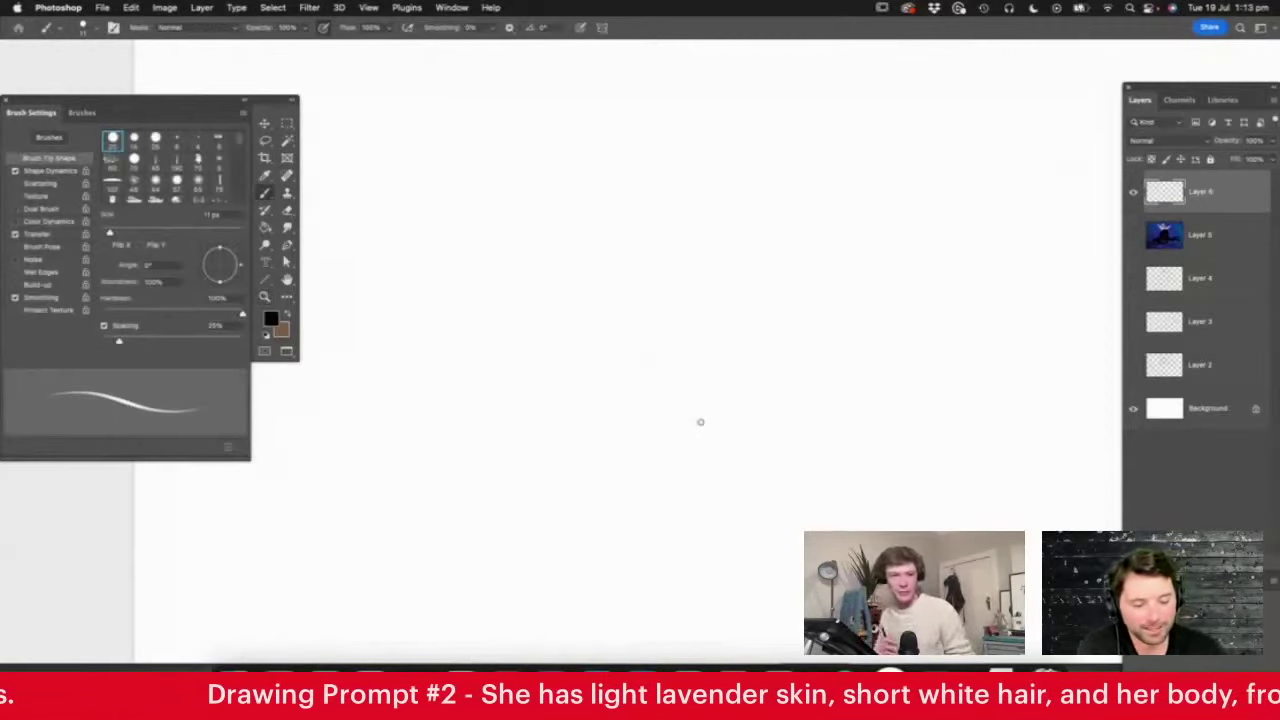
key(f)
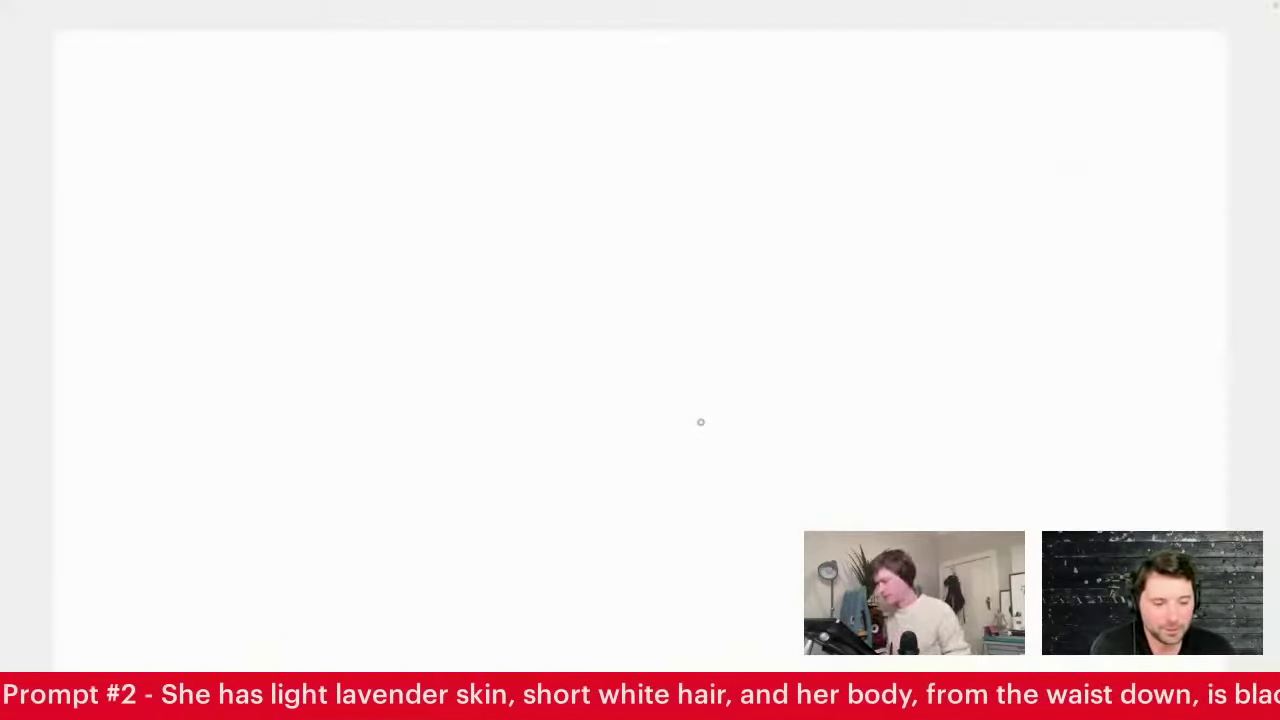
key(f)
key(f)
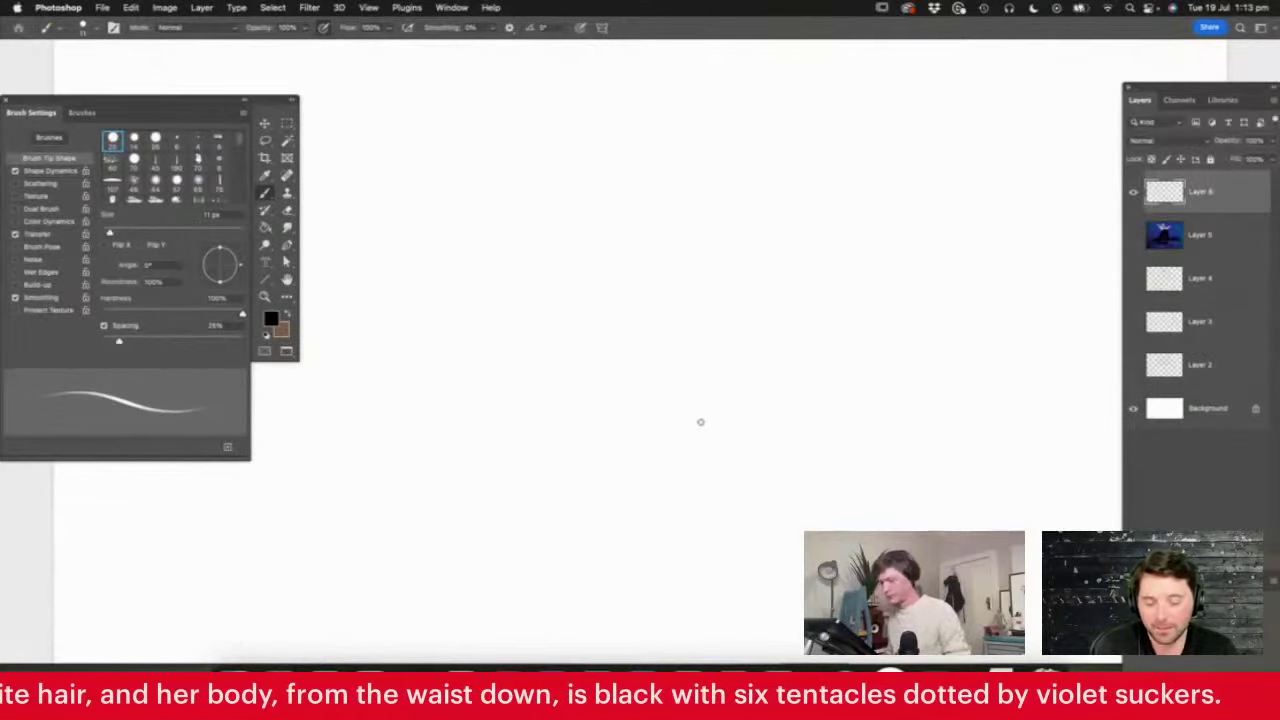
key(f)
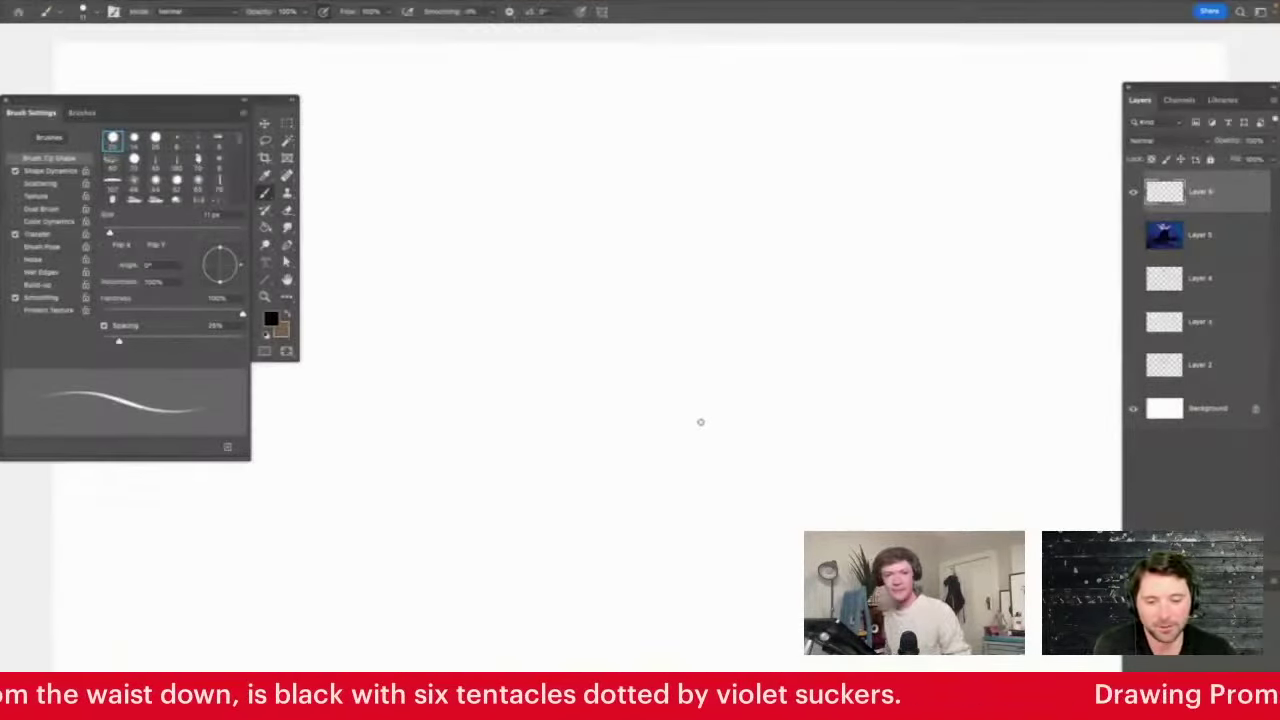
key(z)
drag(718, 315, 697, 334)
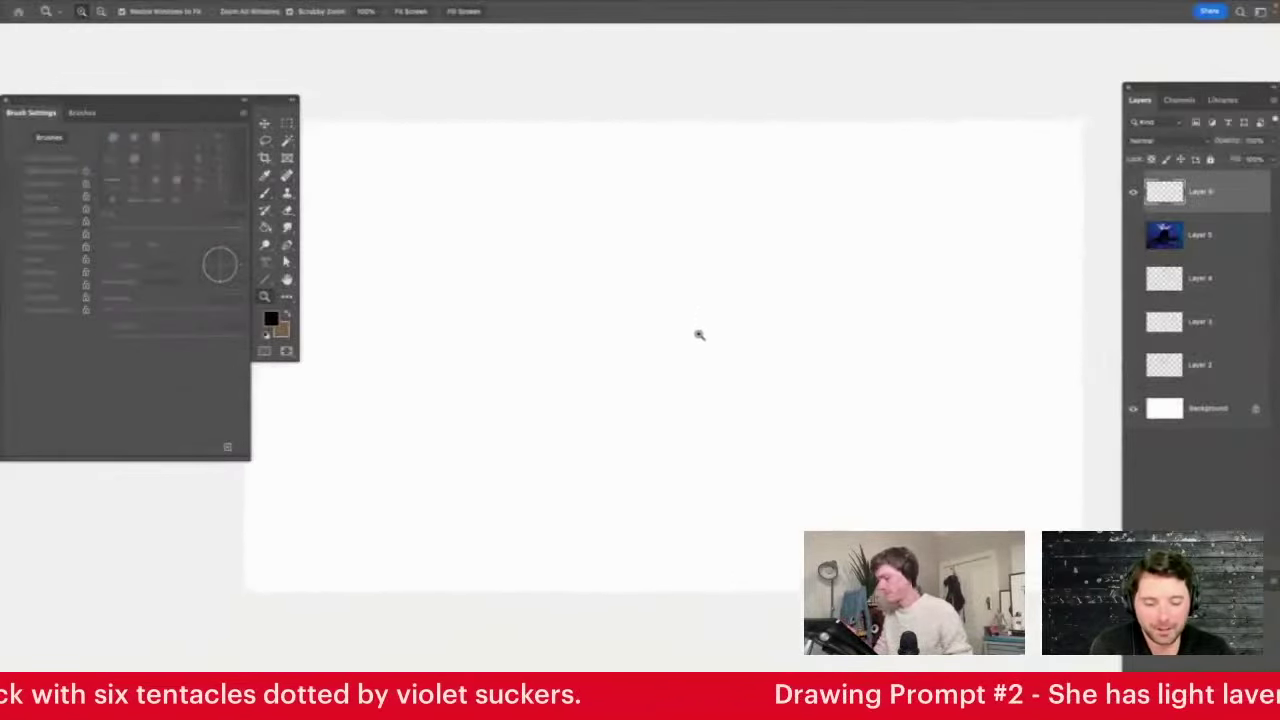
drag(600, 295, 620, 314)
Sketch a first head outline on the top layer with a forehead band, curved jaw sides and a curved centre guide line
key(b)
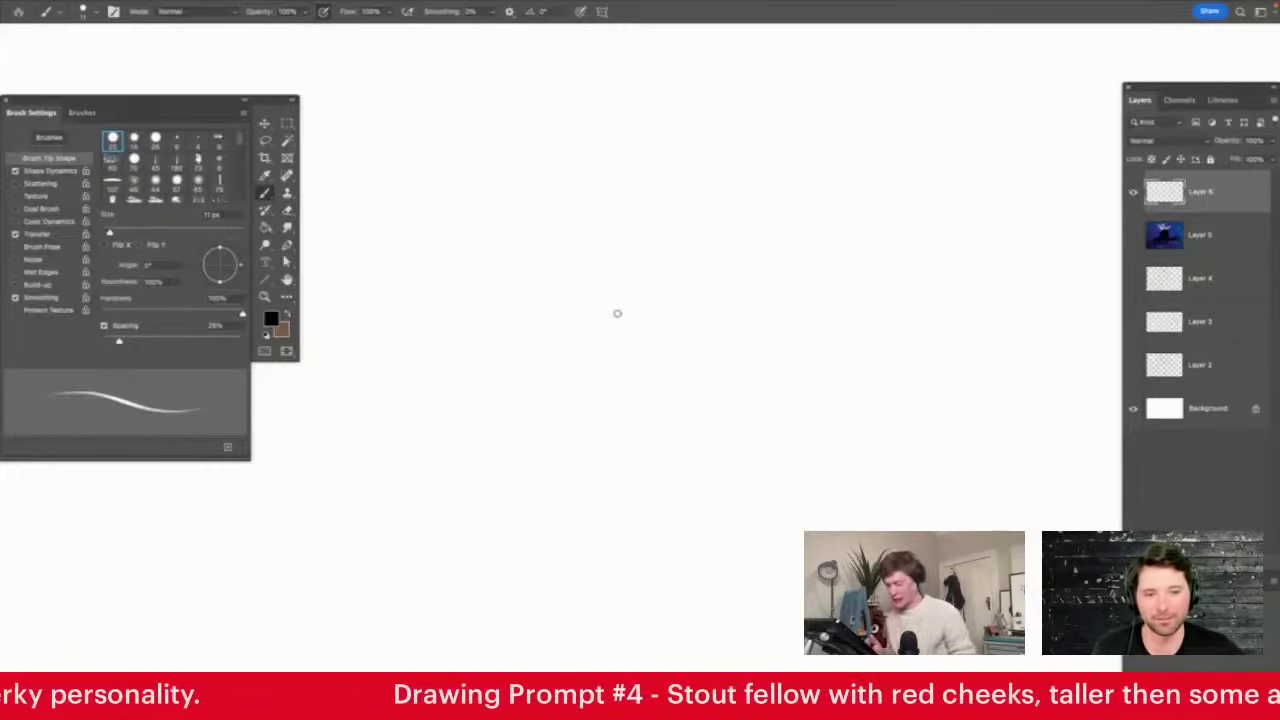
key(z)
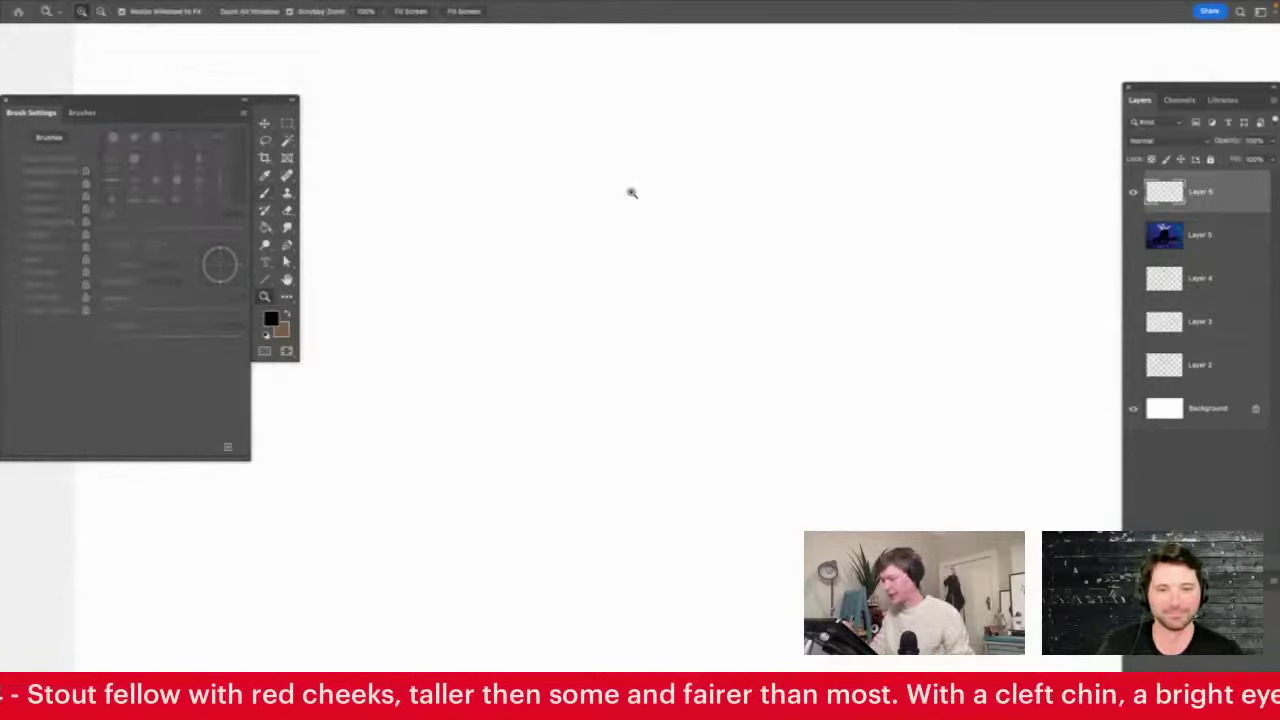
key(b)
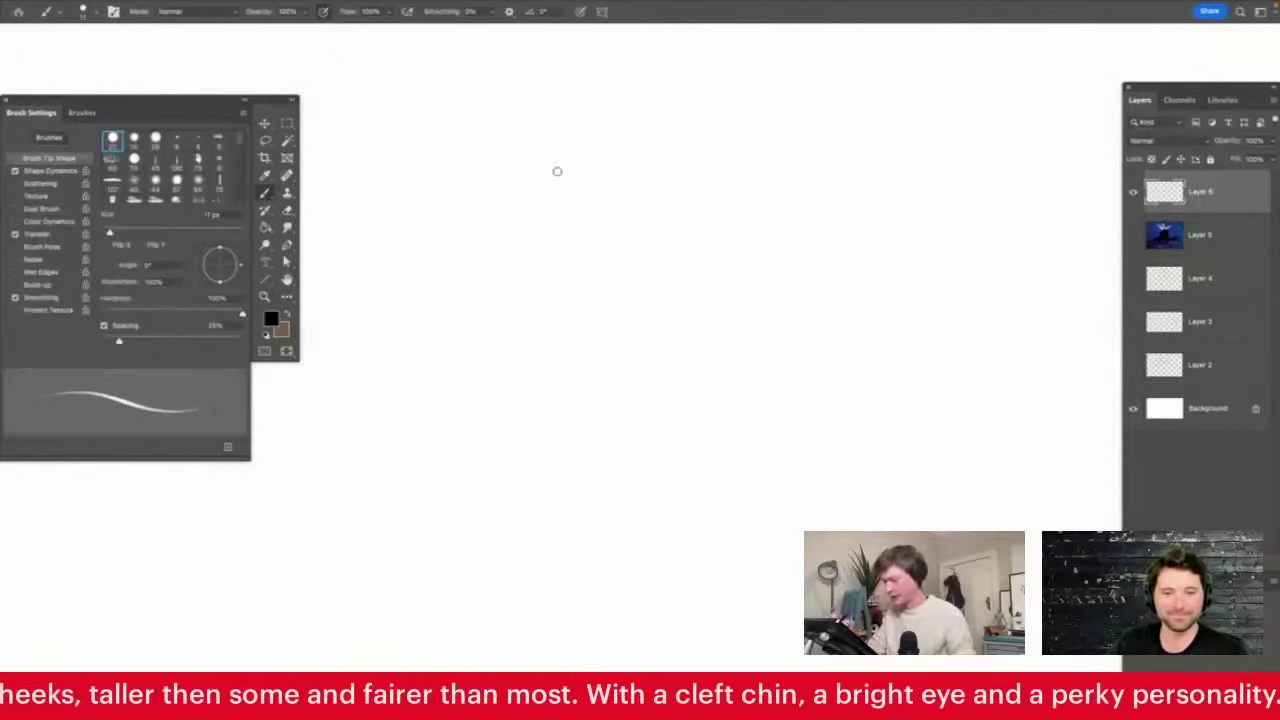
mouse_move(503, 197)
mouse_down()
mouse_move(600, 155)
mouse_move(644, 165)
mouse_move(625, 158)
mouse_move(642, 201)
mouse_up()
mouse_move(499, 200)
mouse_down()
mouse_move(495, 241)
mouse_move(538, 346)
mouse_up()
key(z)
drag(598, 214, 634, 218)
key(b)
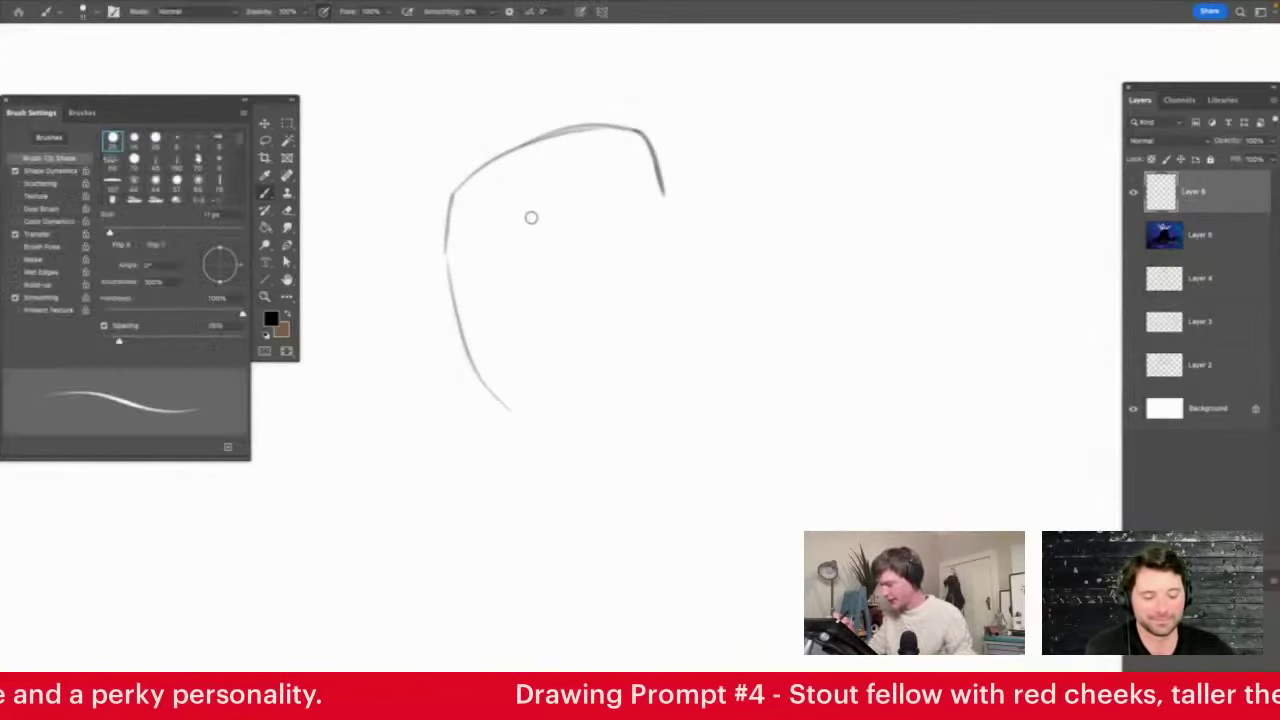
mouse_move(447, 265)
mouse_down()
mouse_move(588, 205)
mouse_move(723, 235)
mouse_move(712, 323)
mouse_move(640, 425)
mouse_up()
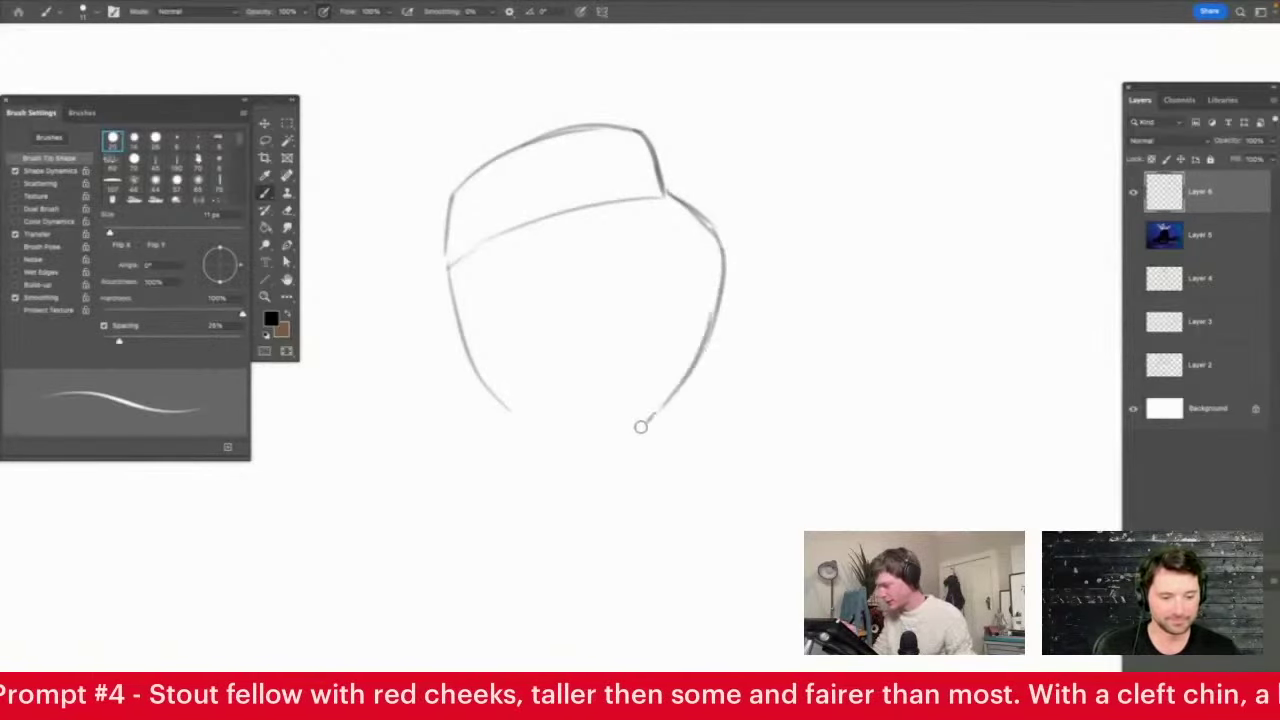
mouse_move(666, 192)
mouse_down()
mouse_move(718, 242)
mouse_move(671, 401)
mouse_move(637, 438)
mouse_up()
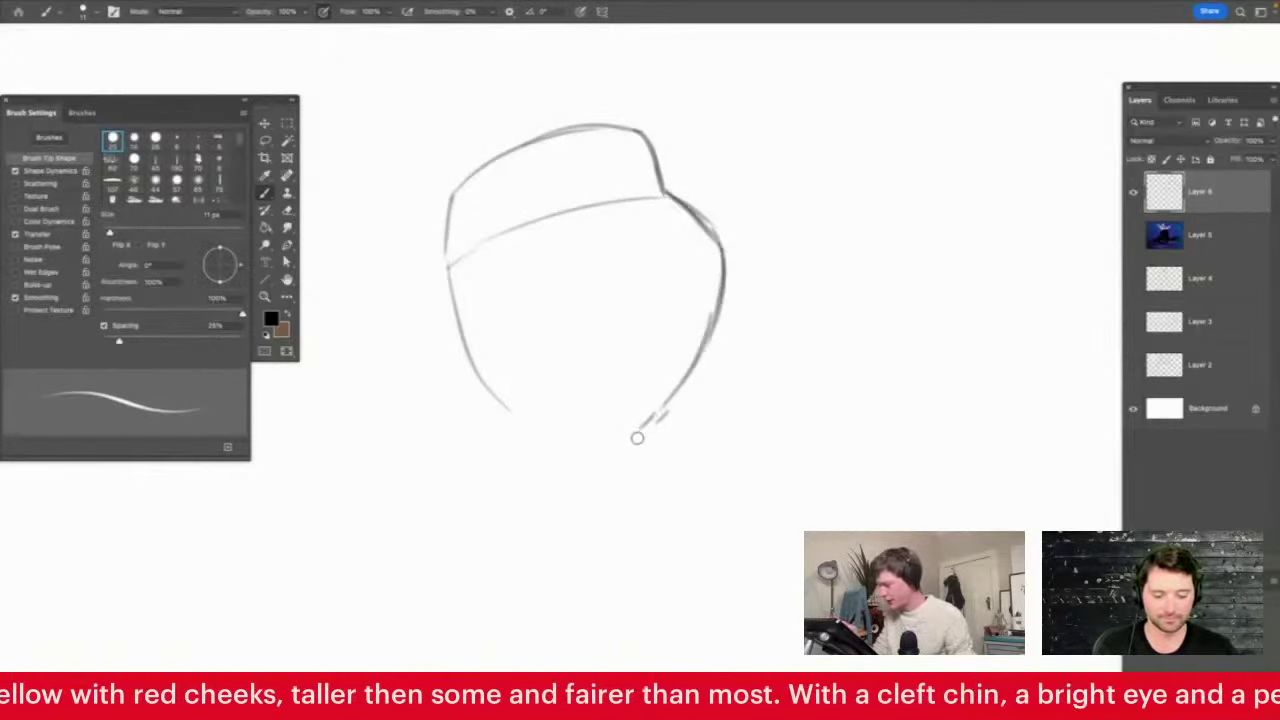
mouse_move(569, 131)
mouse_down()
mouse_move(667, 294)
mouse_move(659, 270)
mouse_move(617, 426)
mouse_up()
Reduce the brush size to 7 px for the facial features
scroll(654, 254, up, 5)
right_click(708, 196)
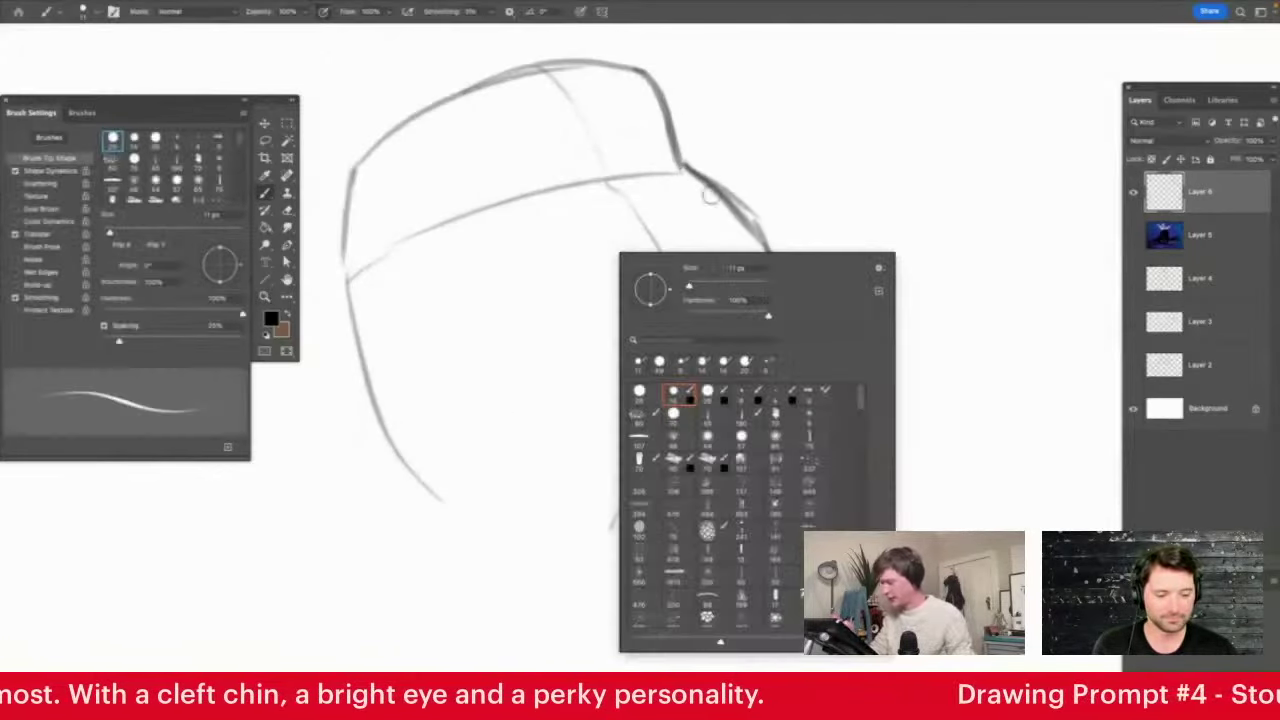
drag(690, 286, 686, 286)
click(737, 157)
Sketch a bulbous nose and the near half of a curled moustache on the first head outline
mouse_move(614, 187)
mouse_down()
mouse_move(684, 221)
mouse_move(707, 260)
mouse_move(700, 296)
mouse_move(650, 246)
mouse_move(655, 296)
mouse_move(702, 281)
mouse_move(658, 244)
mouse_move(650, 309)
mouse_move(698, 274)
mouse_move(643, 277)
mouse_move(684, 297)
mouse_move(654, 305)
mouse_up()
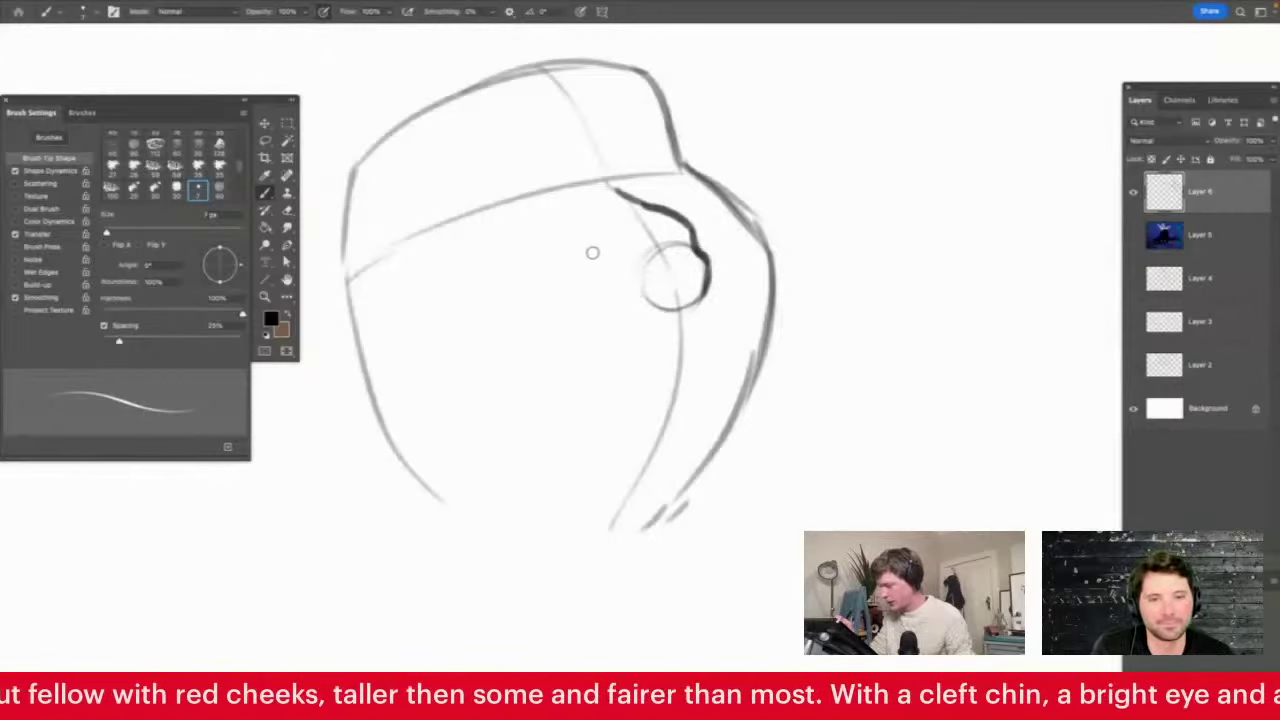
mouse_move(598, 272)
mouse_down()
mouse_move(624, 311)
mouse_move(613, 301)
mouse_move(706, 286)
mouse_up()
mouse_move(640, 312)
mouse_down()
mouse_move(548, 324)
mouse_move(560, 312)
mouse_move(540, 329)
mouse_move(524, 308)
mouse_move(532, 359)
mouse_move(596, 383)
mouse_move(668, 357)
mouse_up()
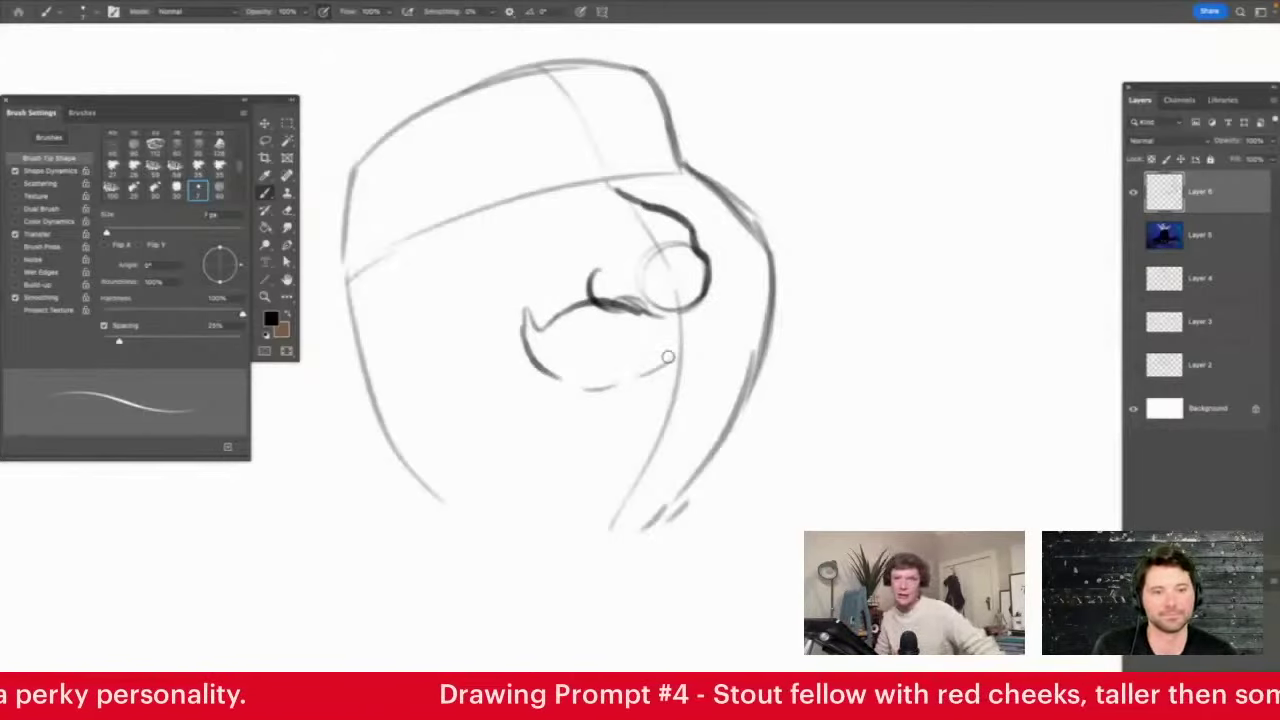
Erase the entire first head sketch from the top layer
key(z)
mouse_move(678, 391)
mouse_down()
mouse_move(668, 406)
mouse_move(661, 340)
mouse_up()
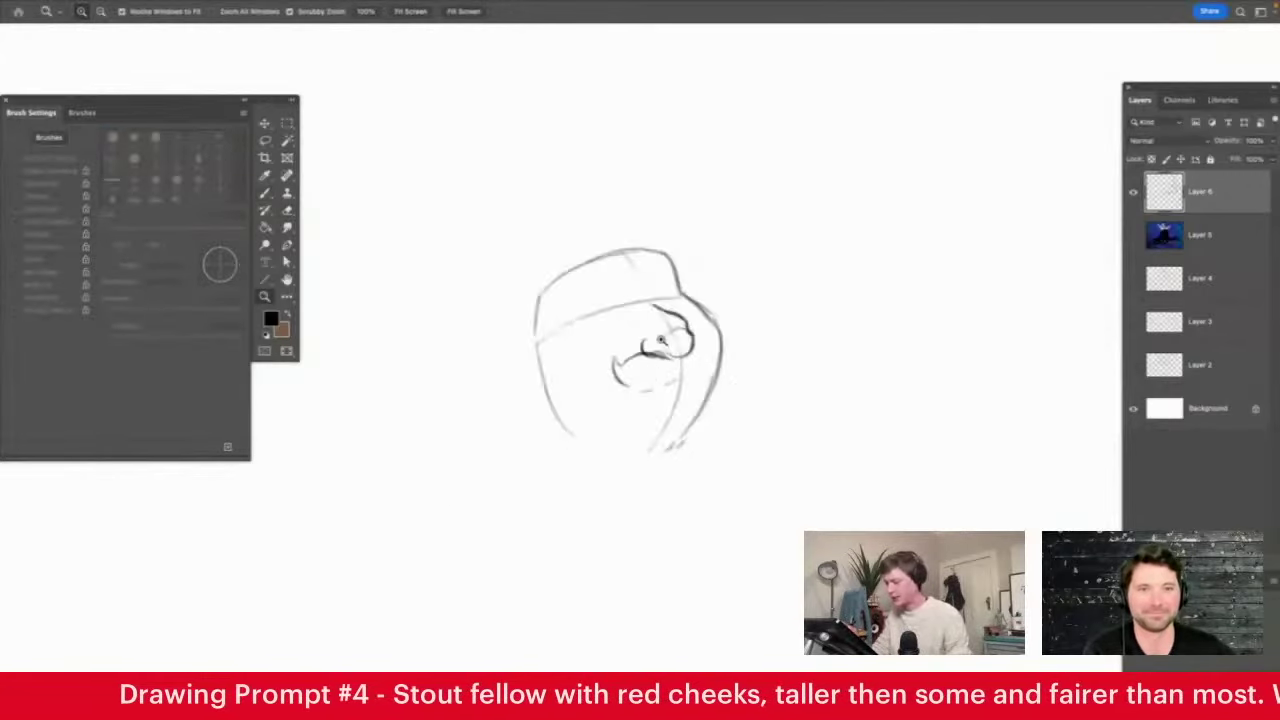
click(661, 340)
key(e)
mouse_move(680, 217)
mouse_down()
mouse_move(620, 197)
mouse_move(560, 214)
mouse_up()
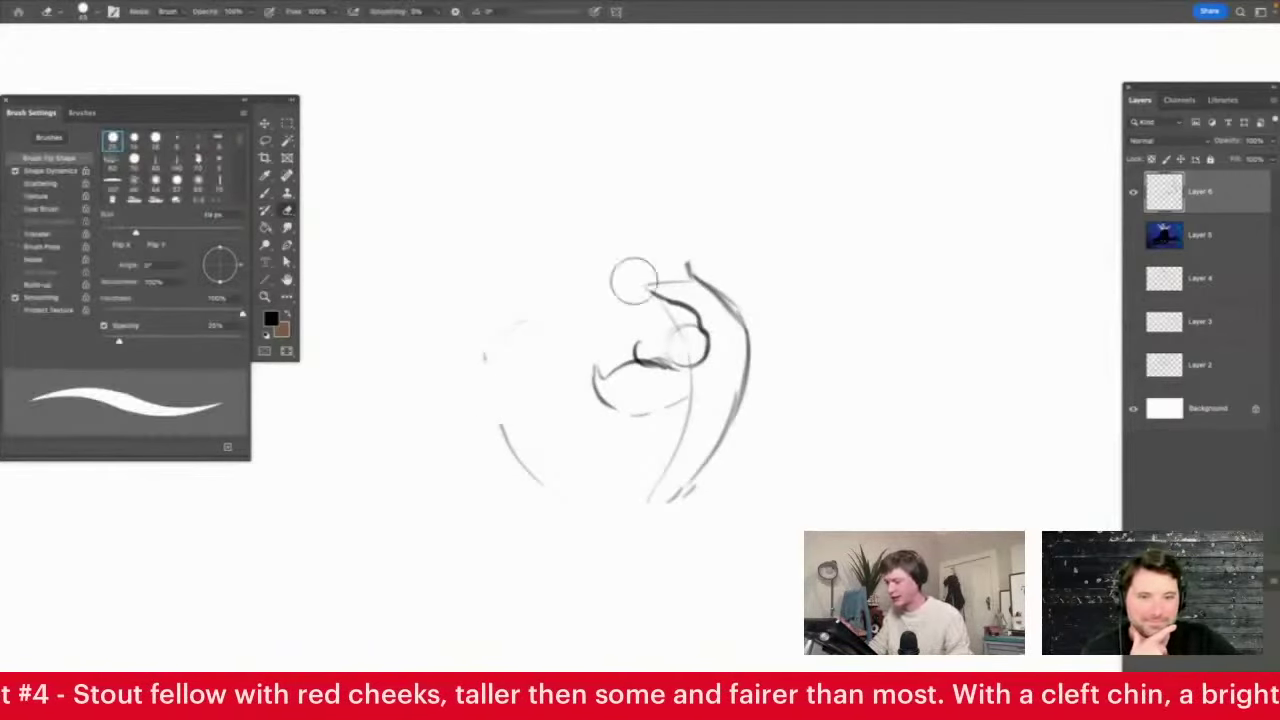
mouse_move(633, 280)
mouse_down()
mouse_move(651, 368)
mouse_move(744, 346)
mouse_move(659, 460)
mouse_move(738, 440)
mouse_move(711, 495)
mouse_move(486, 371)
mouse_up()
key(z)
Draw a broad head outline with a domed top, protruding brow and a large cleft chin, using the brush
key(b)
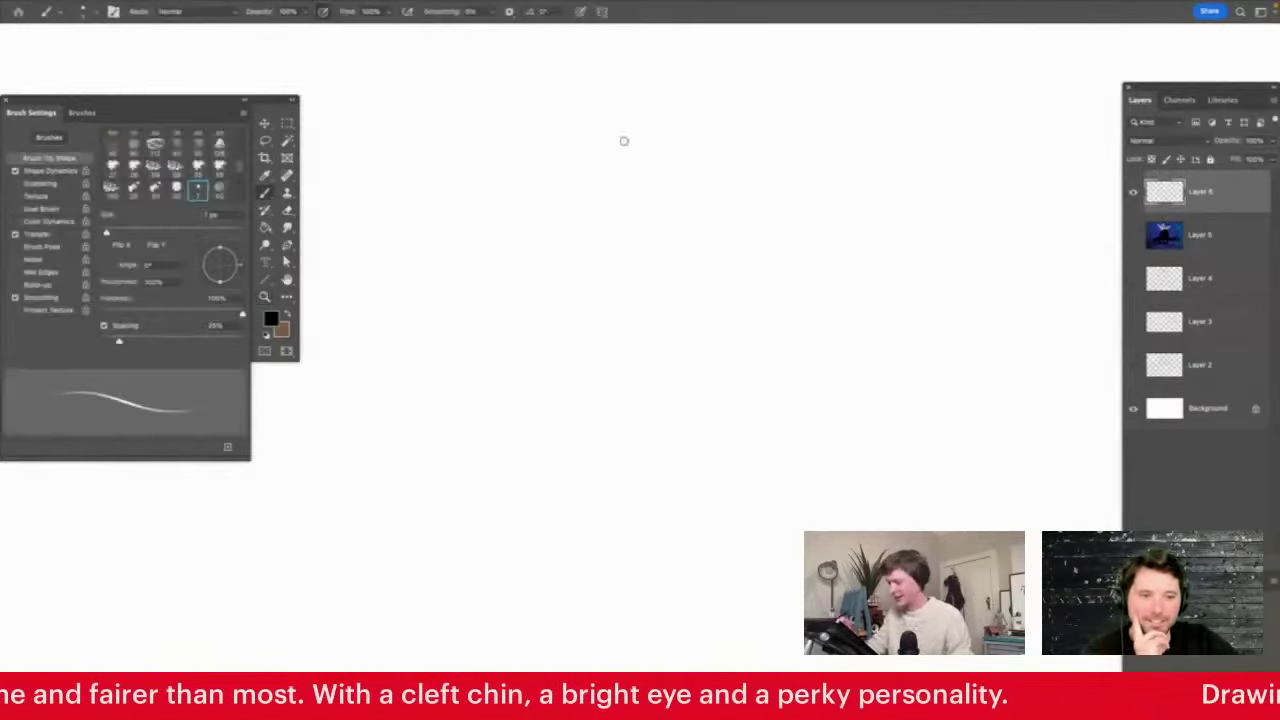
drag(500, 216, 700, 191)
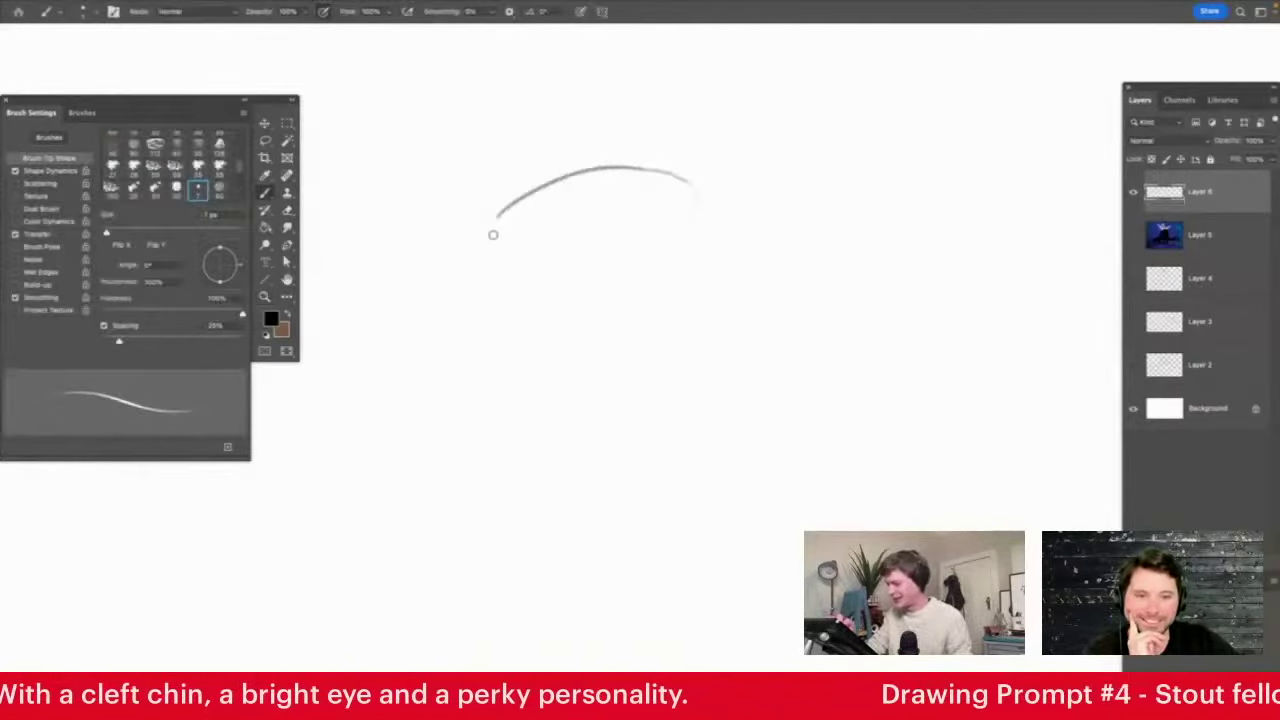
mouse_move(496, 219)
mouse_down()
mouse_move(509, 358)
mouse_move(569, 444)
mouse_move(527, 407)
mouse_move(643, 468)
mouse_move(728, 403)
mouse_up()
mouse_move(686, 182)
mouse_down()
mouse_move(698, 239)
mouse_move(729, 251)
mouse_move(714, 246)
mouse_move(737, 337)
mouse_move(744, 304)
mouse_move(744, 376)
mouse_move(750, 366)
mouse_move(762, 386)
mouse_move(759, 421)
mouse_move(688, 457)
mouse_up()
scroll(690, 290, up, 2)
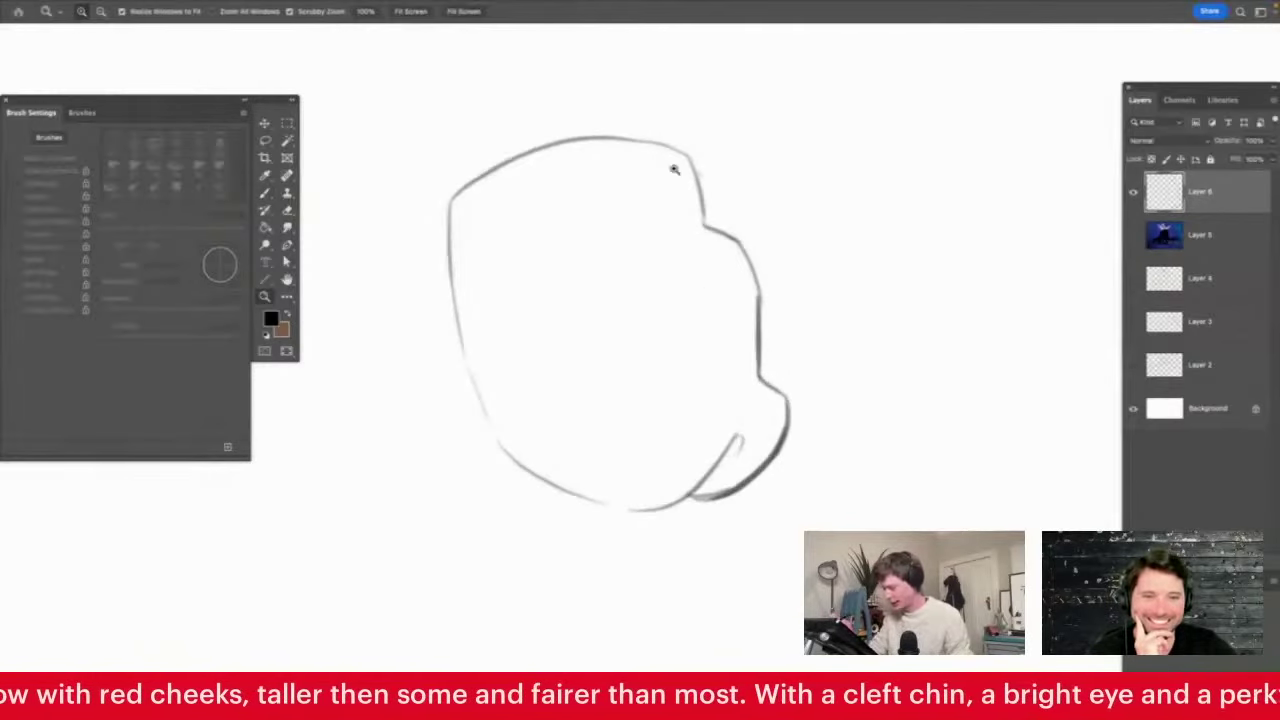
Draw a round nose with a wide upturned moustache beneath it, and erase the face outline crossing the moustache
mouse_move(656, 250)
mouse_down()
mouse_move(682, 271)
mouse_move(712, 264)
mouse_move(719, 335)
mouse_move(694, 312)
mouse_move(639, 308)
mouse_move(720, 268)
mouse_up()
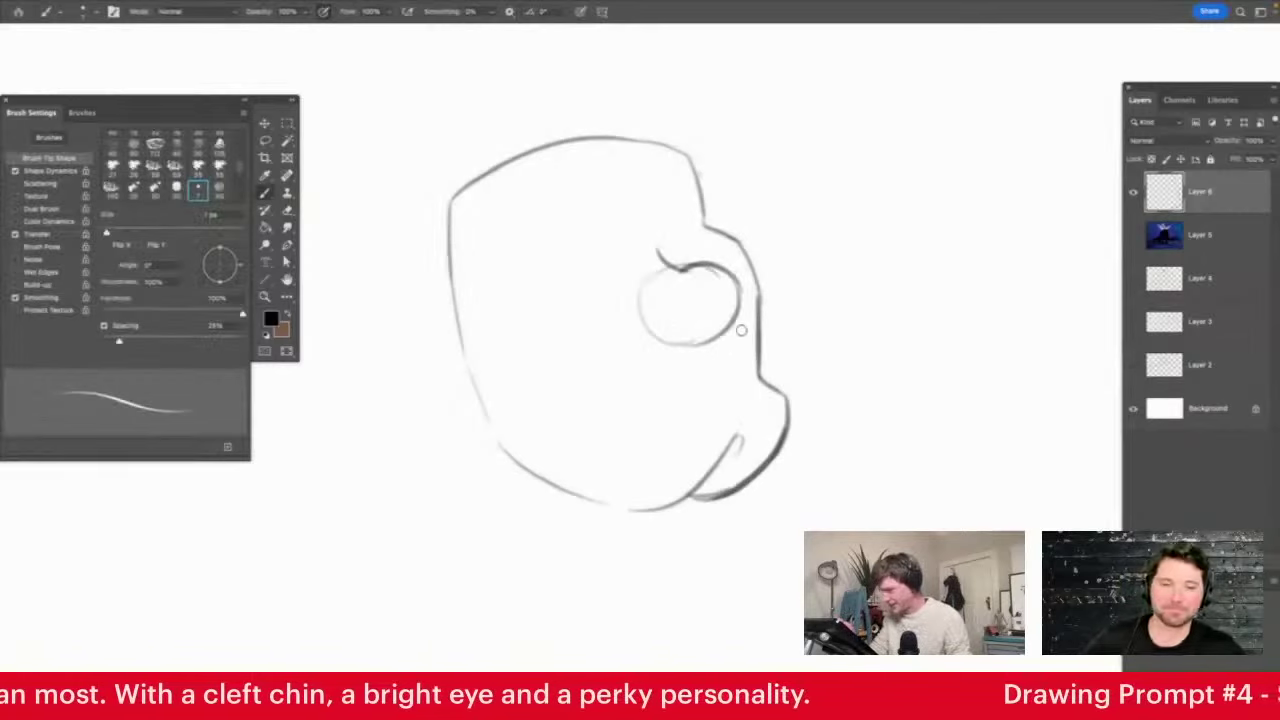
key(z)
mouse_move(741, 330)
mouse_down()
mouse_move(632, 309)
mouse_move(596, 334)
mouse_move(565, 308)
mouse_move(592, 351)
mouse_move(736, 374)
mouse_up()
key(b)
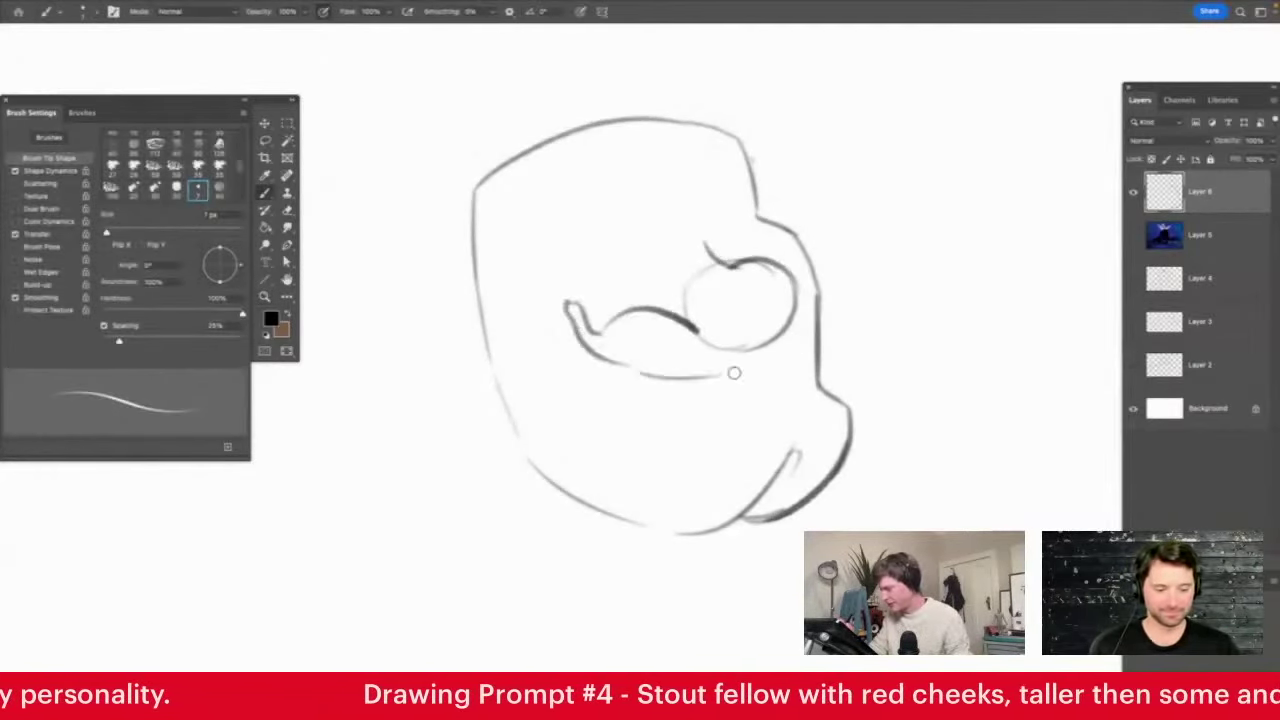
mouse_move(786, 326)
mouse_down()
mouse_move(860, 295)
mouse_move(871, 262)
mouse_move(850, 339)
mouse_move(740, 374)
mouse_up()
key(e)
key(b)
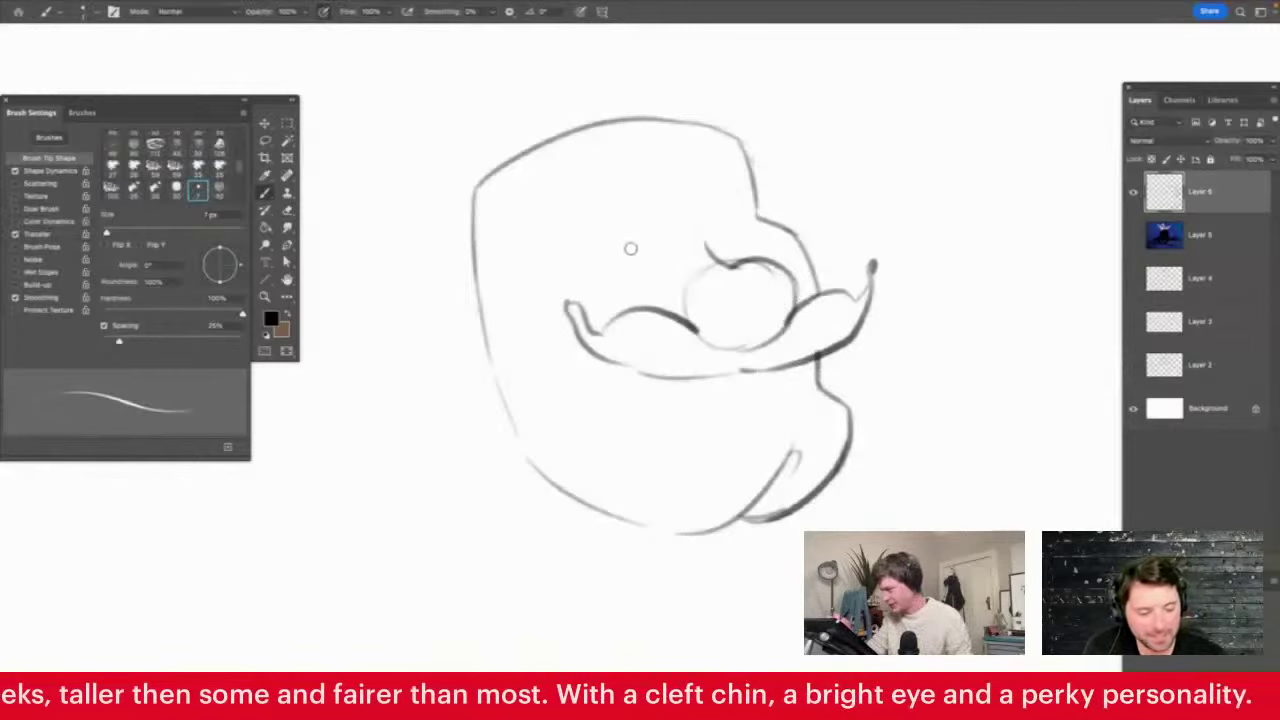
Draw two thick slanted eyebrows with eye outlines beneath them, and erase the head outline overlapping the far eyebrow
mouse_move(705, 242)
mouse_down()
mouse_move(737, 217)
mouse_move(710, 232)
mouse_move(772, 205)
mouse_up()
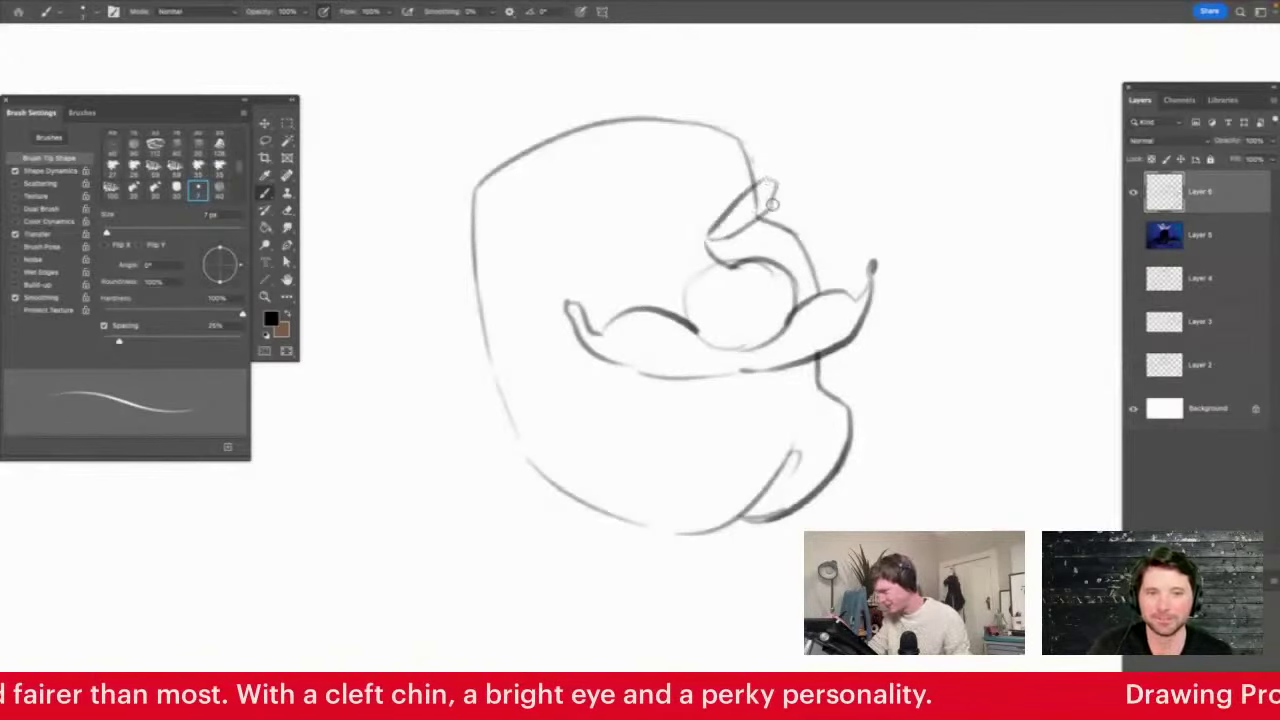
mouse_move(665, 207)
mouse_down()
mouse_move(573, 180)
mouse_move(553, 199)
mouse_move(569, 170)
mouse_move(626, 147)
mouse_move(680, 222)
mouse_up()
mouse_move(598, 250)
mouse_down()
mouse_move(646, 221)
mouse_move(674, 228)
mouse_move(670, 215)
mouse_move(600, 246)
mouse_move(684, 246)
mouse_up()
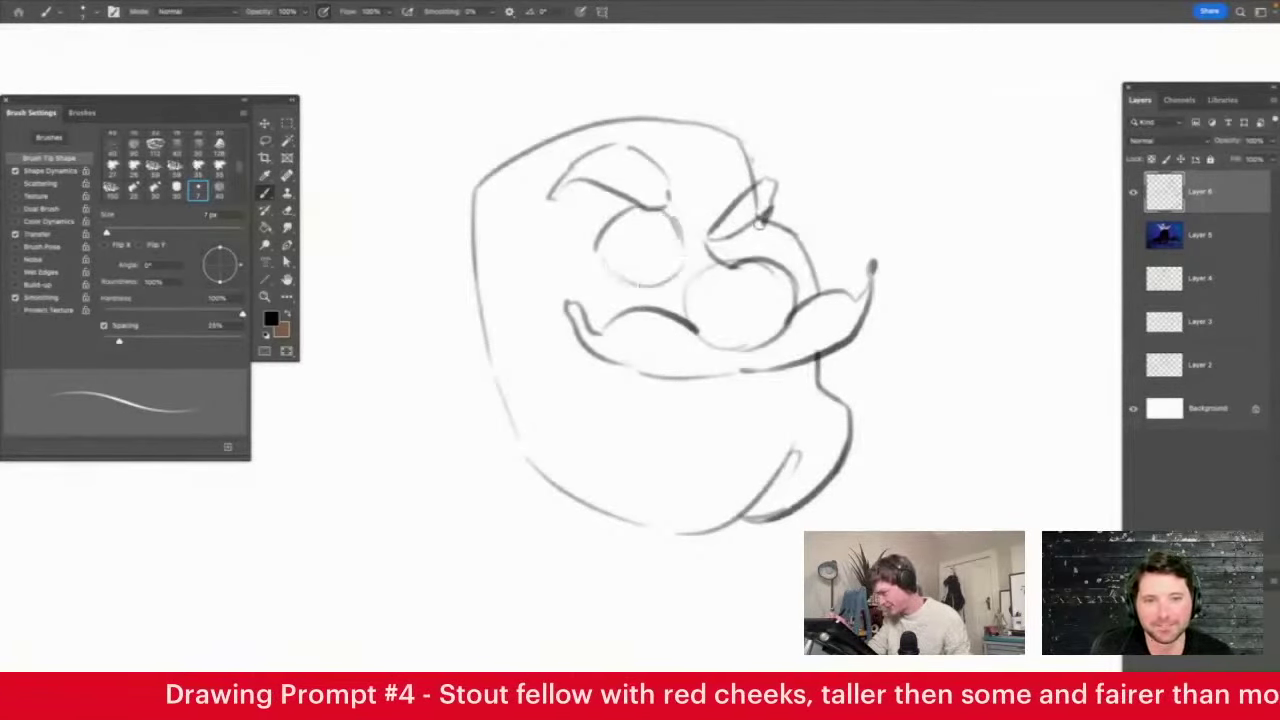
drag(757, 224, 762, 249)
key(e)
mouse_move(757, 197)
mouse_down()
mouse_move(769, 155)
mouse_move(760, 96)
mouse_move(755, 184)
mouse_up()
key(b)
Draw a round iris in each eye and shade both dark, leaving a round white highlight in the near eye
key(z)
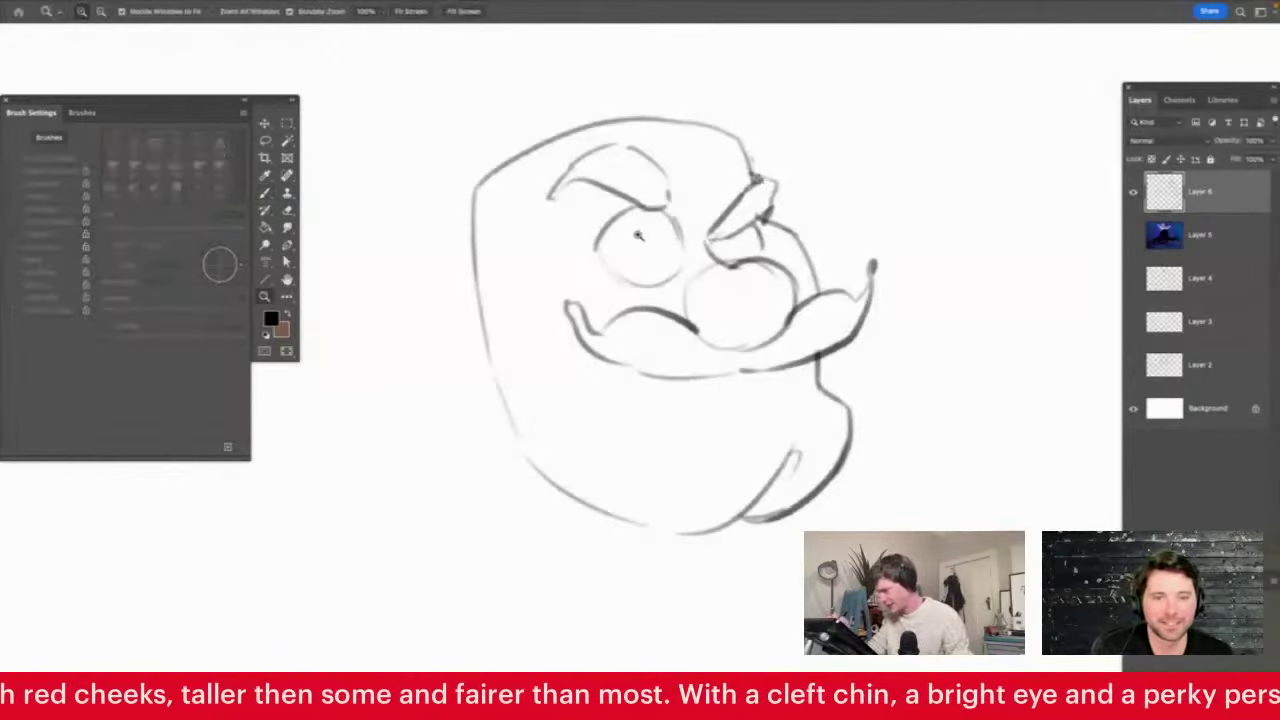
key(b)
drag(604, 254, 662, 257)
mouse_move(656, 213)
mouse_down()
mouse_move(663, 257)
mouse_move(622, 272)
mouse_move(638, 273)
mouse_up()
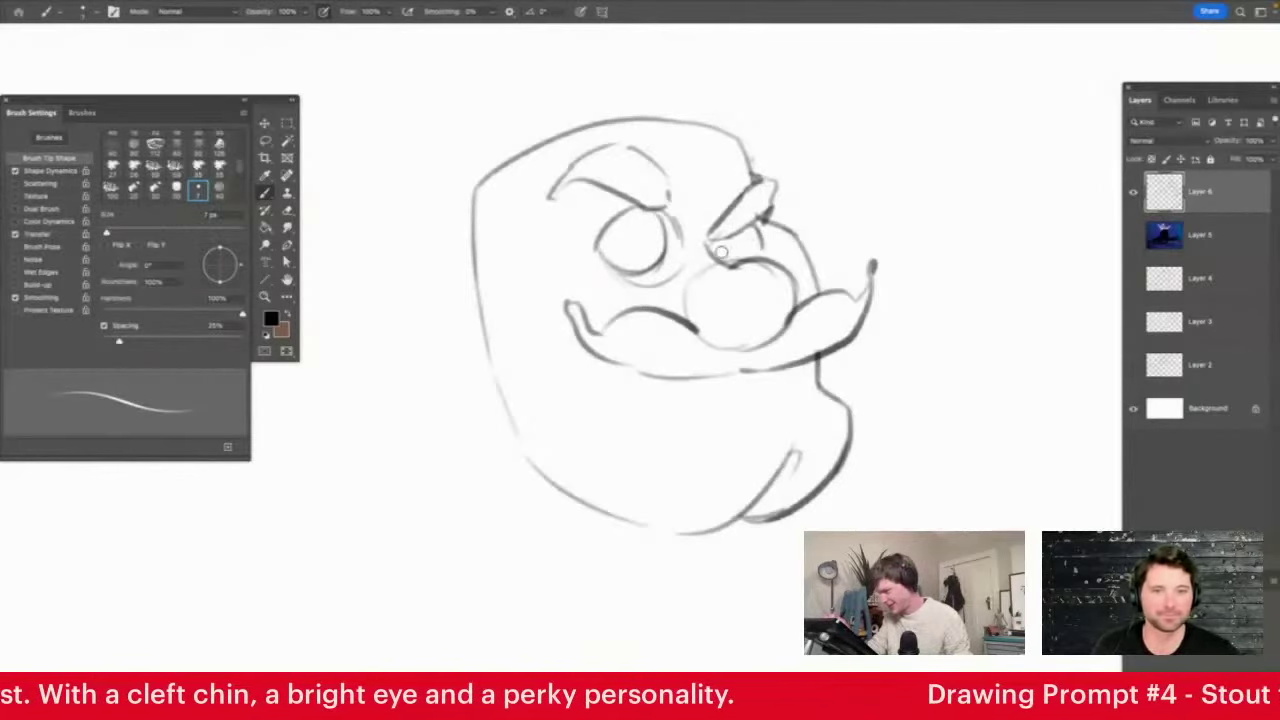
mouse_move(721, 252)
mouse_down()
mouse_move(747, 231)
mouse_move(721, 243)
mouse_move(727, 190)
mouse_move(684, 203)
mouse_up()
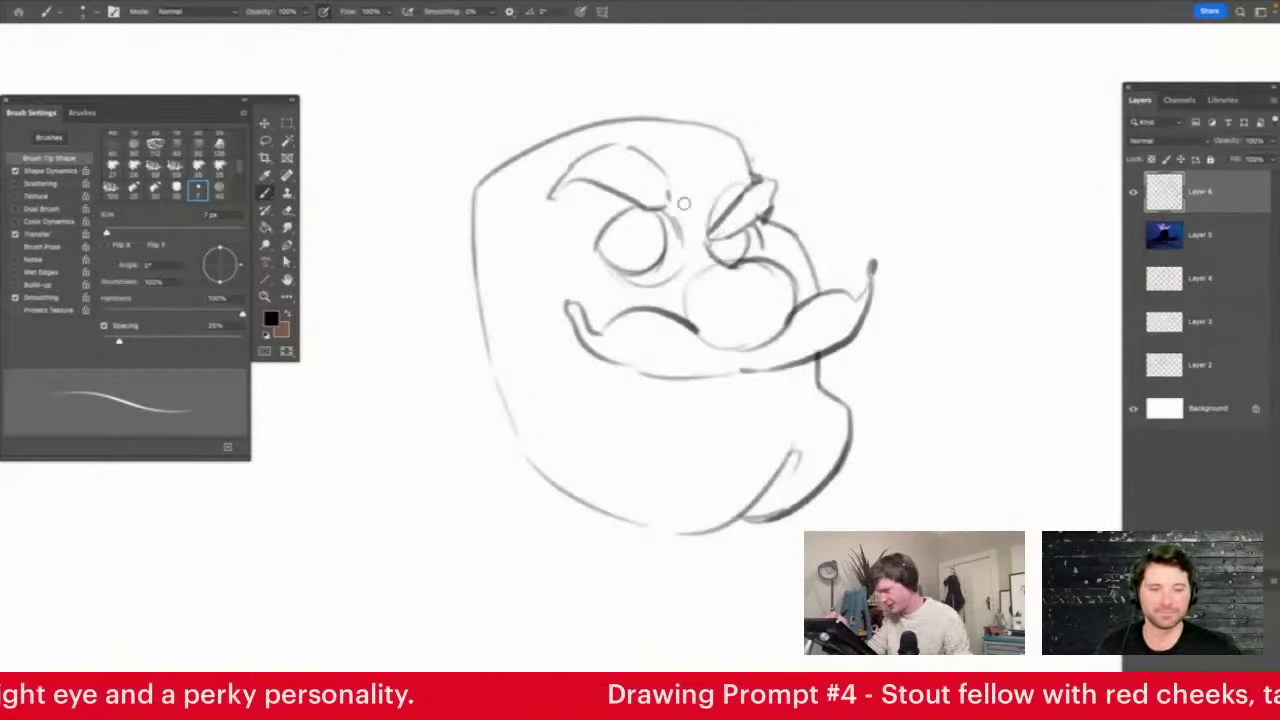
mouse_move(605, 232)
mouse_down()
mouse_move(646, 216)
mouse_move(615, 235)
mouse_move(640, 250)
mouse_move(612, 248)
mouse_move(640, 240)
mouse_move(630, 232)
mouse_up()
key(e)
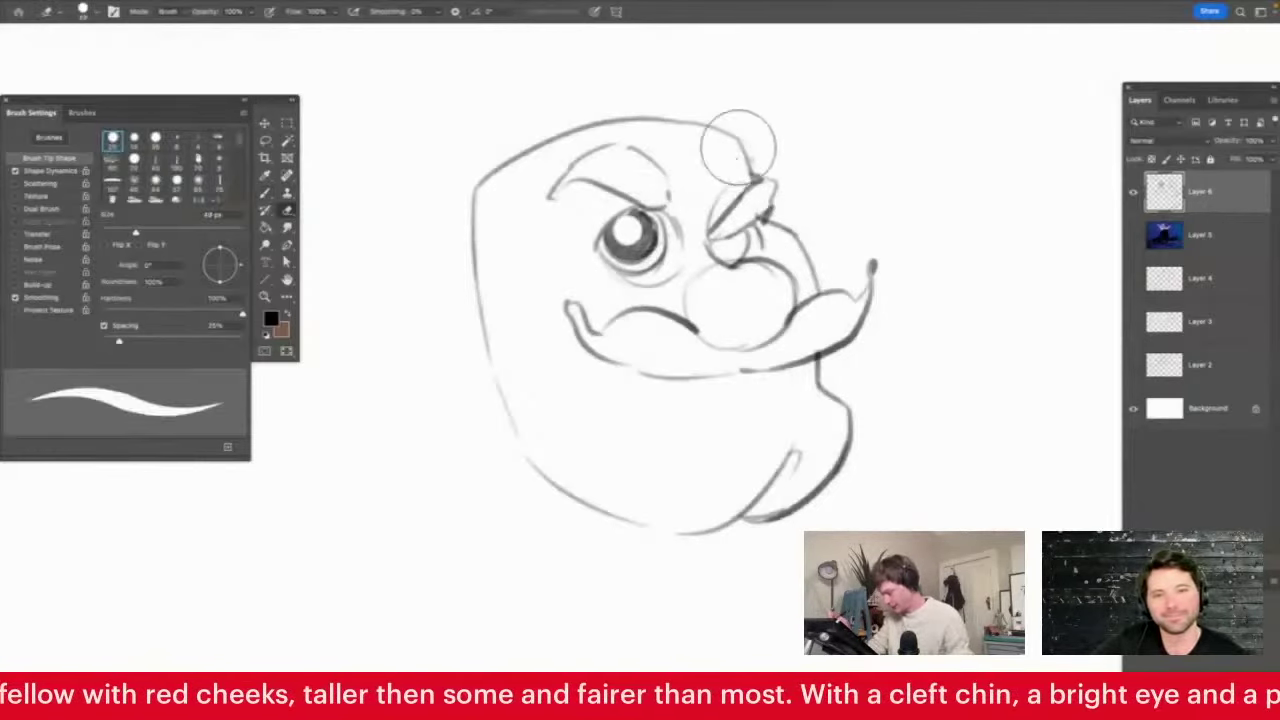
key(b)
drag(730, 245, 718, 242)
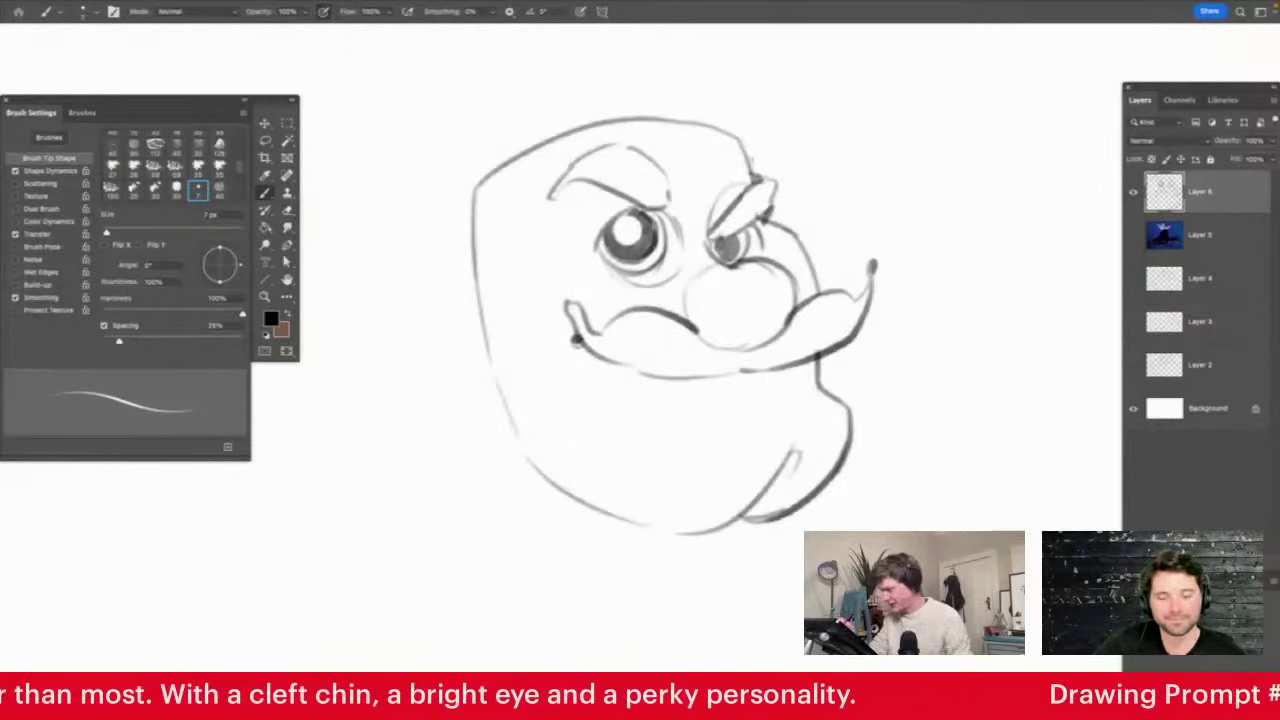
Darken the moustache's lower edge, then add a small lower lip beneath it and a light line leading down to the chin
mouse_move(577, 340)
mouse_down()
mouse_move(633, 370)
mouse_move(754, 377)
mouse_up()
key(z)
mouse_move(795, 308)
mouse_down()
mouse_move(731, 357)
mouse_move(832, 311)
mouse_move(852, 242)
mouse_up()
key(b)
drag(746, 357, 788, 364)
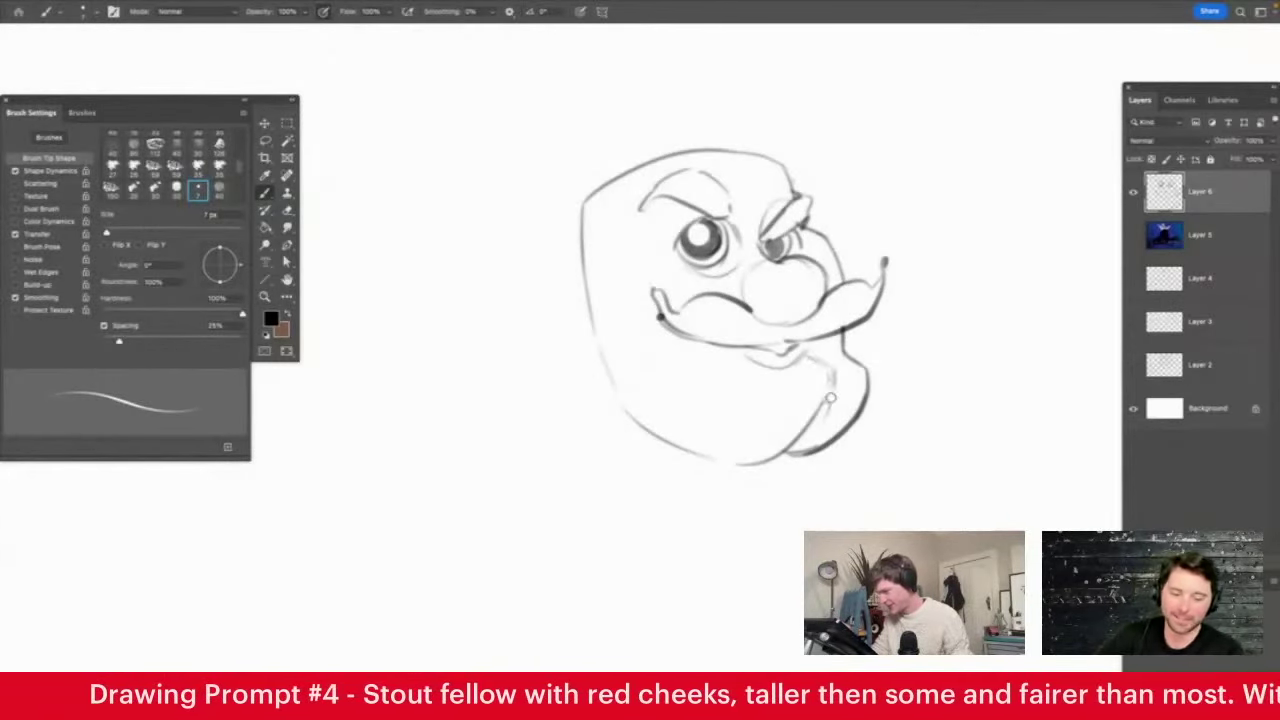
Draw light frown lines between the two eyebrows above the nose
key(z)
drag(834, 322, 774, 345)
drag(776, 301, 838, 268)
key(b)
drag(745, 231, 785, 248)
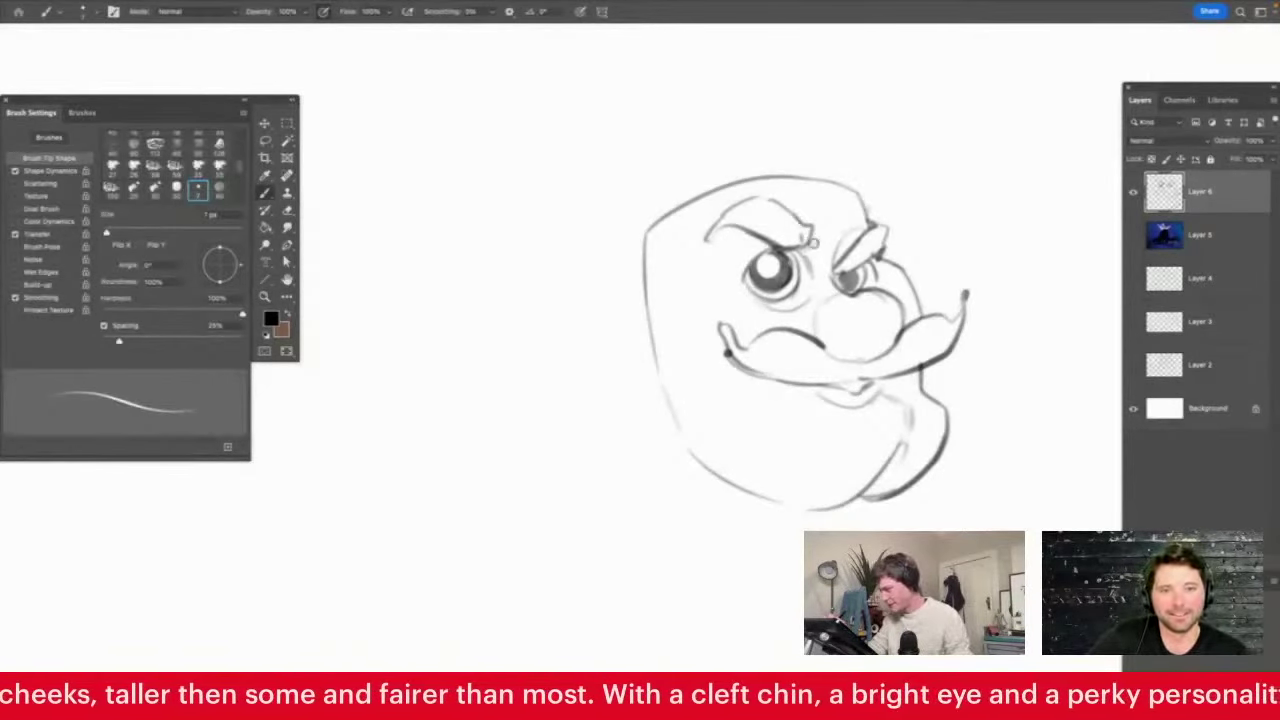
key(e)
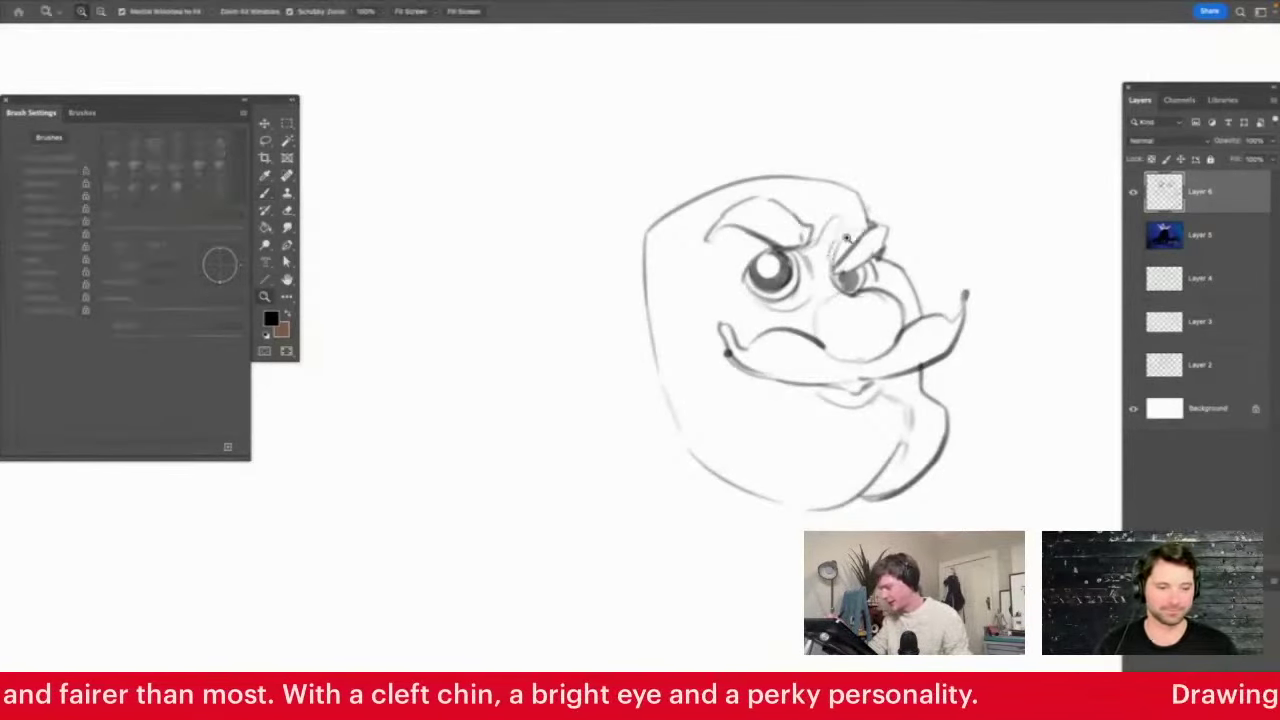
Darken the head outline from the forehead past the far eyebrow and down the far cheek to the moustache
scroll(854, 238, up, 2)
key(b)
mouse_move(832, 165)
mouse_down()
mouse_move(882, 190)
mouse_move(900, 255)
mouse_up()
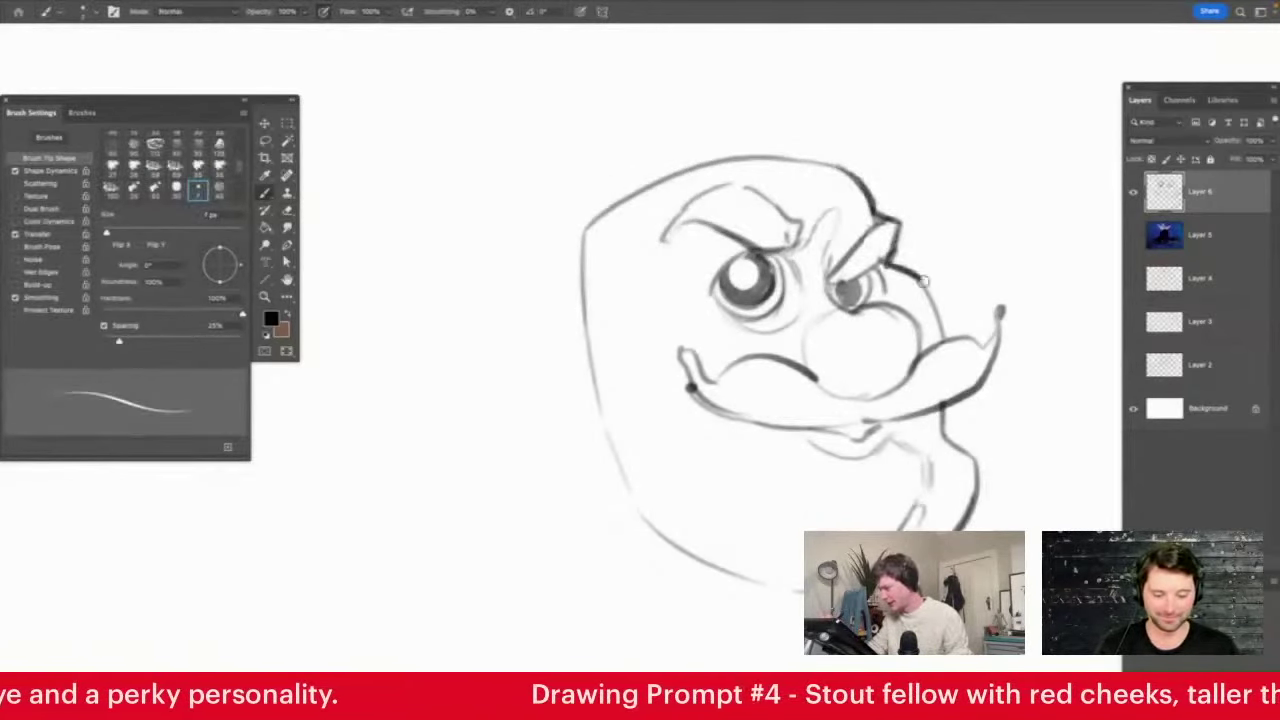
key(z)
drag(902, 304, 817, 352)
click(817, 352)
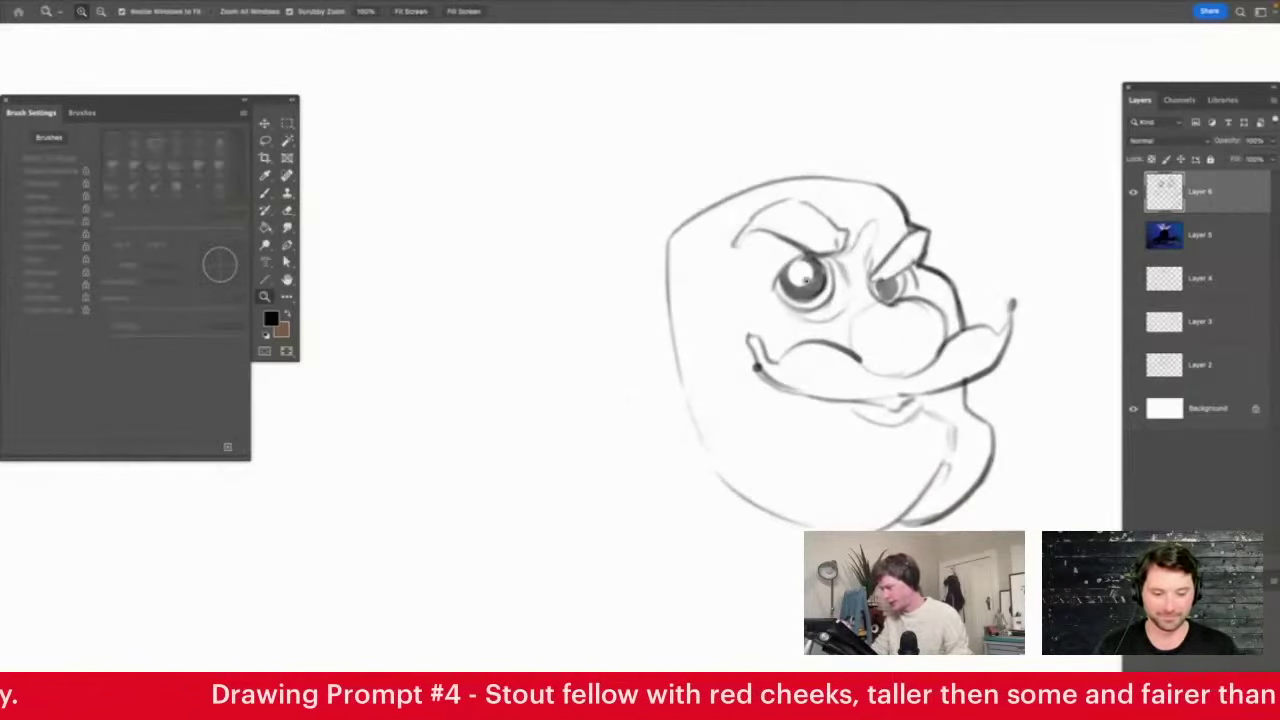
Draw a large oval and a smaller overlapping lobe behind the cheek, and rework the rear head outline into a notched temple
key(b)
mouse_move(657, 413)
mouse_down()
mouse_move(623, 389)
mouse_move(680, 350)
mouse_up()
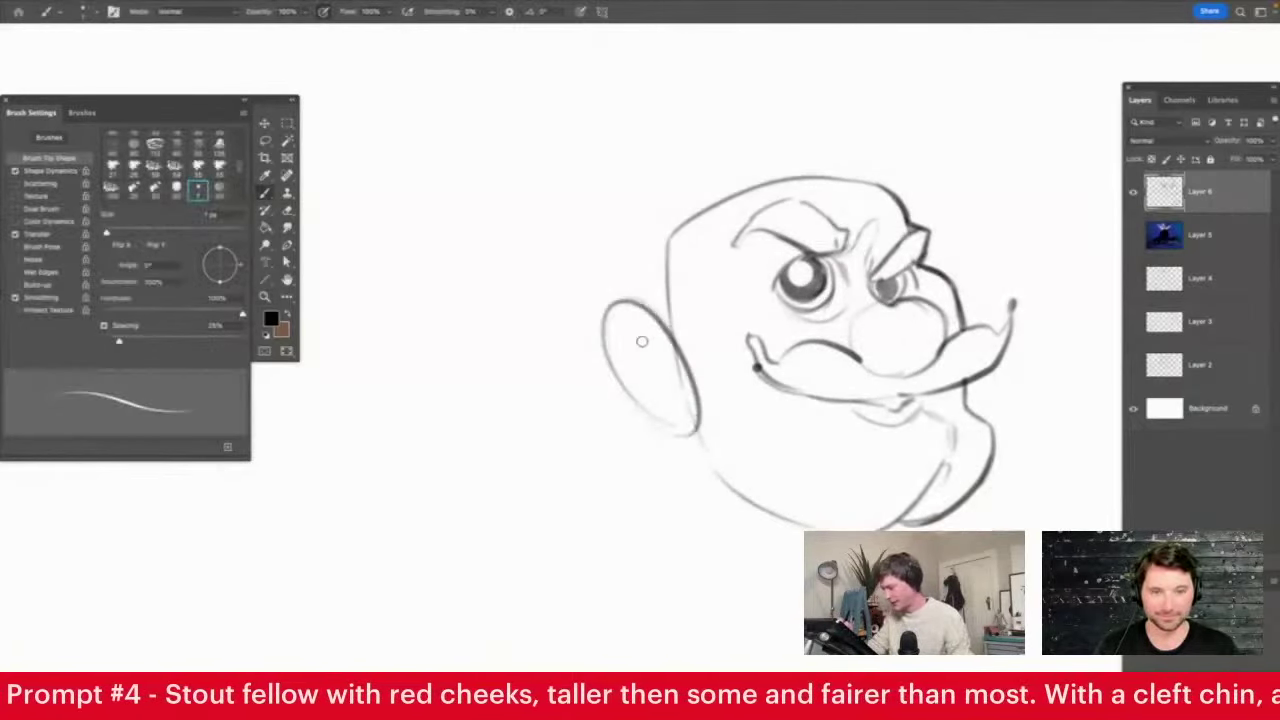
mouse_move(638, 312)
mouse_down()
mouse_move(700, 364)
mouse_move(694, 297)
mouse_move(714, 322)
mouse_move(688, 283)
mouse_move(685, 237)
mouse_move(676, 318)
mouse_up()
key(e)
drag(694, 200, 710, 197)
key(b)
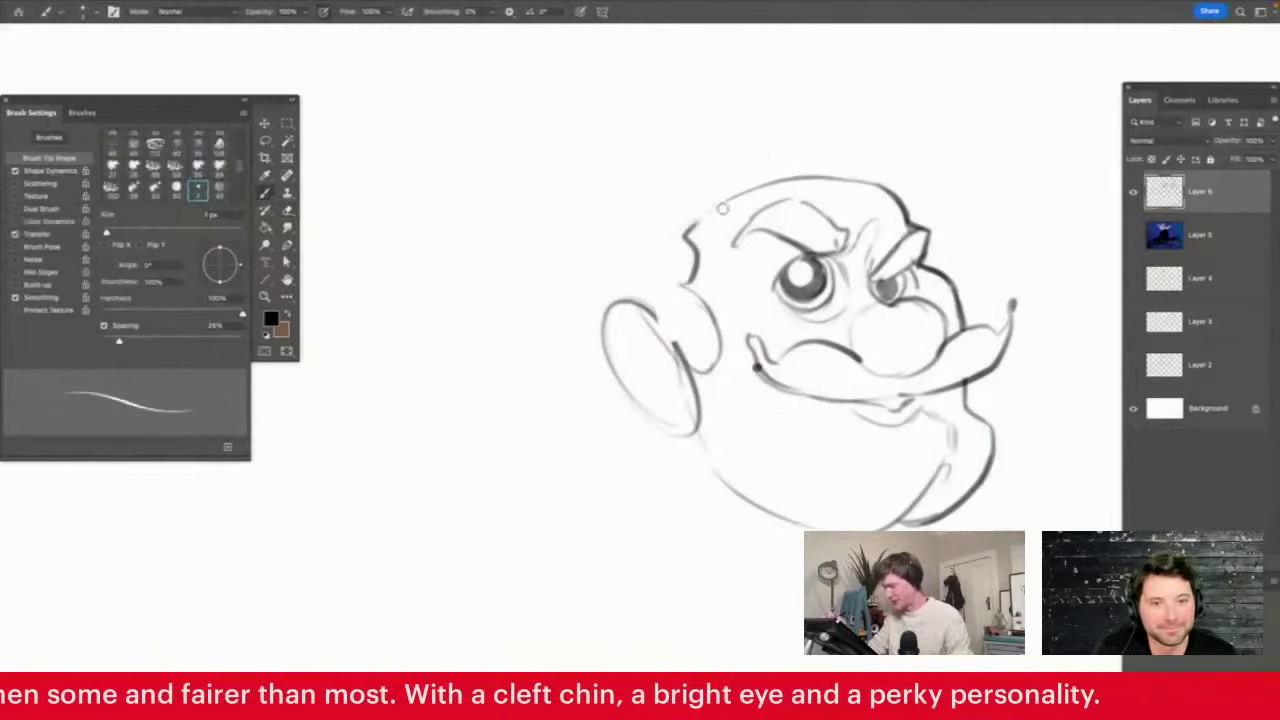
key(z)
drag(877, 334, 839, 341)
drag(880, 217, 923, 243)
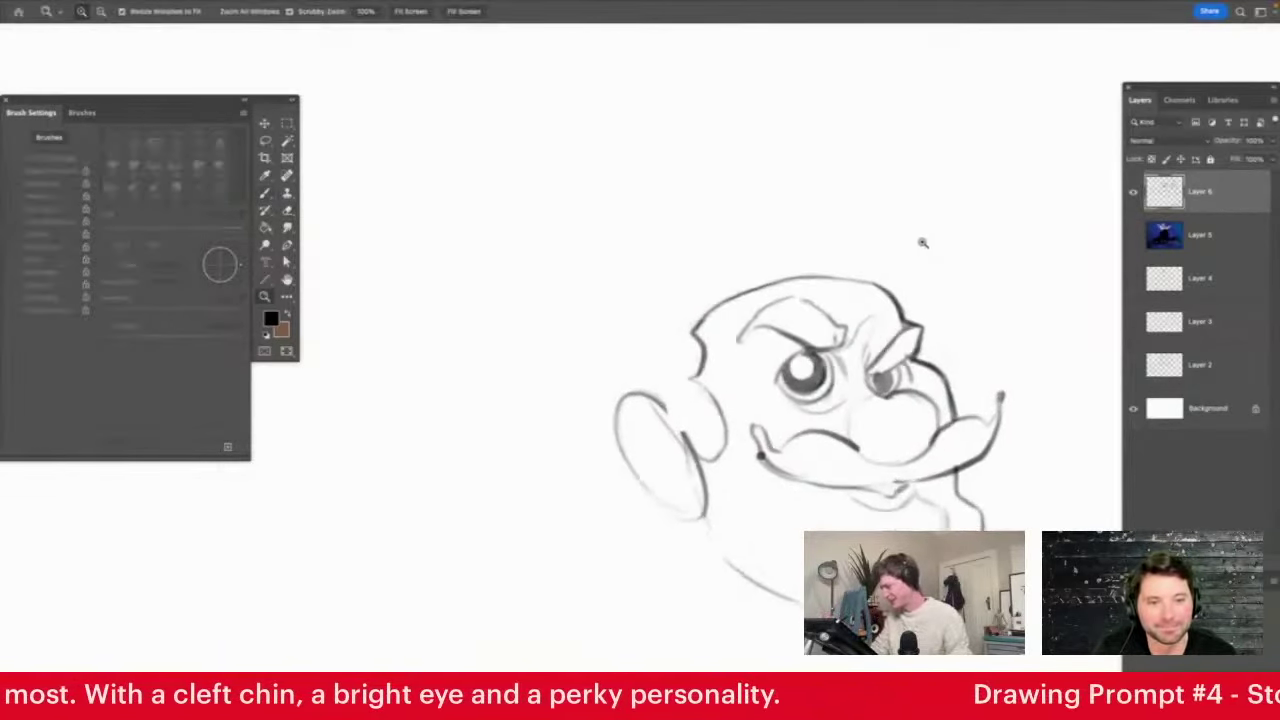
key(b)
mouse_move(680, 344)
mouse_down()
mouse_move(717, 214)
mouse_move(903, 282)
mouse_move(896, 258)
mouse_up()
mouse_move(700, 212)
mouse_down()
mouse_move(790, 138)
mouse_move(906, 134)
mouse_move(910, 280)
mouse_up()
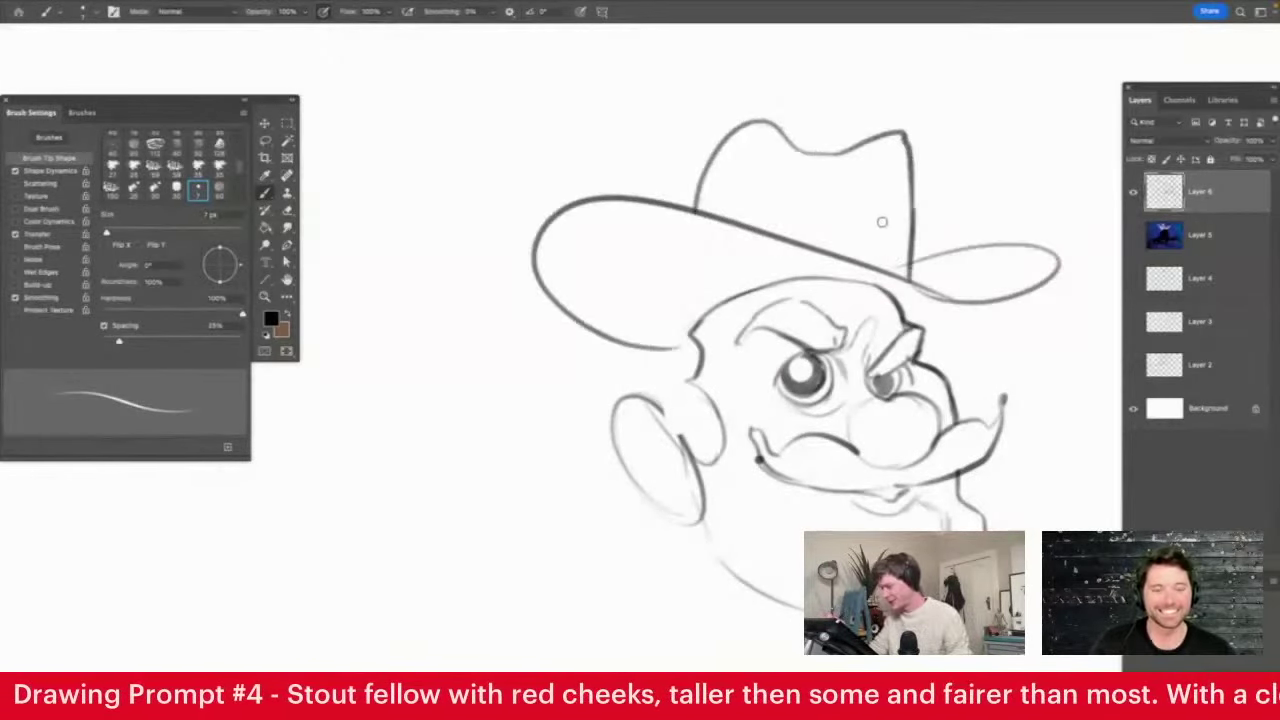
key(ctrl+z)
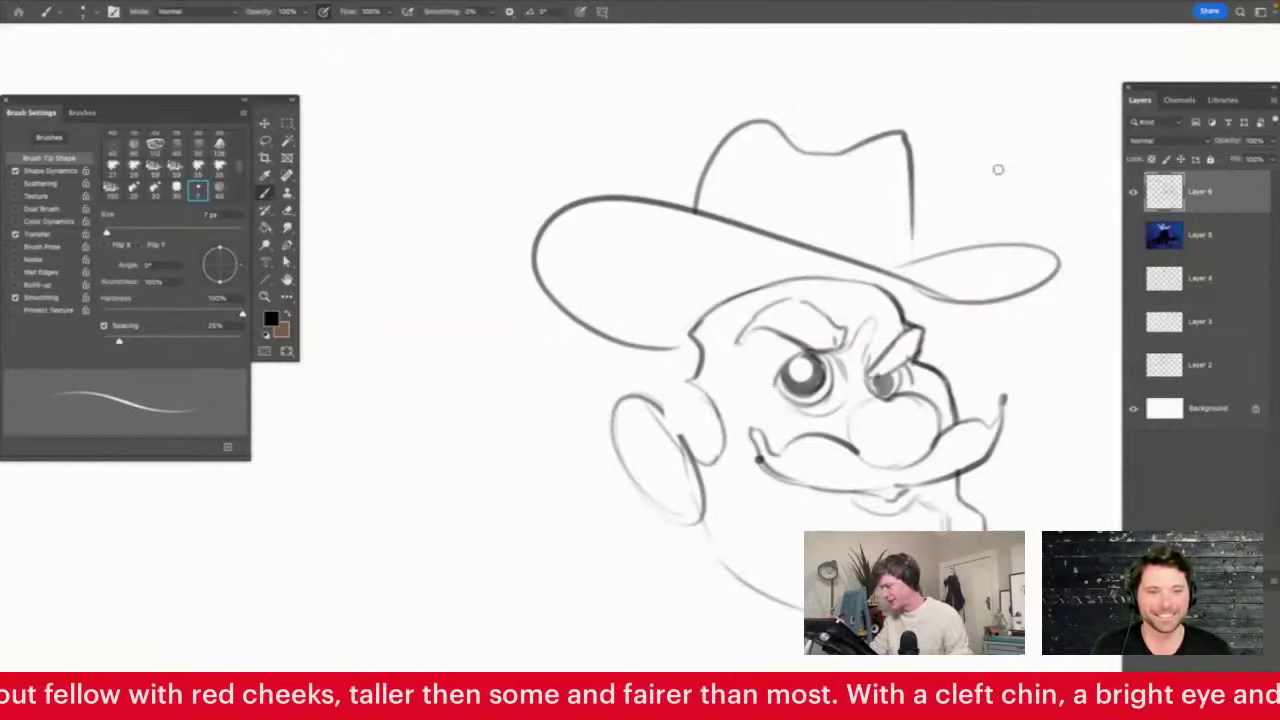
key(ctrl+z)
key(ctrl+z)
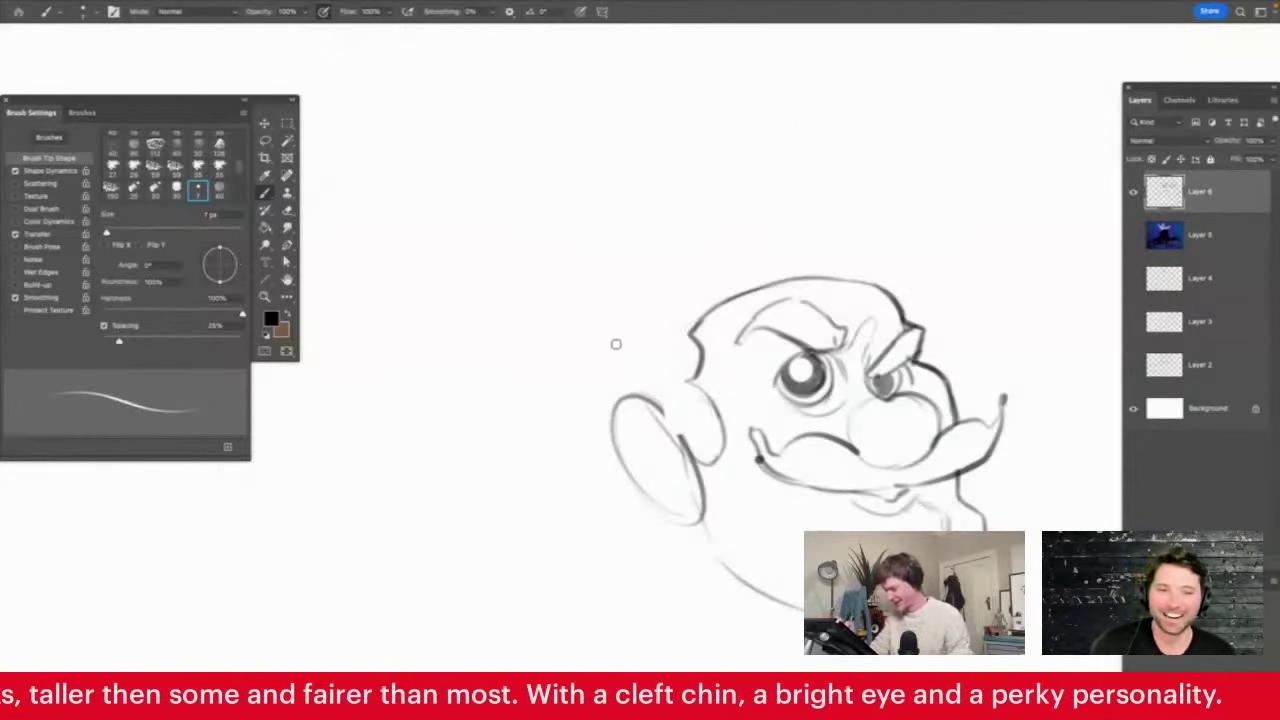
Draw a cowboy-style hat on the head with a curved brim, a dented crown and a band around its base
mouse_move(648, 352)
mouse_down()
mouse_move(589, 340)
mouse_move(930, 300)
mouse_move(975, 251)
mouse_move(888, 298)
mouse_move(998, 268)
mouse_up()
mouse_move(670, 244)
mouse_down()
mouse_move(826, 152)
mouse_move(886, 170)
mouse_move(888, 292)
mouse_up()
drag(674, 243, 888, 258)
drag(723, 254, 887, 273)
Draw a round curl with a smaller inner circle under the hat's rear brim, above the oval behind the cheek
key(z)
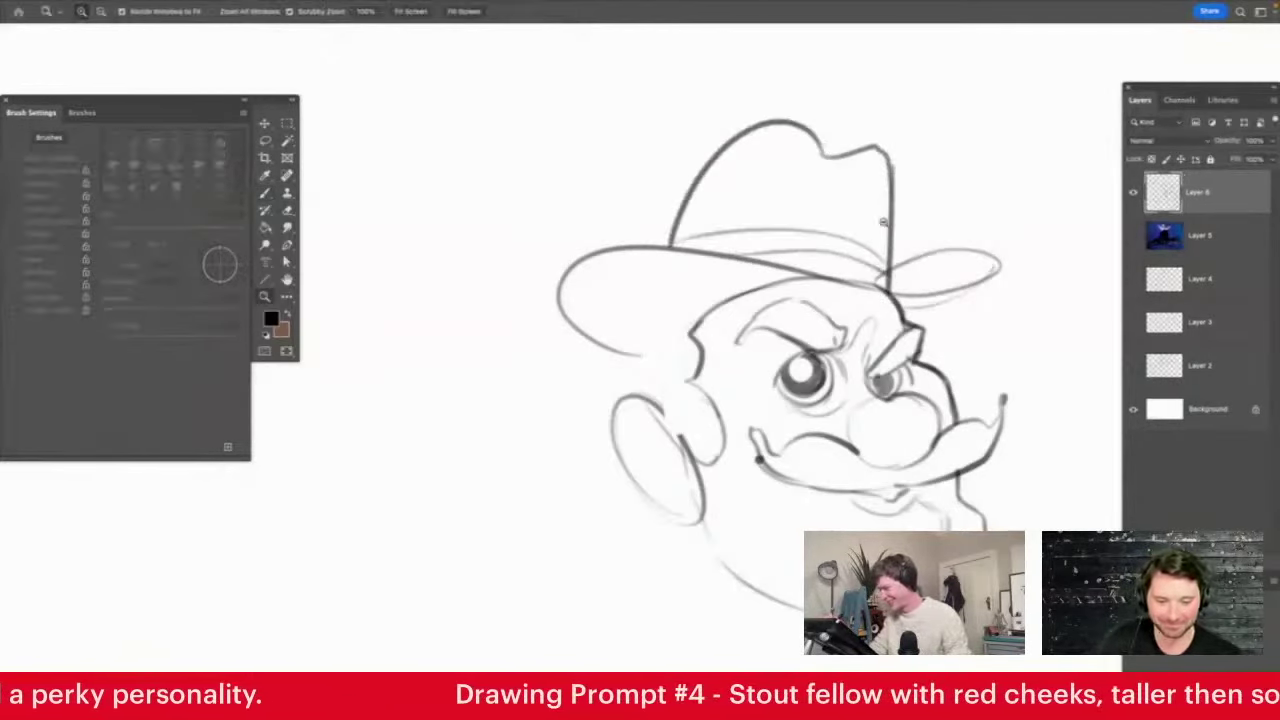
mouse_move(886, 220)
mouse_down()
mouse_move(888, 318)
mouse_move(855, 209)
mouse_up()
key(b)
mouse_move(664, 266)
mouse_down()
mouse_move(663, 197)
mouse_move(662, 268)
mouse_up()
drag(658, 215, 690, 222)
Sketch the stout body beneath the head with a shoulder, curved back, rounded belly and the outline of a raised thigh
key(z)
drag(853, 220, 930, 336)
click(930, 336)
key(b)
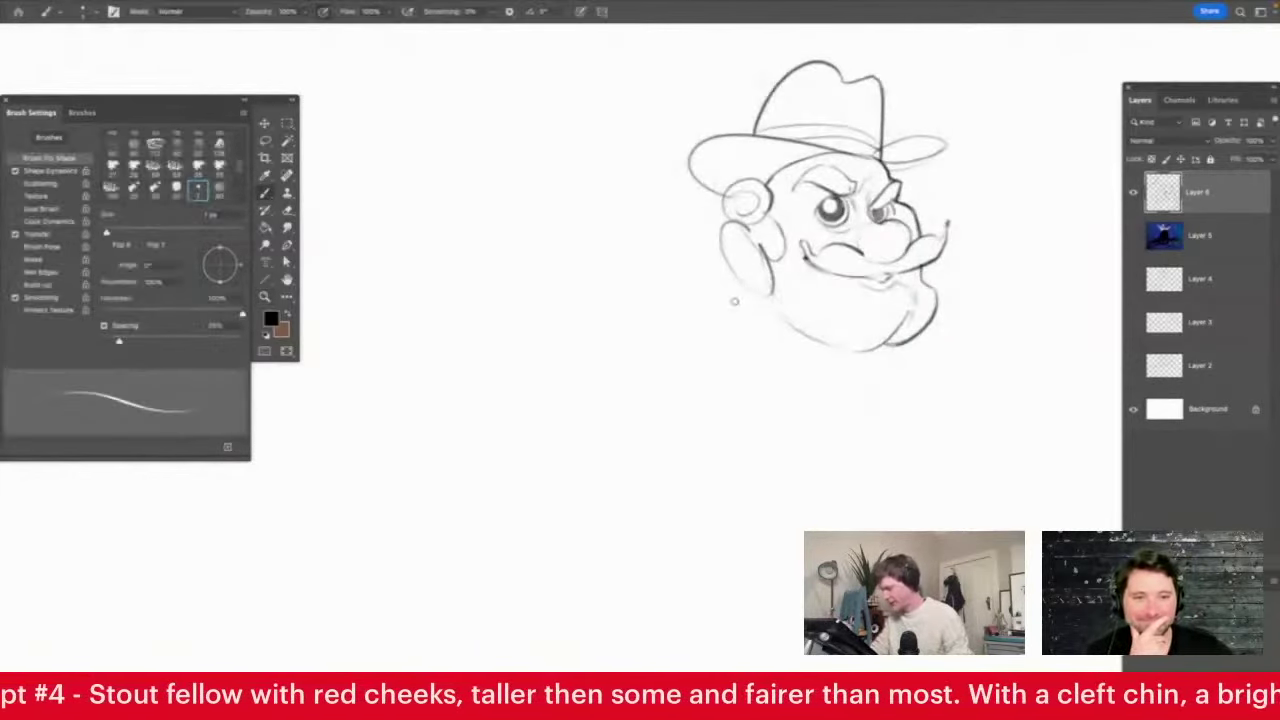
drag(712, 294, 757, 508)
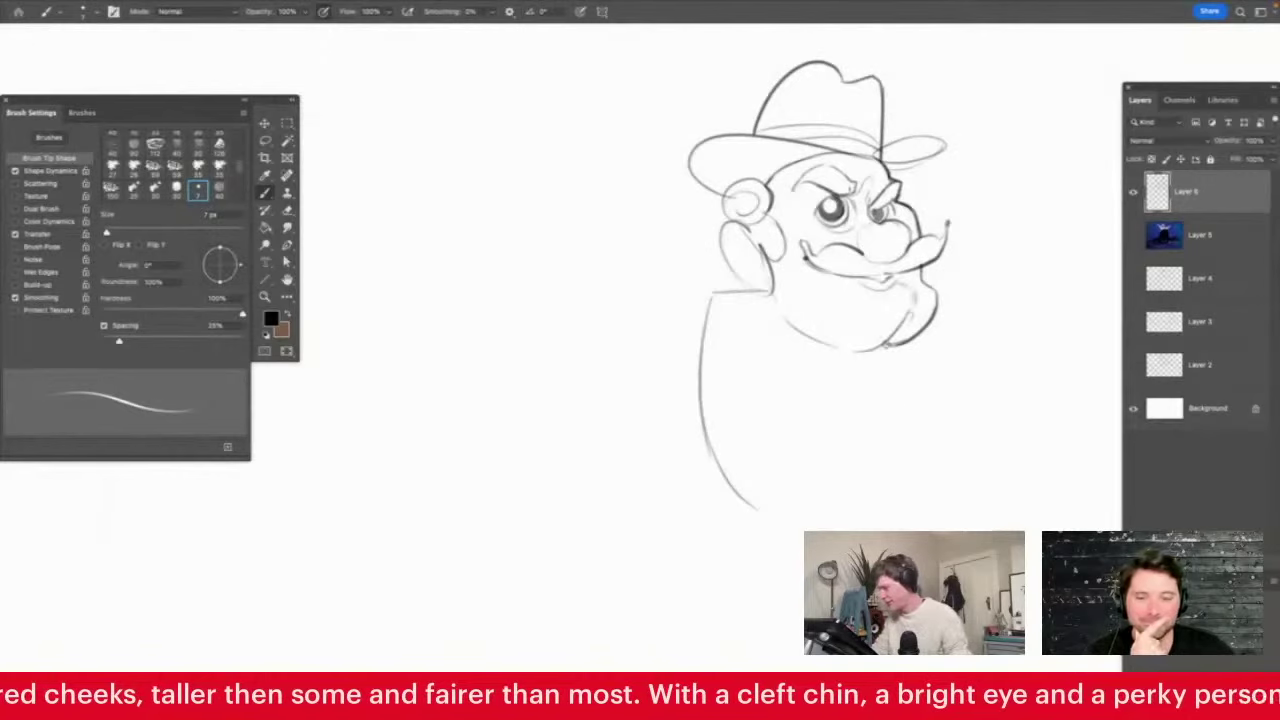
mouse_move(886, 345)
mouse_down()
mouse_move(920, 420)
mouse_move(918, 478)
mouse_up()
drag(727, 483, 796, 585)
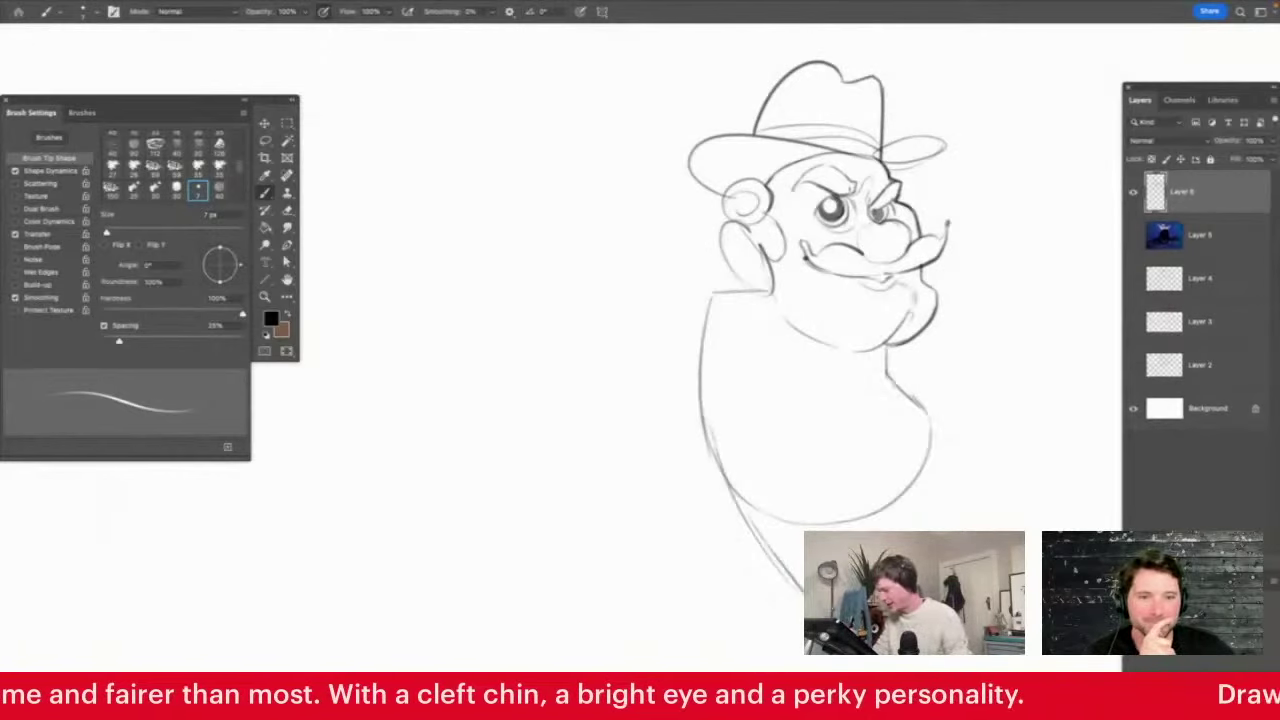
mouse_move(928, 419)
mouse_down()
mouse_move(1015, 468)
mouse_move(1017, 528)
mouse_up()
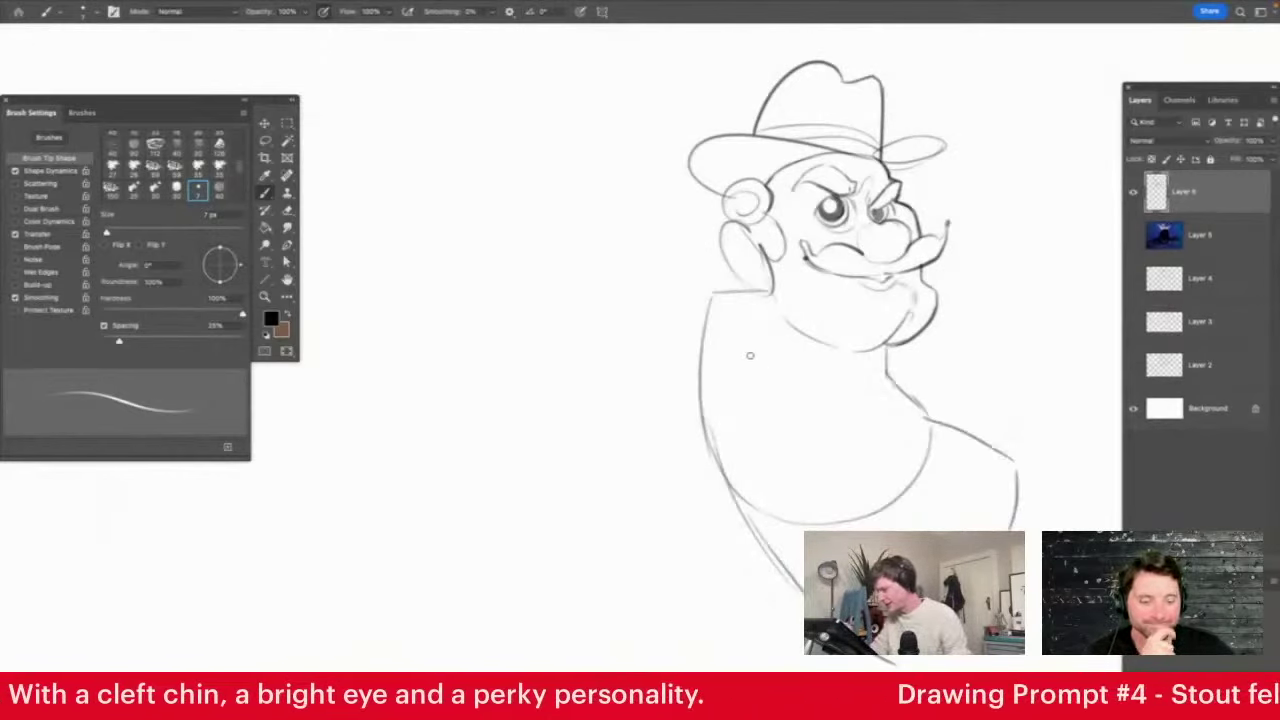
Draw the near arm bent across the belly with its hand and fingers, and the waist and shirt lines around it
mouse_move(710, 296)
mouse_down()
mouse_move(696, 404)
mouse_move(679, 410)
mouse_move(782, 440)
mouse_up()
mouse_move(712, 379)
mouse_down()
mouse_move(818, 410)
mouse_move(856, 459)
mouse_up()
drag(834, 400, 903, 383)
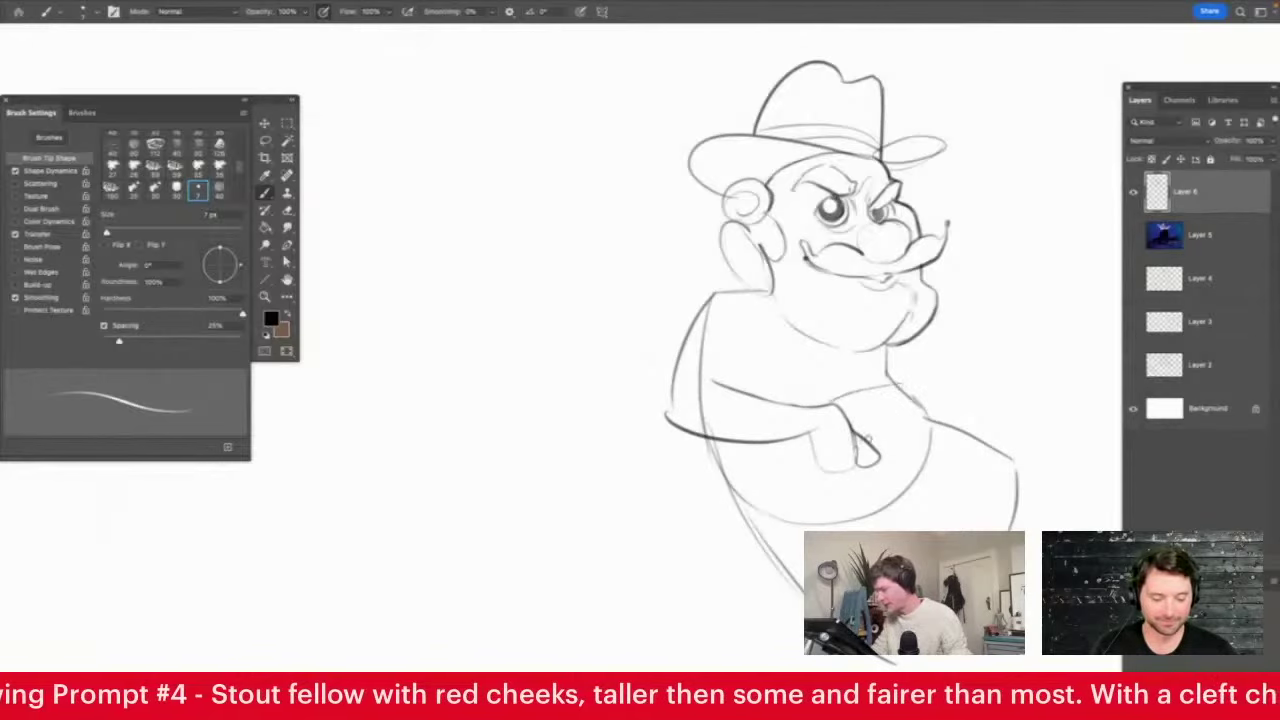
drag(868, 440, 929, 424)
drag(738, 494, 826, 458)
mouse_move(866, 390)
mouse_down()
mouse_move(875, 434)
mouse_move(836, 422)
mouse_up()
mouse_move(775, 451)
mouse_down()
mouse_move(814, 477)
mouse_move(824, 504)
mouse_up()
Draw a straight vertical cane under the hand and erase the leg line crossing inside it
key(z)
drag(863, 305, 876, 513)
click(876, 513)
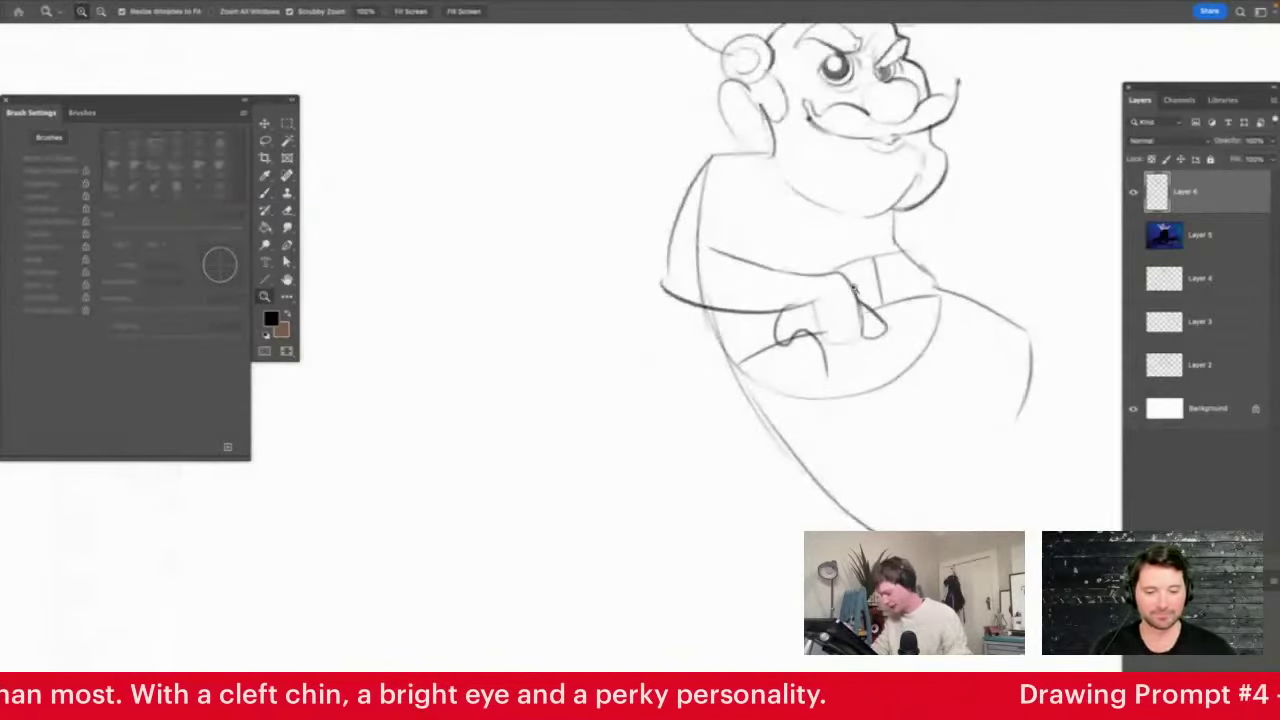
key(b)
mouse_move(848, 340)
mouse_down()
mouse_move(849, 526)
mouse_move(826, 356)
mouse_up()
key(e)
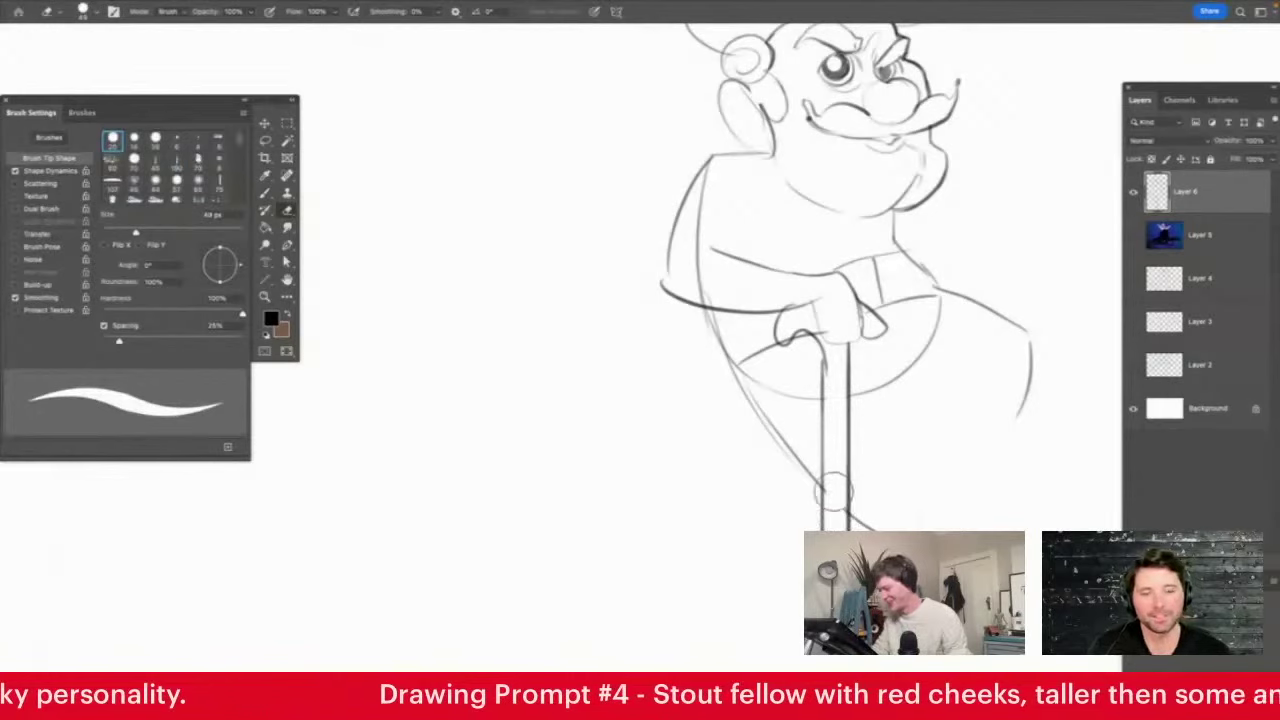
key(b)
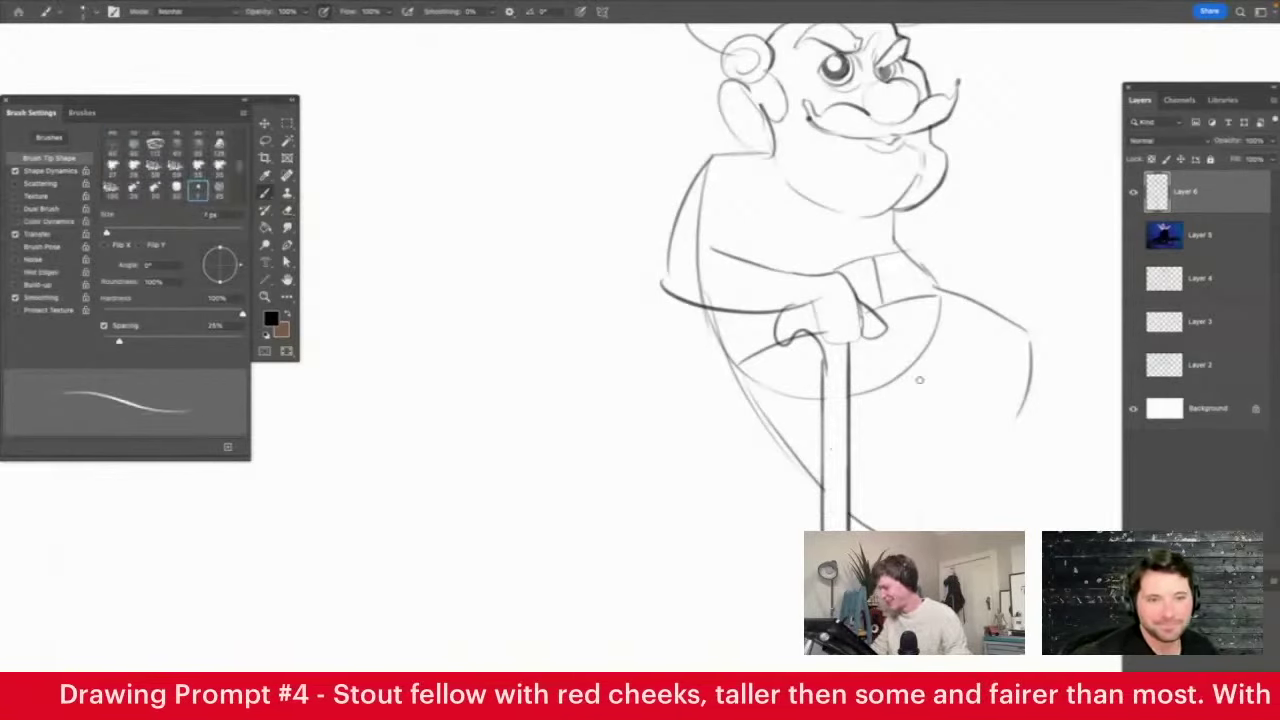
Draw the flared coat hem around the cane and the far sleeve's wide cuff, and clean up the overlapping line
mouse_move(884, 329)
mouse_down()
mouse_move(949, 361)
mouse_move(955, 284)
mouse_move(882, 340)
mouse_move(882, 405)
mouse_move(800, 400)
mouse_move(740, 365)
mouse_up()
key(e)
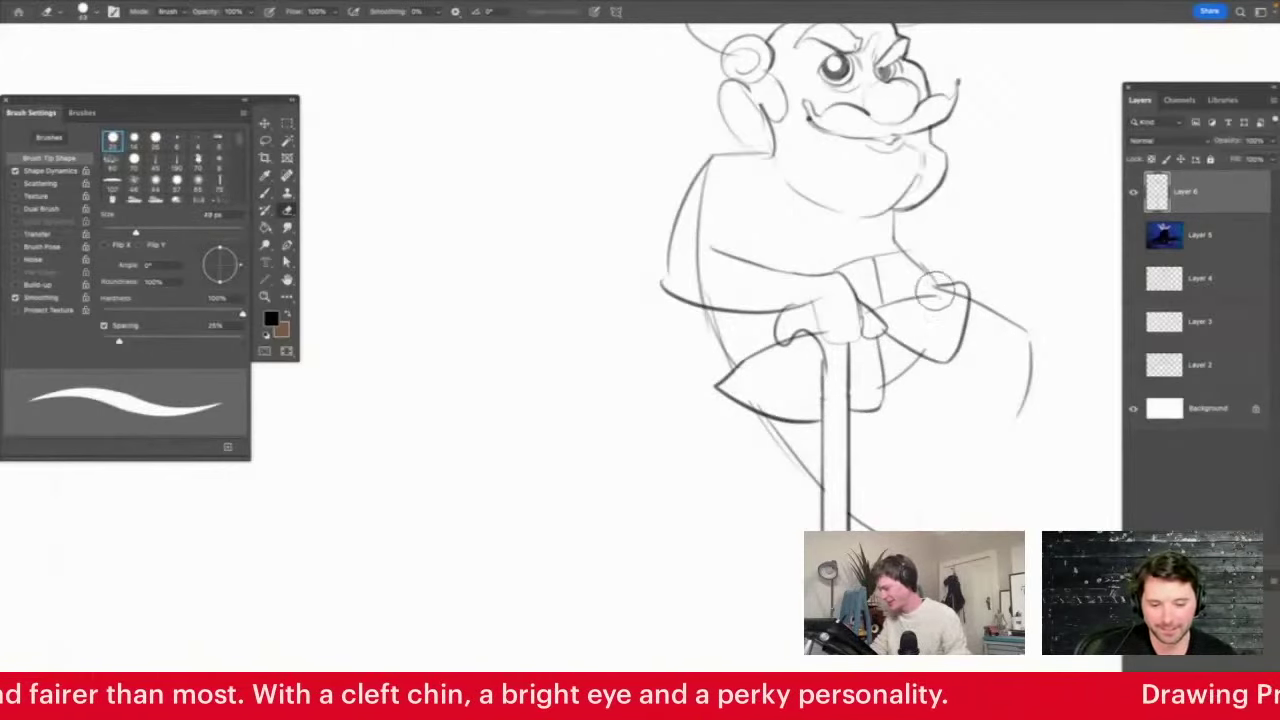
key(b)
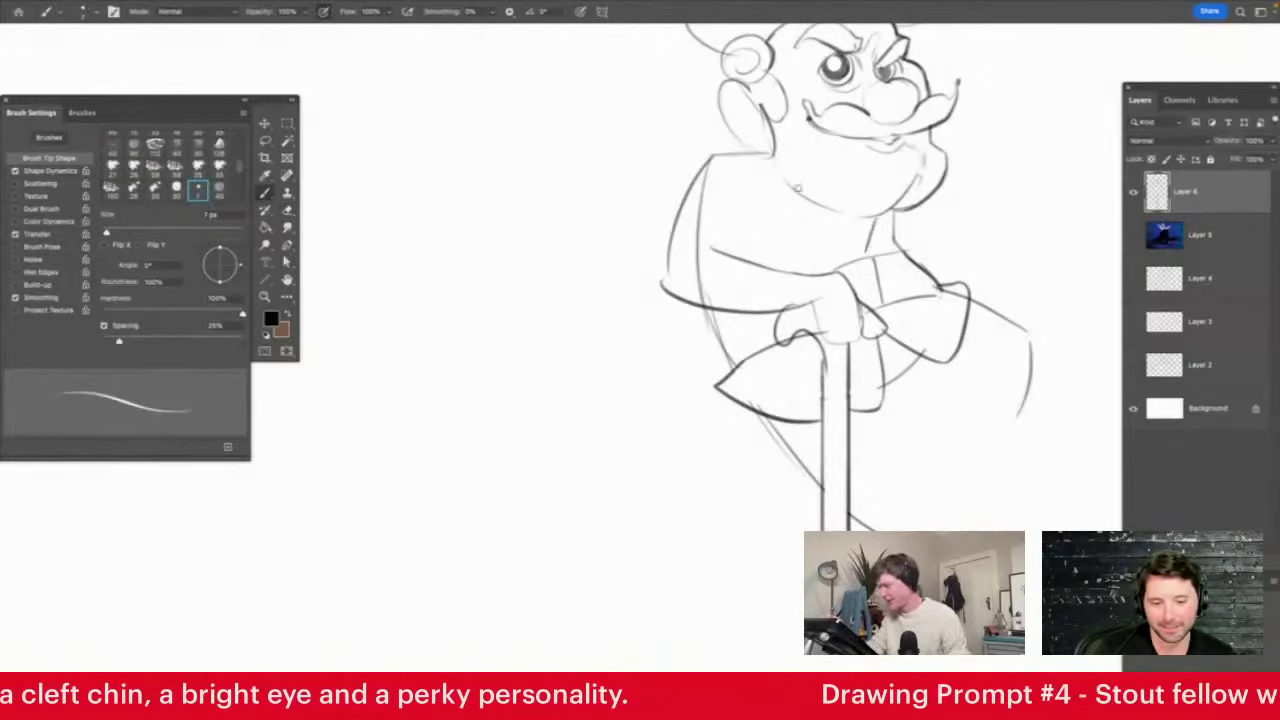
Draw the coat's V-shaped lapels and shirt collar lines meeting beneath the chin
drag(790, 184, 862, 262)
drag(838, 210, 866, 248)
mouse_move(892, 206)
mouse_down()
mouse_move(866, 256)
mouse_move(820, 272)
mouse_move(880, 247)
mouse_up()
Erase the torso line crossing the near forearm, then draw a wide sleeve cuff with two small buttons
key(z)
key(e)
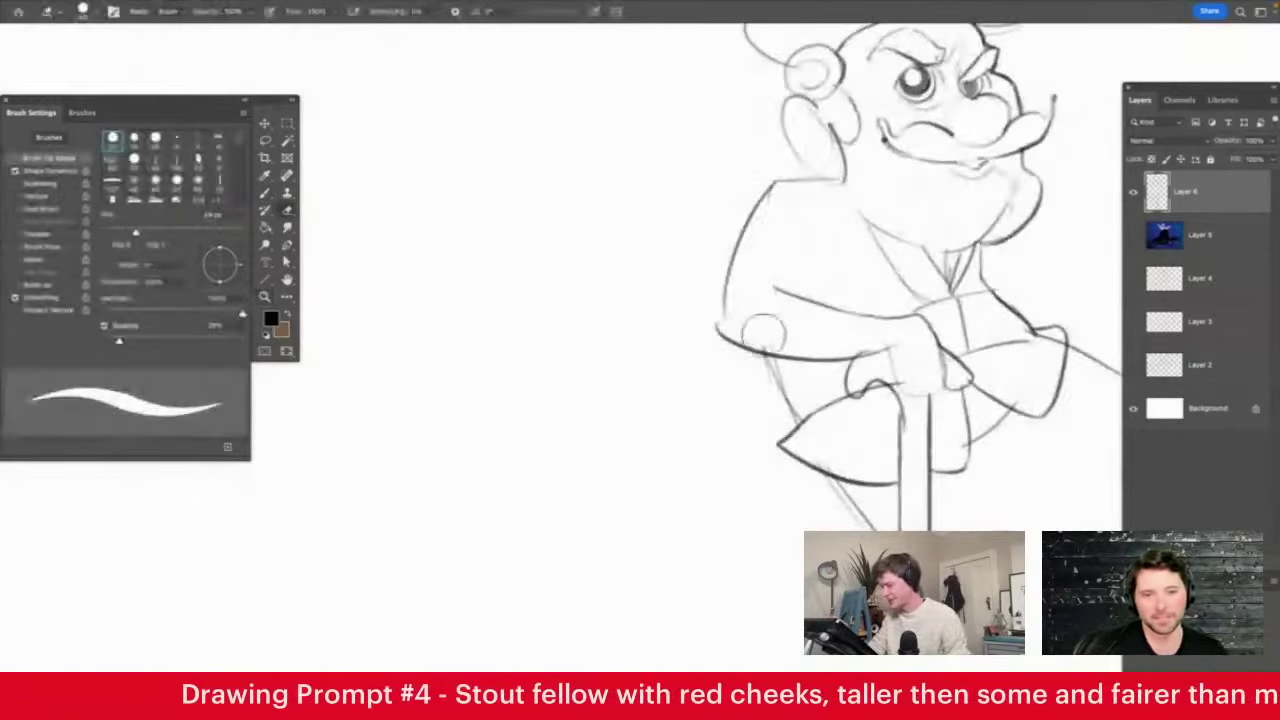
key(b)
mouse_move(886, 318)
mouse_down()
mouse_move(824, 412)
mouse_move(813, 307)
mouse_move(823, 379)
mouse_move(857, 384)
mouse_move(823, 399)
mouse_move(826, 388)
mouse_up()
key(e)
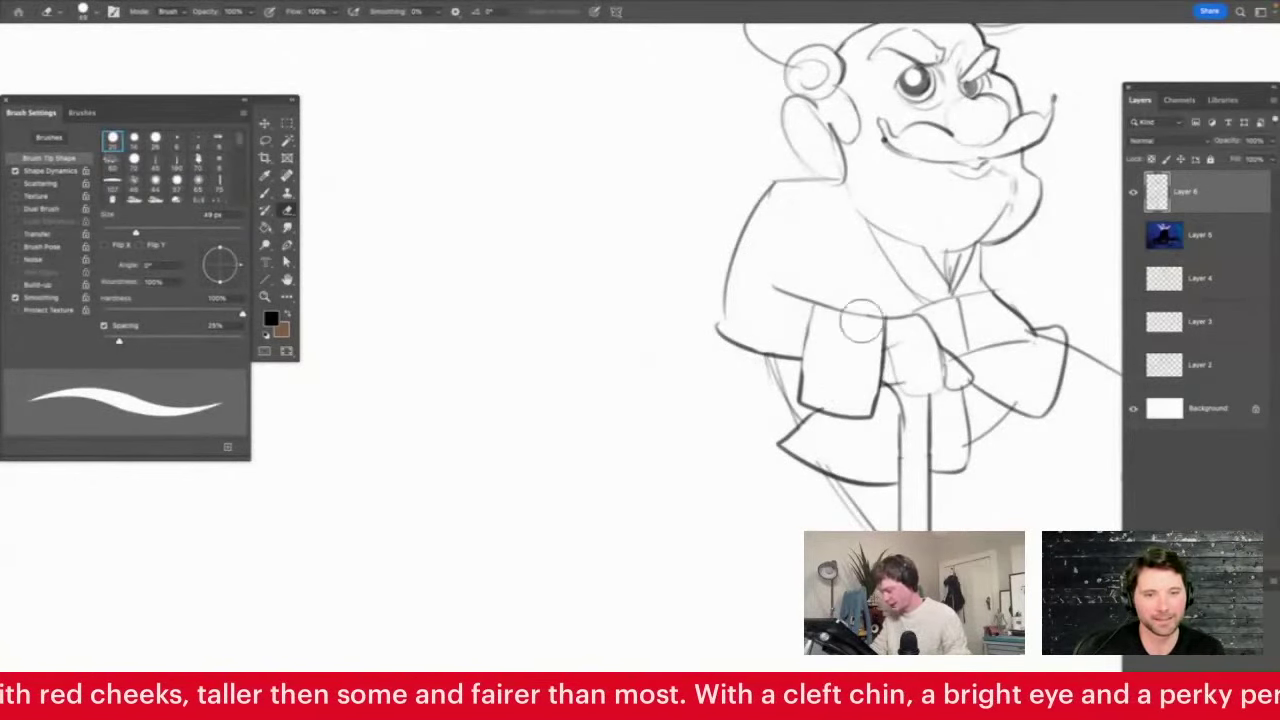
key(b)
drag(818, 300, 868, 328)
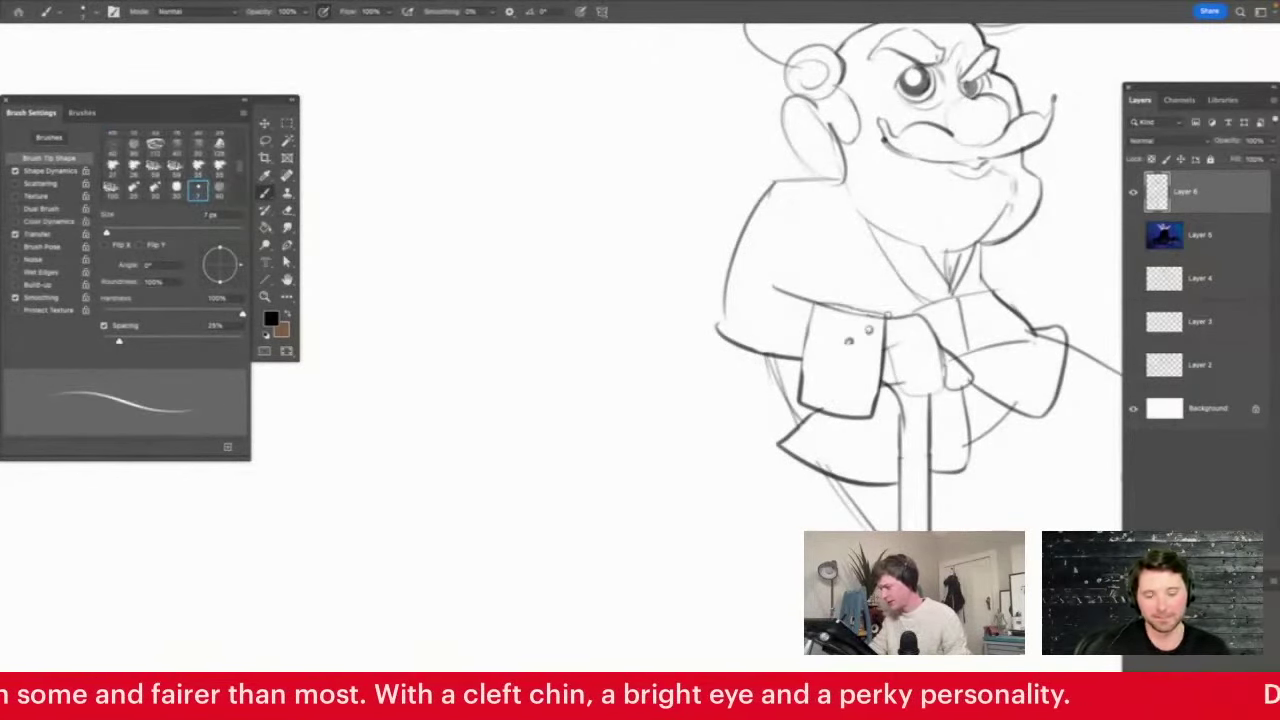
Add elbow folds and an armhole seam to the near sleeve, and darken its shoulder and outer arm outline
drag(804, 292, 757, 270)
mouse_move(730, 289)
mouse_down()
mouse_move(773, 260)
mouse_move(811, 298)
mouse_up()
mouse_move(776, 185)
mouse_down()
mouse_move(821, 197)
mouse_move(812, 296)
mouse_up()
drag(766, 186, 718, 334)
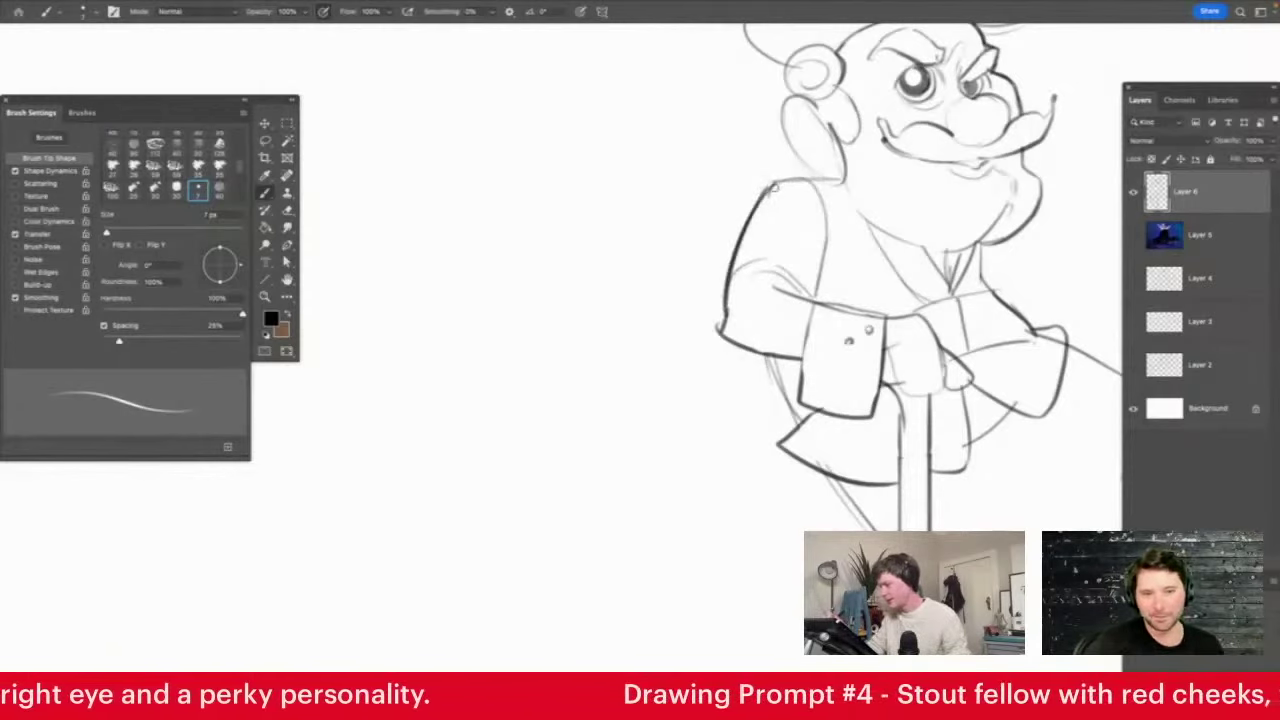
mouse_move(774, 187)
mouse_down()
mouse_move(831, 178)
mouse_move(907, 279)
mouse_move(825, 290)
mouse_up()
Draw the far shoulder and bent arm beside the chin, joining the forearm to its cuff
key(z)
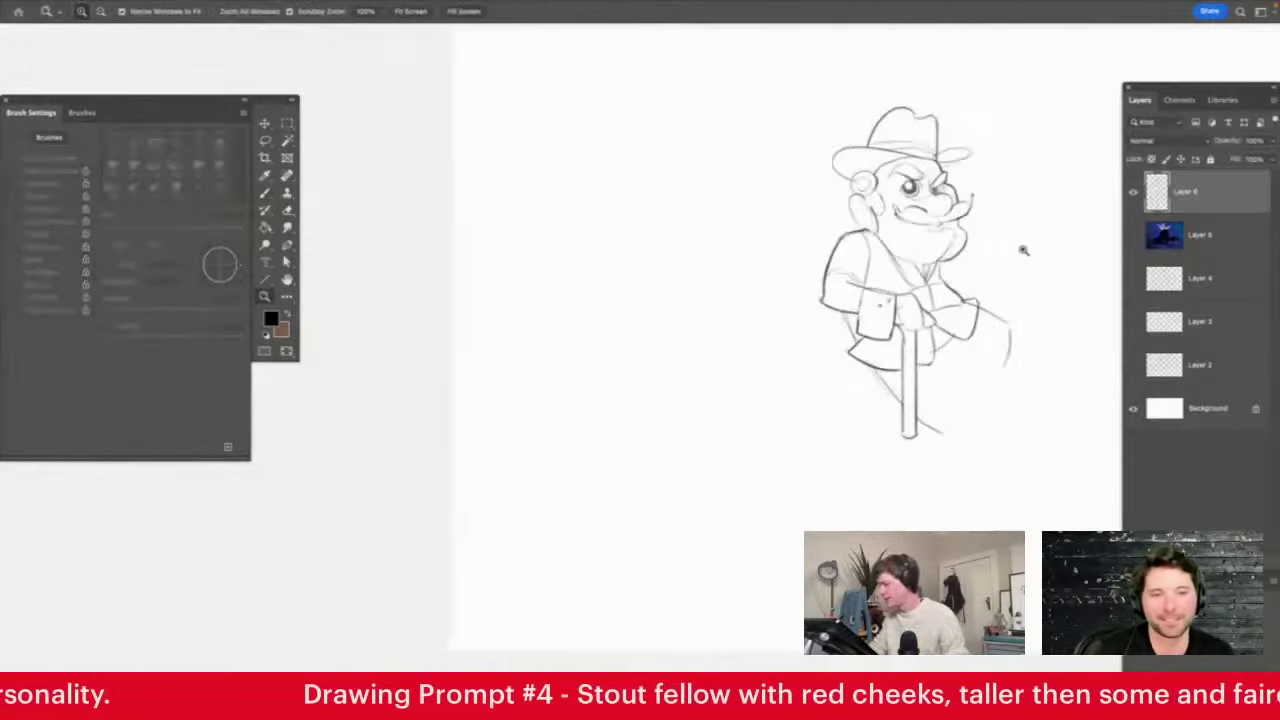
click(1023, 250)
key(b)
mouse_move(926, 209)
mouse_down()
mouse_move(973, 217)
mouse_move(941, 338)
mouse_up()
drag(920, 257, 968, 305)
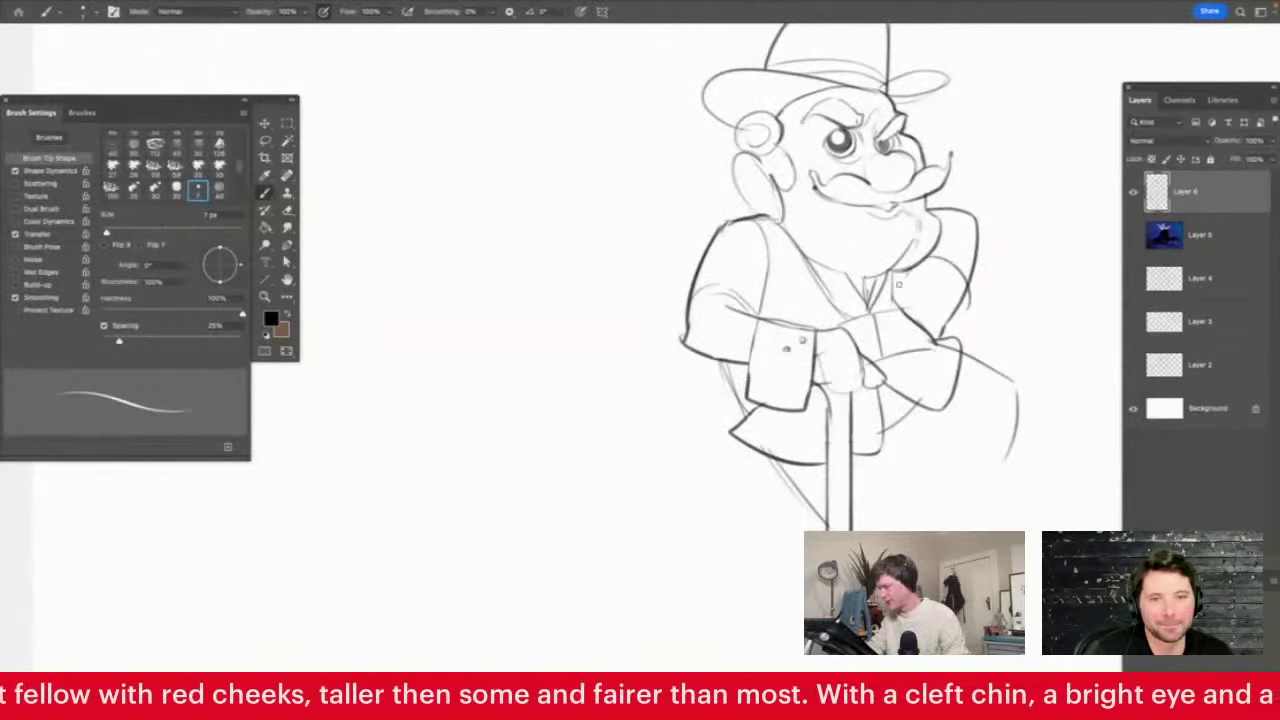
drag(898, 284, 946, 346)
mouse_move(971, 291)
mouse_down()
mouse_move(937, 322)
mouse_move(957, 295)
mouse_move(952, 262)
mouse_move(1031, 322)
mouse_up()
key(e)
Draw the front lower leg from beneath the coat hem down to the ankle
key(z)
key(b)
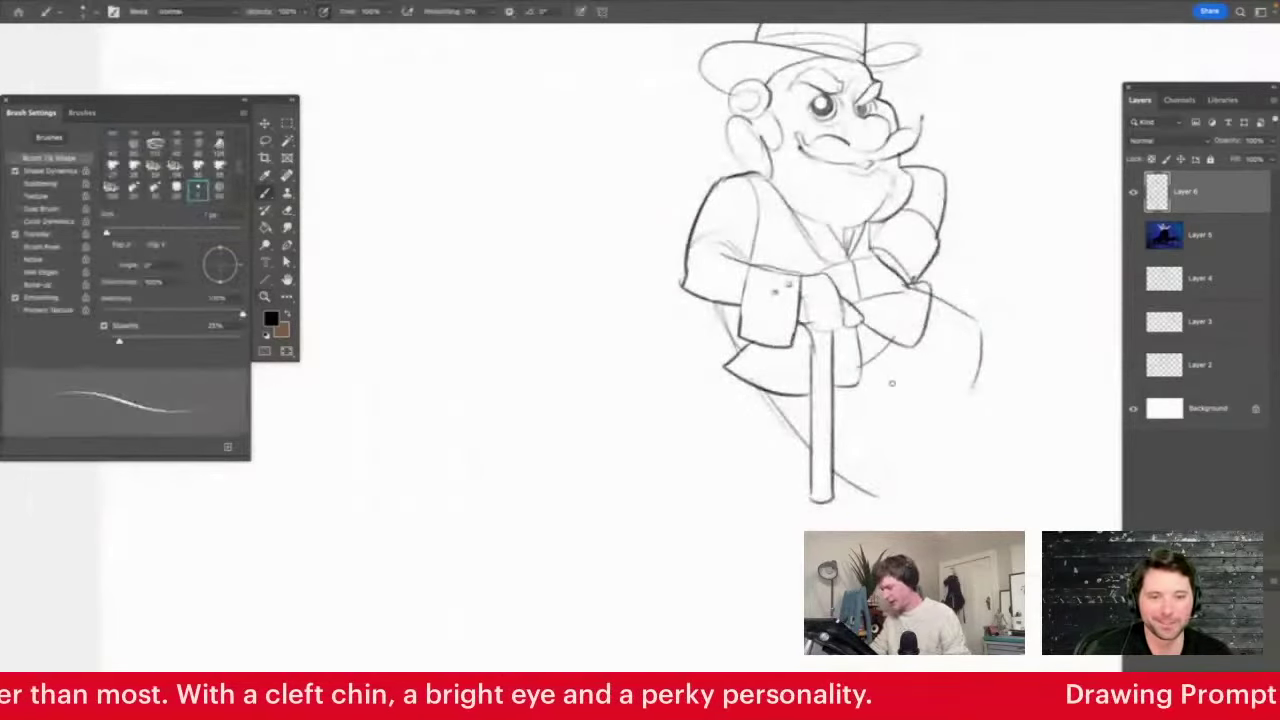
drag(872, 370, 922, 507)
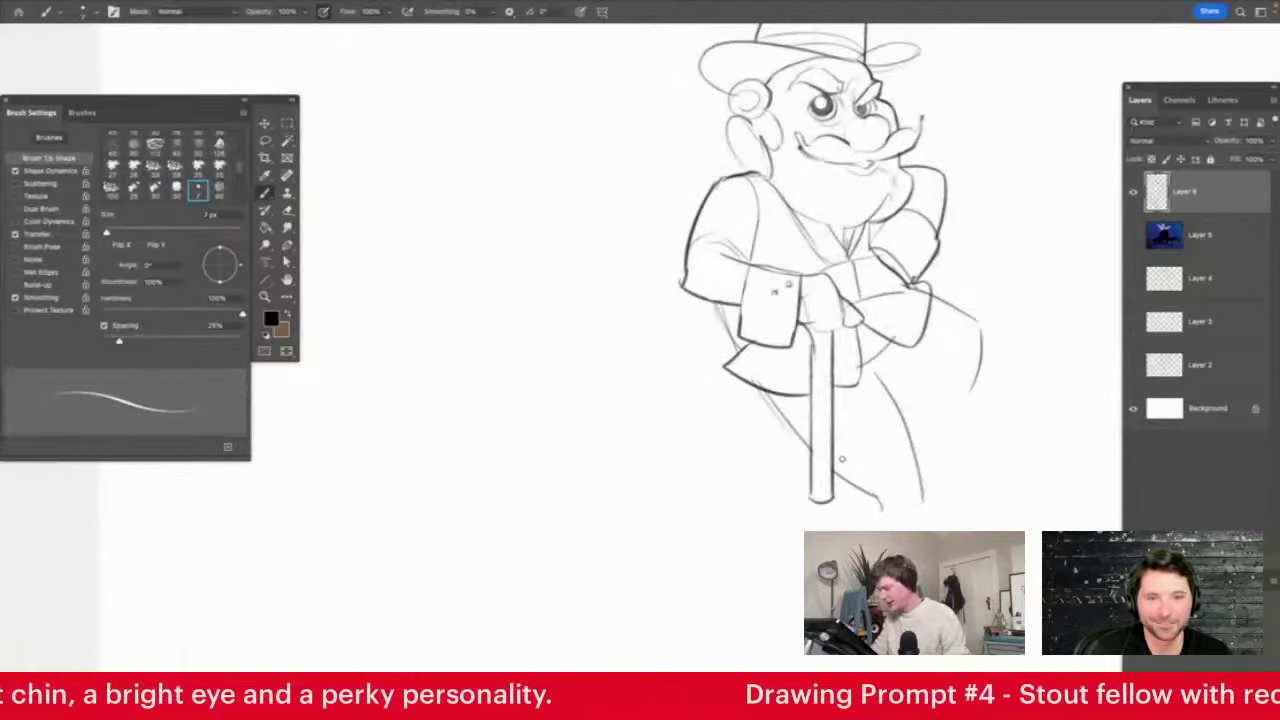
Erase the cane's bottom end and extend both of its sides further down
key(e)
mouse_move(820, 505)
mouse_down()
mouse_move(828, 473)
mouse_move(830, 530)
mouse_up()
key(b)
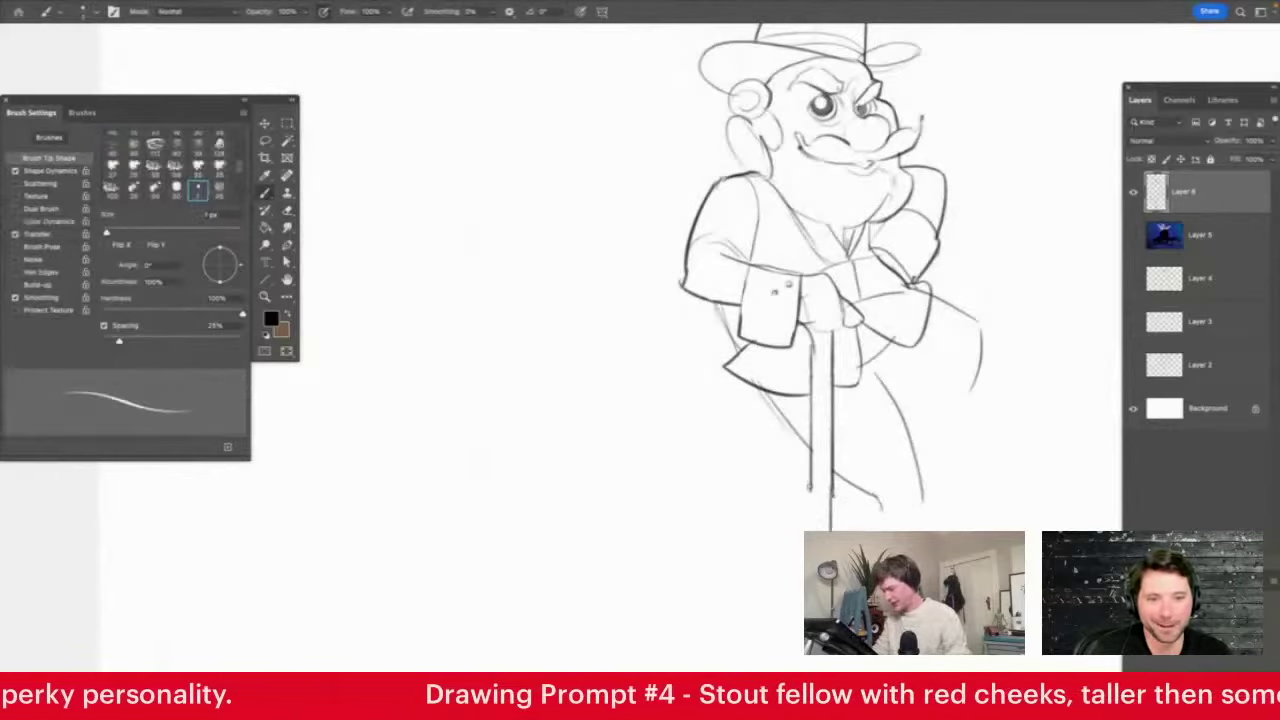
drag(810, 482, 810, 530)
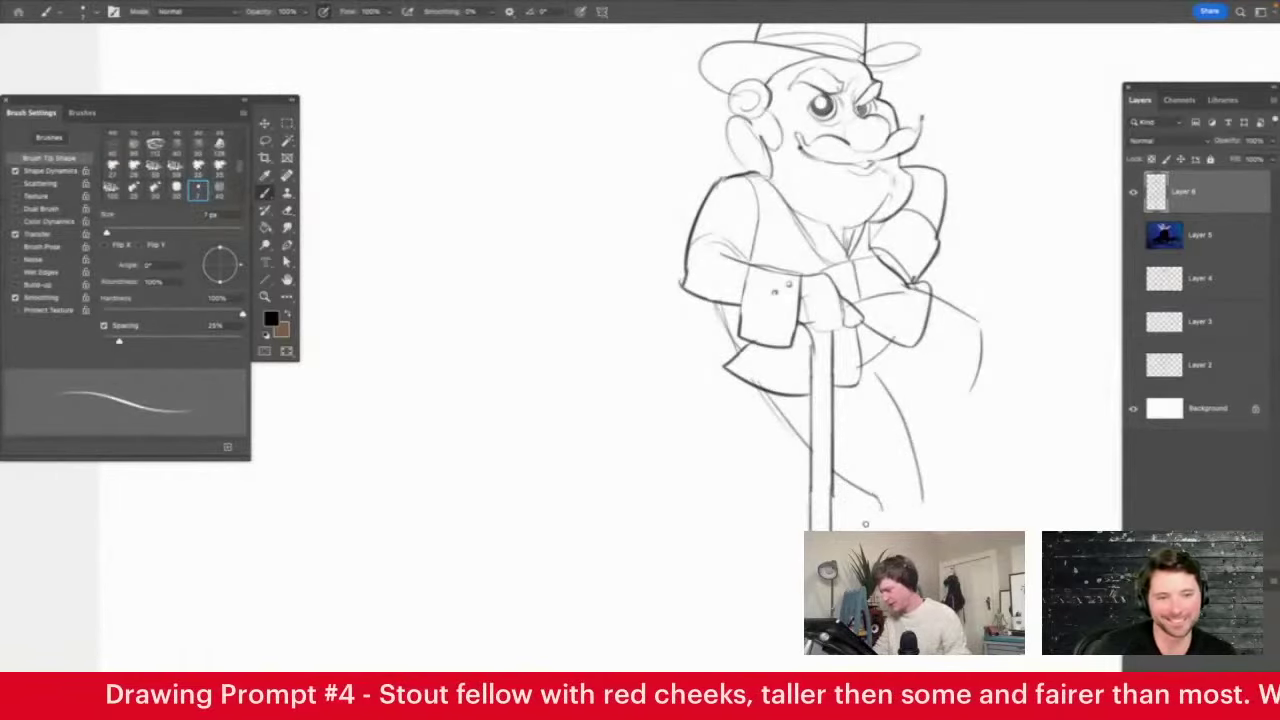
Draw the front leg's trouser cuff and shoe, then add the raised leg's underside and lower leg, cleaning up the knee outline
mouse_move(912, 530)
mouse_down()
mouse_move(934, 498)
mouse_move(889, 496)
mouse_move(872, 512)
mouse_move(898, 517)
mouse_move(872, 514)
mouse_move(852, 532)
mouse_up()
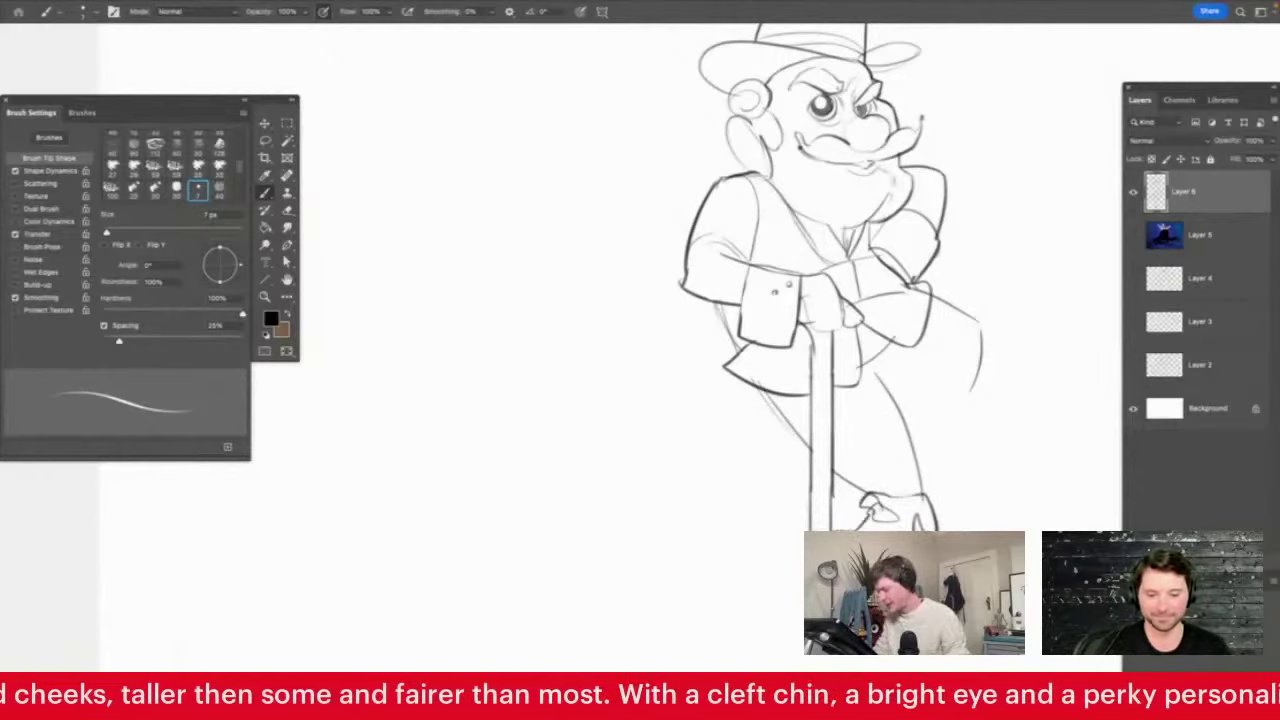
mouse_move(981, 324)
mouse_down()
mouse_move(925, 420)
mouse_move(940, 404)
mouse_move(914, 424)
mouse_move(919, 483)
mouse_up()
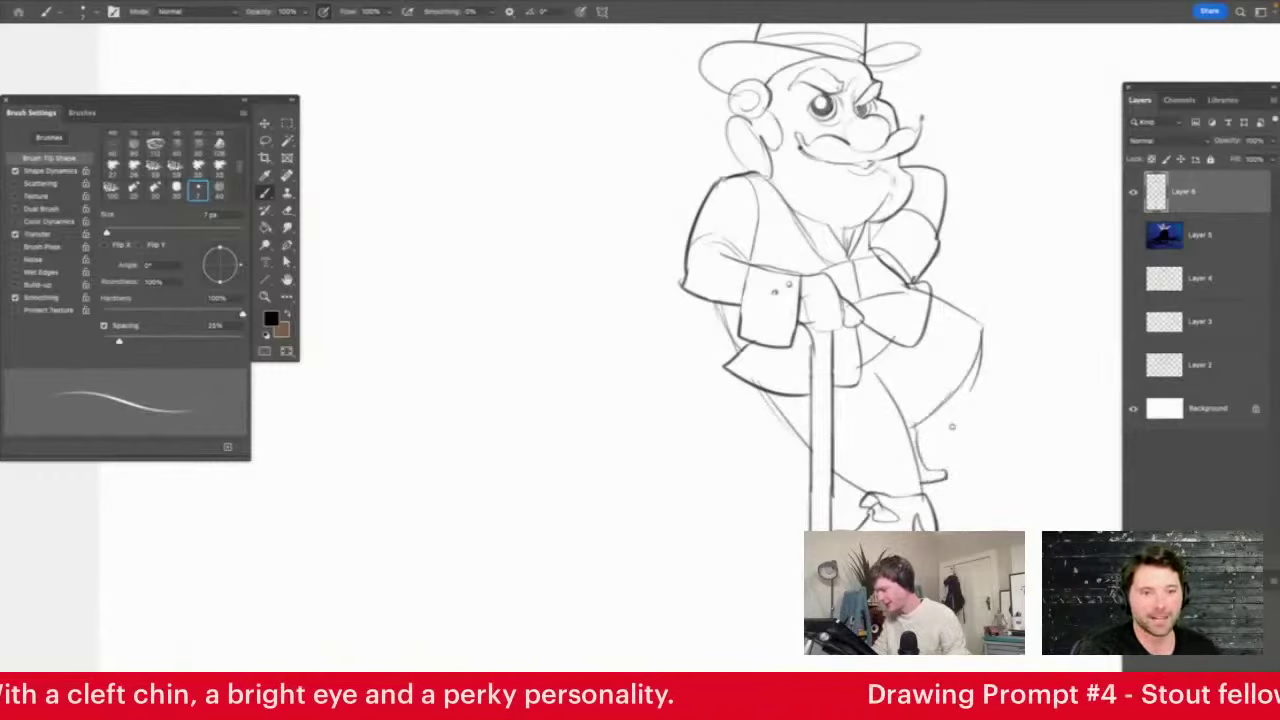
key(e)
drag(989, 394, 995, 334)
key(b)
mouse_move(883, 372)
mouse_down()
mouse_move(935, 358)
mouse_move(919, 386)
mouse_move(907, 365)
mouse_move(904, 408)
mouse_move(919, 441)
mouse_up()
Darken the lower jaw outline beneath the chin where it meets the collar
key(z)
drag(924, 350, 879, 392)
mouse_move(912, 266)
mouse_down()
mouse_move(957, 283)
mouse_move(978, 262)
mouse_move(964, 288)
mouse_up()
key(b)
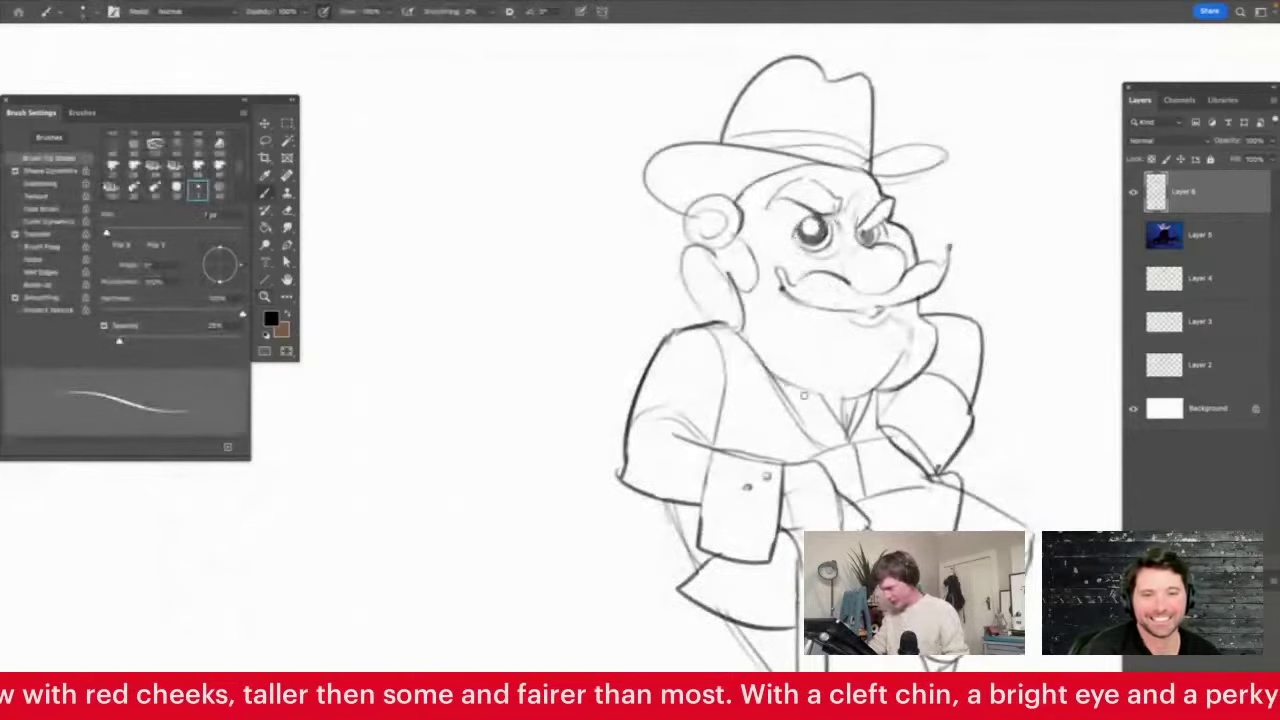
drag(868, 393, 908, 378)
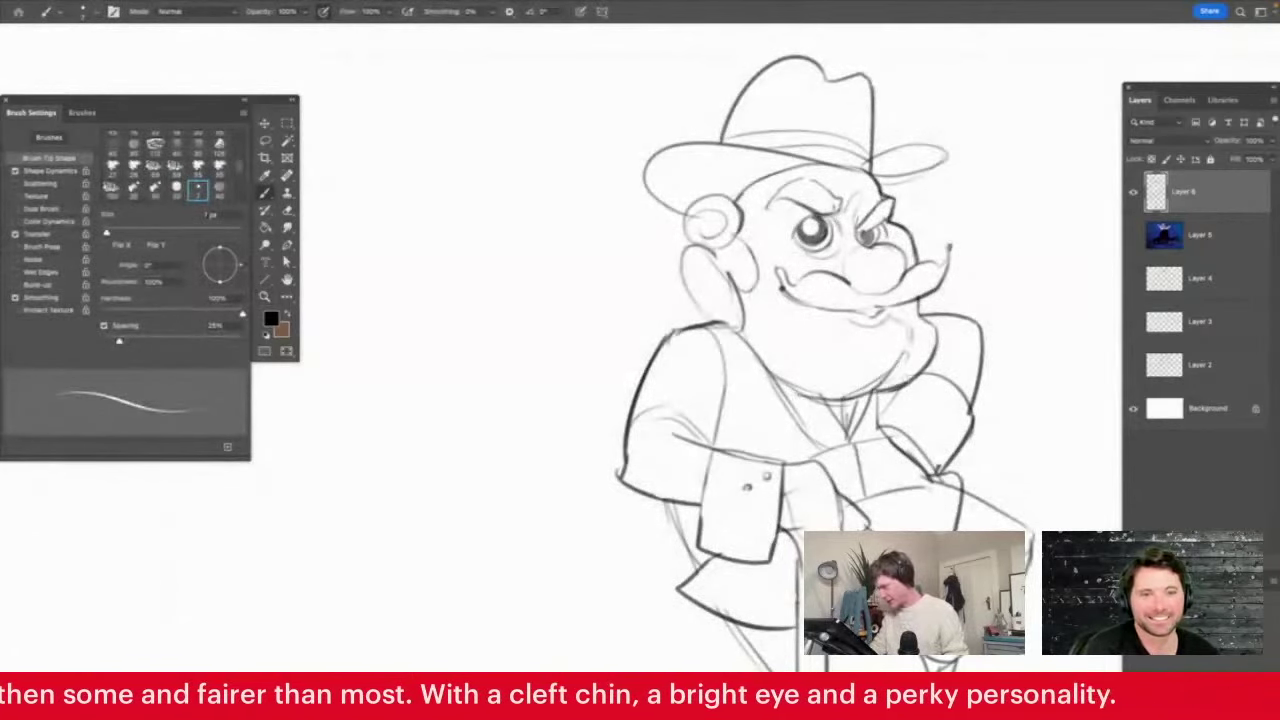
key(z)
drag(903, 272, 880, 278)
drag(983, 310, 940, 272)
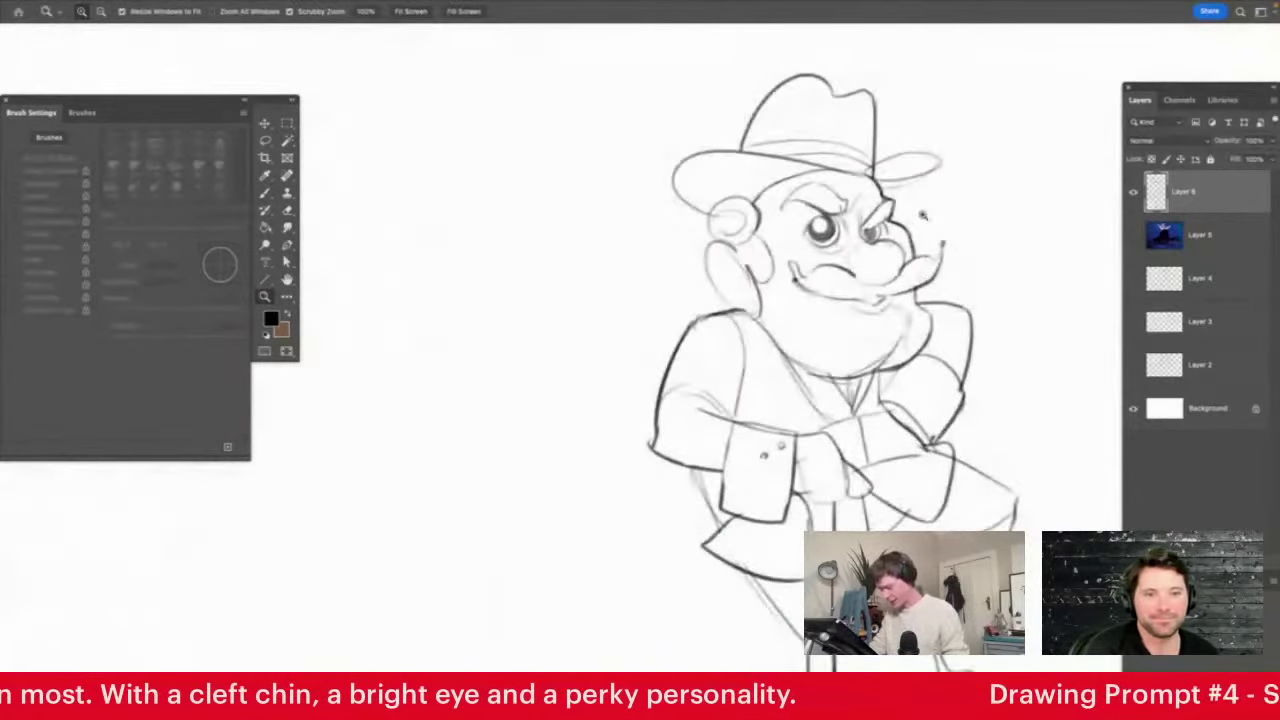
key(b)
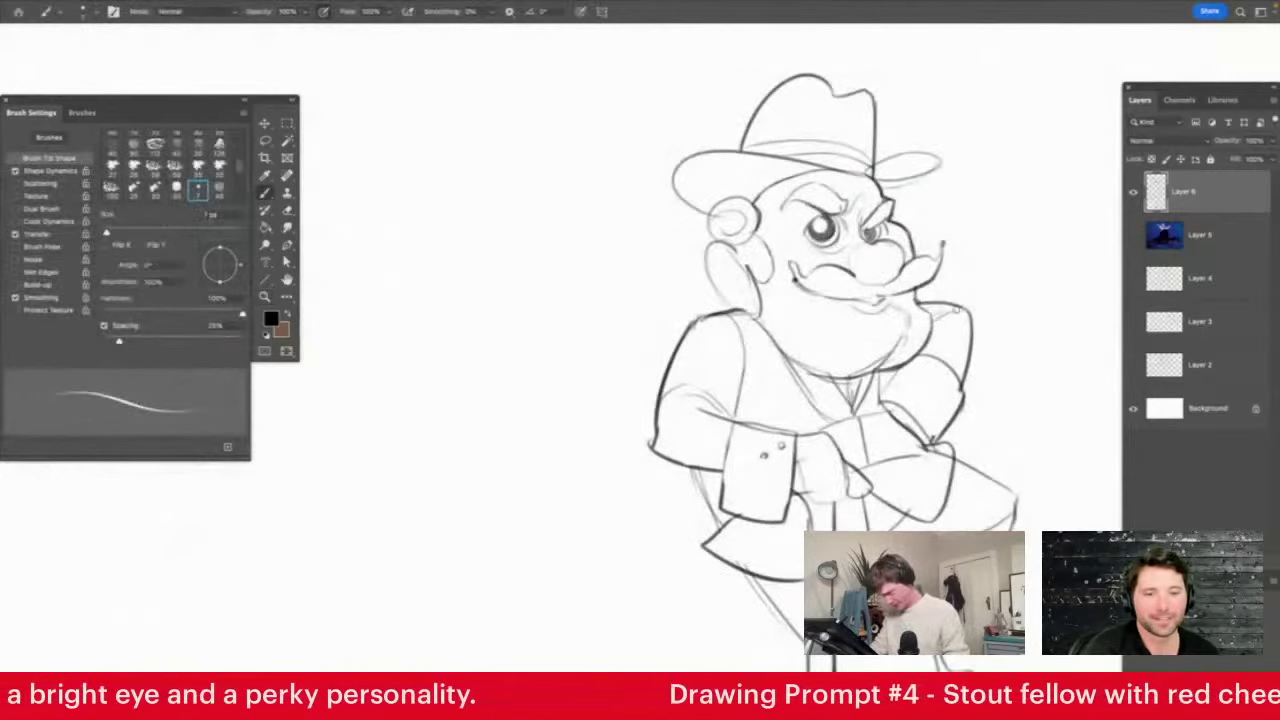
Erase and redraw the fingers of the hand resting on the cane's top
key(z)
drag(930, 342, 908, 346)
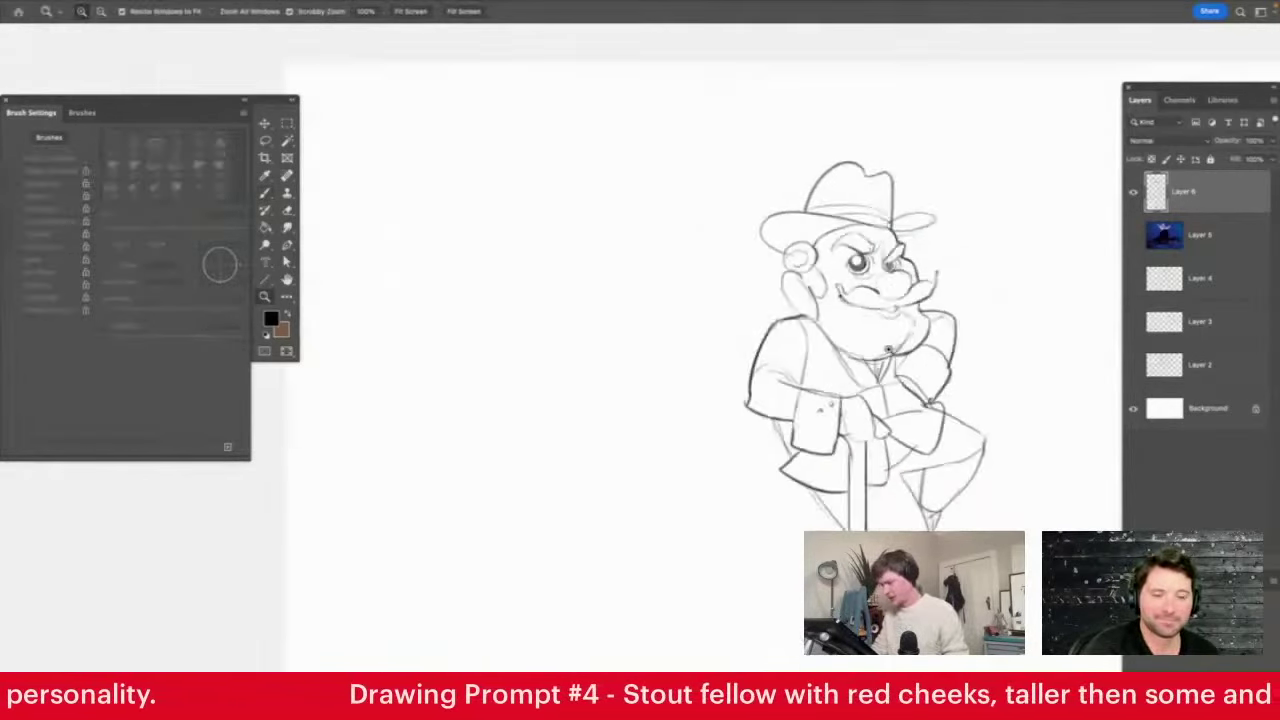
drag(971, 376, 955, 405)
key(e)
mouse_move(856, 404)
mouse_down()
mouse_move(870, 382)
mouse_move(851, 378)
mouse_move(887, 391)
mouse_move(877, 405)
mouse_up()
key(b)
drag(875, 351, 907, 394)
key(z)
drag(902, 340, 881, 352)
click(932, 191)
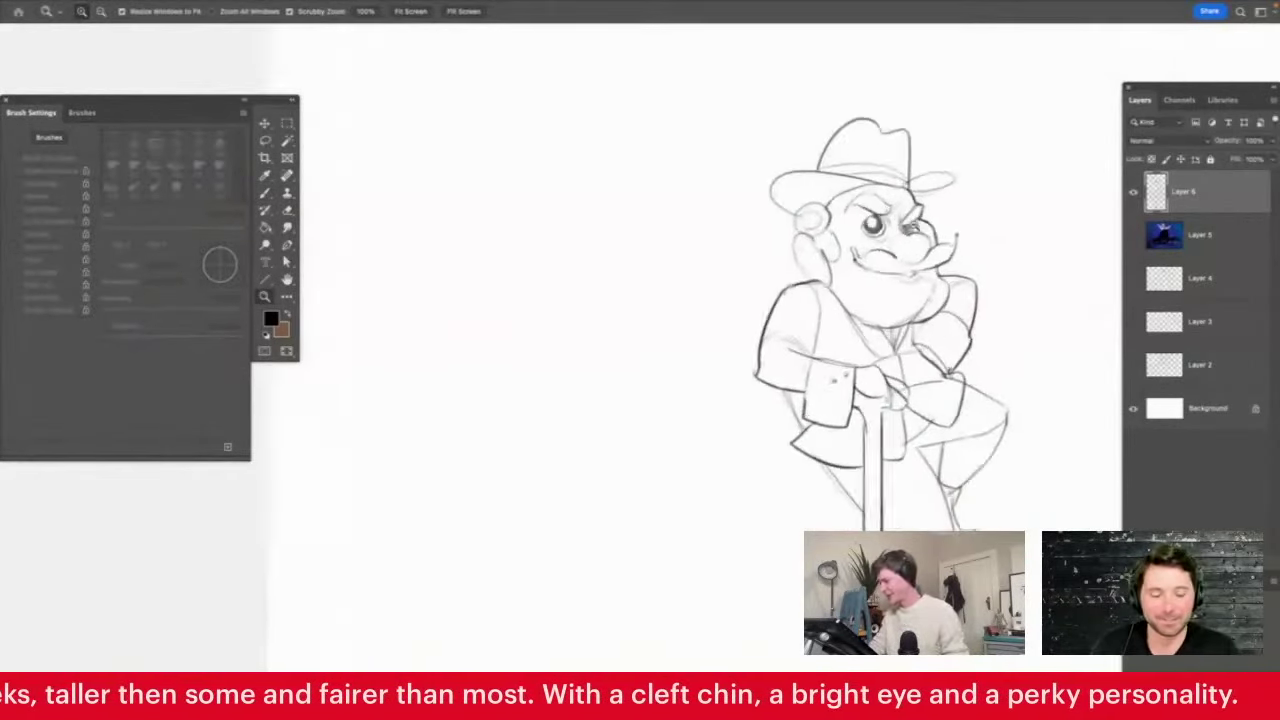
Draw a horizontal ground line extending to both sides of the figure, behind the cane and shoes
key(b)
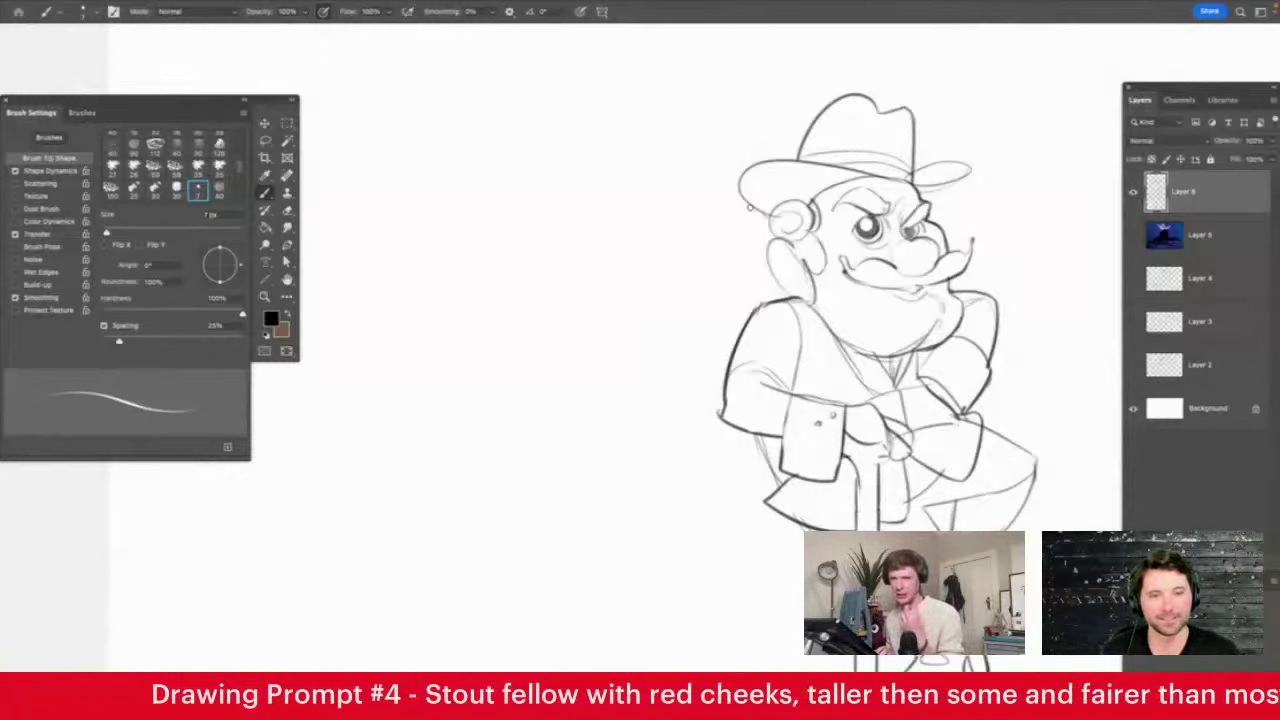
key(z)
drag(828, 268, 804, 276)
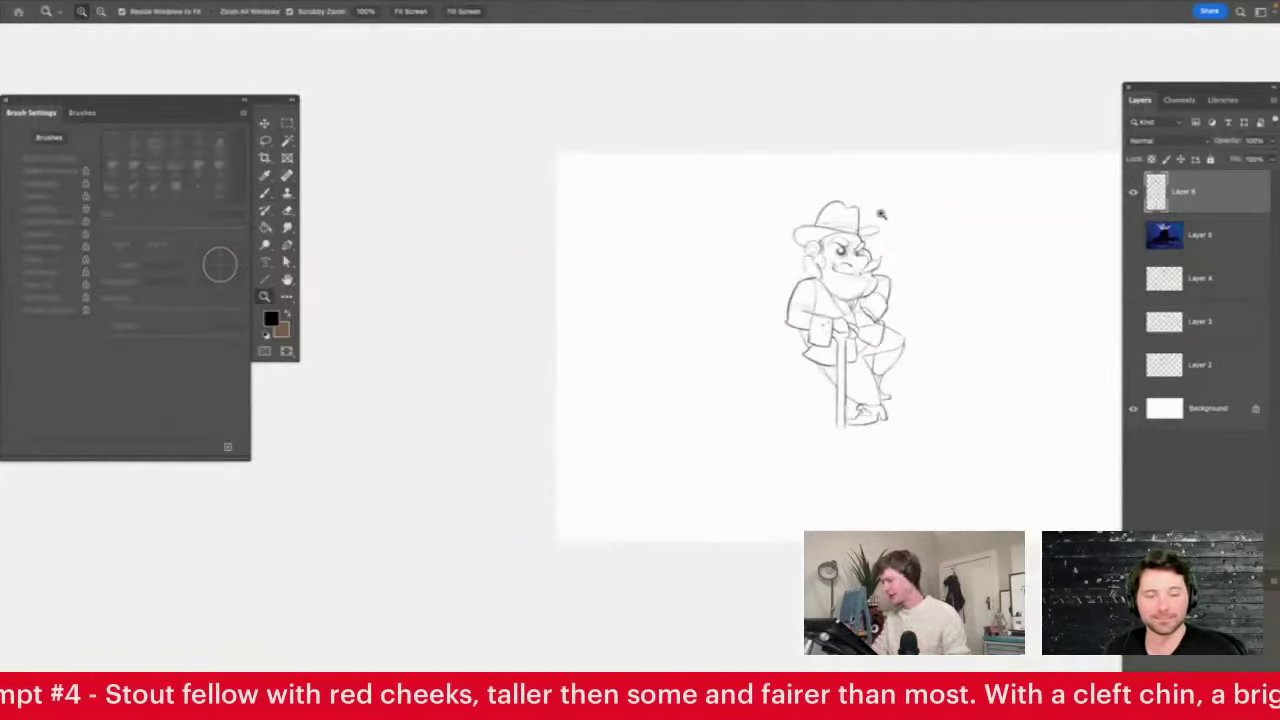
drag(840, 210, 897, 212)
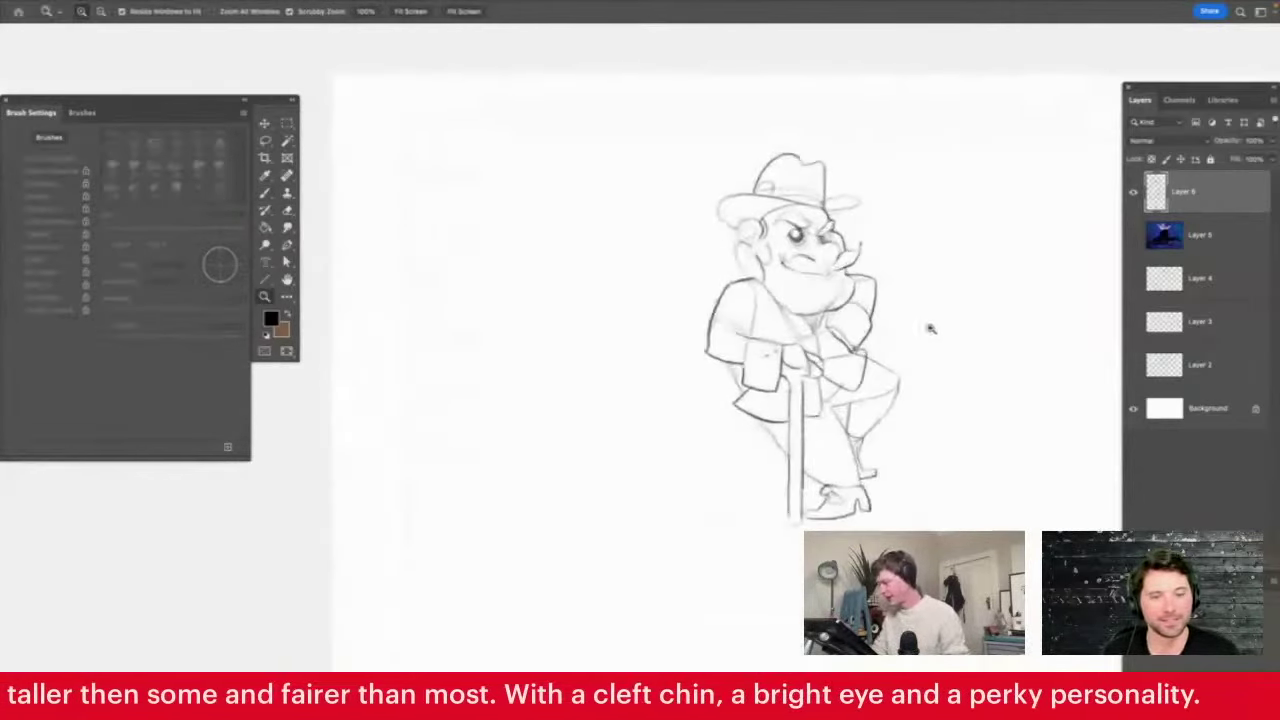
key(b)
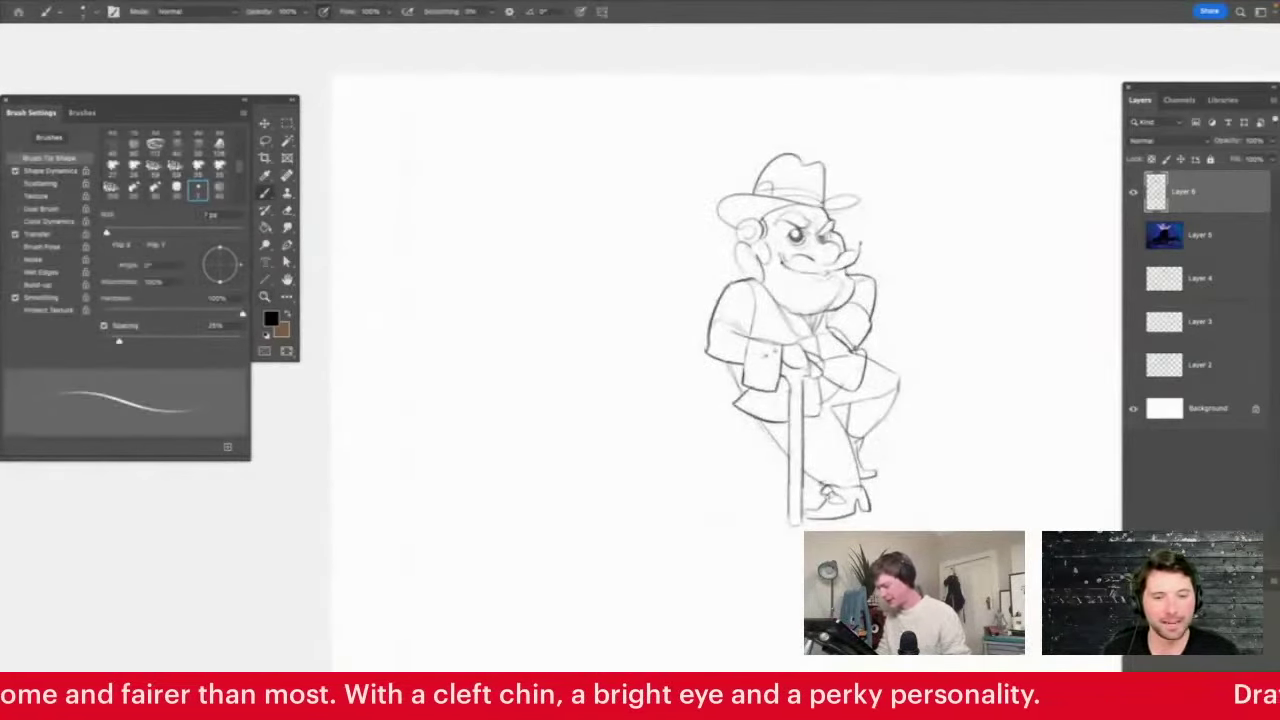
drag(790, 486, 584, 486)
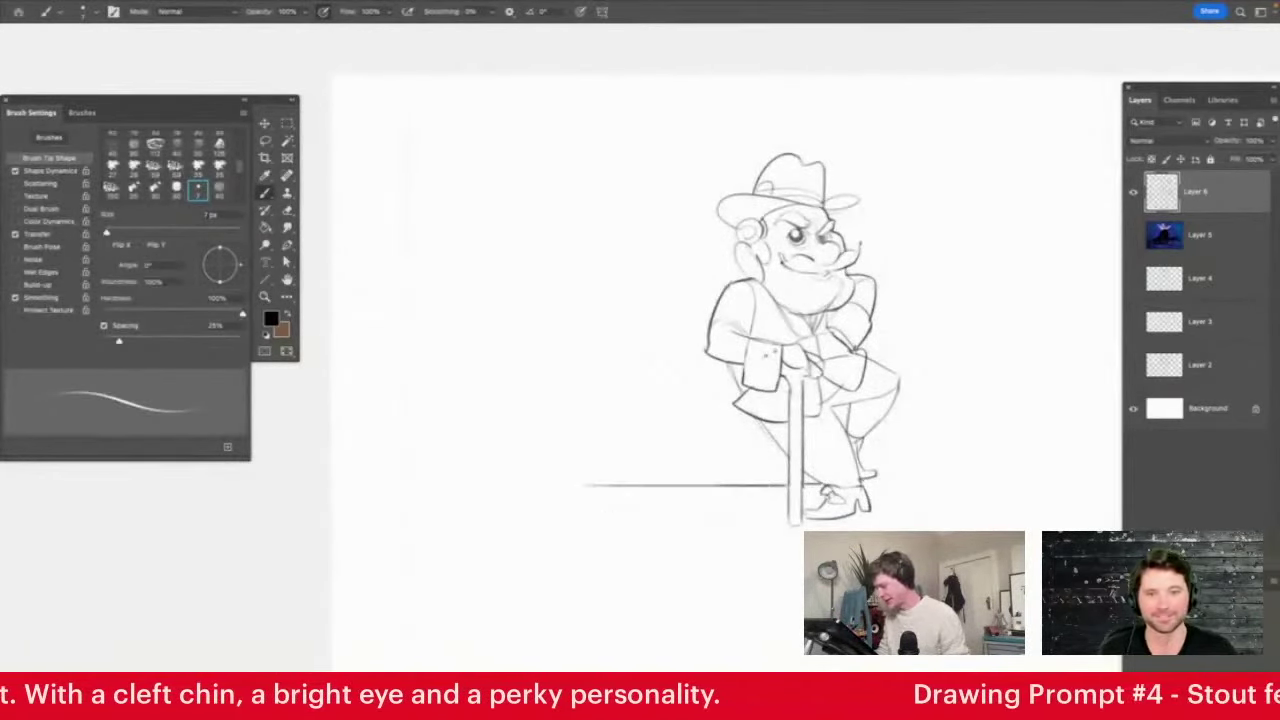
drag(861, 481, 996, 480)
Draw a log lying on the ground behind the fellow as his seat, with a spiral of rings on its round end
key(z)
click(757, 414)
key(b)
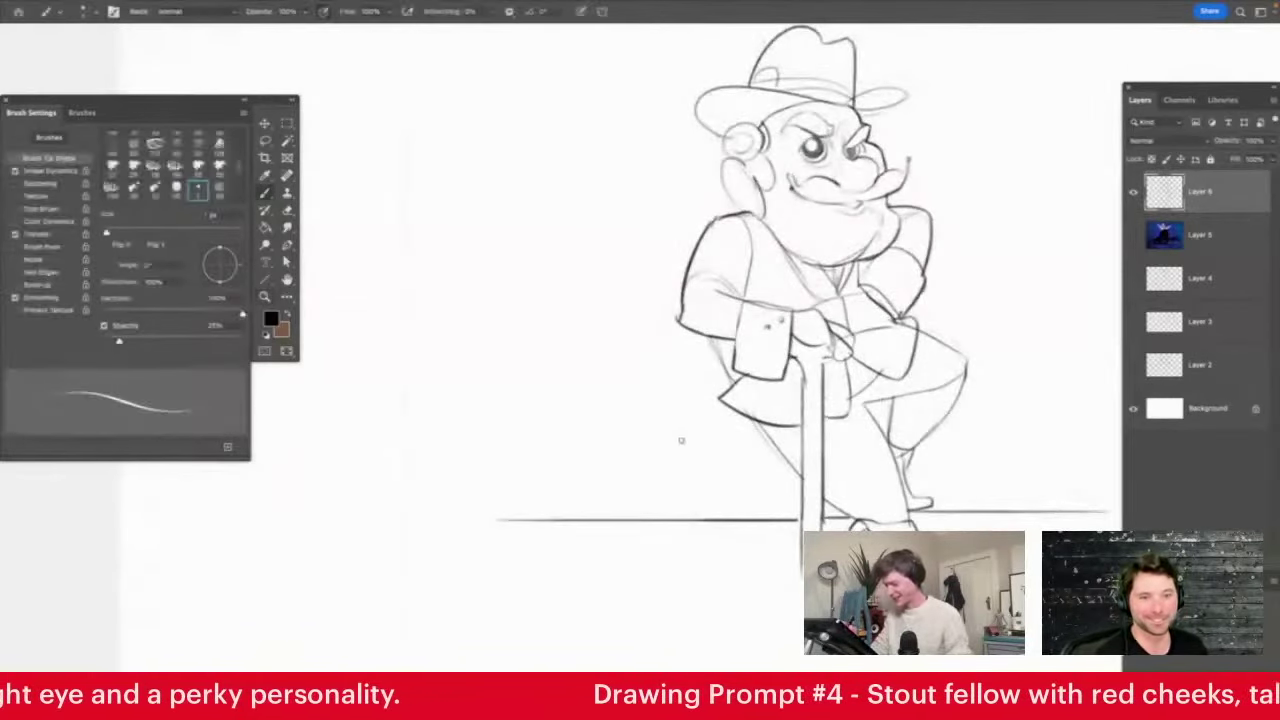
drag(645, 496, 726, 455)
drag(612, 452, 694, 480)
mouse_move(683, 422)
mouse_down()
mouse_move(665, 376)
mouse_move(720, 340)
mouse_up()
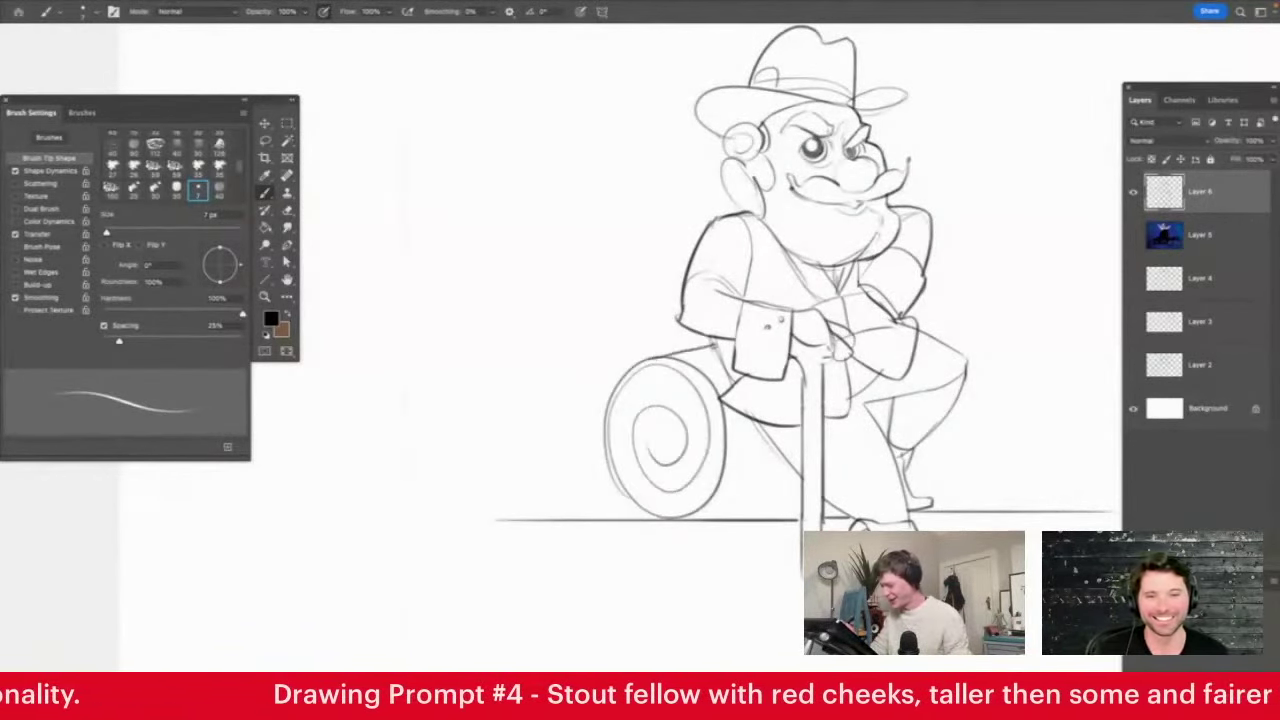
drag(686, 512, 788, 479)
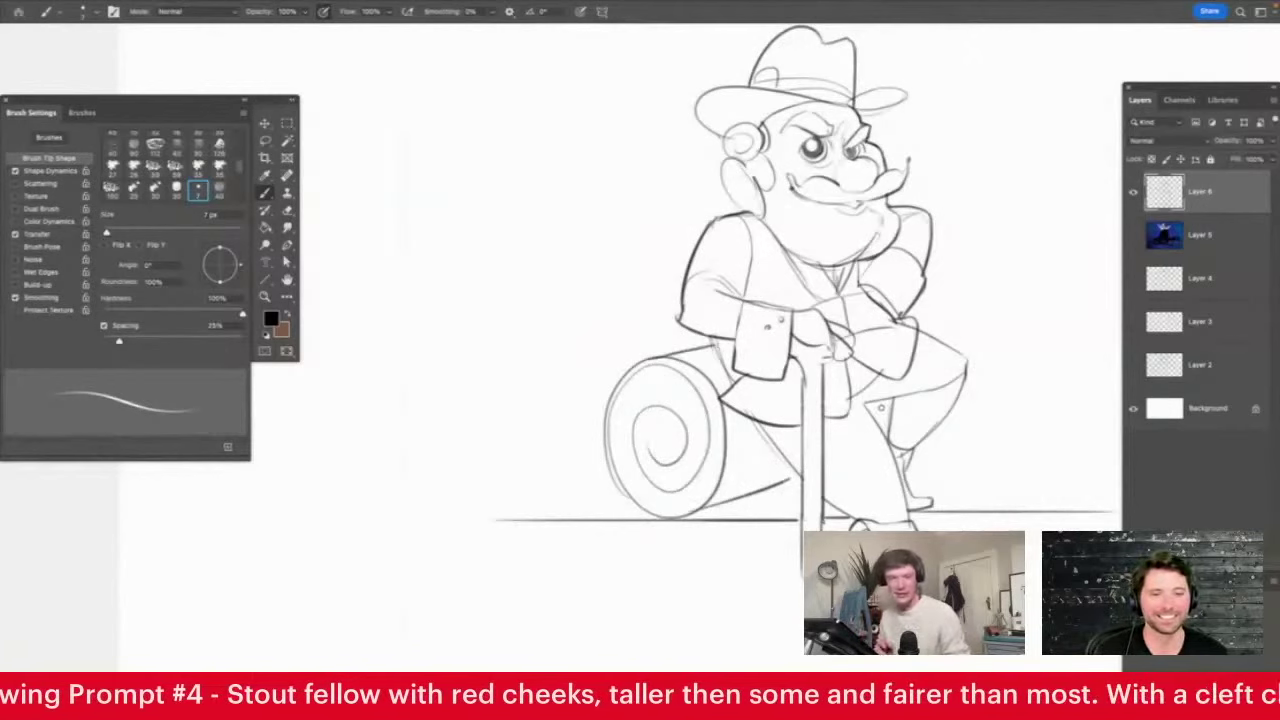
key(space)
drag(856, 467, 667, 520)
key(super+space)
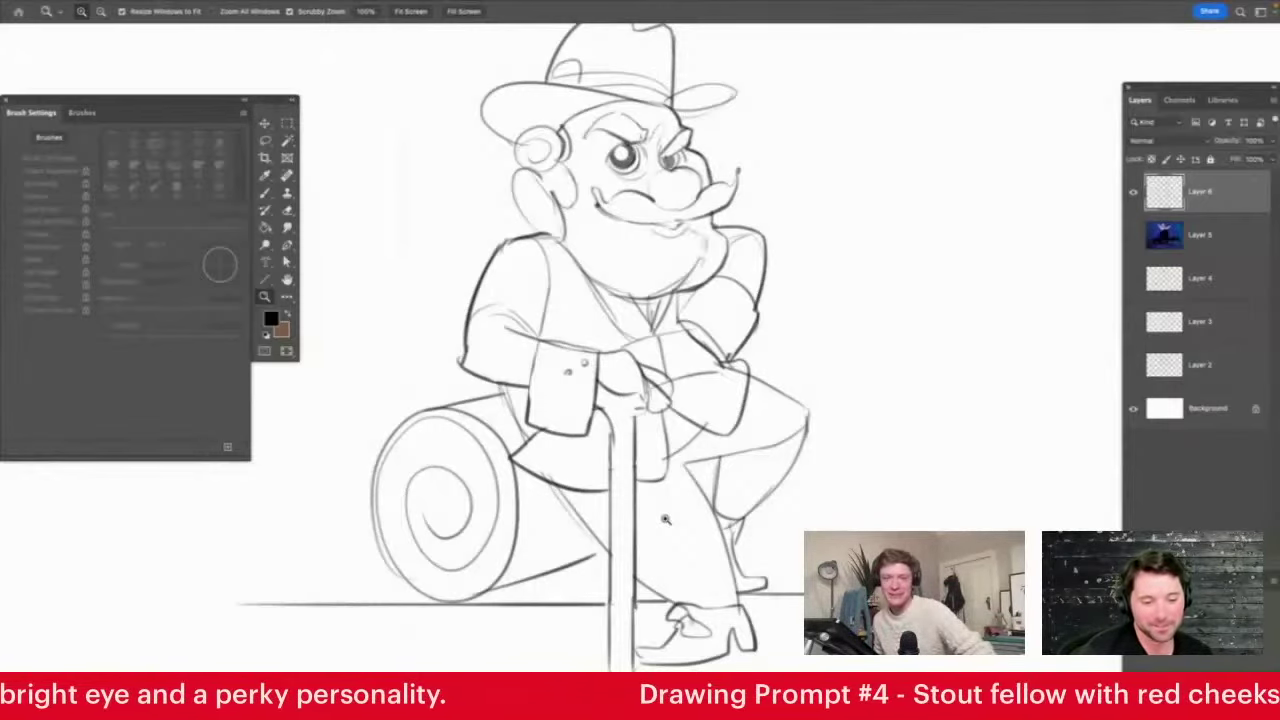
key(e)
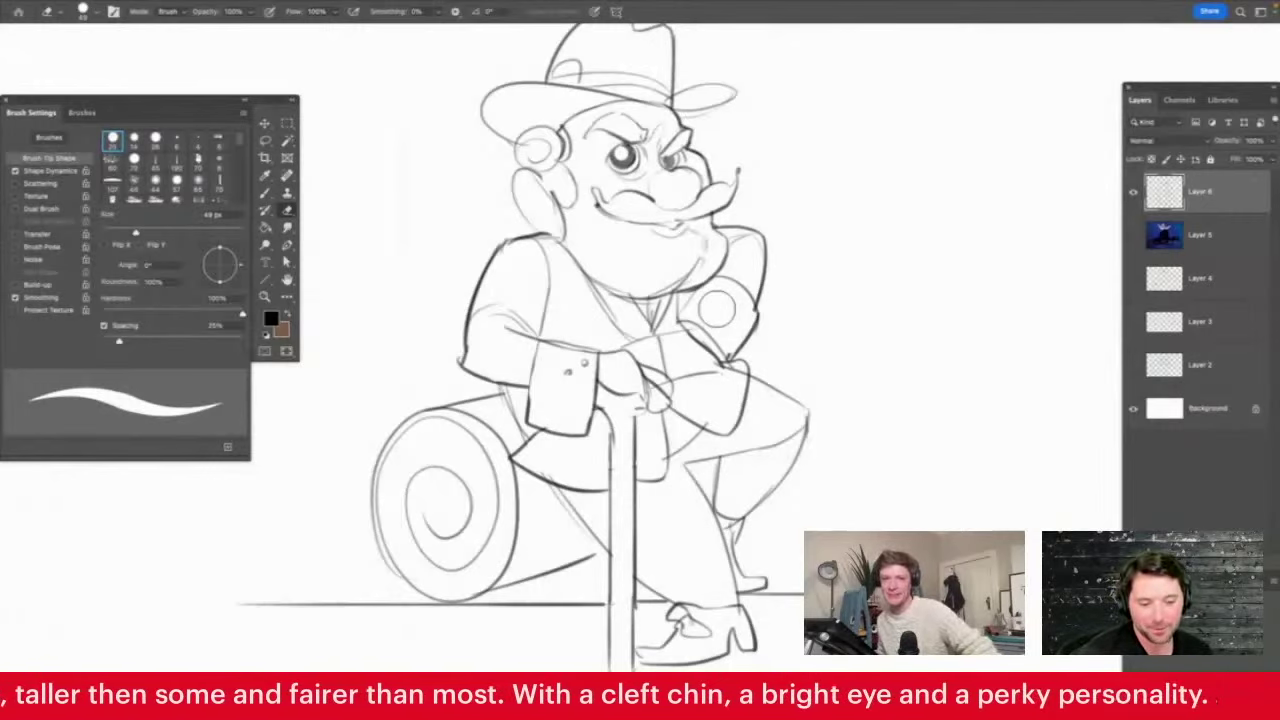
key(space)
drag(717, 308, 691, 324)
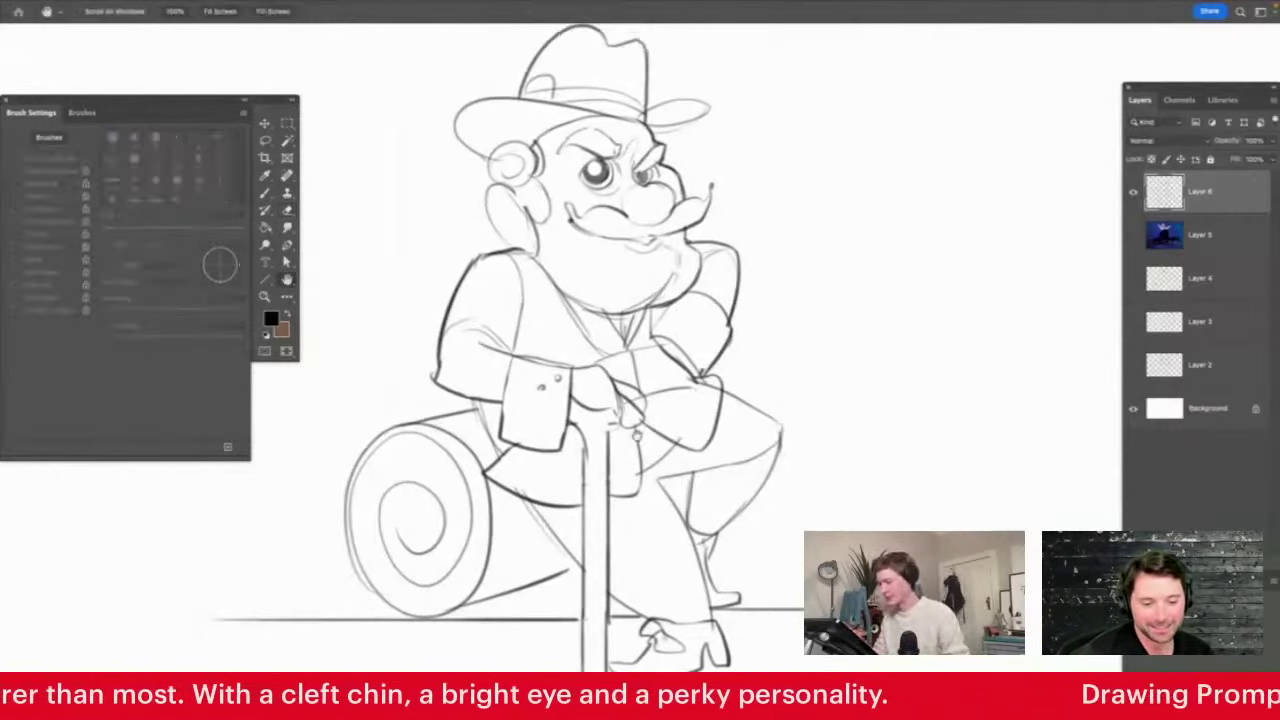
Draw a flat-topped volcano behind the fellow, with jagged drips below its crater and two wavy smoke lines rising from it
key(super+space)
drag(637, 434, 583, 448)
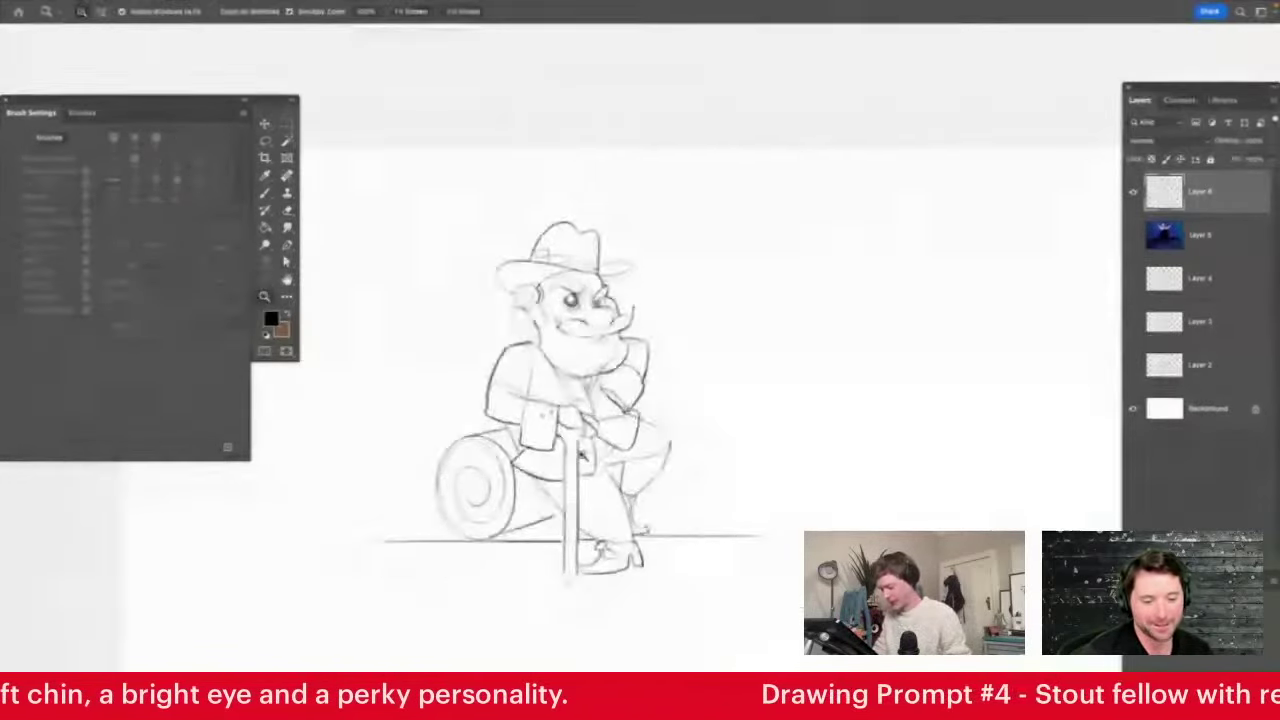
drag(735, 434, 790, 432)
mouse_move(602, 350)
mouse_down()
mouse_move(908, 182)
mouse_move(1068, 278)
mouse_up()
mouse_move(848, 204)
mouse_down()
mouse_move(930, 280)
mouse_move(945, 195)
mouse_up()
drag(866, 181, 620, 58)
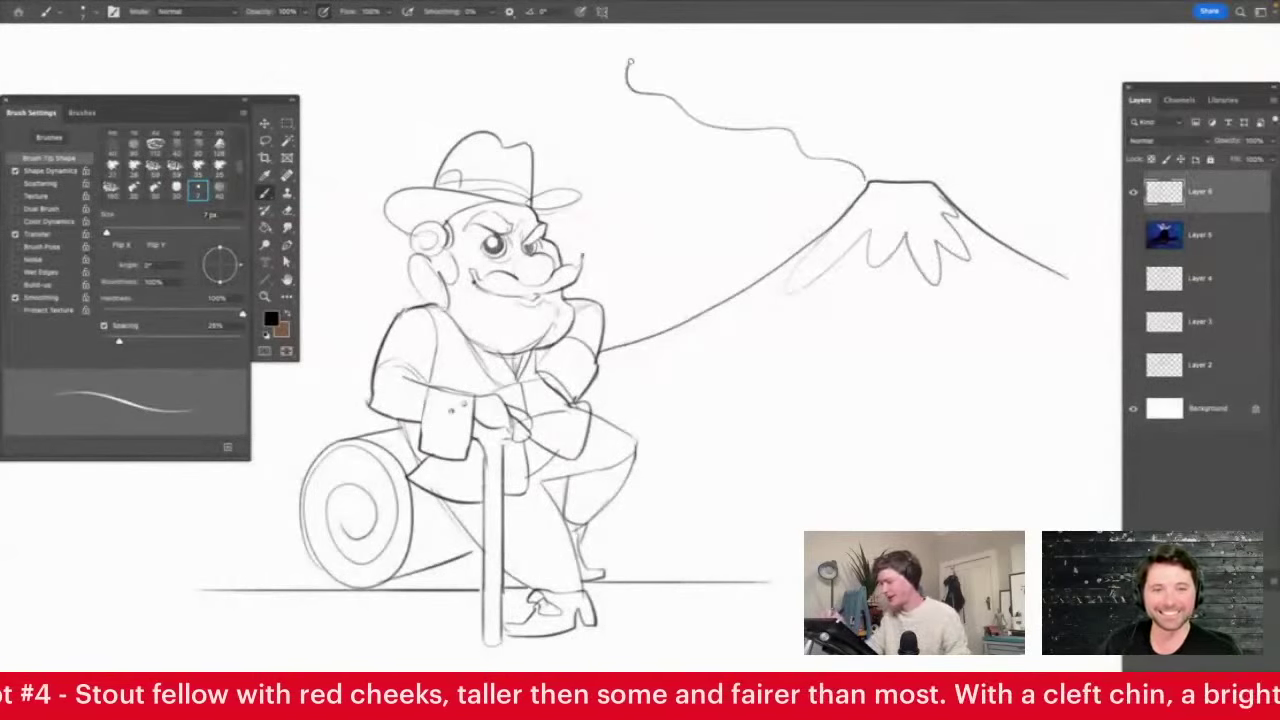
scroll(783, 331, down, 3)
scroll(908, 183, up, 3)
drag(896, 165, 868, 313)
Draw narrow upright oval tree shapes along both slopes of the volcano
drag(612, 444, 630, 446)
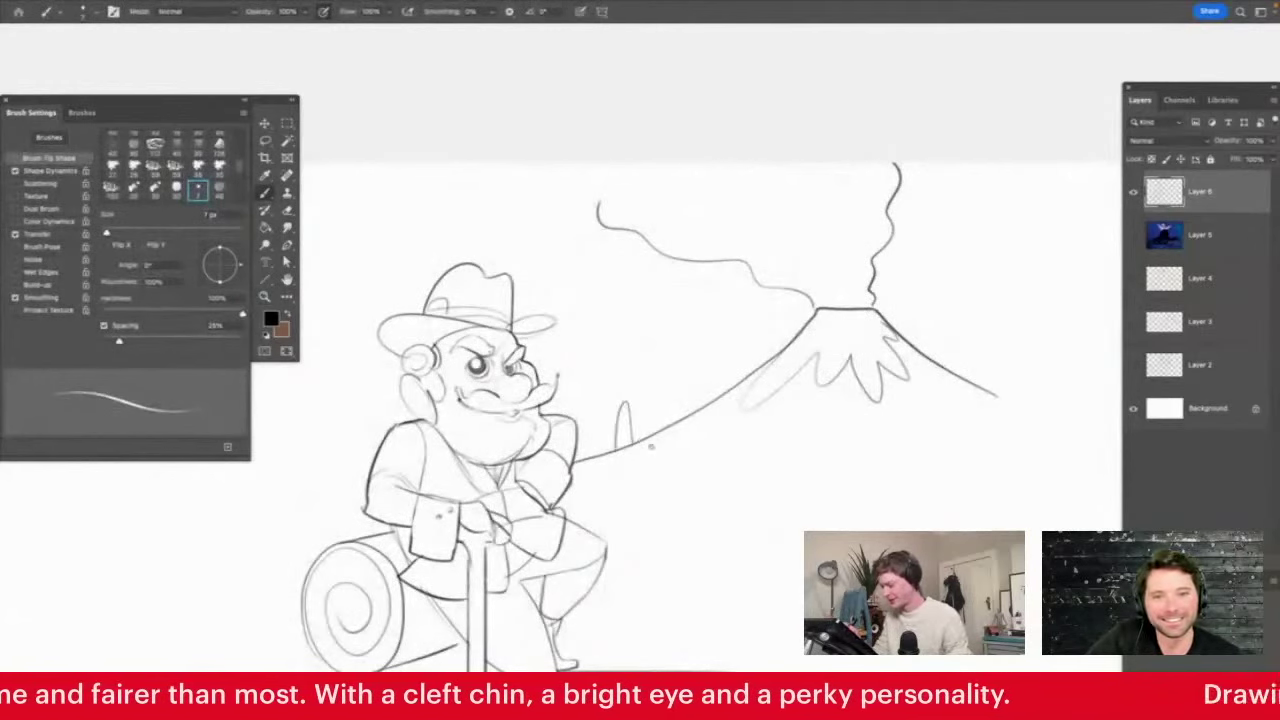
mouse_move(640, 500)
mouse_down()
mouse_move(657, 505)
mouse_move(682, 485)
mouse_move(686, 535)
mouse_up()
drag(995, 362, 1018, 456)
mouse_move(1010, 405)
mouse_down()
mouse_move(1090, 440)
mouse_move(1105, 462)
mouse_up()
Extend the ground beyond the fellow with a curving line that winds up to the foot of the volcano's far slope
drag(912, 402, 896, 414)
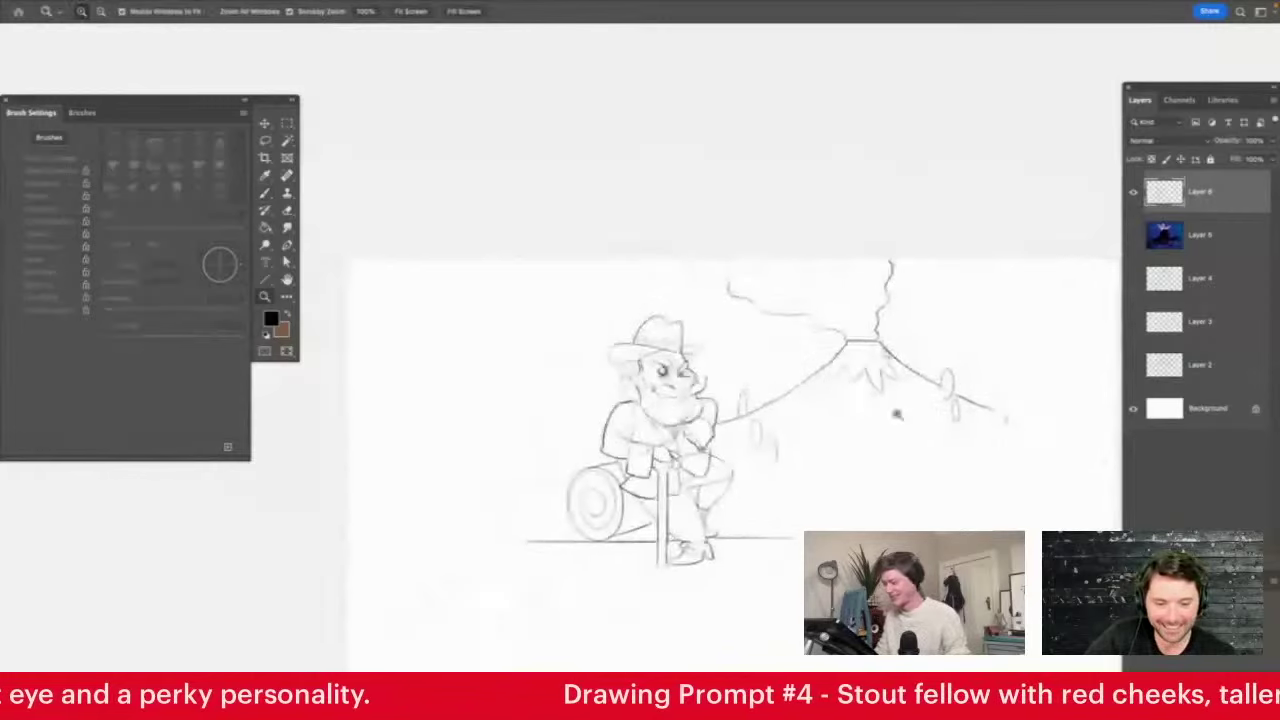
drag(1004, 474, 1034, 486)
mouse_move(651, 576)
mouse_down()
mouse_move(960, 486)
mouse_move(1004, 380)
mouse_up()
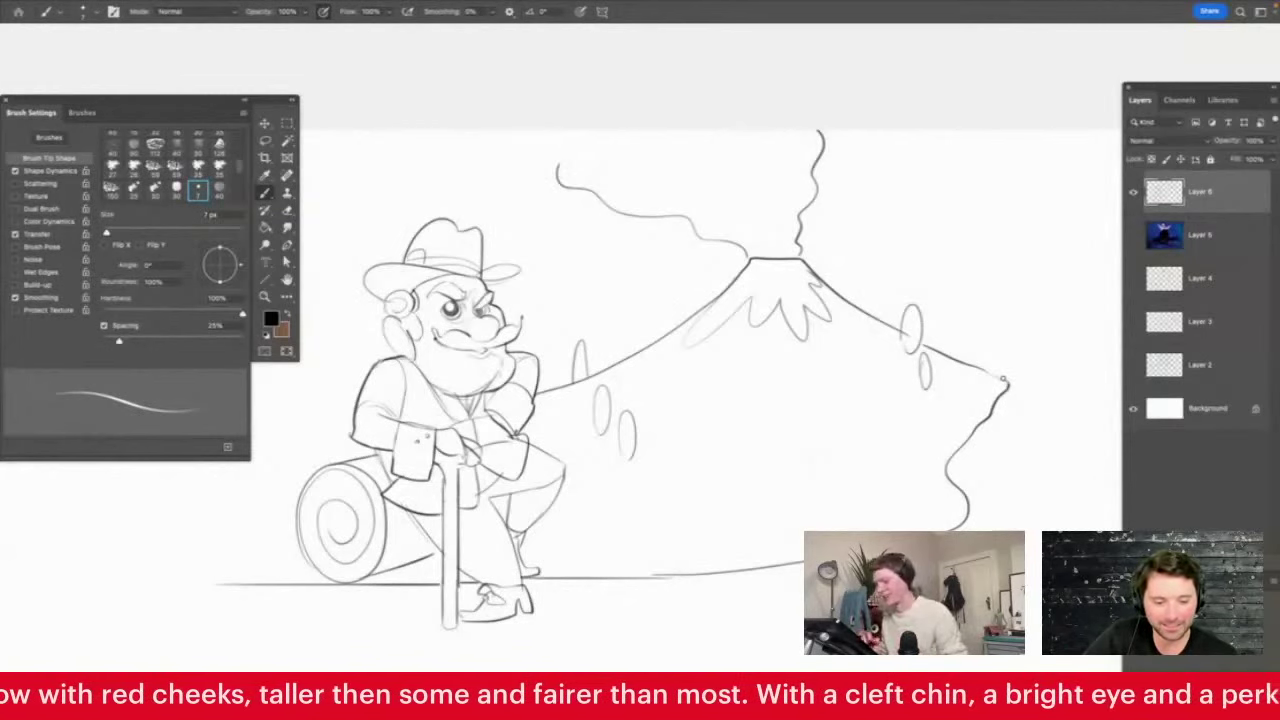
key(z)
drag(403, 497, 445, 525)
key(b)
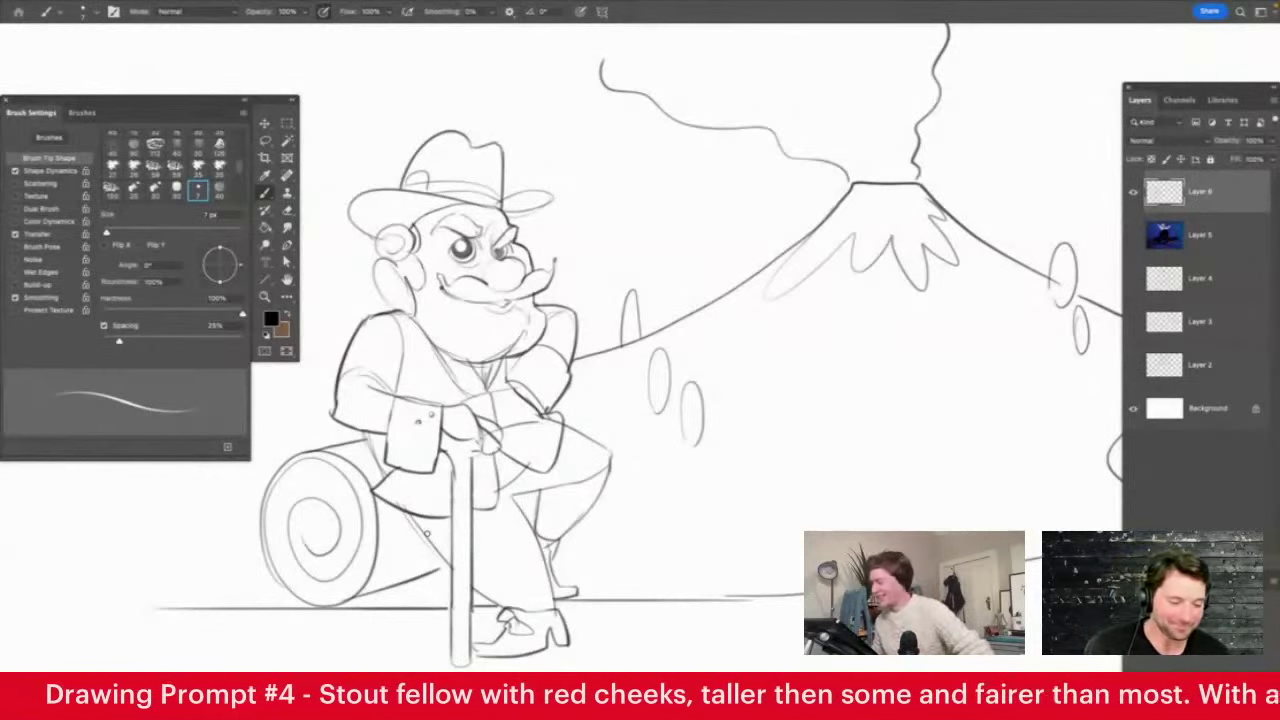
Hide the layer with the fellow sketch and add a new layer above it
click(1133, 196)
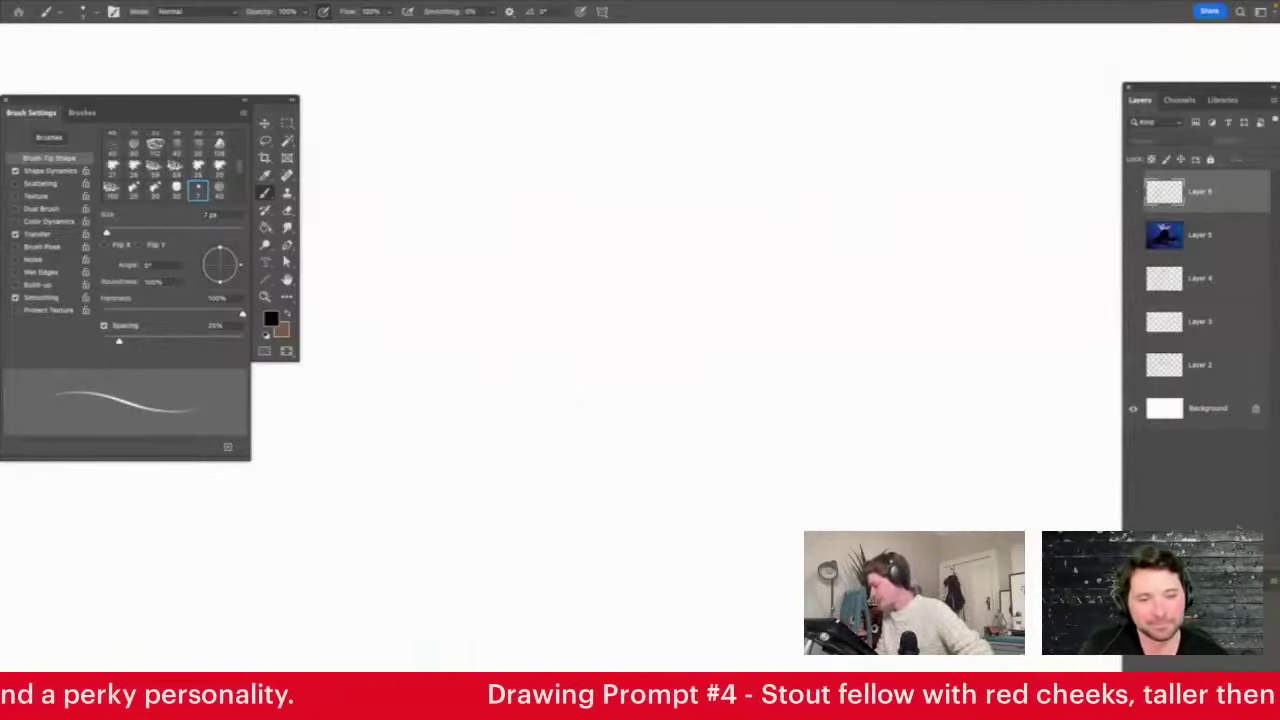
key(ctrl+shift+n)
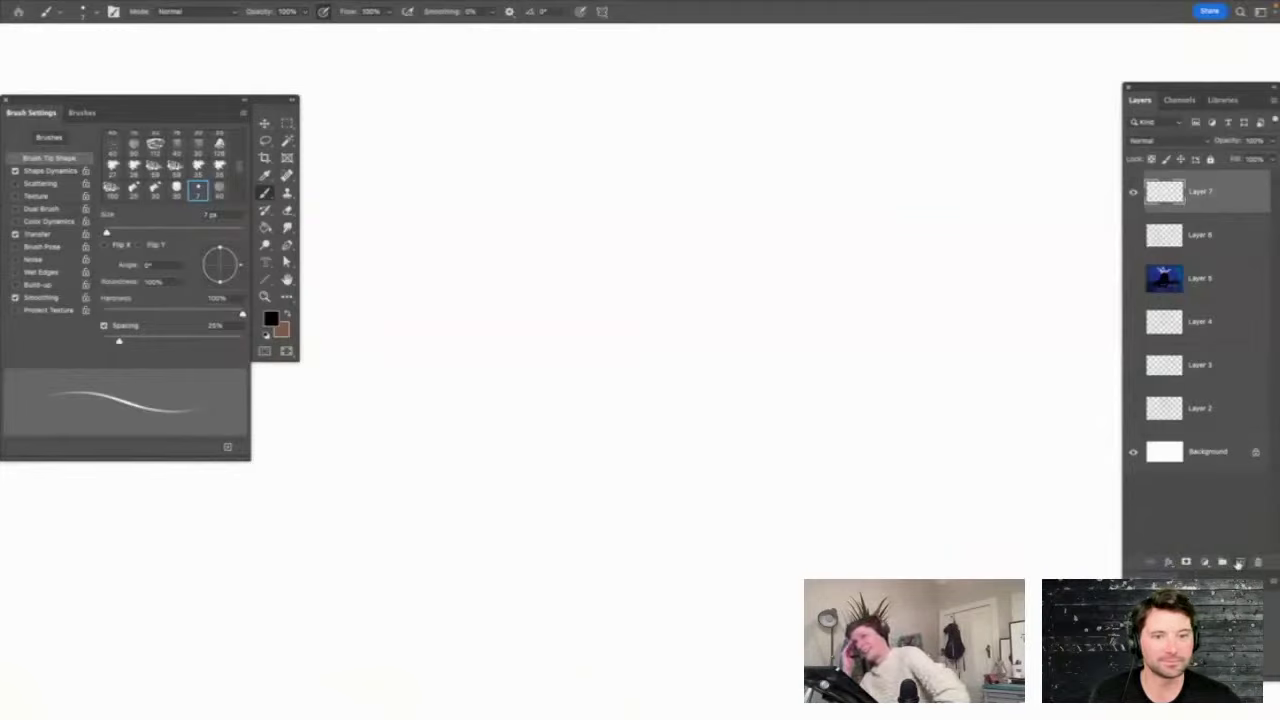
key(z)
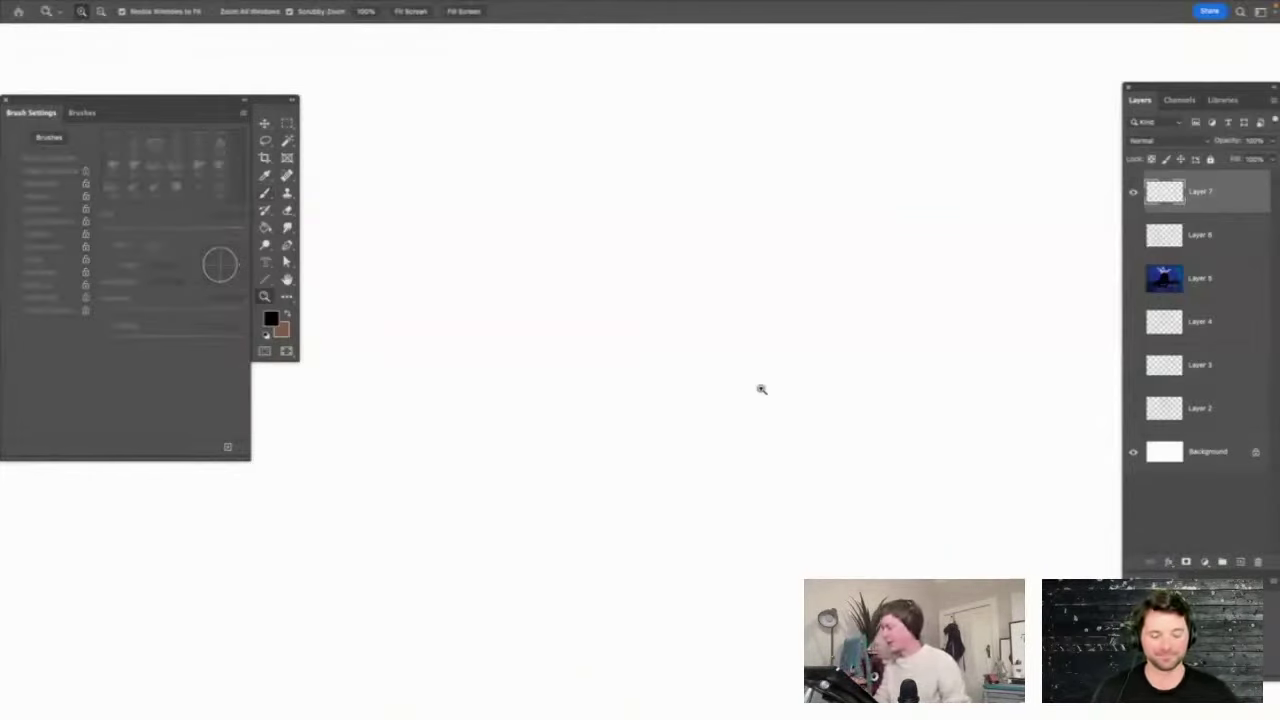
mouse_move(760, 389)
mouse_down()
mouse_move(754, 309)
mouse_move(730, 345)
mouse_up()
drag(753, 454, 779, 436)
scroll(629, 163, up, 2)
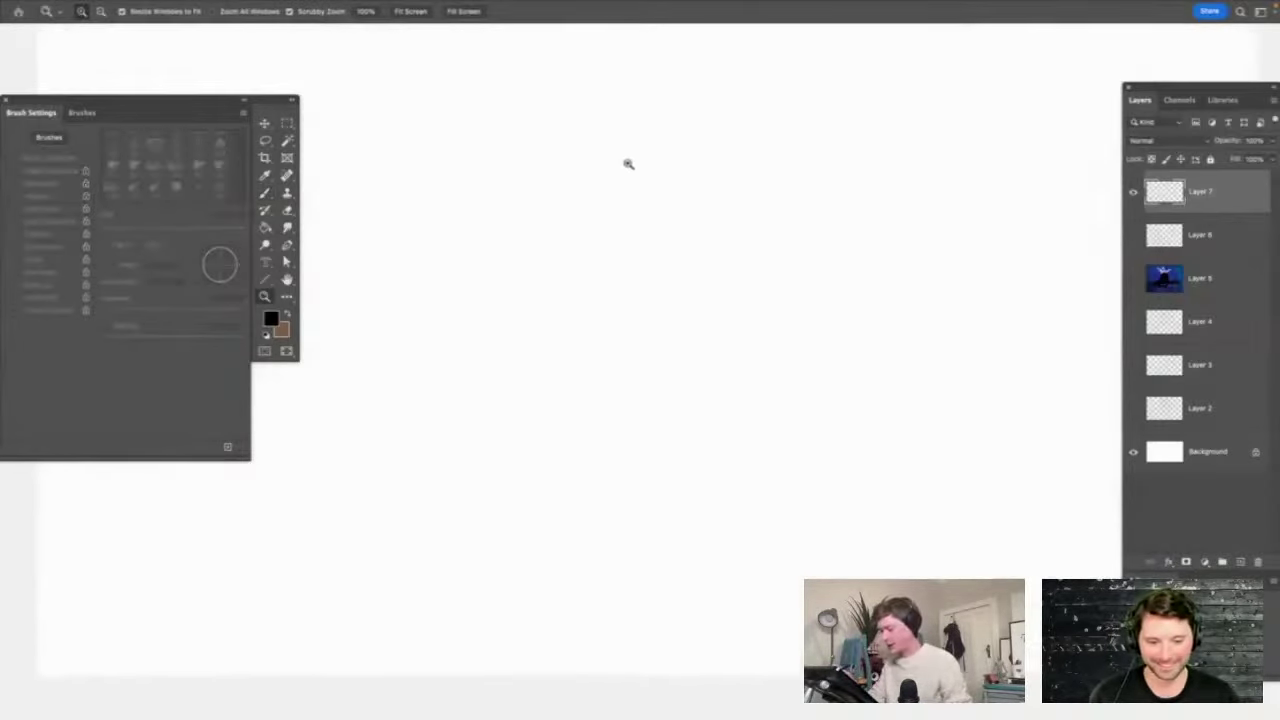
Set up a vertical paint symmetry axis near the middle of the canvas
key(b)
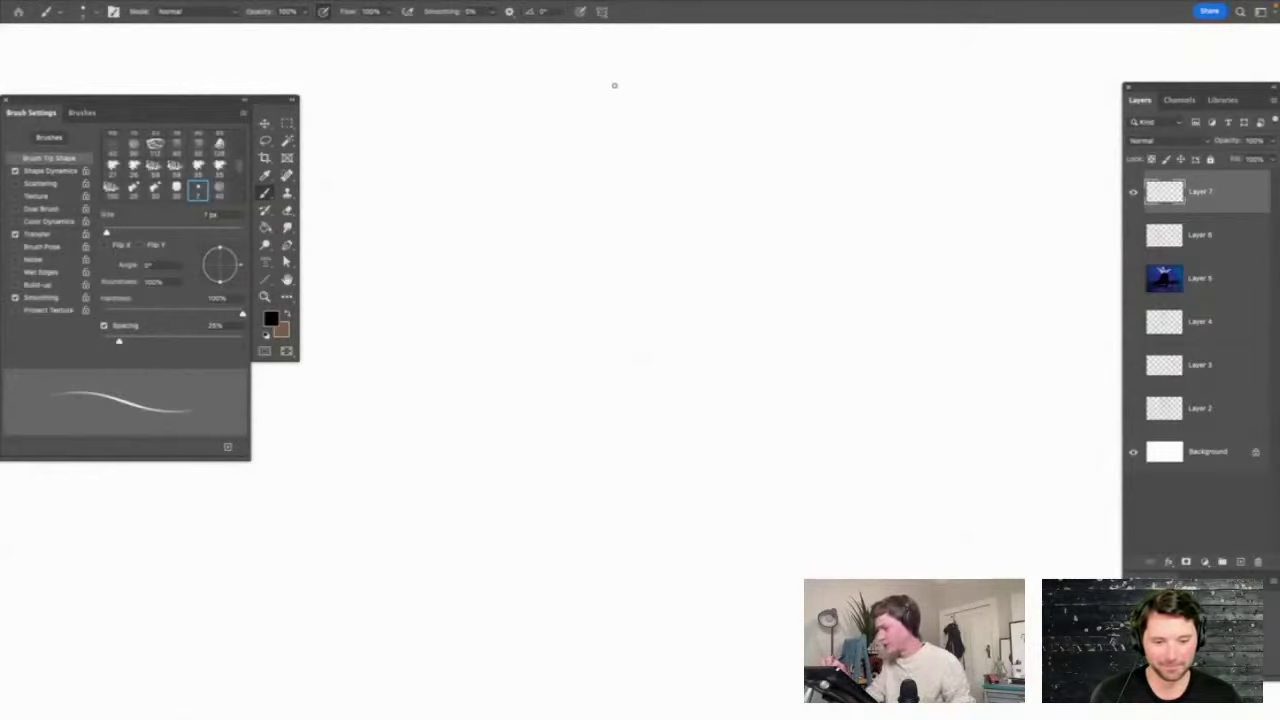
mouse_move(592, 95)
mouse_down()
mouse_move(651, 95)
mouse_move(596, 96)
mouse_move(596, 163)
mouse_up()
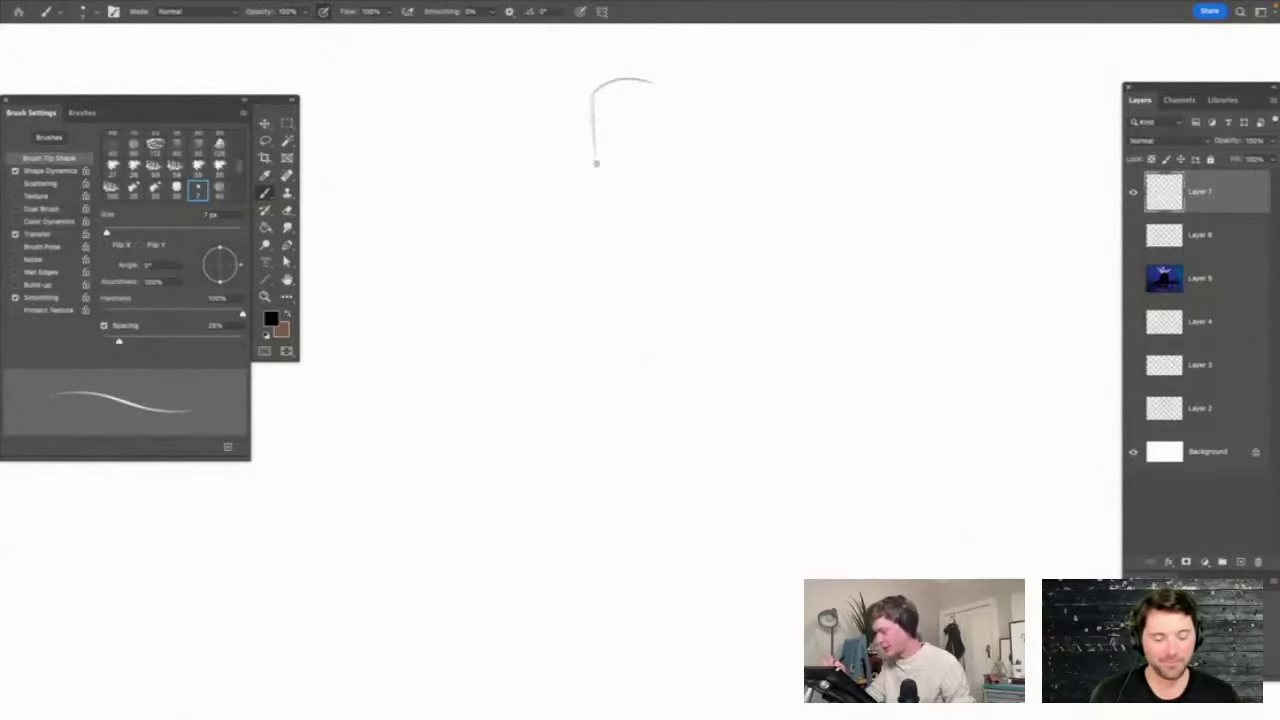
click(603, 13)
click(666, 53)
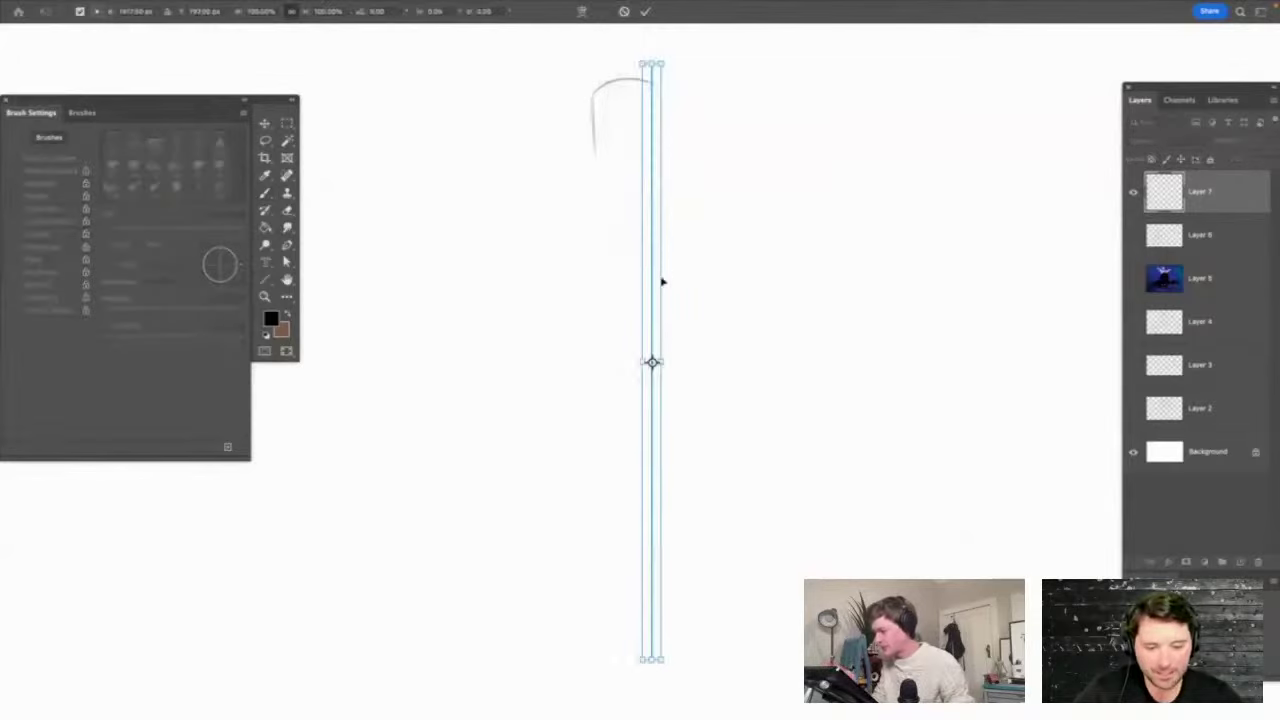
drag(662, 282, 625, 266)
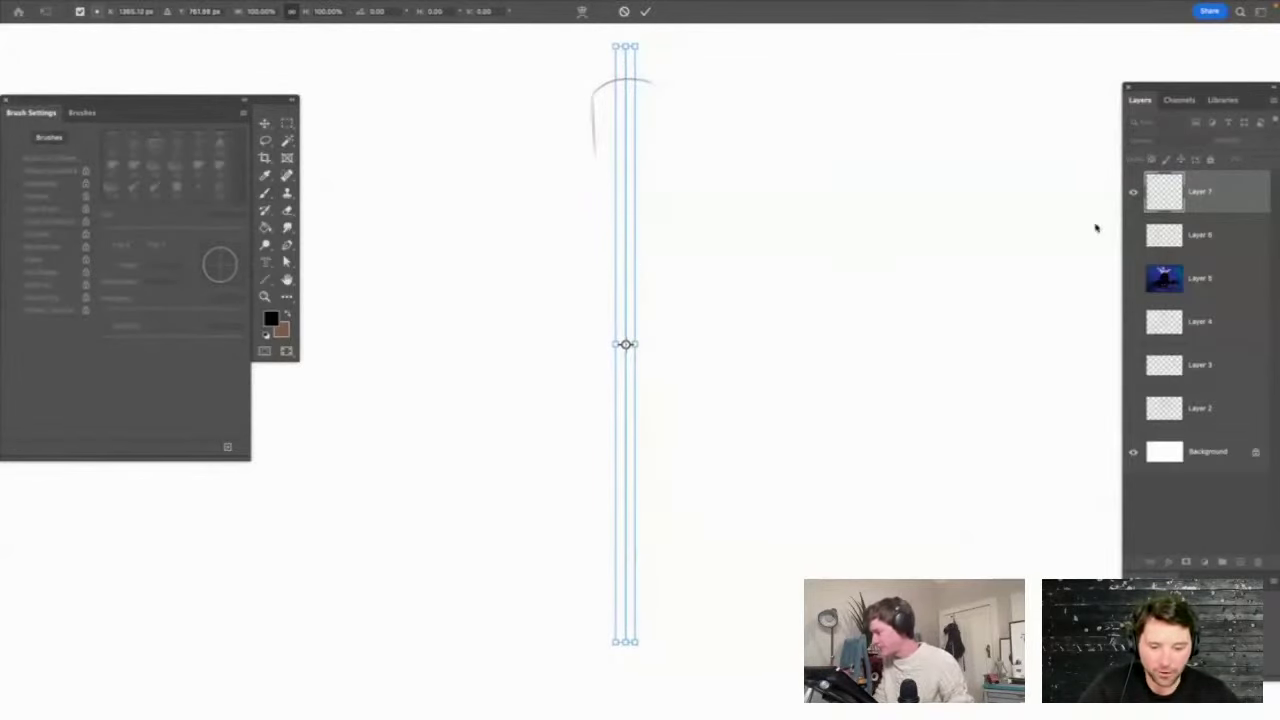
click(1198, 194)
Draw a mirrored long head outline with a domed top, straight sides, and a jaw tapering to a narrow chin
mouse_move(624, 86)
mouse_down()
mouse_move(643, 96)
mouse_move(564, 182)
mouse_up()
key(e)
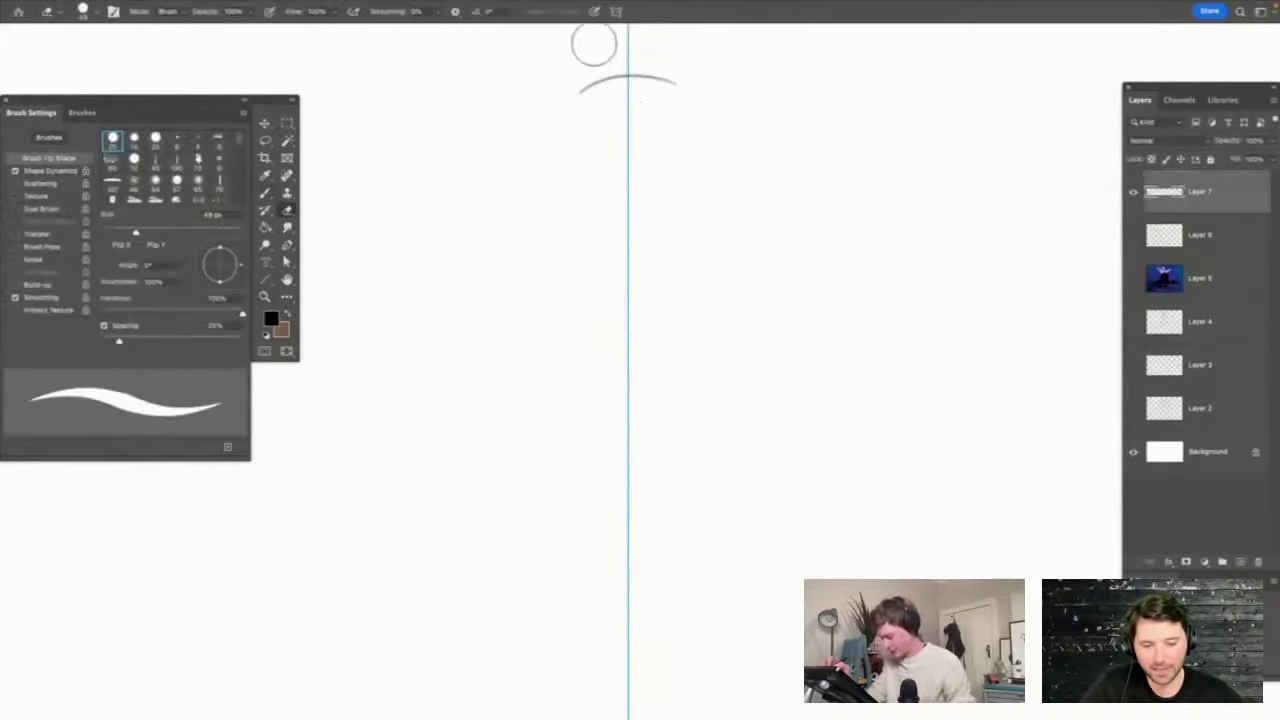
key(b)
mouse_move(581, 88)
mouse_down()
mouse_move(569, 199)
mouse_move(619, 259)
mouse_up()
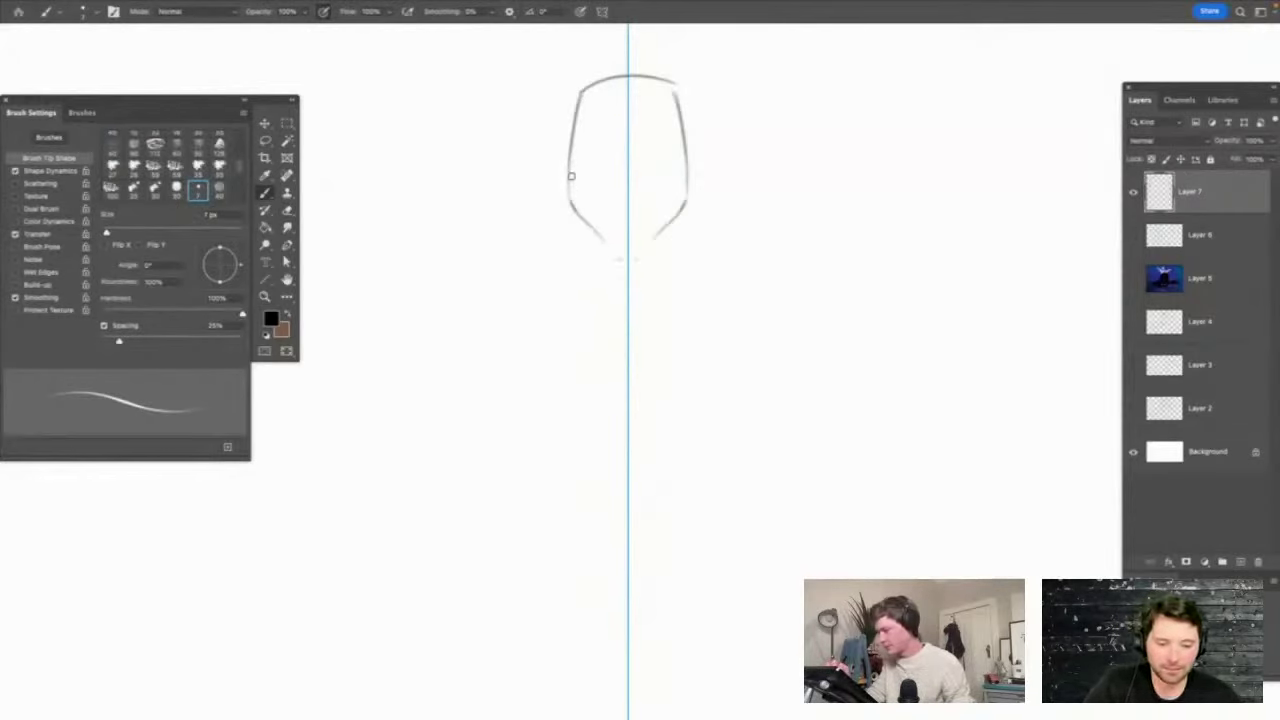
drag(571, 176, 604, 216)
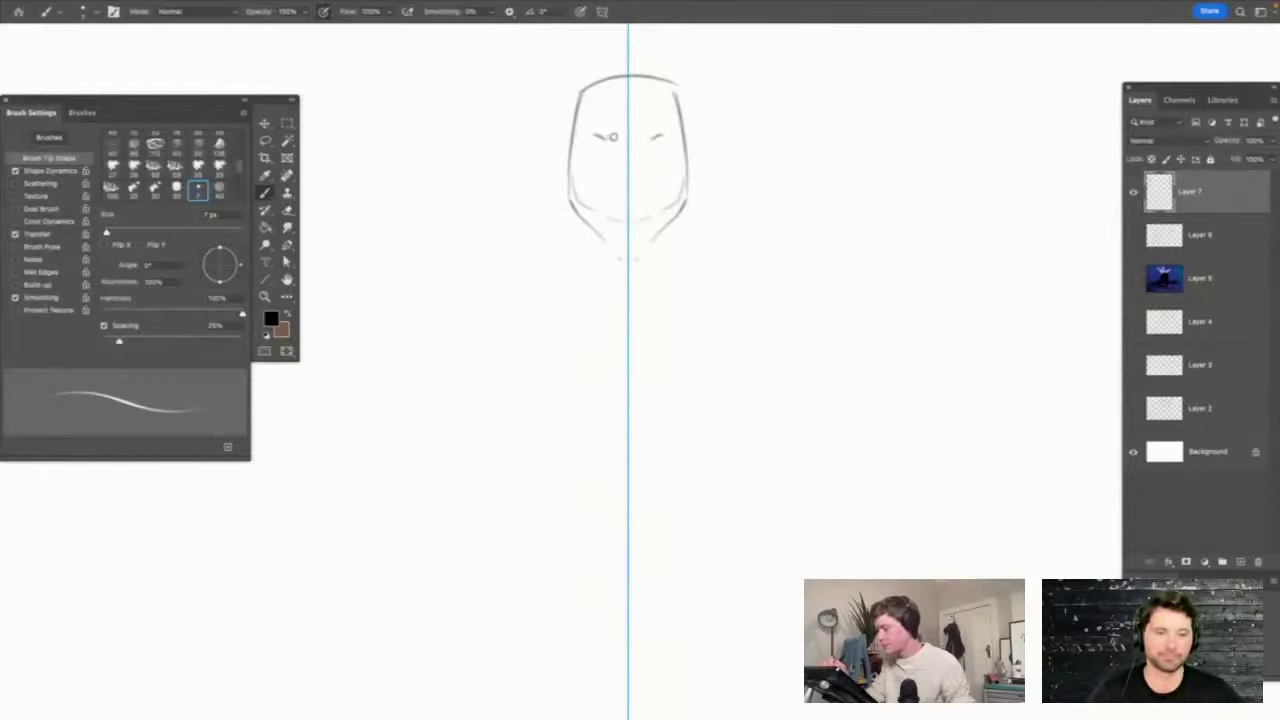
Draw mirrored arched eyebrows on the face and erase the small eye marks beneath them
key(z)
mouse_move(612, 138)
mouse_down()
mouse_move(582, 188)
mouse_move(622, 134)
mouse_move(662, 152)
mouse_move(677, 89)
mouse_up()
key(b)
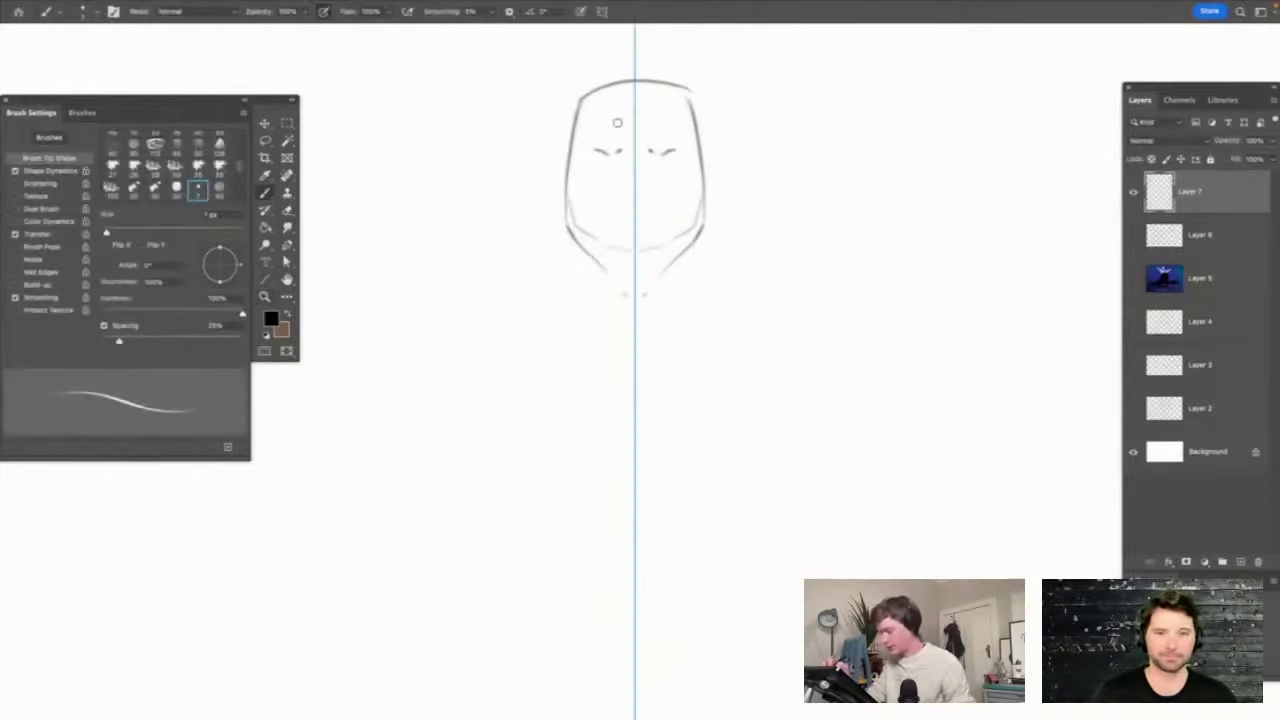
mouse_move(587, 134)
mouse_down()
mouse_move(621, 141)
mouse_move(604, 152)
mouse_up()
key(e)
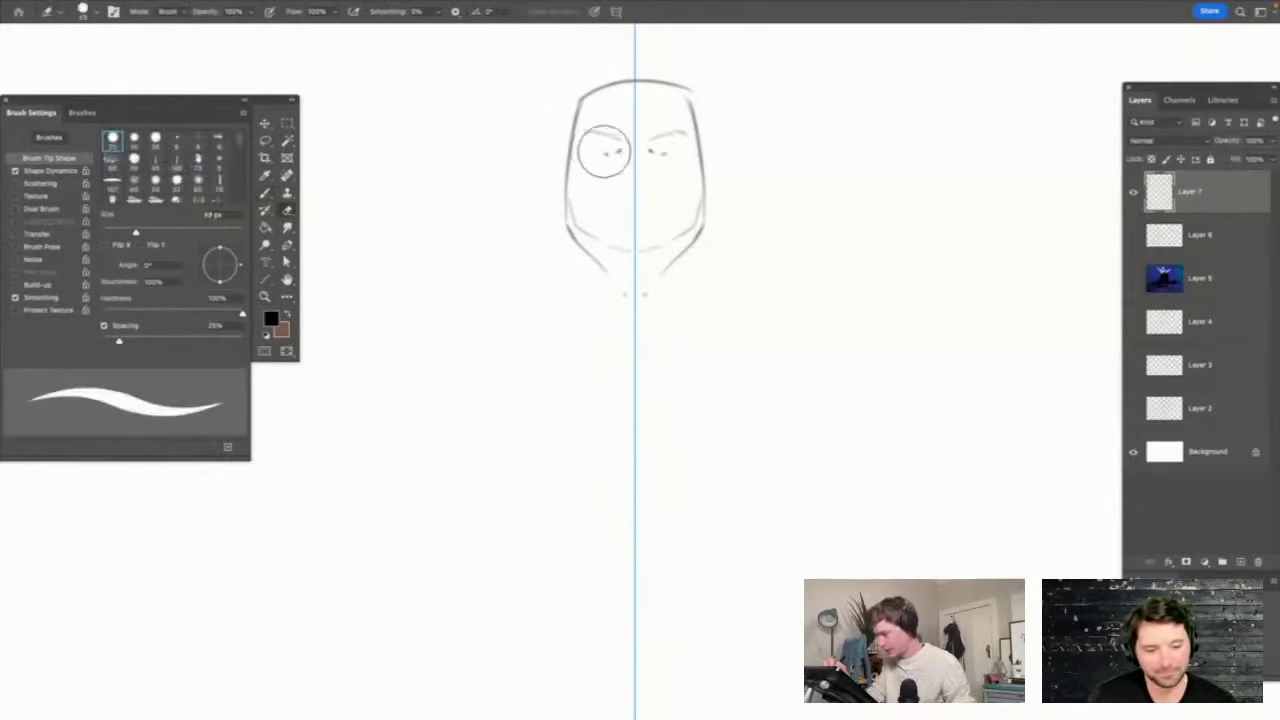
scroll(606, 175, up, 2)
Draw the mirrored eyelids, long nose and small mouth on the face, and thicken the eyebrows
key(b)
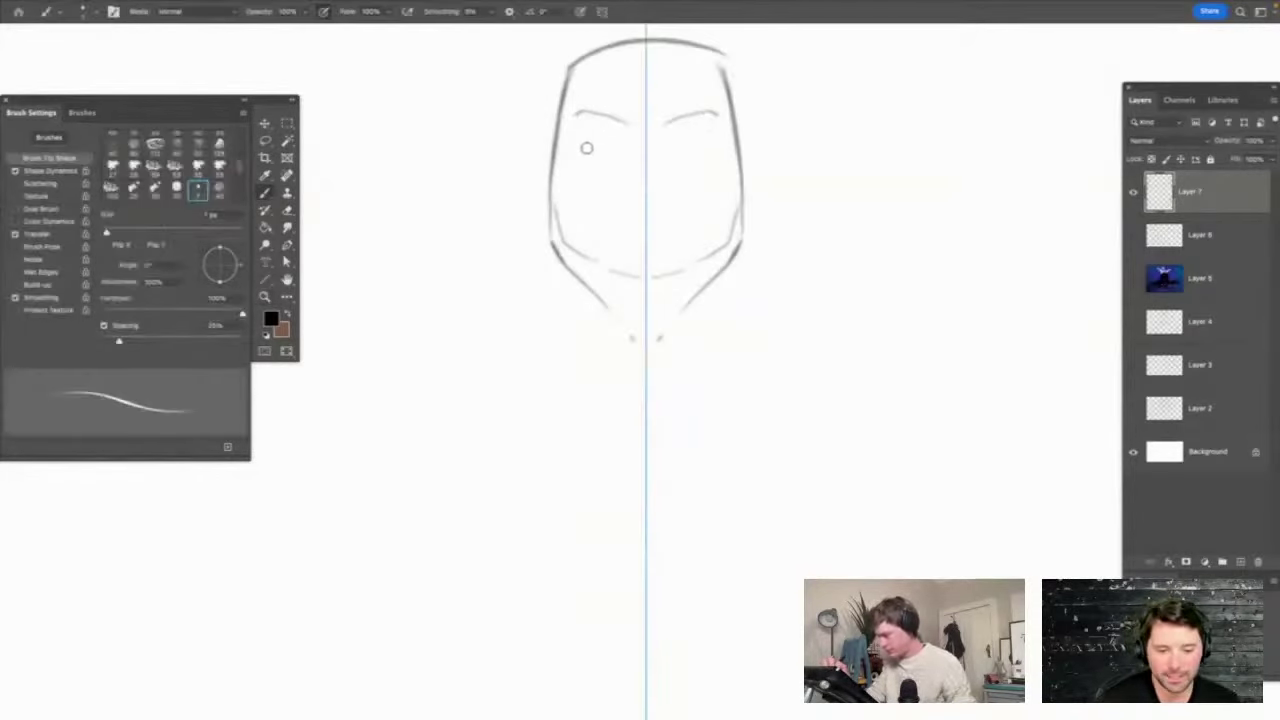
mouse_move(591, 143)
mouse_down()
mouse_move(627, 147)
mouse_move(596, 131)
mouse_move(585, 144)
mouse_move(614, 135)
mouse_move(596, 107)
mouse_move(565, 116)
mouse_move(588, 103)
mouse_move(634, 117)
mouse_move(630, 199)
mouse_move(644, 218)
mouse_move(616, 241)
mouse_move(647, 254)
mouse_up()
key(z)
alt+click(710, 276)
click(639, 164)
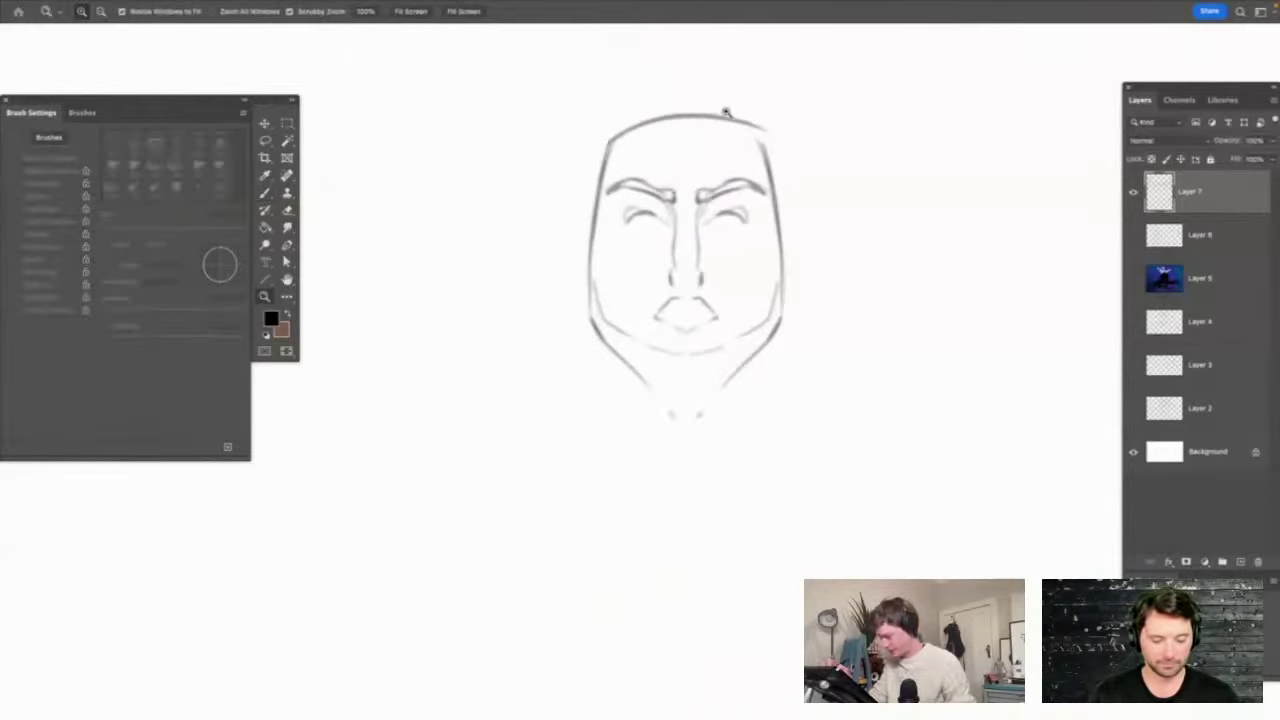
Select the brows, eyes, nose and mouth together and scale them down within the head outline
key(l)
mouse_move(770, 195)
mouse_down()
mouse_move(729, 329)
mouse_move(614, 251)
mouse_move(690, 150)
mouse_move(770, 190)
mouse_move(765, 128)
mouse_move(740, 186)
mouse_up()
key(v)
key(Return)
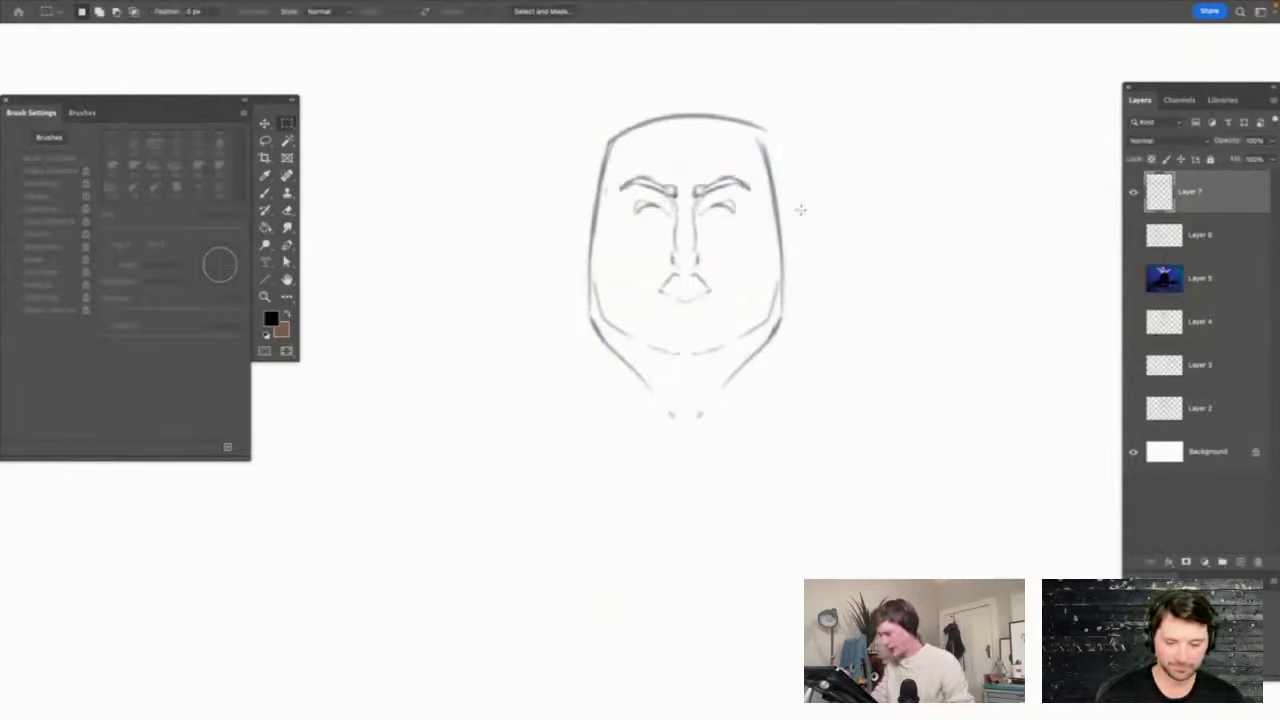
Draw the mirrored irises and lashes beneath the eyelids and define the lips
key(b)
key(ctrl+semicolon)
drag(650, 209, 654, 214)
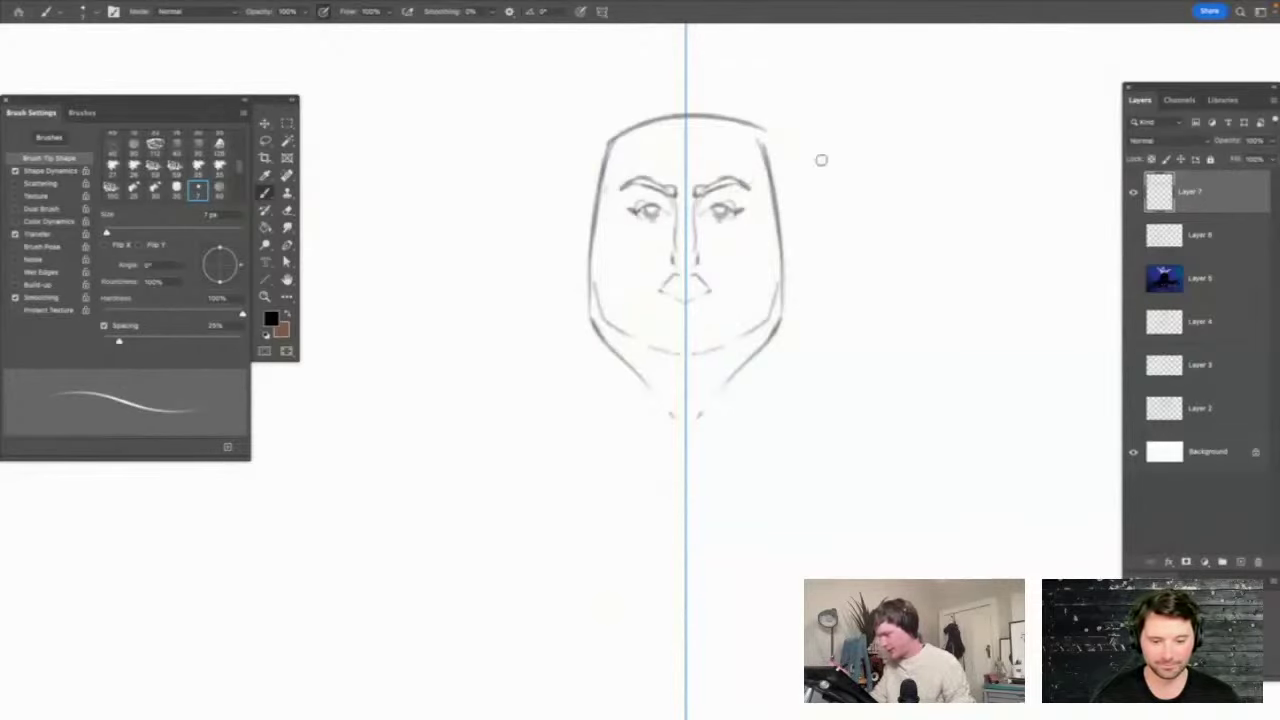
drag(821, 160, 826, 249)
drag(777, 180, 838, 192)
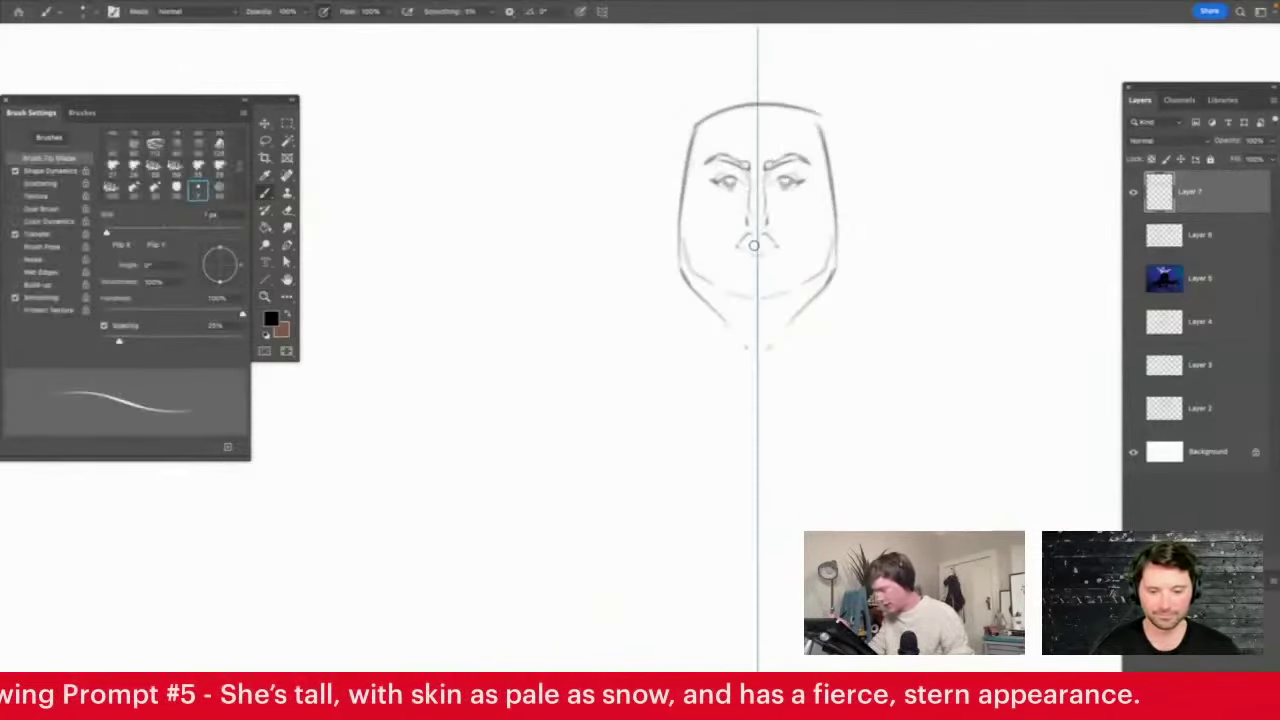
drag(749, 242, 757, 244)
Erase the wide jaw and tapering chin lines, and redraw the sides of the face as a narrower outline
mouse_move(685, 187)
mouse_down()
mouse_move(691, 270)
mouse_move(729, 352)
mouse_up()
key(e)
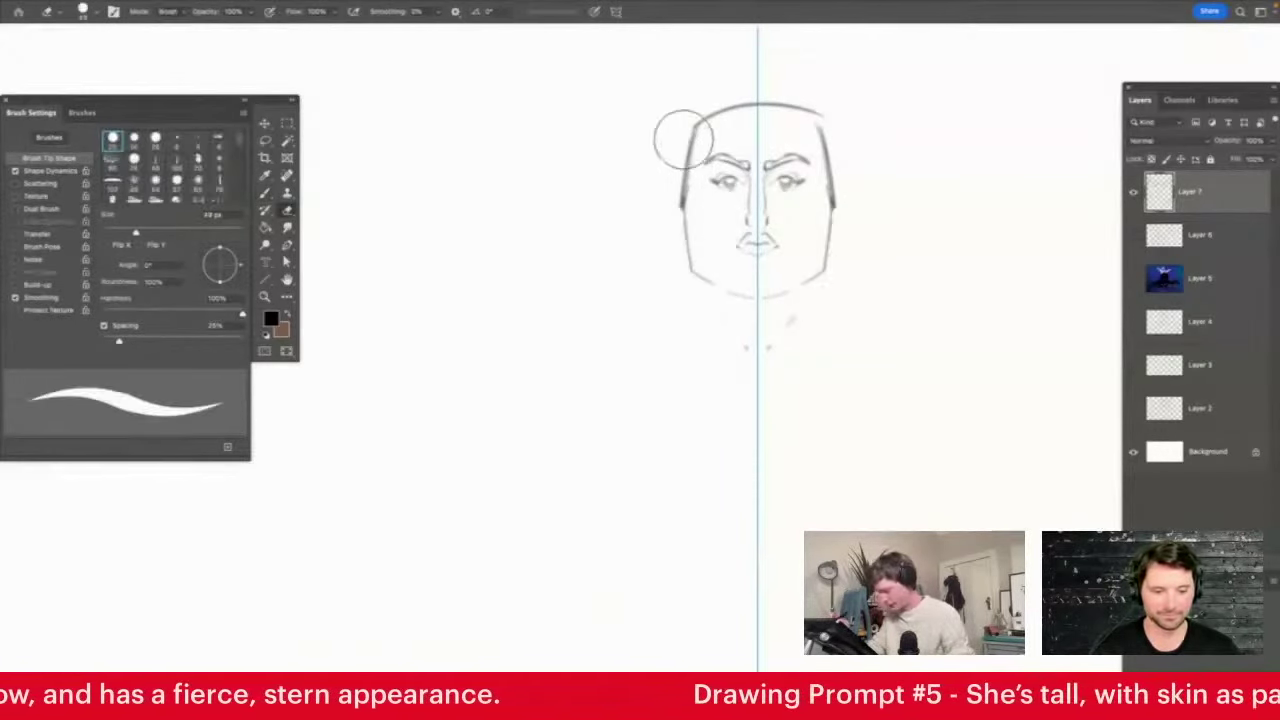
key(b)
drag(683, 204, 692, 271)
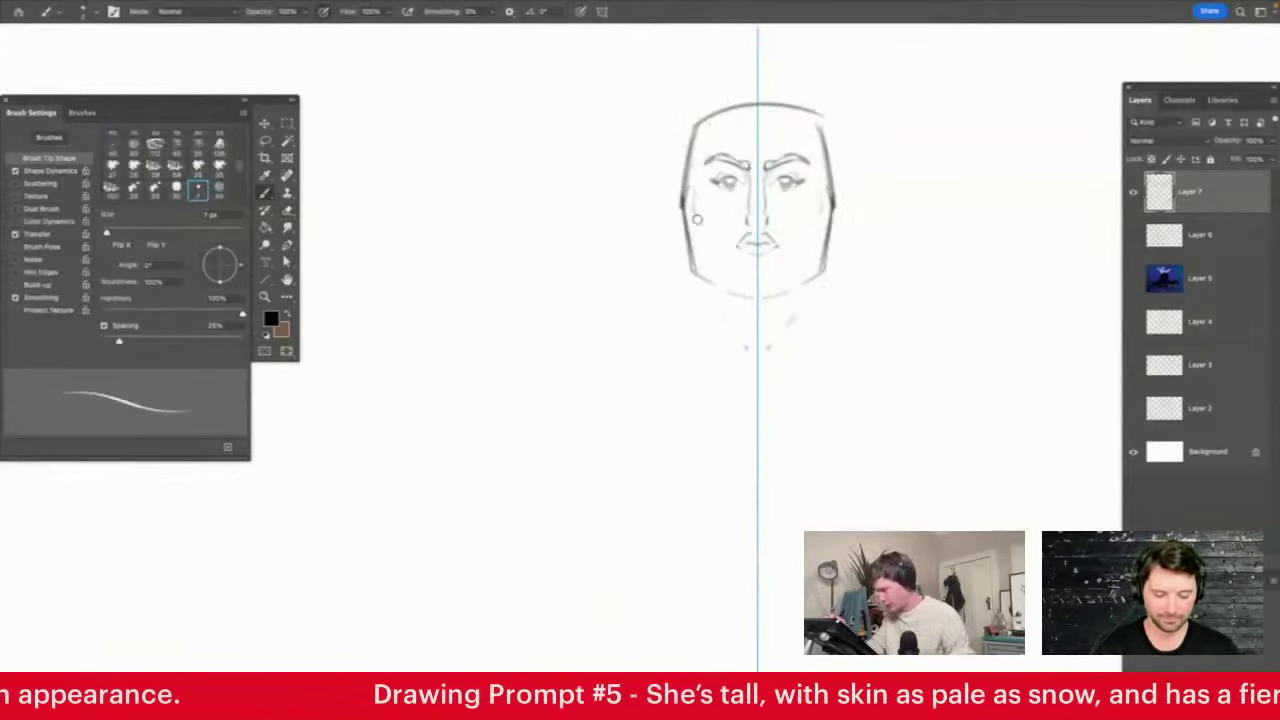
Draw a mirrored hairline dipping to a widow's peak and darken the base of the nose
mouse_move(703, 180)
mouse_down()
mouse_move(696, 137)
mouse_move(725, 104)
mouse_move(760, 105)
mouse_move(757, 120)
mouse_up()
key(super+space)
mouse_move(741, 226)
mouse_down()
mouse_move(762, 206)
mouse_move(775, 217)
mouse_up()
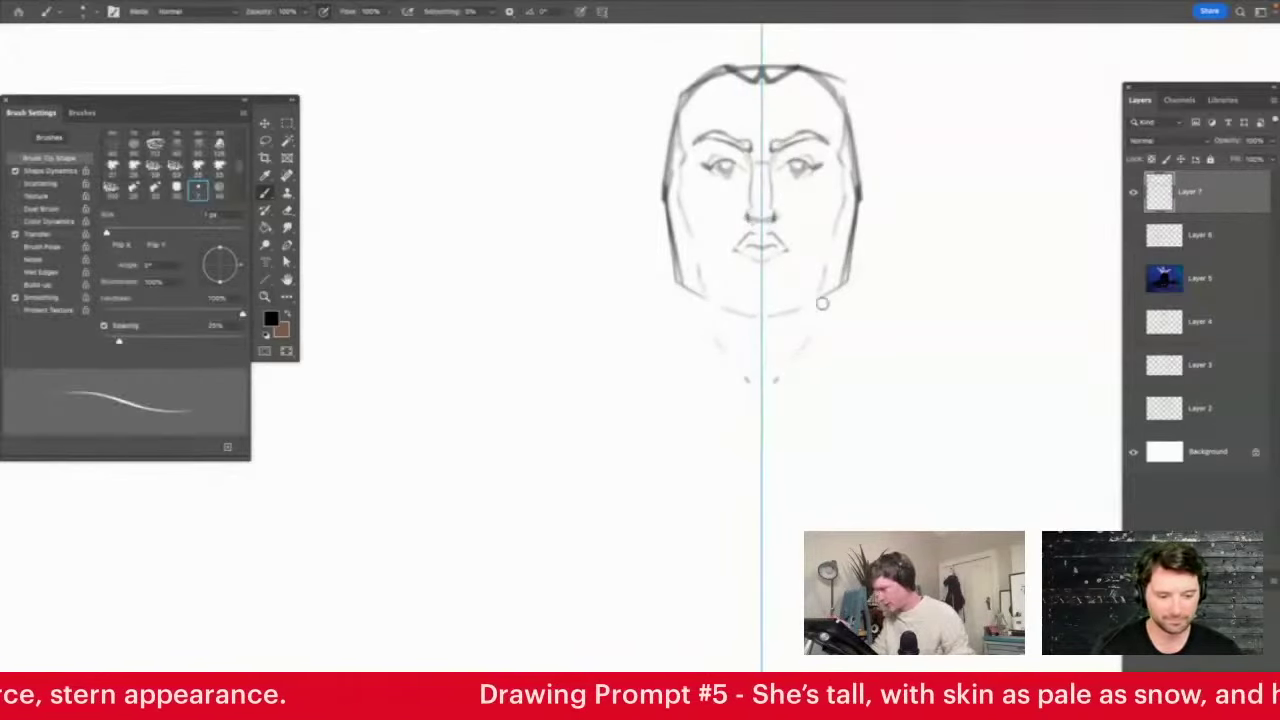
Erase the lower jaw sides and redraw the cheeks as angular lines tapering to the chin
key(e)
drag(660, 216, 680, 296)
key(b)
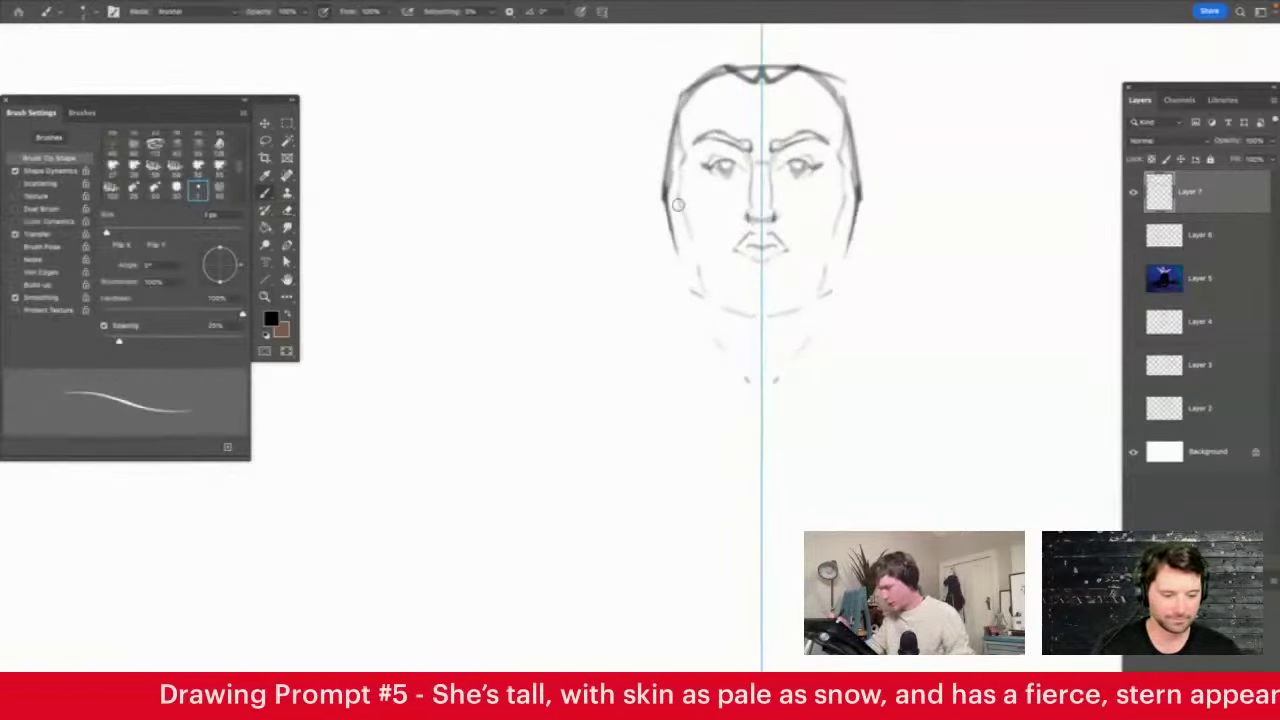
mouse_move(678, 204)
mouse_down()
mouse_move(675, 255)
mouse_move(700, 292)
mouse_move(748, 313)
mouse_up()
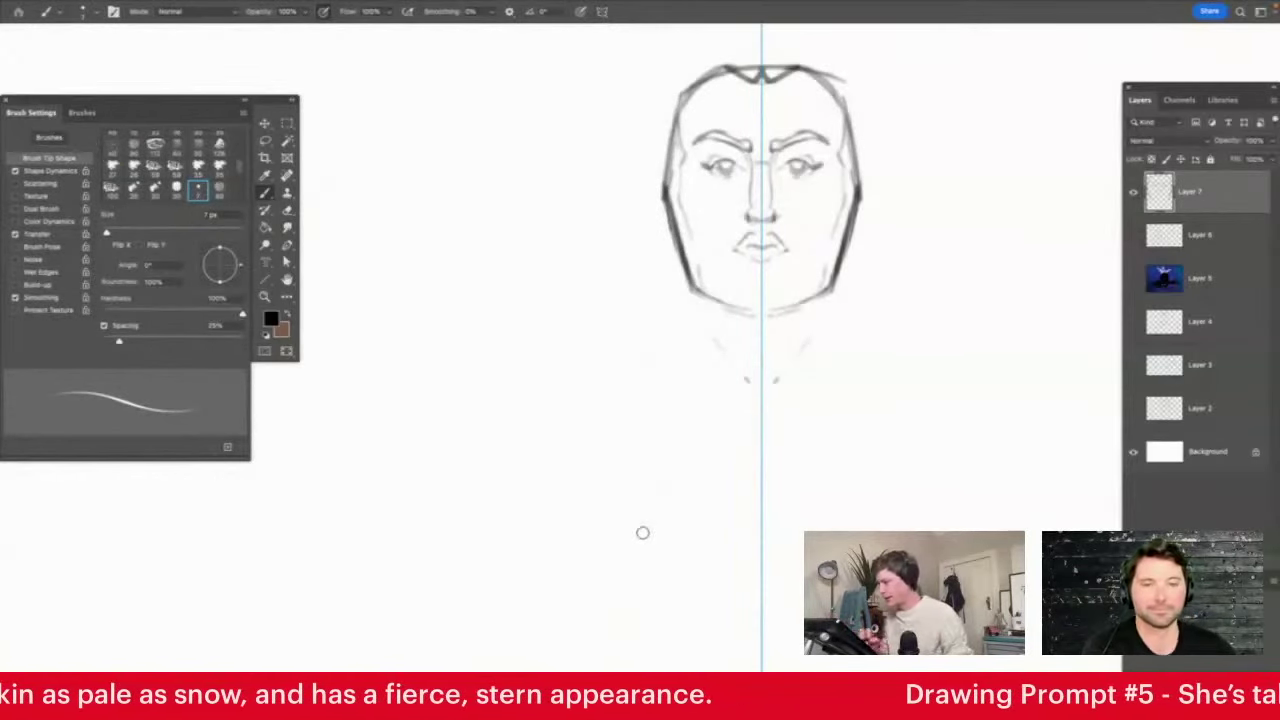
Draw the neck, narrow-waisted torso and upper legs, with both arms raised outward and bent at the wrists
drag(711, 300, 723, 363)
key(super+space)
drag(778, 240, 690, 285)
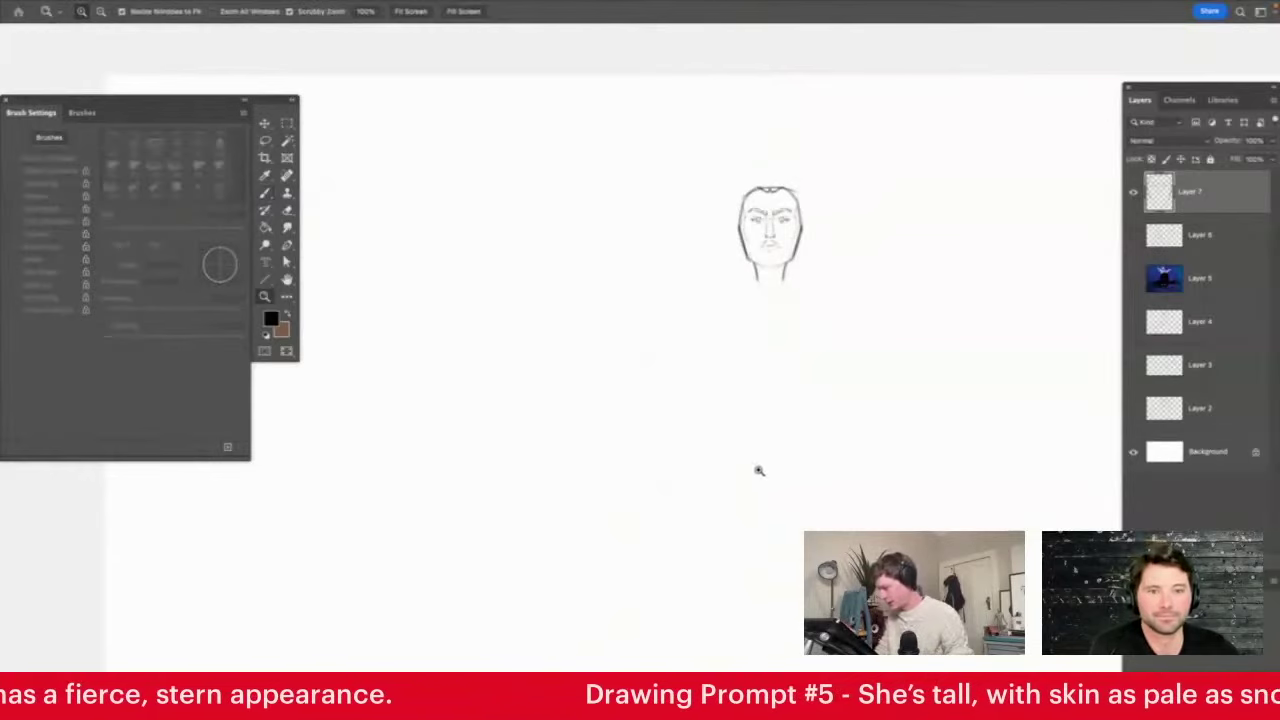
drag(758, 471, 788, 387)
key(b)
mouse_move(752, 230)
mouse_down()
mouse_move(712, 254)
mouse_move(697, 314)
mouse_move(732, 432)
mouse_move(708, 515)
mouse_up()
mouse_move(726, 236)
mouse_down()
mouse_move(694, 227)
mouse_move(544, 98)
mouse_move(468, 116)
mouse_up()
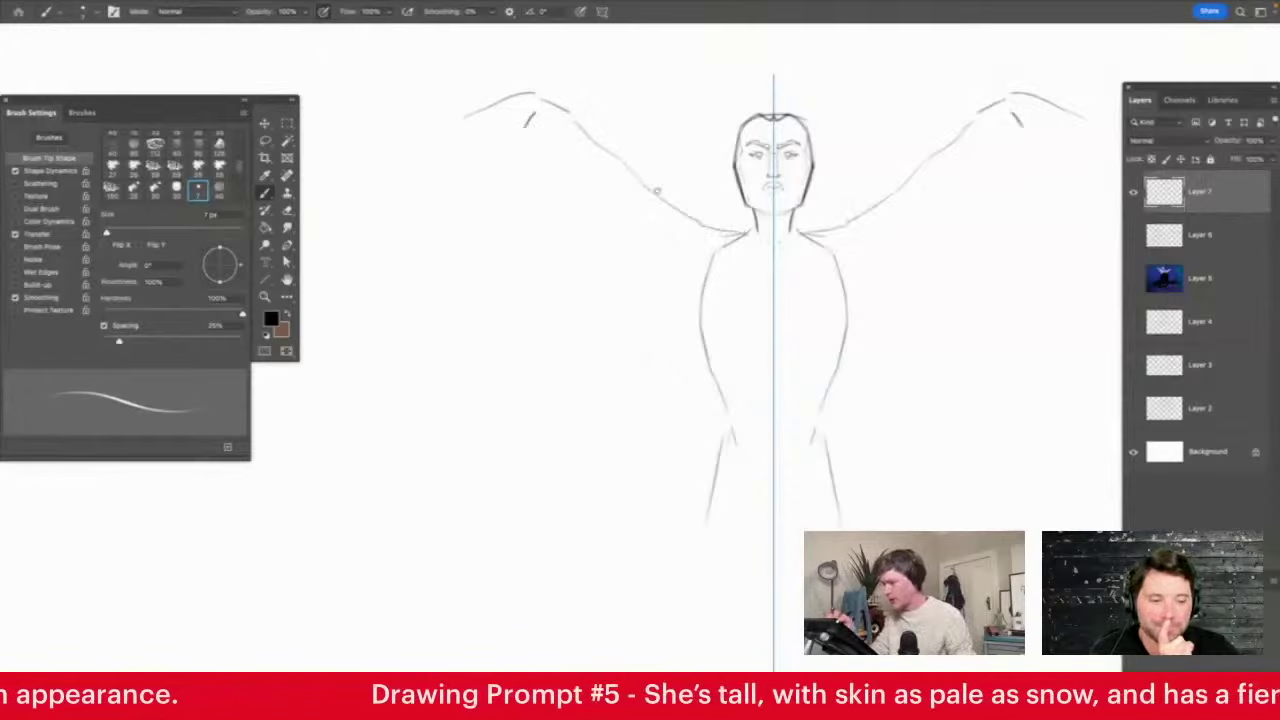
Draw the mirrored hands with long, splayed fingers drooping from the raised wrists
key(z)
drag(544, 163, 596, 185)
key(b)
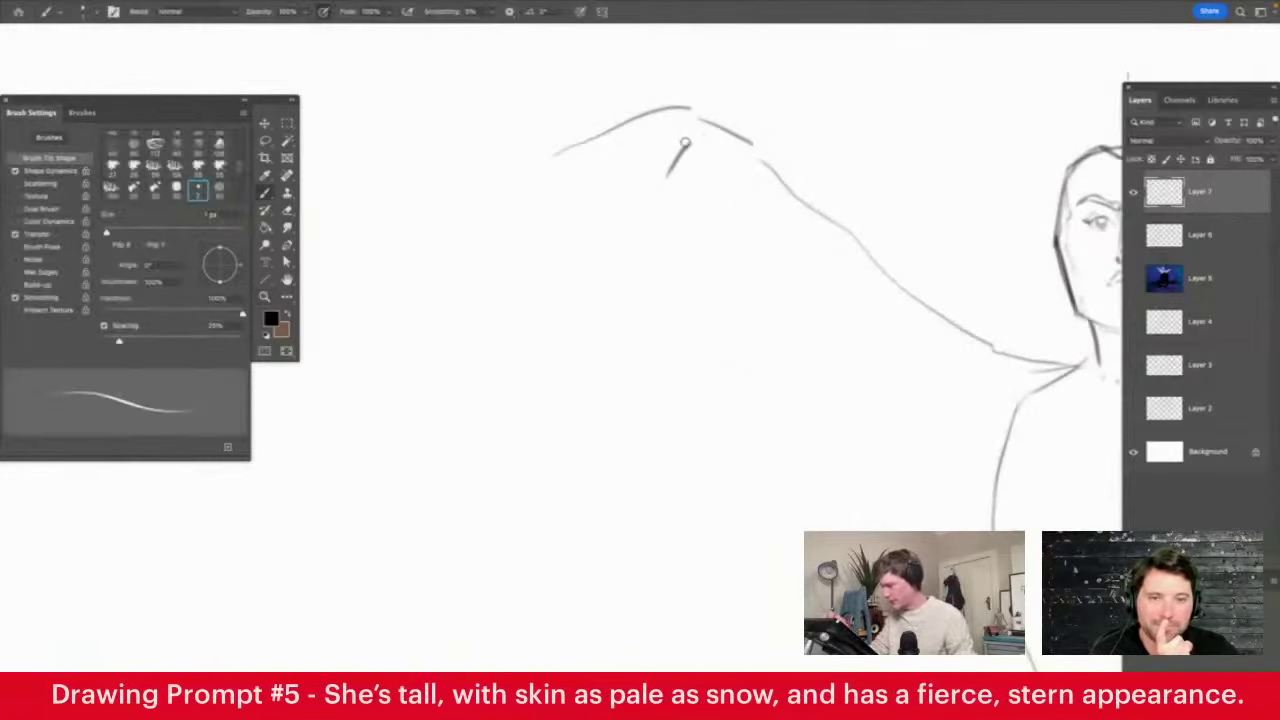
mouse_move(695, 119)
mouse_down()
mouse_move(677, 162)
mouse_move(679, 236)
mouse_move(645, 186)
mouse_move(577, 173)
mouse_move(529, 226)
mouse_move(647, 176)
mouse_move(576, 171)
mouse_move(551, 247)
mouse_move(586, 199)
mouse_move(592, 147)
mouse_move(669, 103)
mouse_move(707, 119)
mouse_up()
key(z)
drag(717, 174, 662, 180)
drag(917, 238, 963, 266)
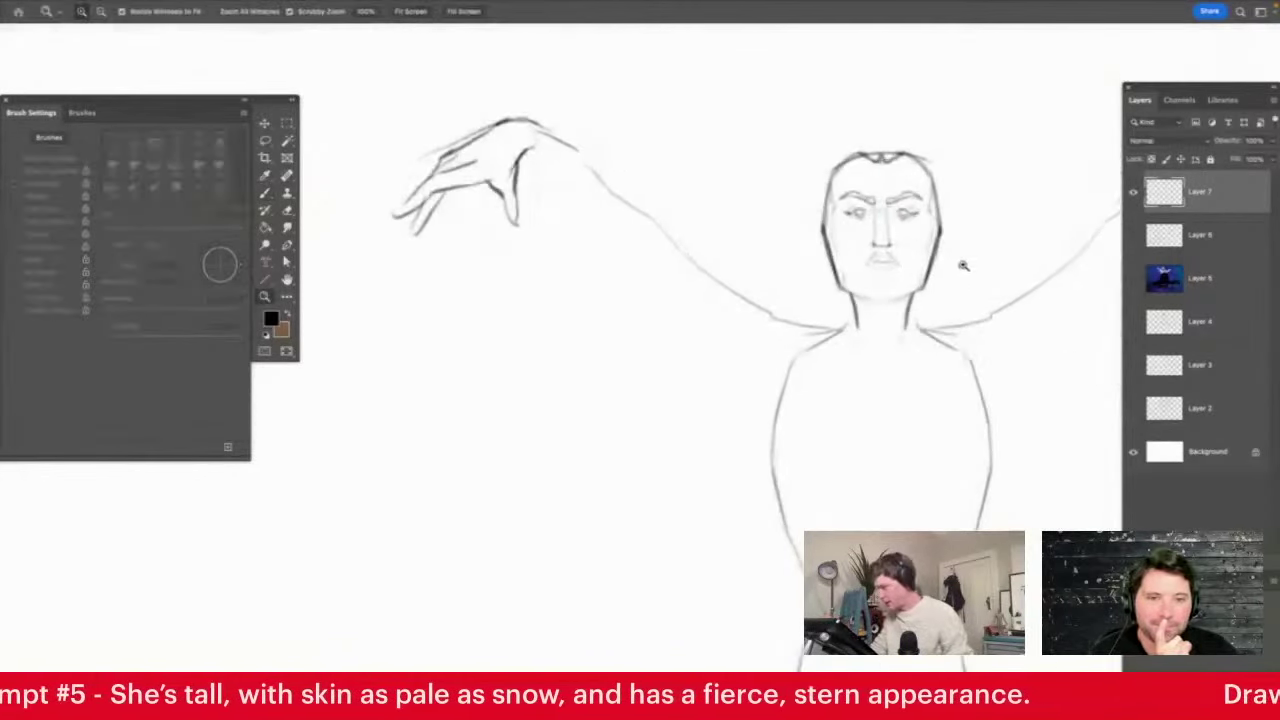
Erase the thin arm lines, draw wide open sleeve cuffs hanging at the wrists, and redraw the sleeves' upper edges toward the shoulders
key(e)
drag(580, 152, 737, 289)
click(548, 129)
key(b)
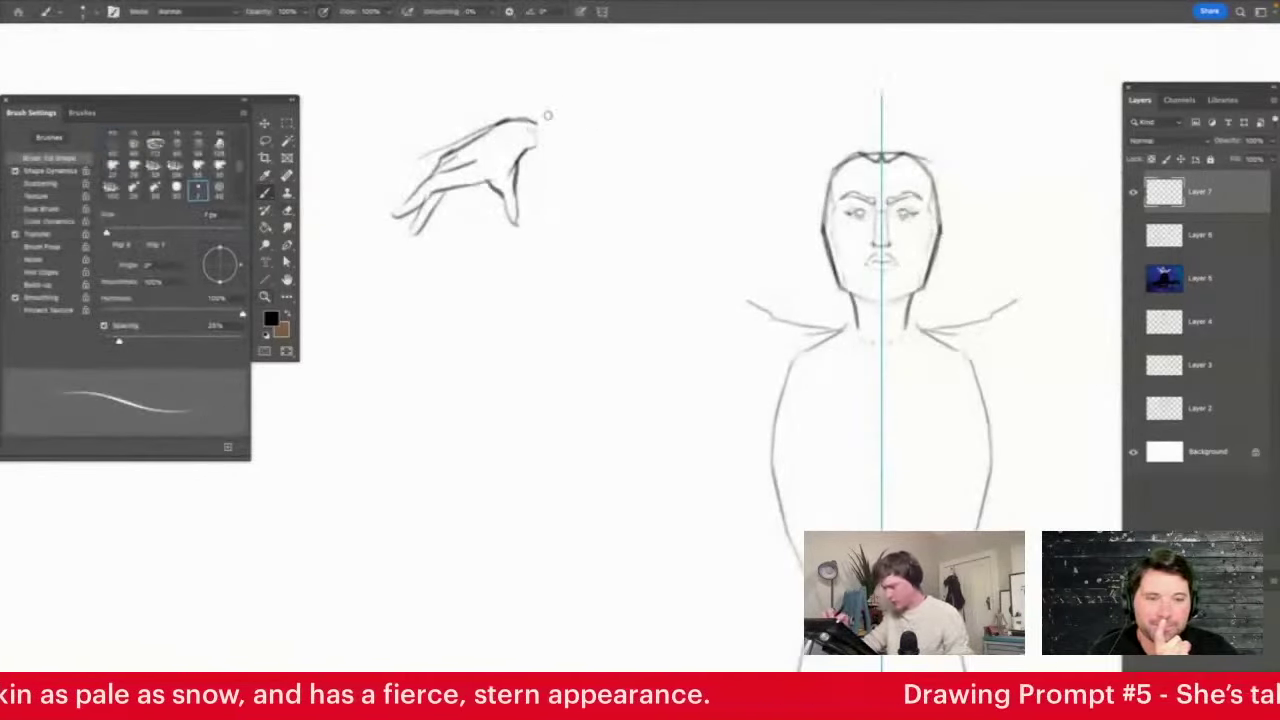
drag(551, 165, 542, 250)
mouse_move(483, 182)
mouse_down()
mouse_move(509, 268)
mouse_move(540, 272)
mouse_up()
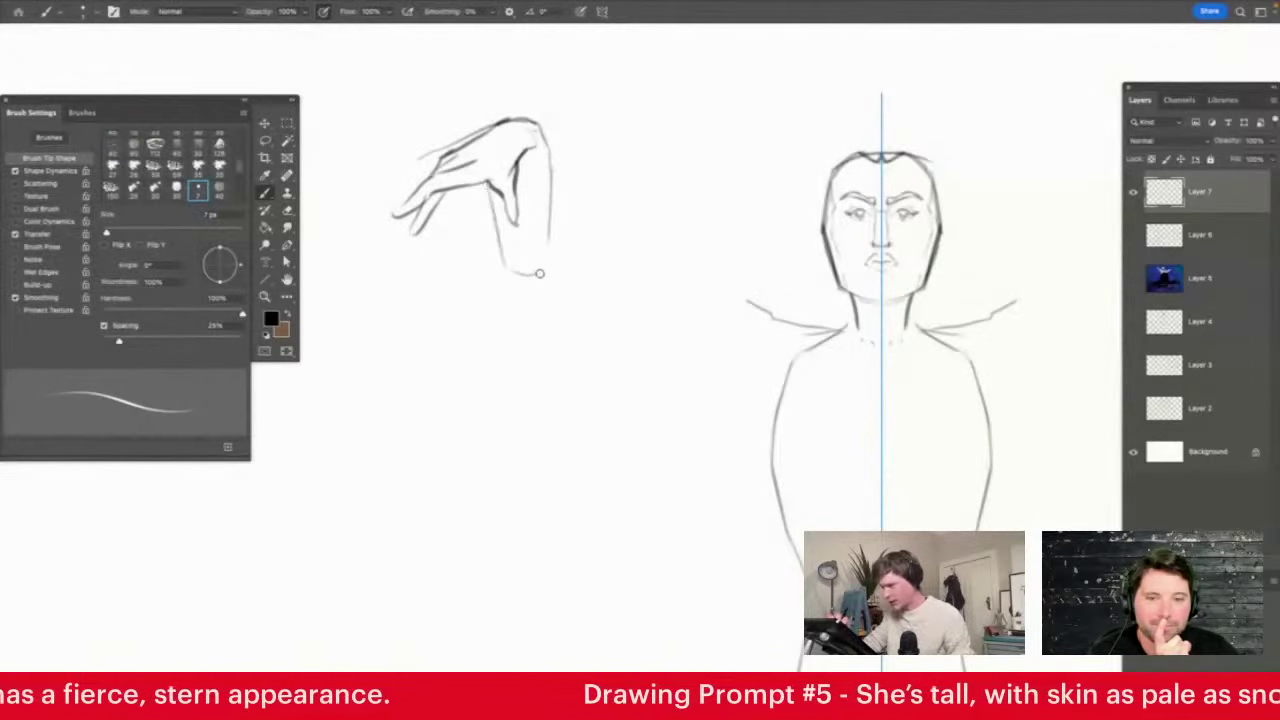
drag(542, 140, 539, 266)
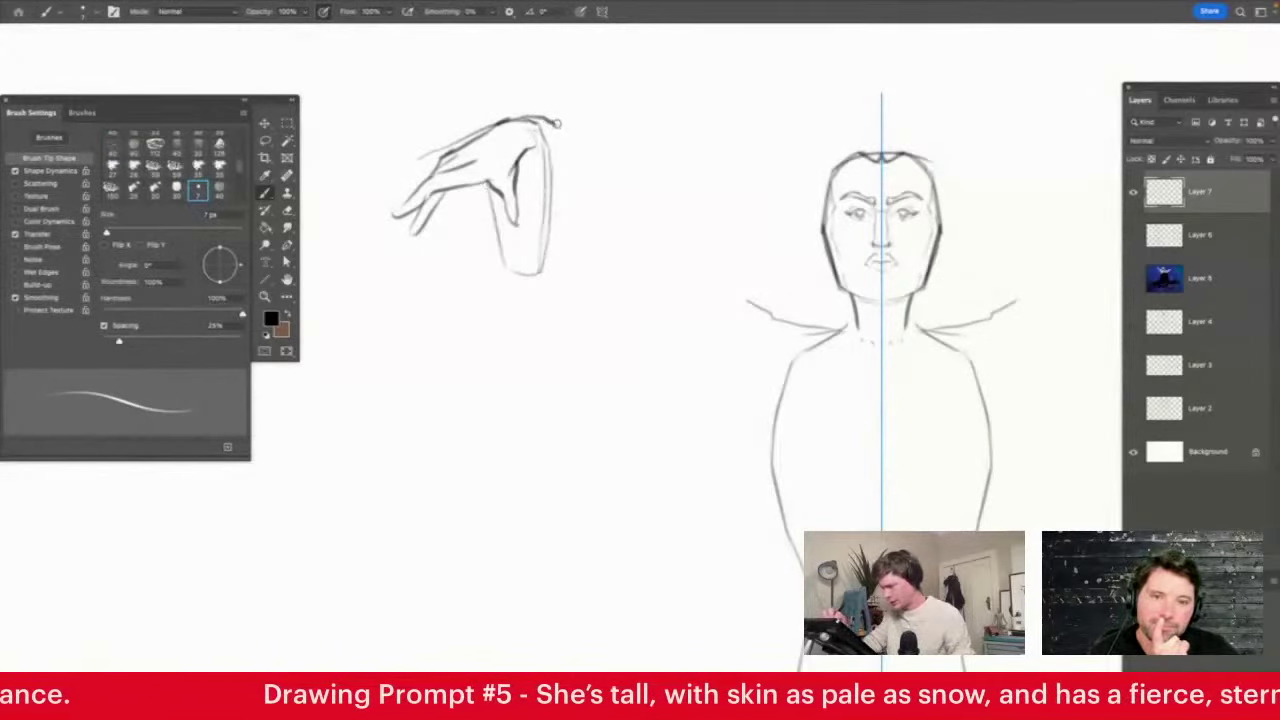
mouse_move(565, 128)
mouse_down()
mouse_move(730, 257)
mouse_move(826, 308)
mouse_up()
Strengthen the hanging sleeve cuffs and sketch fabric folds and the underside of the sleeves toward the shoulders
key(z)
drag(885, 262, 830, 320)
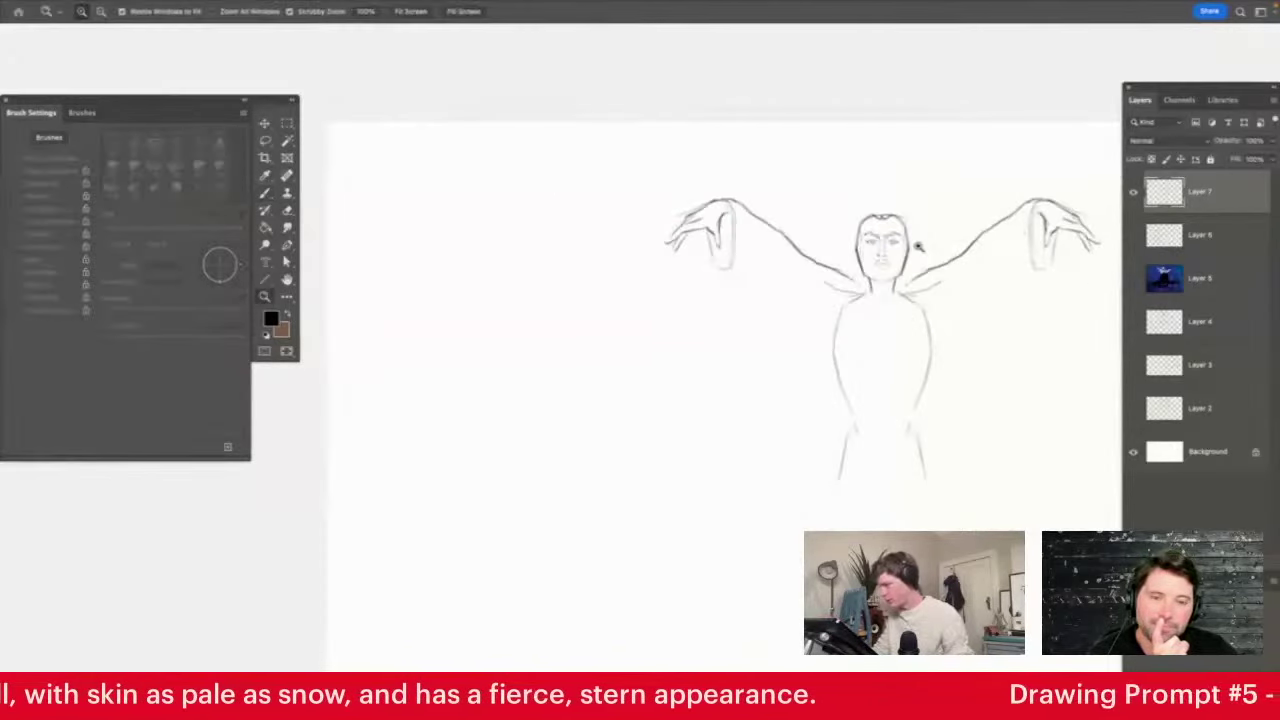
click(917, 246)
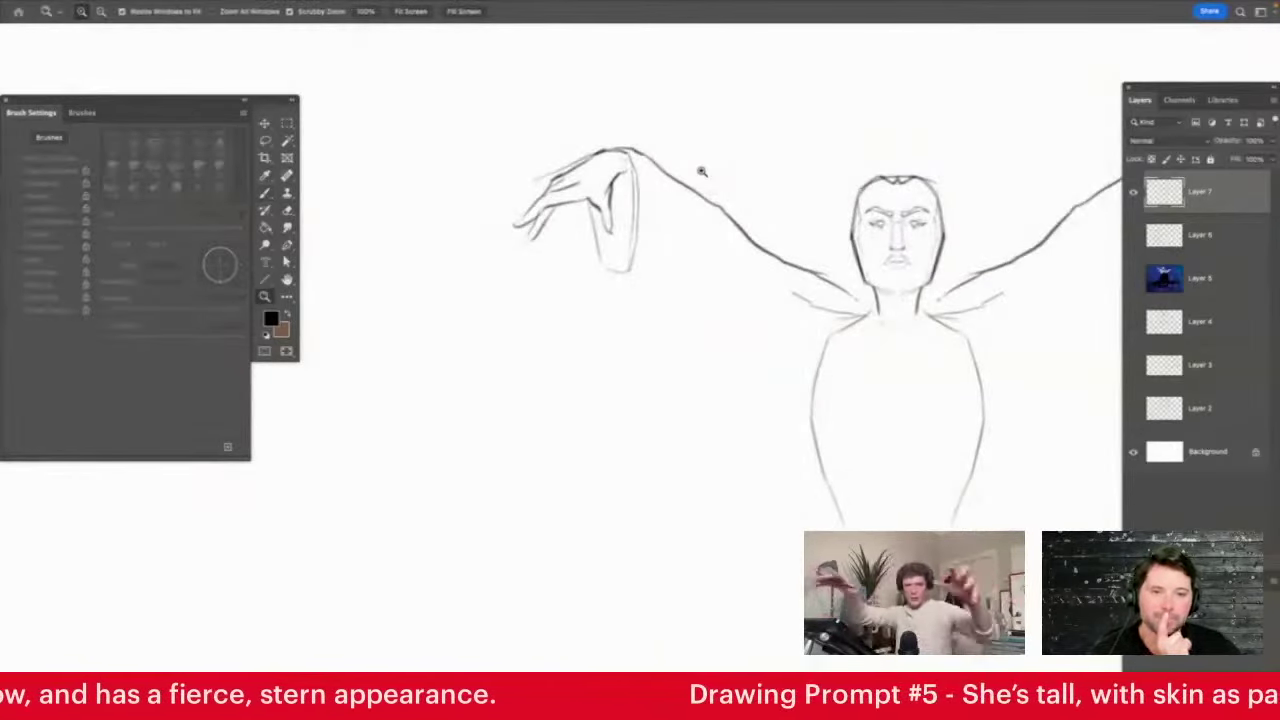
key(b)
drag(580, 197, 595, 263)
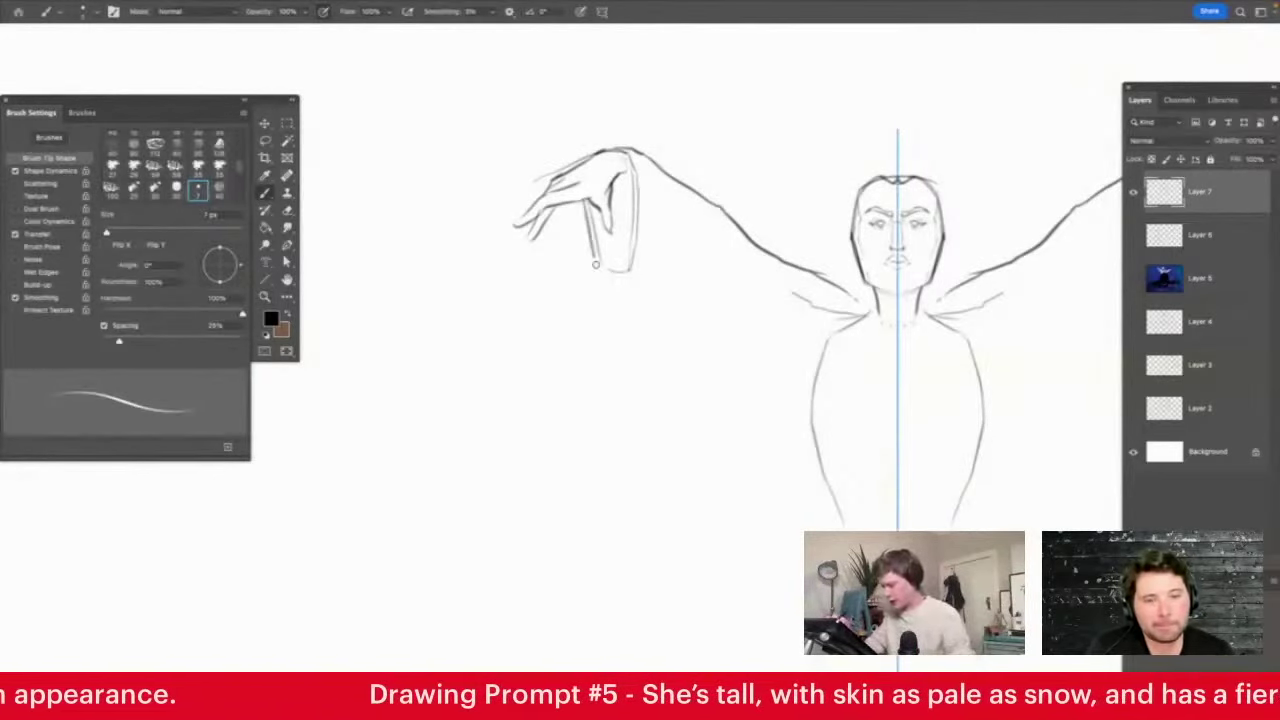
mouse_move(712, 207)
mouse_down()
mouse_move(738, 280)
mouse_move(710, 325)
mouse_up()
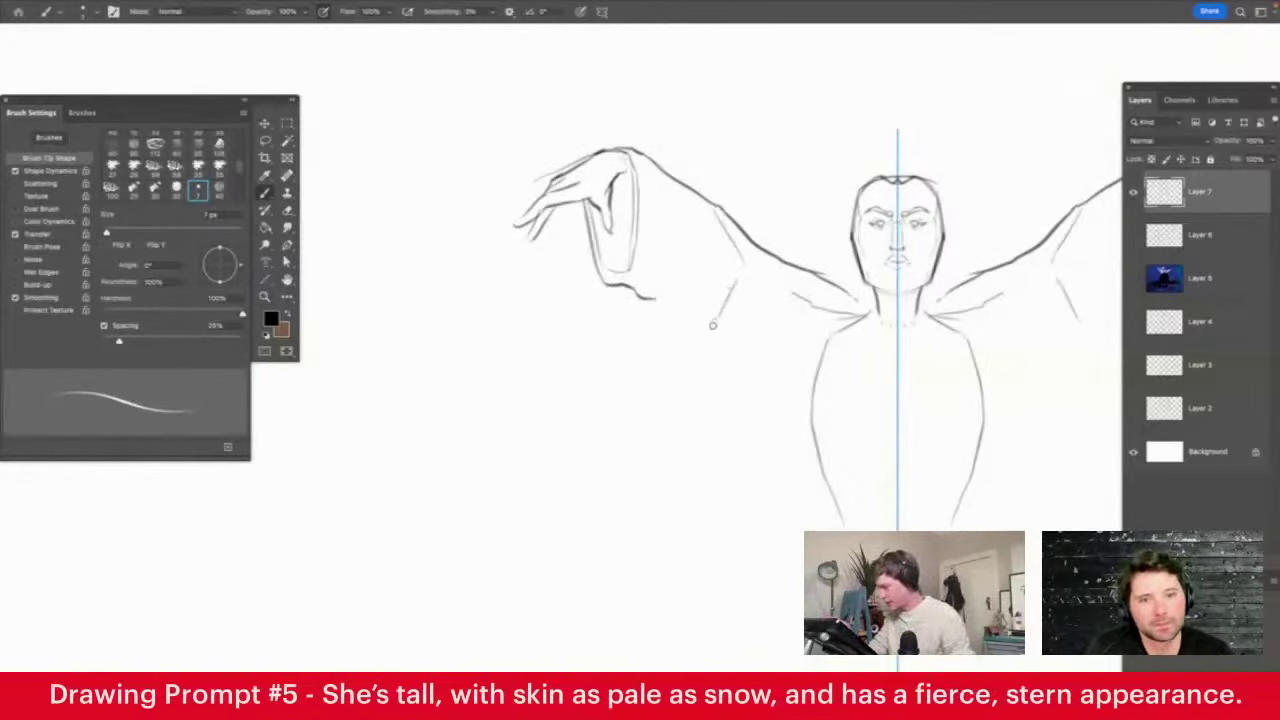
drag(742, 234, 782, 338)
drag(848, 290, 838, 336)
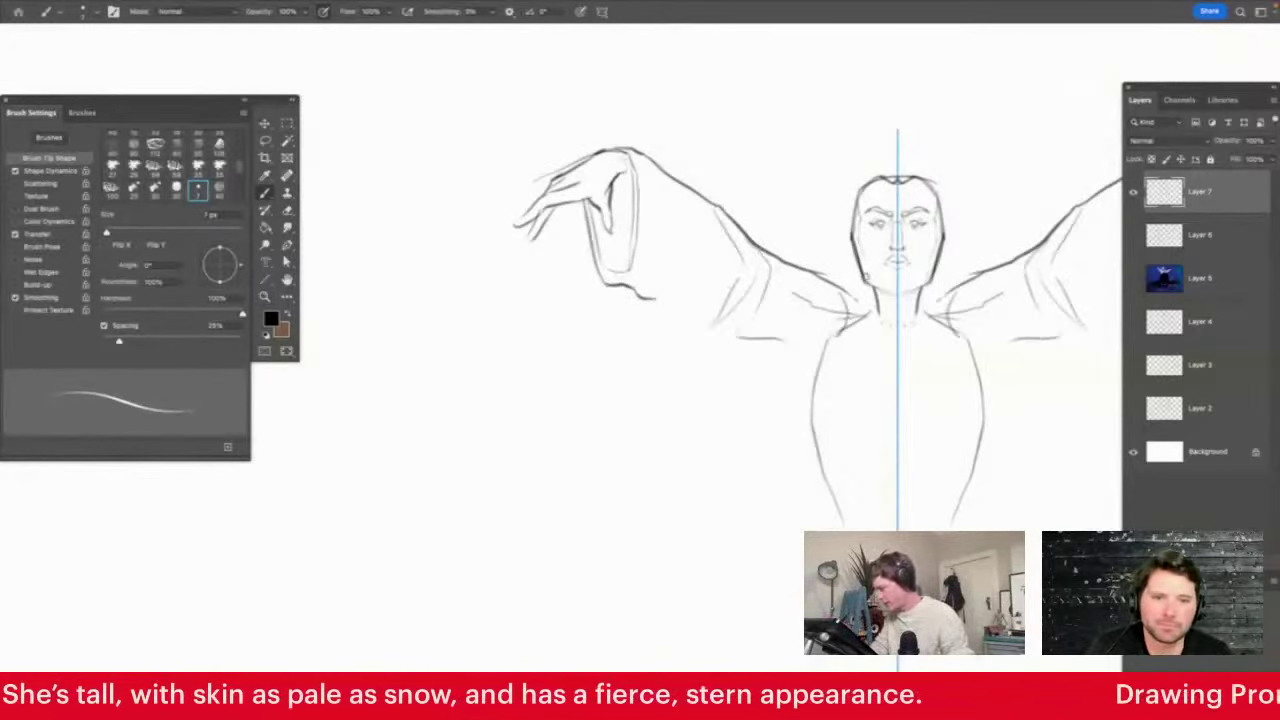
Draw a long mirrored collar from the shoulders converging to a point at the waist, and mark the neckline inside it
mouse_move(866, 278)
mouse_down()
mouse_move(822, 284)
mouse_move(815, 388)
mouse_move(890, 490)
mouse_up()
drag(868, 312, 890, 430)
key(e)
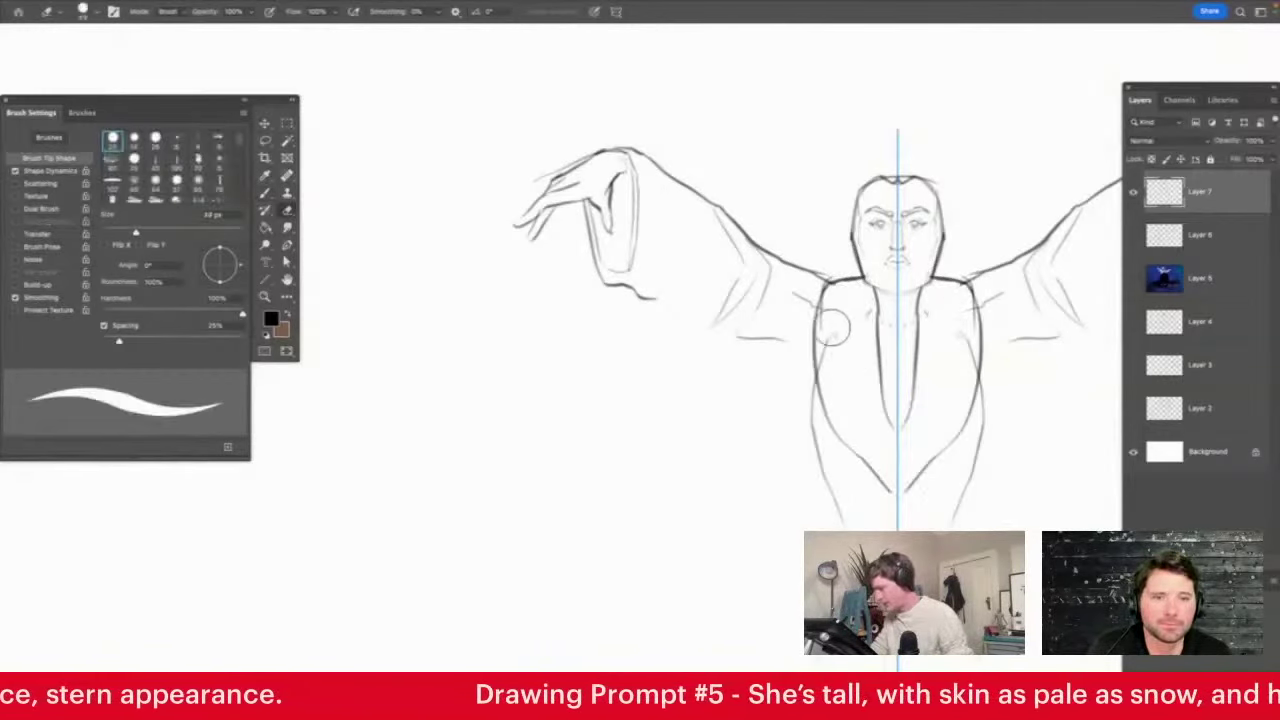
key(z)
drag(884, 288, 836, 300)
drag(920, 330, 954, 203)
key(b)
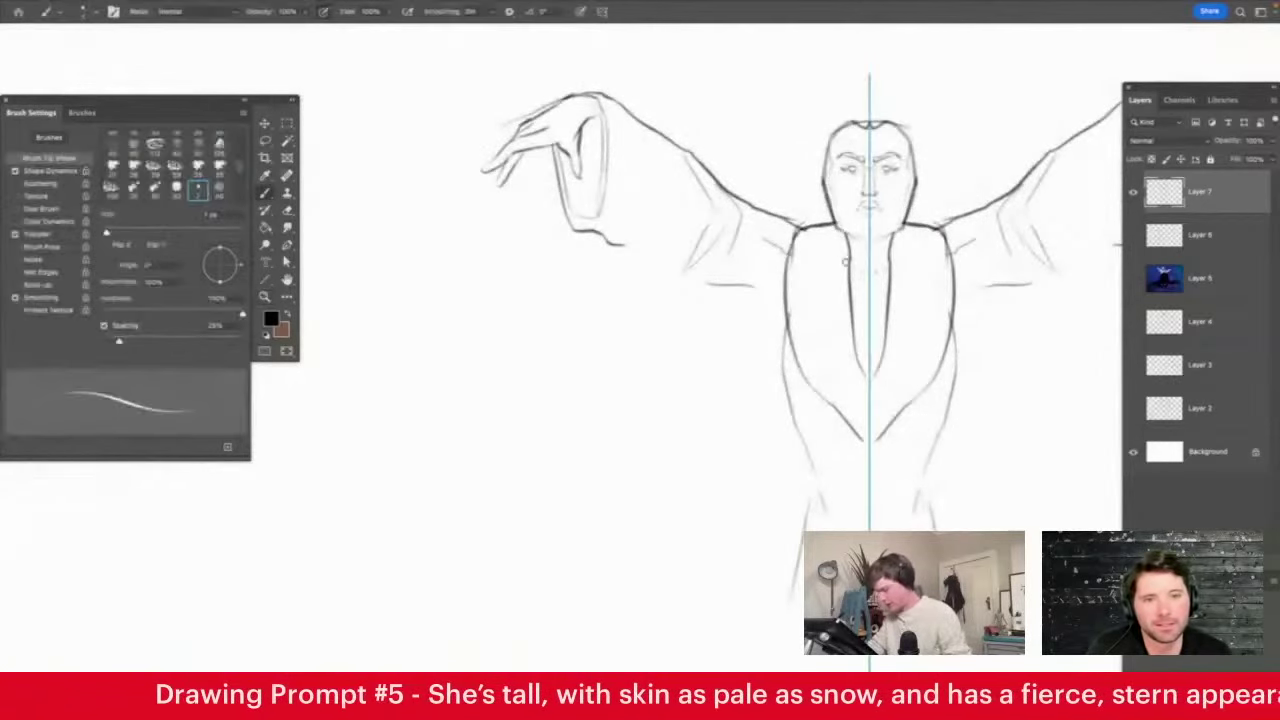
drag(849, 257, 861, 287)
Erase the collar lines beside the jaw, darken the jaw outline, and draw pointed ears on both sides of the head
key(z)
drag(850, 172, 900, 172)
key(e)
drag(797, 206, 845, 220)
key(b)
mouse_move(808, 168)
mouse_down()
mouse_move(825, 257)
mouse_move(880, 295)
mouse_up()
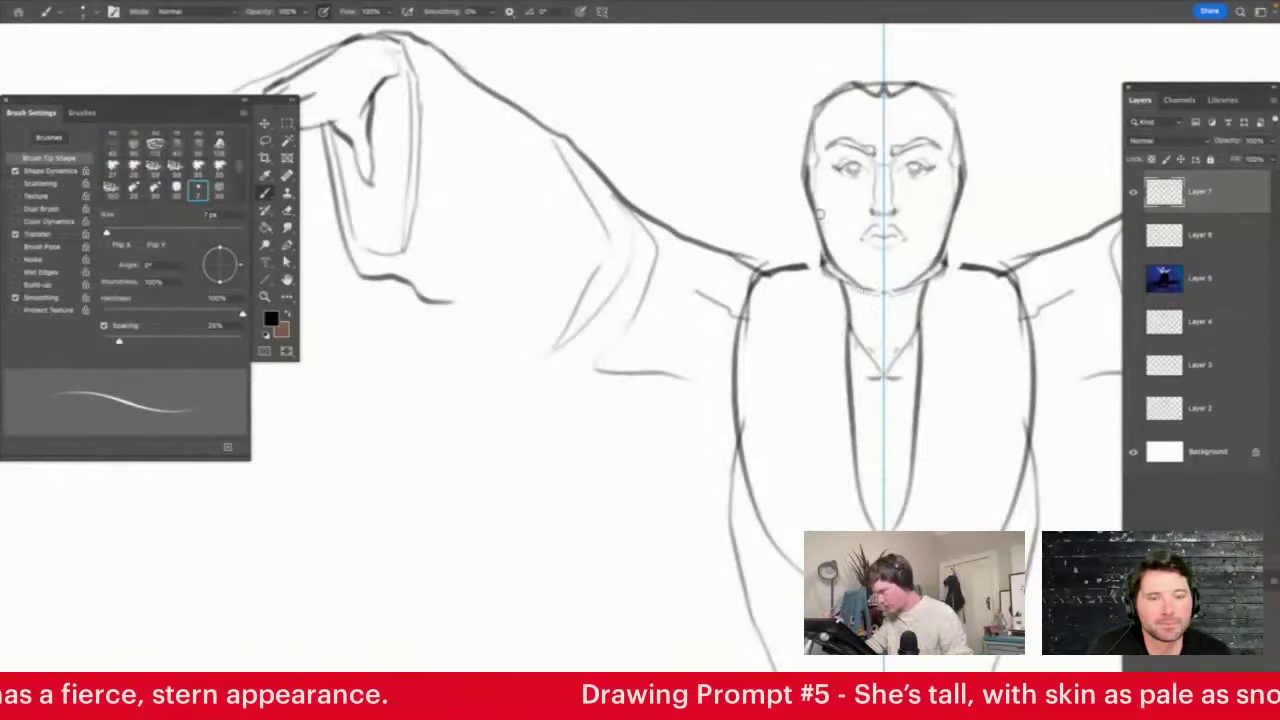
mouse_move(805, 183)
mouse_down()
mouse_move(795, 210)
mouse_move(811, 232)
mouse_up()
Draw a wide, swooping hat brim from the top of the forehead out to the raised sleeves
key(z)
mouse_move(907, 248)
mouse_down()
mouse_move(776, 215)
mouse_move(980, 227)
mouse_up()
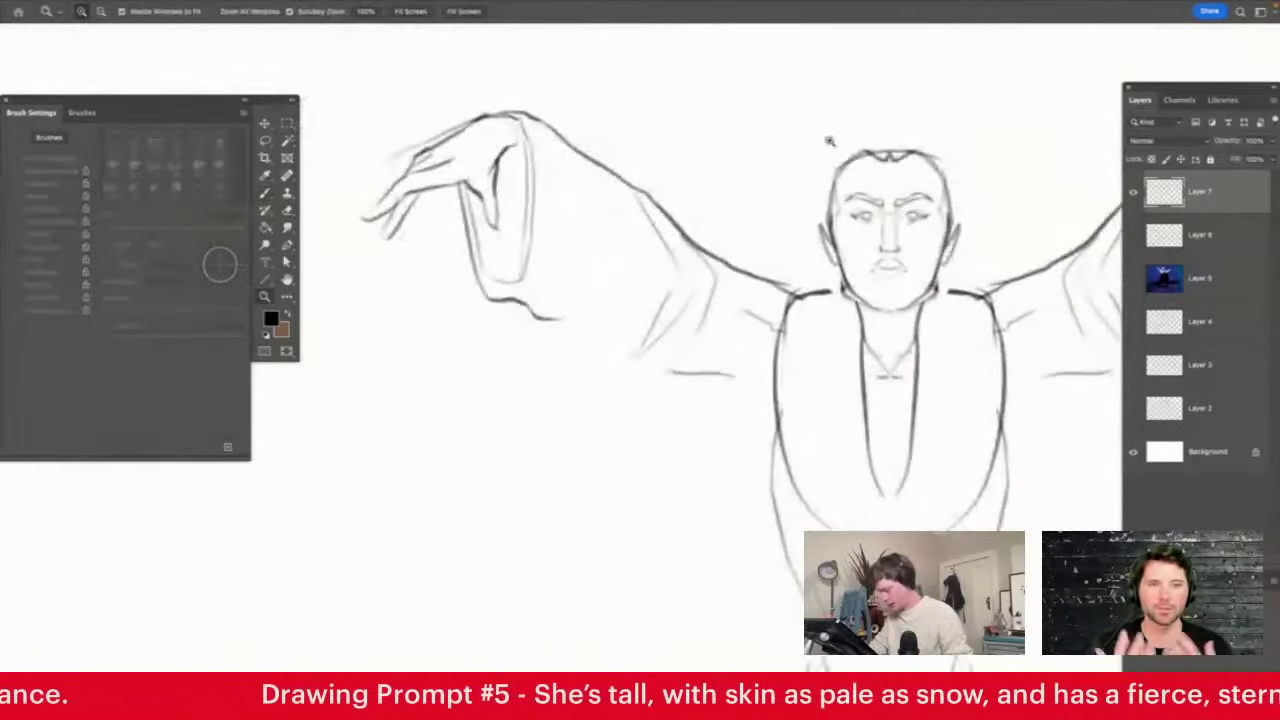
key(b)
drag(879, 150, 673, 232)
Draw ragged, flowing cloth drapes with pointed ends beneath both sleeves
key(z)
drag(611, 365, 597, 385)
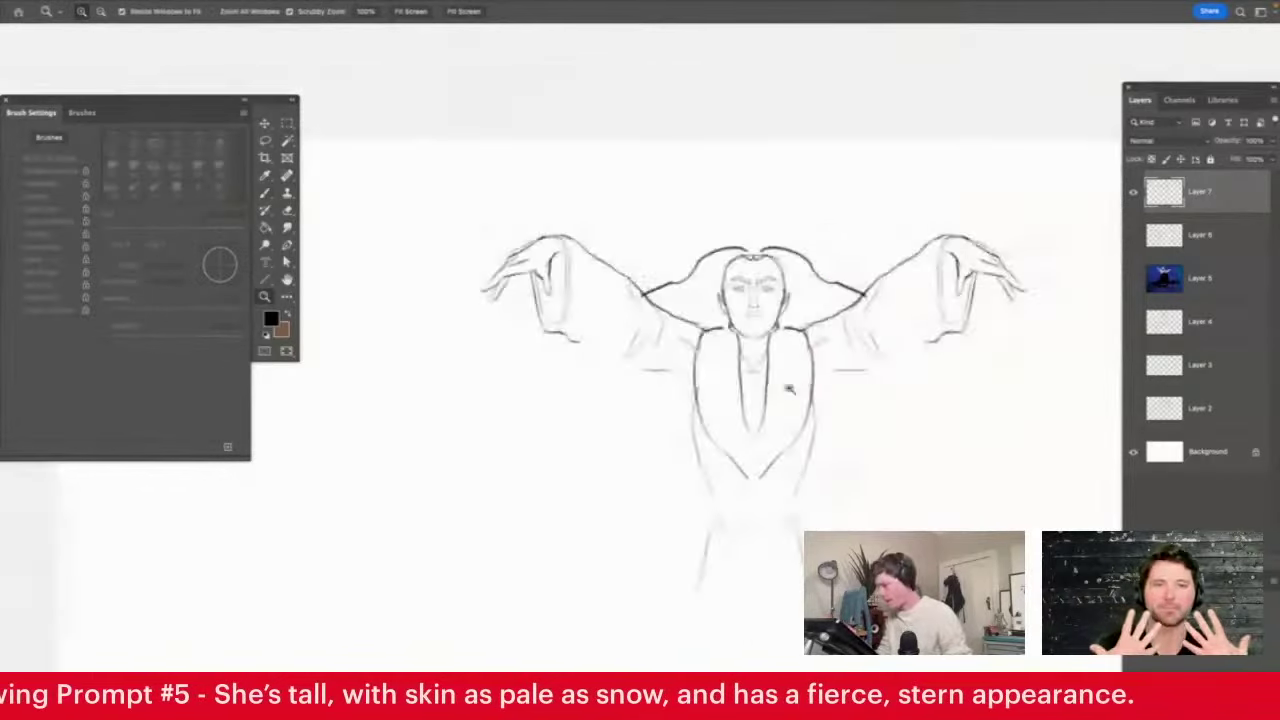
click(789, 389)
key(b)
mouse_move(548, 348)
mouse_down()
mouse_move(450, 472)
mouse_move(571, 395)
mouse_move(550, 470)
mouse_move(611, 450)
mouse_up()
Draw a tall pointed crown on the hat and add curled tips to the brim
key(z)
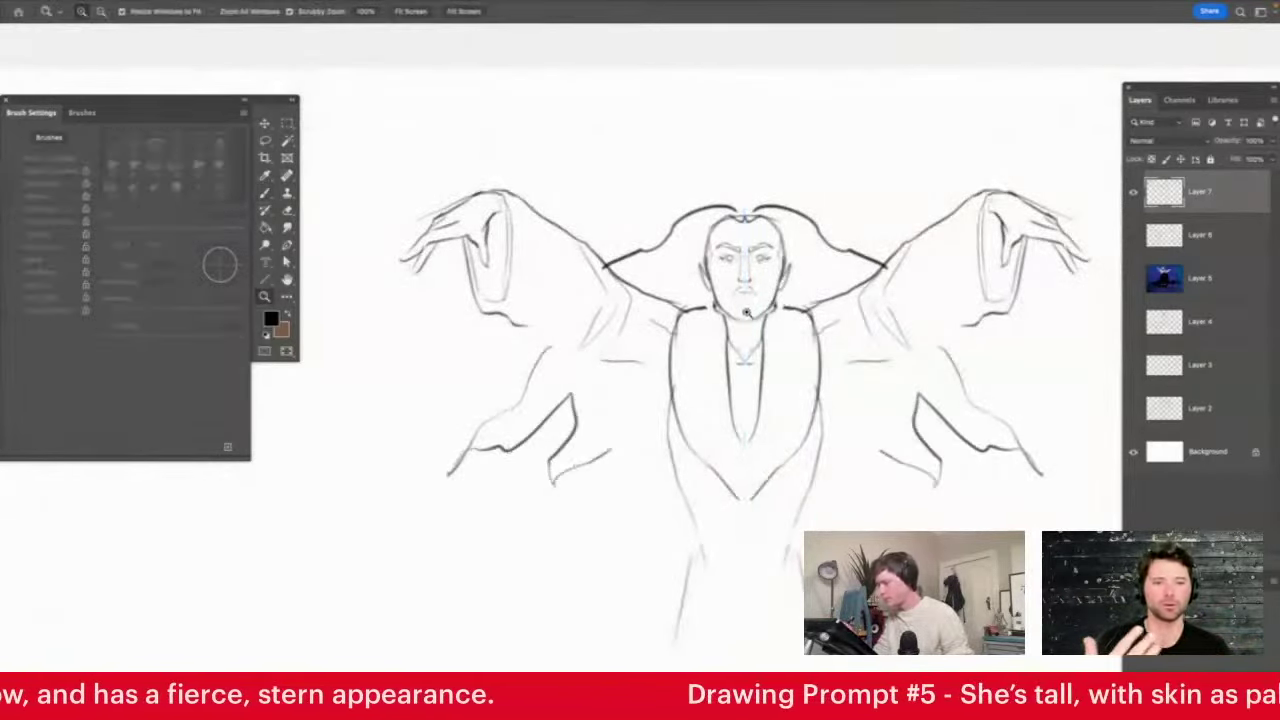
drag(746, 313, 764, 302)
drag(812, 255, 837, 220)
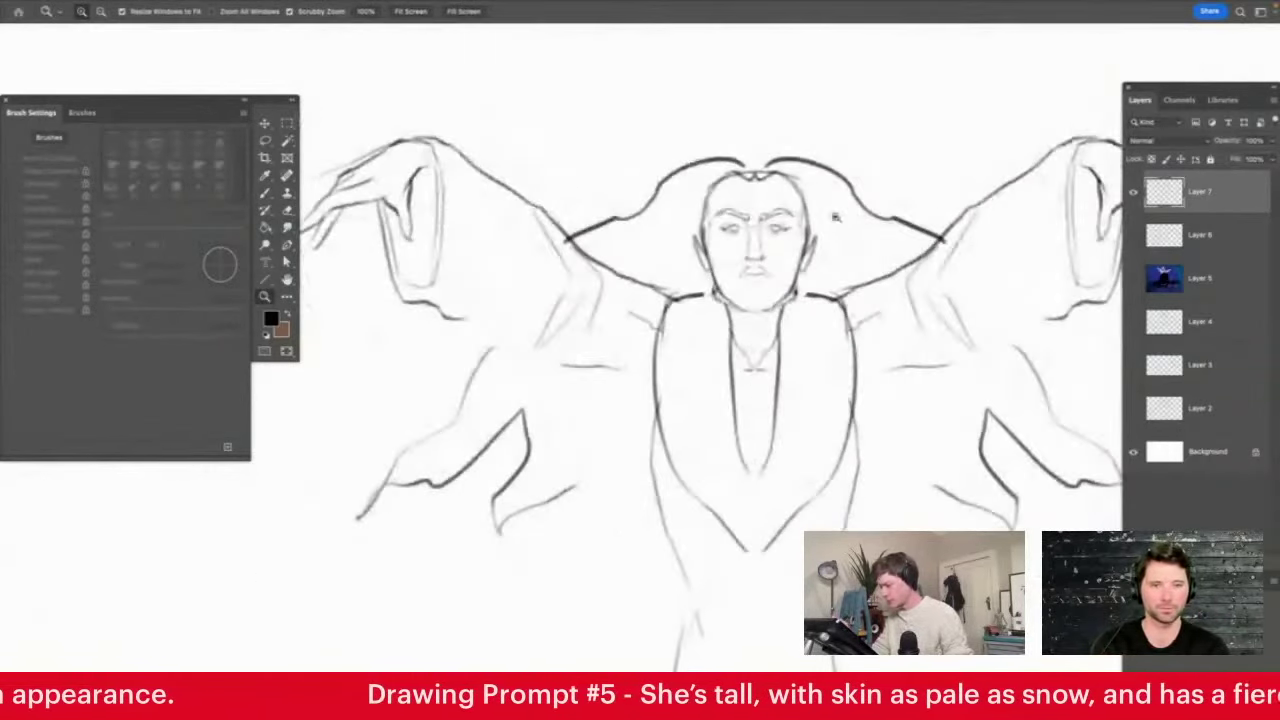
key(b)
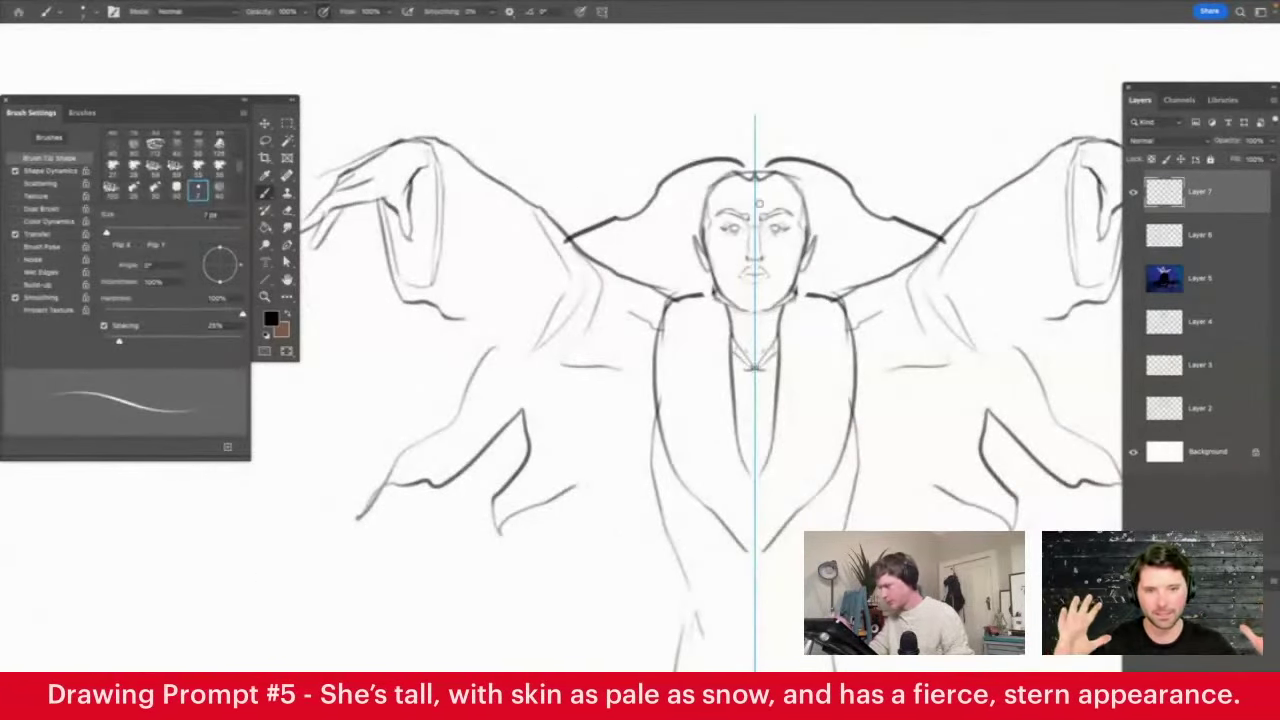
key(z)
click(785, 200)
key(b)
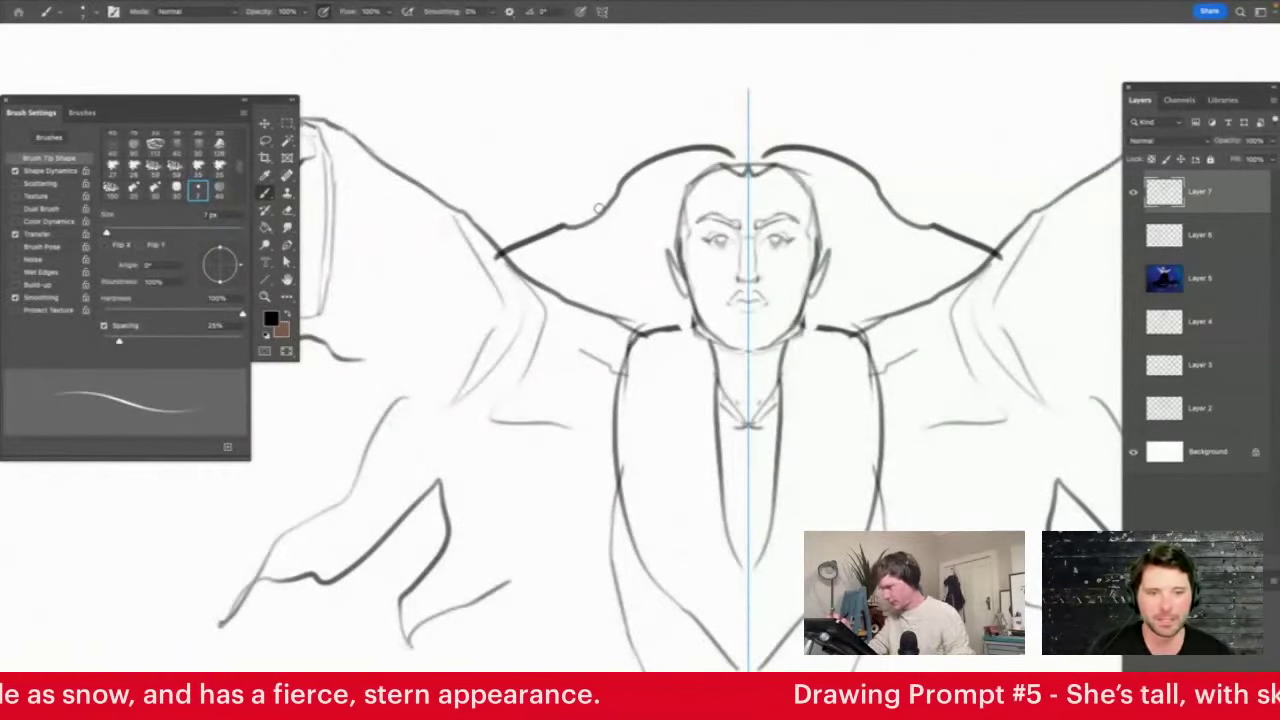
mouse_move(599, 208)
mouse_down()
mouse_move(603, 174)
mouse_move(752, 132)
mouse_up()
key(z)
mouse_move(804, 300)
mouse_down()
mouse_move(705, 298)
mouse_move(743, 120)
mouse_move(766, 98)
mouse_up()
click(810, 245)
key(b)
key(z)
Draw the sides of a long gown flaring from the waist out to a wide hem
drag(827, 190, 745, 215)
drag(873, 284, 940, 349)
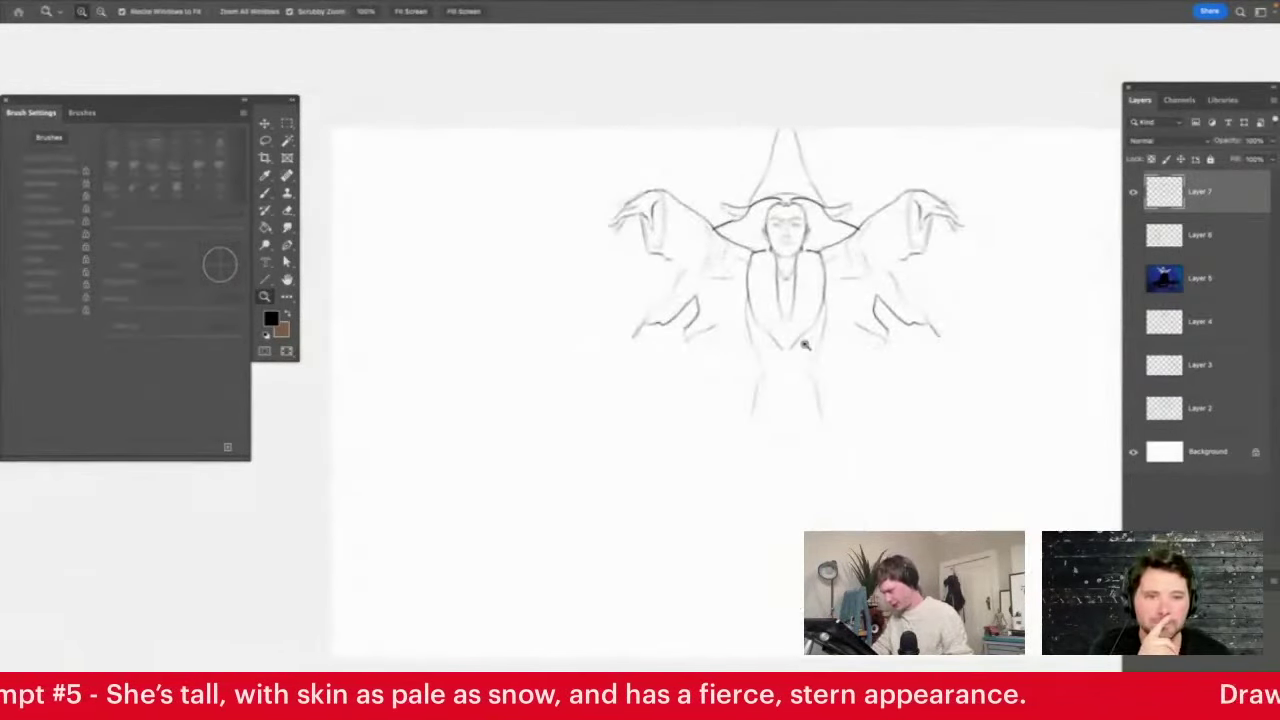
key(v)
key(b)
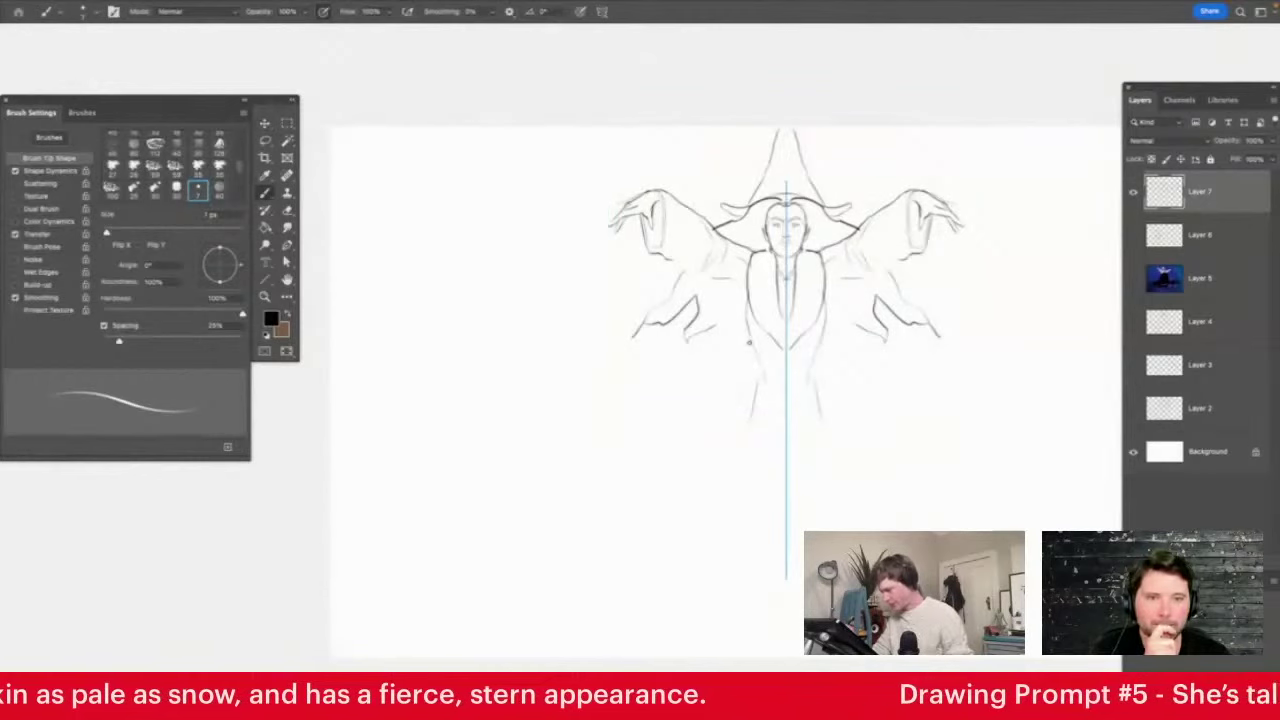
drag(744, 392, 544, 632)
mouse_move(732, 418)
mouse_down()
mouse_move(749, 347)
mouse_move(720, 340)
mouse_move(812, 336)
mouse_up()
Draw a bold lower sleeve edge from the cuffs to the torso and continue it down the waist
key(z)
click(749, 347)
key(b)
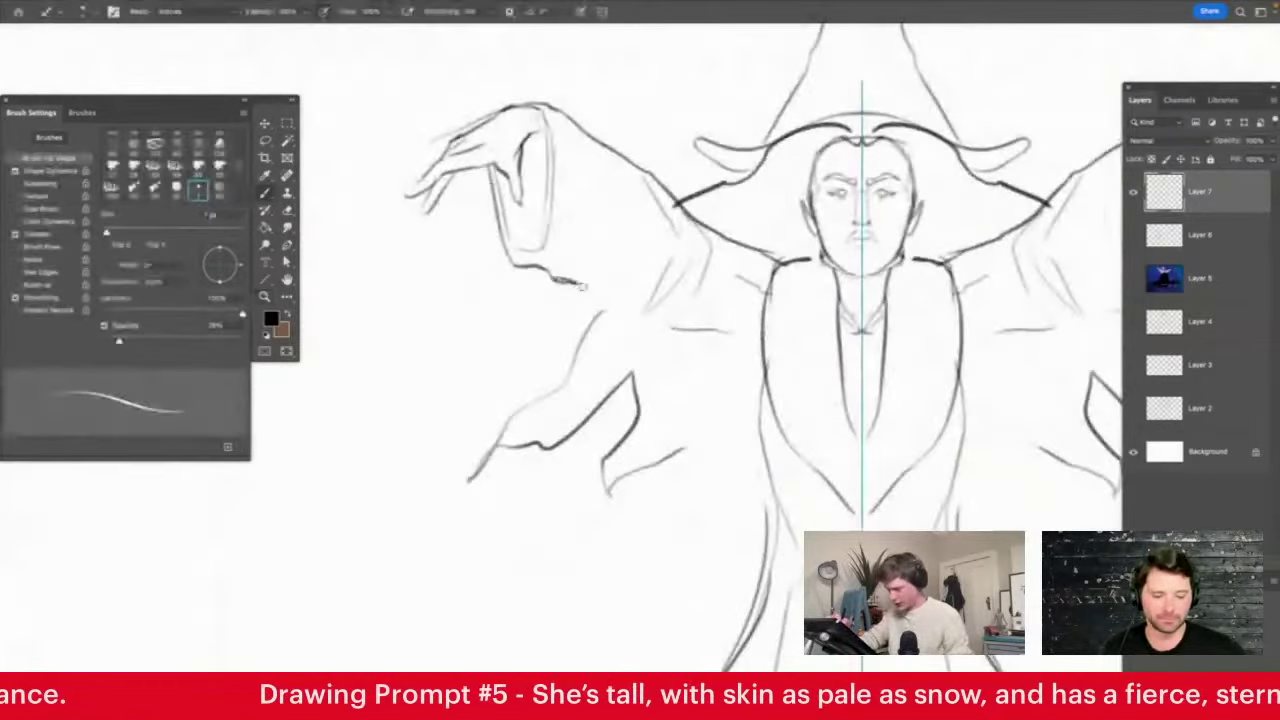
mouse_move(568, 282)
mouse_down()
mouse_move(753, 374)
mouse_move(775, 515)
mouse_up()
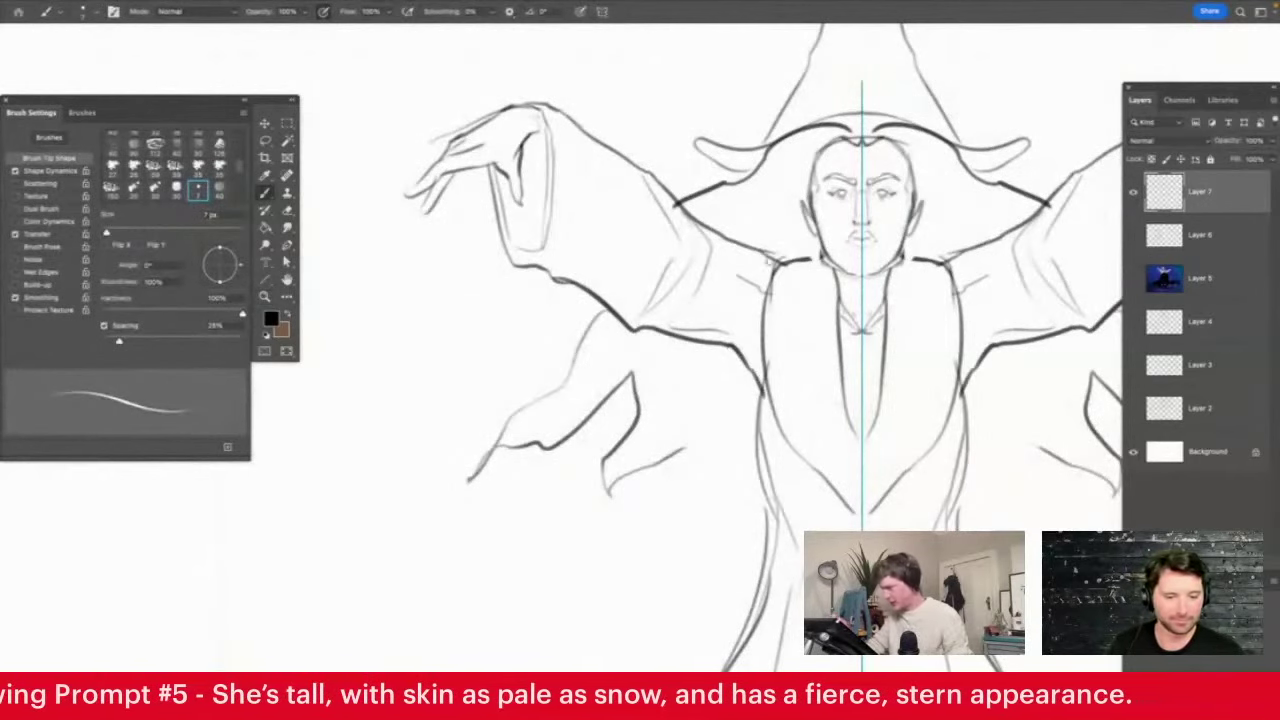
Add short fur tufts along the collar's top and outer edges at the shoulders
mouse_move(767, 303)
mouse_down()
mouse_move(761, 258)
mouse_move(816, 232)
mouse_move(776, 296)
mouse_up()
key(e)
key(z)
drag(828, 351, 860, 335)
key(b)
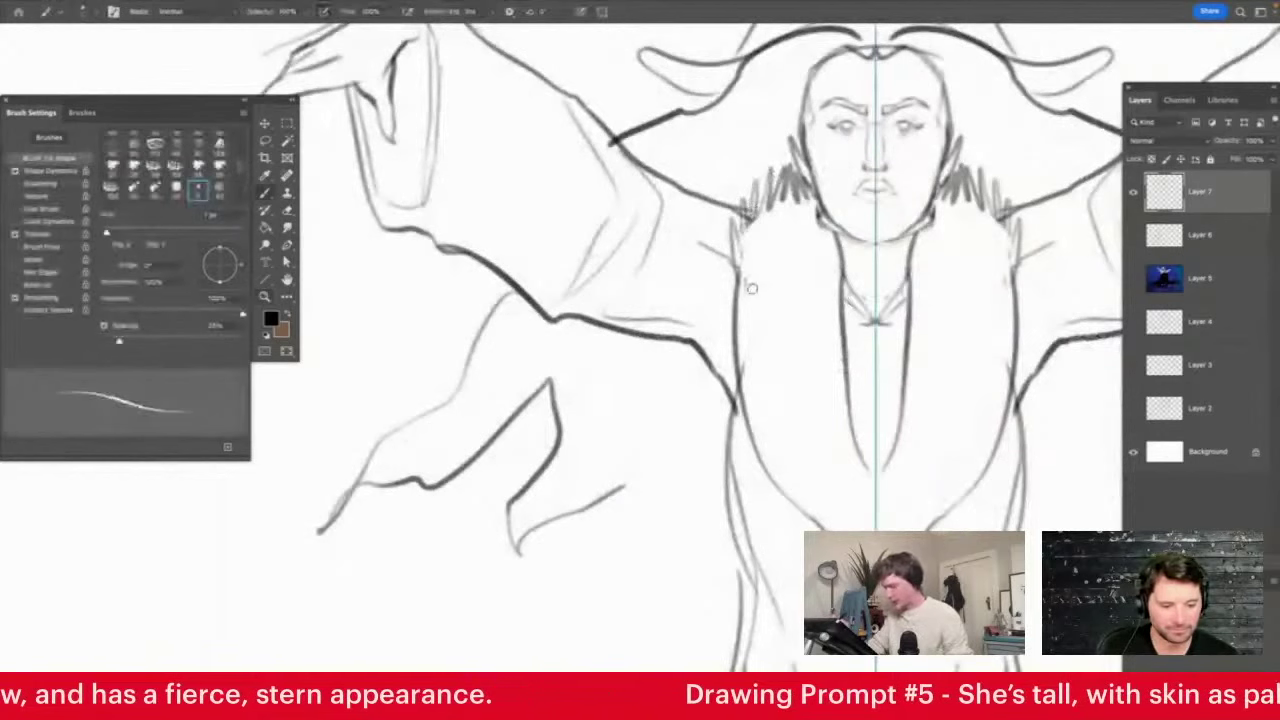
drag(739, 284, 730, 267)
mouse_move(735, 288)
mouse_down()
mouse_move(721, 268)
mouse_move(728, 301)
mouse_up()
Join the collar's two lower points at the waist with a small clasp on the centre line
mouse_move(826, 254)
mouse_down()
mouse_move(842, 350)
mouse_move(868, 322)
mouse_move(888, 325)
mouse_move(738, 349)
mouse_up()
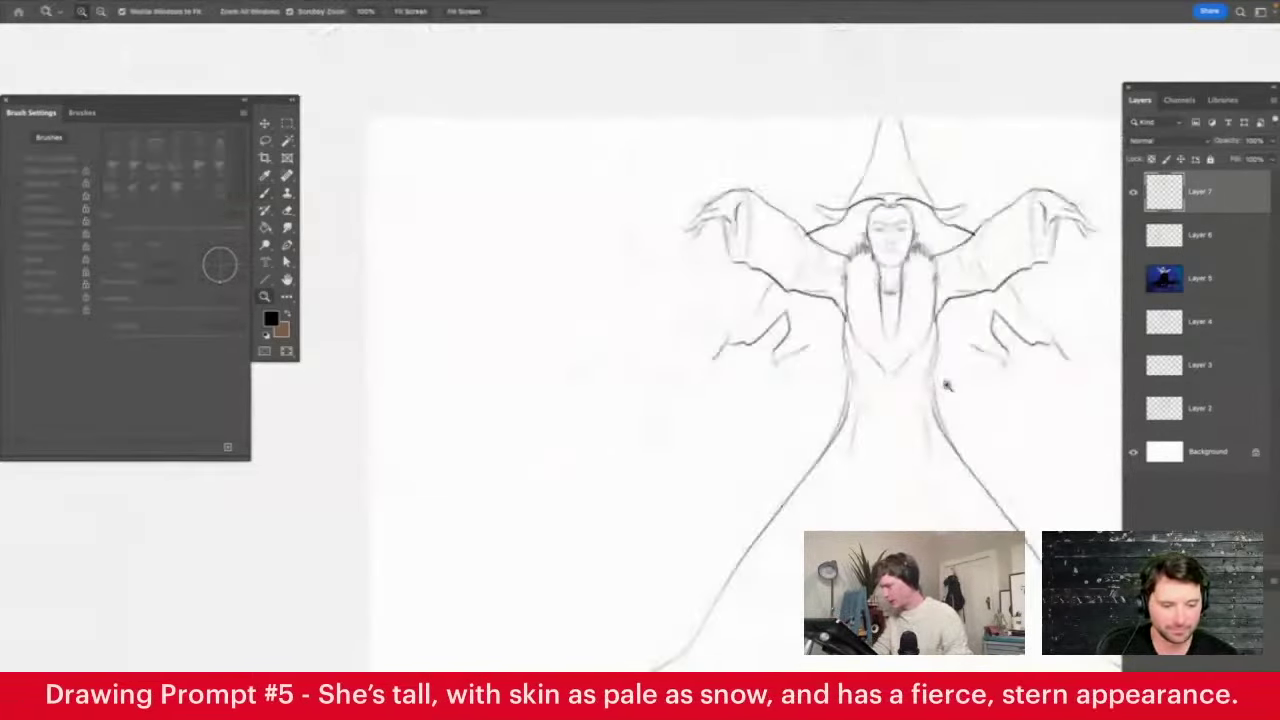
drag(908, 392, 936, 420)
mouse_move(878, 288)
mouse_down()
mouse_move(875, 388)
mouse_move(760, 385)
mouse_up()
drag(909, 451, 933, 481)
key(b)
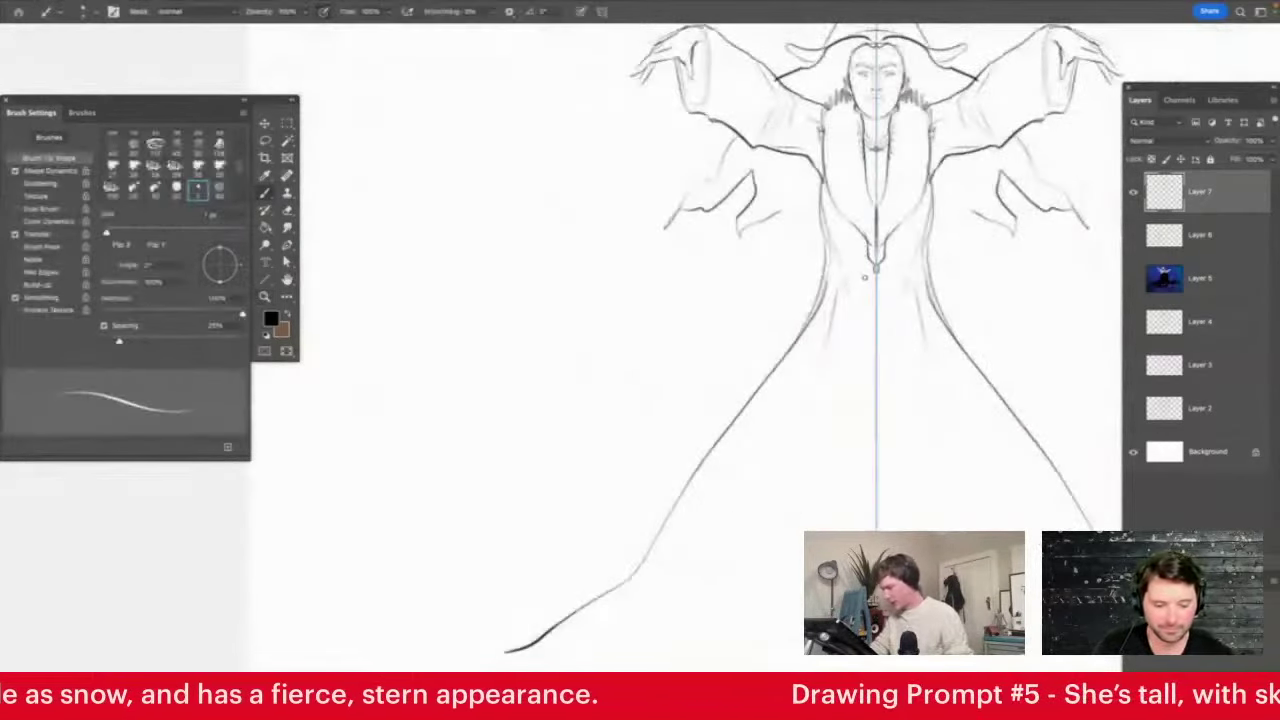
Draw a belt below the collar clasp and a central gown opening that parts down to the hem
drag(856, 284, 876, 304)
mouse_move(875, 307)
mouse_down()
mouse_move(874, 402)
mouse_move(796, 634)
mouse_up()
drag(876, 450, 774, 656)
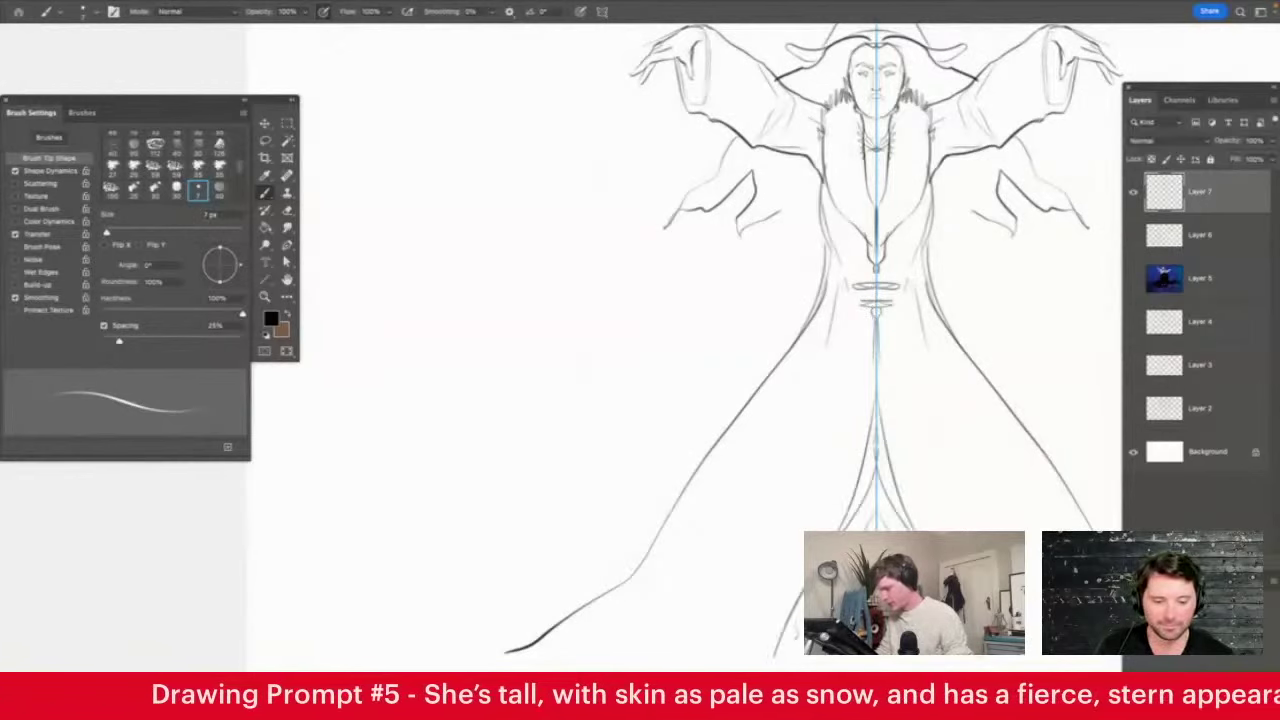
Add an outer train to the gown, sweeping outward from the skirt in a long wavy edge on both sides
mouse_move(776, 360)
mouse_down()
mouse_move(662, 507)
mouse_move(512, 576)
mouse_move(357, 597)
mouse_up()
key(z)
drag(743, 448, 685, 452)
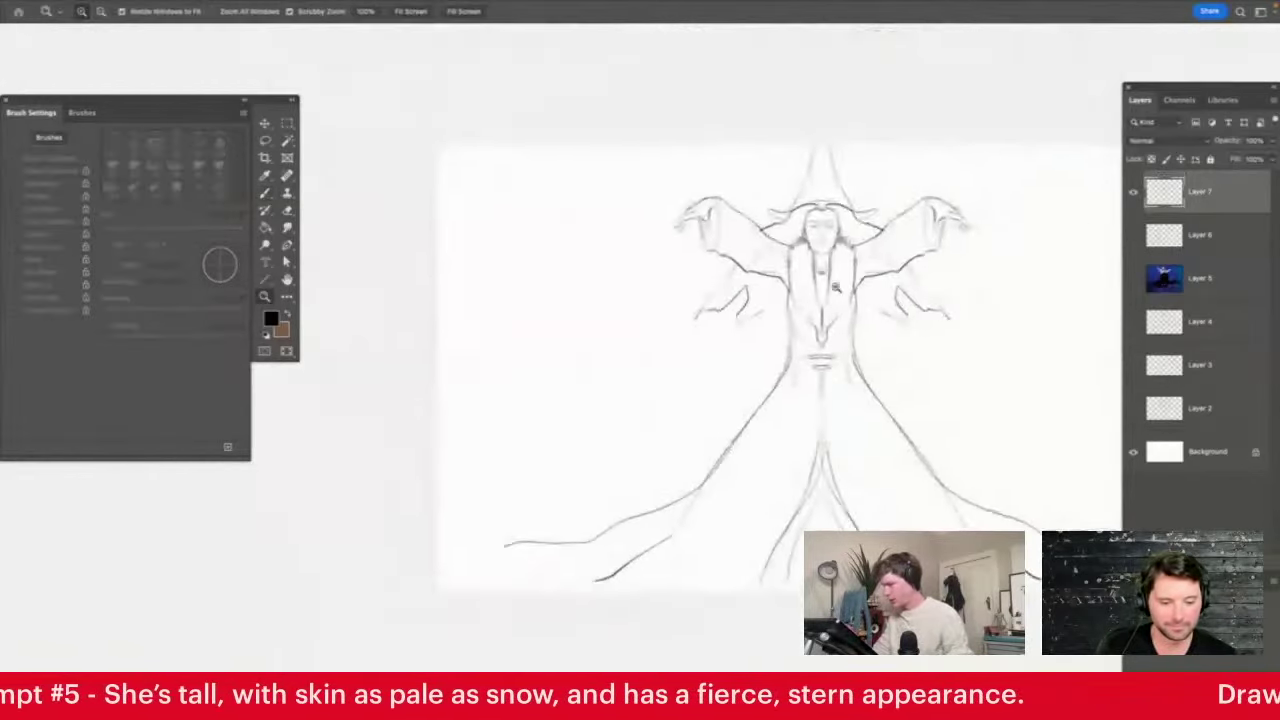
Draw ragged, dripping wisps of magic around both raised hands
click(836, 287)
key(b)
mouse_move(596, 120)
mouse_down()
mouse_move(475, 164)
mouse_move(442, 212)
mouse_move(507, 229)
mouse_move(523, 252)
mouse_move(538, 244)
mouse_move(562, 272)
mouse_move(604, 209)
mouse_move(614, 143)
mouse_move(609, 121)
mouse_move(529, 112)
mouse_move(531, 124)
mouse_move(588, 118)
mouse_move(616, 124)
mouse_up()
key(z)
drag(710, 348, 665, 361)
drag(548, 364, 625, 352)
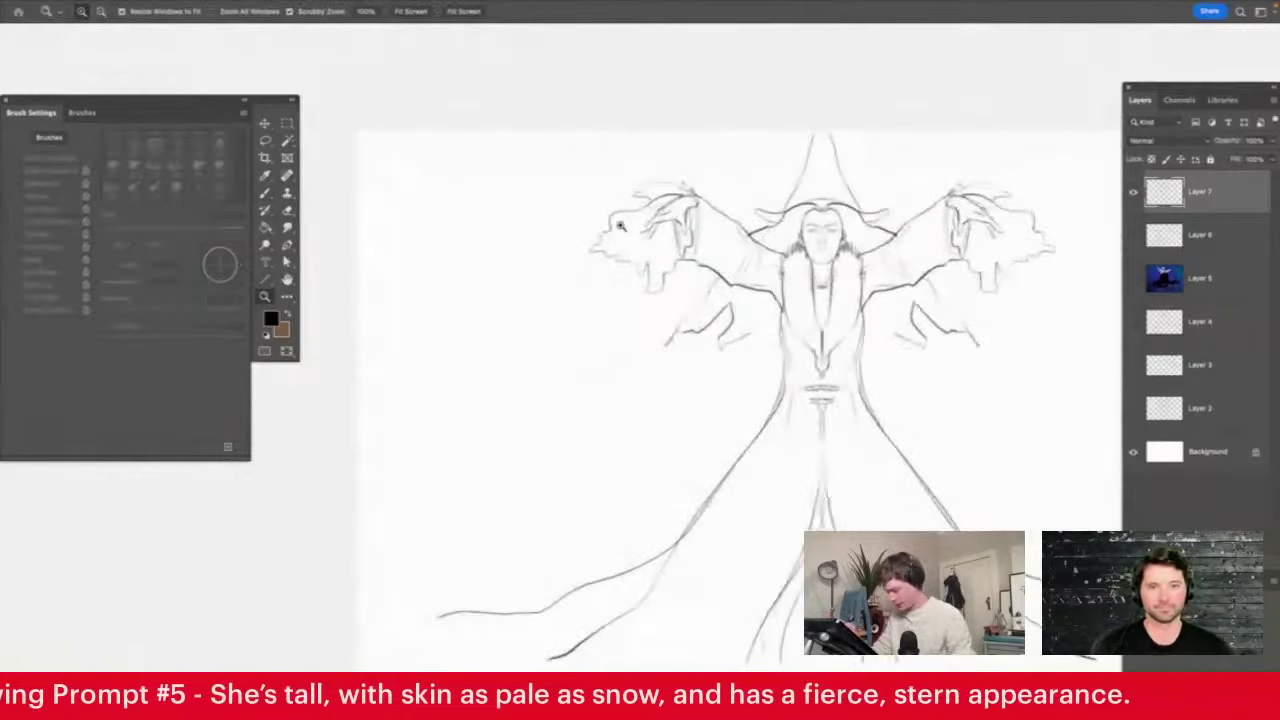
Draw long tapering beams running from the hands diagonally down and outward
key(b)
key(z)
drag(622, 256, 660, 248)
key(b)
drag(686, 183, 350, 418)
mouse_move(320, 500)
mouse_down()
mouse_move(376, 434)
mouse_move(665, 218)
mouse_up()
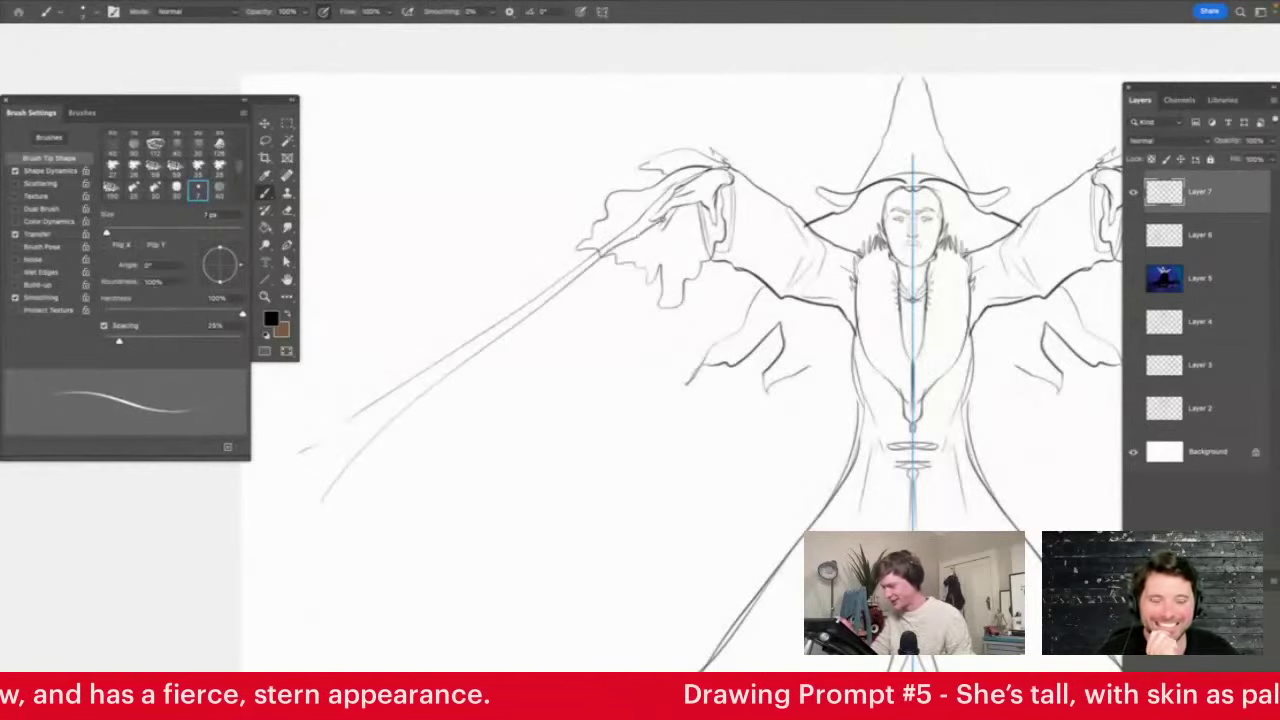
key(z)
alt+click(845, 235)
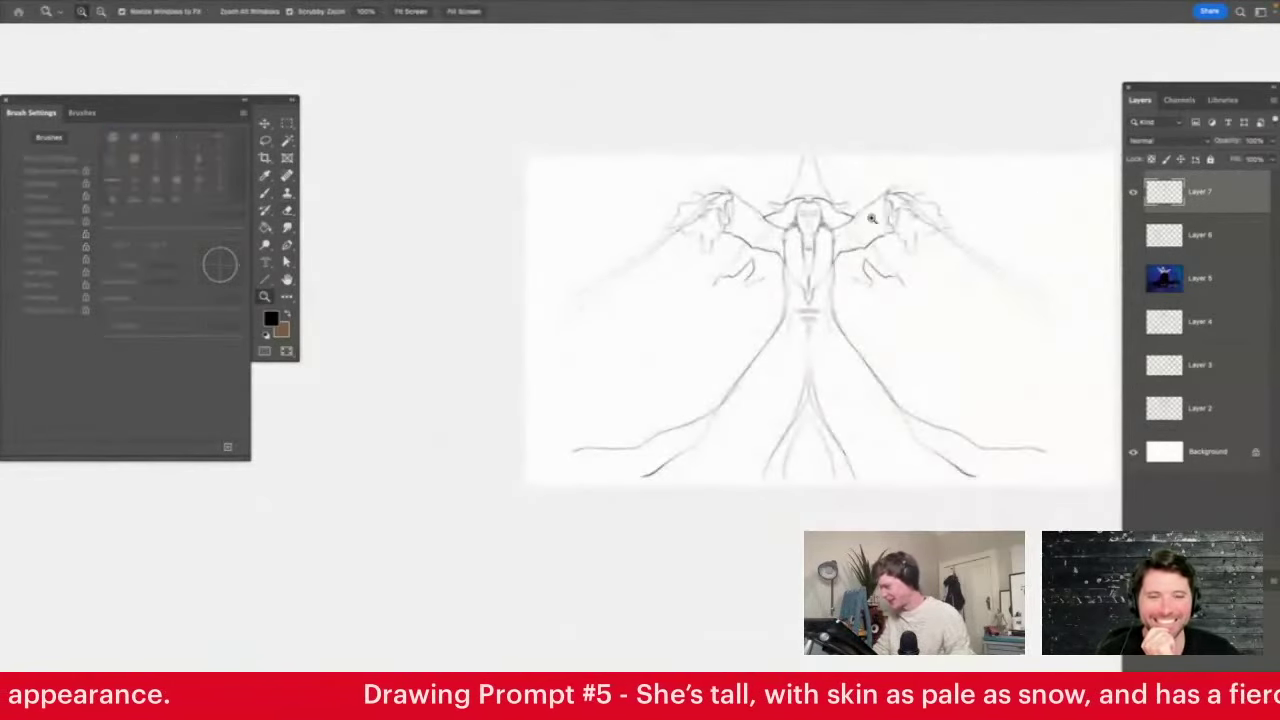
Extend the hanging sleeves with tattered folds that drape down toward the waist
key(b)
scroll(871, 218, up, 5)
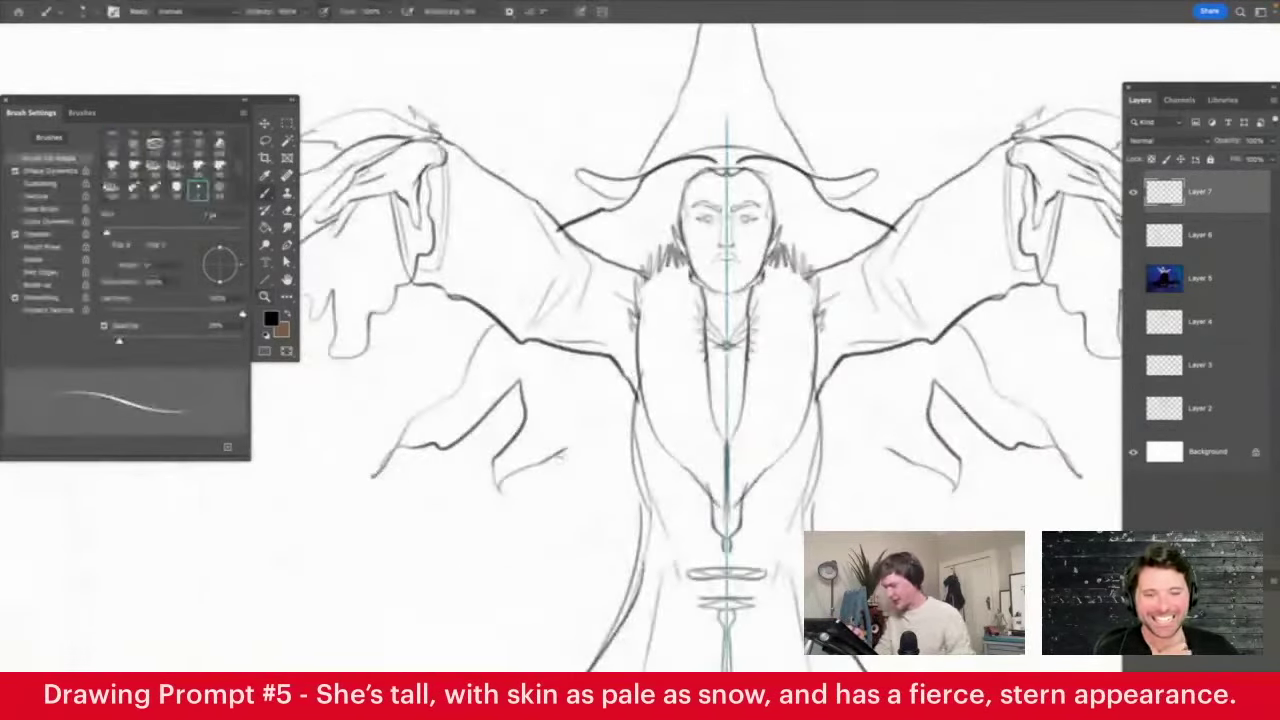
mouse_move(563, 456)
mouse_down()
mouse_move(516, 598)
mouse_move(626, 457)
mouse_move(602, 556)
mouse_move(641, 507)
mouse_up()
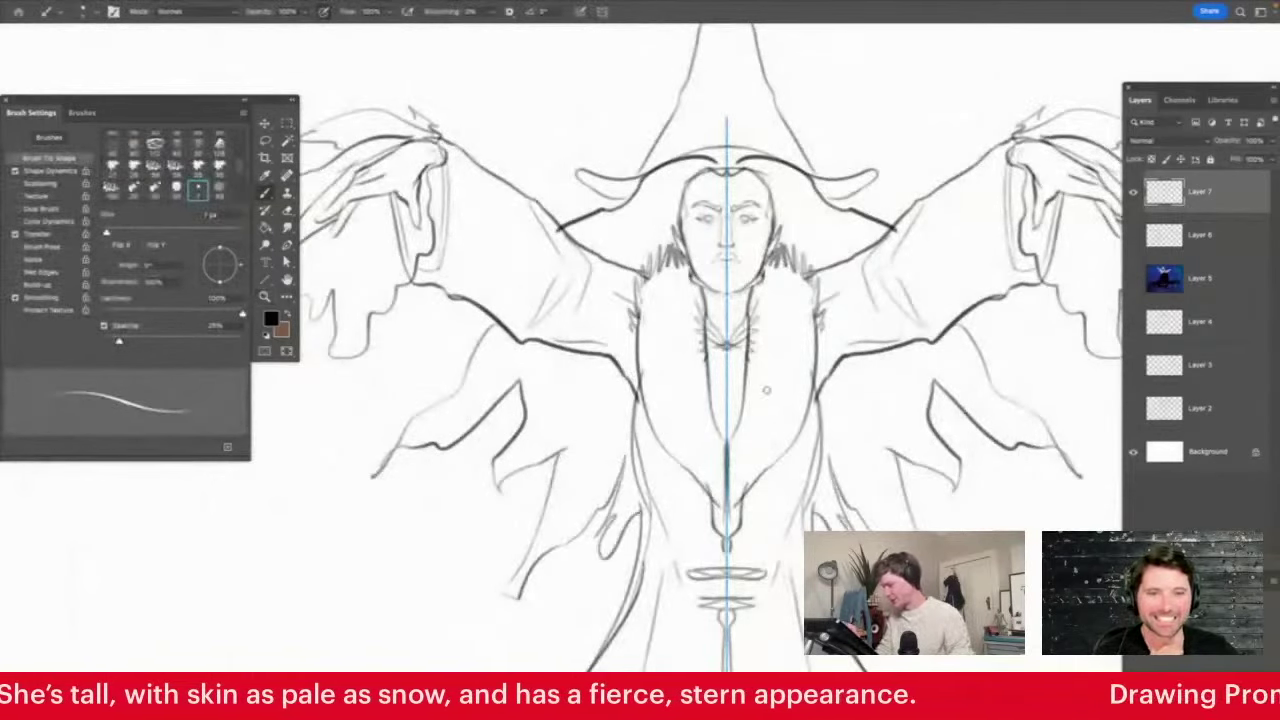
drag(634, 404, 626, 378)
Refine the stern face with clearer eyes, a defined nose and a downturned mouth
key(z)
drag(755, 300, 700, 300)
drag(734, 258, 782, 272)
key(b)
scroll(740, 275, up, 3)
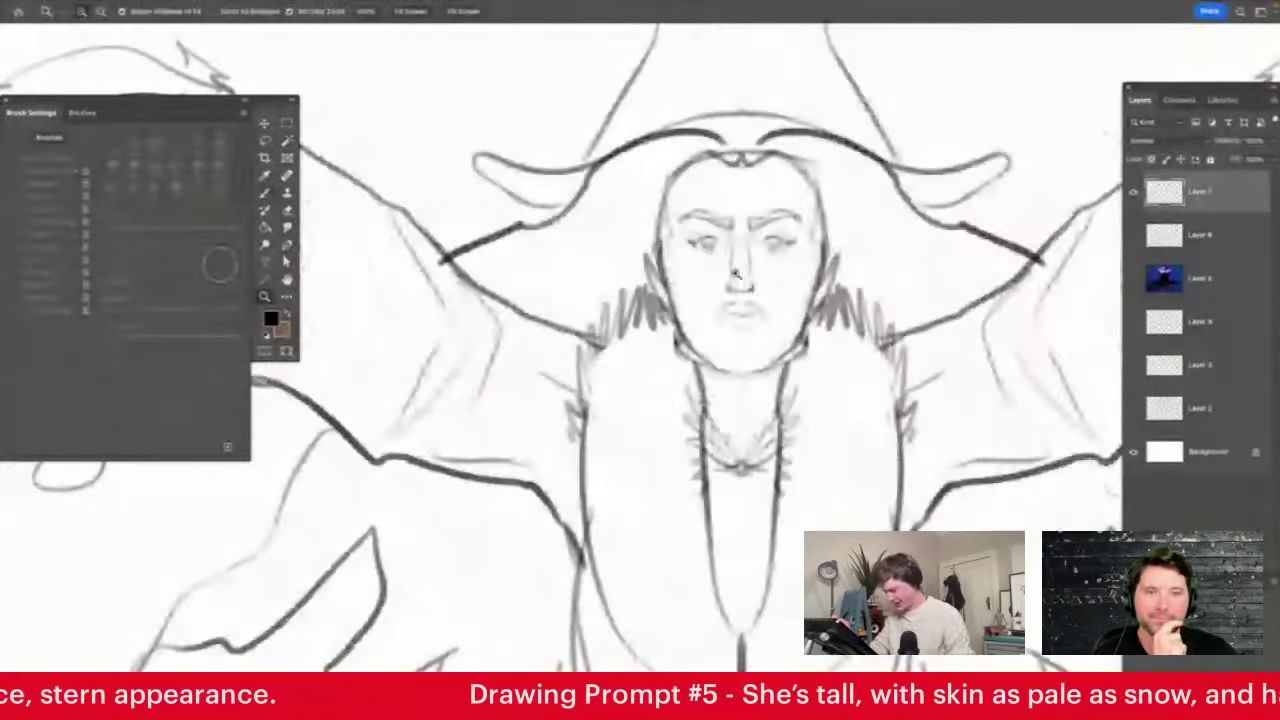
key(e)
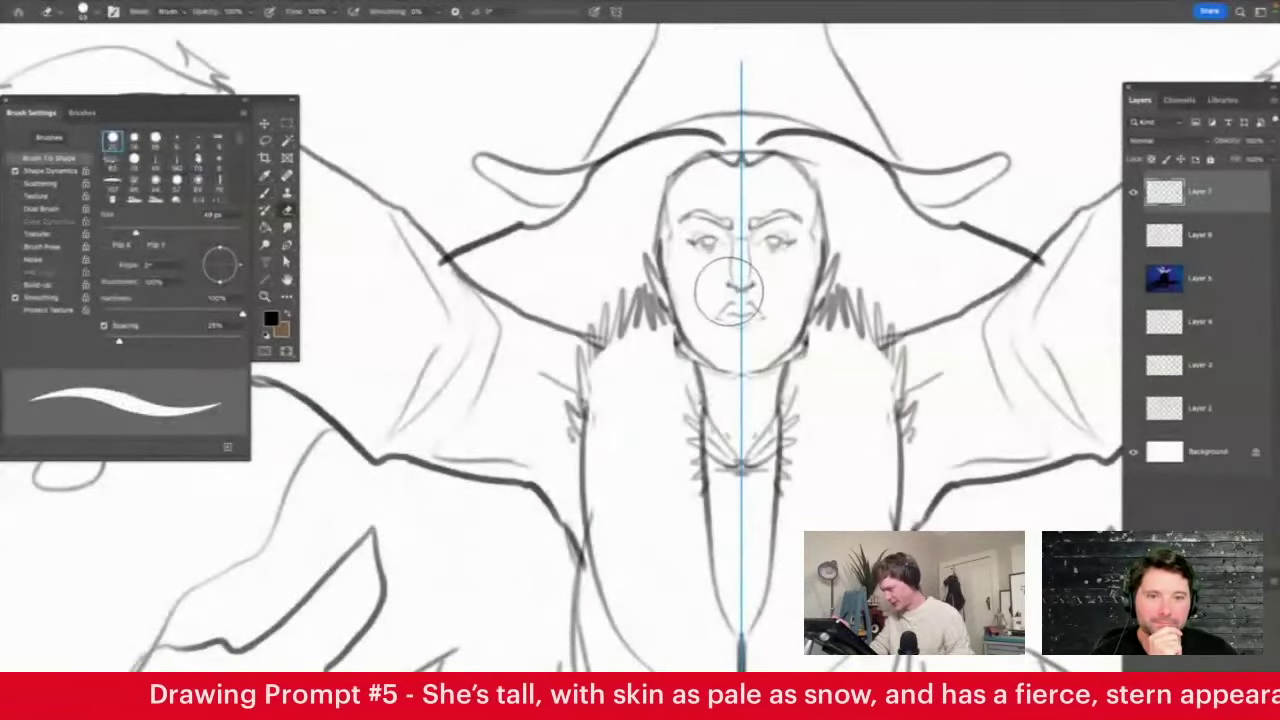
key(b)
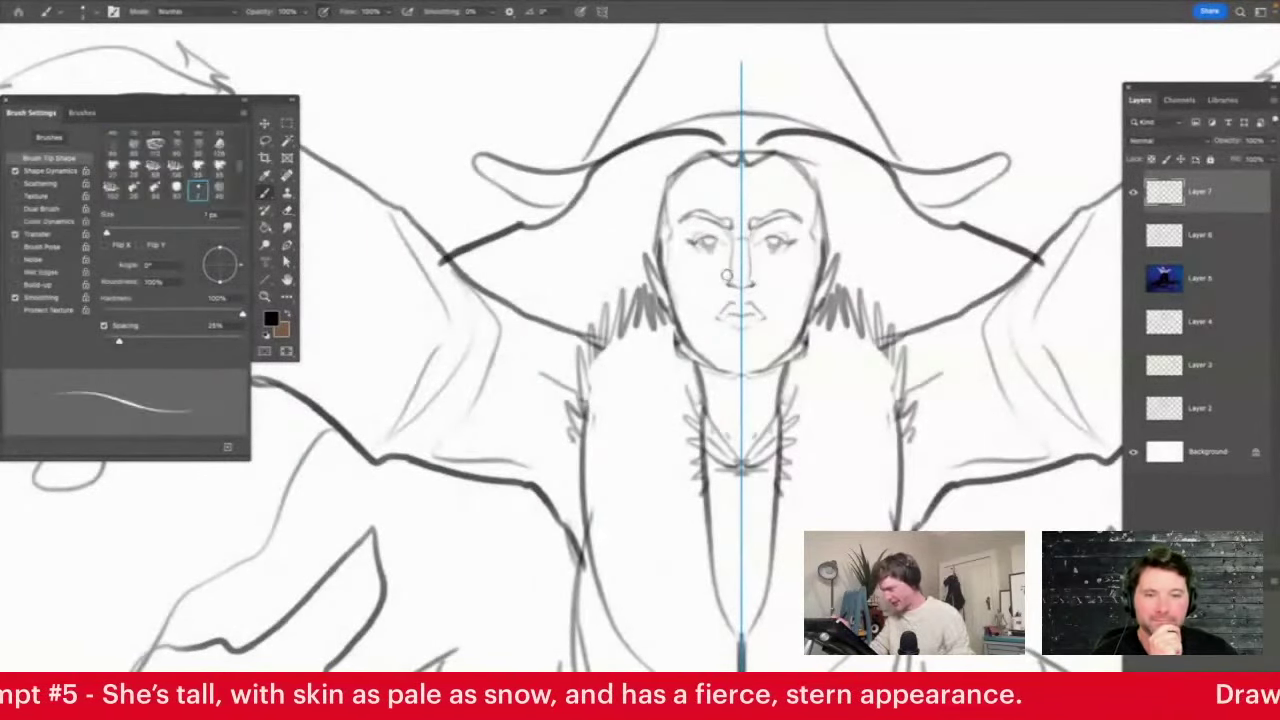
key(z)
drag(773, 232, 731, 291)
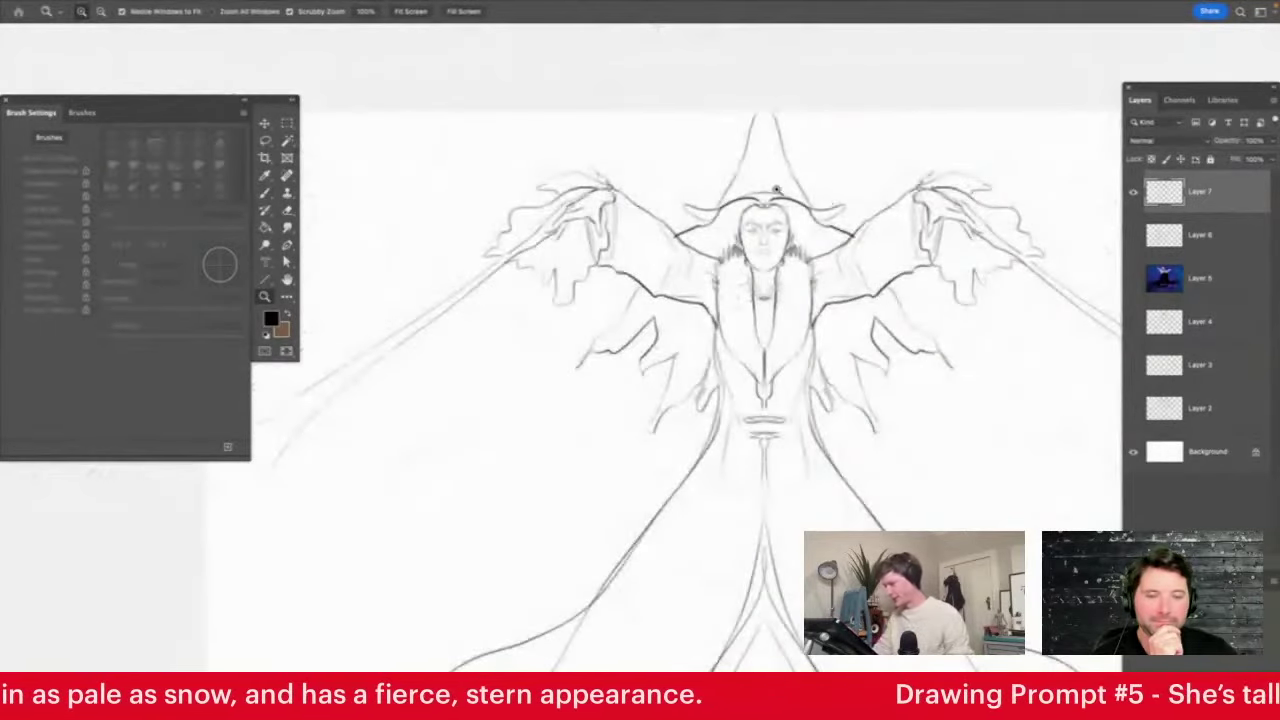
Draw swept-back, ear-like shapes beneath the hat brim and a small ornament at the brim's centre
drag(777, 189, 746, 154)
key(b)
mouse_move(716, 236)
mouse_down()
mouse_move(645, 267)
mouse_move(710, 243)
mouse_move(613, 303)
mouse_move(696, 272)
mouse_up()
mouse_move(701, 266)
mouse_down()
mouse_move(674, 333)
mouse_move(680, 321)
mouse_up()
drag(717, 219, 757, 207)
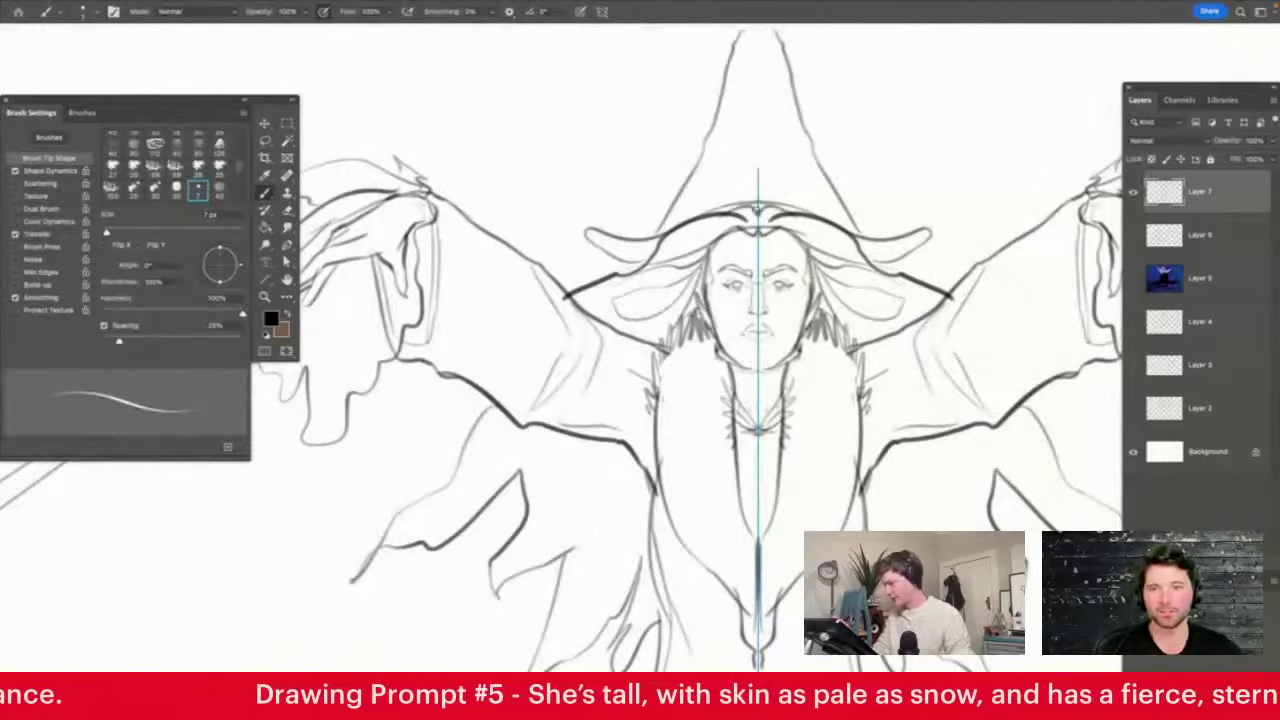
Darken and define the lips into a firm frown
key(z)
scroll(772, 195, down, 3)
scroll(779, 207, up, 5)
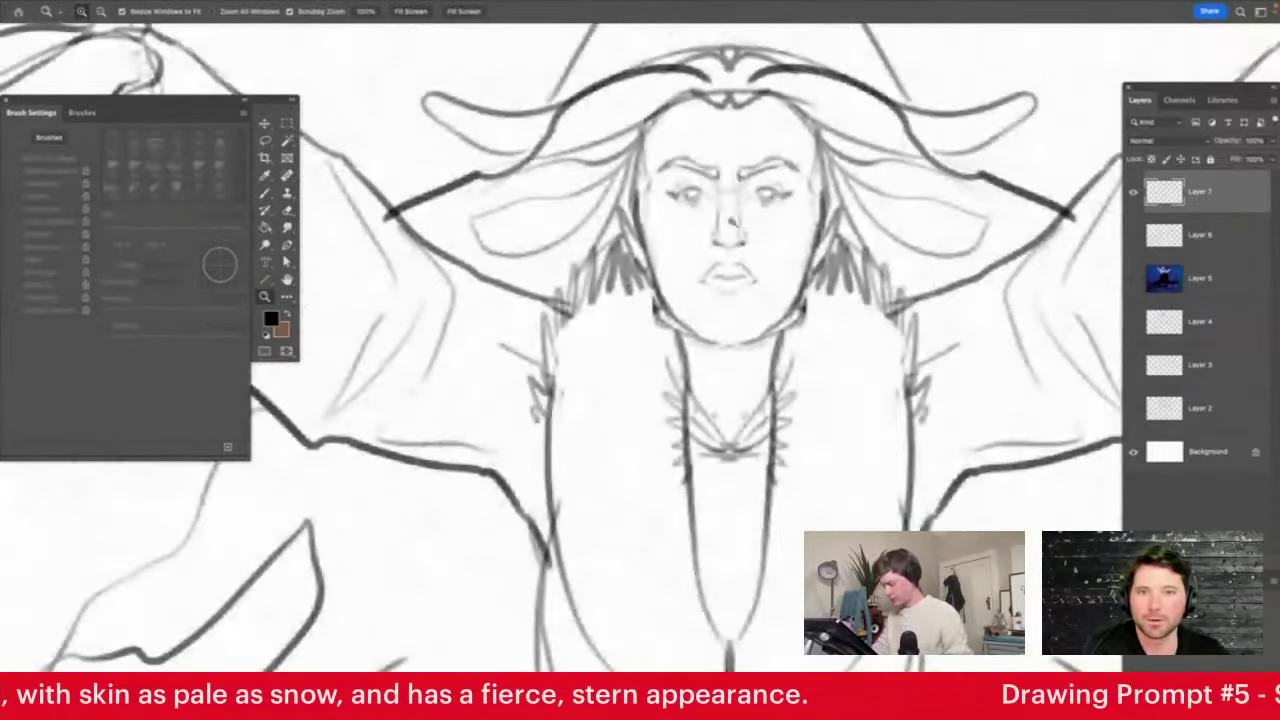
key(b)
mouse_move(729, 264)
mouse_down()
mouse_move(701, 279)
mouse_move(738, 294)
mouse_up()
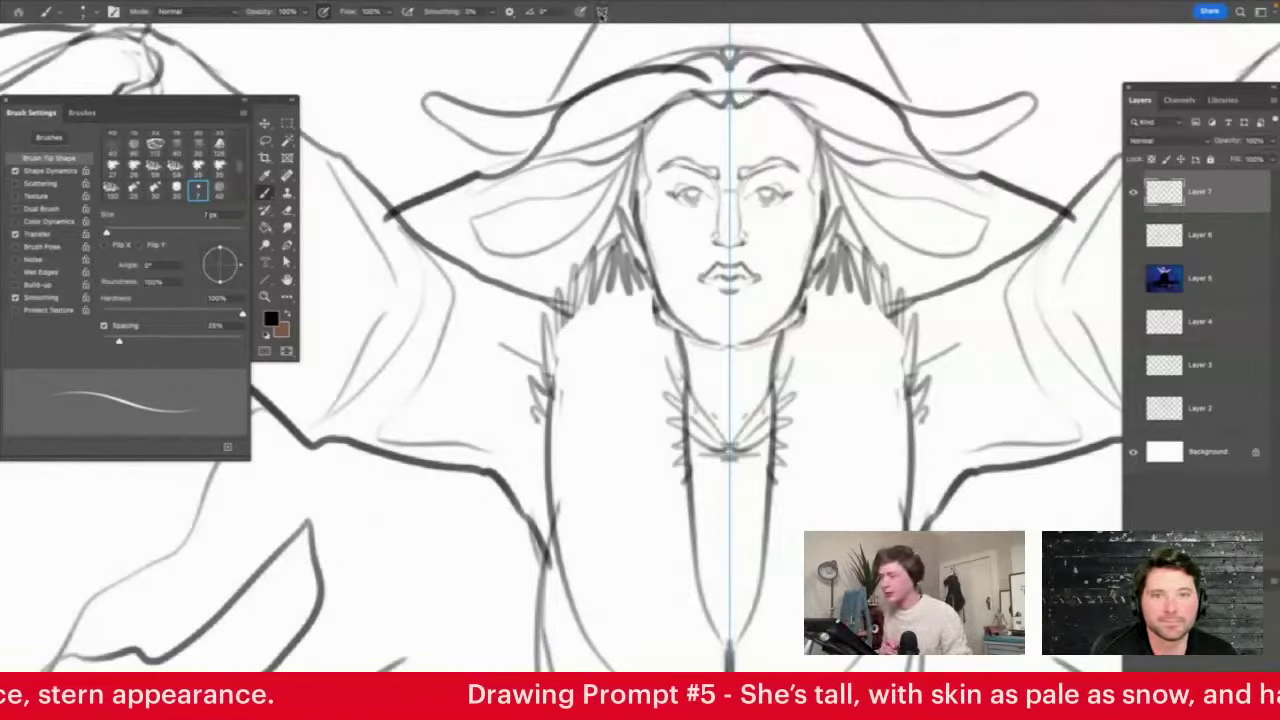
click(603, 12)
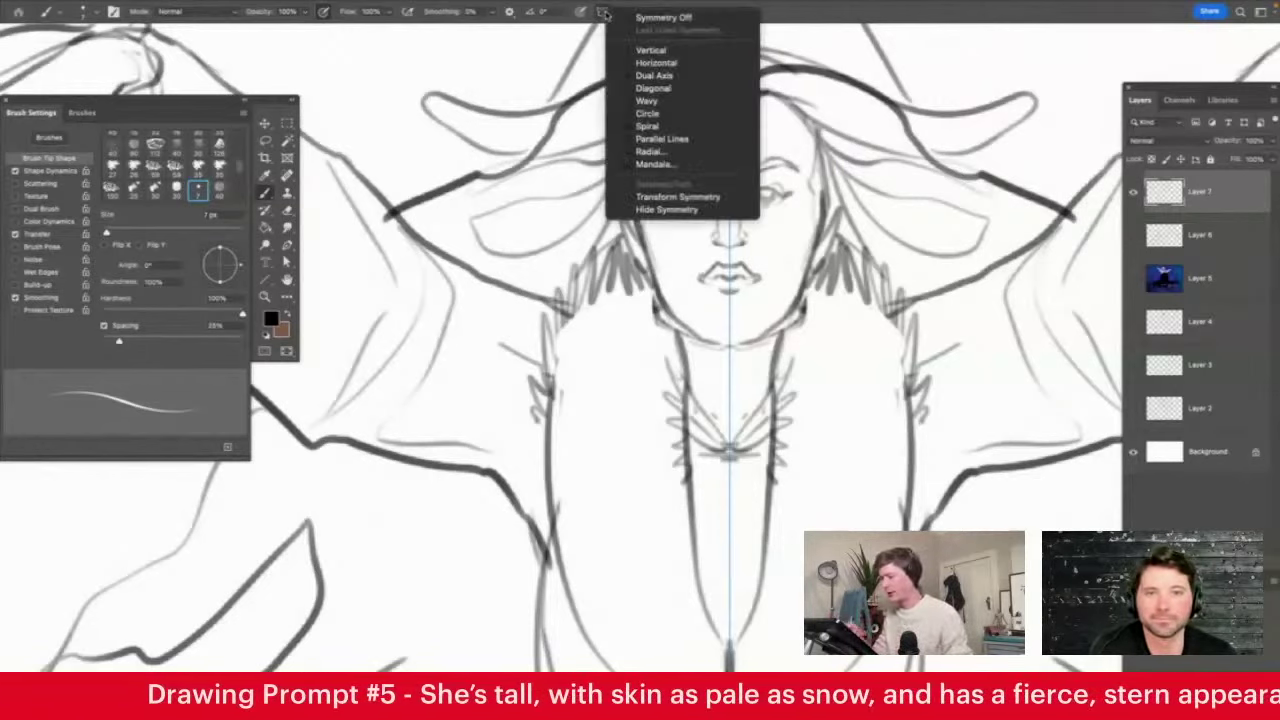
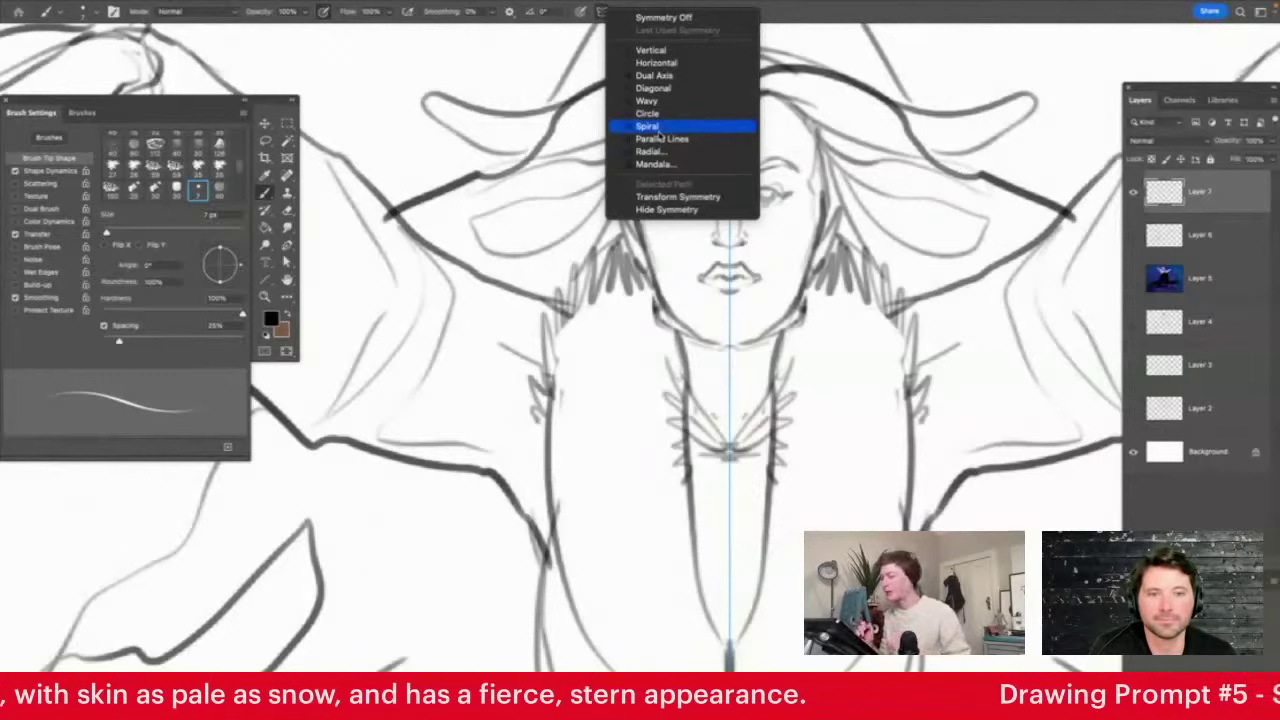
click(728, 307)
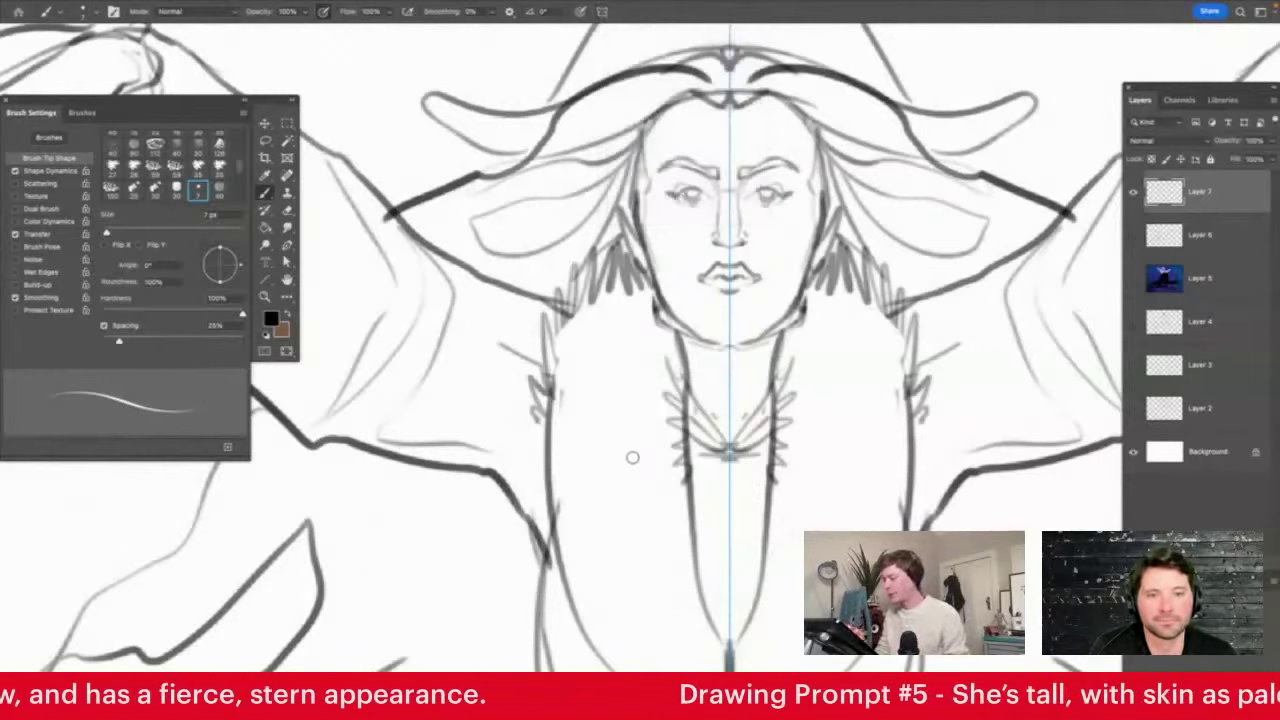
mouse_move(640, 437)
mouse_down()
mouse_move(365, 470)
mouse_move(245, 521)
mouse_up()
key(ctrl+z)
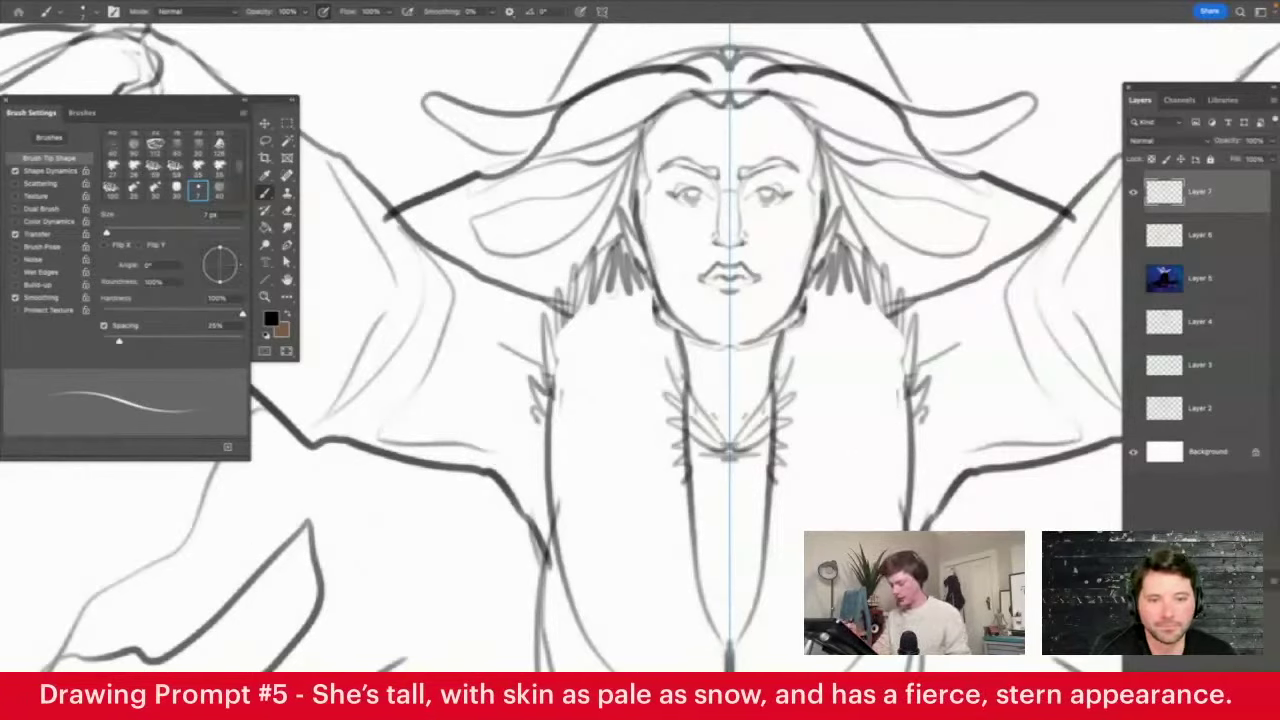
Erase the old chin line and redraw a narrower jaw with light cheek contours
key(e)
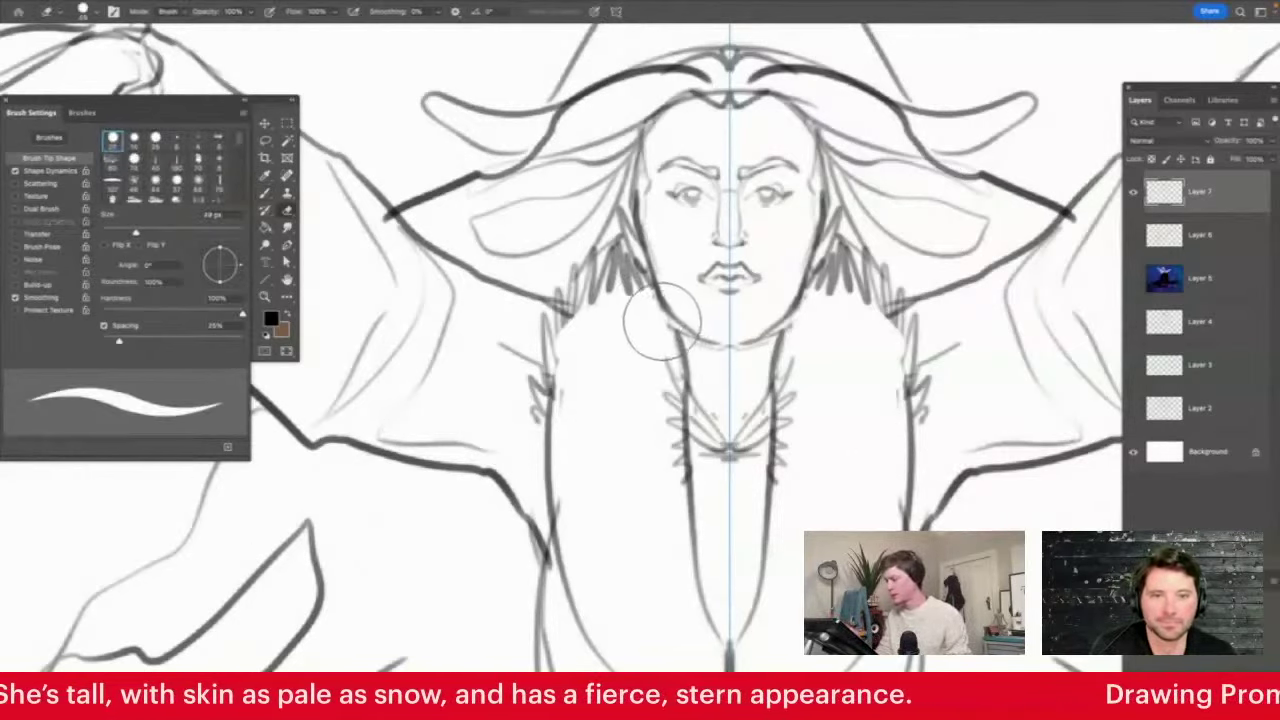
mouse_move(668, 330)
mouse_down()
mouse_move(763, 362)
mouse_move(726, 352)
mouse_up()
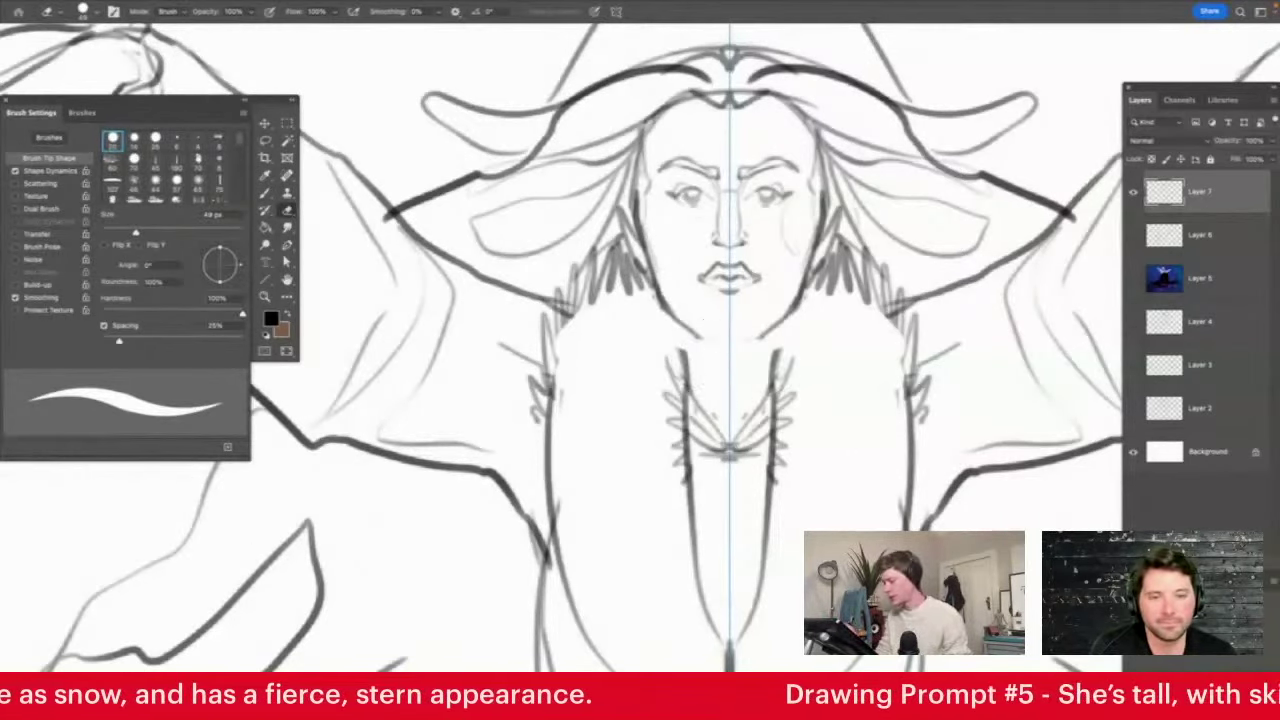
key(b)
drag(673, 306, 722, 338)
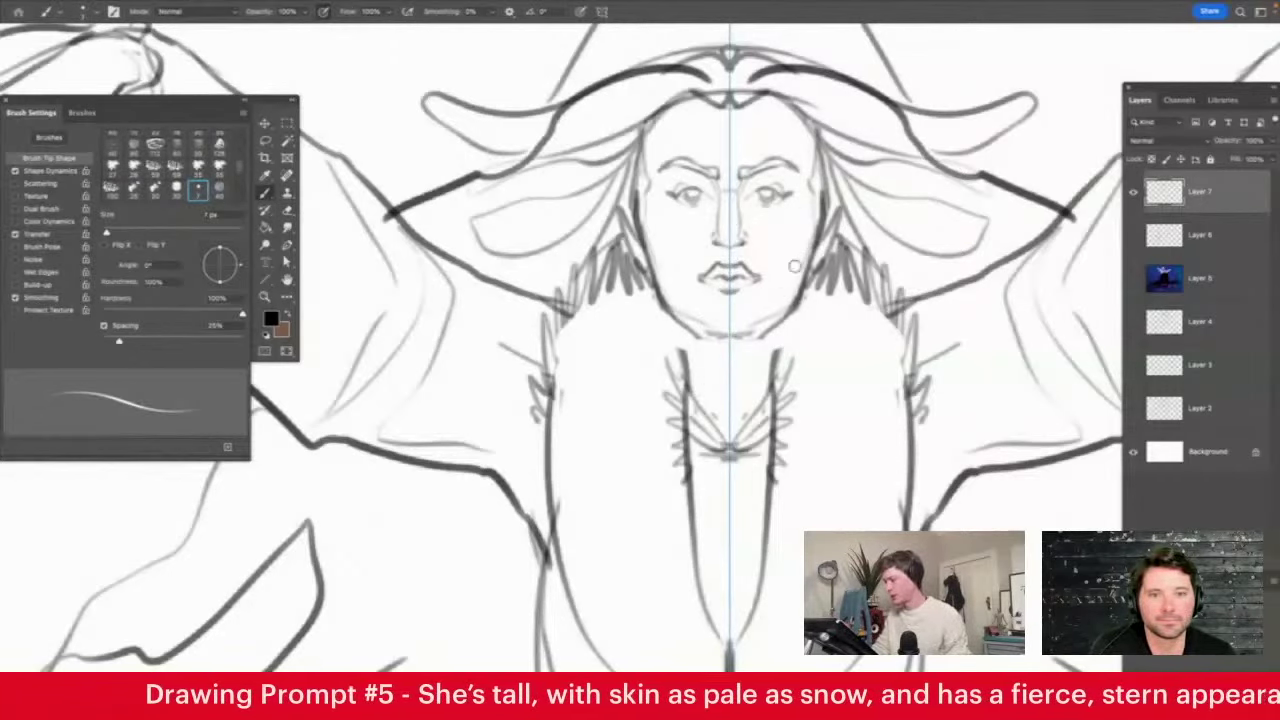
drag(804, 256, 783, 308)
drag(646, 231, 667, 272)
Draw the neck lines connecting the new chin to the fur collar
key(z)
mouse_move(797, 195)
mouse_down()
mouse_move(706, 275)
mouse_move(852, 240)
mouse_up()
key(b)
drag(724, 212, 739, 250)
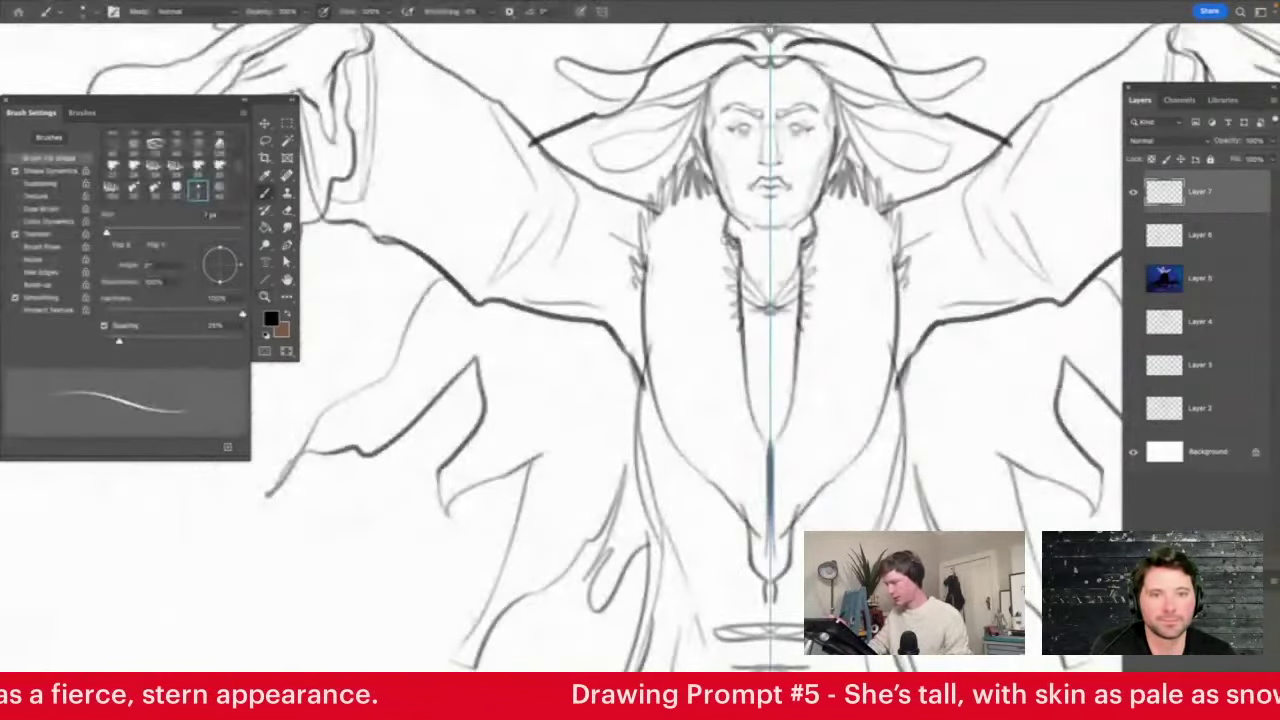
Add drapery folds fanning from the armpits into the tattered sleeves beside the torso
key(z)
drag(815, 200, 710, 270)
drag(541, 354, 520, 474)
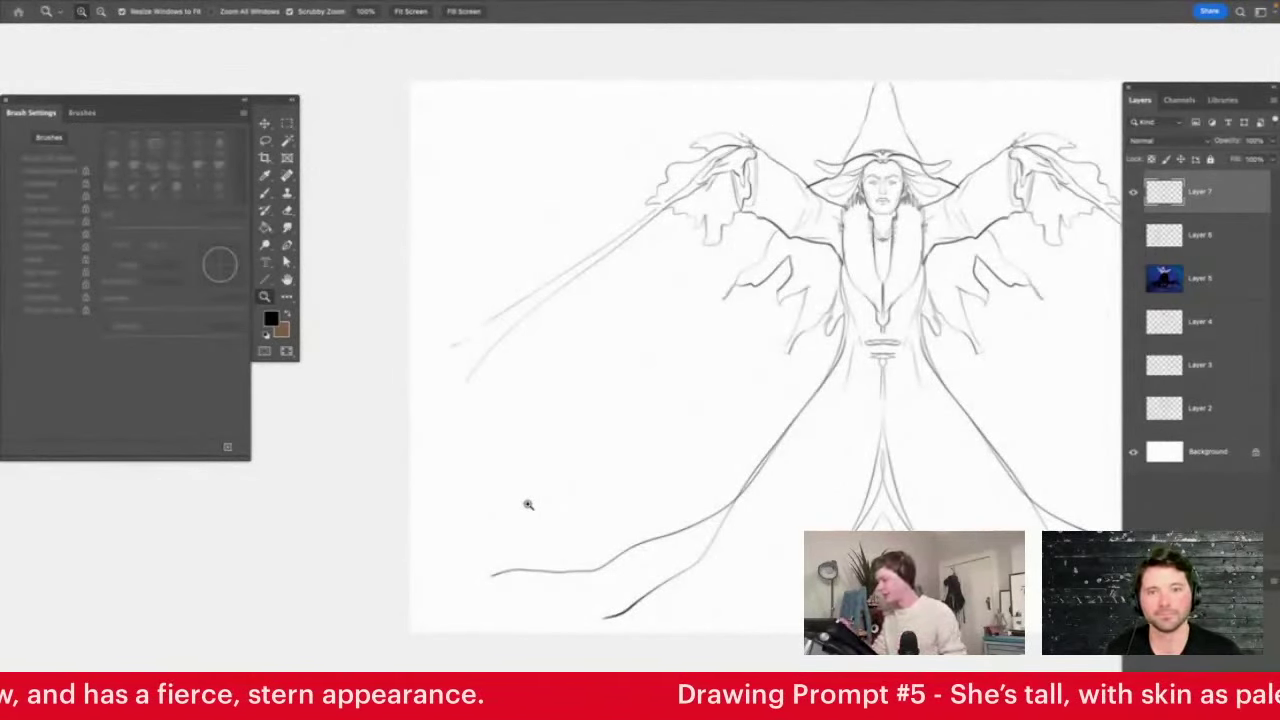
click(950, 241)
drag(990, 254, 1022, 262)
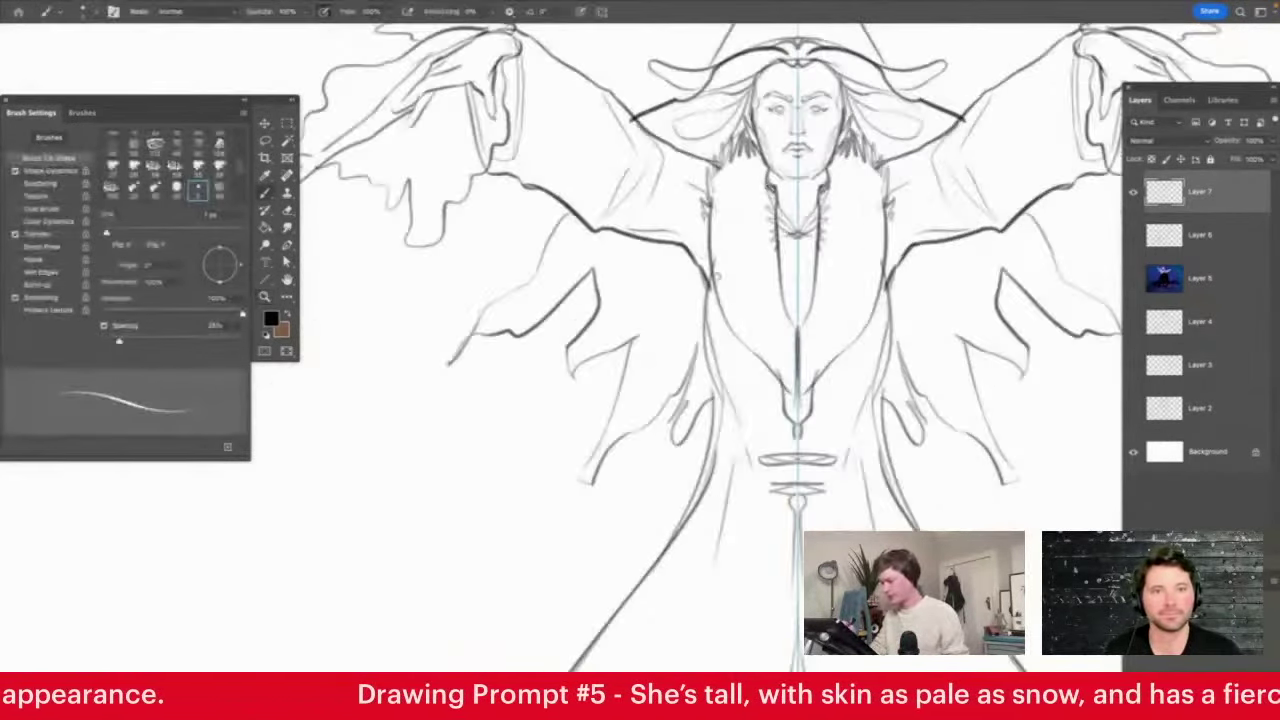
mouse_move(695, 262)
mouse_down()
mouse_move(579, 358)
mouse_move(680, 304)
mouse_move(612, 432)
mouse_up()
drag(737, 260, 690, 292)
Draw a horizon line behind the gown with a pointed mountain peak and low hills on each side
drag(766, 440, 774, 440)
mouse_move(680, 421)
mouse_down()
mouse_move(600, 458)
mouse_move(310, 458)
mouse_up()
drag(484, 450, 590, 455)
key(z)
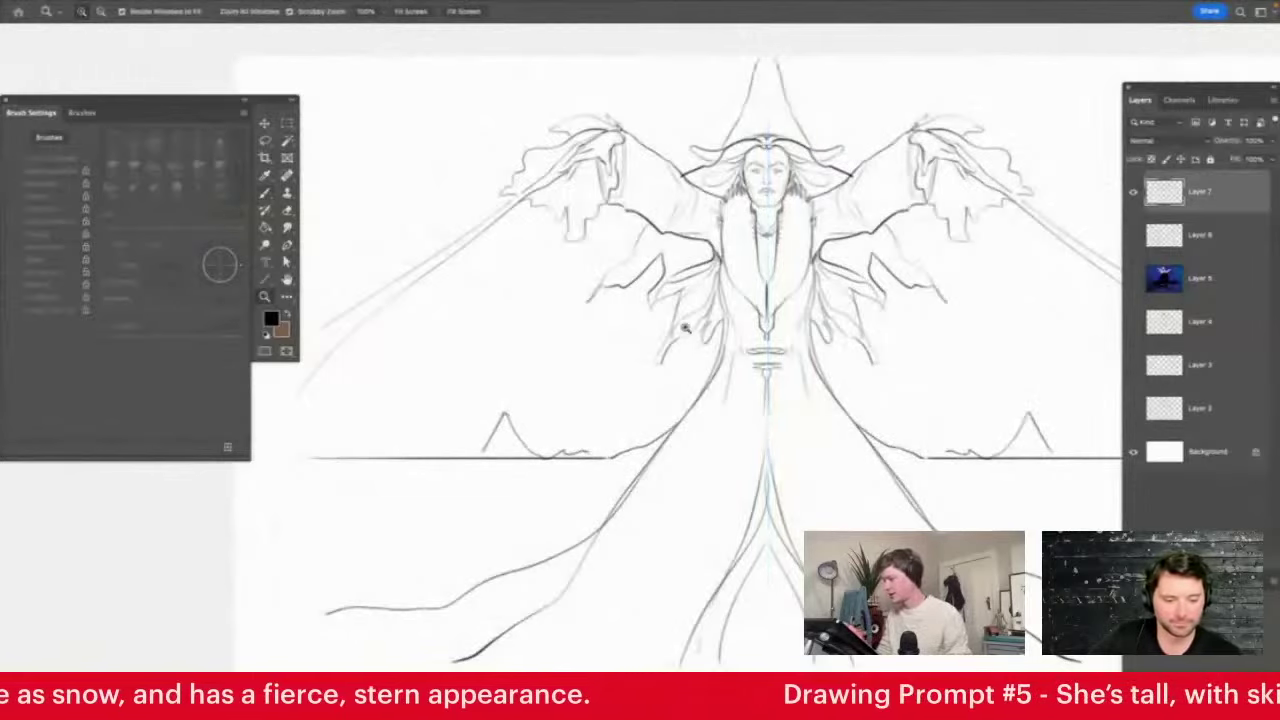
Hide the finished sorceress layer and add a new blank layer for the next prompt
alt+click(677, 375)
click(755, 357)
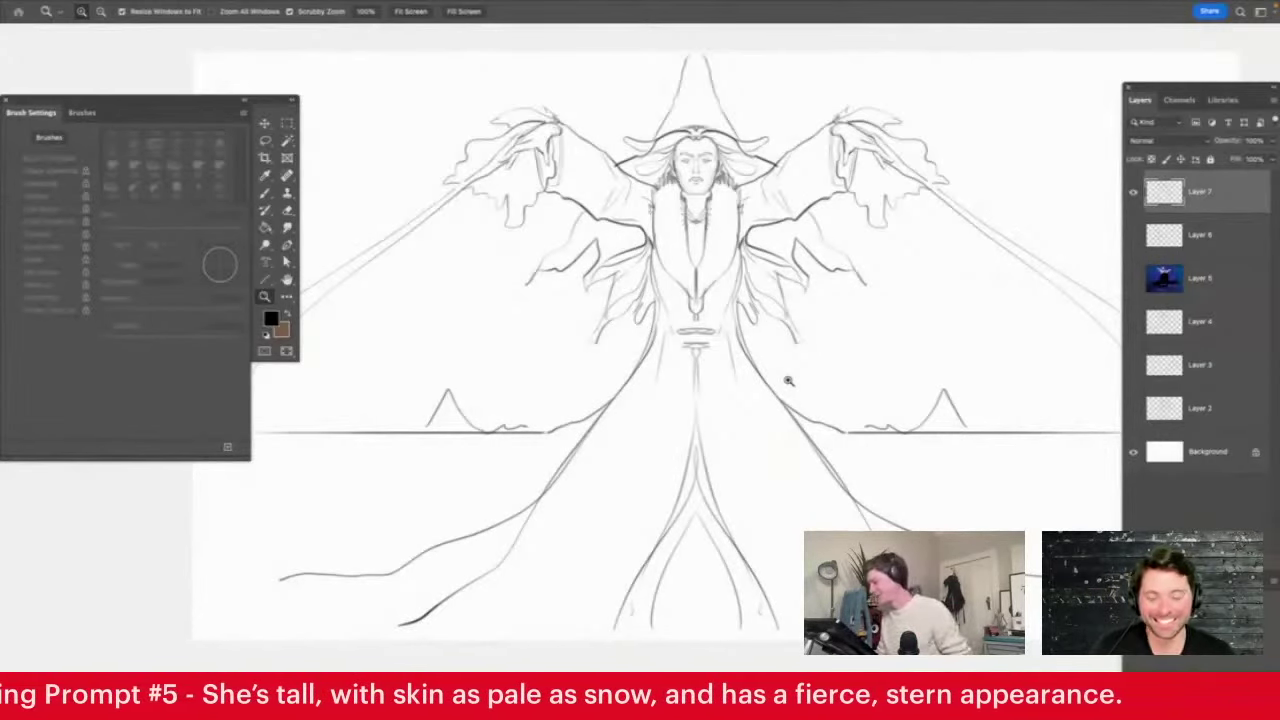
key(b)
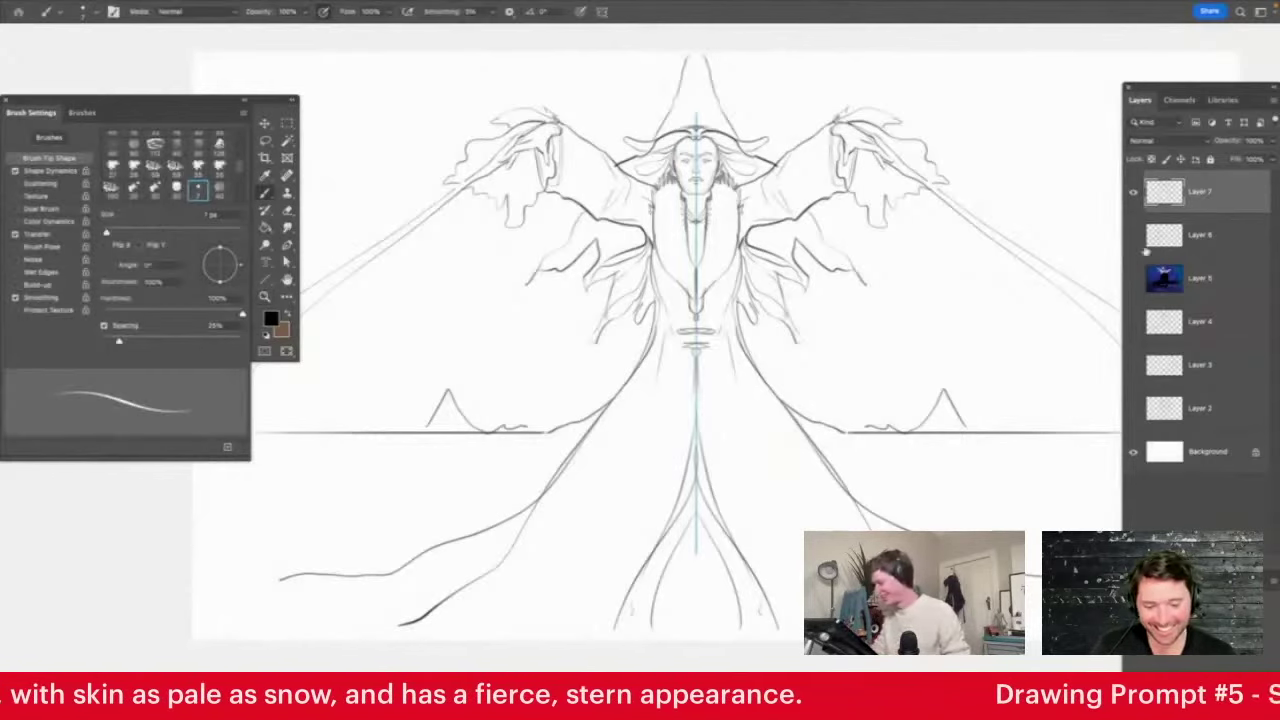
click(1133, 191)
key(alt+shift+super+n)
Turn off brush symmetry and check it with a quick test scribble, undoing the scribble
click(602, 13)
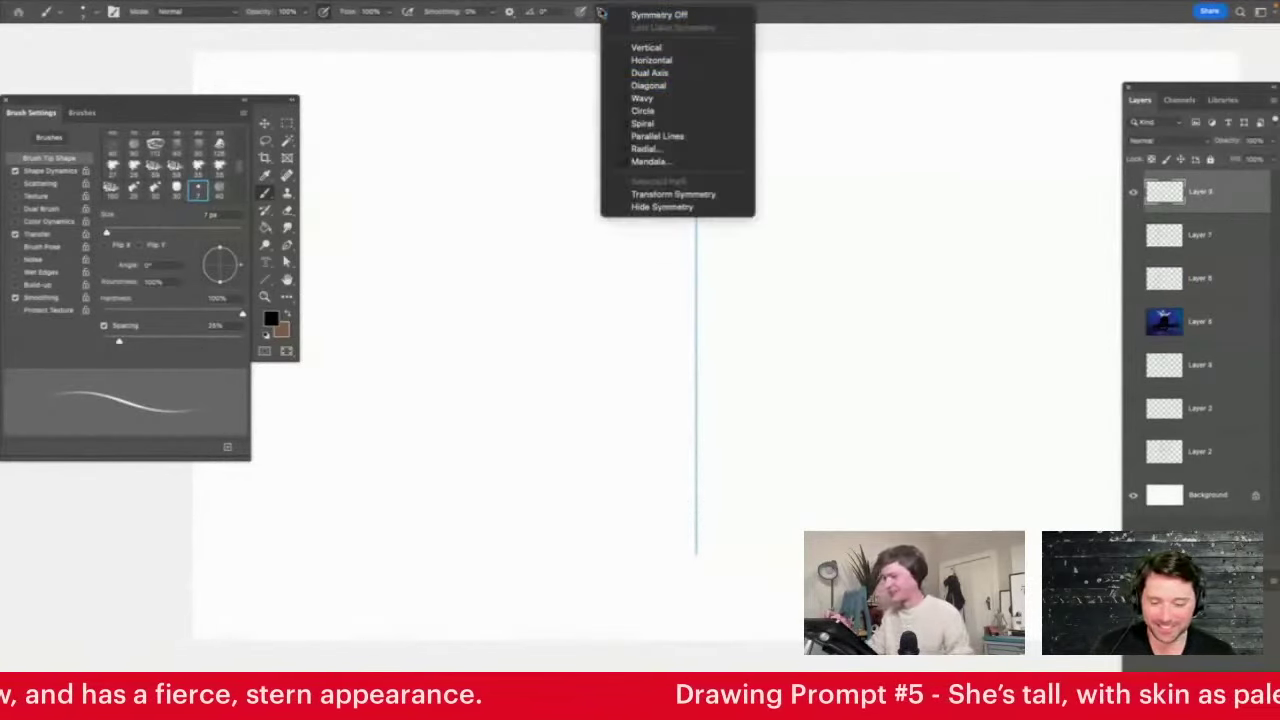
click(666, 21)
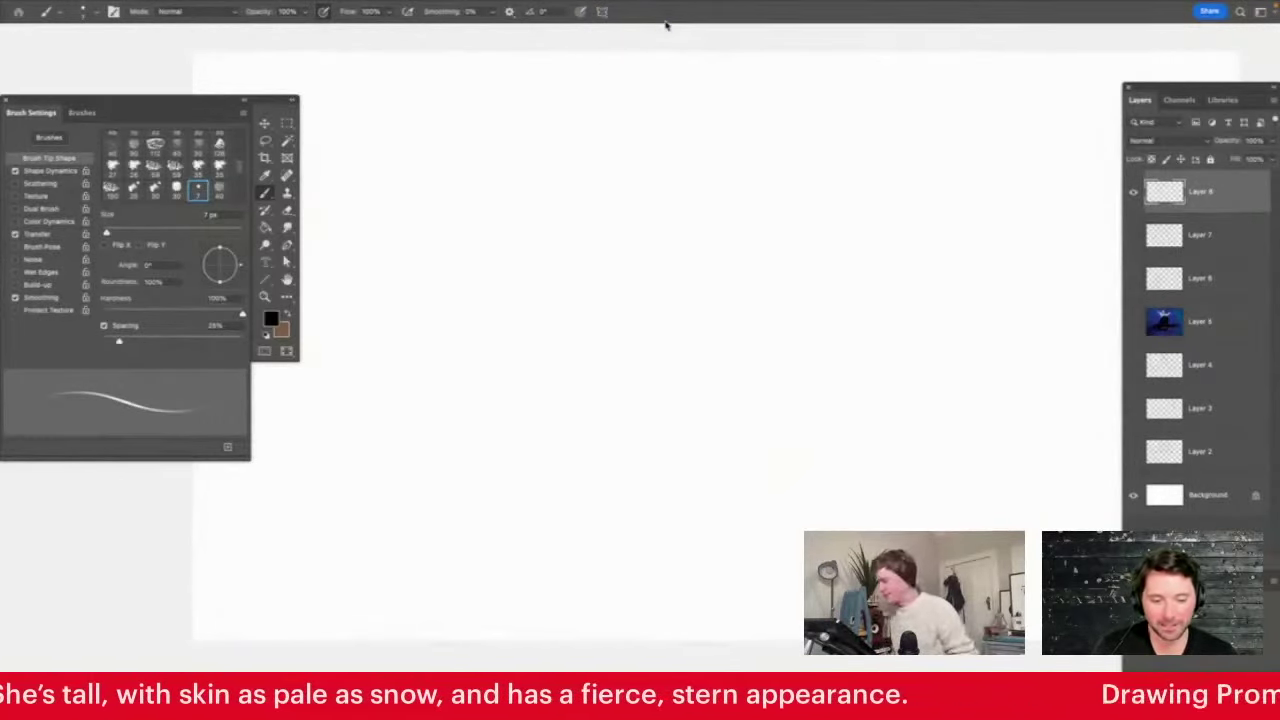
mouse_move(606, 264)
mouse_down()
mouse_move(677, 273)
mouse_move(728, 302)
mouse_up()
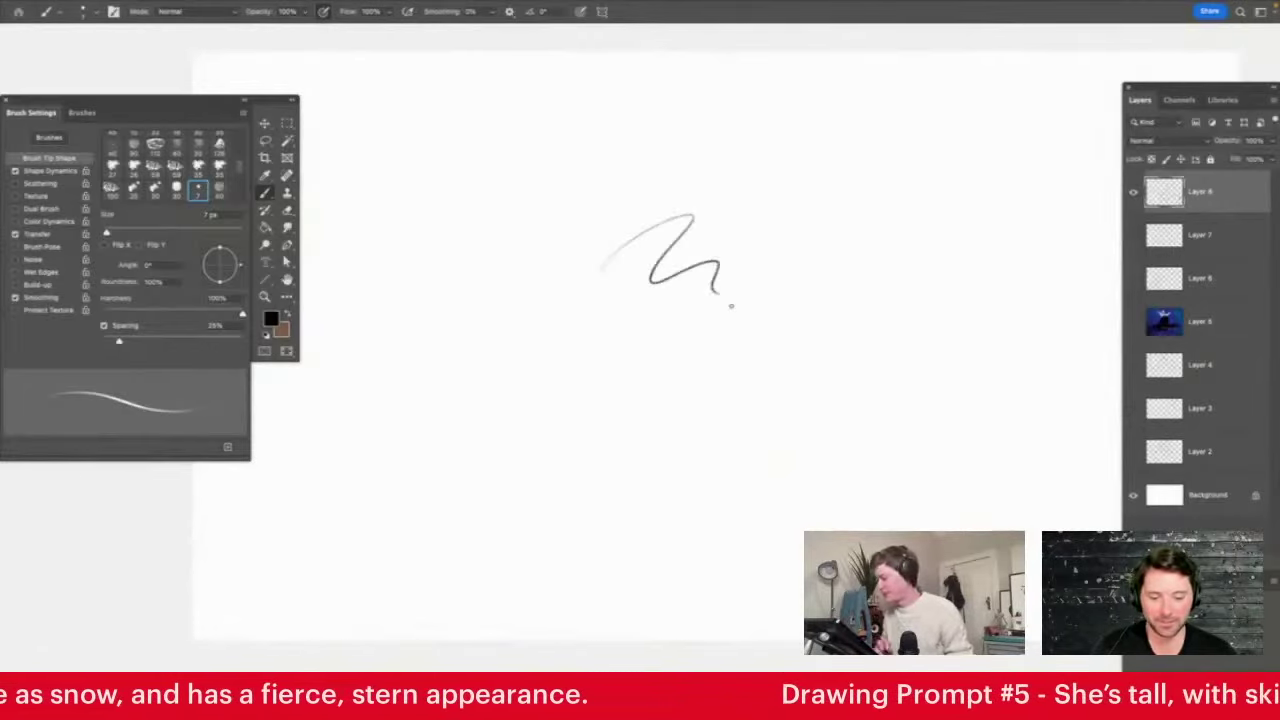
key(ctrl+z)
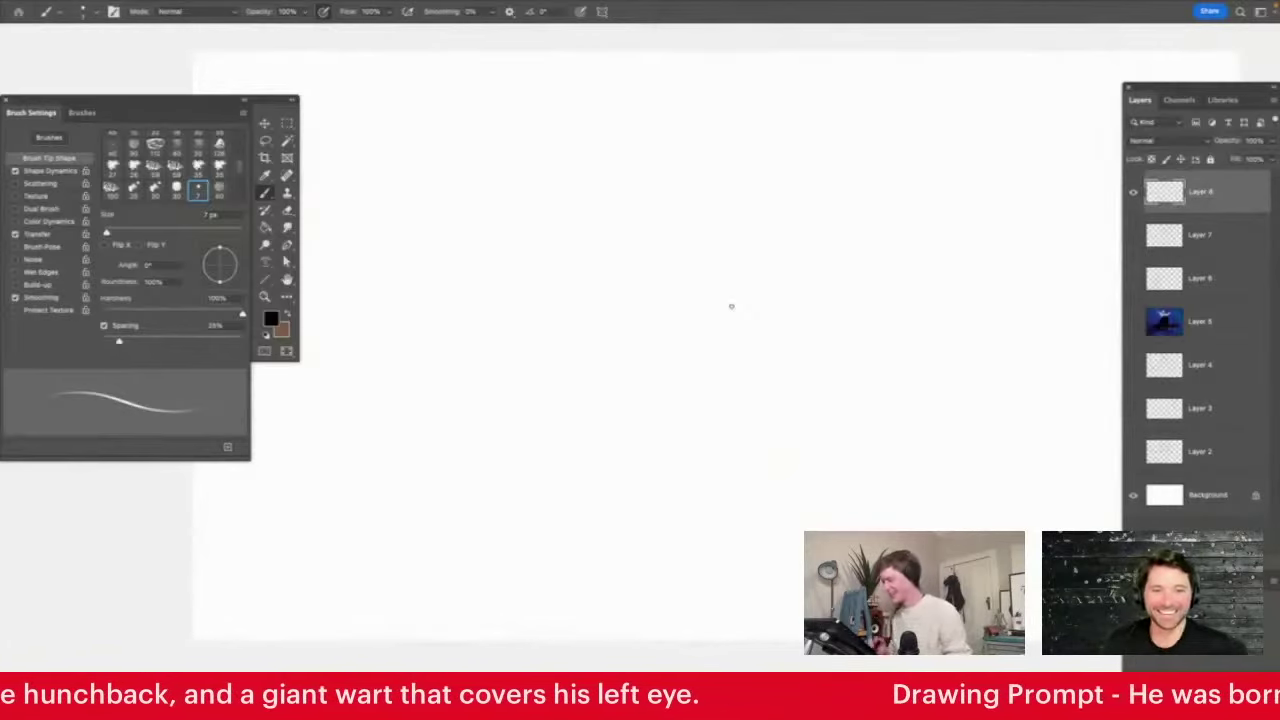
Sketch the head outline with a domed forehead, a straight far side of the face and a rounded jaw
key(z)
drag(709, 351, 680, 365)
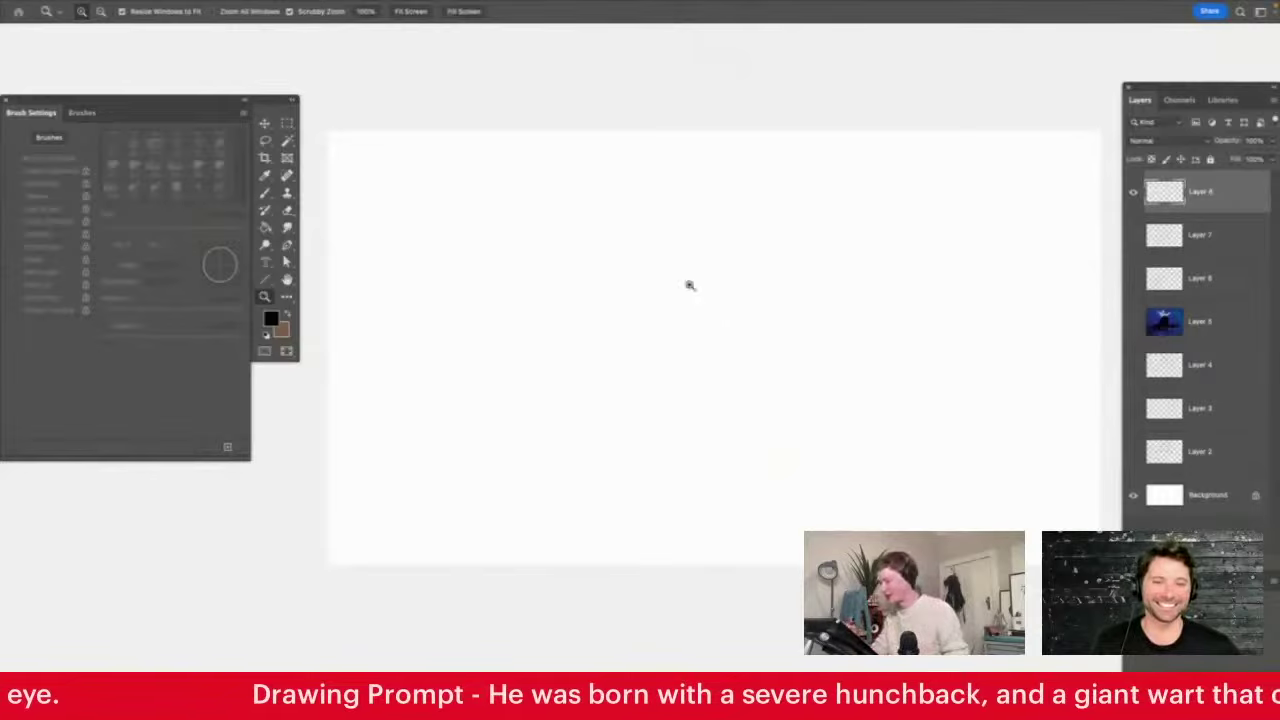
click(689, 285)
key(b)
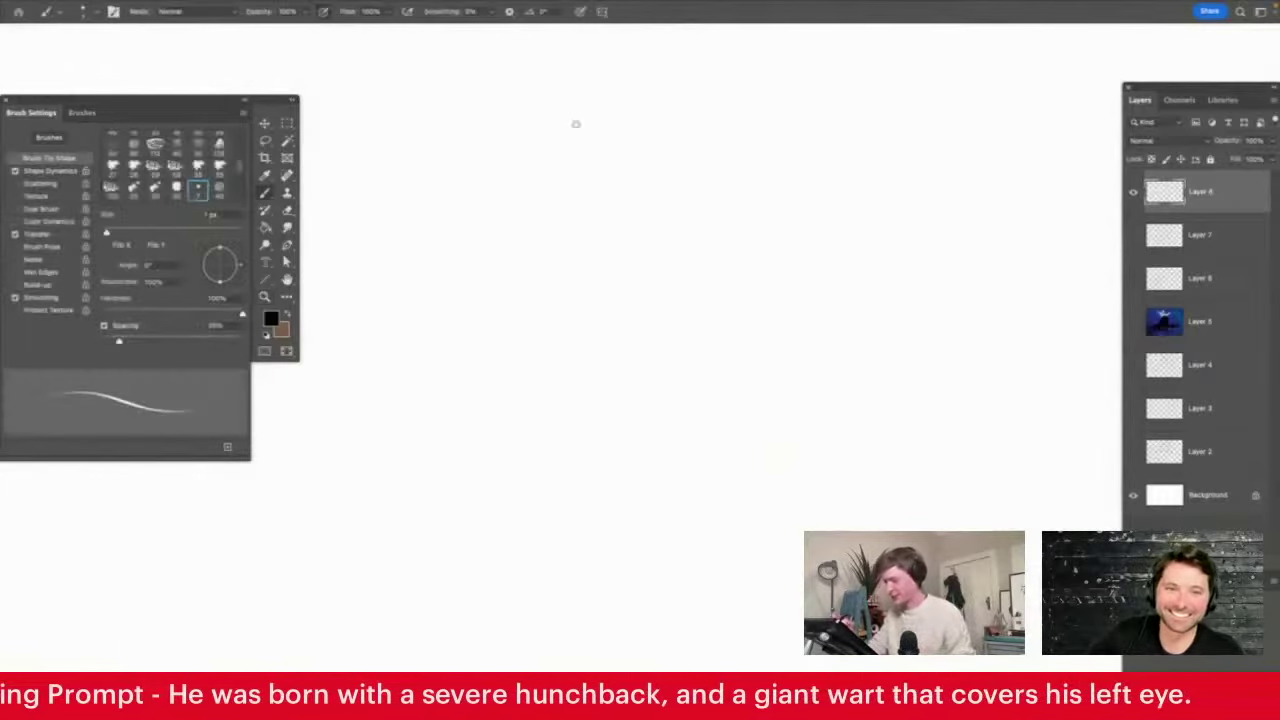
right_click(516, 217)
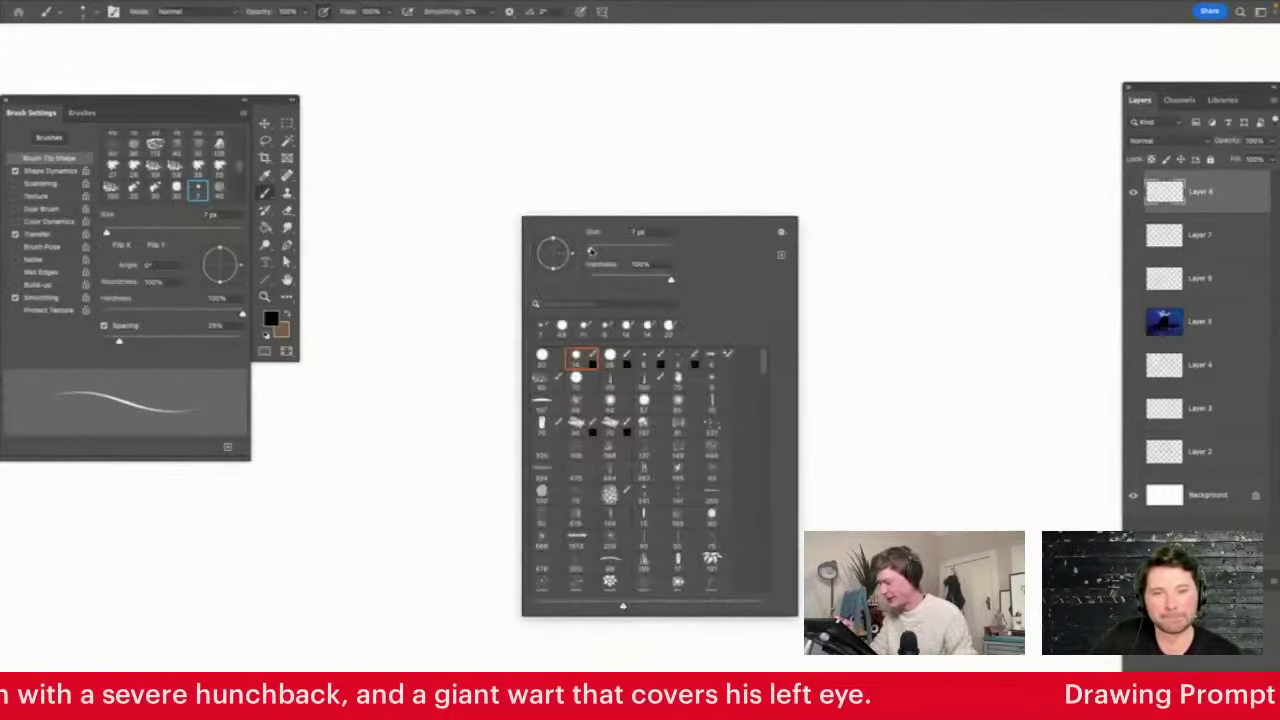
click(612, 208)
mouse_move(432, 244)
mouse_down()
mouse_move(456, 207)
mouse_move(508, 196)
mouse_move(591, 223)
mouse_up()
drag(449, 204, 436, 285)
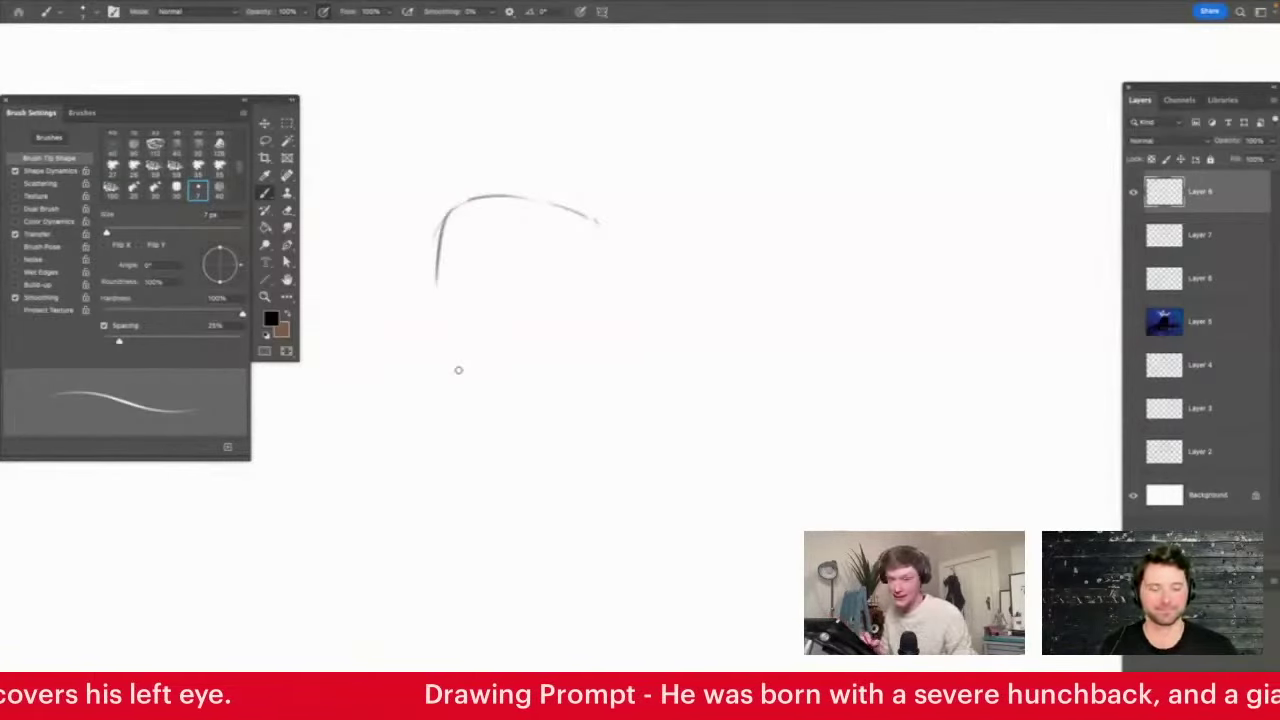
mouse_move(438, 228)
mouse_down()
mouse_move(436, 300)
mouse_move(469, 380)
mouse_move(537, 426)
mouse_move(613, 375)
mouse_up()
Sketch the brow ridges, bulbous nose, forehead creases and a curved smile inside the head outline
key(super+space)
mouse_move(514, 296)
mouse_down()
mouse_move(531, 300)
mouse_move(538, 257)
mouse_up()
mouse_move(404, 307)
mouse_down()
mouse_move(458, 315)
mouse_move(540, 236)
mouse_up()
mouse_move(553, 236)
mouse_down()
mouse_move(546, 217)
mouse_move(500, 217)
mouse_up()
mouse_move(475, 266)
mouse_down()
mouse_move(449, 378)
mouse_move(503, 381)
mouse_move(491, 380)
mouse_move(494, 323)
mouse_move(463, 297)
mouse_move(489, 299)
mouse_move(553, 230)
mouse_up()
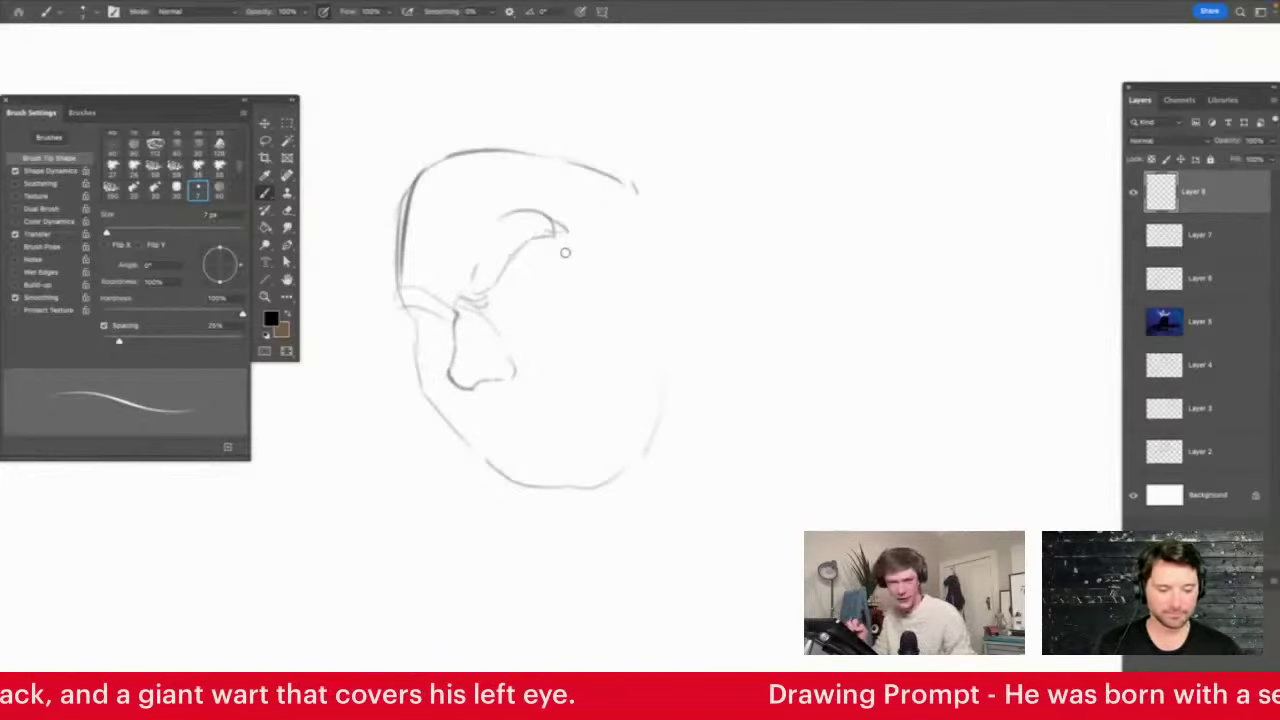
mouse_move(411, 188)
mouse_down()
mouse_move(393, 300)
mouse_move(404, 316)
mouse_move(448, 291)
mouse_move(465, 226)
mouse_up()
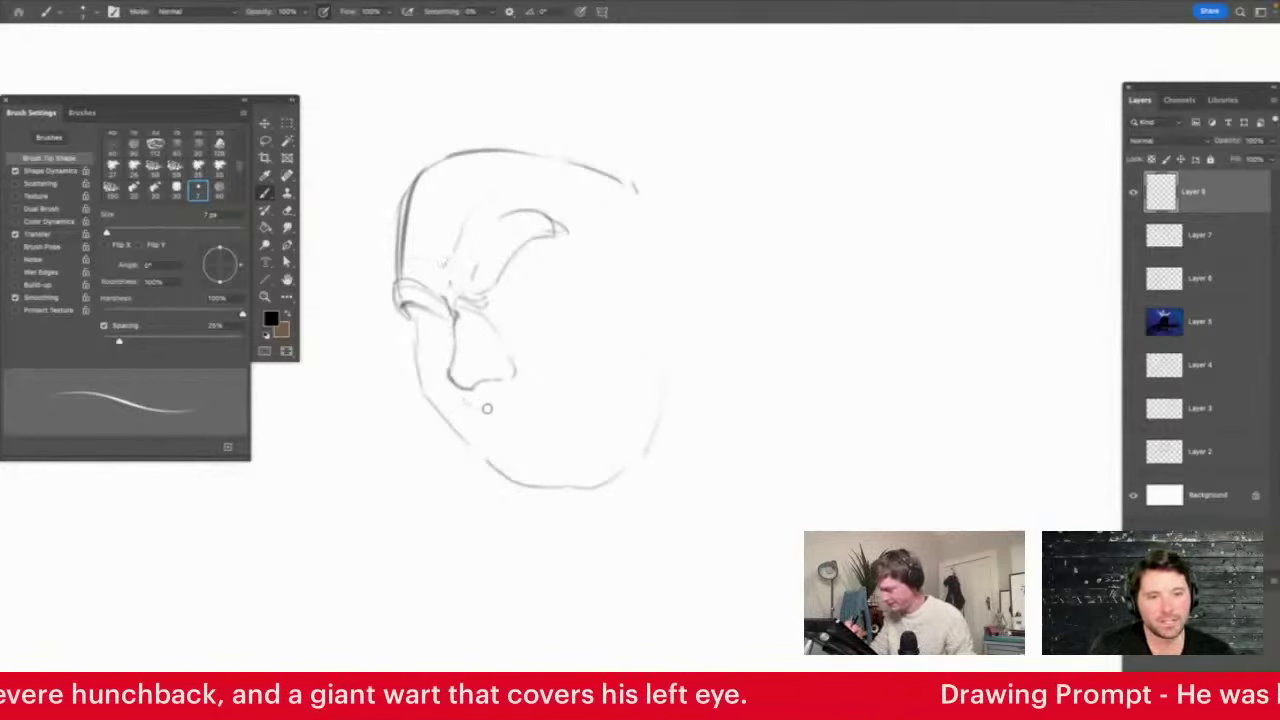
drag(487, 408, 540, 396)
drag(560, 368, 585, 328)
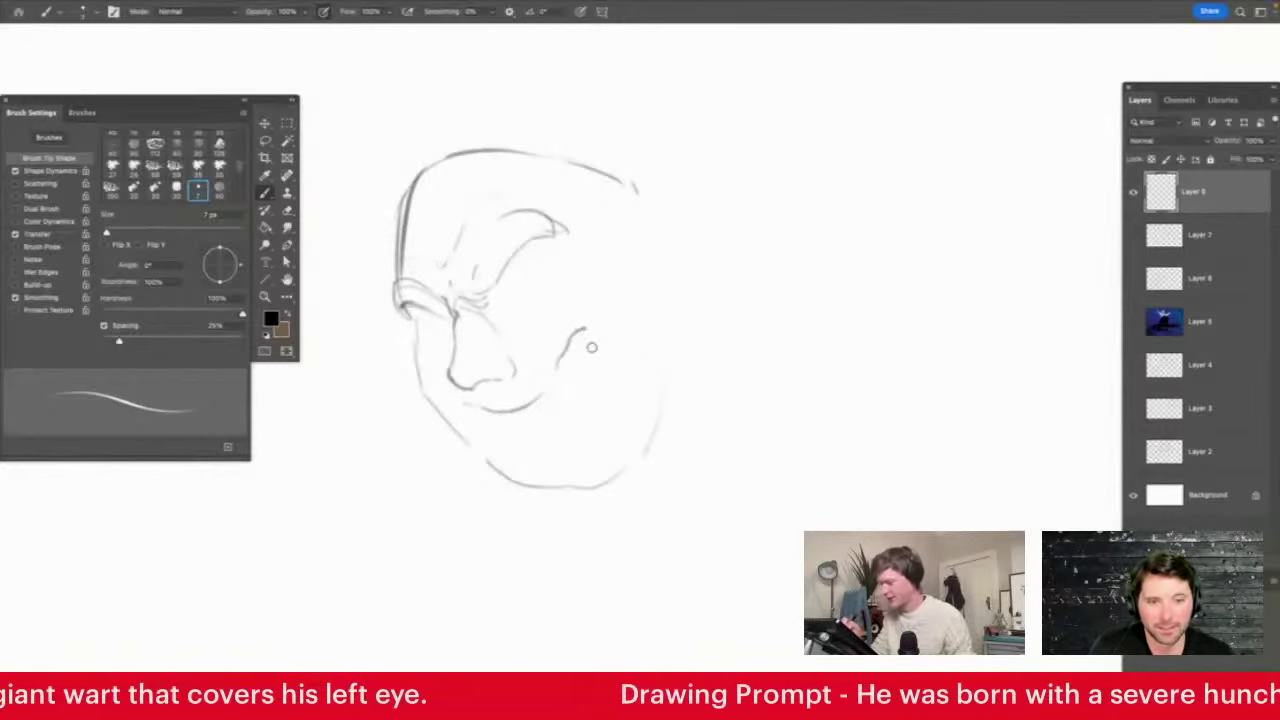
Clean up the brow lines and redraw them as thick closed eyebrow shapes, the near one arched high
key(e)
mouse_move(426, 294)
mouse_down()
mouse_move(420, 316)
mouse_move(434, 275)
mouse_move(482, 270)
mouse_move(549, 208)
mouse_move(555, 242)
mouse_move(550, 228)
mouse_up()
key(b)
key(e)
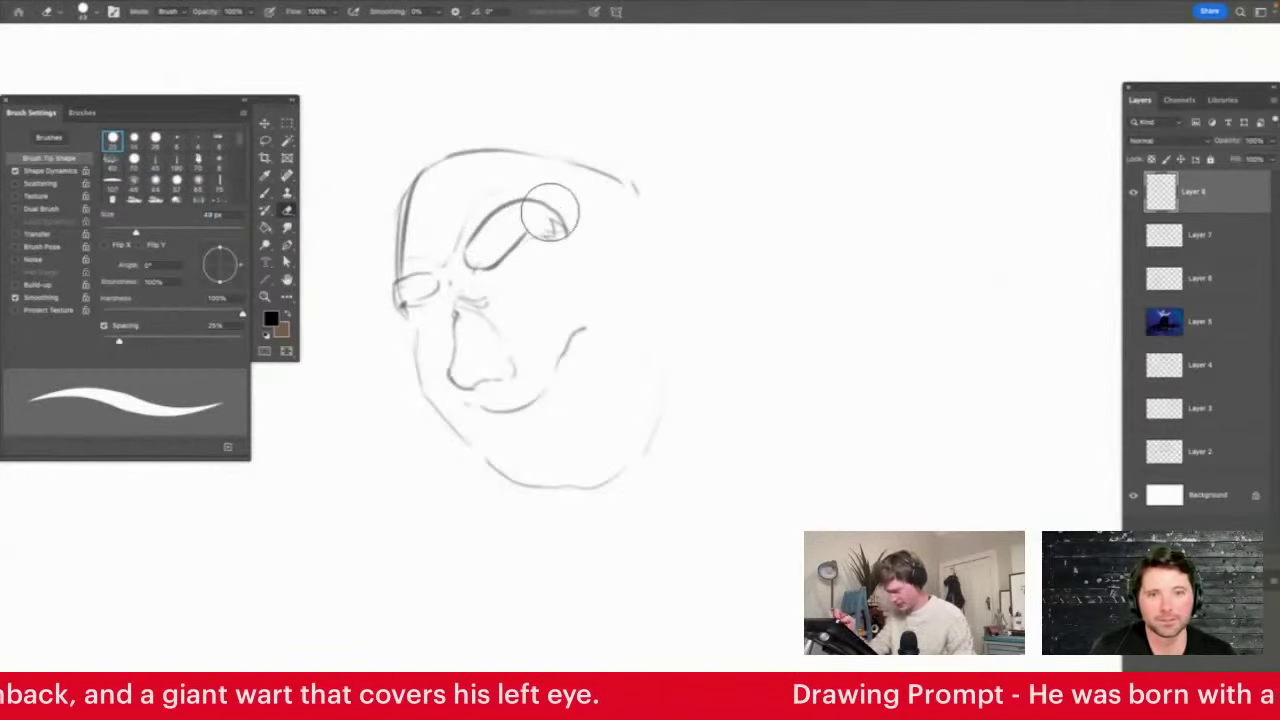
key(b)
Draw two round eyes with circular irises beneath the eyebrows
drag(436, 302, 444, 343)
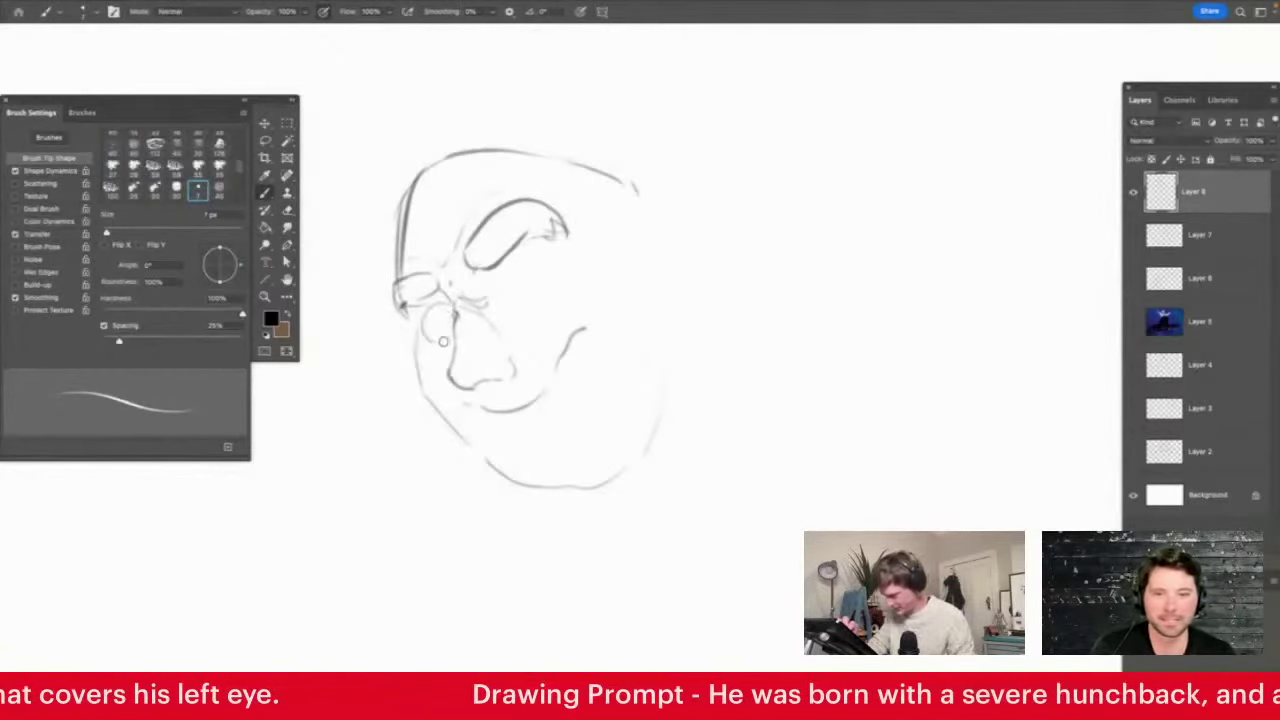
mouse_move(505, 298)
mouse_down()
mouse_move(512, 272)
mouse_move(564, 282)
mouse_move(509, 307)
mouse_move(558, 302)
mouse_move(566, 279)
mouse_up()
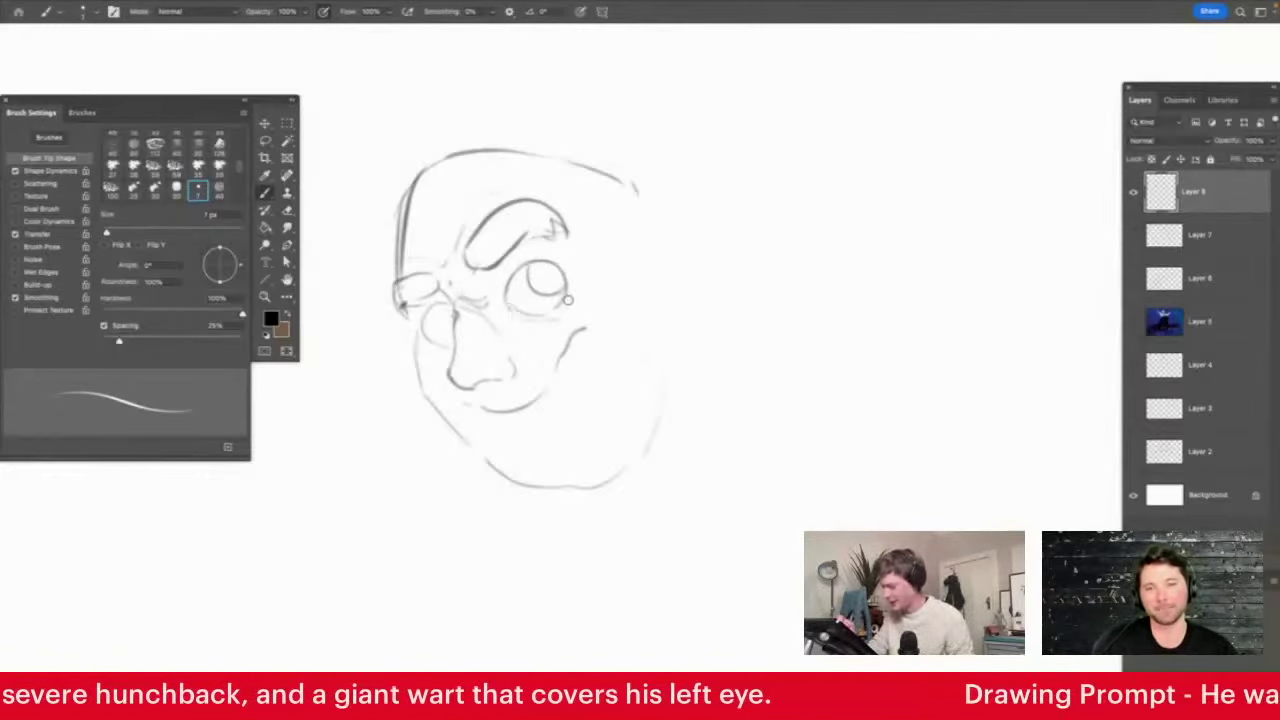
mouse_move(438, 308)
mouse_down()
mouse_move(449, 328)
mouse_move(440, 306)
mouse_move(457, 301)
mouse_up()
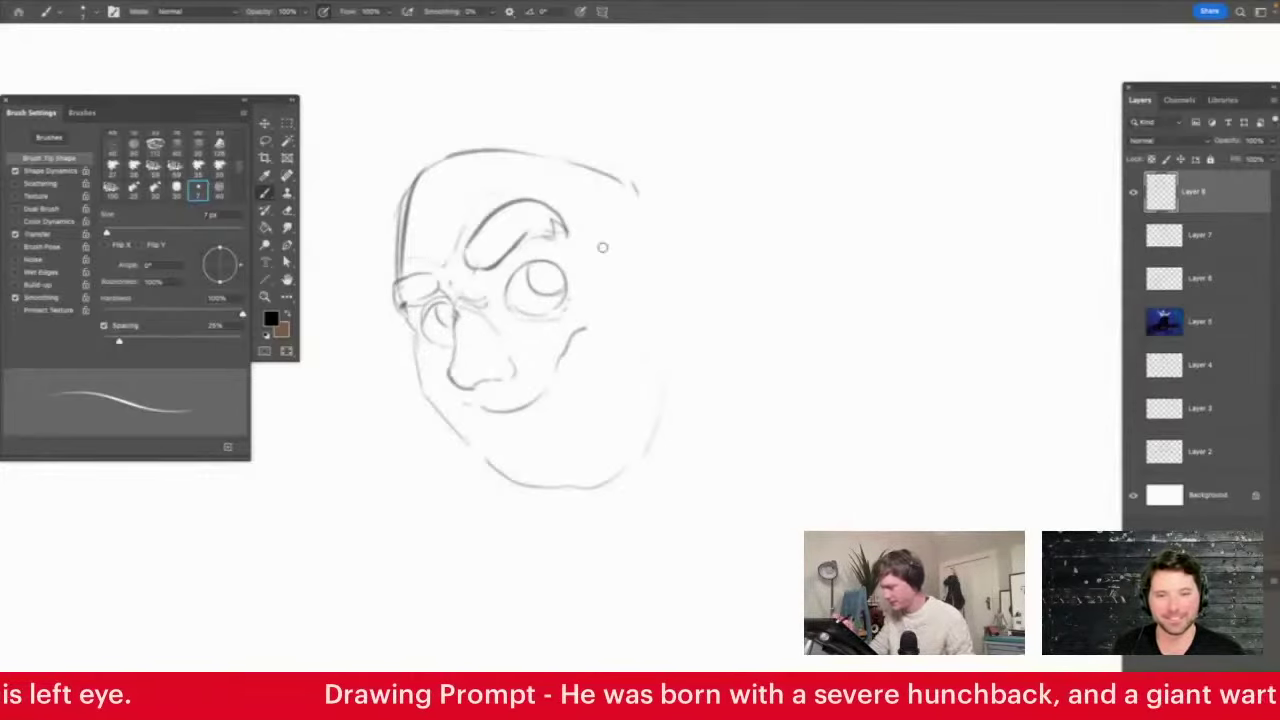
key(e)
key(b)
Redraw the smile as a continuous line ending in a dark corner and refine the nose contour near the far eye
drag(548, 388, 580, 334)
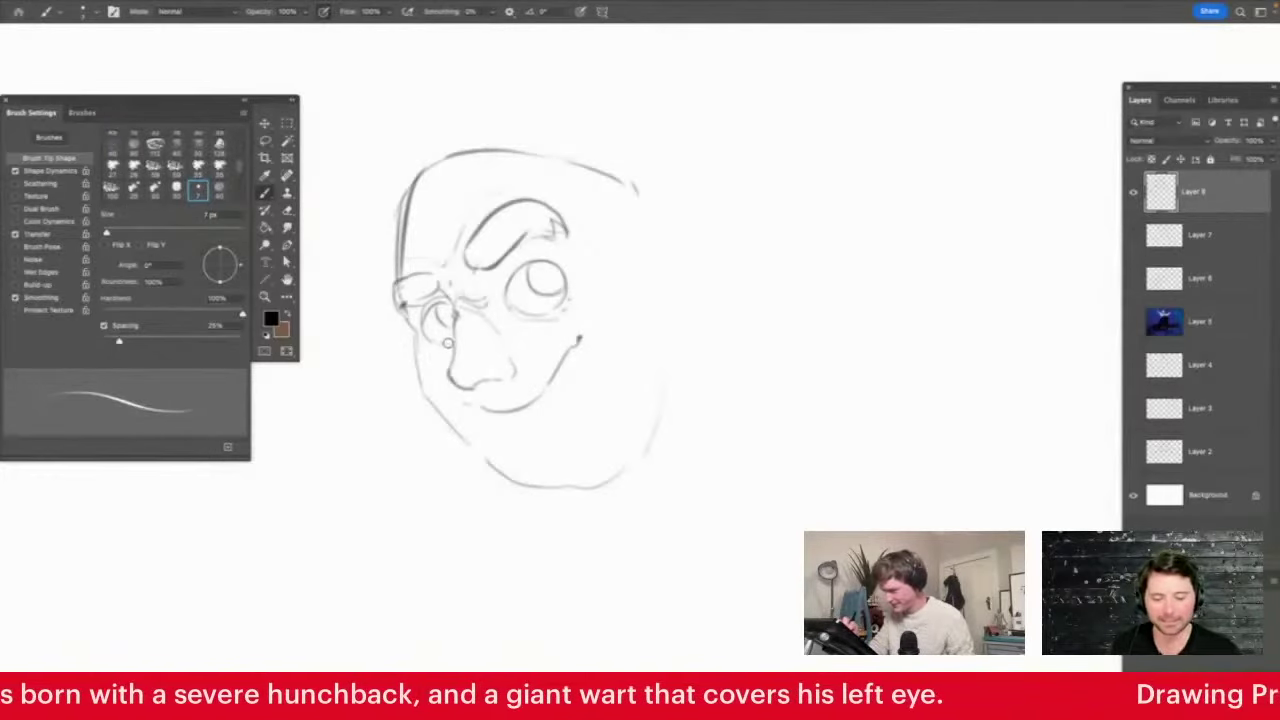
drag(446, 341, 451, 354)
key(e)
Darken the near eye's outline and iris and add an eyelid crease around it
key(z)
mouse_move(556, 282)
mouse_down()
mouse_move(480, 300)
mouse_move(622, 198)
mouse_up()
key(b)
mouse_move(552, 232)
mouse_down()
mouse_move(549, 263)
mouse_move(546, 235)
mouse_move(571, 254)
mouse_move(543, 254)
mouse_move(577, 256)
mouse_move(541, 236)
mouse_move(514, 281)
mouse_up()
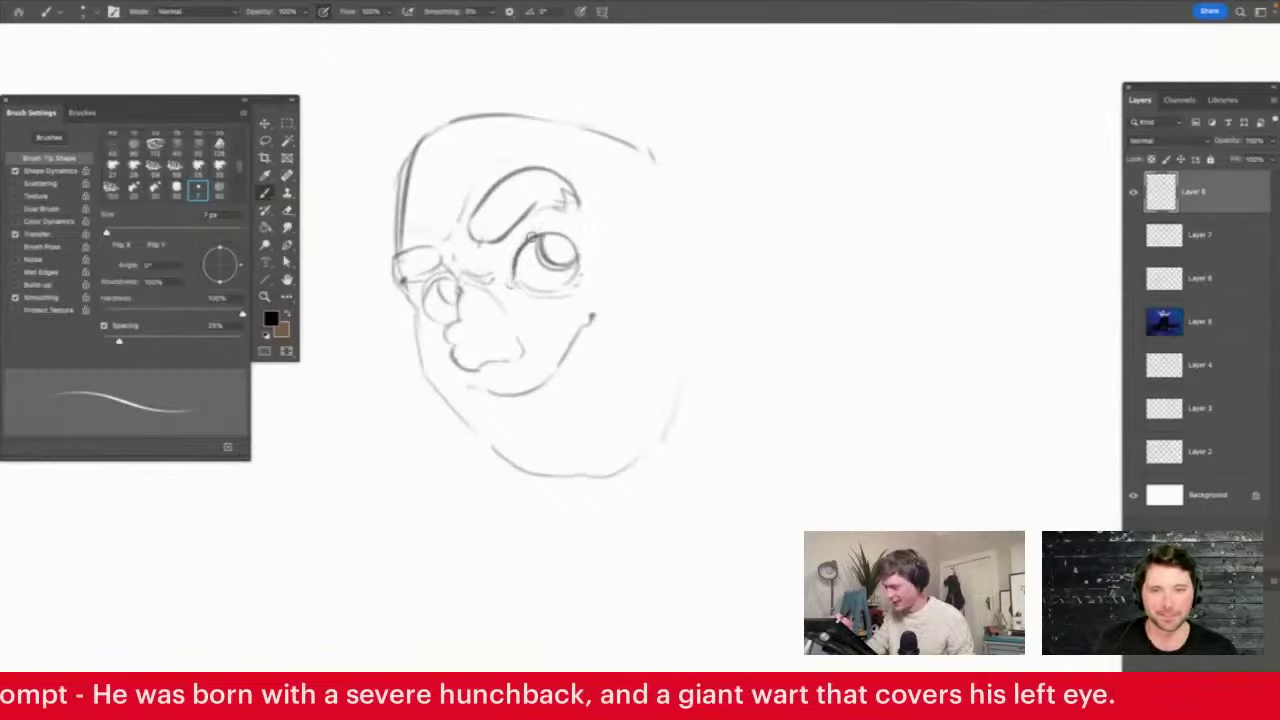
mouse_move(531, 238)
mouse_down()
mouse_move(577, 227)
mouse_move(585, 252)
mouse_up()
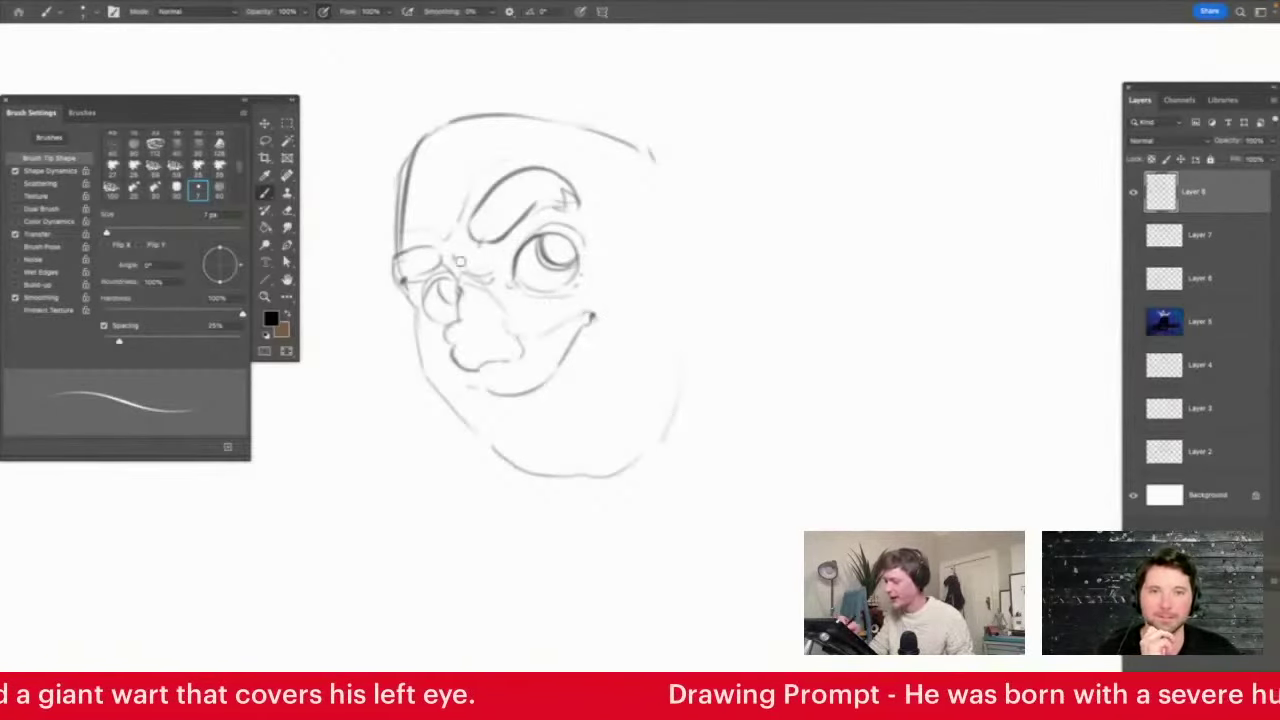
Strengthen the cheek and chin contour, then add a tall pointed ear and wavy hair at the temple
mouse_move(420, 312)
mouse_down()
mouse_move(416, 353)
mouse_move(408, 339)
mouse_move(507, 471)
mouse_move(570, 481)
mouse_move(617, 468)
mouse_move(647, 432)
mouse_up()
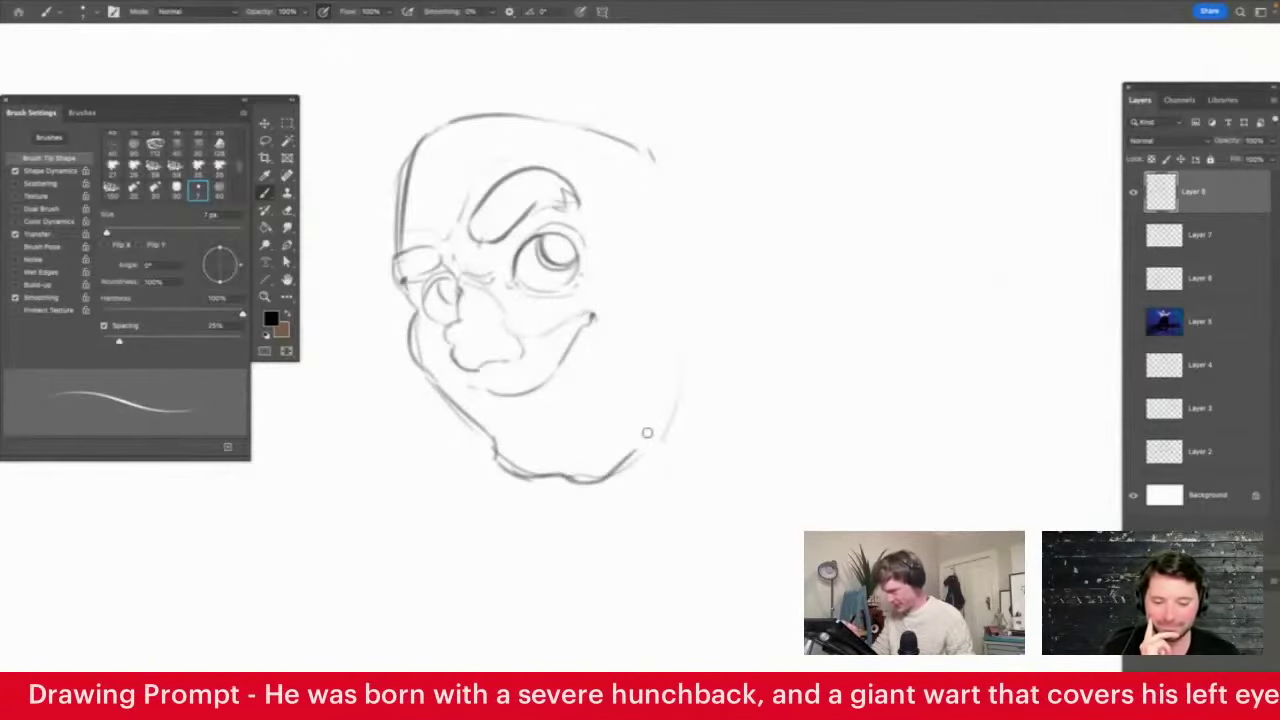
mouse_move(679, 242)
mouse_down()
mouse_move(735, 197)
mouse_move(702, 337)
mouse_move(662, 290)
mouse_up()
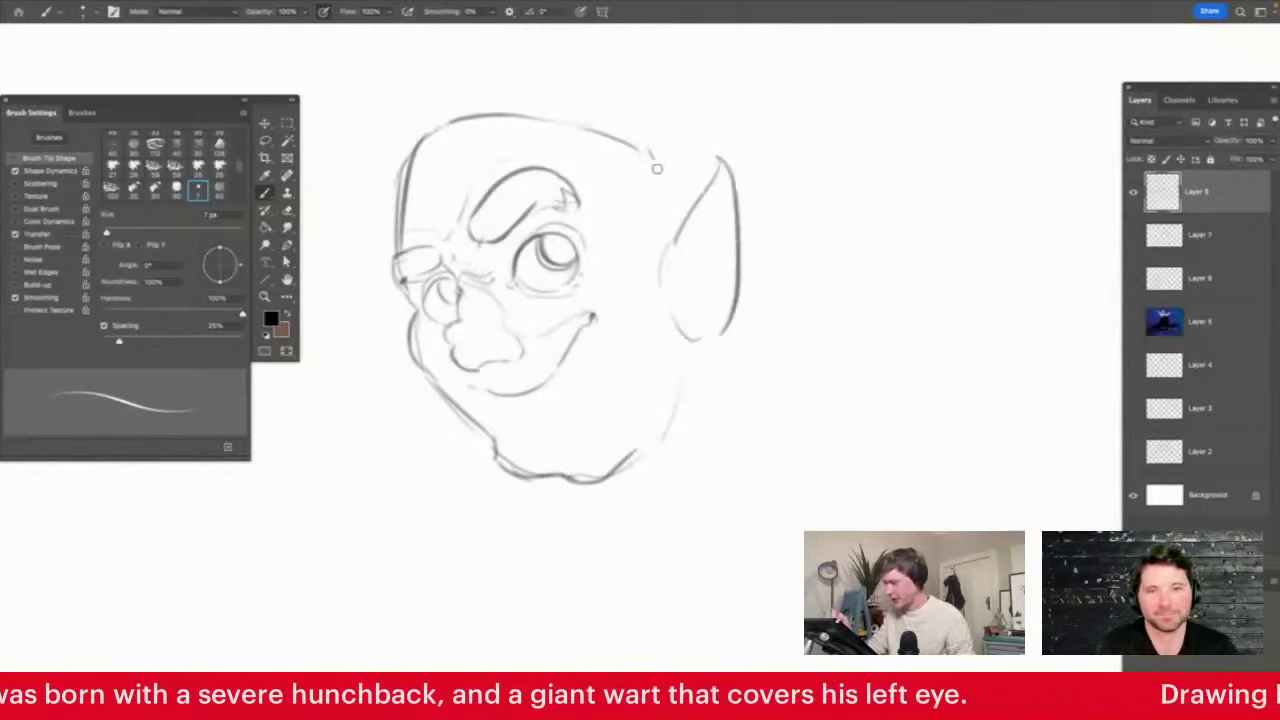
mouse_move(657, 168)
mouse_down()
mouse_move(615, 194)
mouse_move(618, 238)
mouse_move(601, 146)
mouse_move(625, 156)
mouse_move(625, 180)
mouse_move(581, 128)
mouse_up()
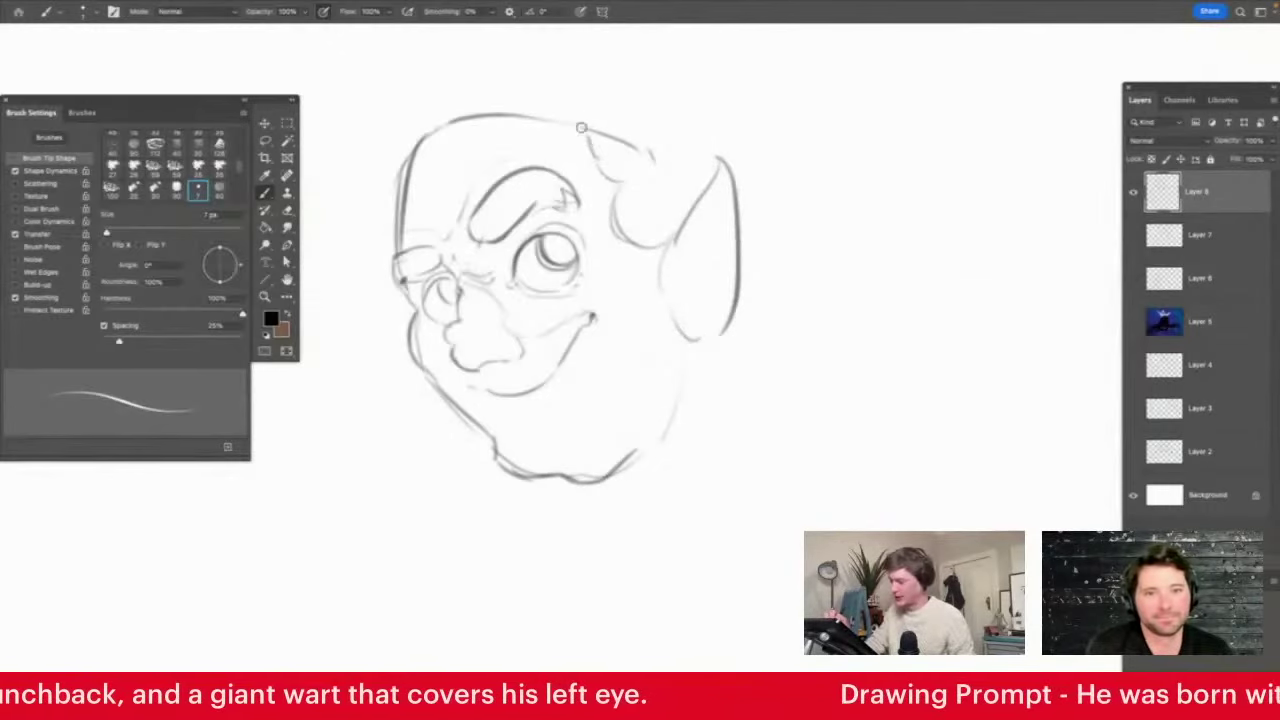
drag(461, 120, 671, 172)
Draw a hat on the head with a large upturned front brim, a narrow back brim and a dented crown
key(z)
drag(709, 262, 660, 271)
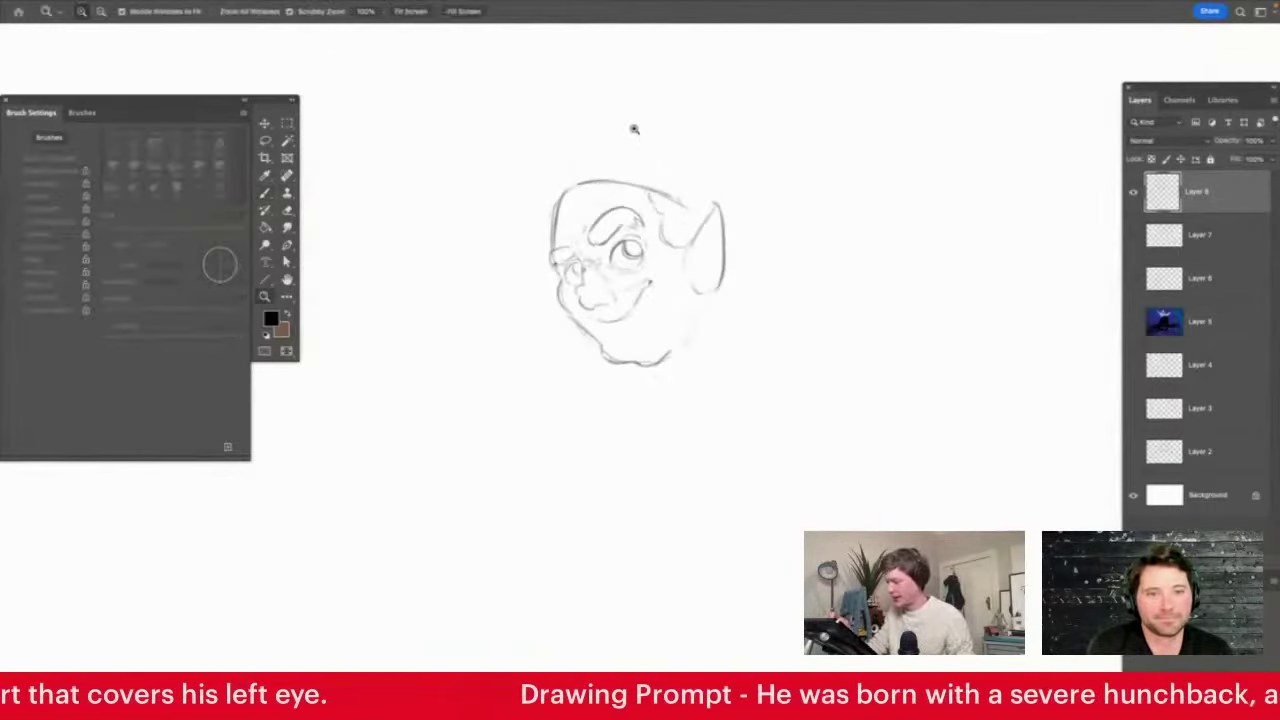
drag(635, 128, 672, 145)
key(b)
mouse_move(472, 300)
mouse_down()
mouse_move(497, 114)
mouse_move(679, 225)
mouse_move(778, 266)
mouse_up()
drag(797, 313, 787, 275)
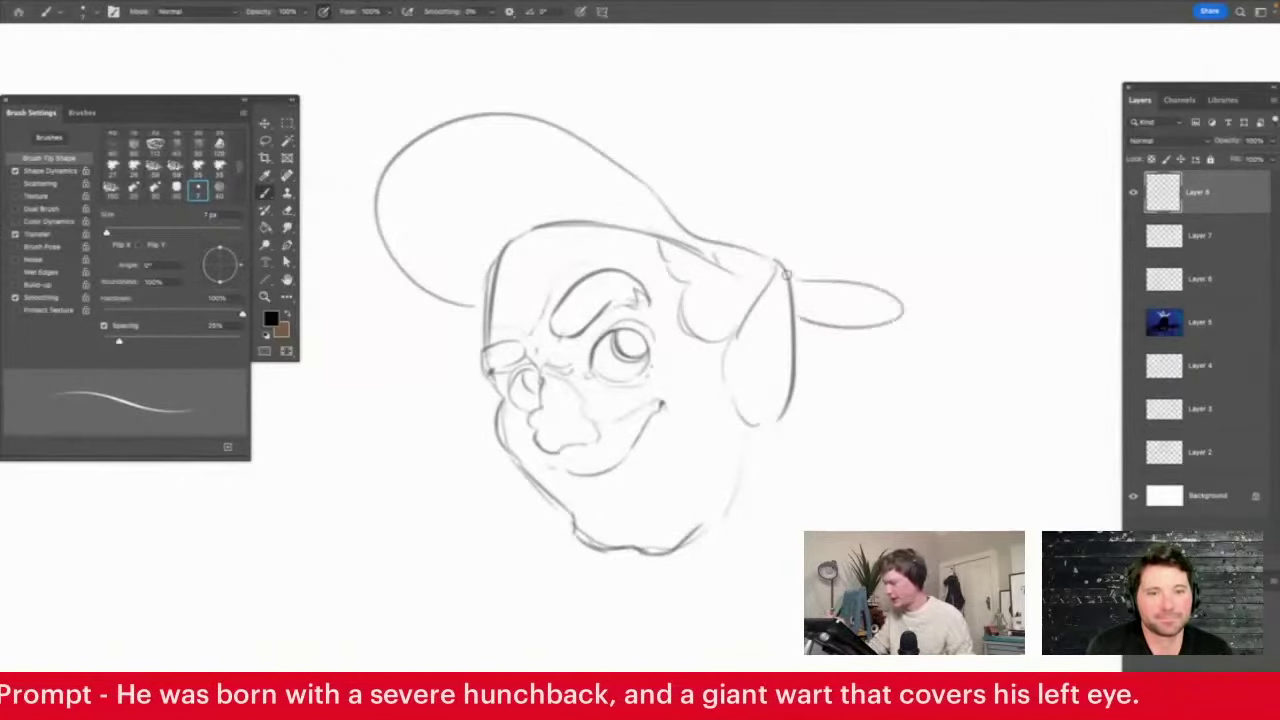
mouse_move(557, 127)
mouse_down()
mouse_move(698, 88)
mouse_move(713, 113)
mouse_move(802, 160)
mouse_move(793, 249)
mouse_up()
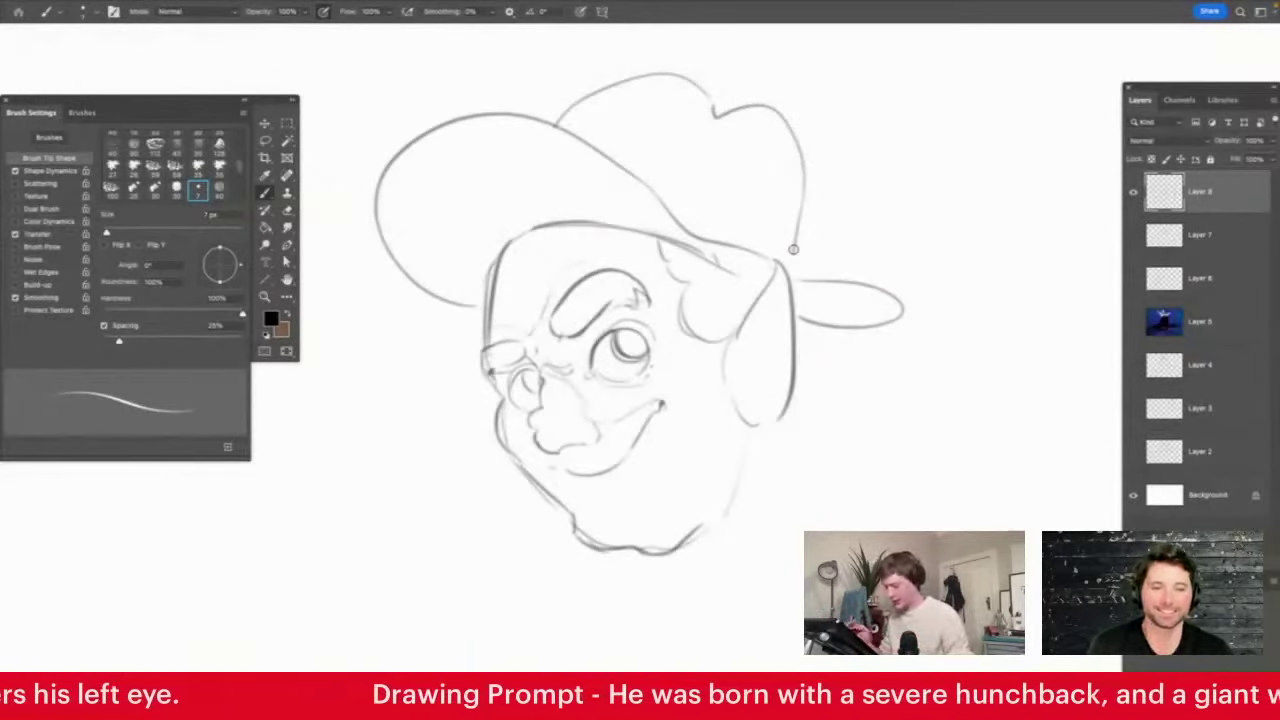
Reinforce the far eyebrow's outline and shade in the irises of both eyes
drag(617, 371, 633, 376)
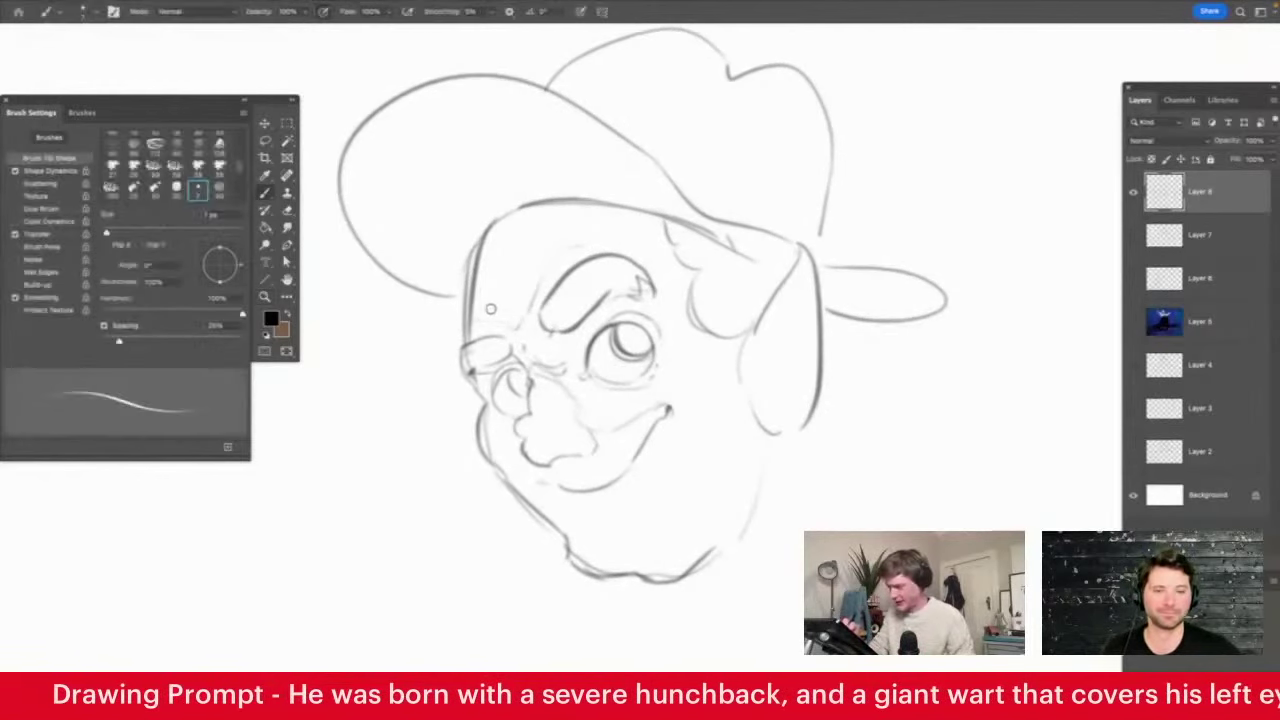
mouse_move(470, 371)
mouse_down()
mouse_move(511, 361)
mouse_move(505, 343)
mouse_up()
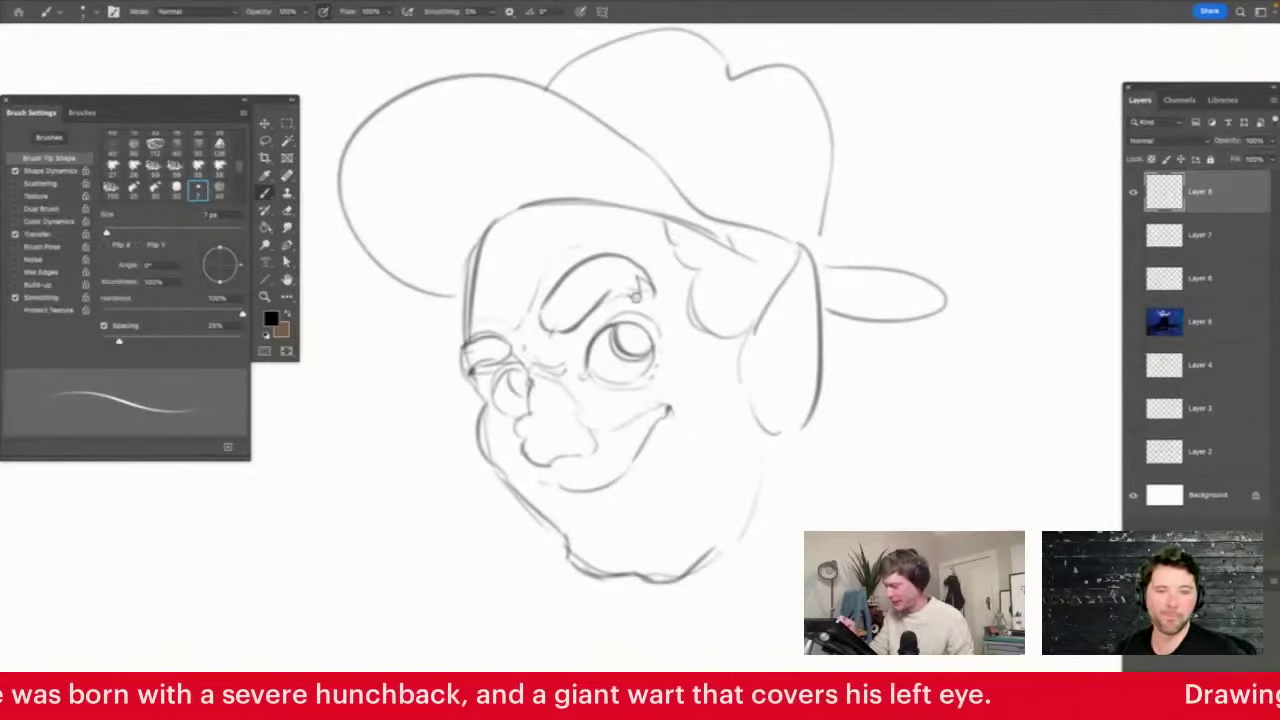
drag(620, 326, 640, 348)
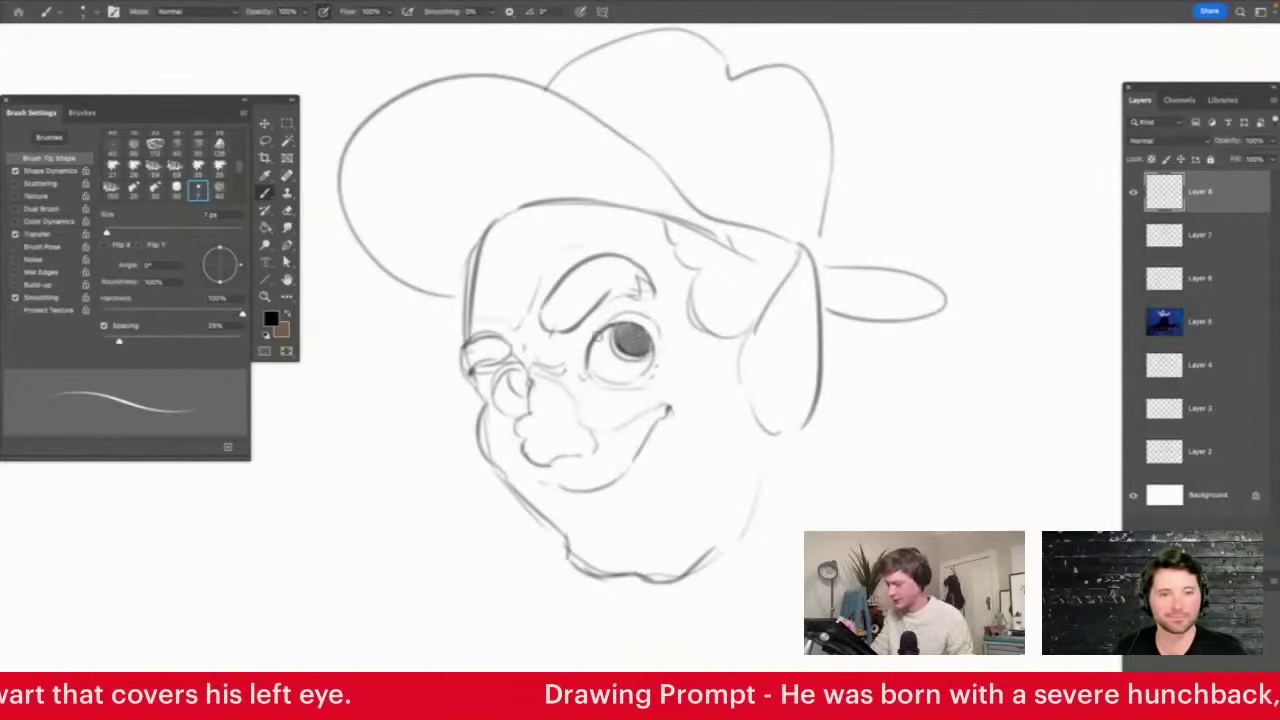
mouse_move(508, 376)
mouse_down()
mouse_move(522, 384)
mouse_move(508, 396)
mouse_move(532, 395)
mouse_up()
Clean up the near eyebrow and redraw its outer tip and inner end with darker lines
key(e)
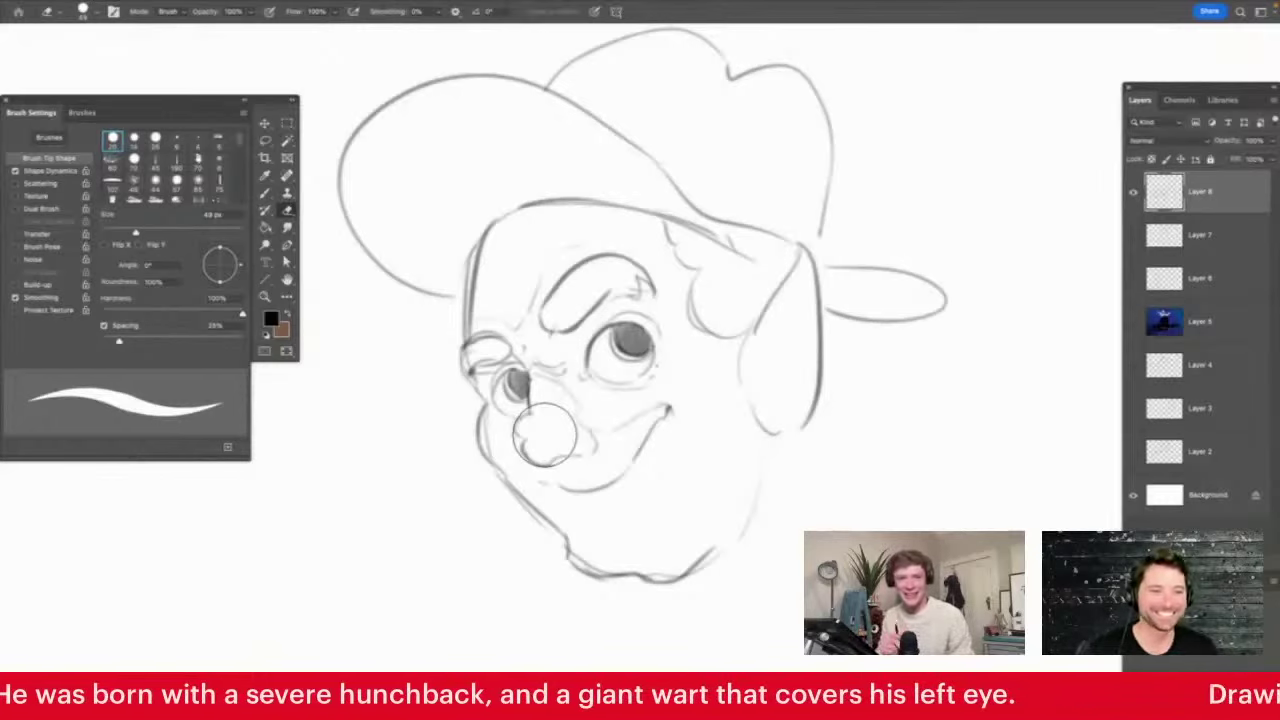
key(z)
drag(594, 324, 533, 332)
drag(612, 347, 679, 361)
key(b)
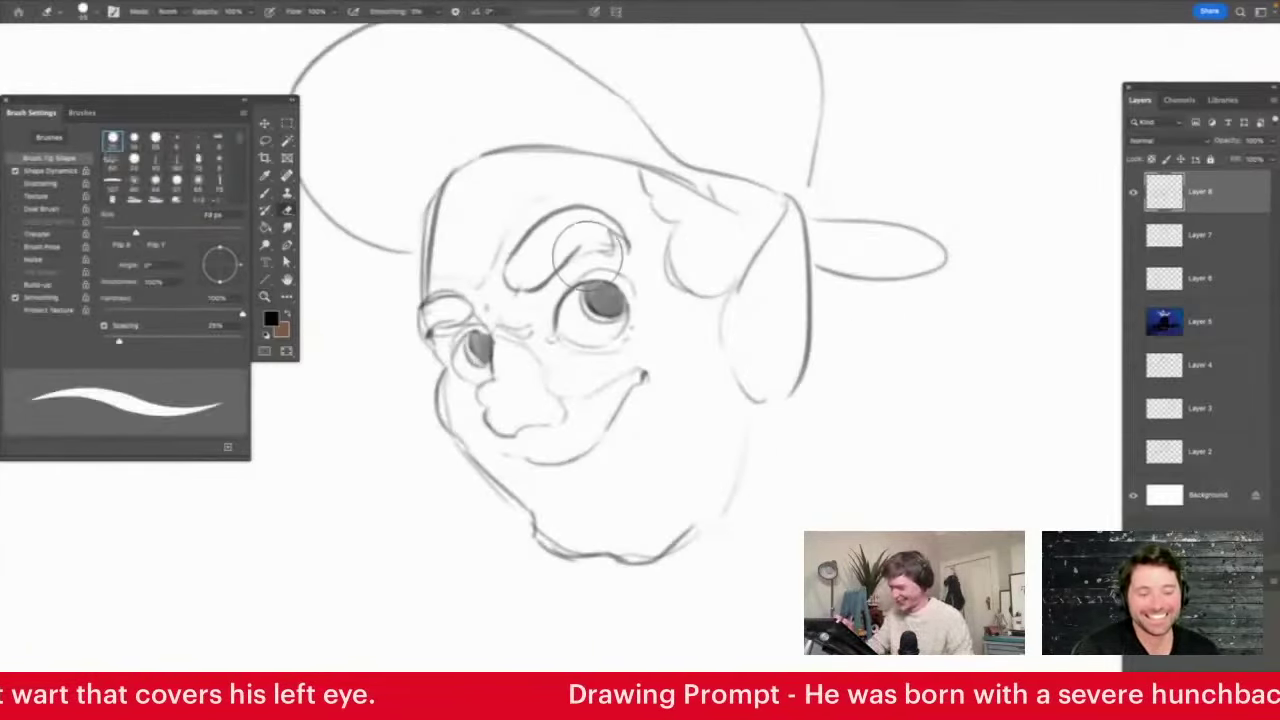
key(bracketleft)
key(bracketleft)
drag(592, 238, 632, 252)
drag(511, 269, 518, 297)
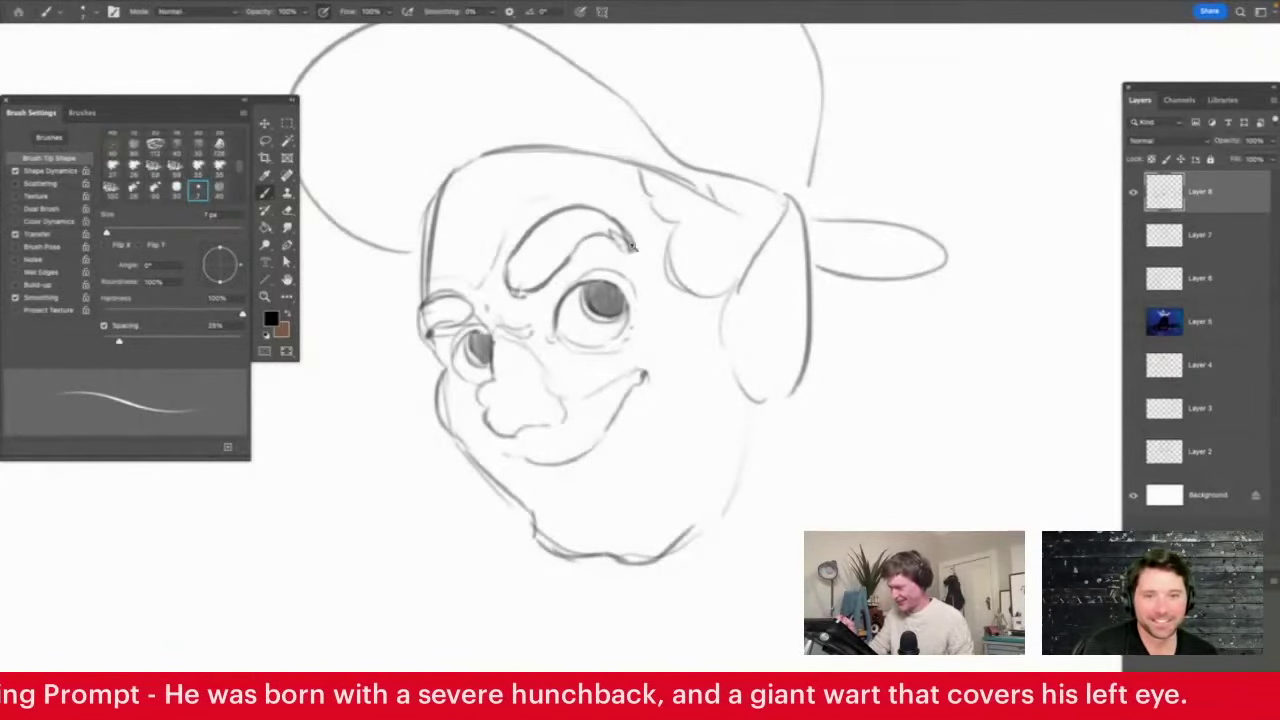
Fill both eyebrows with dense hatching strokes
key(z)
mouse_move(630, 243)
mouse_down()
mouse_move(562, 250)
mouse_move(654, 248)
mouse_up()
key(b)
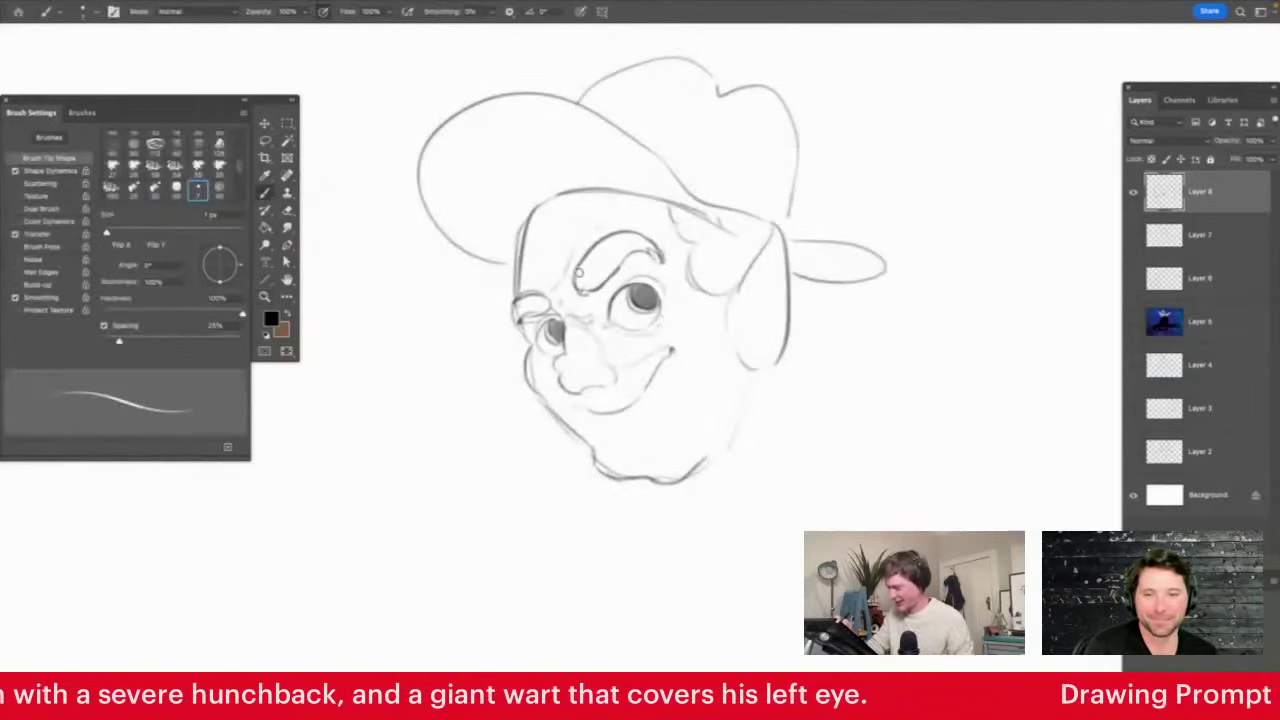
mouse_move(578, 270)
mouse_down()
mouse_move(616, 240)
mouse_move(648, 236)
mouse_up()
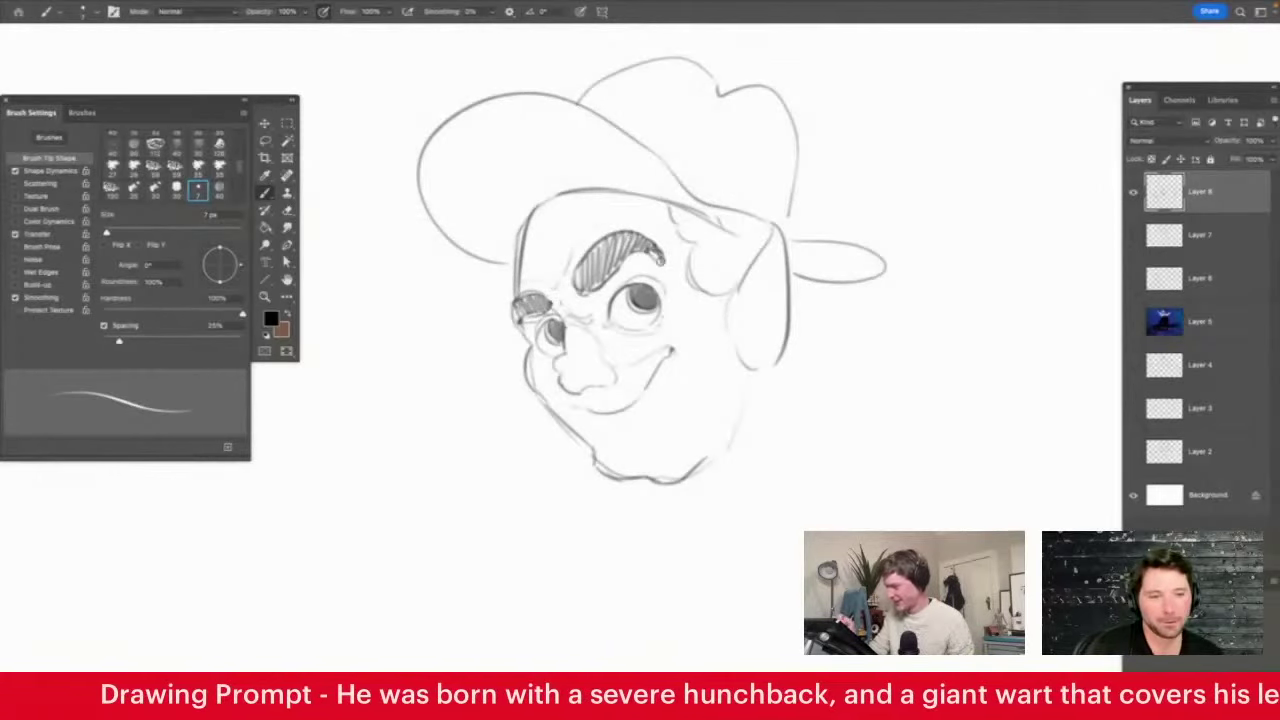
Connect the jawline up to the ear and sketch a loose curve behind and beneath the head
key(z)
mouse_move(738, 344)
mouse_down()
mouse_move(700, 354)
mouse_move(775, 358)
mouse_up()
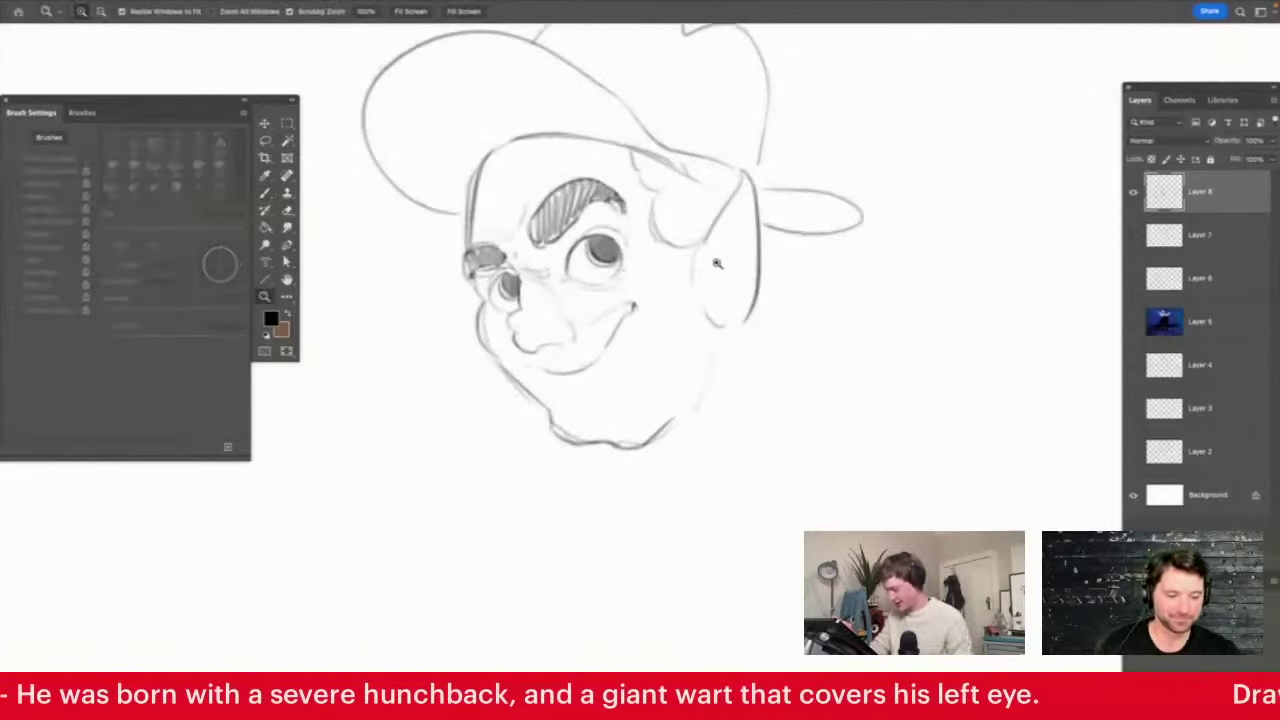
drag(710, 316, 672, 325)
drag(857, 252, 877, 246)
key(b)
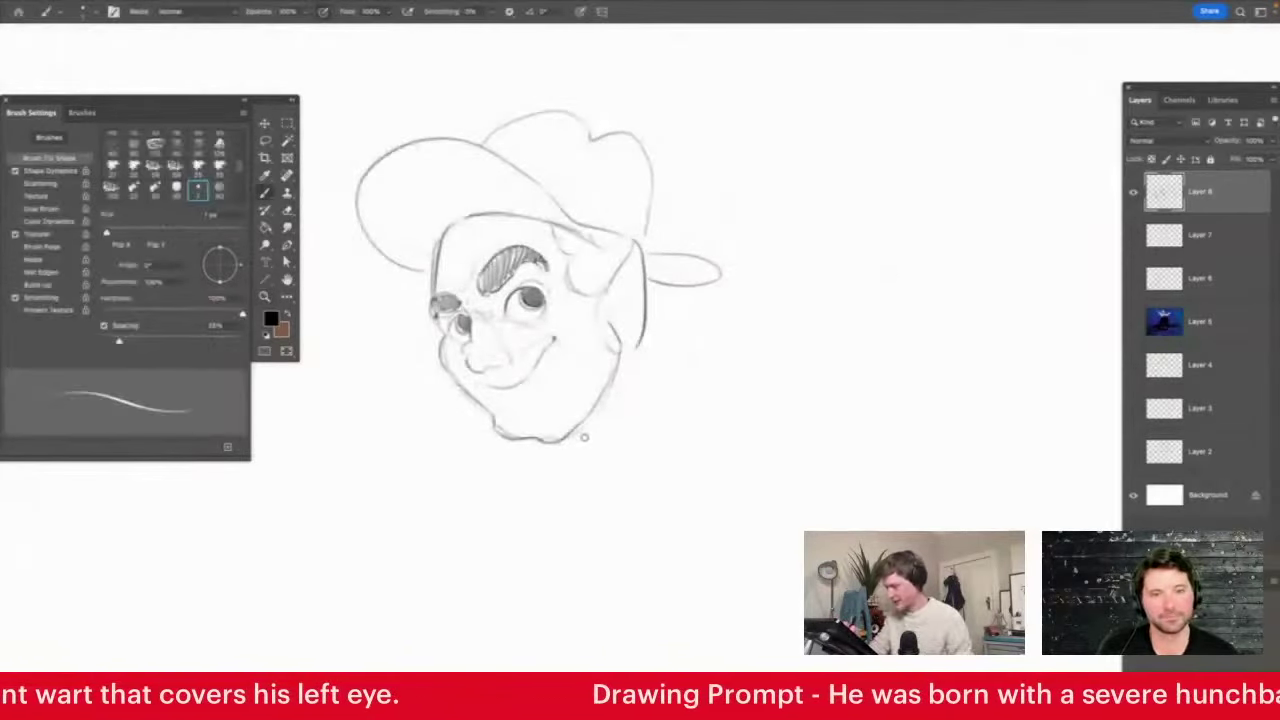
mouse_move(668, 283)
mouse_down()
mouse_move(617, 500)
mouse_move(570, 520)
mouse_up()
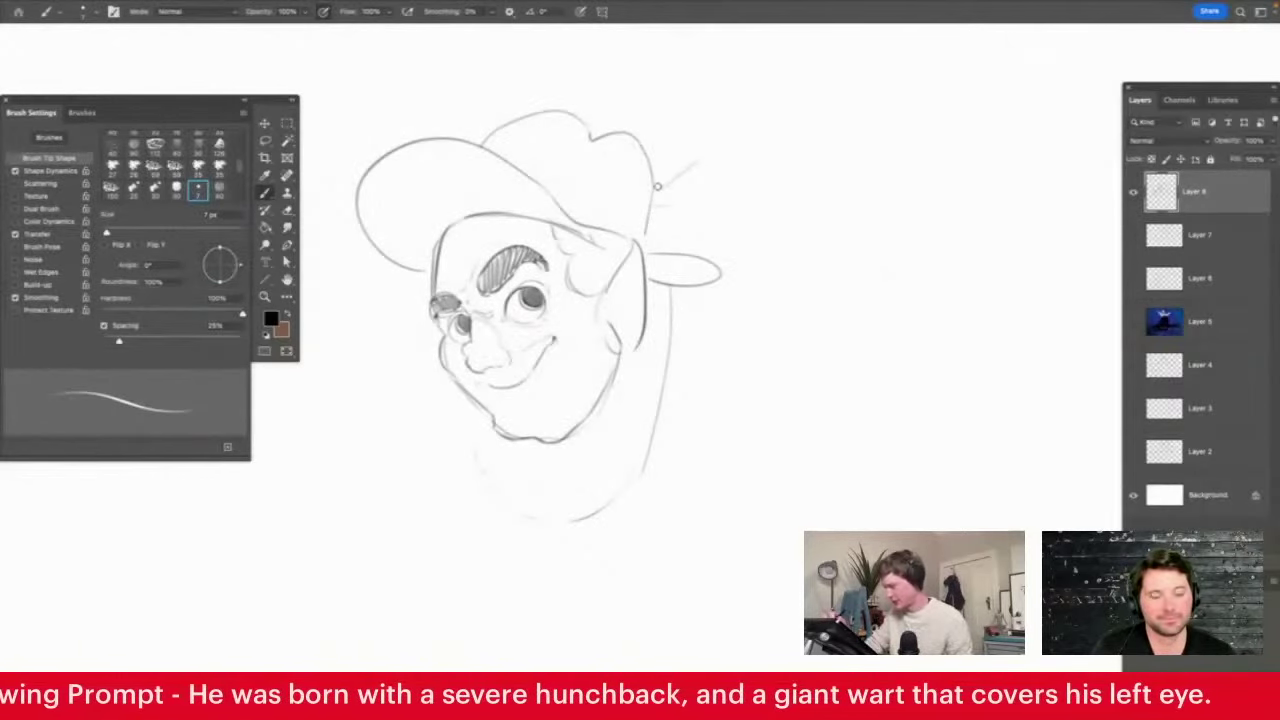
Draw the large arched hunchback rising from behind the hat and curving down the back
mouse_move(657, 186)
mouse_down()
mouse_move(772, 132)
mouse_move(962, 284)
mouse_move(932, 227)
mouse_move(984, 447)
mouse_move(918, 400)
mouse_up()
key(z)
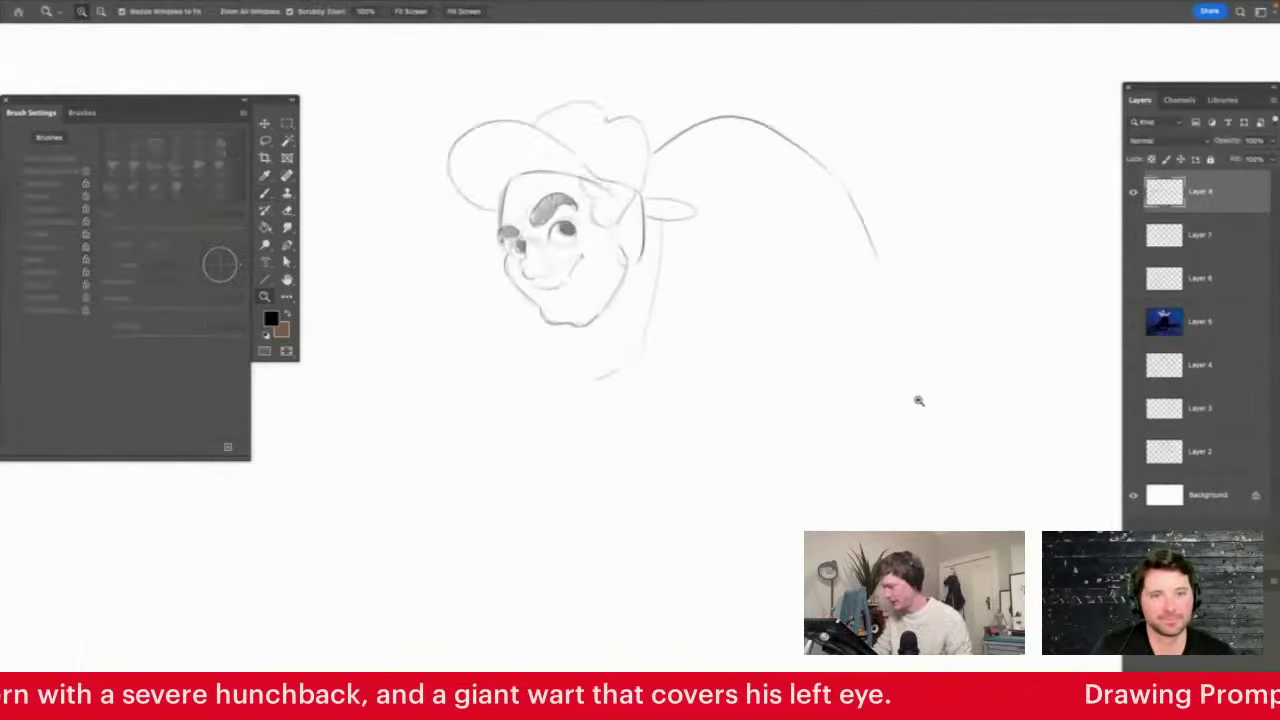
key(b)
drag(874, 246, 877, 365)
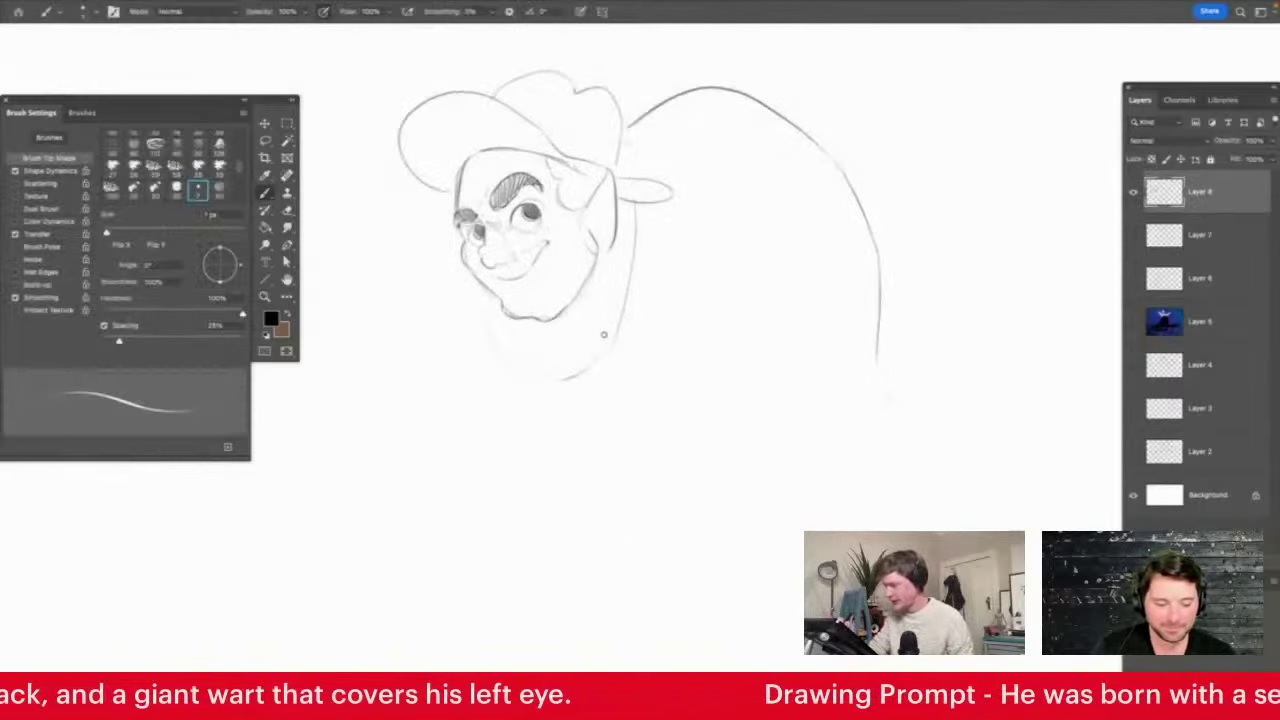
Sketch the shoulder line, the underside of the hunched torso and the chest curve below the head
drag(603, 334, 688, 398)
mouse_move(732, 413)
mouse_down()
mouse_move(871, 386)
mouse_move(910, 345)
mouse_up()
mouse_move(561, 368)
mouse_down()
mouse_move(603, 438)
mouse_move(654, 430)
mouse_up()
Refine the nose contour and the mouth line on the face
key(z)
drag(477, 226, 548, 227)
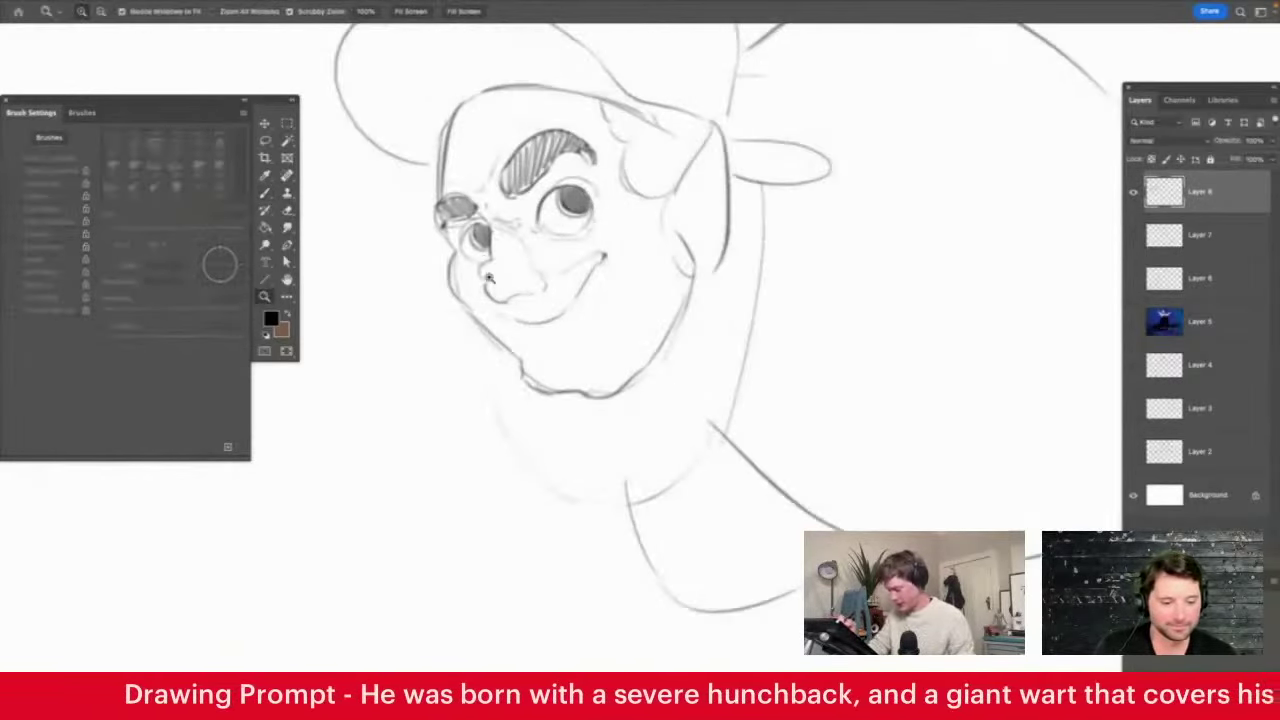
key(b)
mouse_move(524, 292)
mouse_down()
mouse_move(545, 283)
mouse_move(534, 264)
mouse_up()
mouse_move(549, 321)
mouse_down()
mouse_move(580, 290)
mouse_move(597, 328)
mouse_move(582, 334)
mouse_up()
key(z)
drag(852, 294, 875, 292)
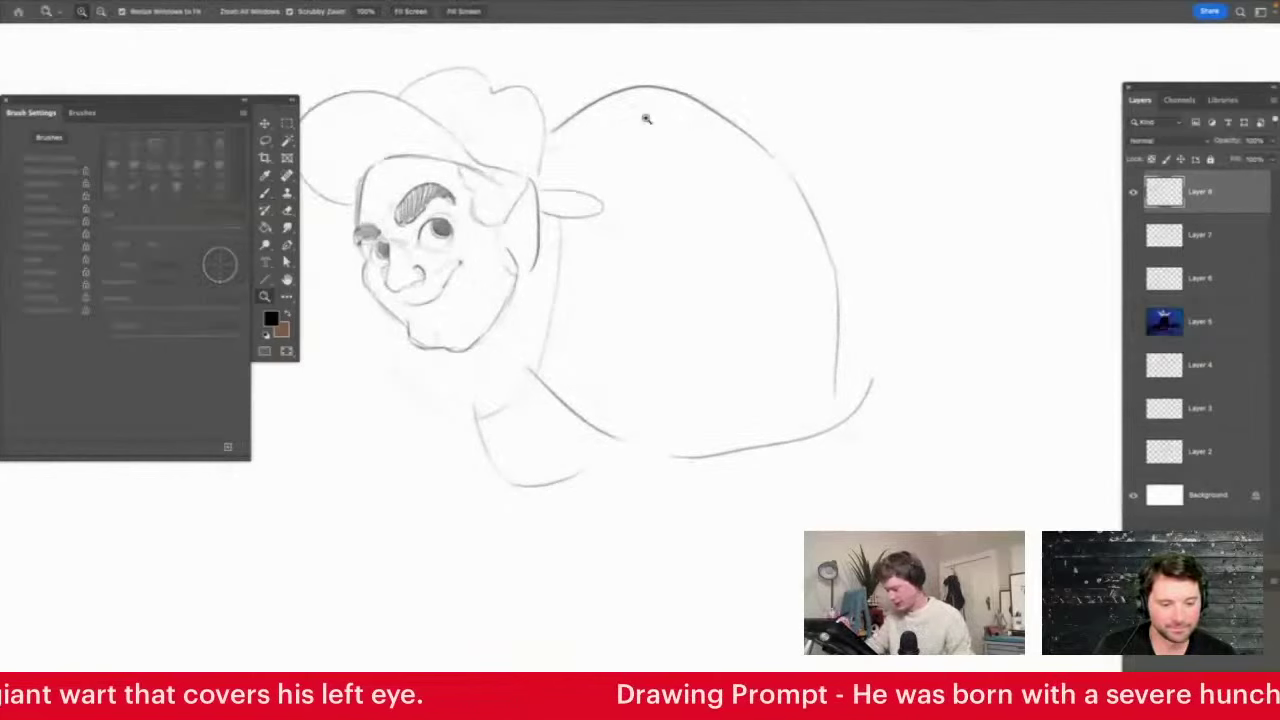
Reinforce the hunchback's outer curve and sketch the waistband along the underside of the torso
key(b)
mouse_move(552, 132)
mouse_down()
mouse_move(813, 196)
mouse_move(761, 156)
mouse_move(850, 362)
mouse_move(849, 410)
mouse_up()
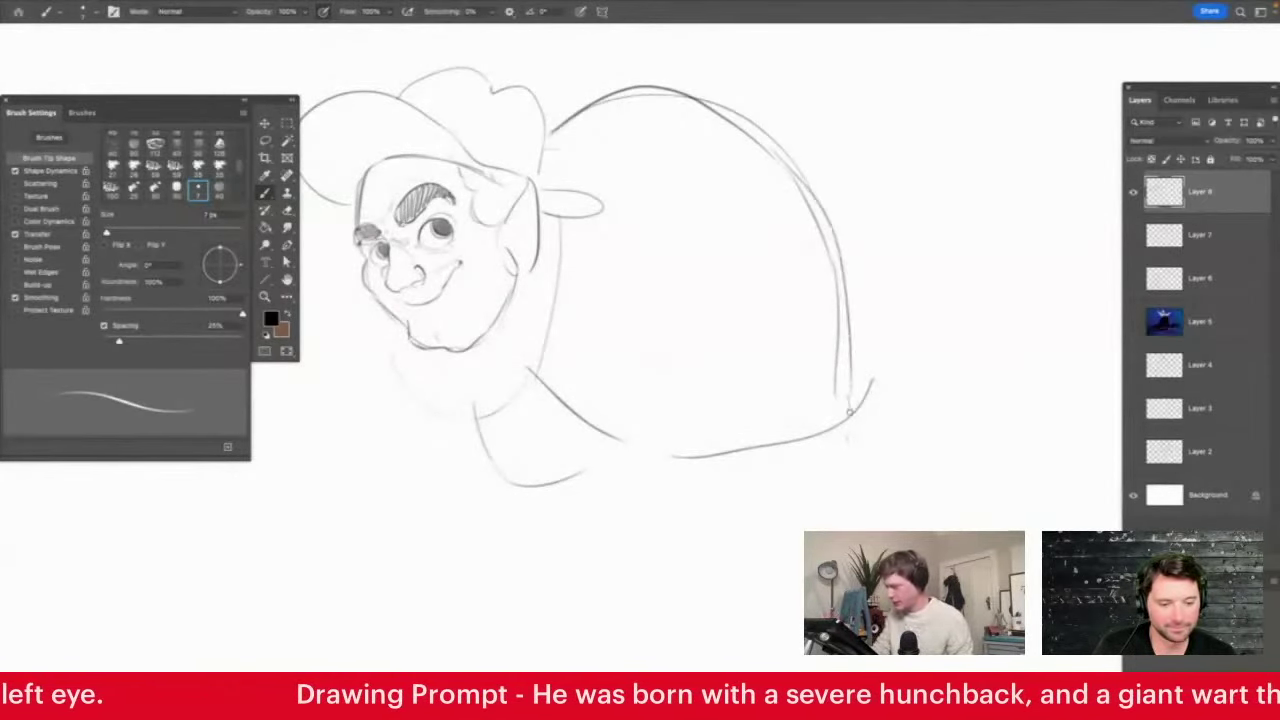
drag(522, 378, 714, 453)
mouse_move(519, 415)
mouse_down()
mouse_move(535, 458)
mouse_move(718, 456)
mouse_up()
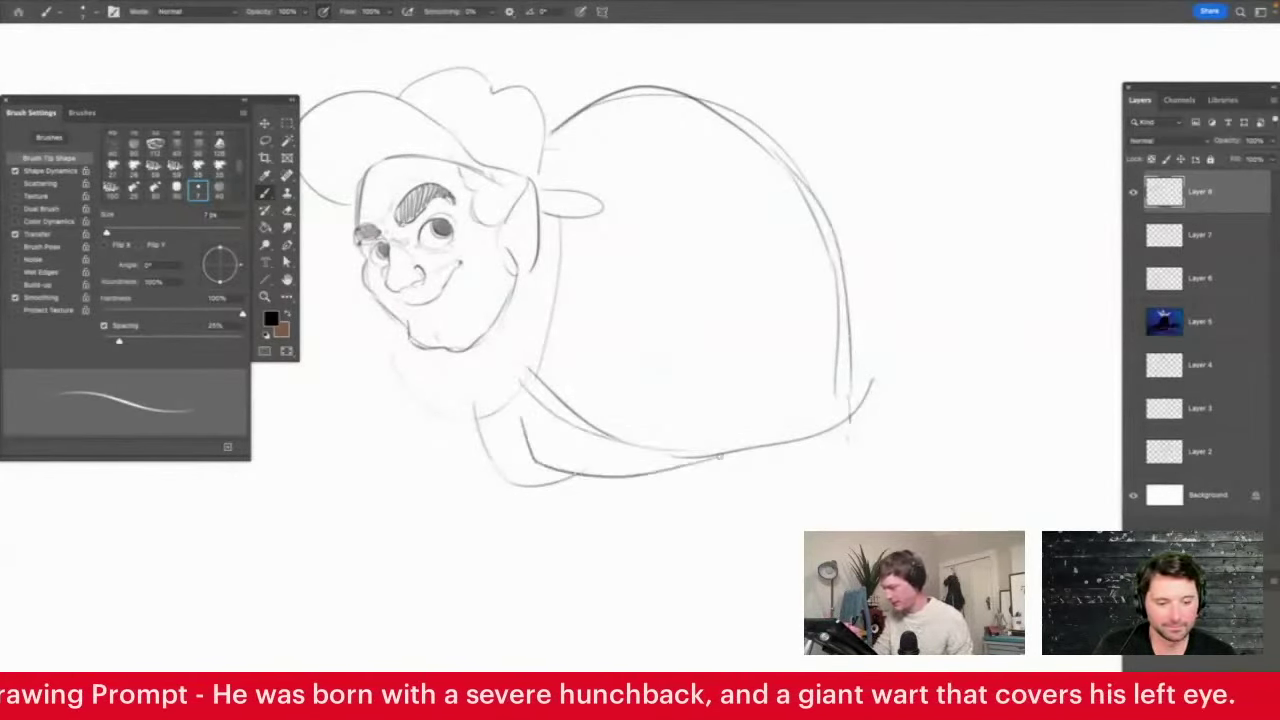
mouse_move(522, 419)
mouse_down()
mouse_move(587, 416)
mouse_move(513, 411)
mouse_move(533, 458)
mouse_up()
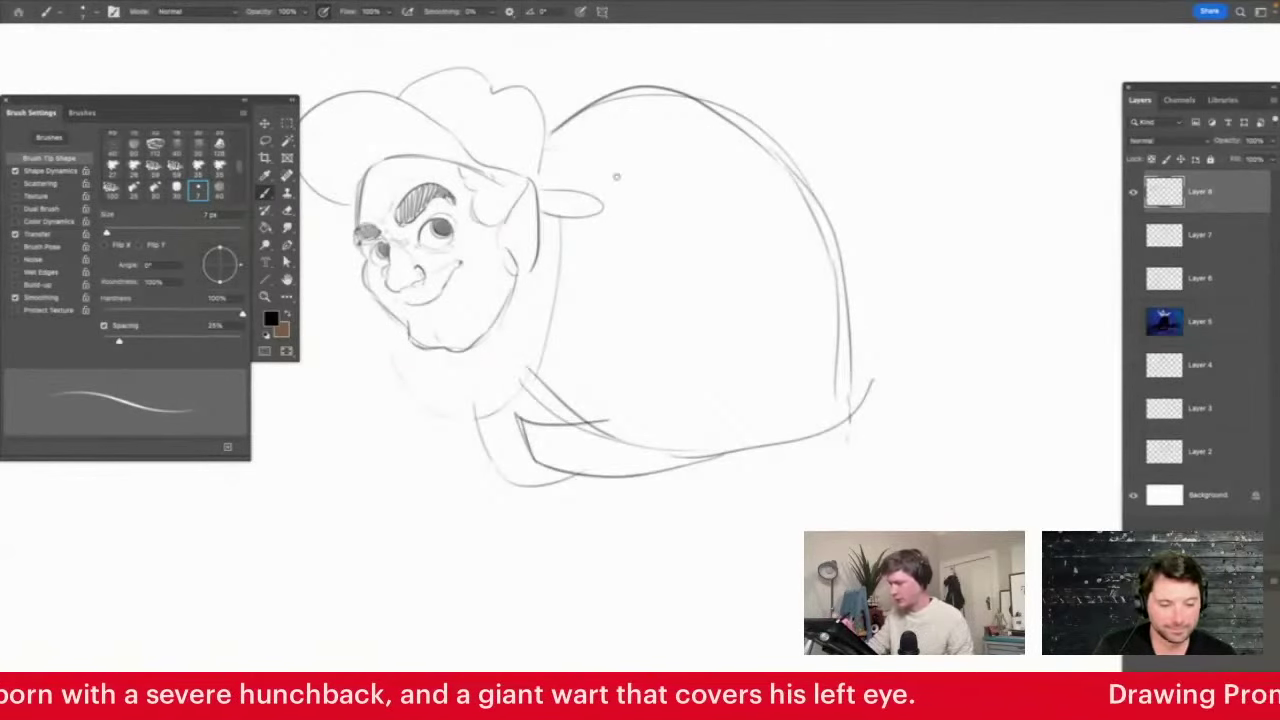
Draw the near shoulder arch, a collar line behind the head and a curve beneath the chin
drag(574, 268, 713, 352)
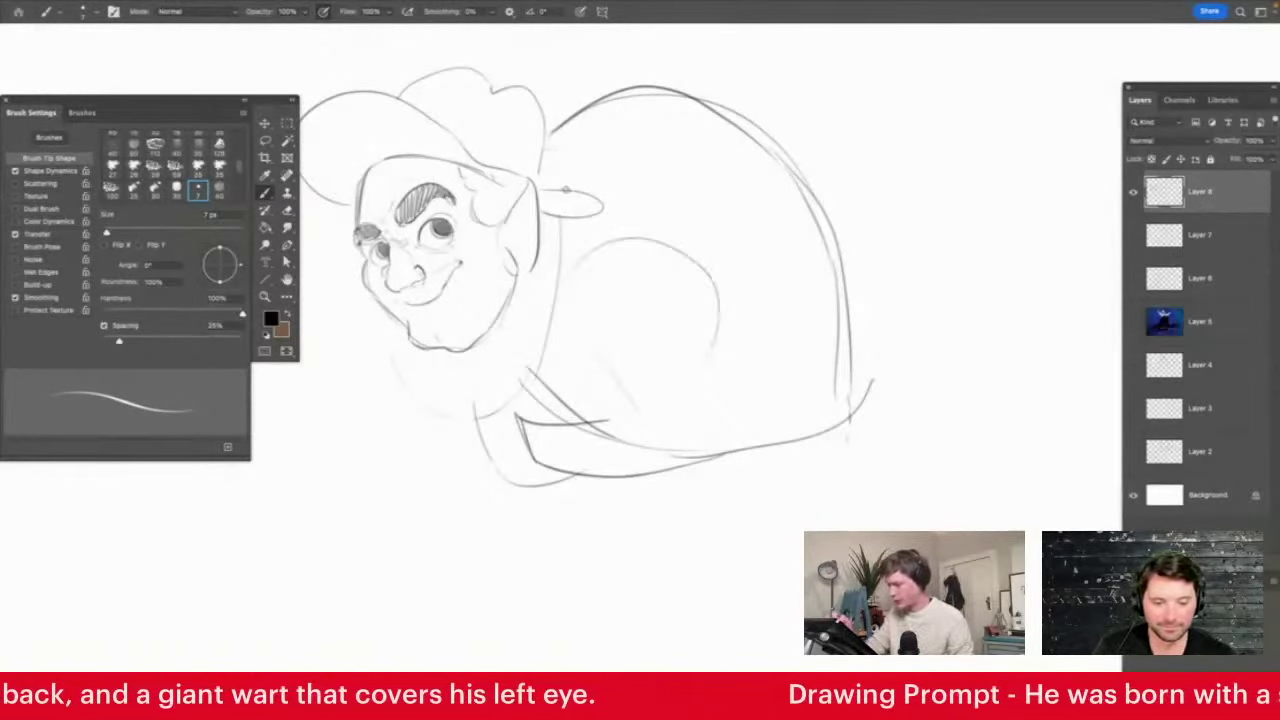
mouse_move(548, 135)
mouse_down()
mouse_move(581, 274)
mouse_move(569, 325)
mouse_move(516, 400)
mouse_up()
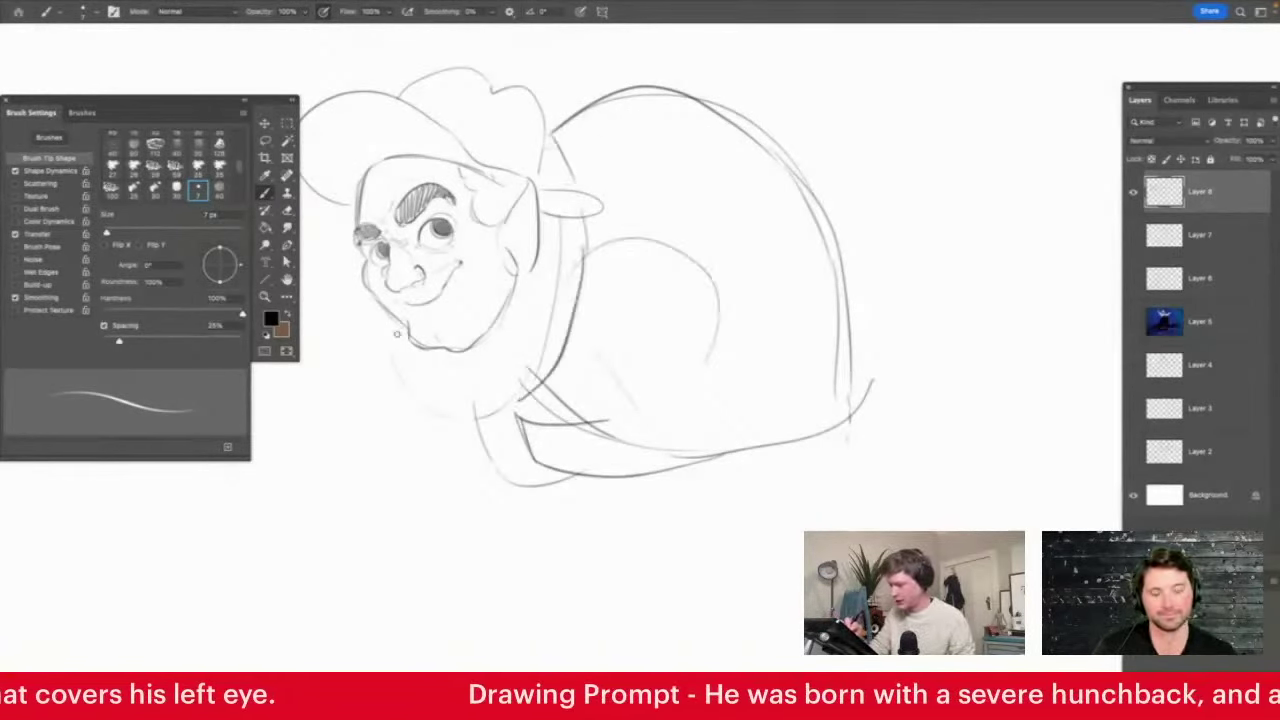
drag(397, 334, 432, 413)
Sketch the two striding legs below the waist, with the front foot lifted at the toes
key(z)
drag(722, 285, 688, 301)
mouse_move(634, 382)
mouse_down()
mouse_move(680, 320)
mouse_move(666, 380)
mouse_move(681, 392)
mouse_up()
key(e)
key(b)
key(z)
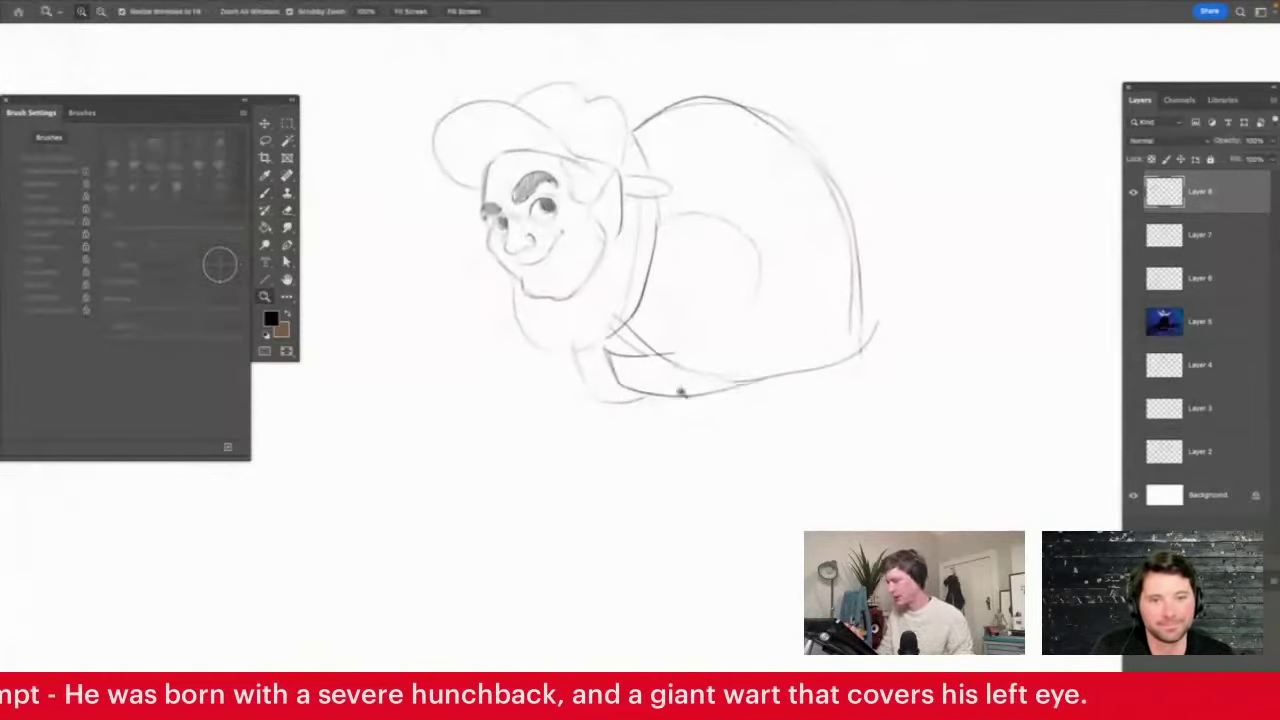
key(b)
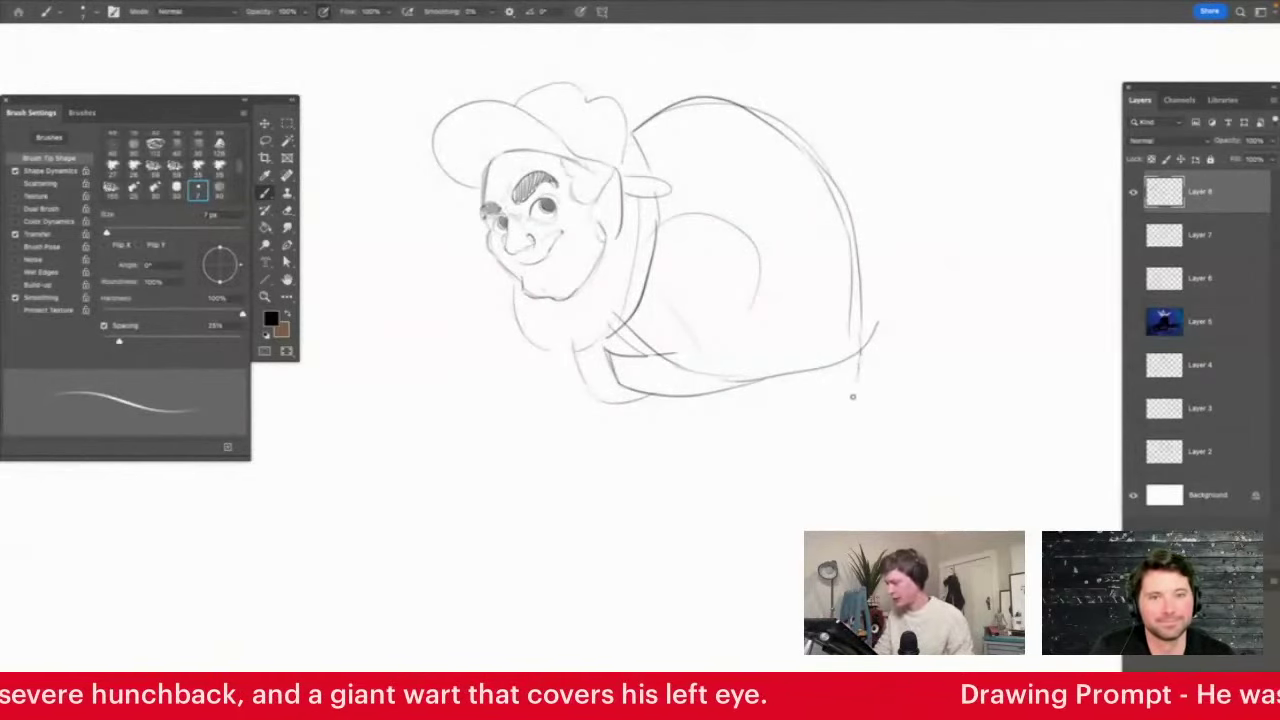
drag(614, 397, 546, 536)
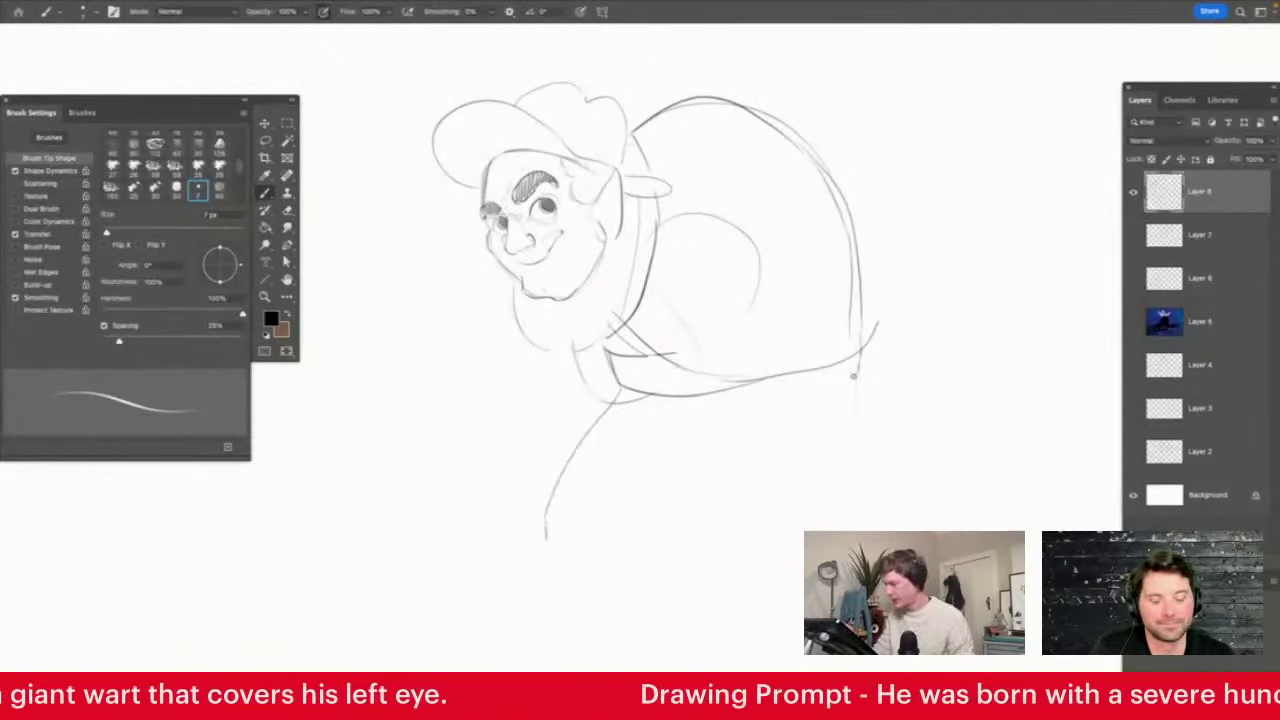
drag(856, 362, 866, 438)
mouse_move(703, 448)
mouse_down()
mouse_move(598, 562)
mouse_move(594, 592)
mouse_move(484, 548)
mouse_move(512, 534)
mouse_move(558, 562)
mouse_up()
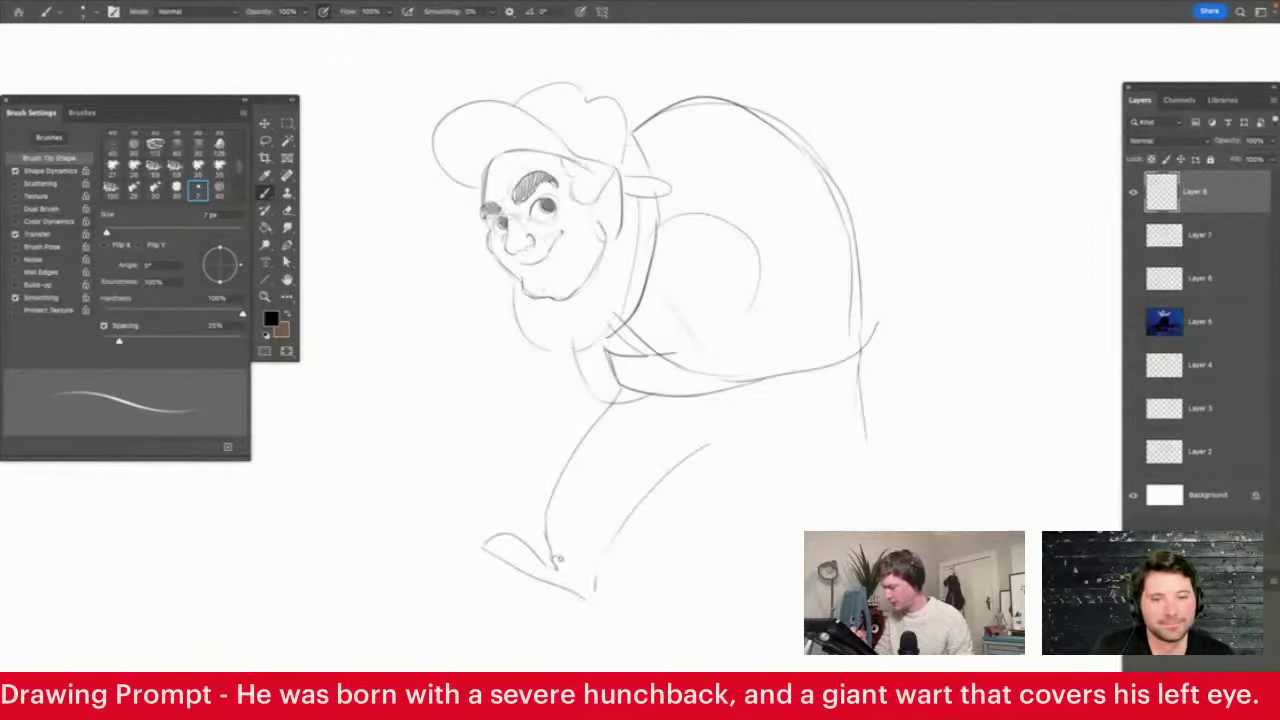
drag(704, 446, 814, 530)
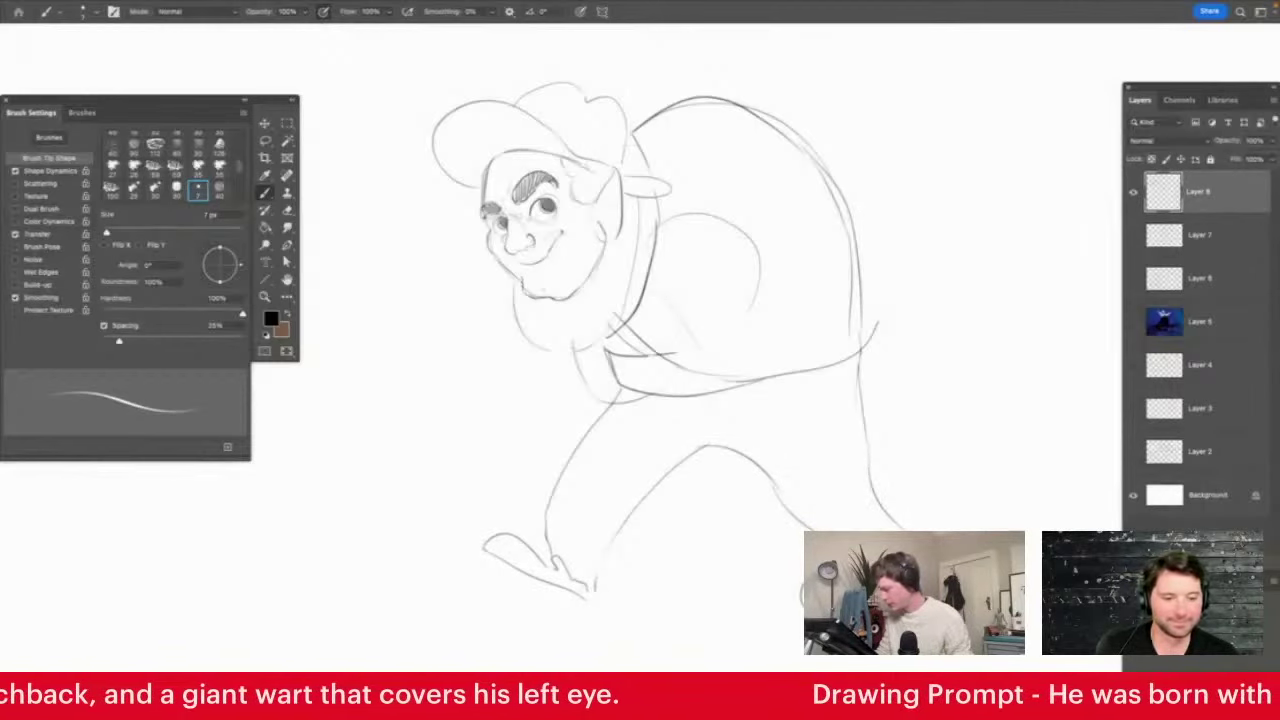
Sketch the near arm hanging from the shoulder past the waist, ending in a rough hand
key(z)
mouse_move(800, 312)
mouse_down()
mouse_move(777, 326)
mouse_move(723, 320)
mouse_move(761, 337)
mouse_up()
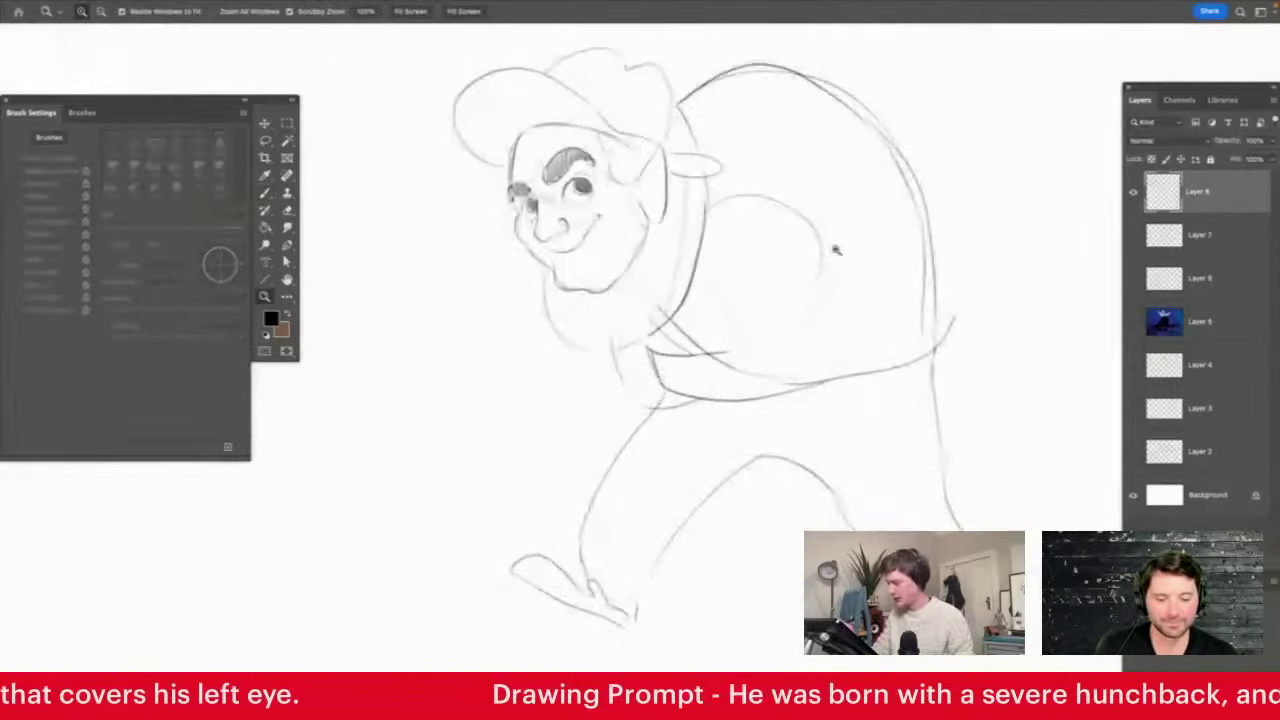
key(b)
drag(781, 187, 856, 362)
drag(857, 315, 860, 441)
drag(738, 322, 797, 411)
drag(812, 454, 847, 480)
Sketch the far arm stretching forward from below the chin to the wrist
drag(546, 286, 440, 296)
drag(449, 349, 655, 385)
drag(435, 286, 428, 317)
Draw the open hand with spread fingers, raised thumb and cuff at the end of the outstretched arm
key(z)
drag(765, 328, 704, 313)
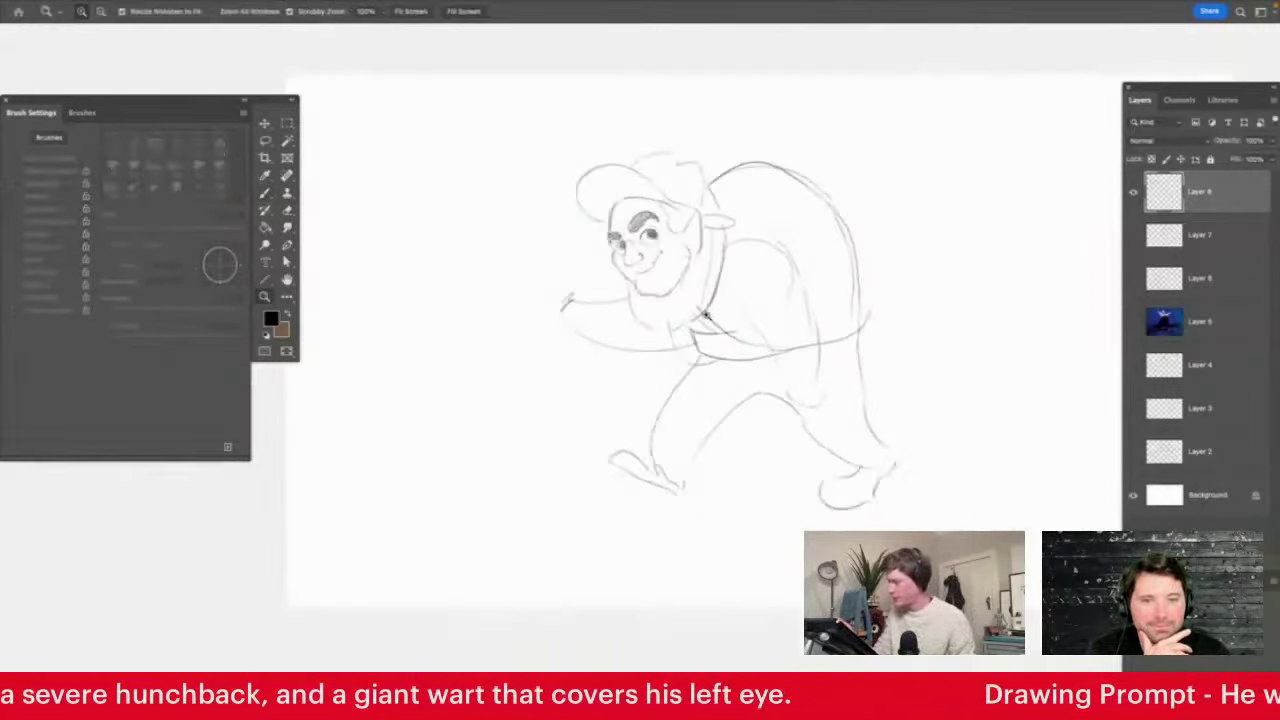
drag(545, 278, 597, 274)
key(b)
mouse_move(628, 348)
mouse_down()
mouse_move(614, 263)
mouse_move(580, 318)
mouse_move(578, 296)
mouse_move(502, 283)
mouse_move(558, 304)
mouse_move(546, 338)
mouse_move(600, 402)
mouse_up()
mouse_move(560, 304)
mouse_down()
mouse_move(499, 313)
mouse_move(550, 332)
mouse_move(540, 356)
mouse_move(520, 356)
mouse_move(545, 378)
mouse_move(599, 393)
mouse_up()
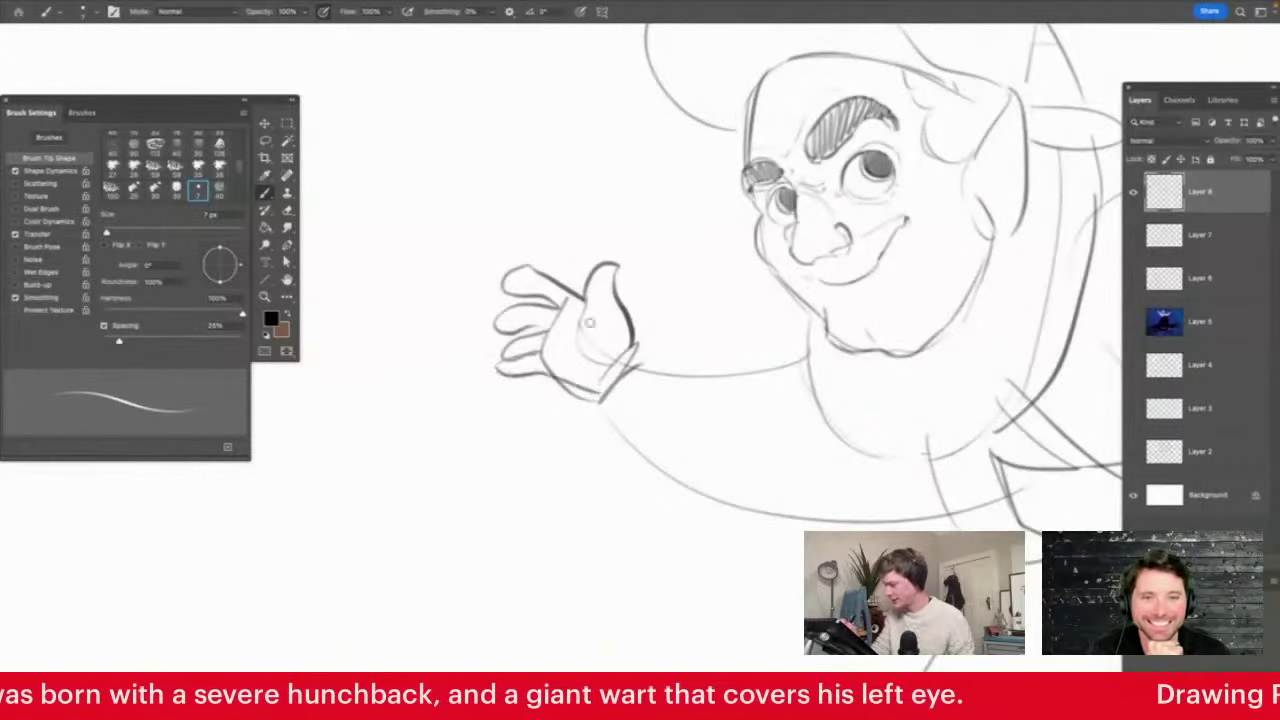
mouse_move(591, 318)
mouse_down()
mouse_move(598, 358)
mouse_move(560, 375)
mouse_up()
Add curly locks of hair along the forehead and temple under the hat brim
key(z)
mouse_move(720, 284)
mouse_down()
mouse_move(760, 291)
mouse_move(757, 267)
mouse_up()
click(761, 293)
key(b)
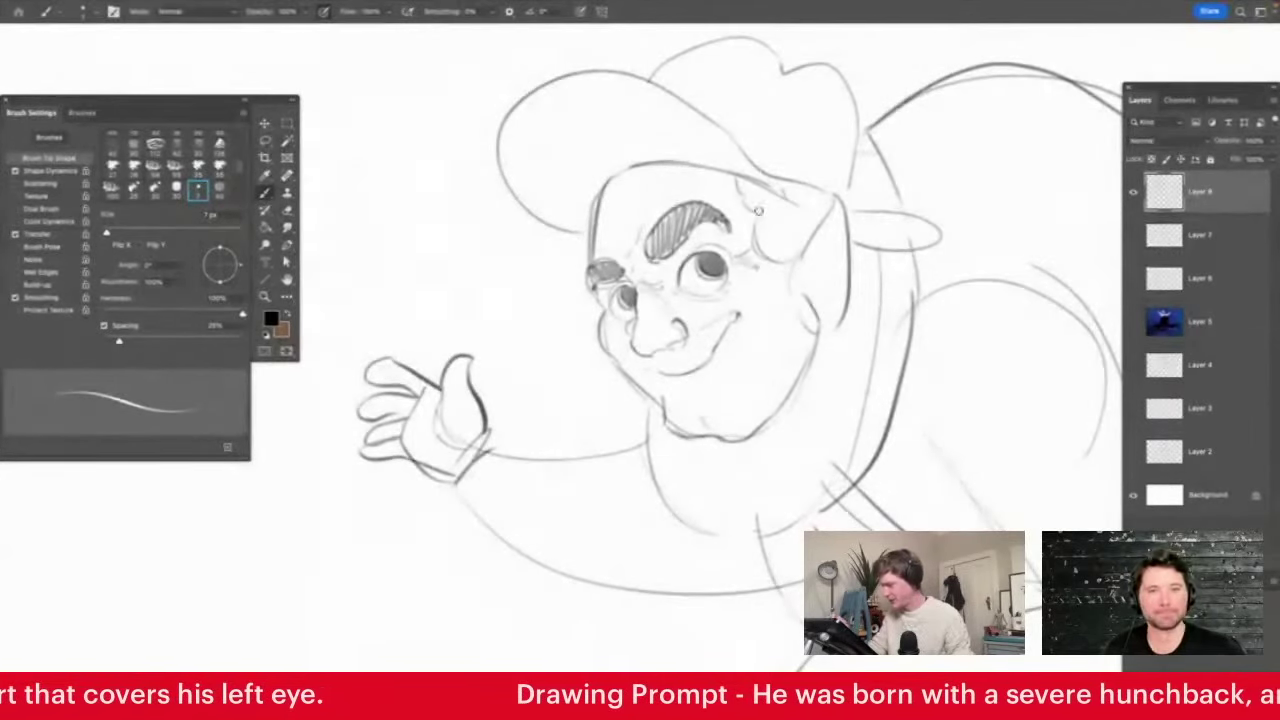
mouse_move(717, 171)
mouse_down()
mouse_move(563, 168)
mouse_move(562, 148)
mouse_up()
mouse_move(572, 143)
mouse_down()
mouse_move(592, 164)
mouse_move(610, 132)
mouse_move(678, 153)
mouse_up()
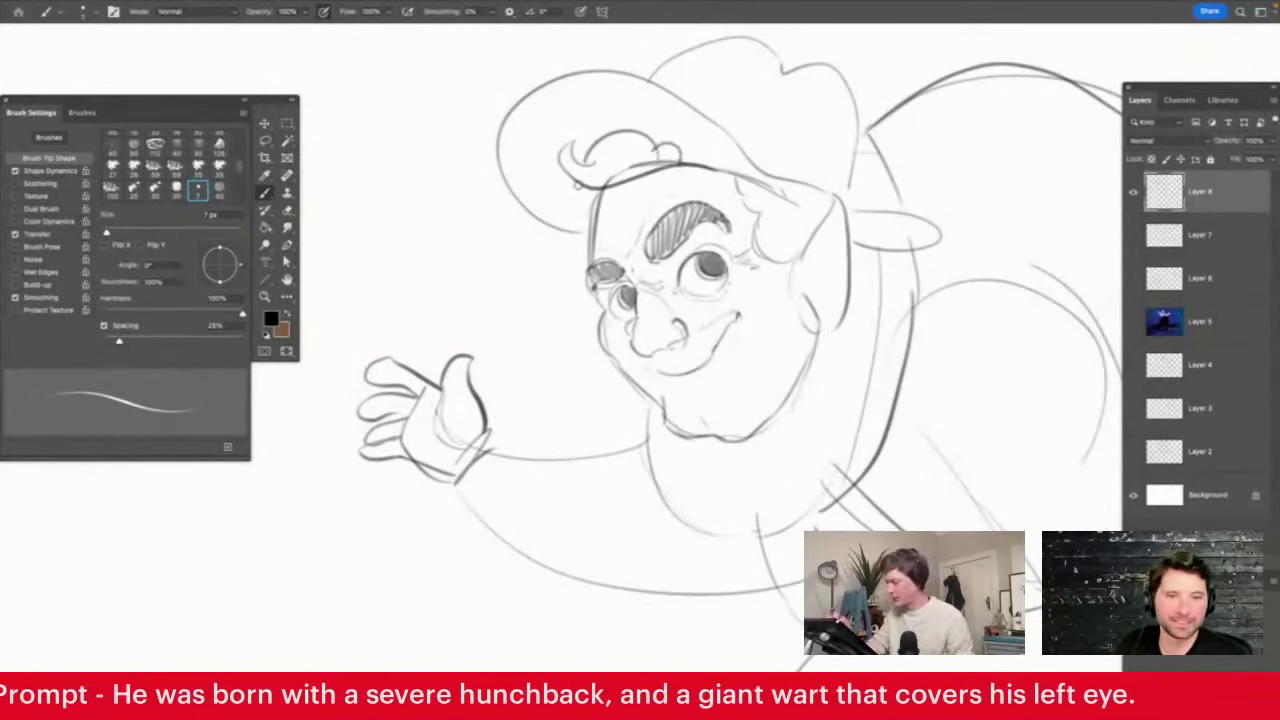
key(e)
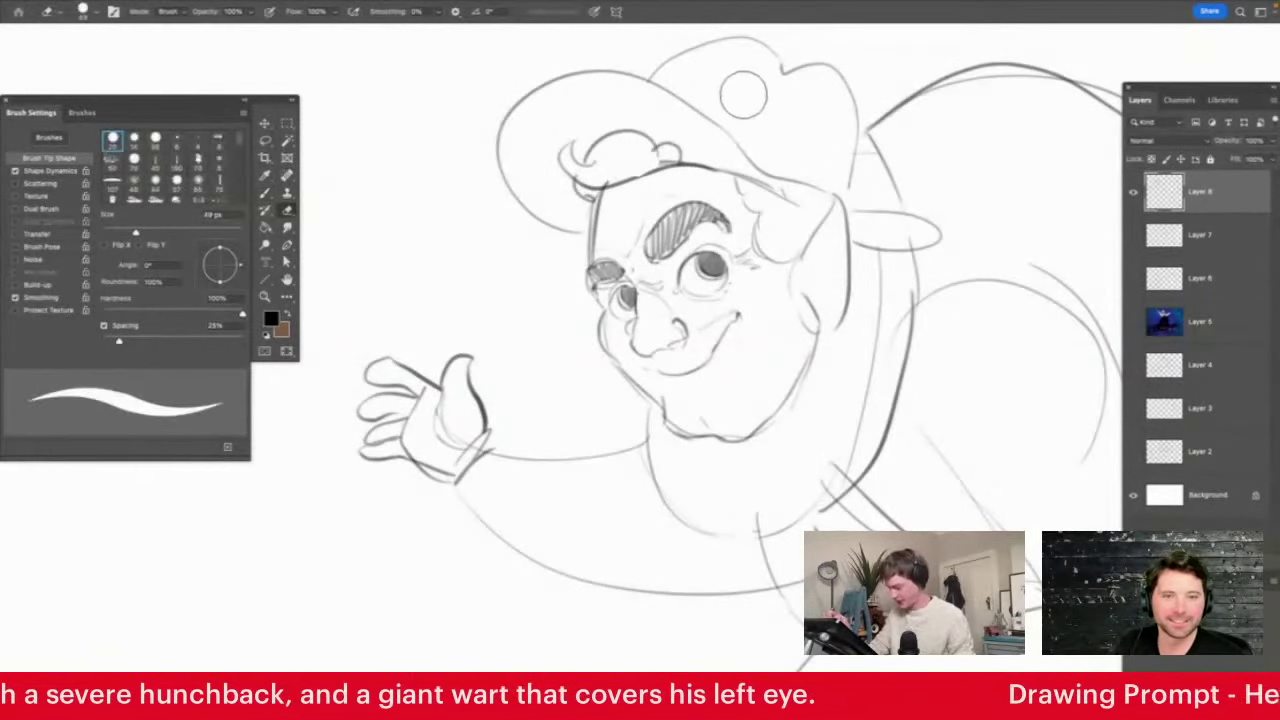
key(b)
drag(588, 194, 584, 248)
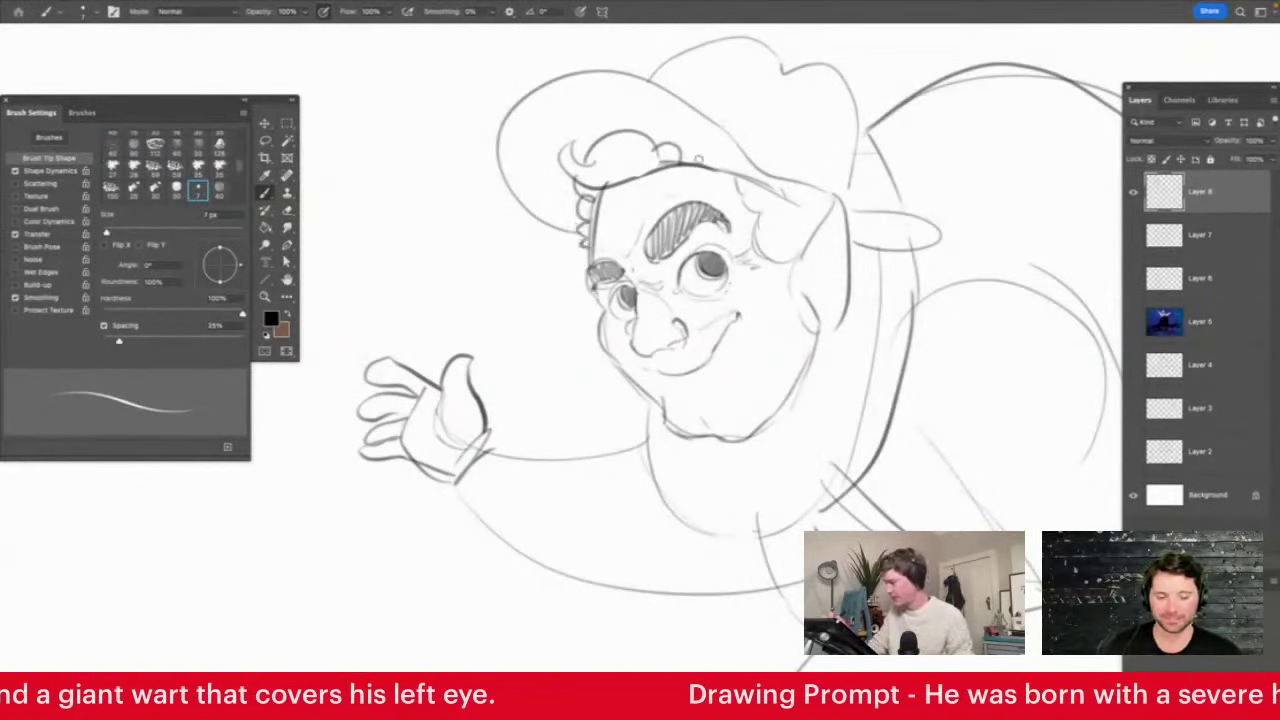
drag(684, 158, 728, 178)
Draw a band around the hat and a large feather rising from its back
key(z)
mouse_move(880, 300)
mouse_down()
mouse_move(774, 334)
mouse_move(956, 396)
mouse_up()
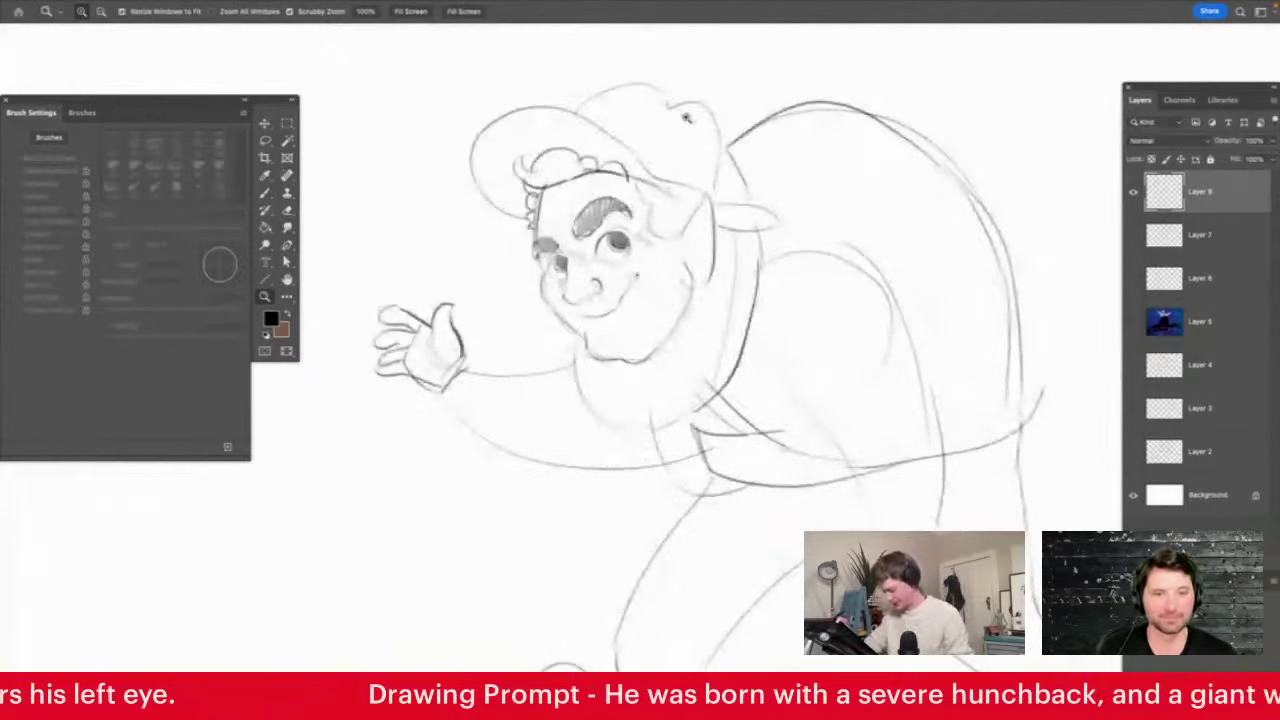
key(b)
drag(708, 204, 746, 228)
mouse_move(636, 148)
mouse_down()
mouse_move(716, 188)
mouse_move(795, 52)
mouse_move(676, 155)
mouse_up()
mouse_move(678, 153)
mouse_down()
mouse_move(766, 47)
mouse_move(788, 55)
mouse_up()
Erase the part of the waistline that crosses the hanging arm
key(z)
drag(797, 138, 715, 165)
drag(851, 254, 905, 275)
key(e)
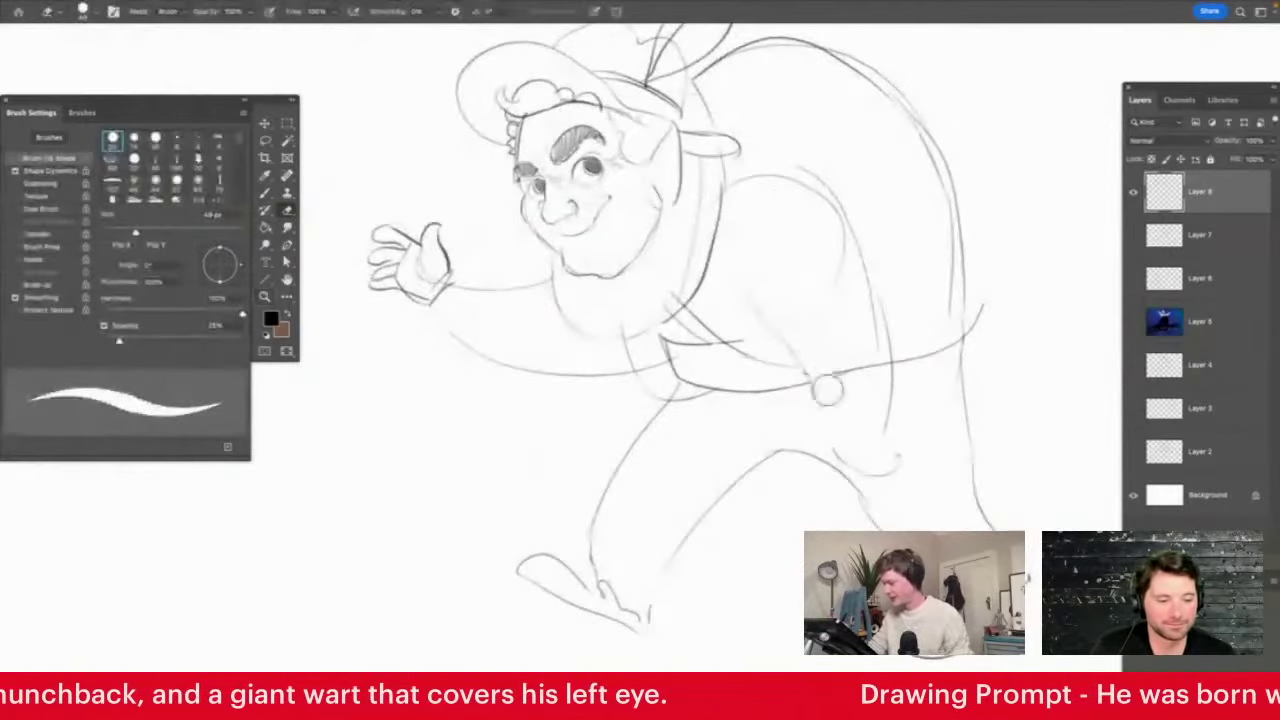
key(b)
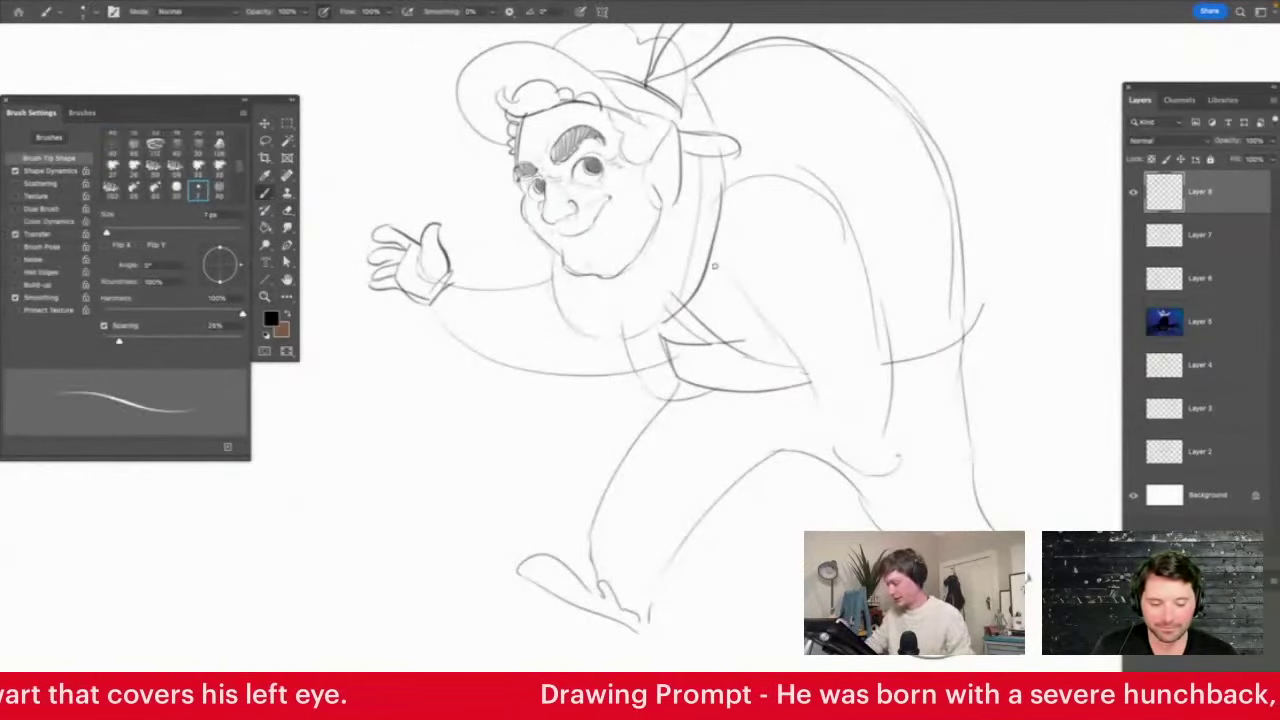
Darken both contours of the hanging arm and draw a cuff at its wrist
mouse_move(744, 298)
mouse_down()
mouse_move(822, 438)
mouse_move(902, 414)
mouse_up()
drag(818, 405, 898, 402)
mouse_move(893, 387)
mouse_down()
mouse_move(901, 416)
mouse_move(823, 187)
mouse_up()
Firm up the rear leg and fist outlines and add detail at the front of the waistband
drag(966, 343, 999, 529)
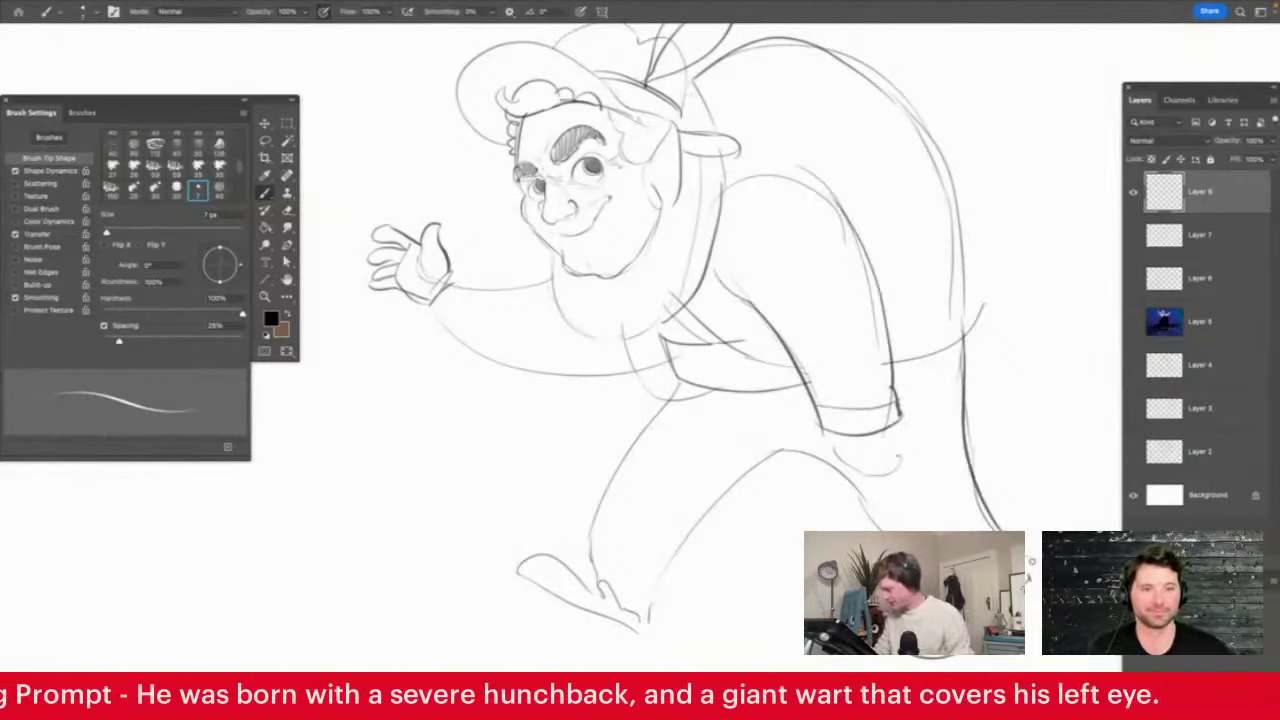
mouse_move(884, 528)
mouse_down()
mouse_move(778, 452)
mouse_move(898, 466)
mouse_up()
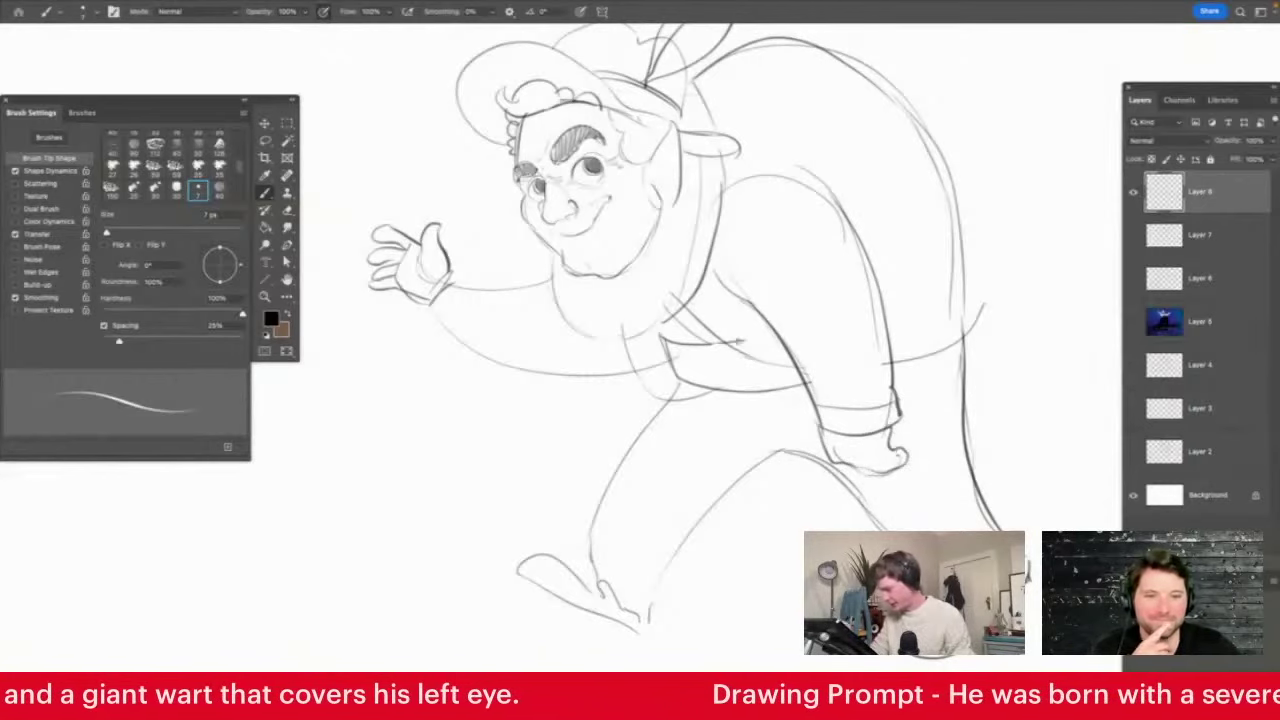
drag(686, 349, 712, 391)
mouse_move(717, 345)
mouse_down()
mouse_move(748, 390)
mouse_move(655, 388)
mouse_up()
Draw a straight horizontal ground line passing behind the feet and extending to both sides of the figure
key(z)
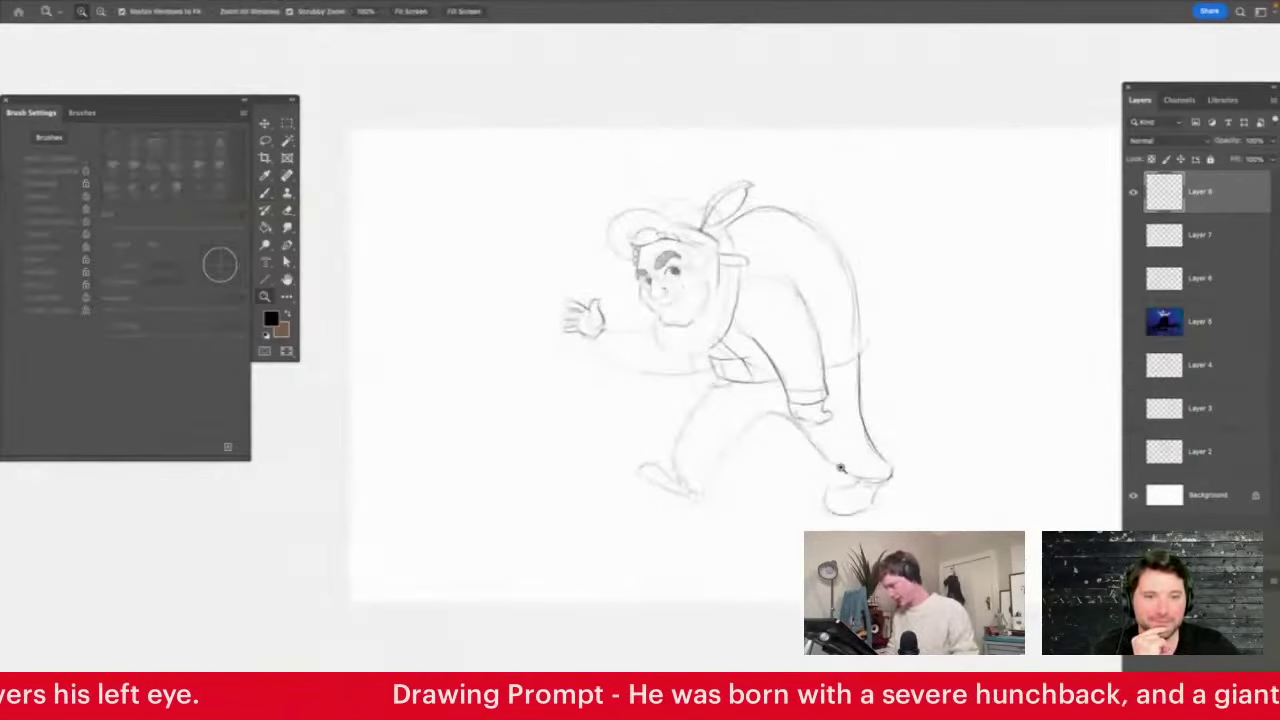
drag(842, 468, 877, 437)
key(b)
drag(834, 482, 434, 482)
drag(902, 484, 1000, 484)
Draw the cathedral behind the figure with two spired towers, a connecting roofline and a round window
key(z)
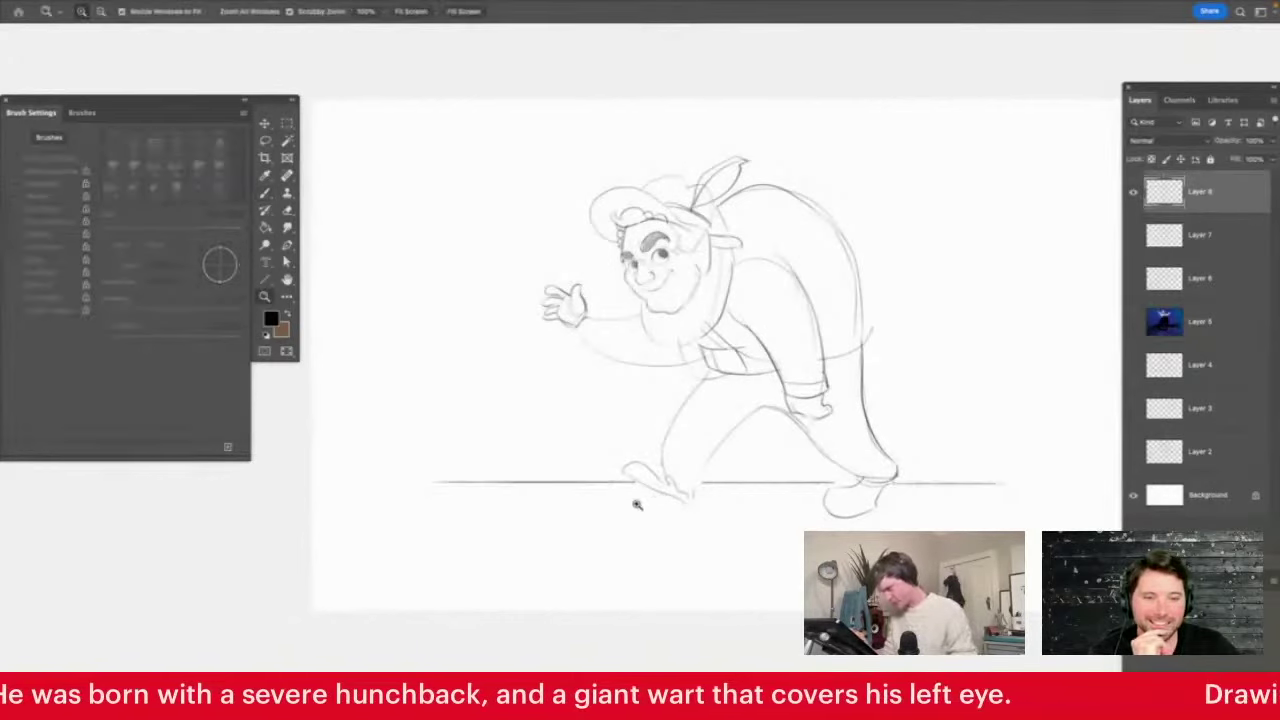
drag(642, 506, 592, 504)
drag(929, 347, 977, 346)
key(b)
drag(744, 212, 746, 524)
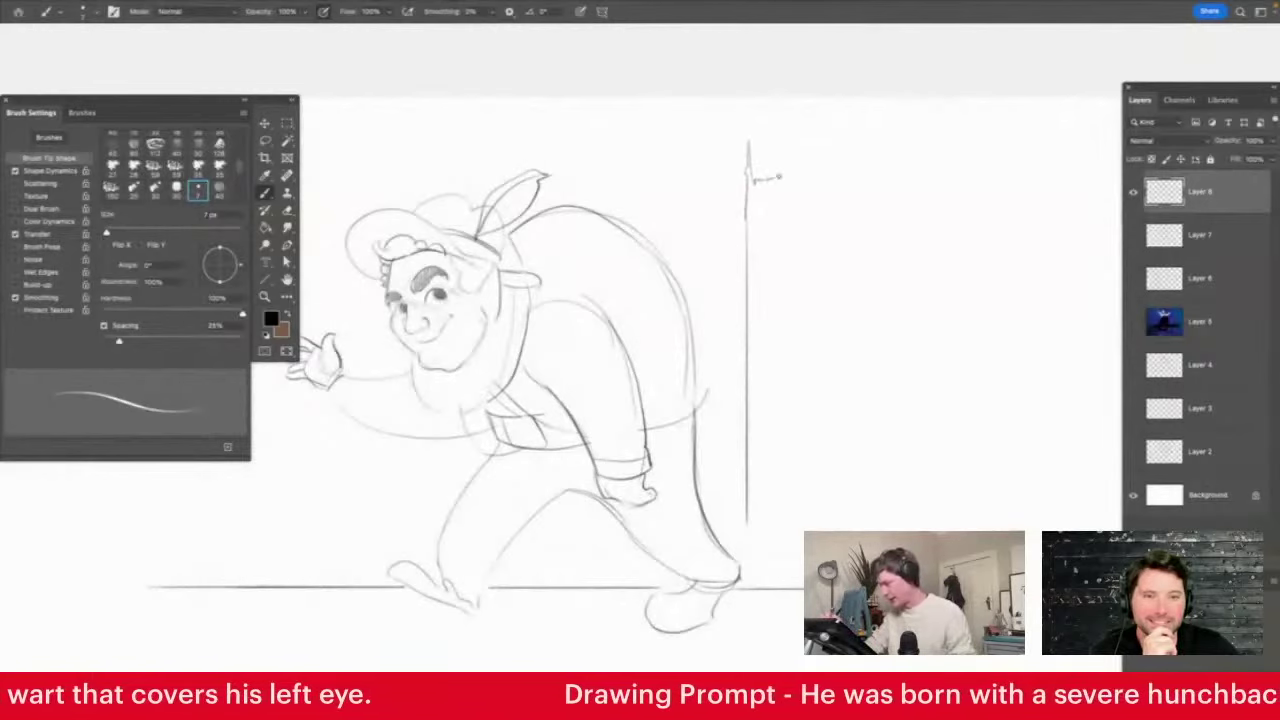
mouse_move(838, 158)
mouse_down()
mouse_move(840, 288)
mouse_move(906, 274)
mouse_up()
drag(905, 176, 918, 162)
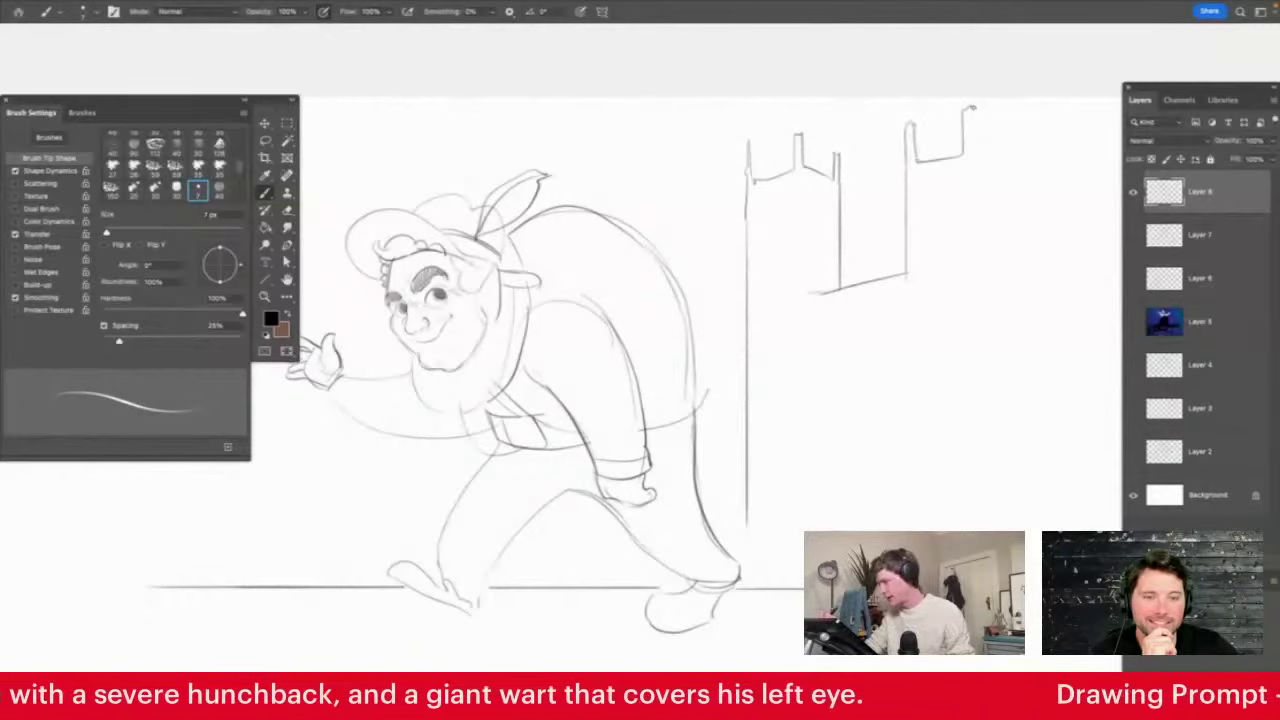
drag(970, 106, 973, 292)
drag(1011, 134, 1015, 304)
drag(801, 168, 803, 285)
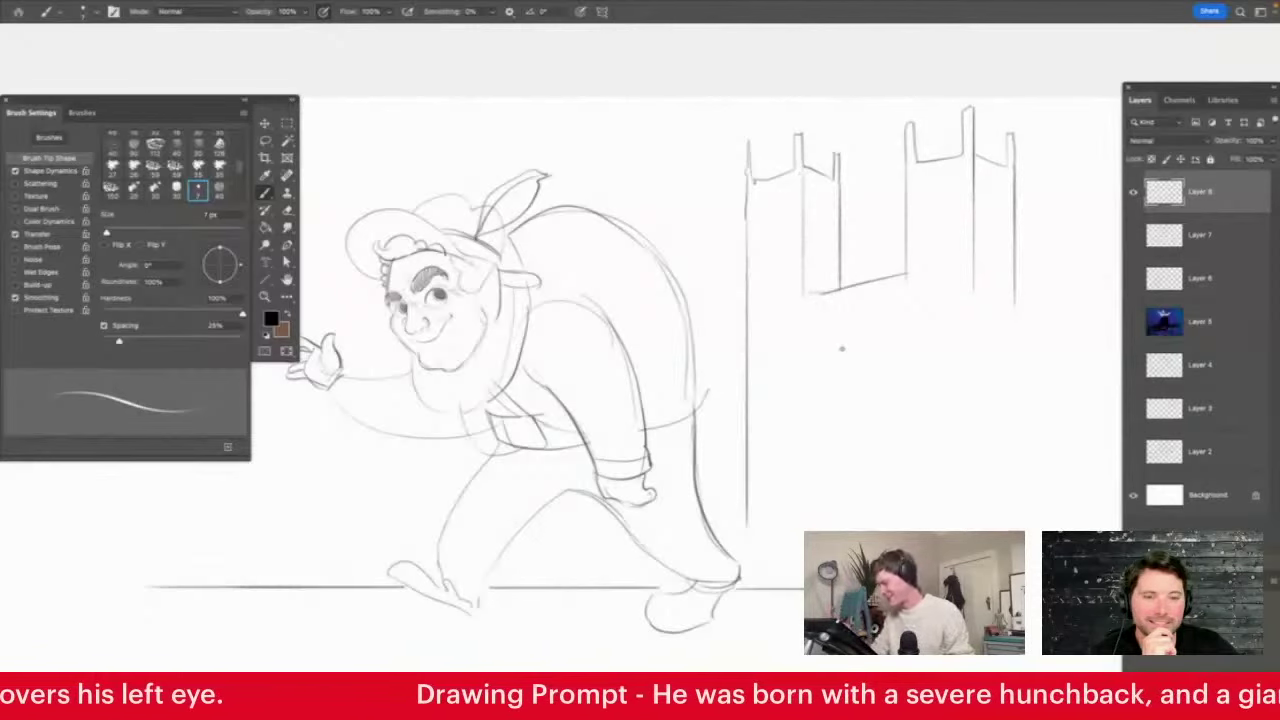
mouse_move(824, 350)
mouse_down()
mouse_move(894, 337)
mouse_move(826, 366)
mouse_up()
Add rows of narrow vertical openings near the tops of both cathedral towers
key(z)
drag(942, 223, 978, 235)
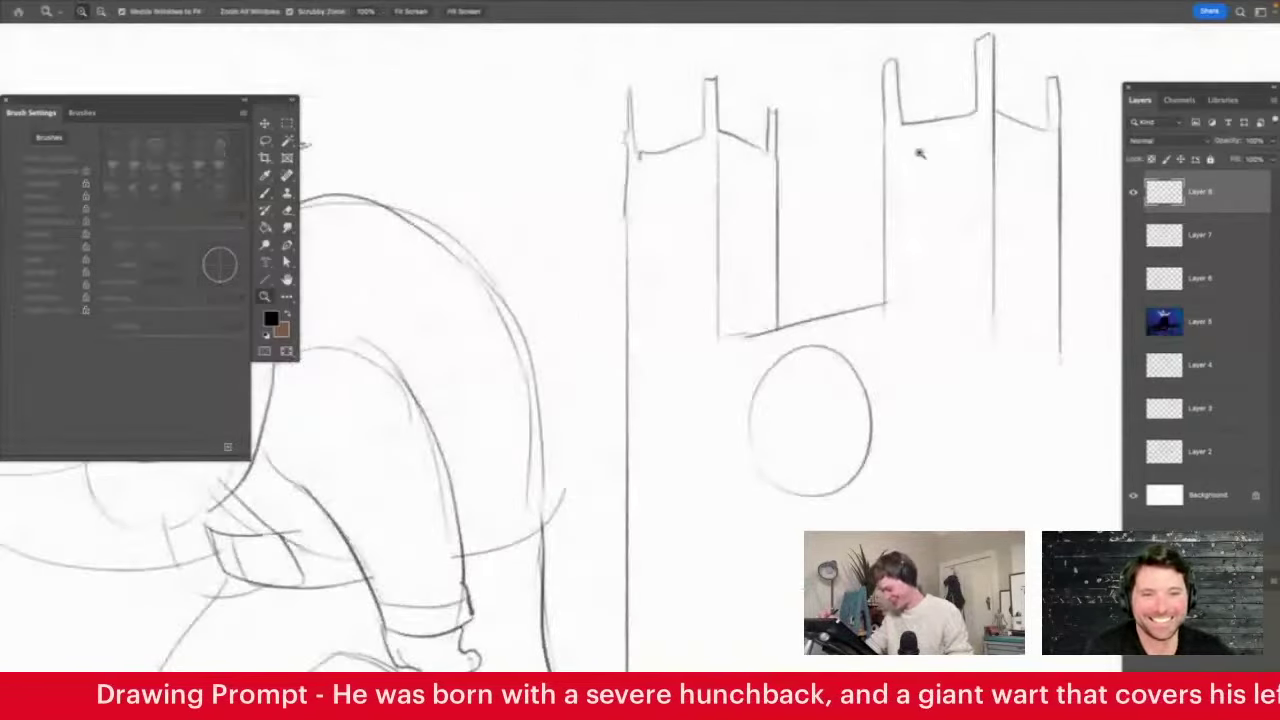
key(b)
mouse_move(901, 150)
mouse_down()
mouse_move(934, 150)
mouse_move(943, 216)
mouse_up()
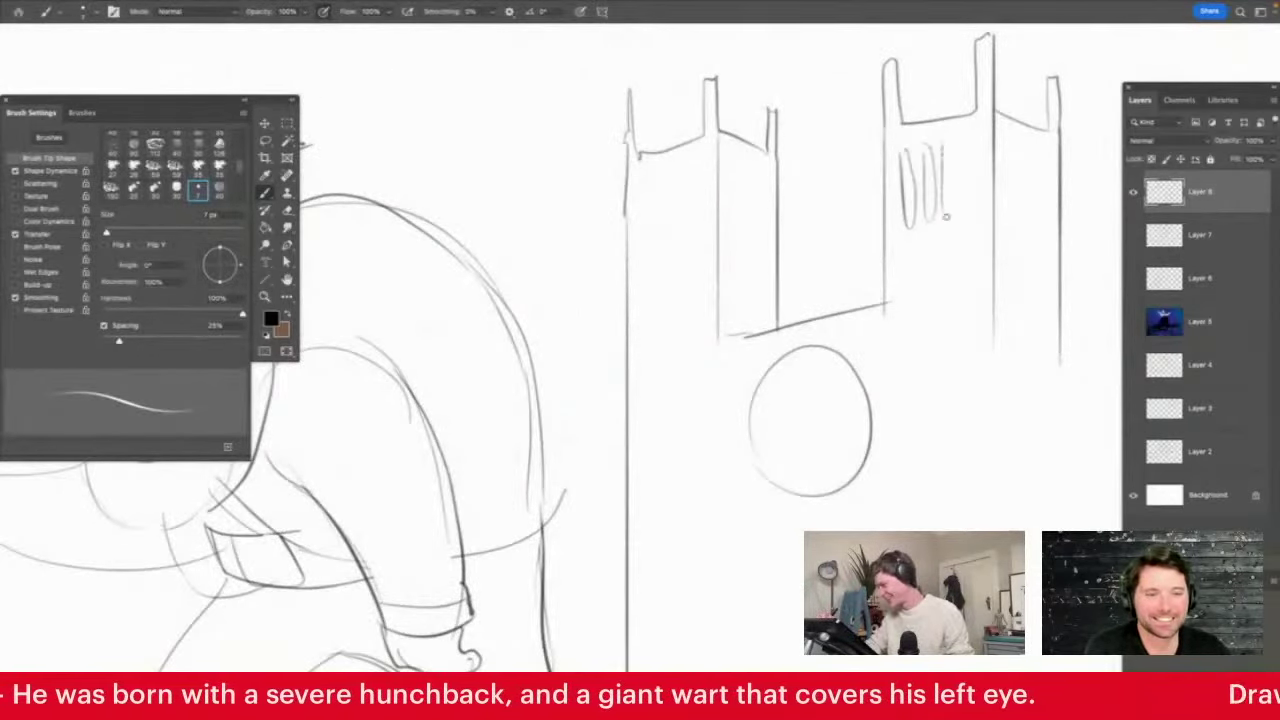
drag(948, 148, 952, 220)
mouse_move(958, 146)
mouse_down()
mouse_move(962, 216)
mouse_move(972, 212)
mouse_up()
drag(978, 144, 980, 206)
mouse_move(641, 182)
mouse_down()
mouse_move(667, 231)
mouse_move(678, 162)
mouse_move(693, 199)
mouse_move(700, 166)
mouse_up()
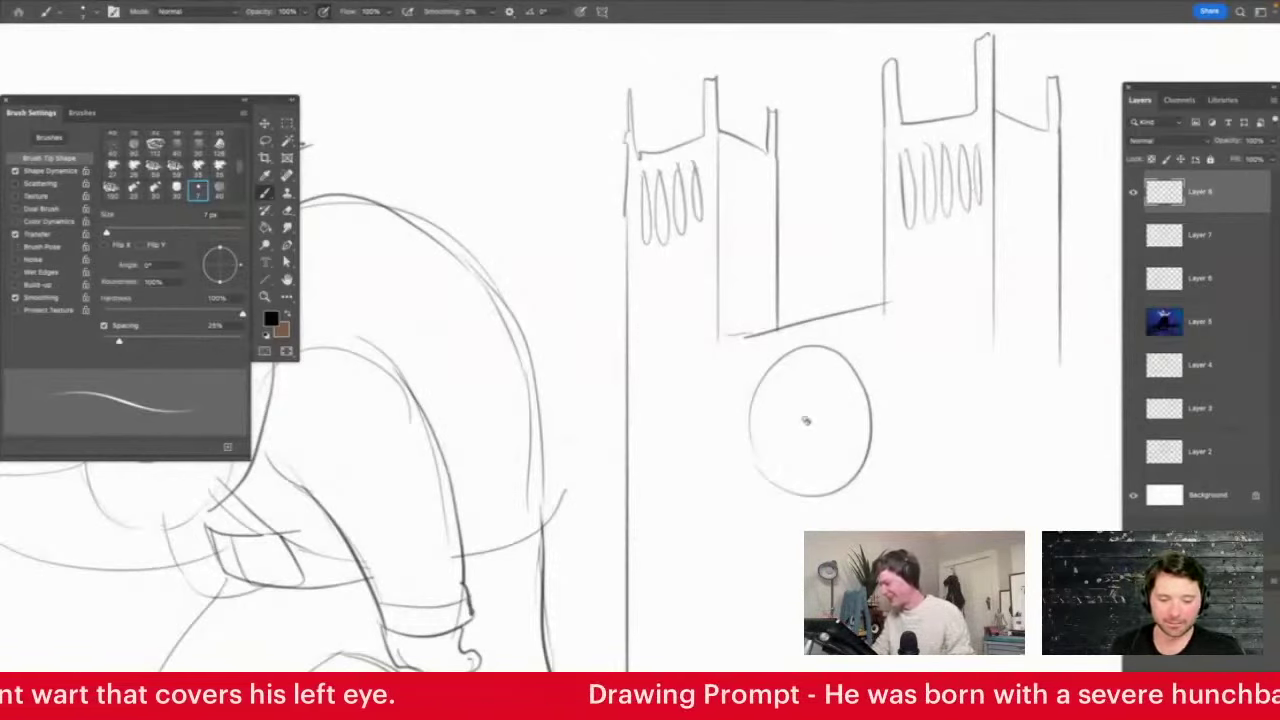
Mark the centre of the round window and add a ledge line between the towers
drag(804, 430, 797, 421)
mouse_move(781, 481)
mouse_down()
mouse_move(829, 357)
mouse_move(811, 485)
mouse_up()
mouse_move(724, 347)
mouse_down()
mouse_move(886, 312)
mouse_move(886, 299)
mouse_move(886, 311)
mouse_up()
Draw the rectangular lower facade beneath the round window, down to the ground
key(z)
drag(890, 272, 831, 297)
drag(908, 388, 955, 408)
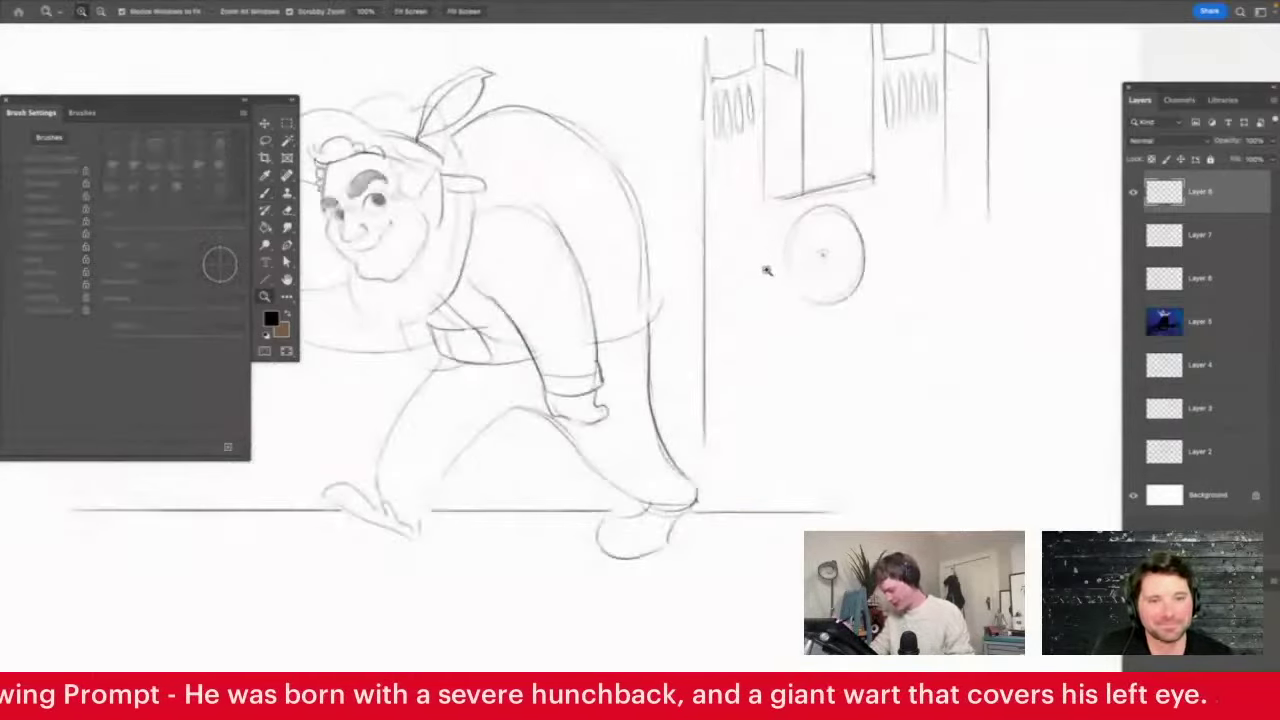
key(b)
mouse_move(705, 338)
mouse_down()
mouse_move(928, 298)
mouse_move(950, 504)
mouse_up()
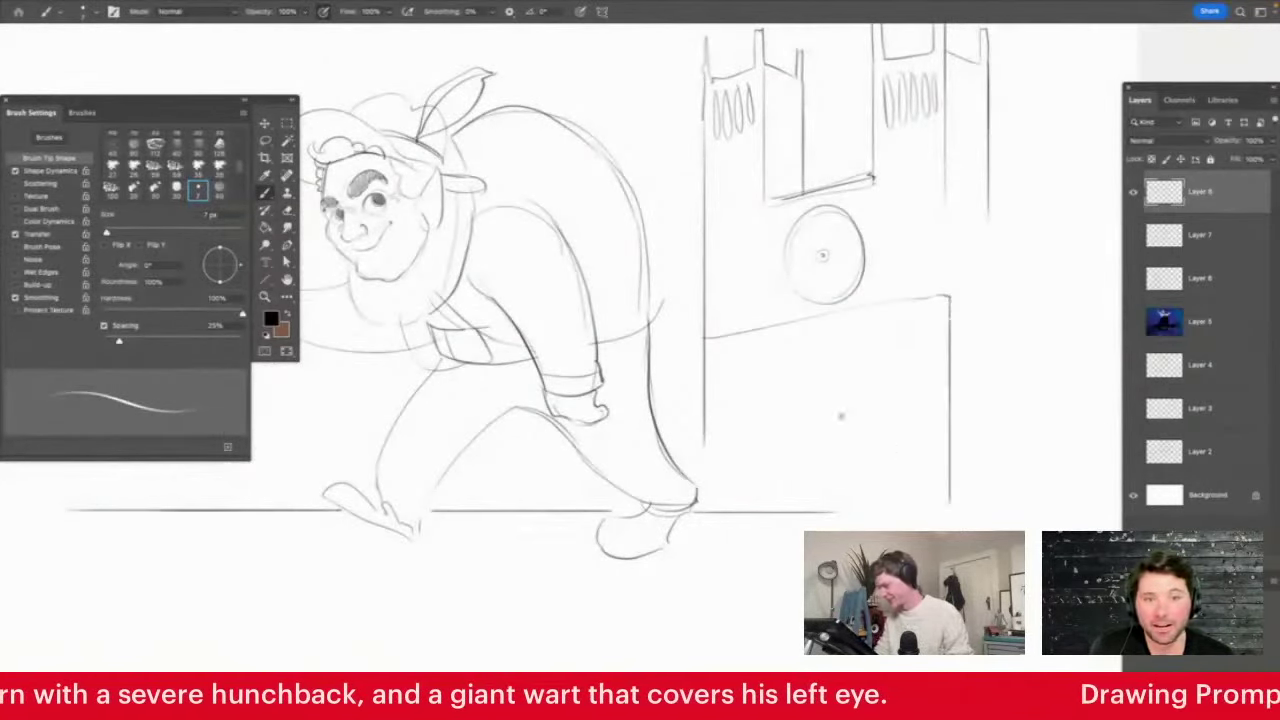
mouse_move(709, 342)
mouse_down()
mouse_move(709, 430)
mouse_move(733, 484)
mouse_move(712, 501)
mouse_move(946, 502)
mouse_up()
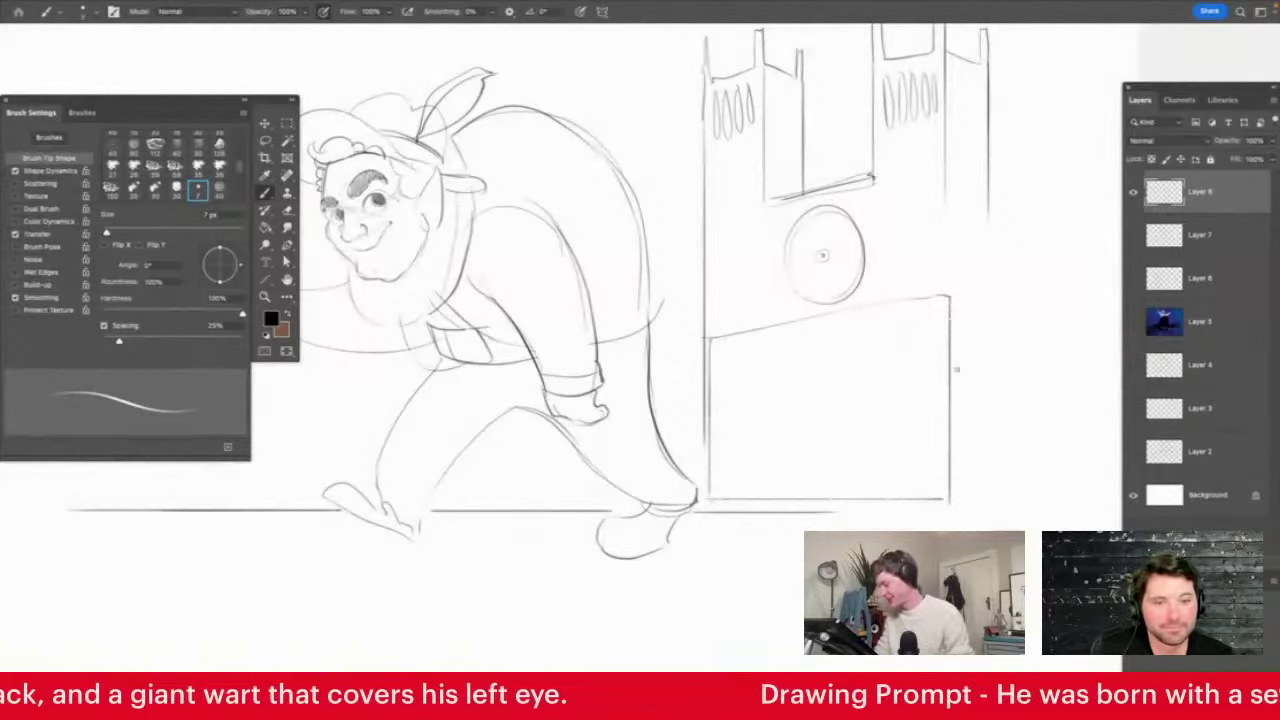
Add vertical column lines to the lower facade and sketch the cathedral's side wing receding behind the towers
scroll(940, 350, up, 2)
mouse_move(652, 338)
mouse_down()
mouse_move(676, 408)
mouse_move(680, 341)
mouse_move(682, 545)
mouse_move(693, 334)
mouse_move(901, 296)
mouse_move(870, 467)
mouse_move(817, 377)
mouse_move(955, 288)
mouse_move(976, 293)
mouse_move(934, 161)
mouse_up()
key(b)
drag(912, 204, 1036, 250)
drag(920, 240, 924, 357)
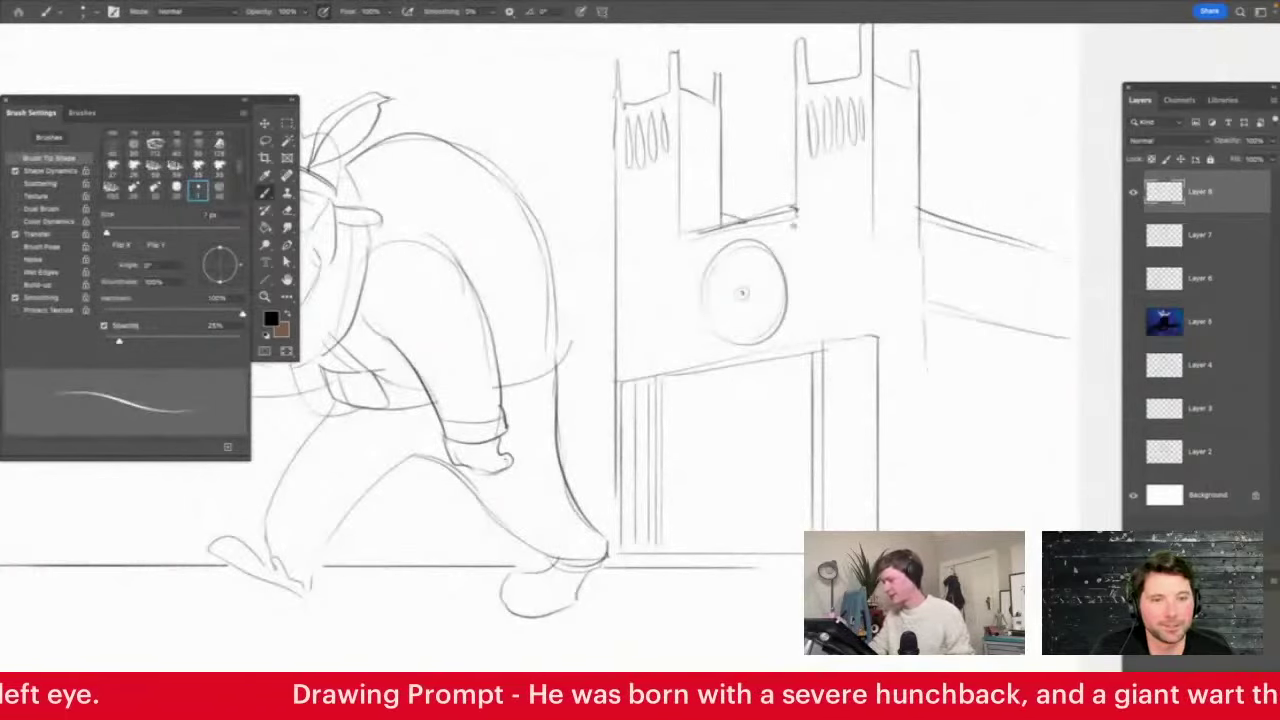
key(z)
scroll(858, 362, down, 3)
click(684, 376)
key(b)
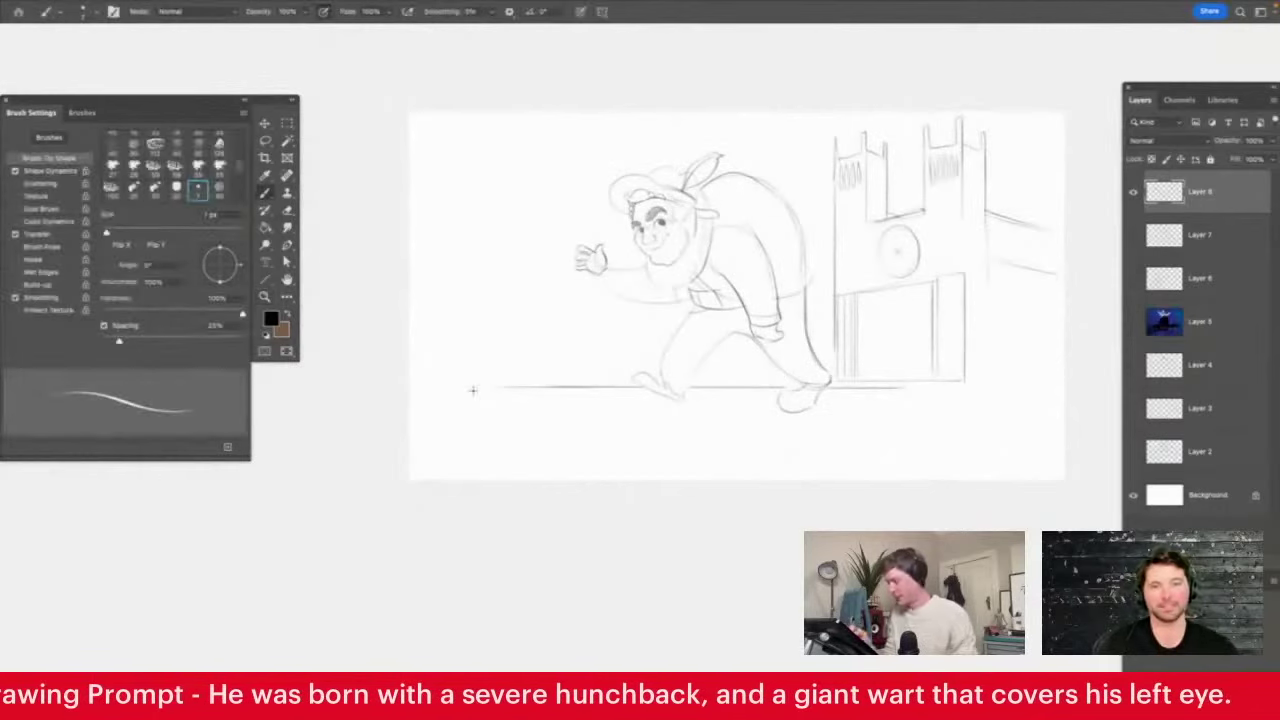
Draw the winding foreground edge below the ground line and a second stepped bank across the gap ahead of the hunchback
drag(494, 405, 902, 488)
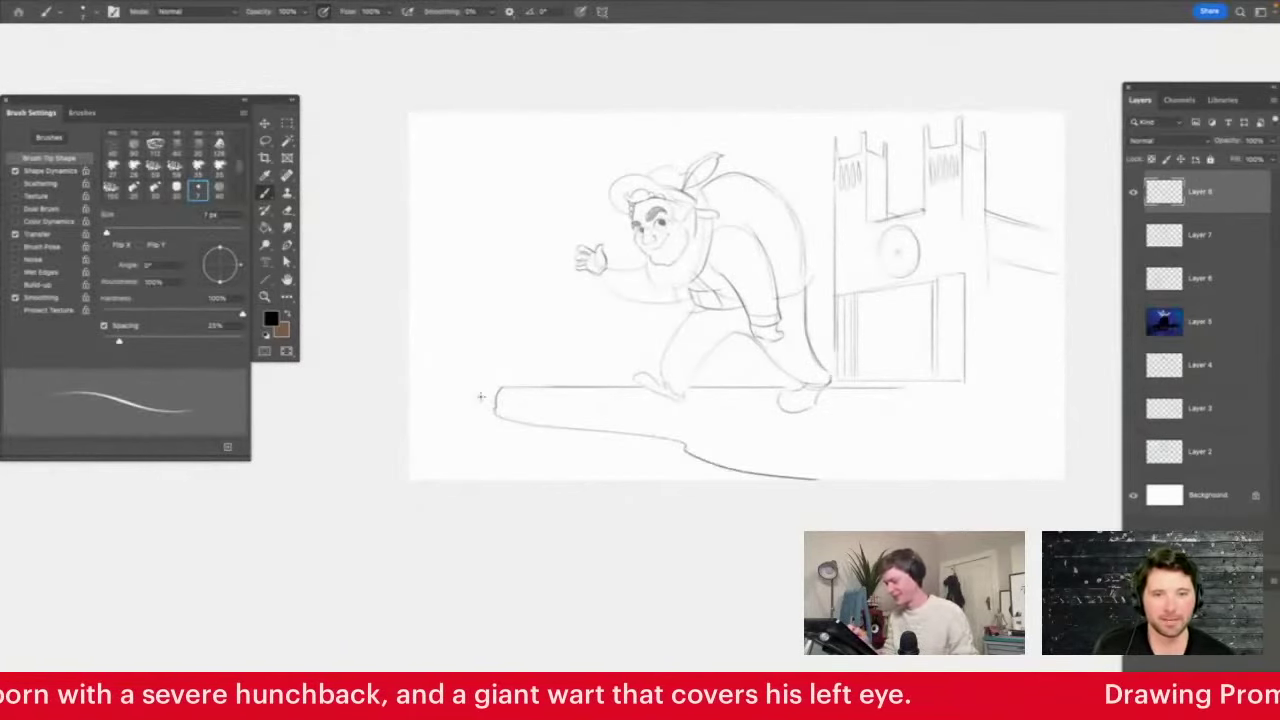
mouse_move(433, 390)
mouse_down()
mouse_move(434, 410)
mouse_move(408, 392)
mouse_move(502, 478)
mouse_up()
key(z)
alt+click(634, 462)
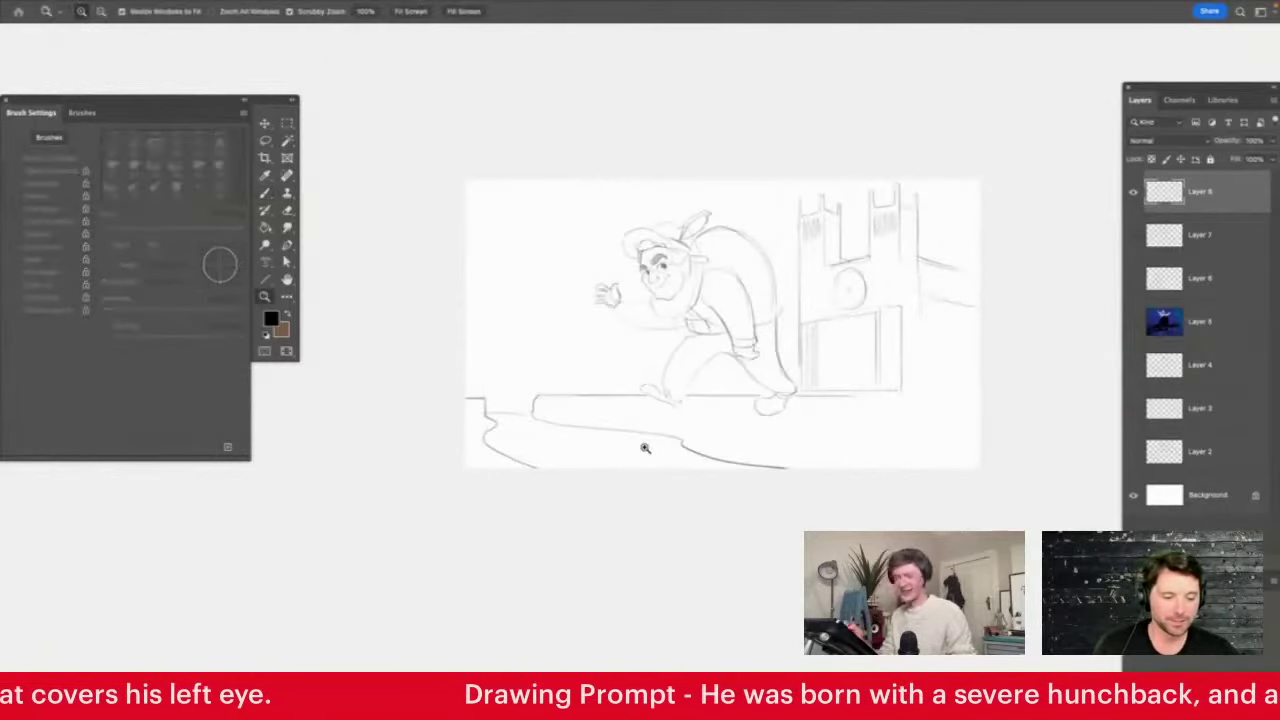
click(836, 296)
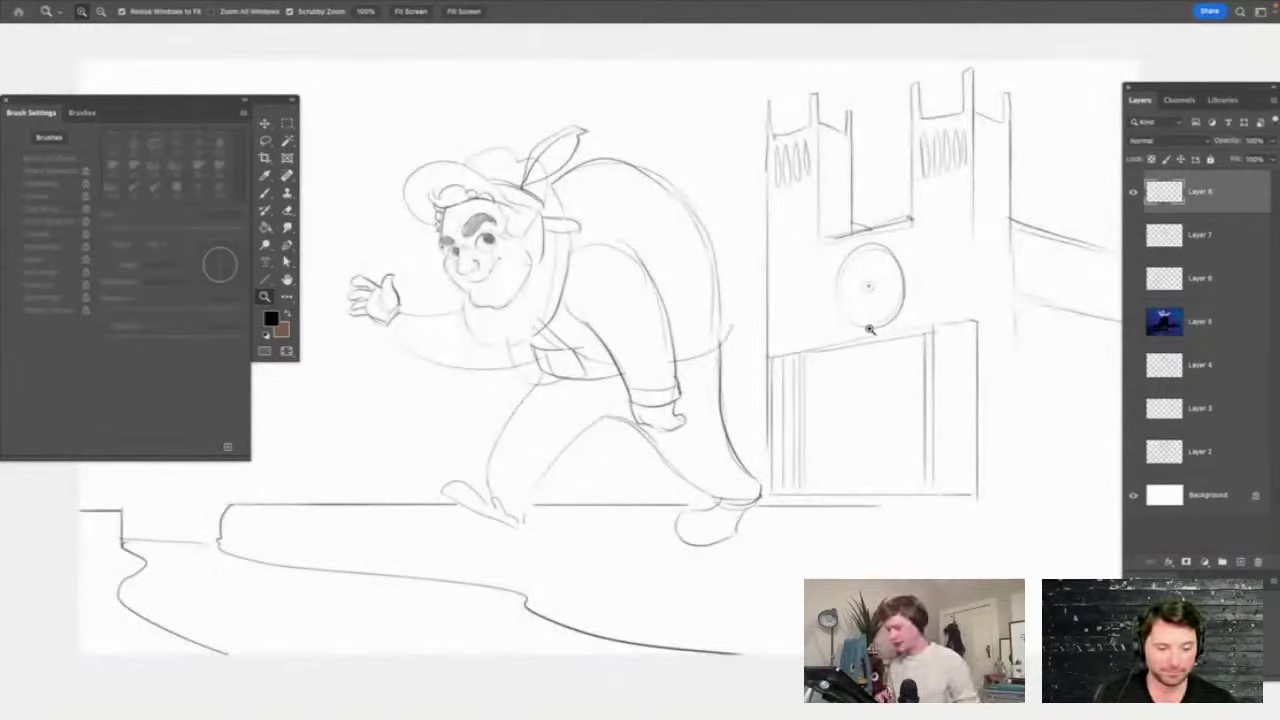
click(467, 230)
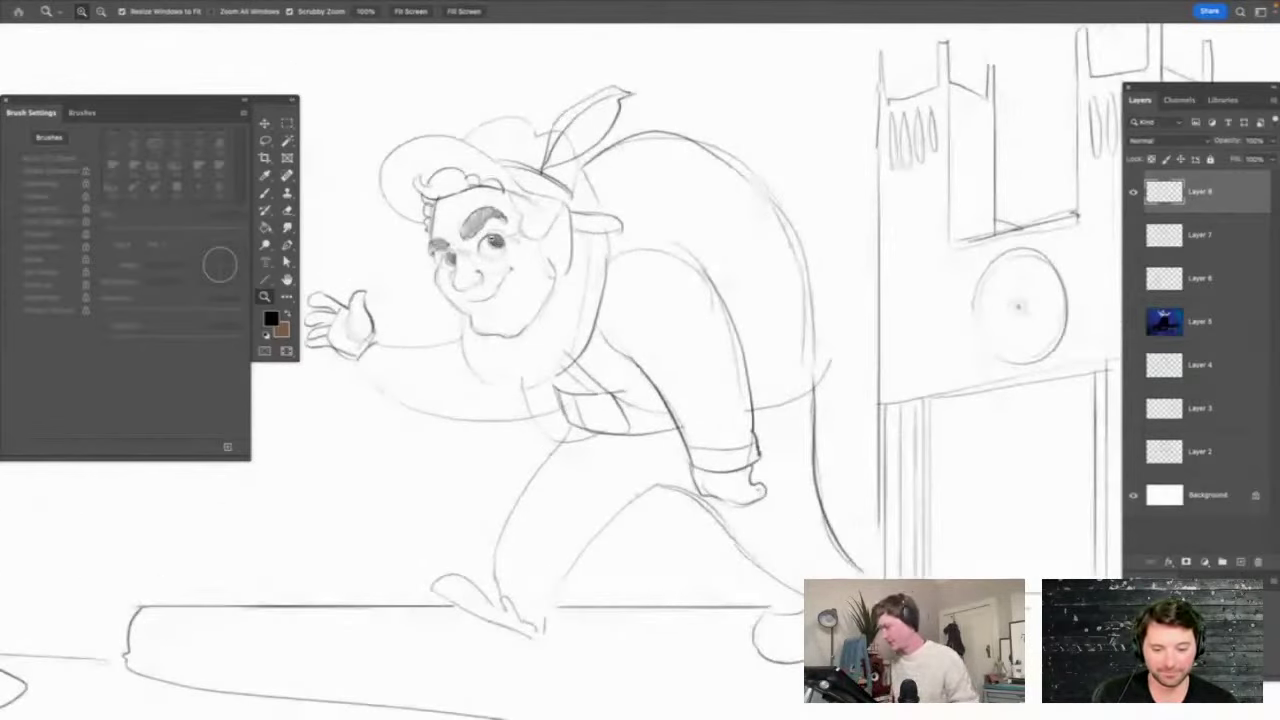
drag(512, 238, 476, 240)
key(l)
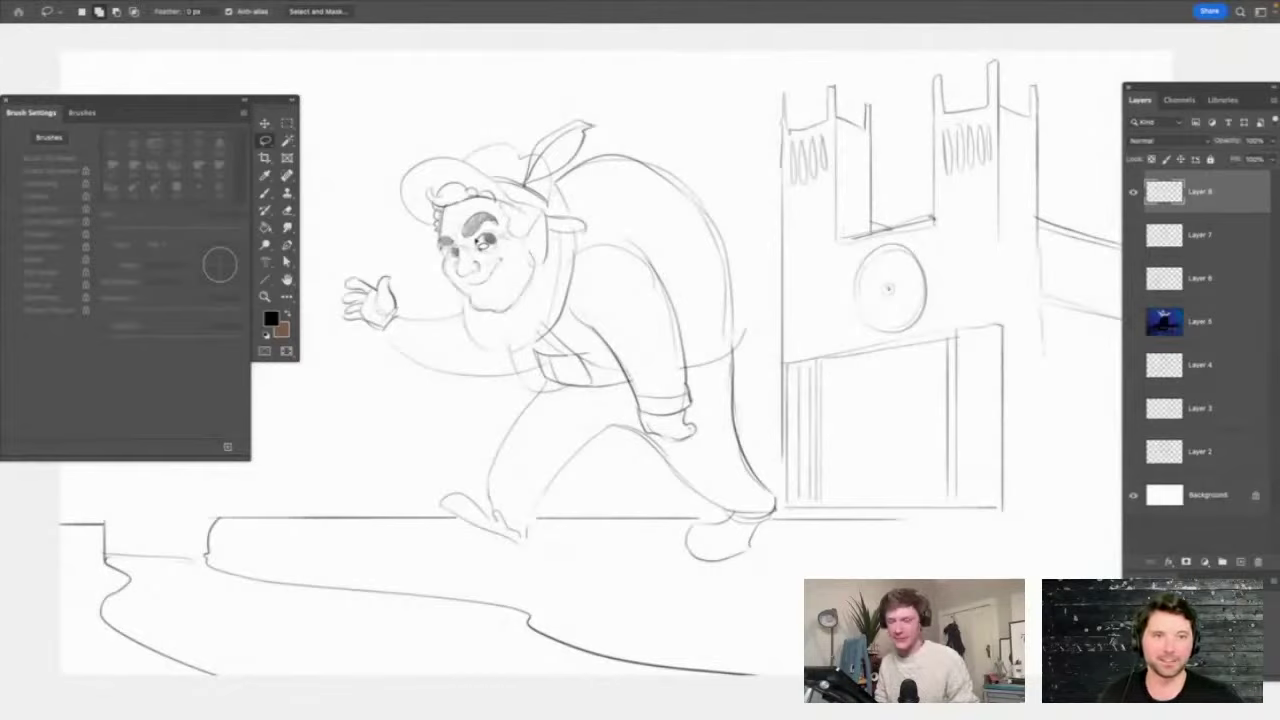
Hide the finished hunchback sketch layer and add a new blank layer above it for the flying elephant prompt
click(1133, 191)
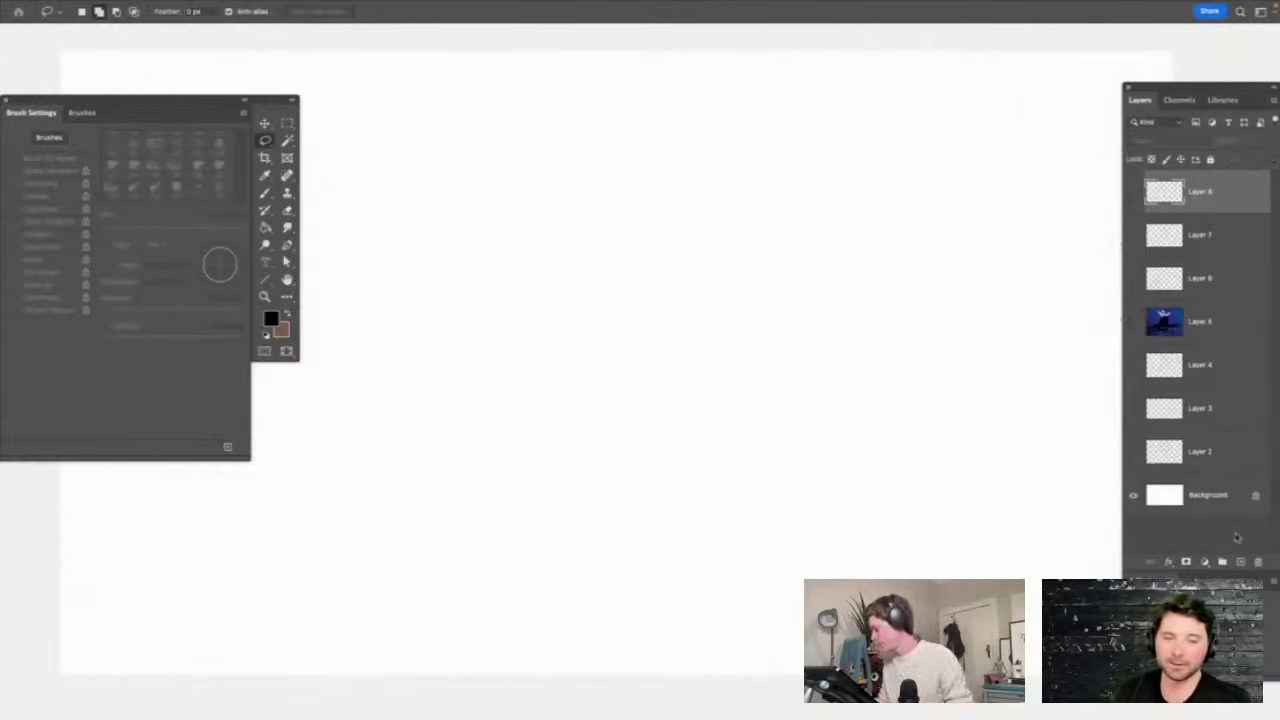
click(1240, 563)
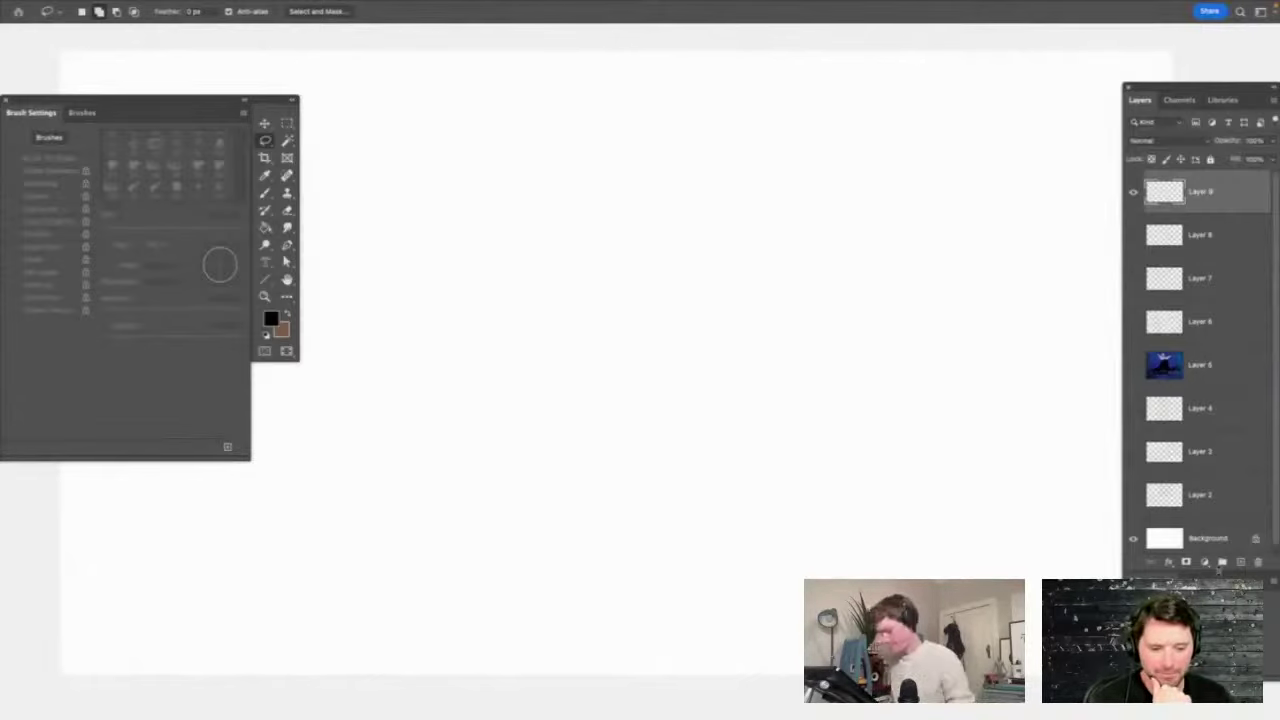
key(b)
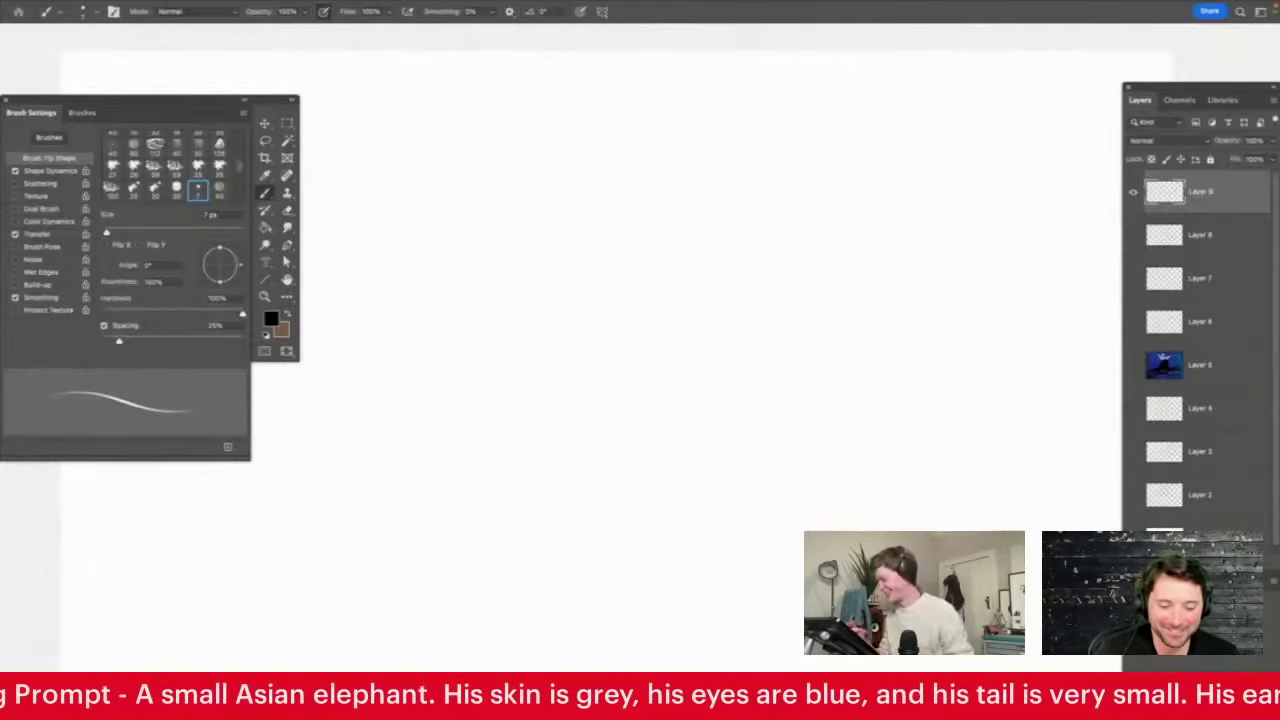
key(z)
drag(748, 289, 736, 298)
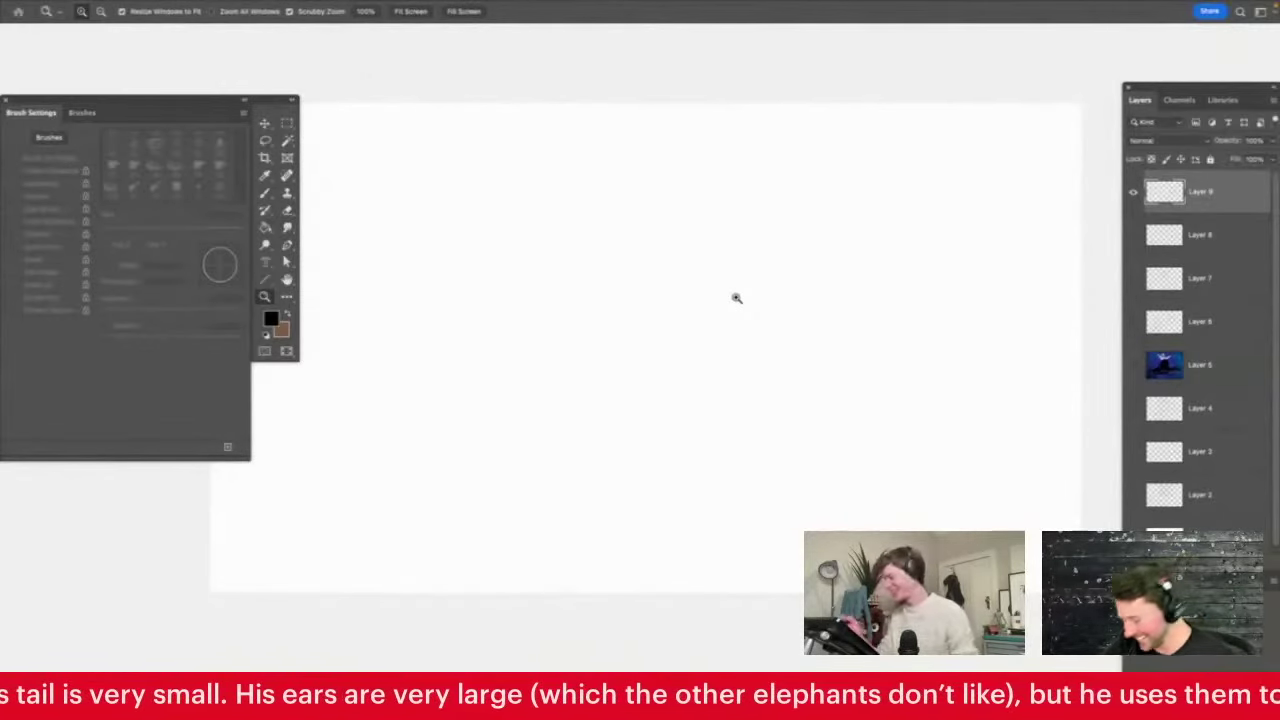
drag(667, 213, 630, 243)
drag(550, 231, 601, 250)
drag(563, 193, 651, 171)
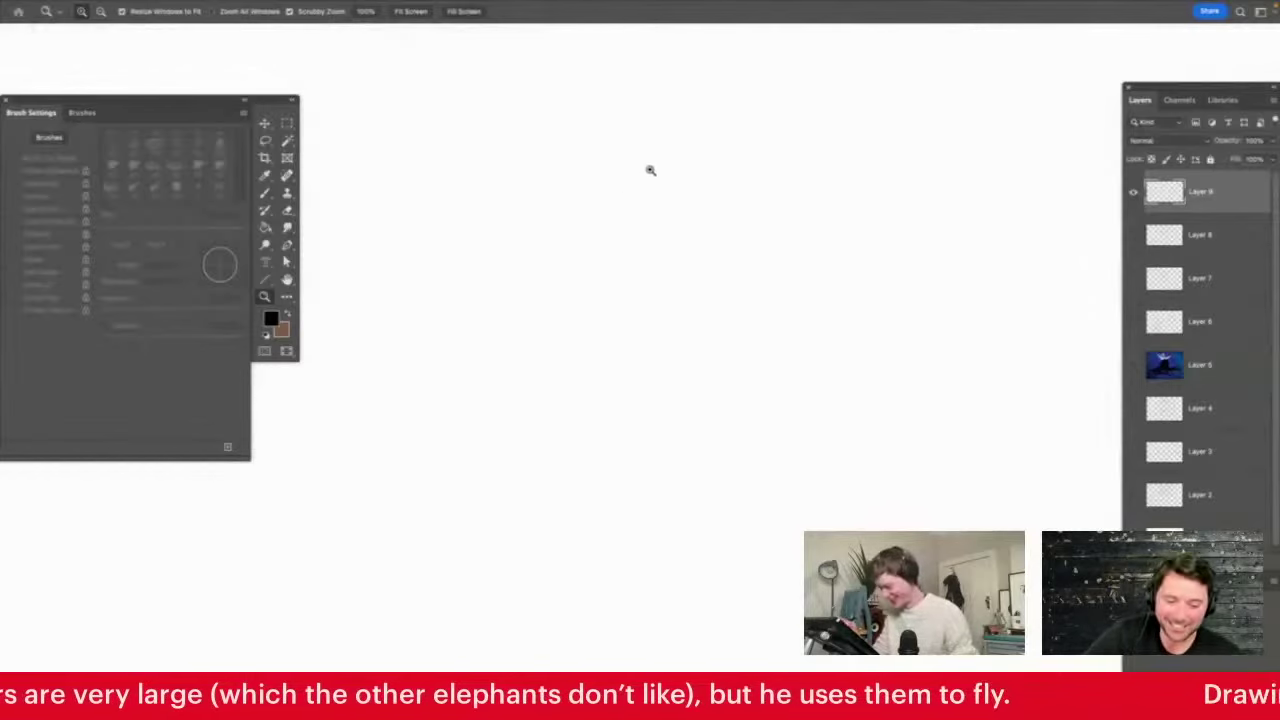
Sketch a light circle for the elephant's head with loose 7 px brush strokes on the blank canvas
key(b)
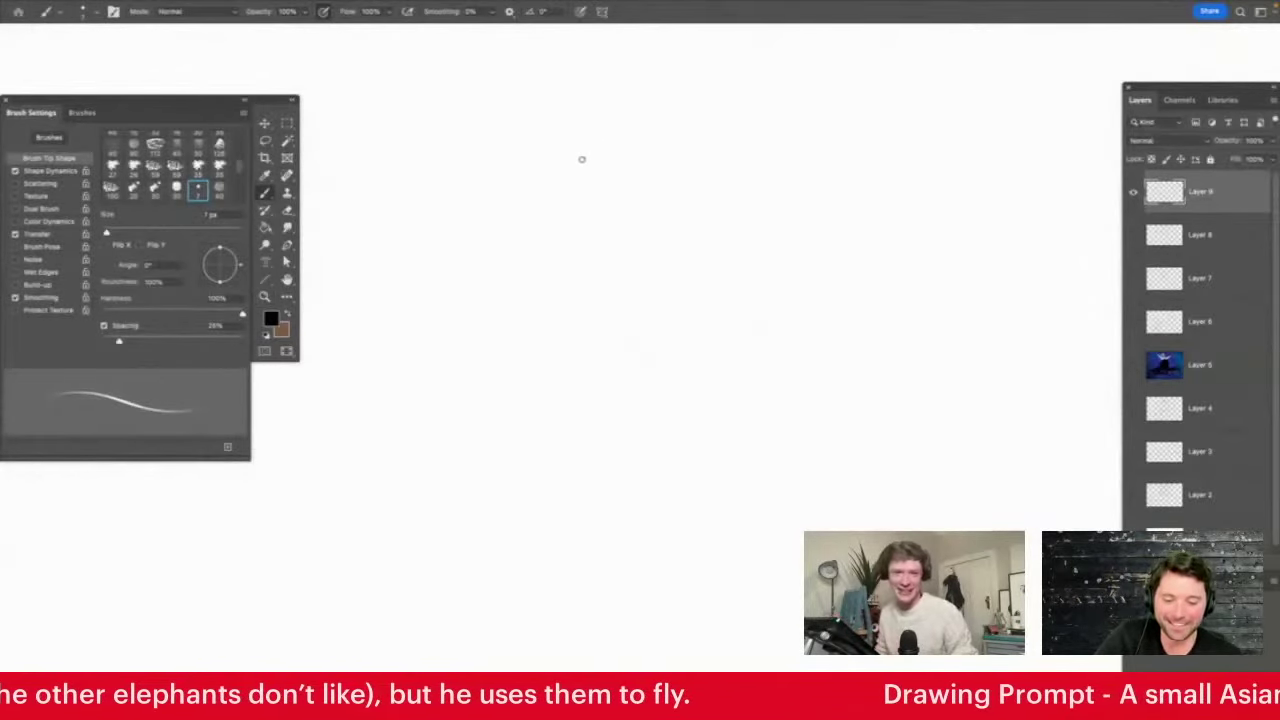
key(z)
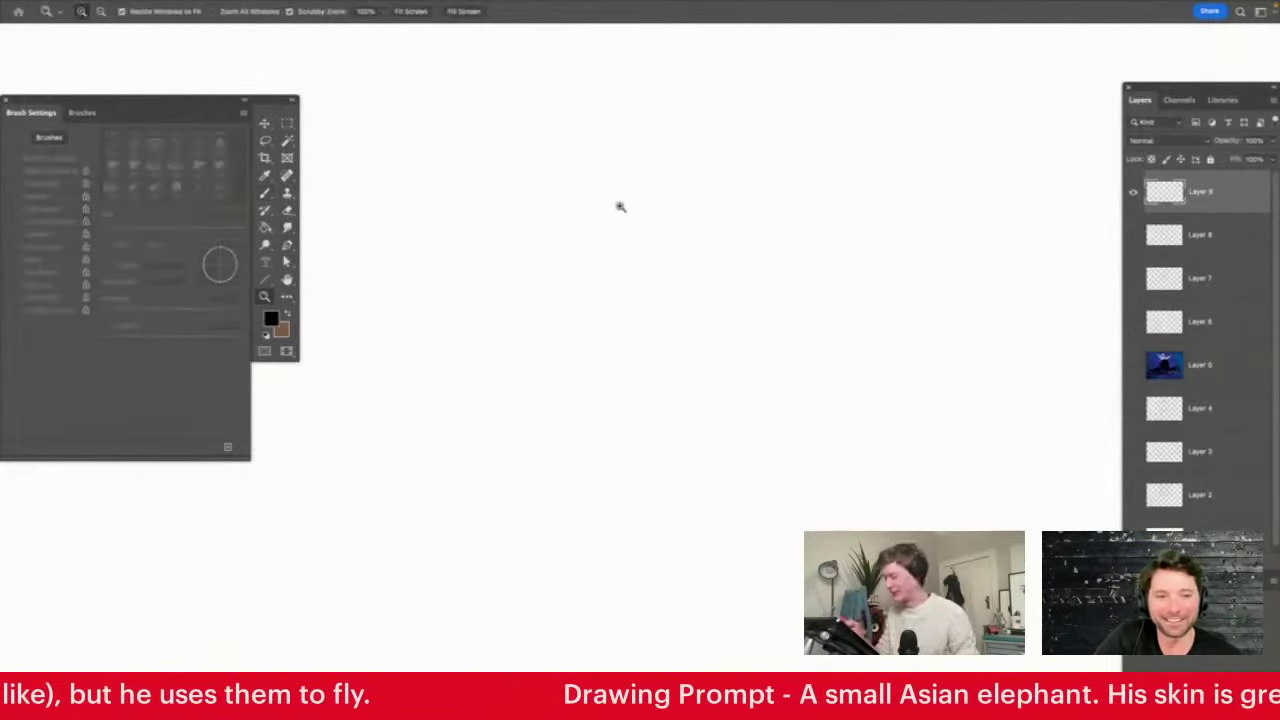
mouse_move(620, 206)
mouse_down()
mouse_move(603, 243)
mouse_move(614, 257)
mouse_move(628, 243)
mouse_up()
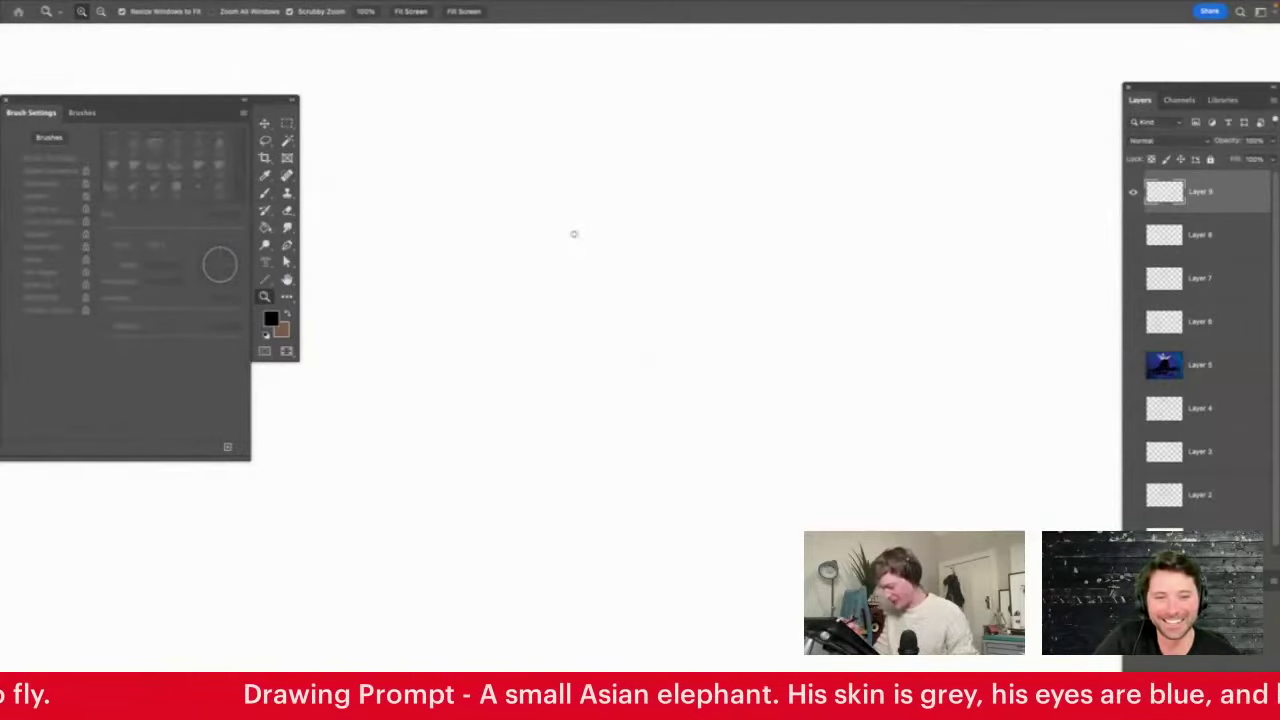
key(b)
drag(470, 308, 580, 523)
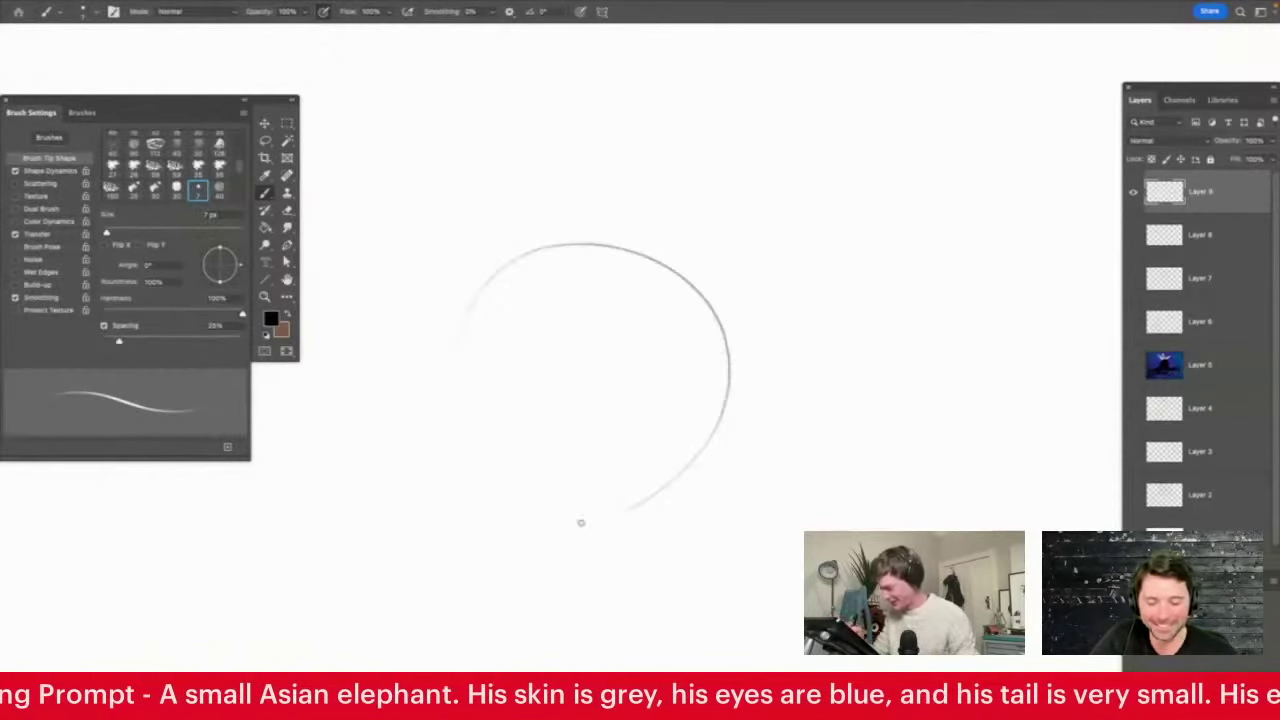
drag(432, 438, 610, 250)
Sketch a larger circle for the body, overlapping behind the upper back of the head
key(z)
drag(622, 388, 586, 394)
drag(670, 367, 704, 381)
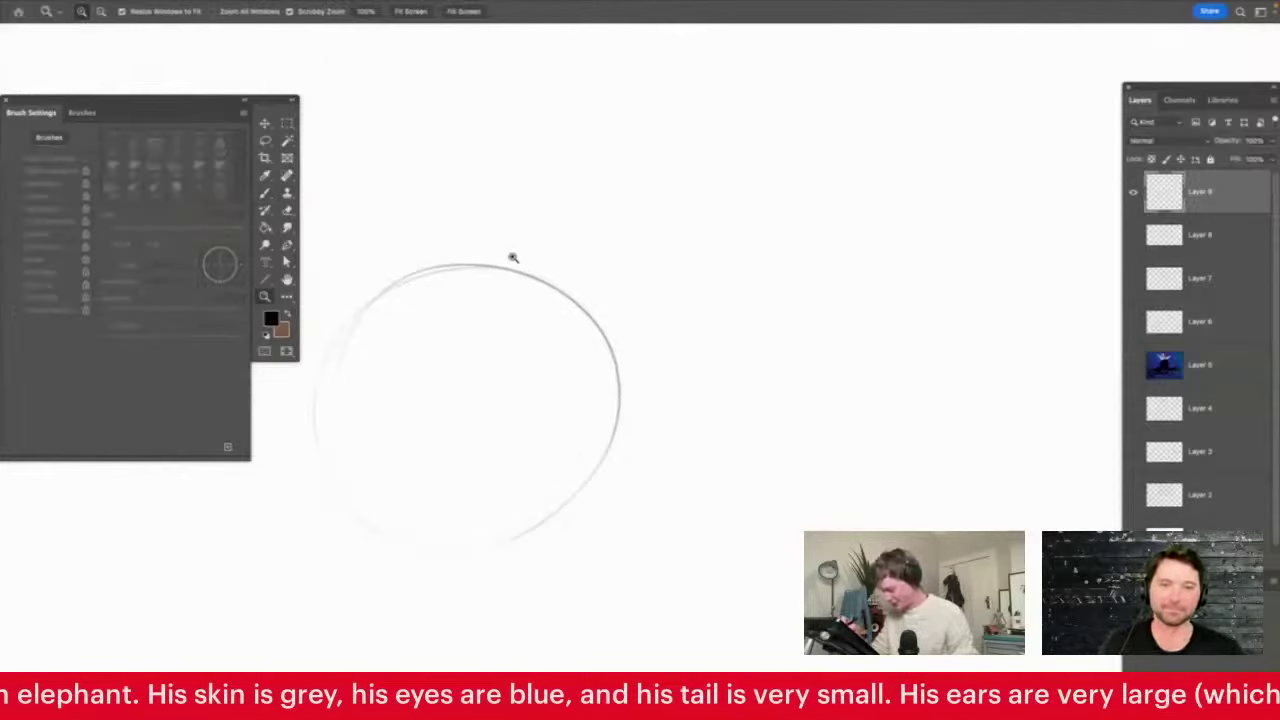
key(b)
mouse_move(480, 263)
mouse_down()
mouse_move(526, 226)
mouse_move(577, 127)
mouse_move(809, 180)
mouse_move(622, 452)
mouse_up()
Sketch the front of the face flowing into a long curved trunk, and join its back edge to the cheek
key(z)
drag(657, 310, 608, 314)
drag(565, 418, 589, 407)
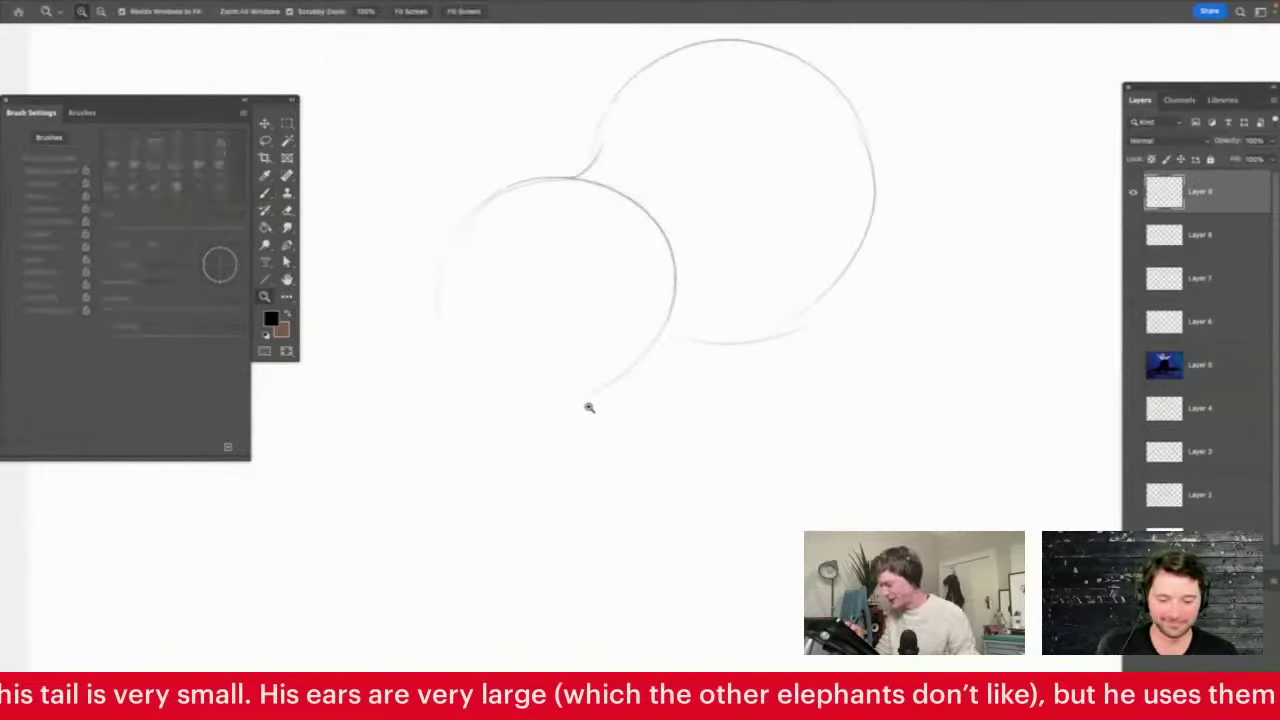
key(b)
drag(476, 210, 479, 424)
mouse_move(455, 255)
mouse_down()
mouse_move(554, 527)
mouse_move(544, 514)
mouse_move(576, 559)
mouse_move(574, 611)
mouse_move(553, 626)
mouse_move(550, 656)
mouse_up()
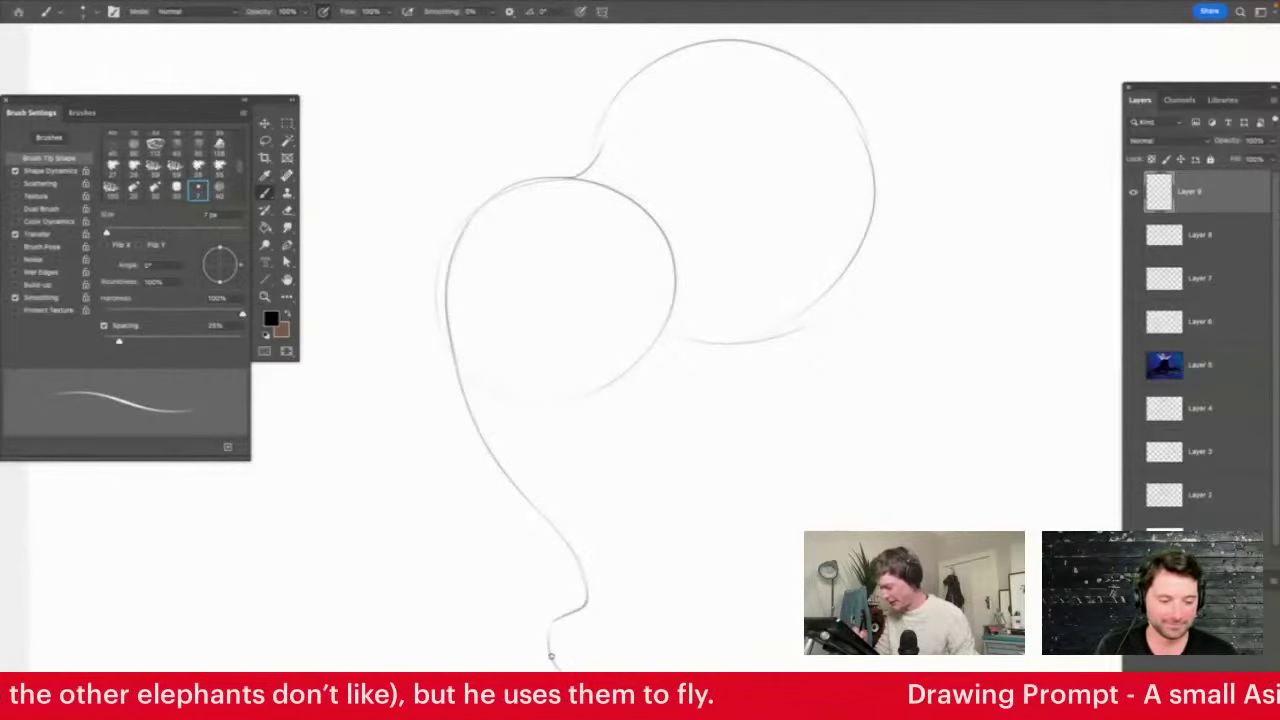
mouse_move(620, 622)
mouse_down()
mouse_move(630, 574)
mouse_move(594, 440)
mouse_move(597, 407)
mouse_move(635, 358)
mouse_up()
mouse_move(597, 411)
mouse_down()
mouse_move(635, 361)
mouse_move(709, 363)
mouse_up()
Refine the curled tip at the lower end of the elephant's trunk
key(z)
click(684, 289)
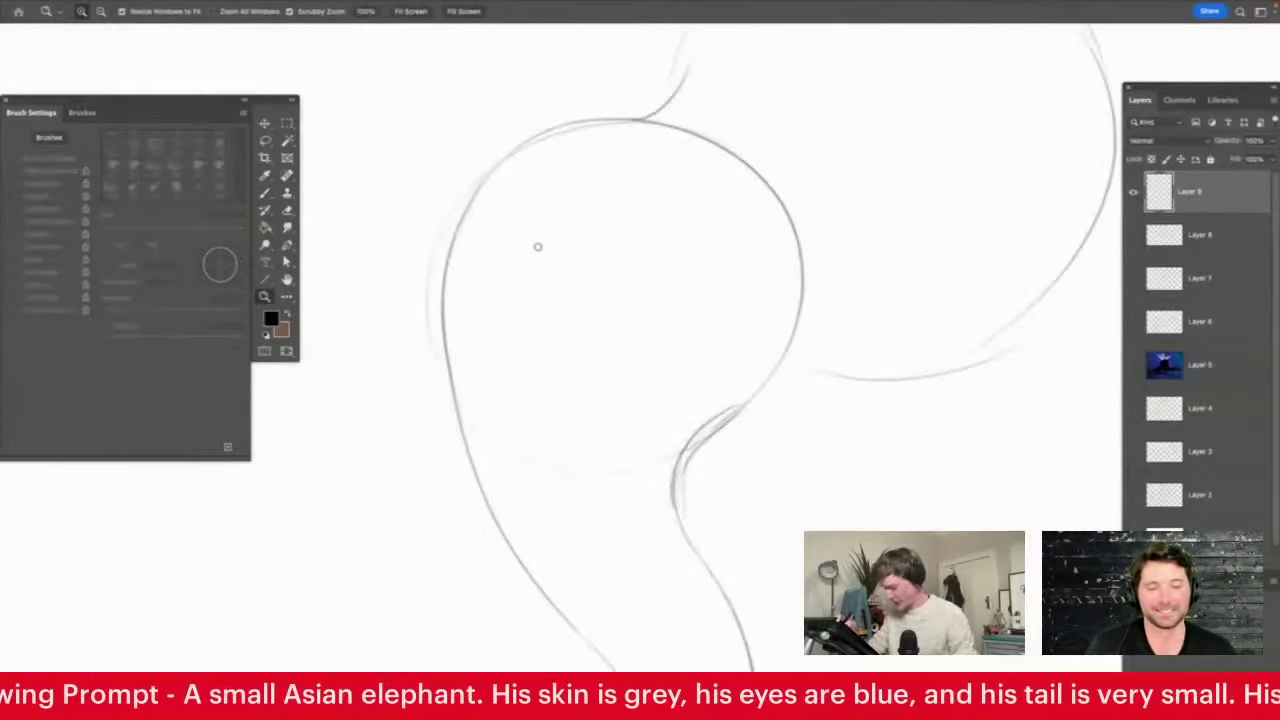
key(b)
key(z)
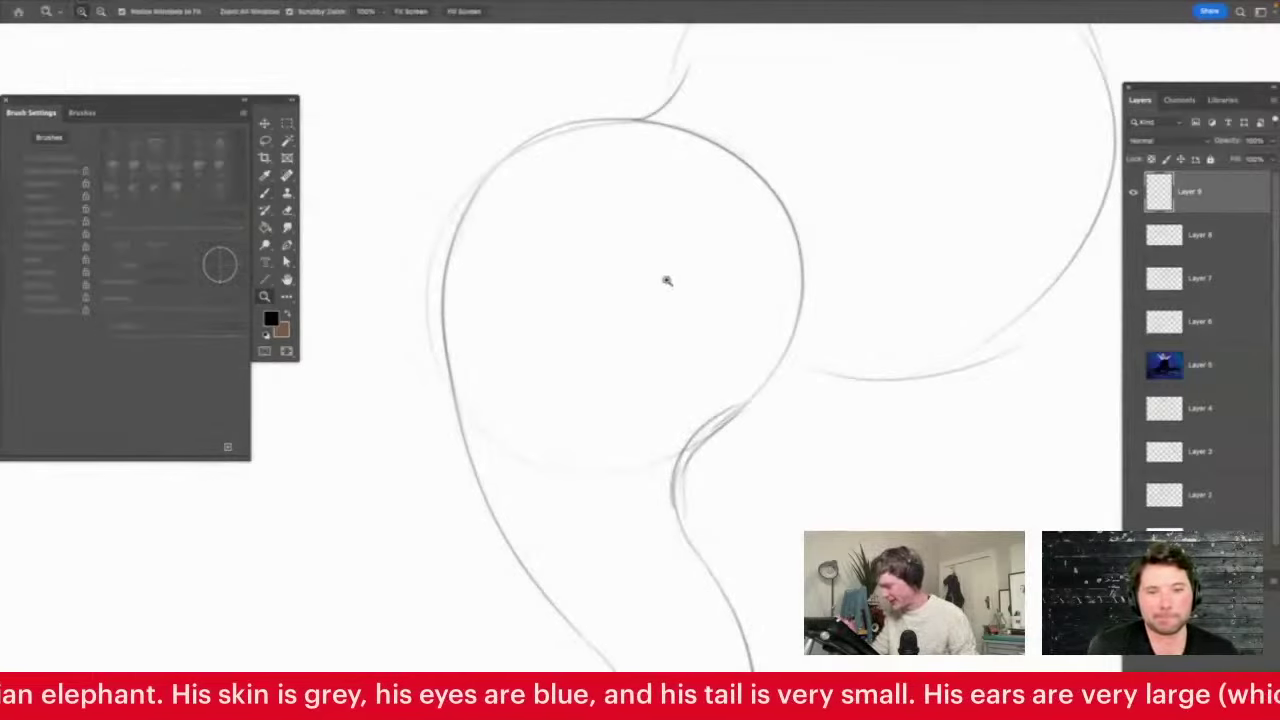
alt+click(640, 310)
click(799, 228)
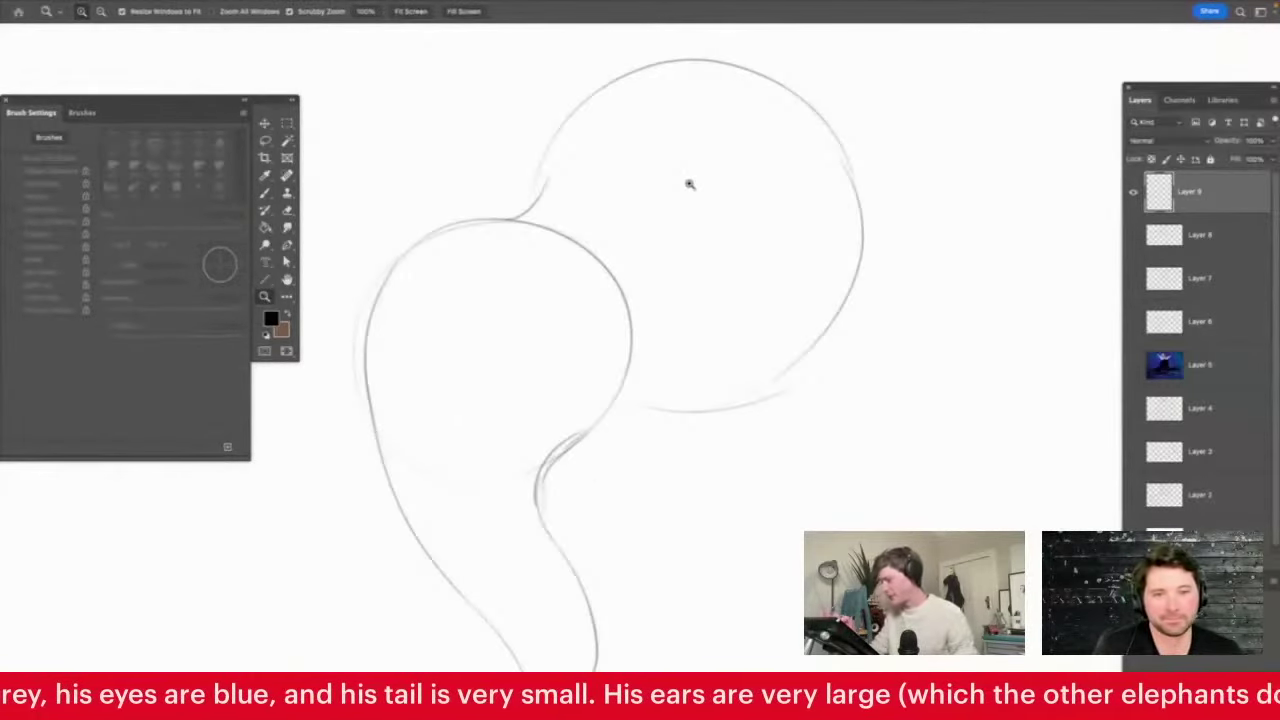
alt+click(725, 216)
click(628, 442)
key(b)
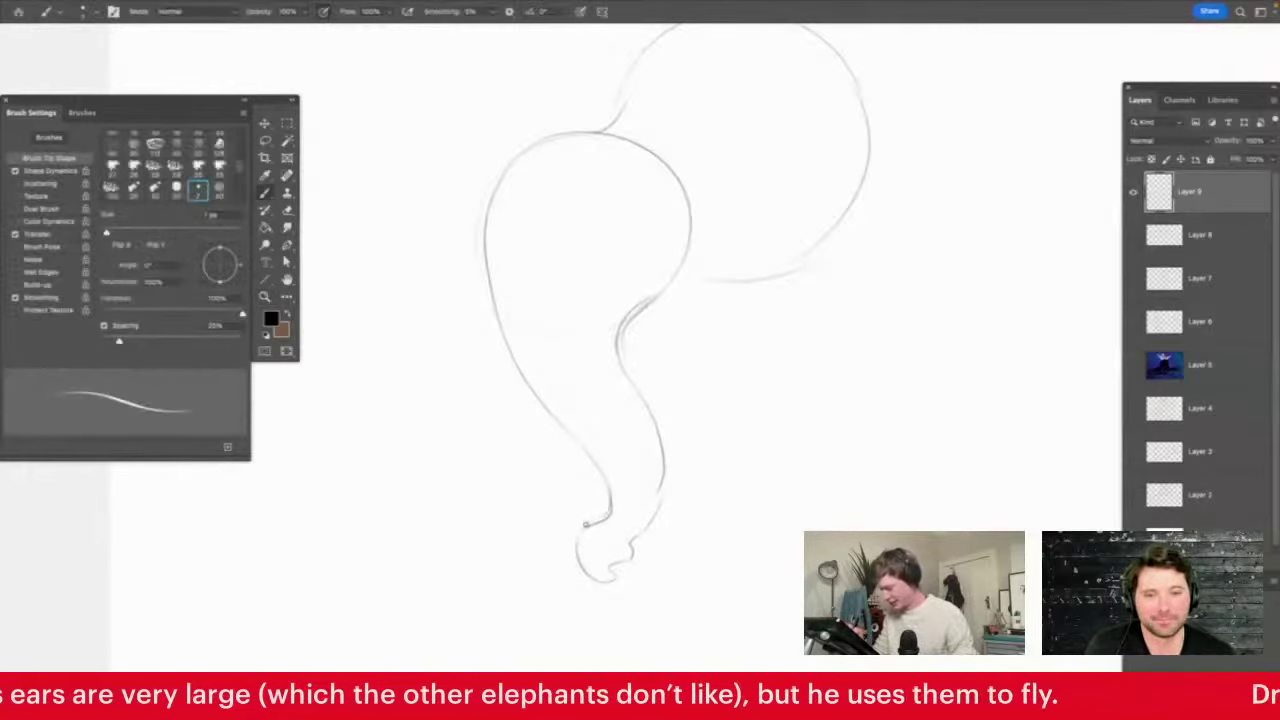
Sketch the near eye's round outline on the head and the narrower far eye at the face's front edge
key(z)
click(632, 130)
key(b)
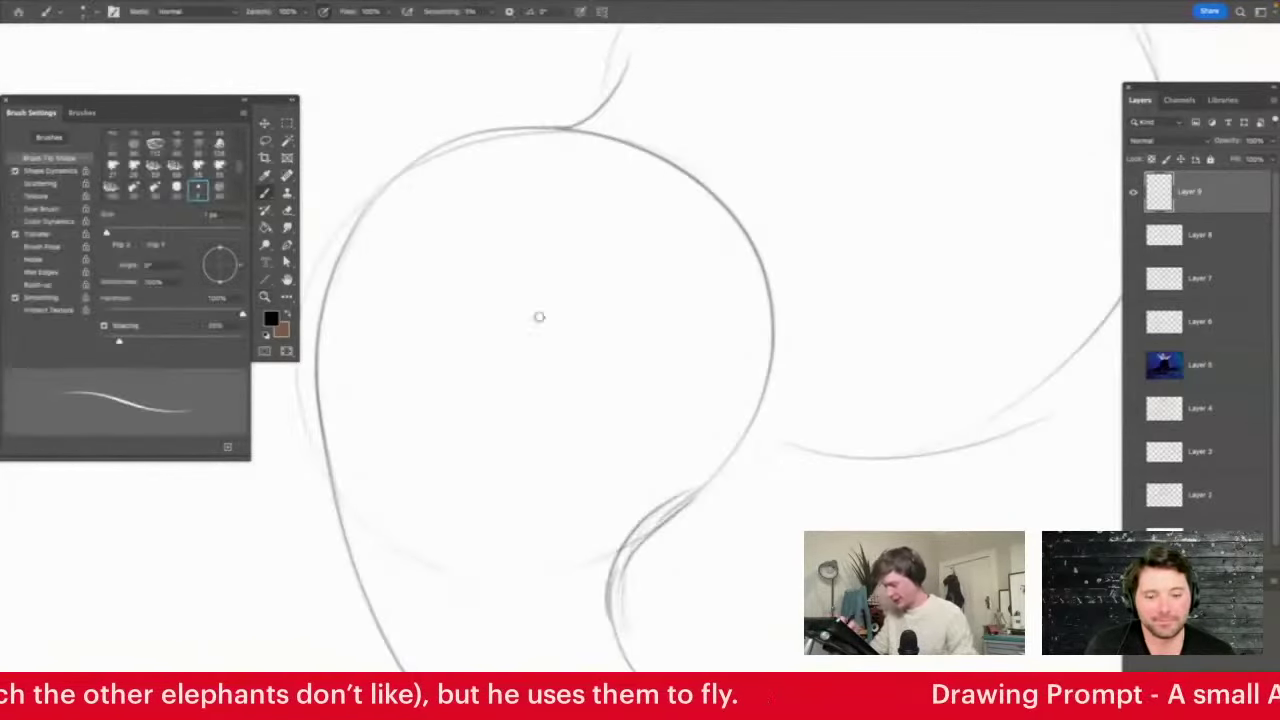
mouse_move(508, 326)
mouse_down()
mouse_move(592, 365)
mouse_move(474, 400)
mouse_move(480, 427)
mouse_move(567, 433)
mouse_up()
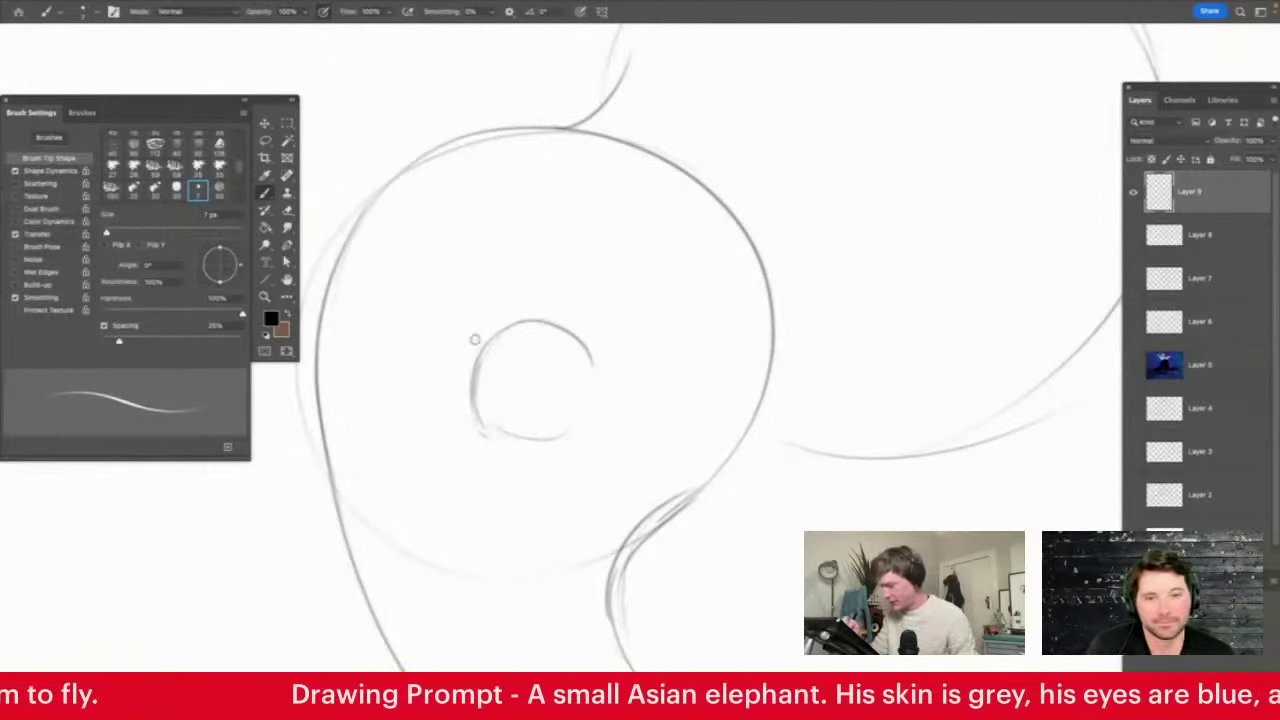
mouse_move(314, 328)
mouse_down()
mouse_move(368, 405)
mouse_move(327, 409)
mouse_up()
drag(323, 359, 387, 403)
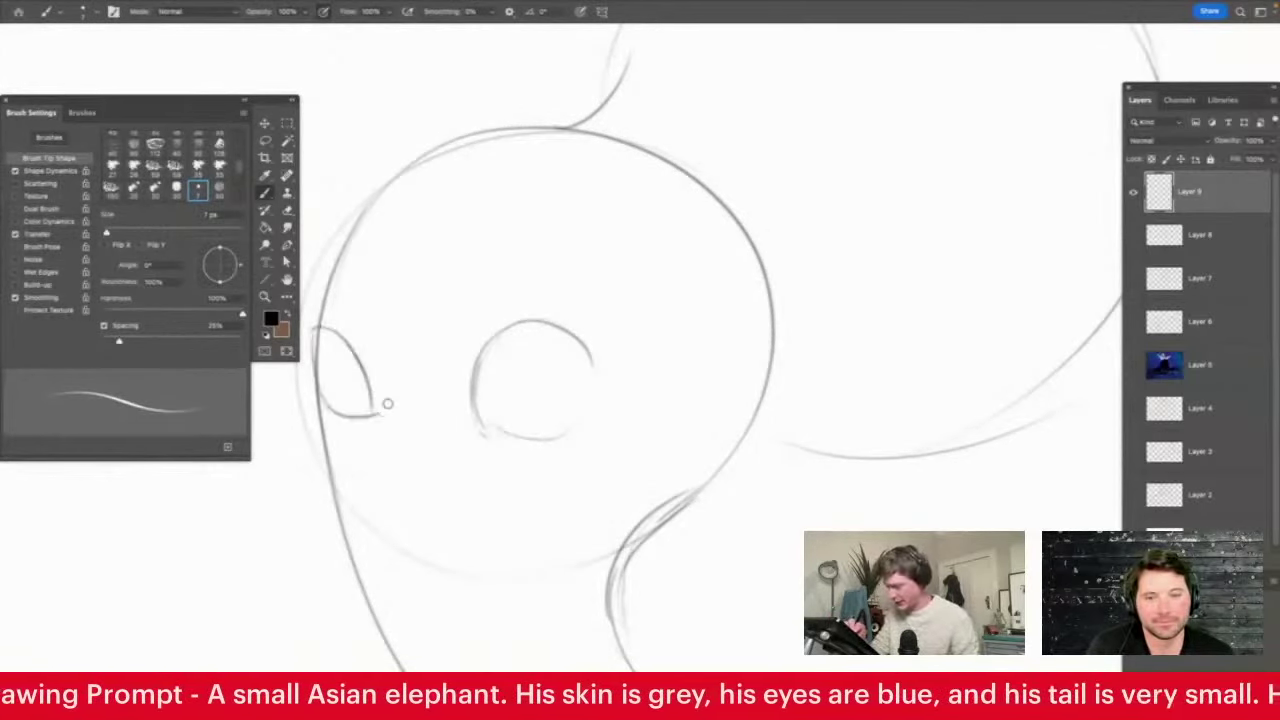
Outline the irises in both eyes, then add thick lashes to the near eye and a fold between the eyes
mouse_move(492, 345)
mouse_down()
mouse_move(540, 402)
mouse_move(577, 345)
mouse_move(586, 366)
mouse_move(558, 397)
mouse_up()
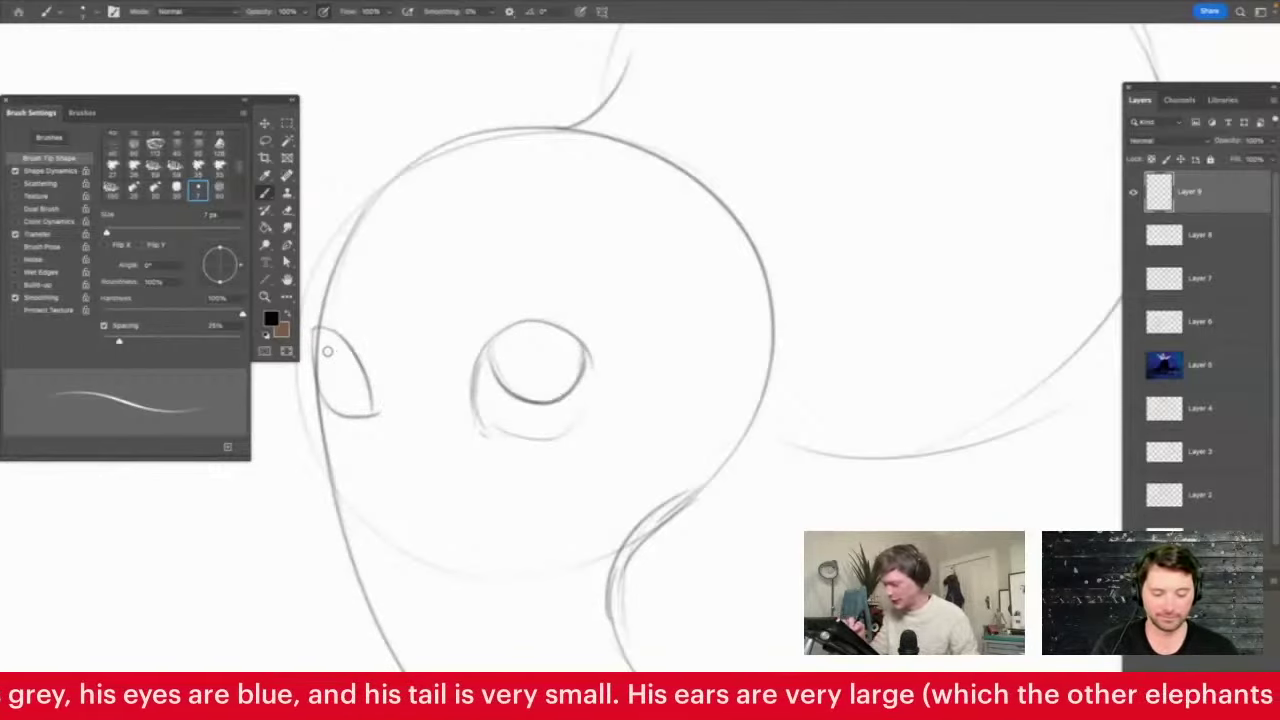
drag(331, 336, 370, 400)
mouse_move(527, 322)
mouse_down()
mouse_move(592, 355)
mouse_move(618, 346)
mouse_move(611, 364)
mouse_move(624, 342)
mouse_move(608, 364)
mouse_move(598, 348)
mouse_move(606, 362)
mouse_move(592, 368)
mouse_move(603, 323)
mouse_move(546, 320)
mouse_up()
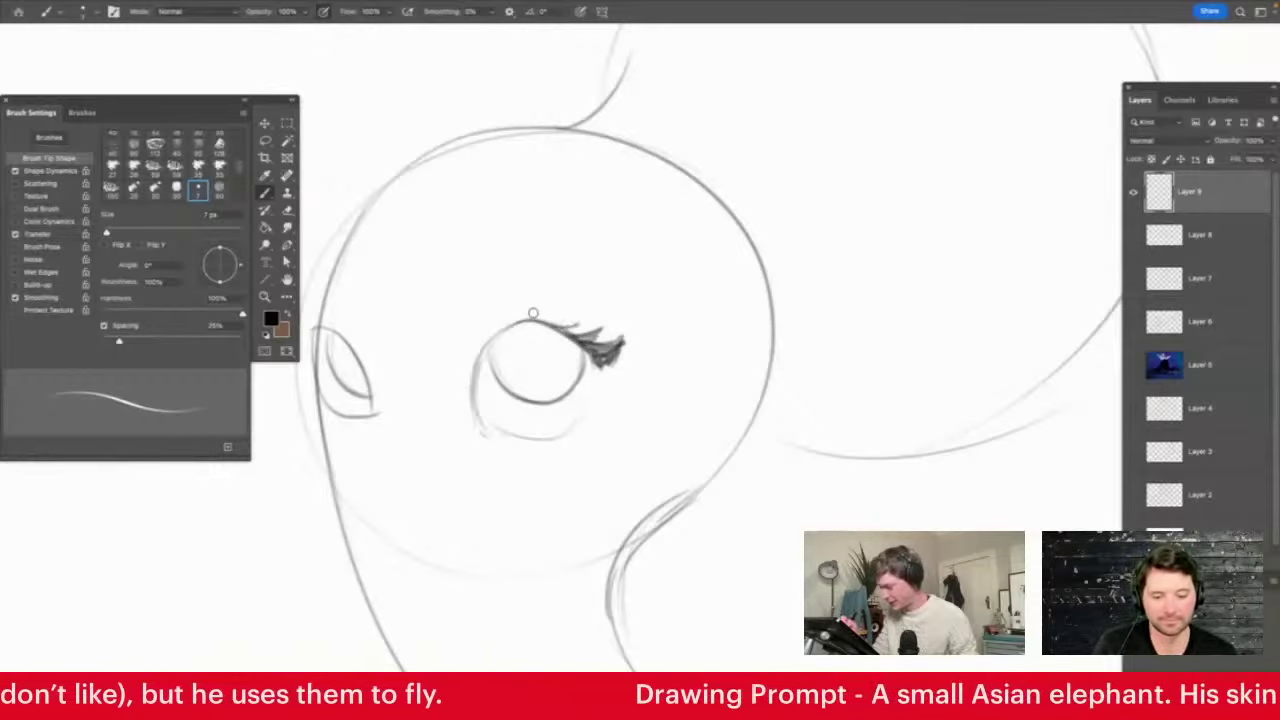
drag(424, 358, 463, 427)
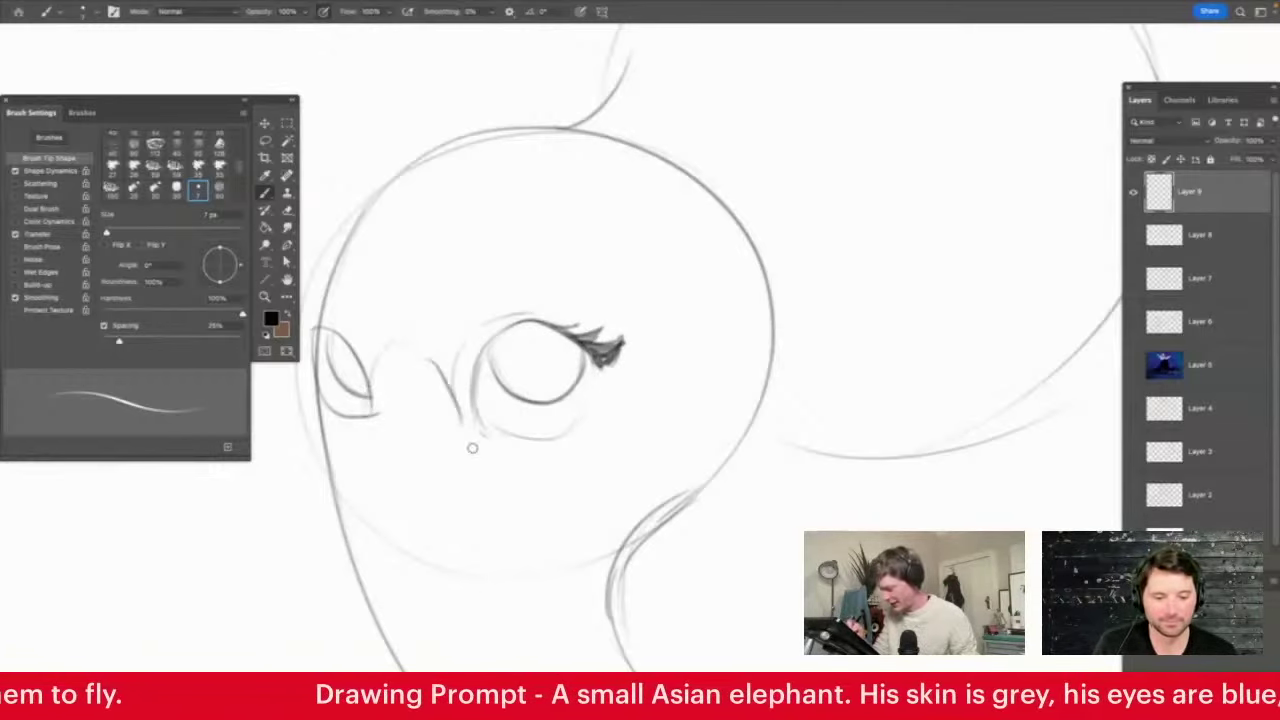
Add curled lashes to the far eye and shade the irises of both eyes dark
key(z)
mouse_move(615, 269)
mouse_down()
mouse_move(589, 279)
mouse_move(564, 268)
mouse_move(617, 171)
mouse_up()
key(b)
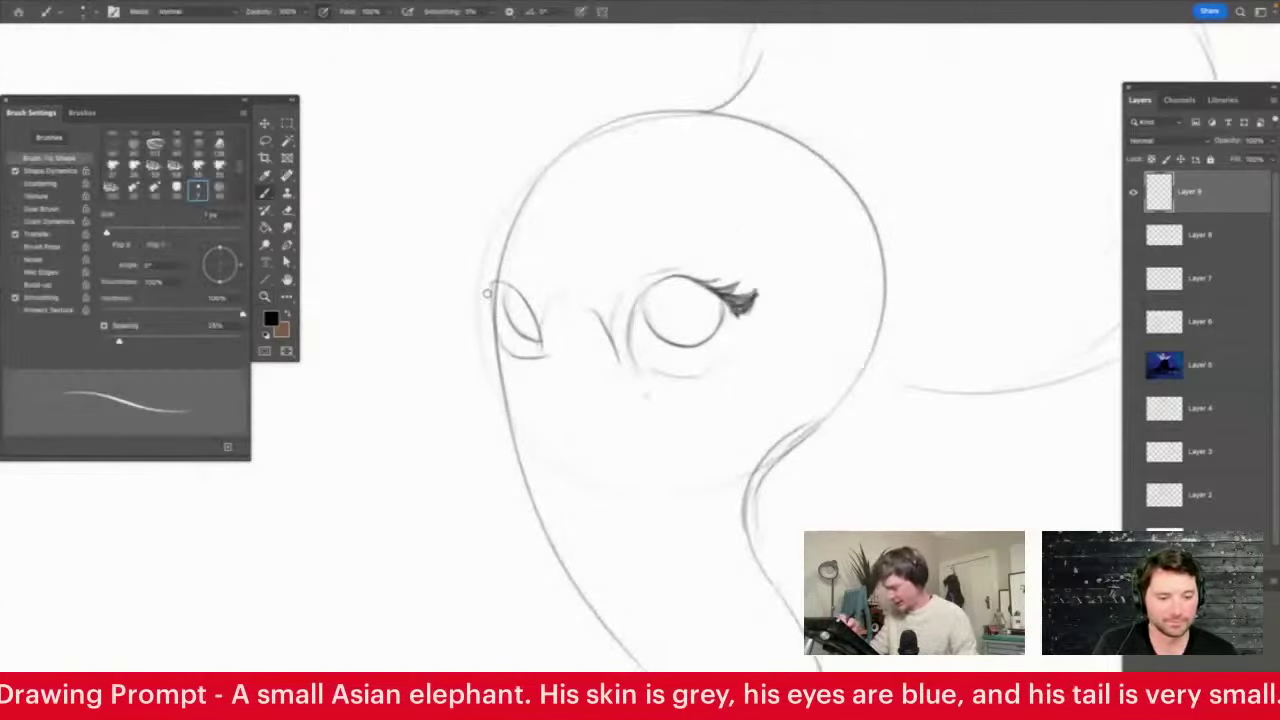
mouse_move(475, 316)
mouse_down()
mouse_move(498, 284)
mouse_move(500, 297)
mouse_move(525, 294)
mouse_move(505, 290)
mouse_move(540, 330)
mouse_up()
mouse_move(652, 292)
mouse_down()
mouse_move(688, 310)
mouse_move(692, 300)
mouse_move(724, 332)
mouse_move(710, 342)
mouse_move(650, 306)
mouse_move(694, 277)
mouse_up()
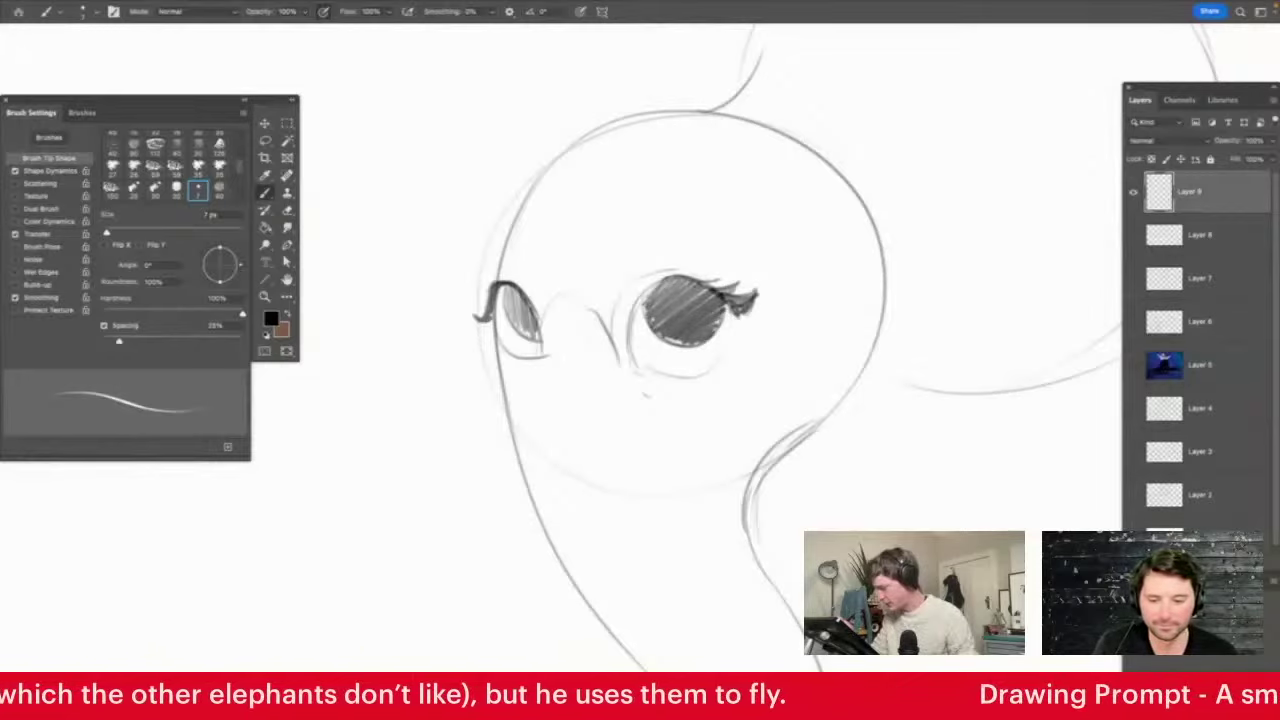
Strengthen the near eye's lower rim and sketch a curved crease across the trunk's bridge between the eyes
drag(735, 315, 712, 362)
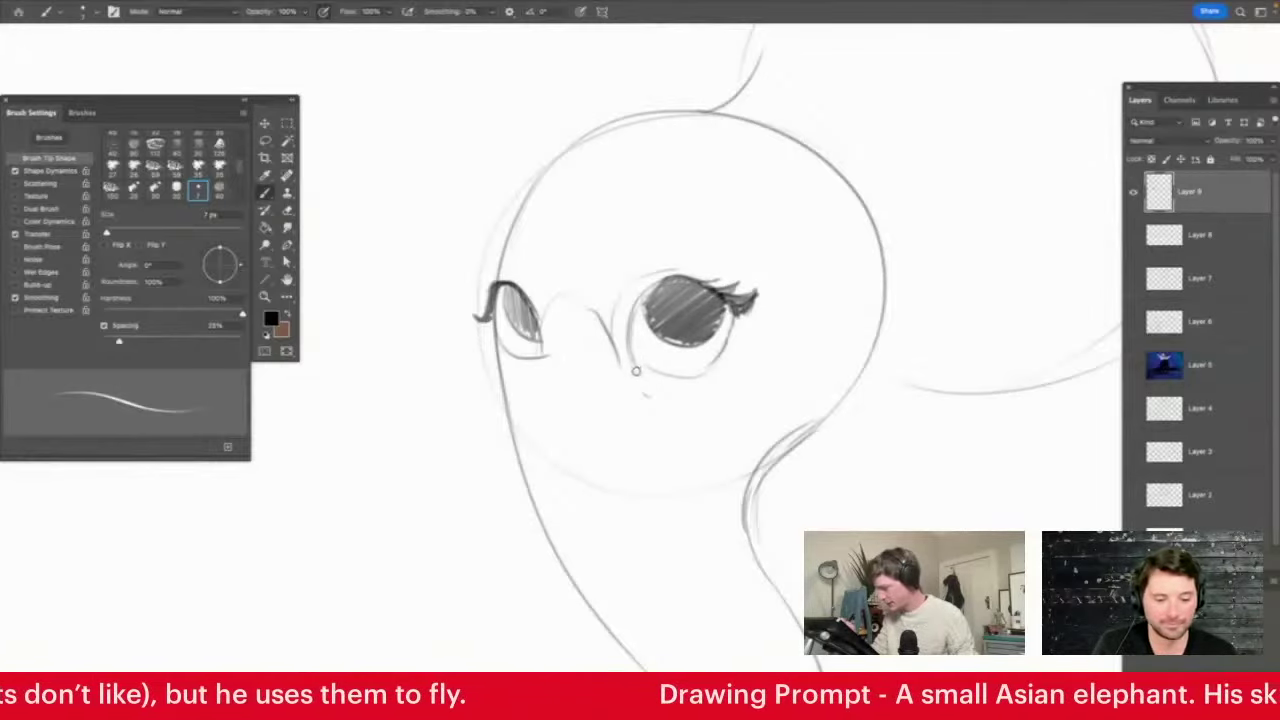
mouse_move(634, 366)
mouse_down()
mouse_move(691, 368)
mouse_move(735, 325)
mouse_move(680, 379)
mouse_up()
key(z)
mouse_move(742, 314)
mouse_down()
mouse_move(713, 304)
mouse_move(737, 285)
mouse_up()
key(b)
mouse_move(519, 346)
mouse_down()
mouse_move(559, 306)
mouse_move(578, 312)
mouse_move(617, 381)
mouse_up()
drag(509, 374, 502, 406)
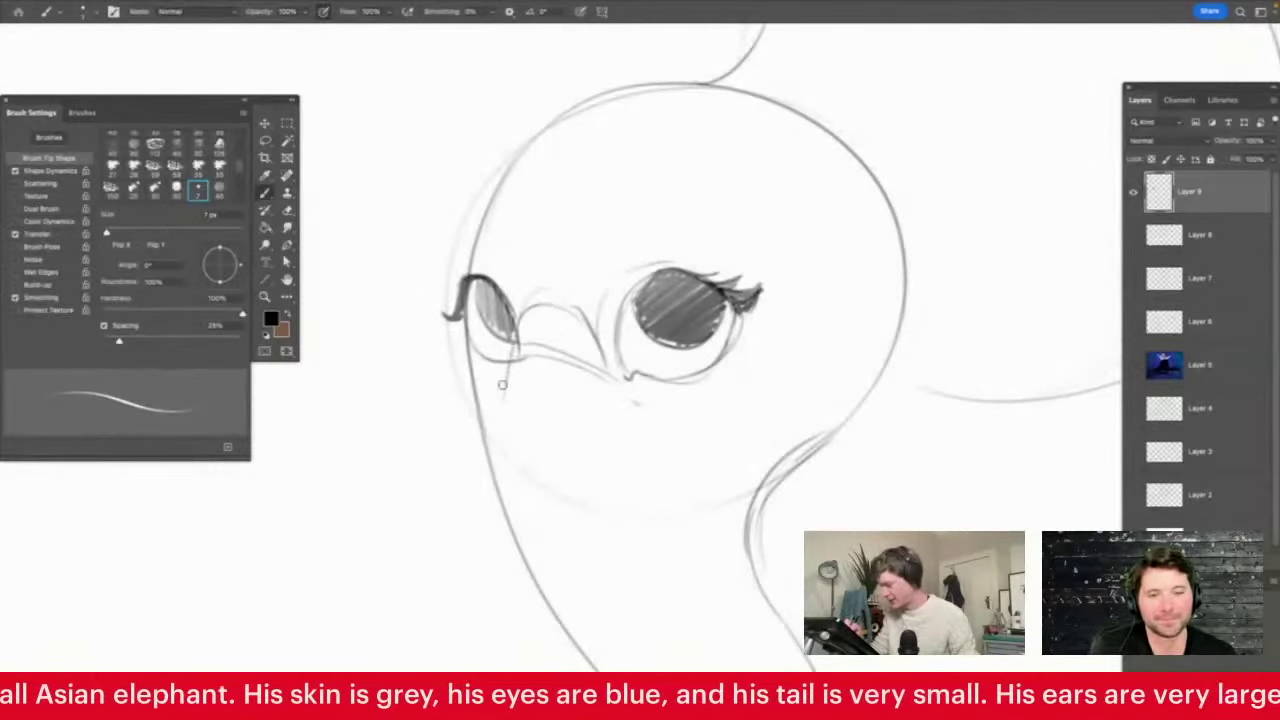
key(ctrl+z)
Sketch rounded eyebrows on the forehead above both eyes
key(z)
drag(650, 252, 621, 391)
drag(730, 216, 574, 237)
key(b)
mouse_move(572, 287)
mouse_down()
mouse_move(640, 318)
mouse_move(682, 297)
mouse_up()
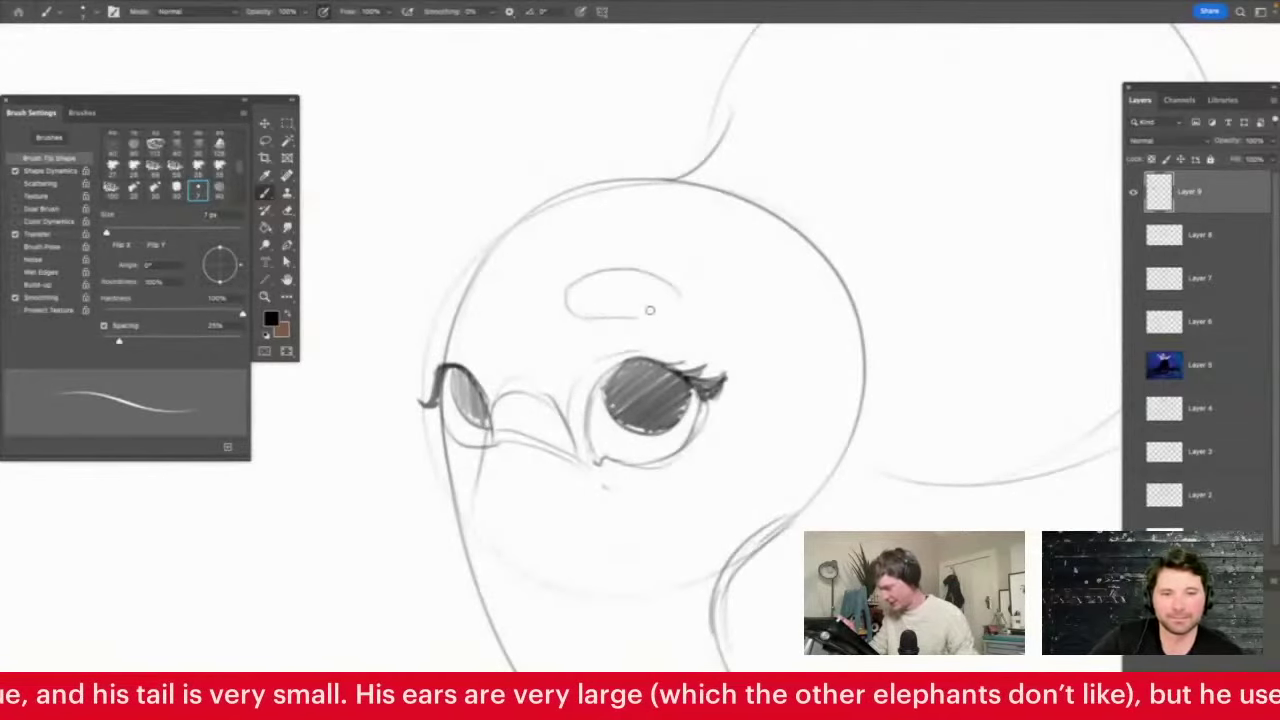
mouse_move(472, 282)
mouse_down()
mouse_move(452, 278)
mouse_move(498, 302)
mouse_up()
drag(434, 316, 498, 322)
Sketch the ear's long wavy edge rising from the back of the head and sweeping back over the body
key(z)
drag(528, 236, 455, 242)
drag(689, 355, 652, 364)
mouse_move(628, 256)
mouse_down()
mouse_move(660, 283)
mouse_move(681, 272)
mouse_move(687, 246)
mouse_up()
key(b)
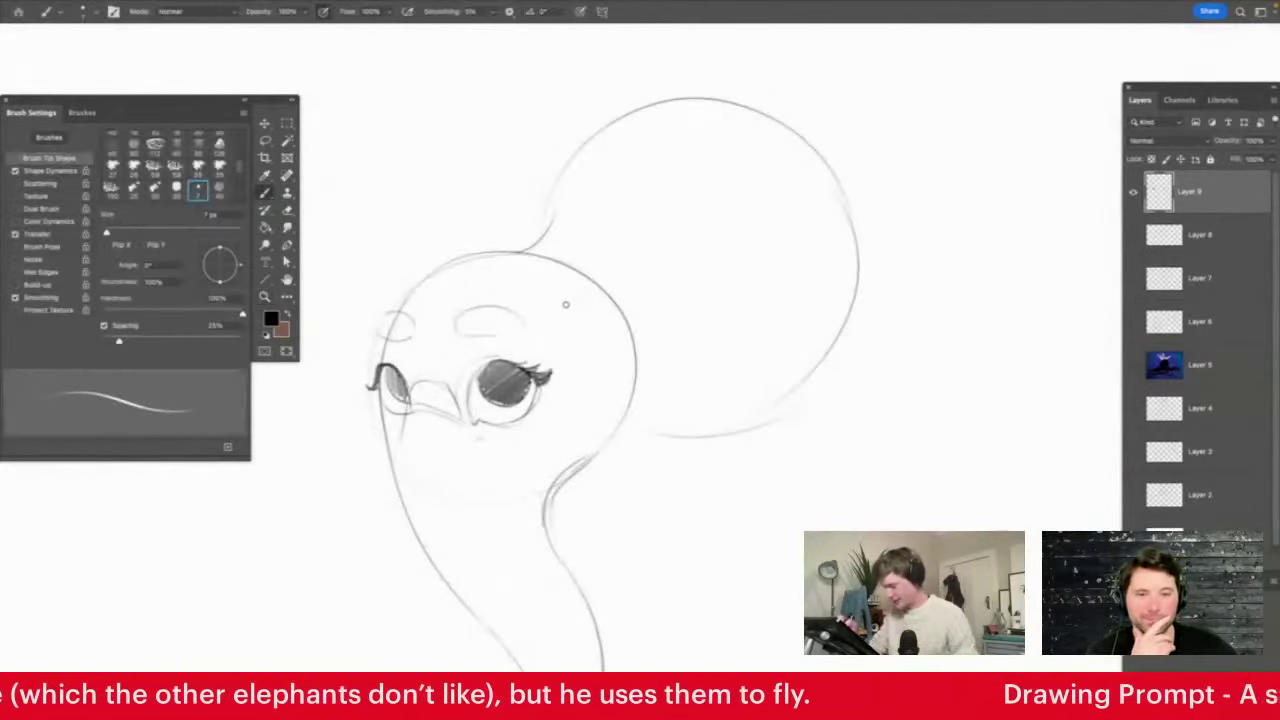
mouse_move(548, 290)
mouse_down()
mouse_move(618, 300)
mouse_move(703, 177)
mouse_move(743, 148)
mouse_move(915, 129)
mouse_move(1031, 177)
mouse_move(1120, 176)
mouse_up()
Draw the ear's upper edge and close it around a rounded tip, with the lower curve meeting it
key(z)
key(ctrl+0)
click(795, 245)
key(b)
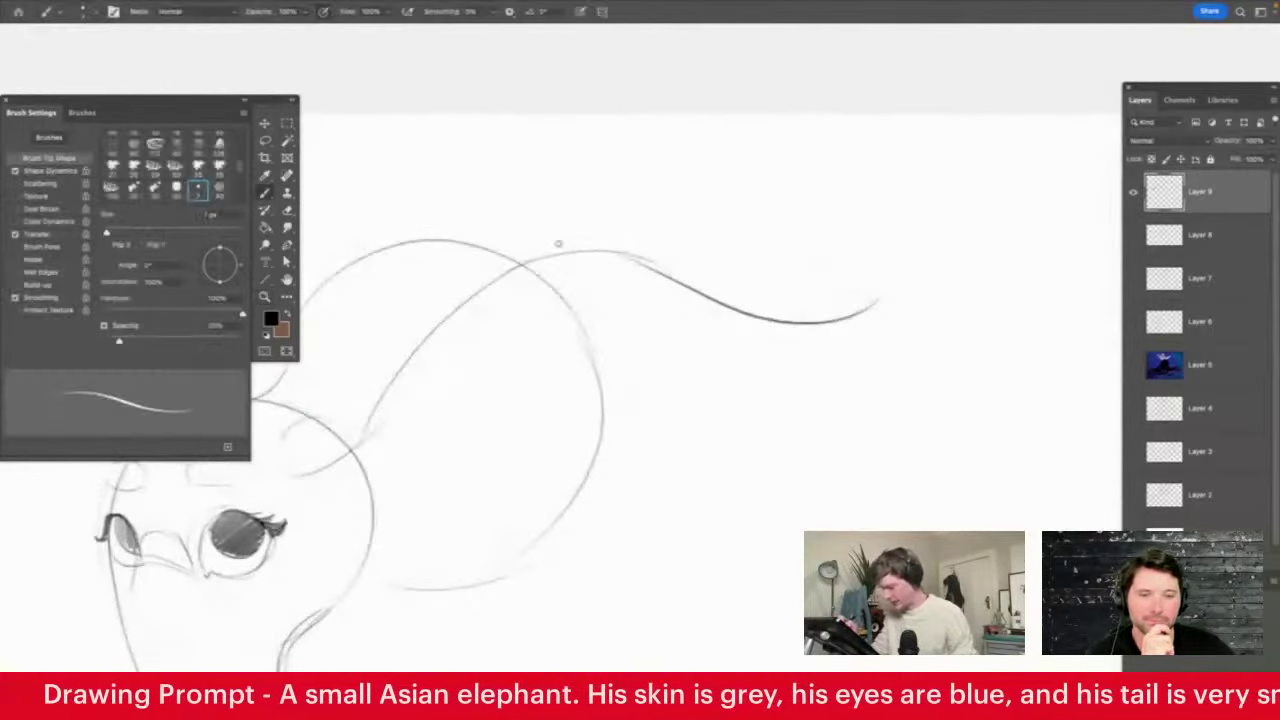
mouse_move(482, 286)
mouse_down()
mouse_move(700, 246)
mouse_move(843, 197)
mouse_move(868, 175)
mouse_move(948, 190)
mouse_move(818, 322)
mouse_up()
Refine the base of the ear where it joins the head above the near eye
key(z)
key(ctrl+0)
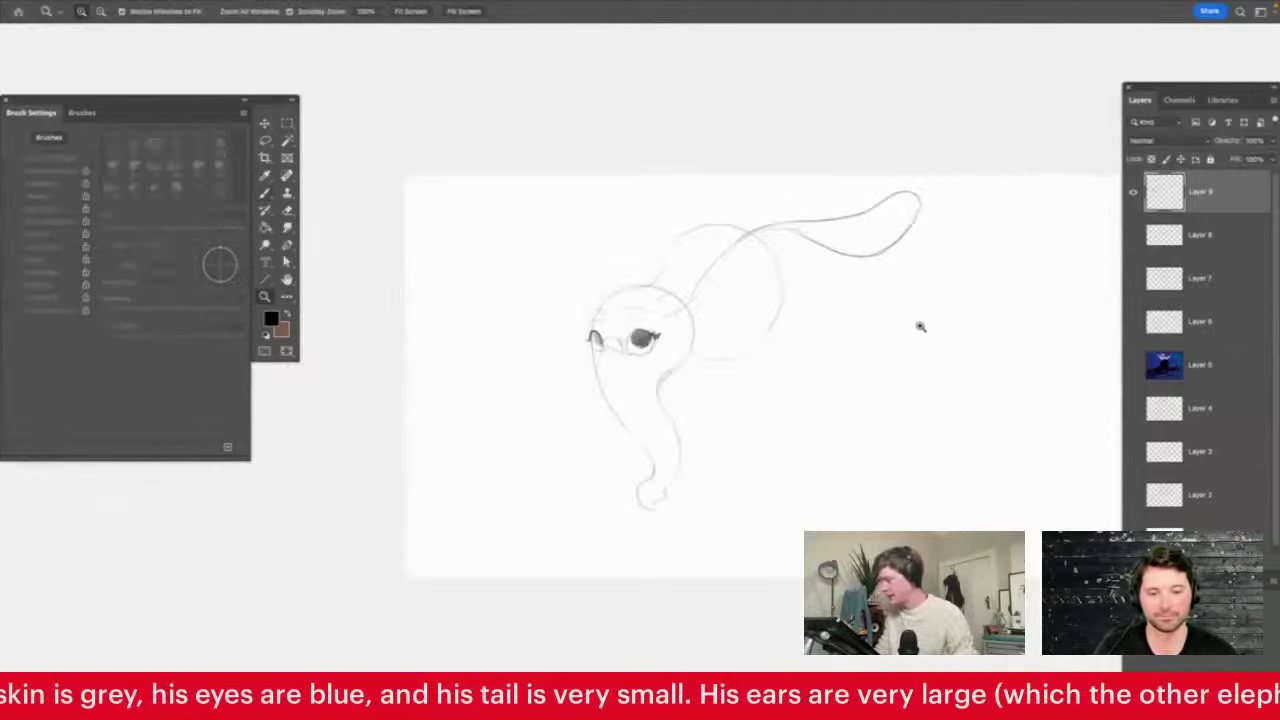
click(843, 278)
key(b)
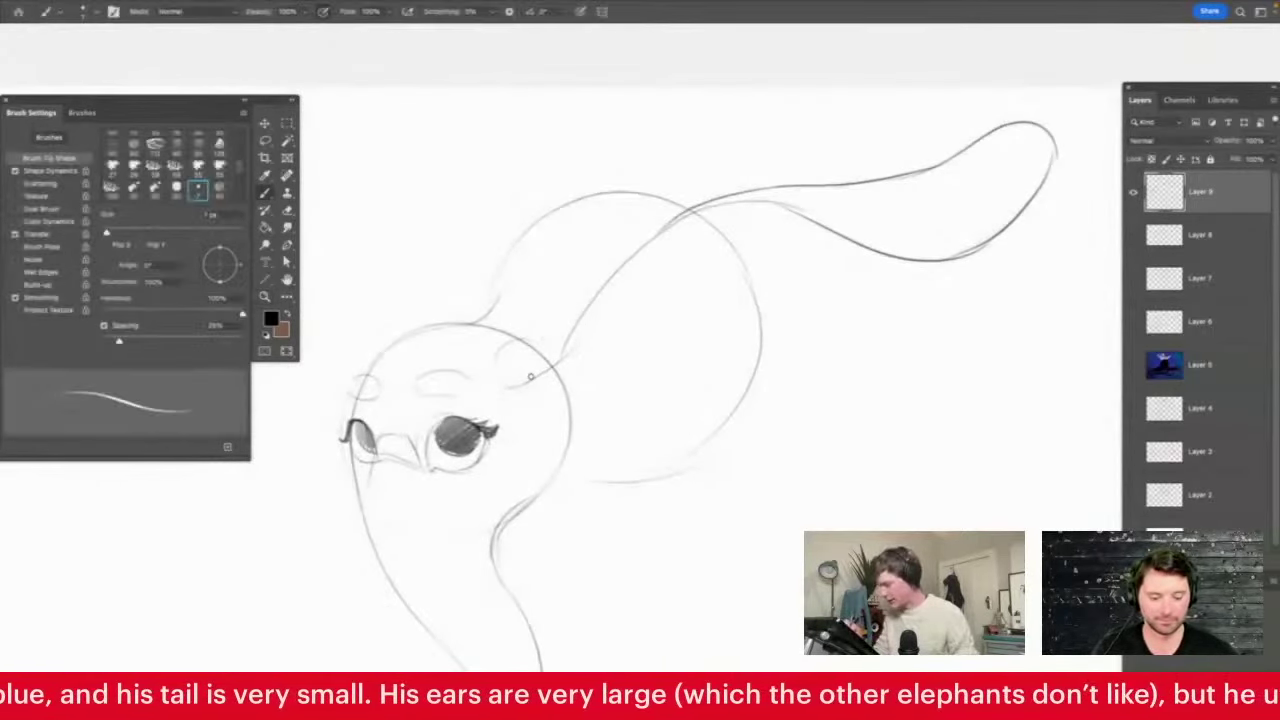
Draw the ear's lower edge from its base to the underside of the rounded end, forming a folded flap
key(z)
key(ctrl+0)
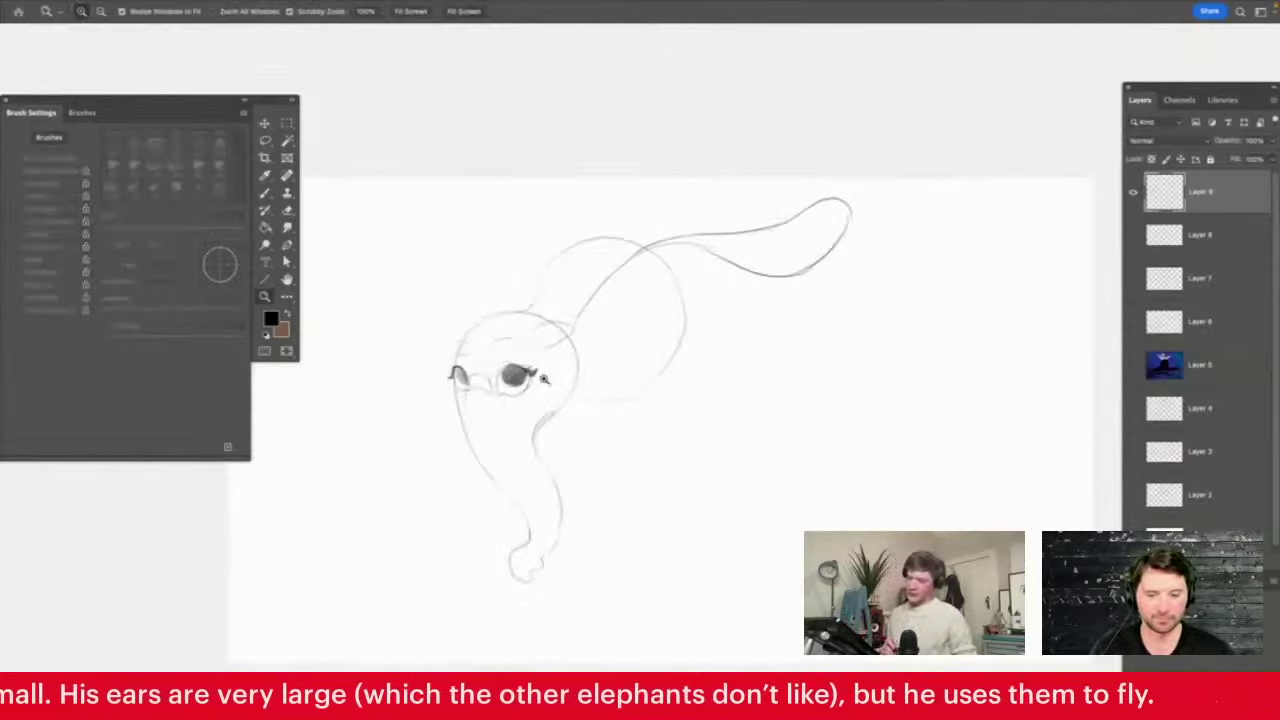
click(708, 424)
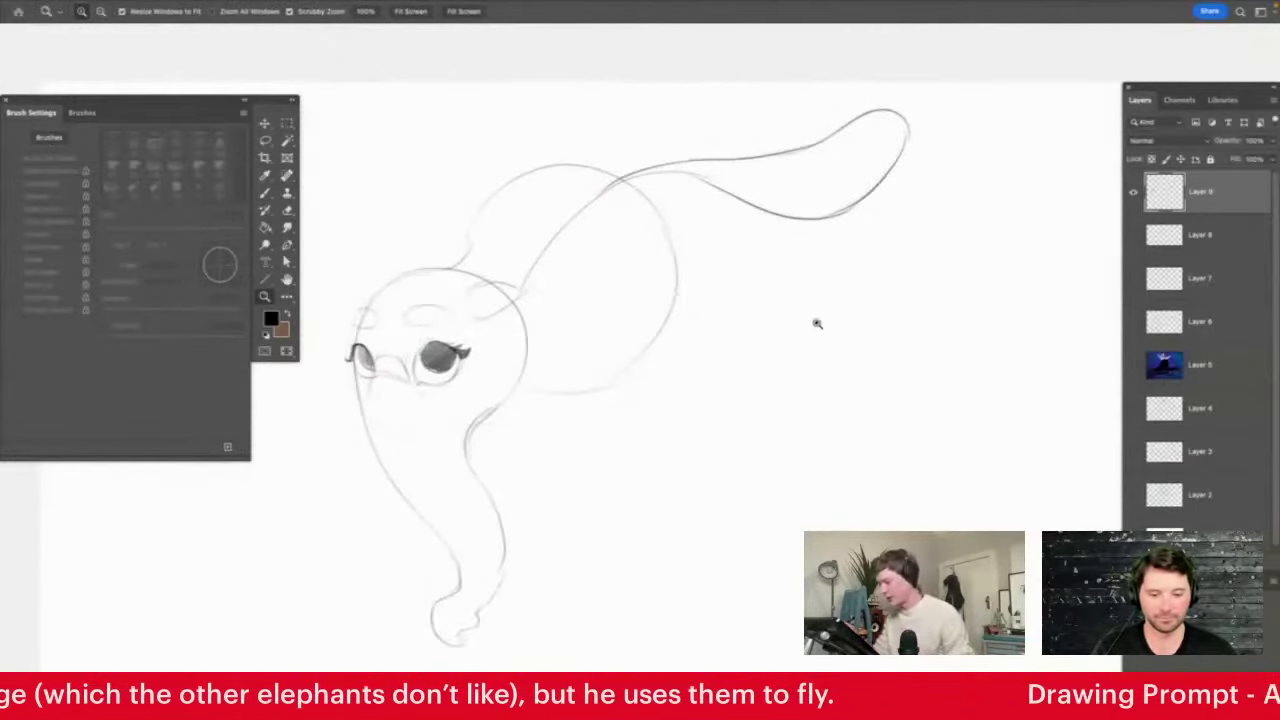
click(660, 201)
drag(651, 302, 662, 282)
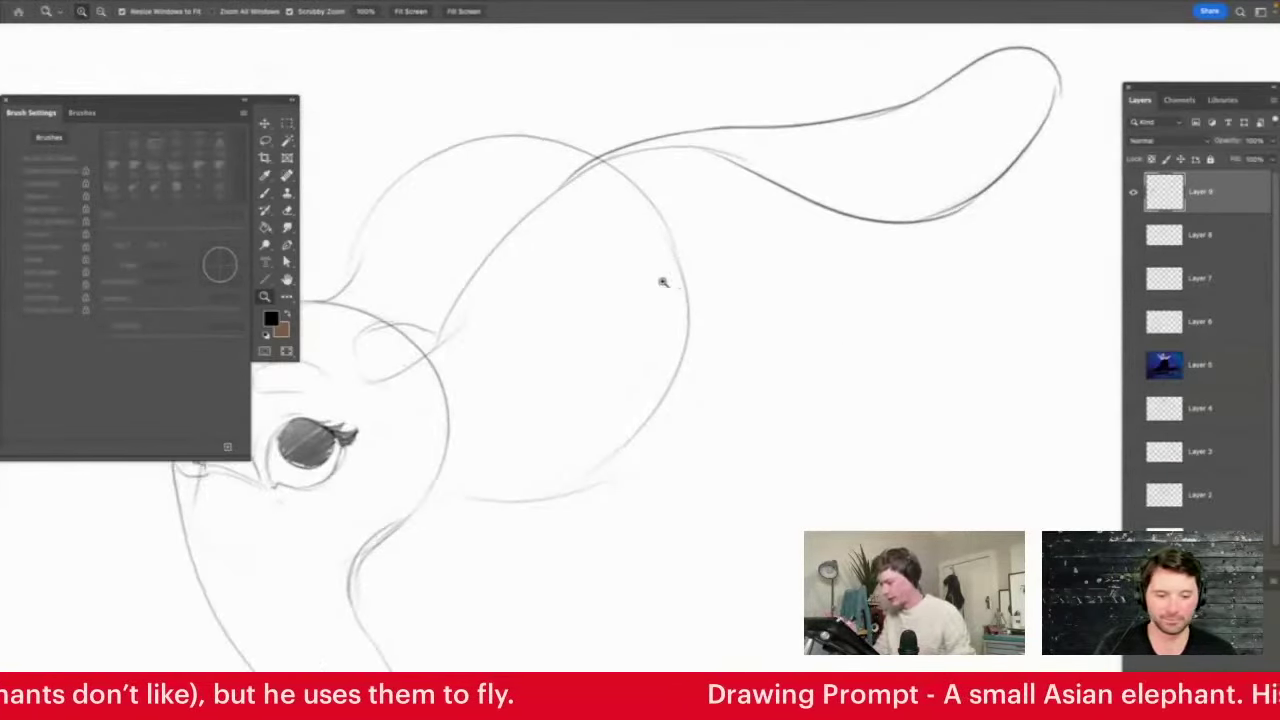
key(b)
mouse_move(445, 338)
mouse_down()
mouse_move(729, 263)
mouse_move(845, 216)
mouse_up()
Sketch a plain freehand square in the empty area below the elephant's ear
key(z)
drag(671, 271, 638, 327)
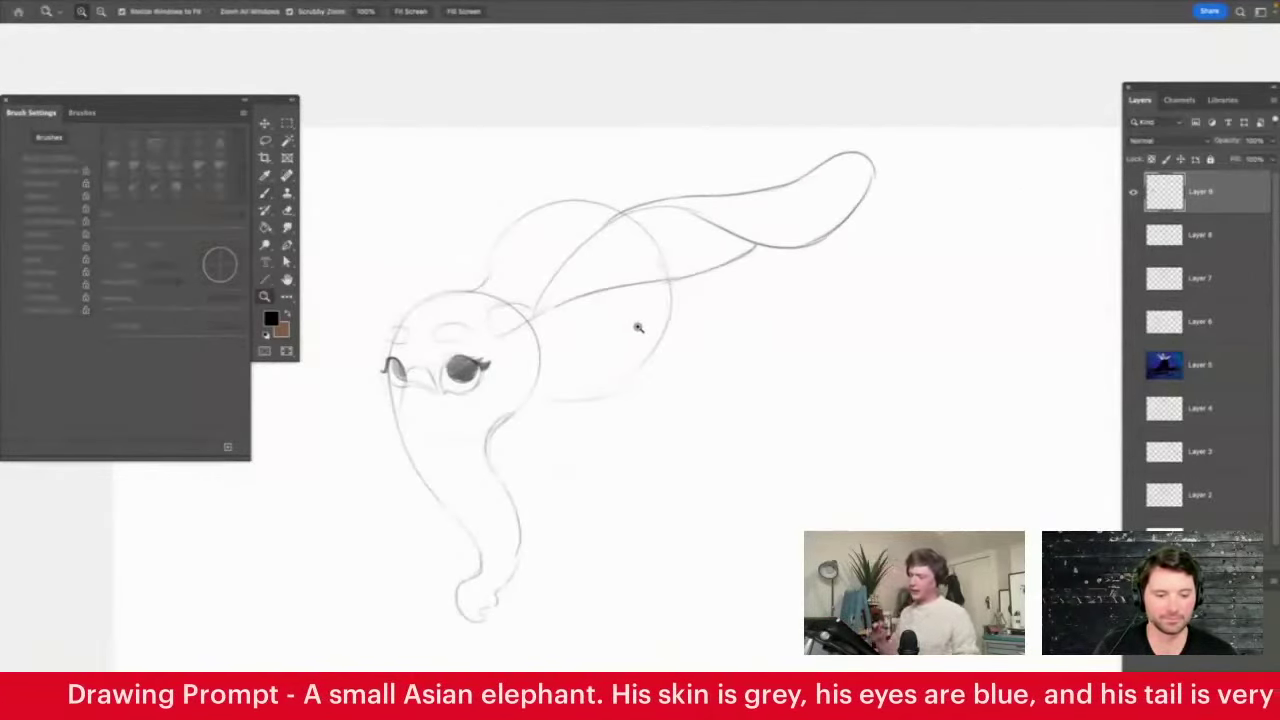
drag(730, 348, 736, 367)
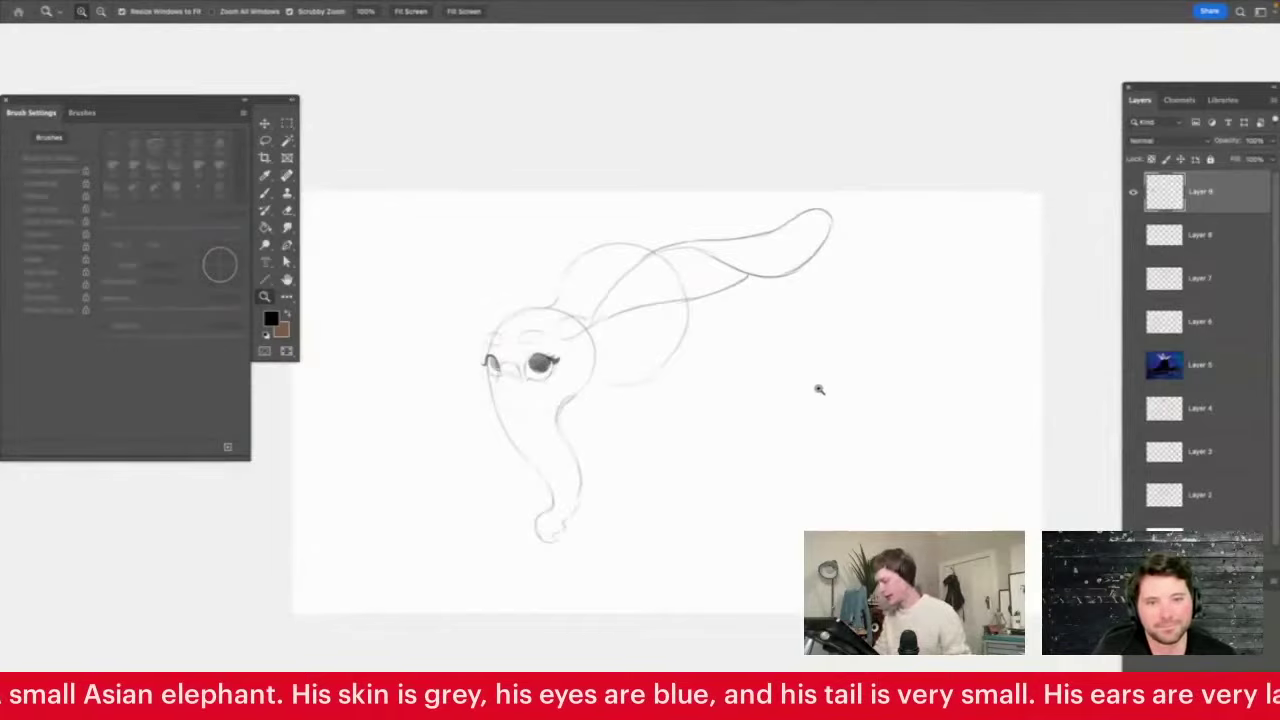
drag(820, 389, 846, 374)
key(b)
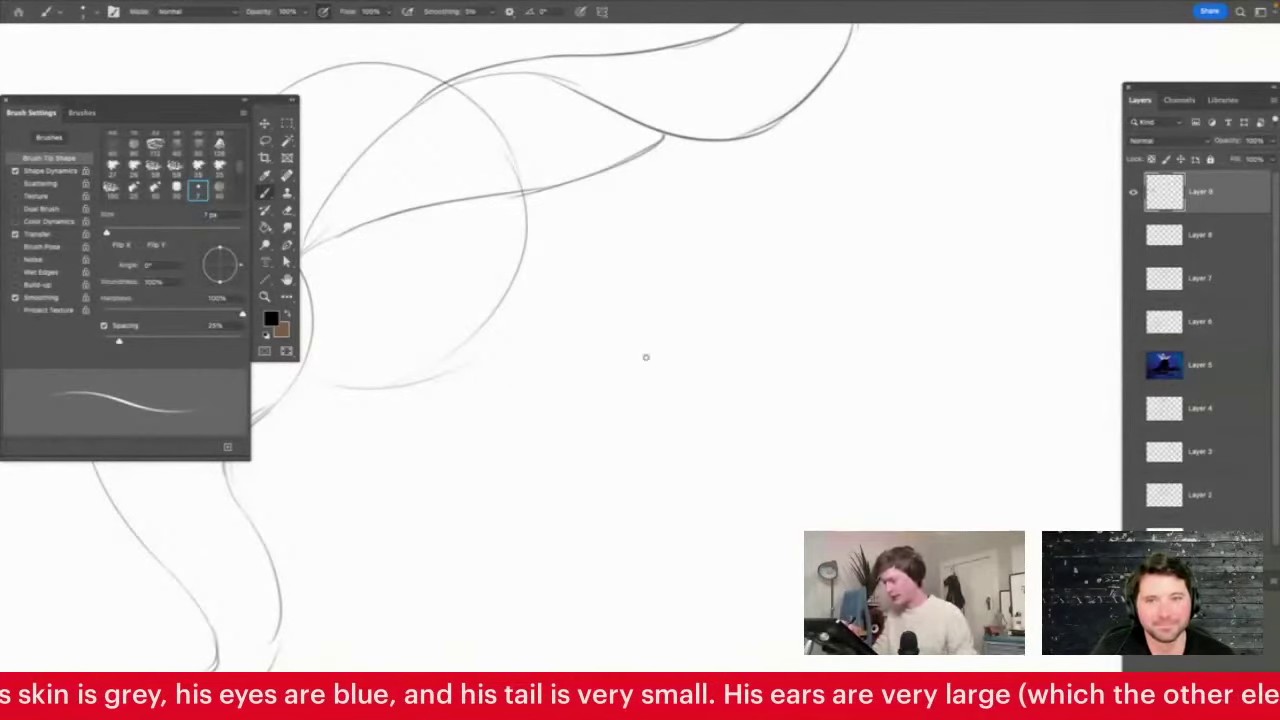
mouse_move(728, 312)
mouse_down()
mouse_move(835, 320)
mouse_move(830, 400)
mouse_move(790, 522)
mouse_move(638, 400)
mouse_move(698, 313)
mouse_up()
drag(662, 368, 626, 376)
Sketch a rectangular sheet beside the square, bending over into a curl at its far end
drag(877, 323, 908, 358)
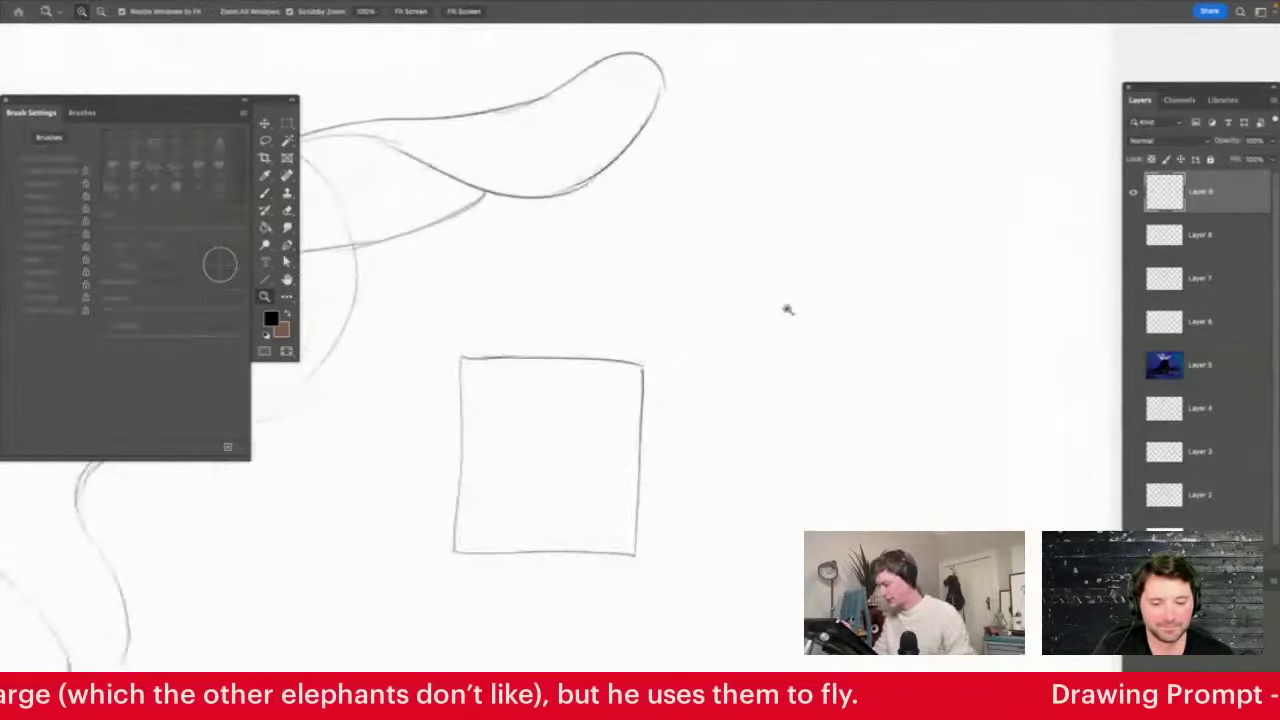
key(b)
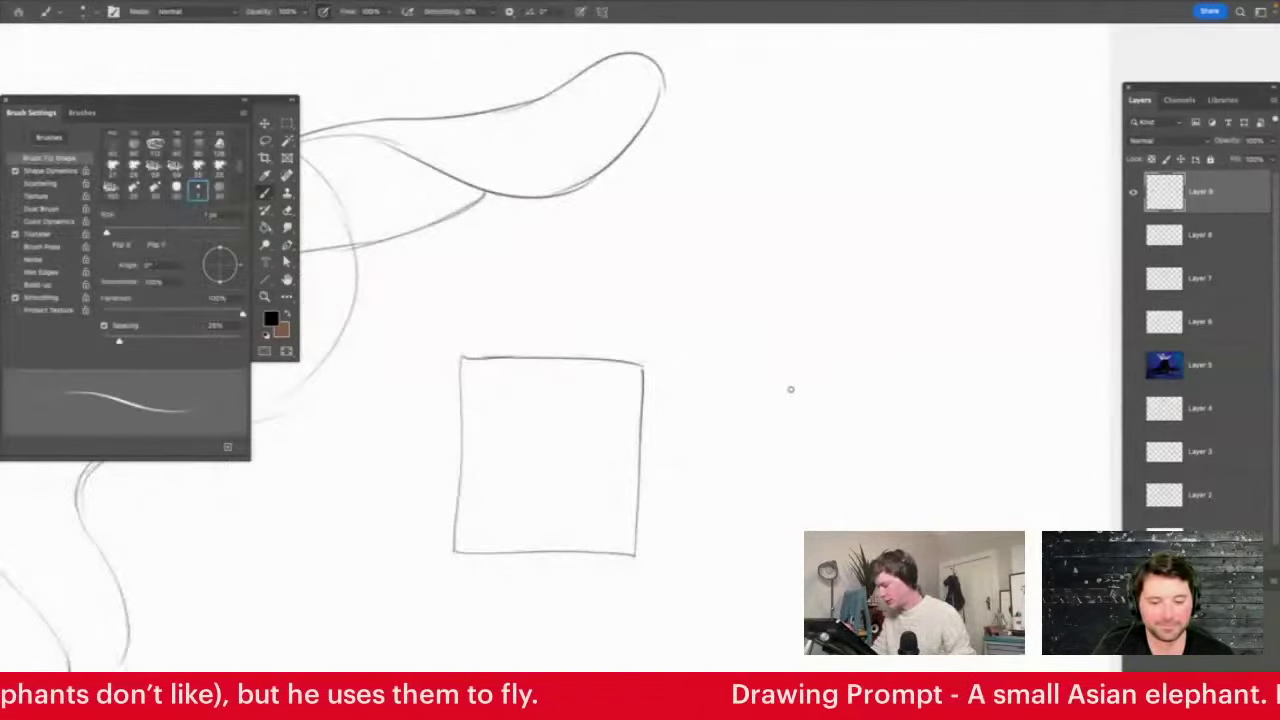
mouse_move(790, 400)
mouse_down()
mouse_move(853, 326)
mouse_move(874, 271)
mouse_move(728, 290)
mouse_up()
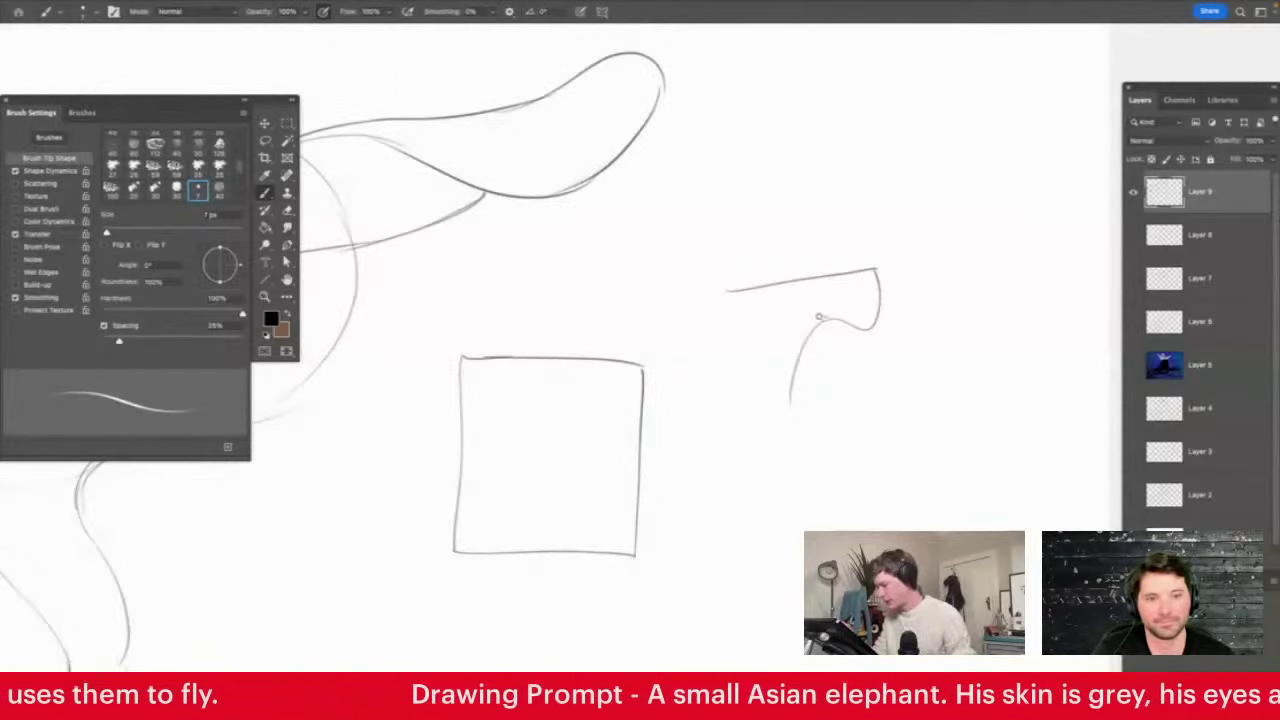
mouse_move(818, 316)
mouse_down()
mouse_move(696, 338)
mouse_move(679, 362)
mouse_move(796, 400)
mouse_up()
drag(728, 292, 737, 328)
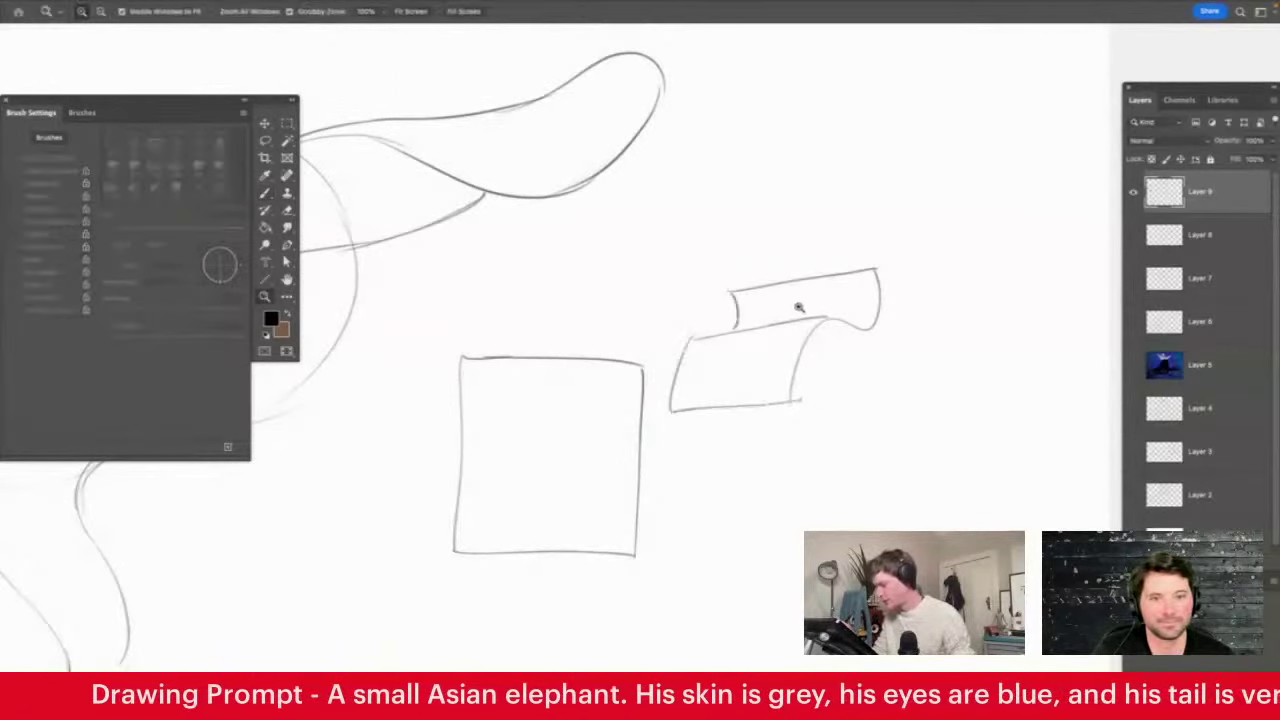
Sketch a second sheet below the first one, dipping into a deep fold with a small curled-over end
scroll(849, 329, down, 3)
scroll(808, 286, up, 5)
scroll(769, 320, down, 3)
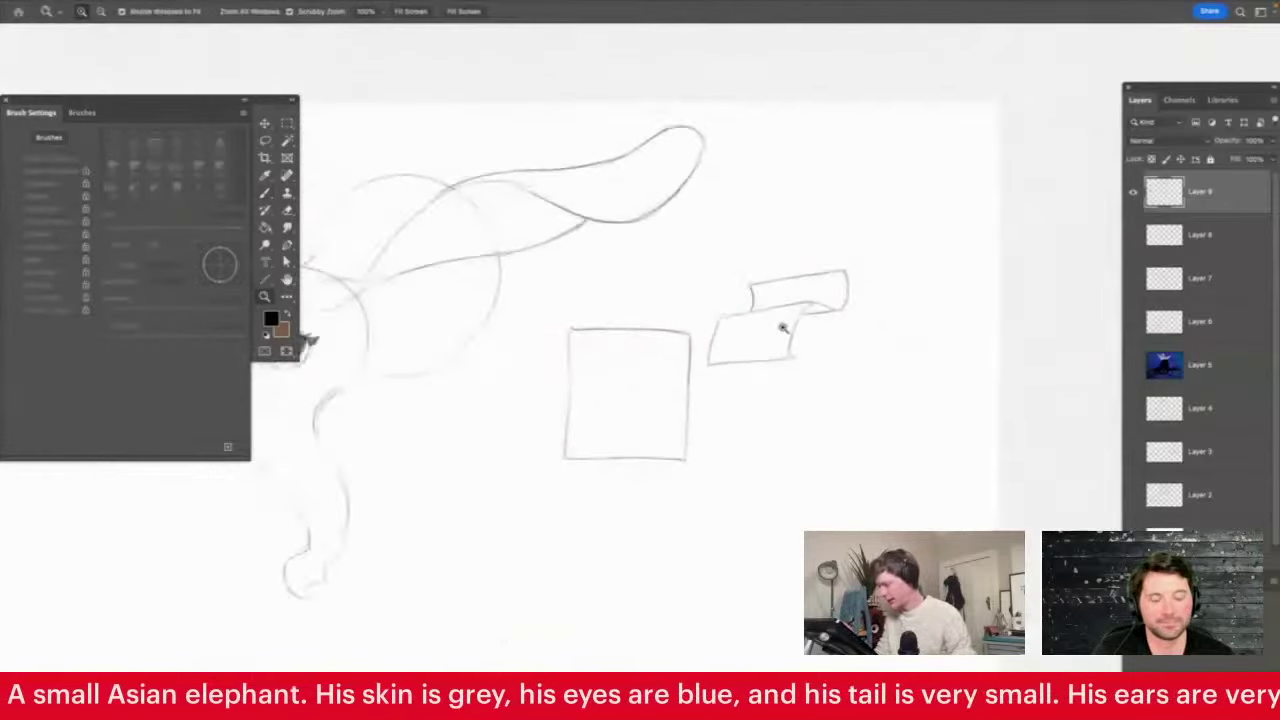
scroll(786, 329, up, 2)
drag(740, 332, 941, 388)
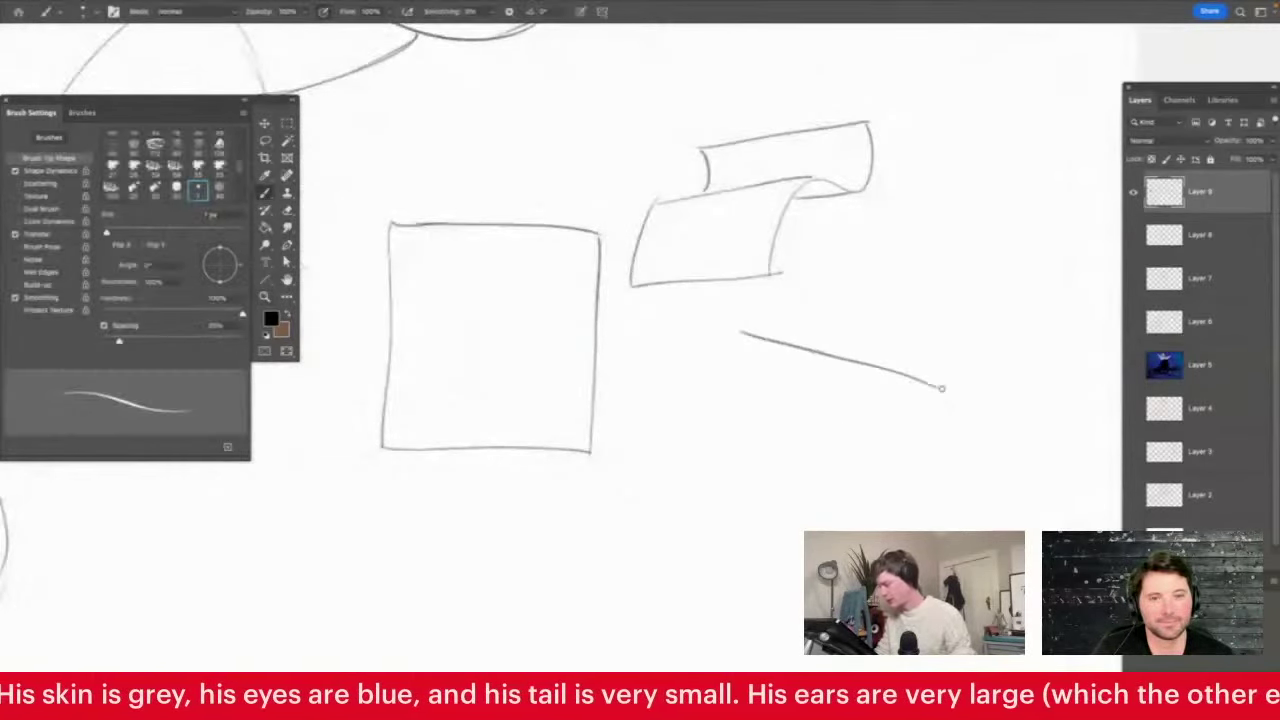
mouse_move(741, 331)
mouse_down()
mouse_move(725, 464)
mouse_move(654, 388)
mouse_move(642, 408)
mouse_move(656, 384)
mouse_move(737, 394)
mouse_up()
mouse_move(710, 478)
mouse_down()
mouse_move(766, 466)
mouse_move(930, 383)
mouse_up()
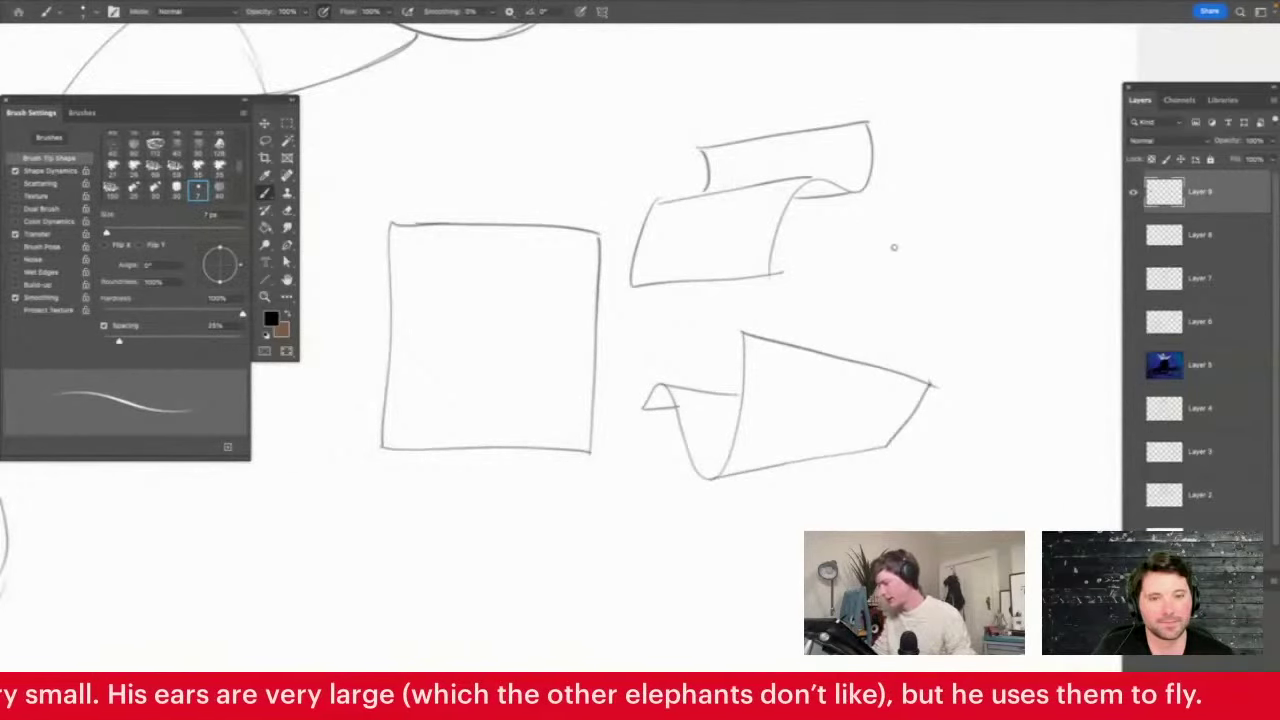
Sketch two flat sheets in perspective as parallelograms, one beside and one below the folded sheets
mouse_move(821, 302)
mouse_down()
mouse_move(975, 295)
mouse_move(901, 240)
mouse_move(1000, 229)
mouse_move(995, 290)
mouse_up()
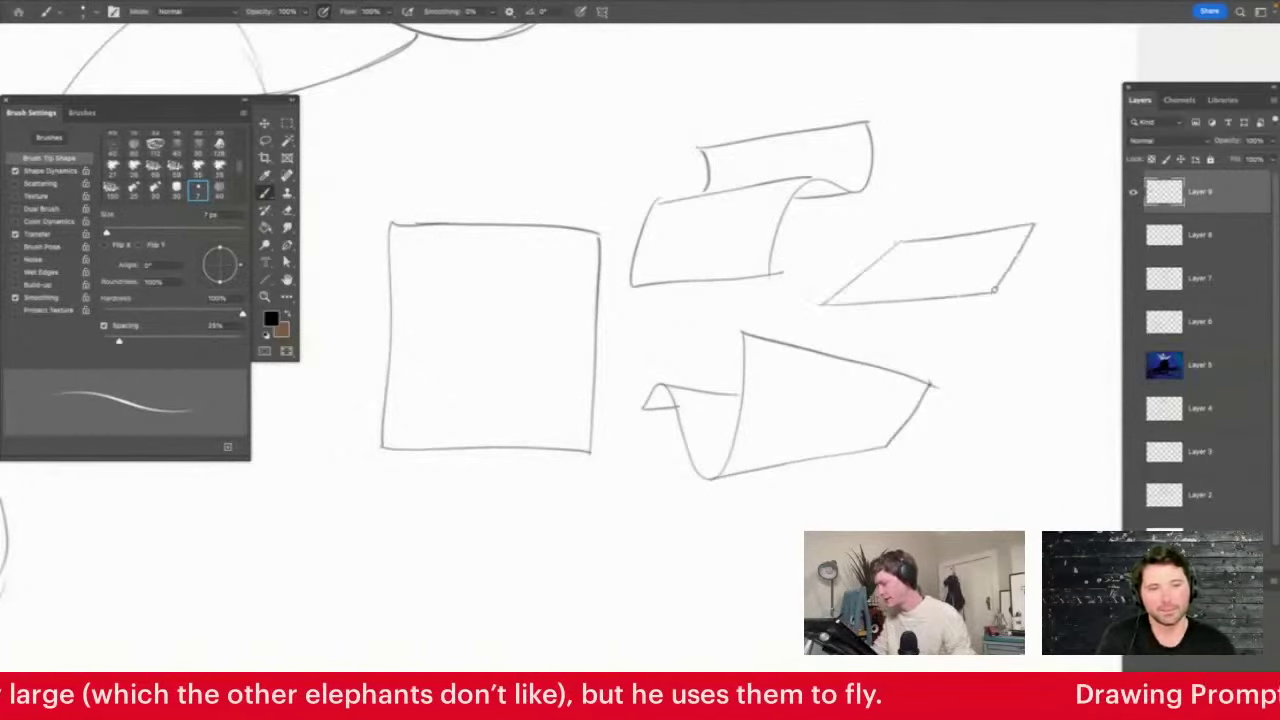
drag(928, 315, 883, 370)
drag(816, 445, 866, 437)
drag(753, 363, 897, 371)
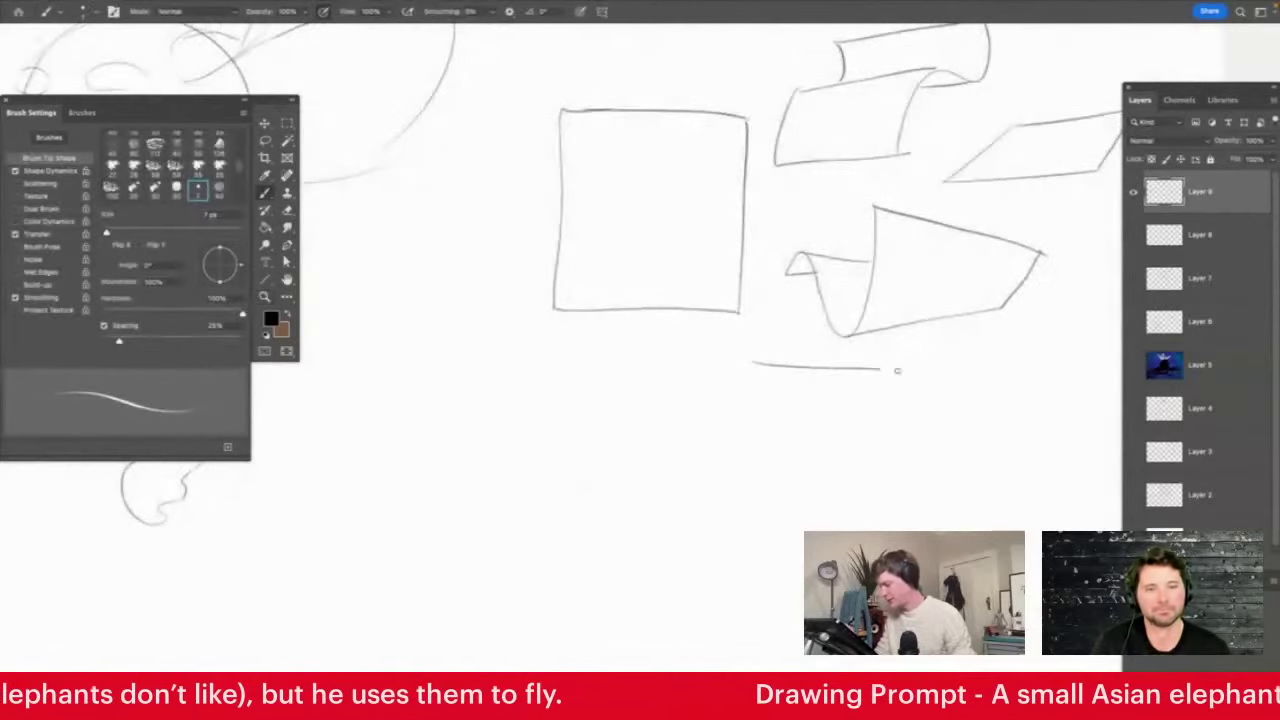
drag(755, 364, 649, 438)
drag(650, 441, 896, 443)
Sketch a cup-shaped flower between the trunk and the square, with front petals and outer petals folding outward
key(z)
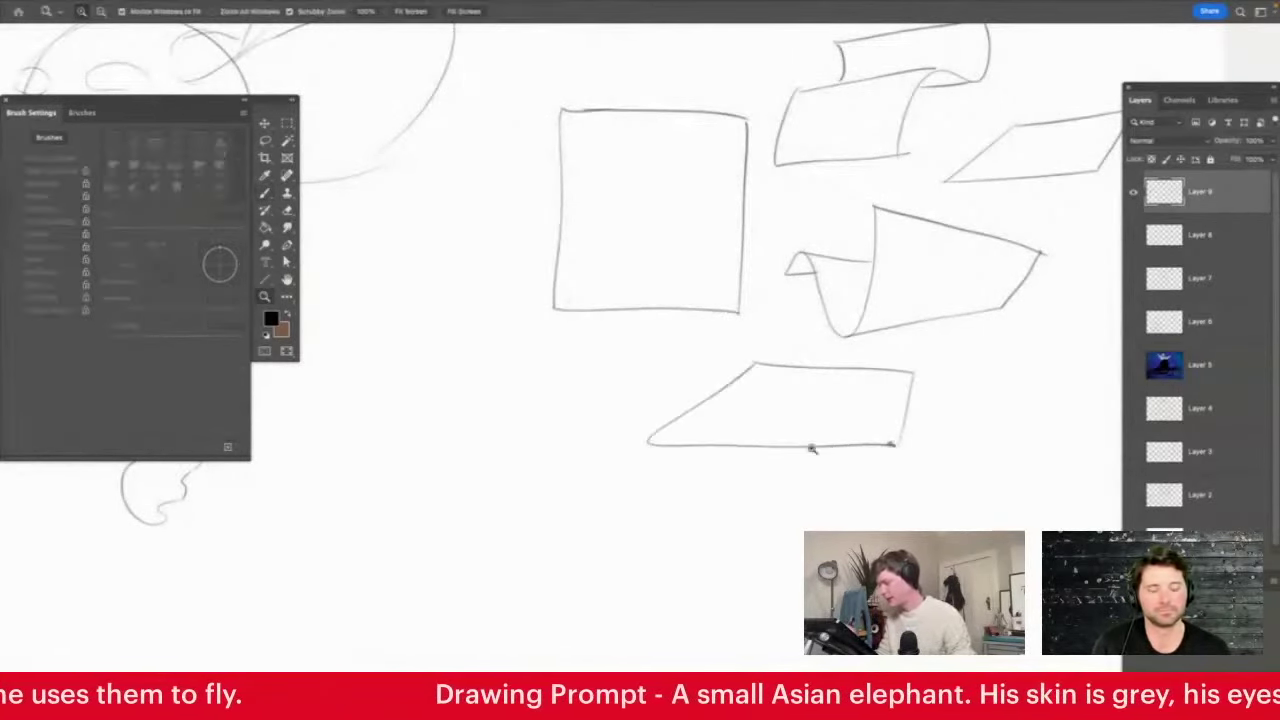
drag(760, 486, 722, 502)
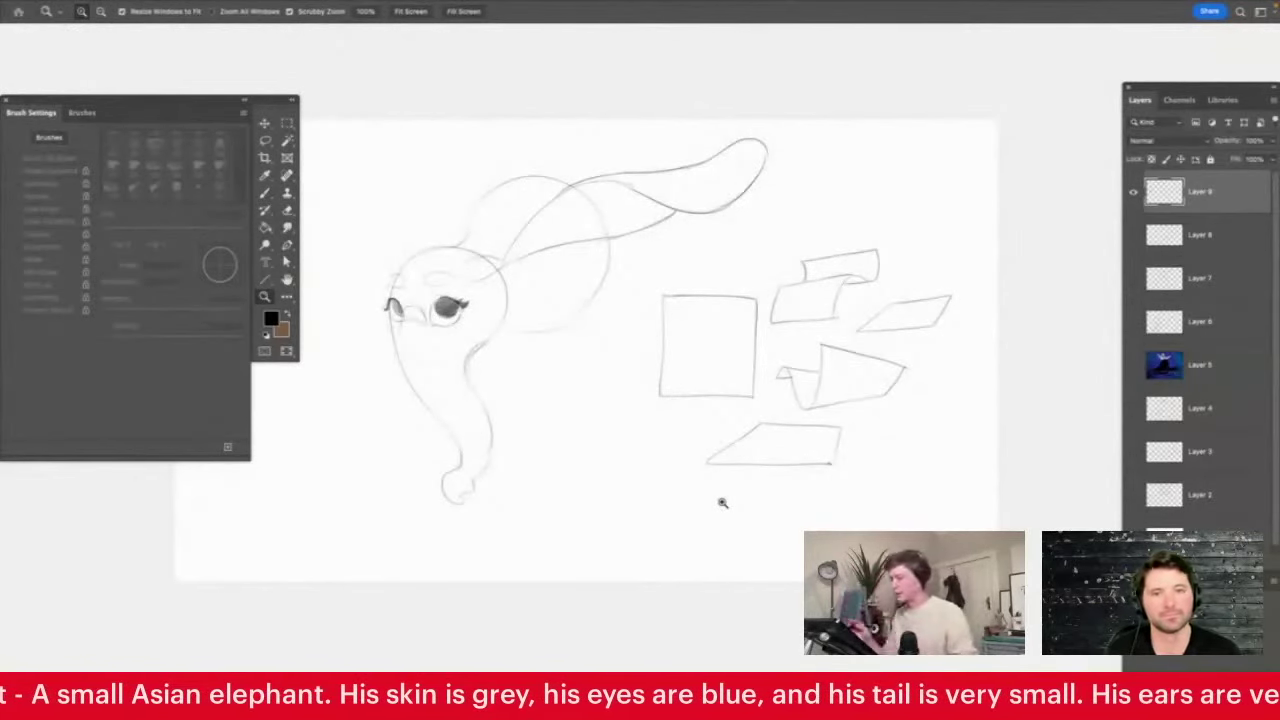
drag(706, 301, 686, 322)
drag(622, 395, 691, 430)
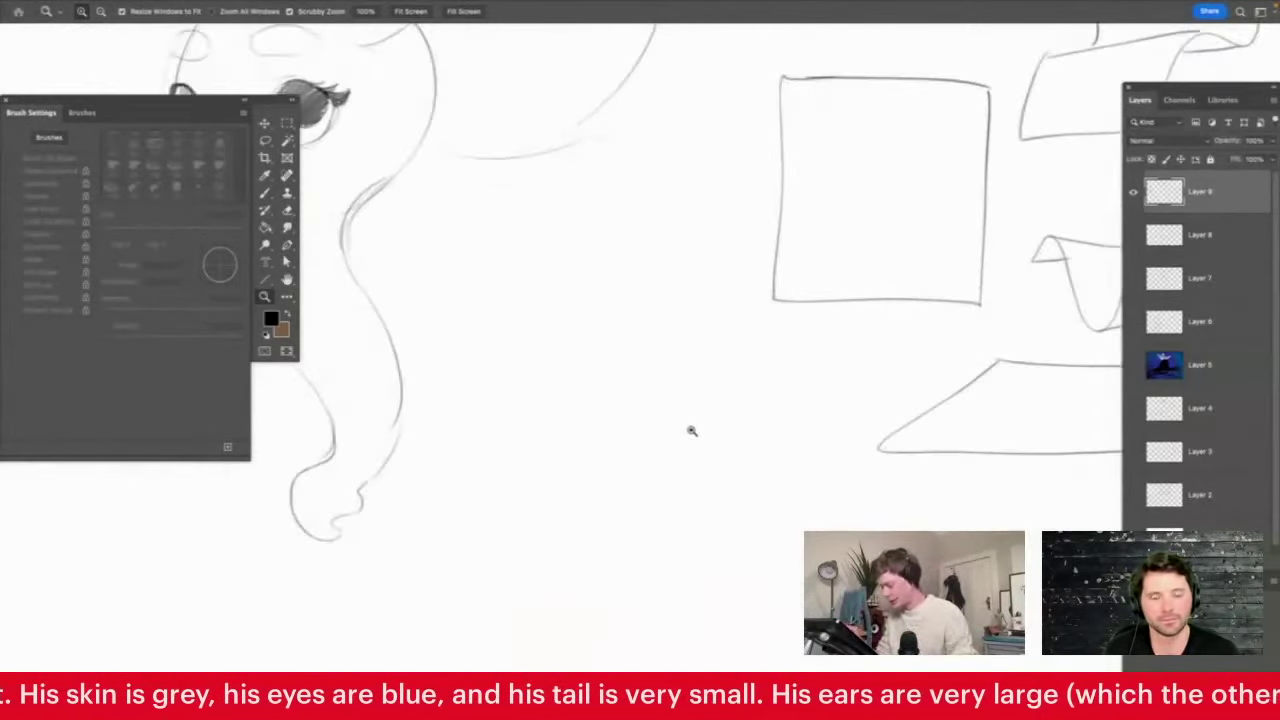
key(b)
drag(622, 481, 562, 398)
key(z)
mouse_move(621, 395)
mouse_down()
mouse_move(646, 414)
mouse_move(480, 354)
mouse_move(502, 422)
mouse_move(647, 442)
mouse_up()
key(b)
mouse_move(522, 426)
mouse_down()
mouse_move(636, 509)
mouse_move(650, 451)
mouse_move(750, 402)
mouse_up()
mouse_move(649, 461)
mouse_down()
mouse_move(781, 378)
mouse_move(813, 406)
mouse_move(655, 453)
mouse_up()
mouse_move(626, 522)
mouse_down()
mouse_move(728, 445)
mouse_move(735, 415)
mouse_up()
Add overlapping rounded petals behind the front petals of the flower
mouse_move(527, 388)
mouse_down()
mouse_move(614, 380)
mouse_move(686, 412)
mouse_up()
mouse_move(596, 358)
mouse_down()
mouse_move(632, 369)
mouse_move(575, 349)
mouse_move(708, 366)
mouse_up()
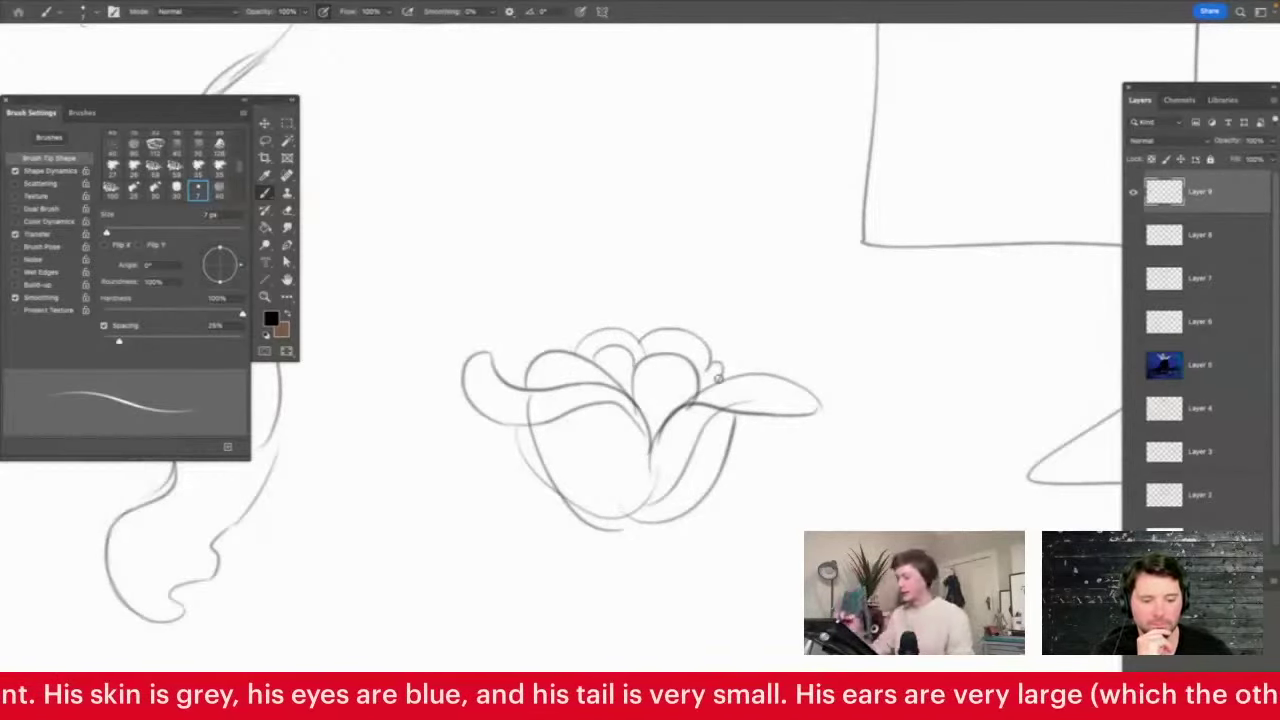
drag(550, 338, 581, 343)
Sketch a horizontal twisted ribbon below the flower, its edges crossing in the middle
key(super+space)
drag(678, 257, 600, 295)
drag(514, 466, 587, 431)
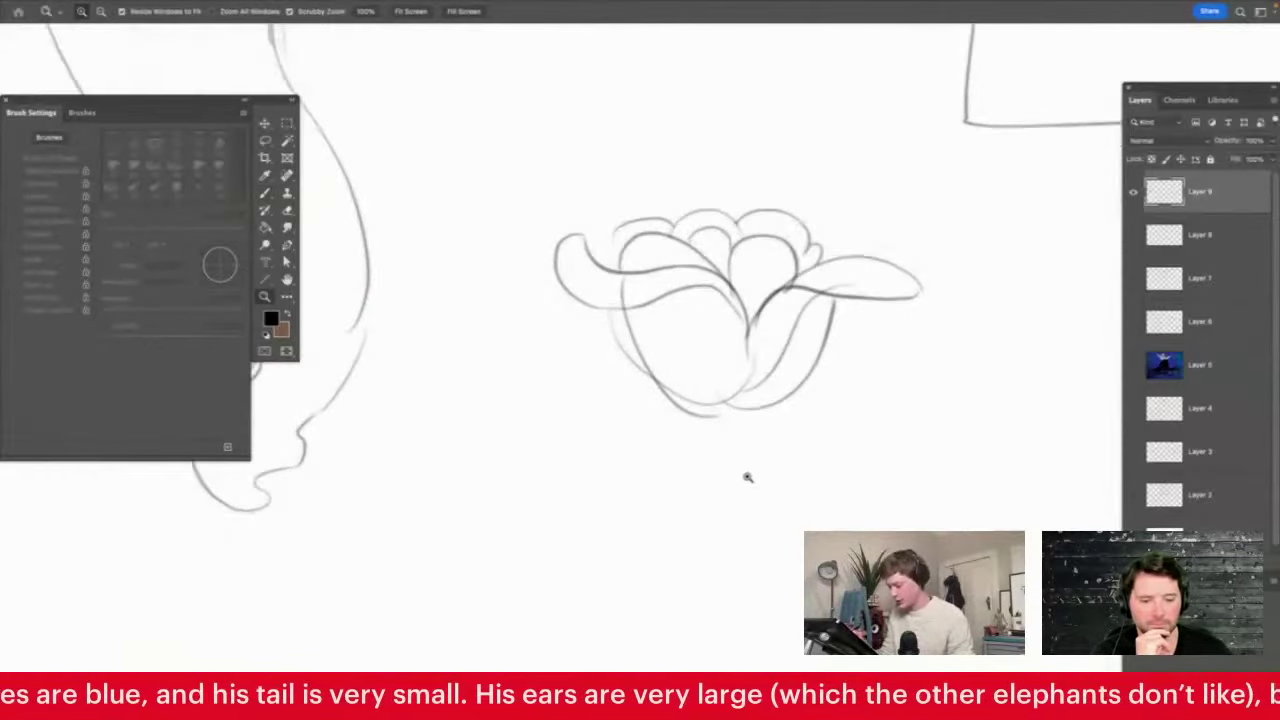
drag(799, 567, 565, 575)
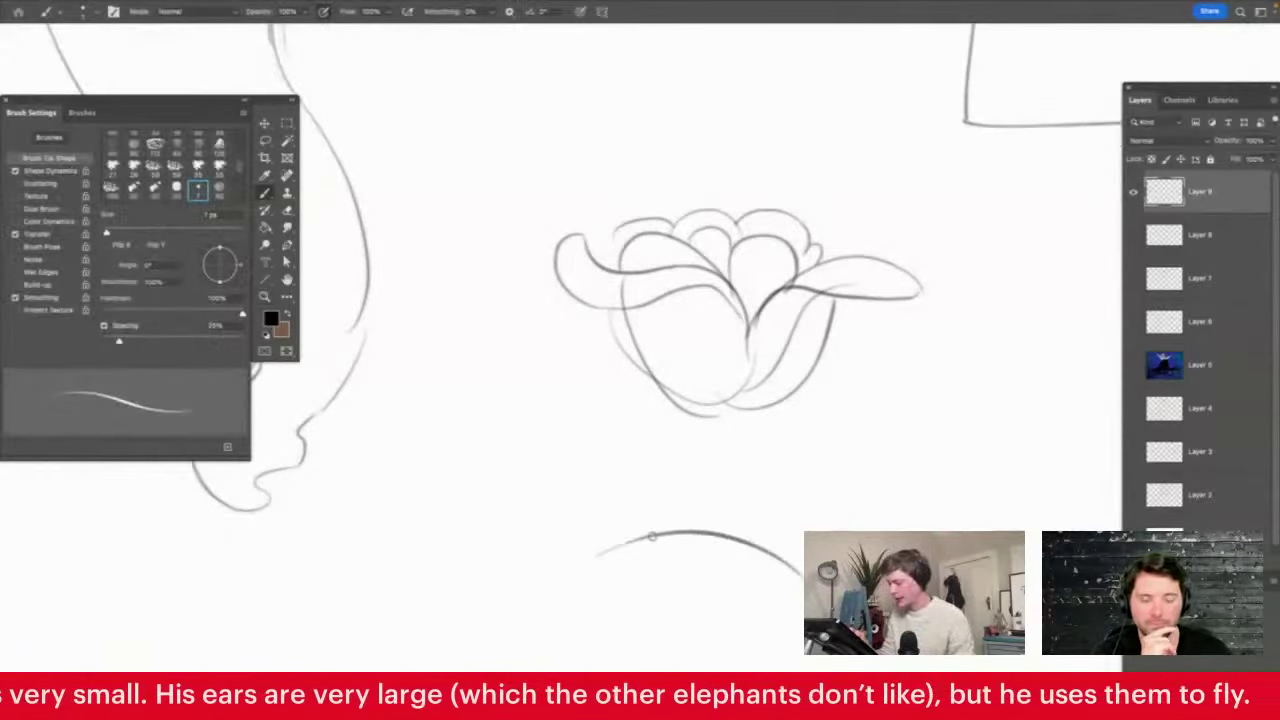
mouse_move(652, 537)
mouse_down()
mouse_move(518, 590)
mouse_move(423, 536)
mouse_move(600, 545)
mouse_up()
drag(520, 586, 800, 578)
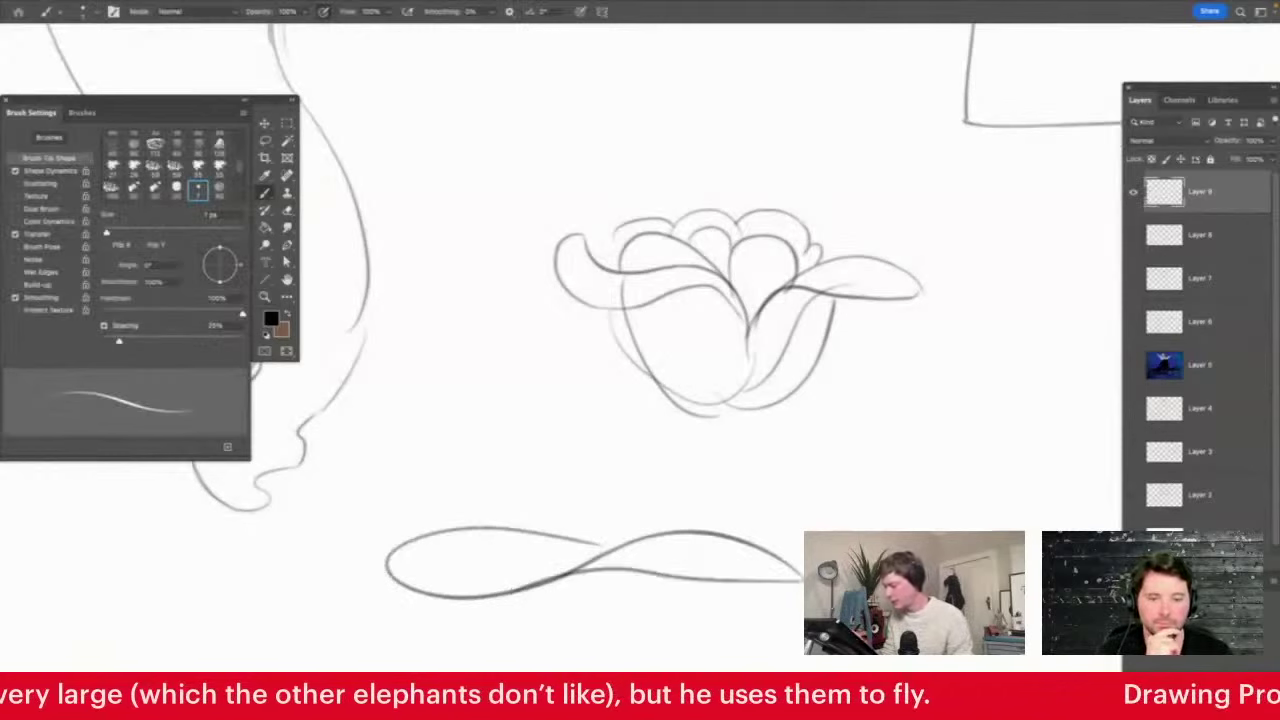
Sketch a tuft of pointed grass blades beside the flower and one long twisted blade above it
key(z)
drag(745, 458, 702, 475)
drag(927, 437, 978, 460)
key(b)
mouse_move(721, 570)
mouse_down()
mouse_move(708, 432)
mouse_move(740, 356)
mouse_move(780, 520)
mouse_move(817, 528)
mouse_move(893, 428)
mouse_move(924, 526)
mouse_move(667, 549)
mouse_up()
key(z)
mouse_move(752, 430)
mouse_down()
mouse_move(949, 289)
mouse_move(875, 289)
mouse_move(873, 307)
mouse_move(734, 406)
mouse_move(714, 444)
mouse_up()
click(946, 286)
key(b)
key(z)
click(812, 366)
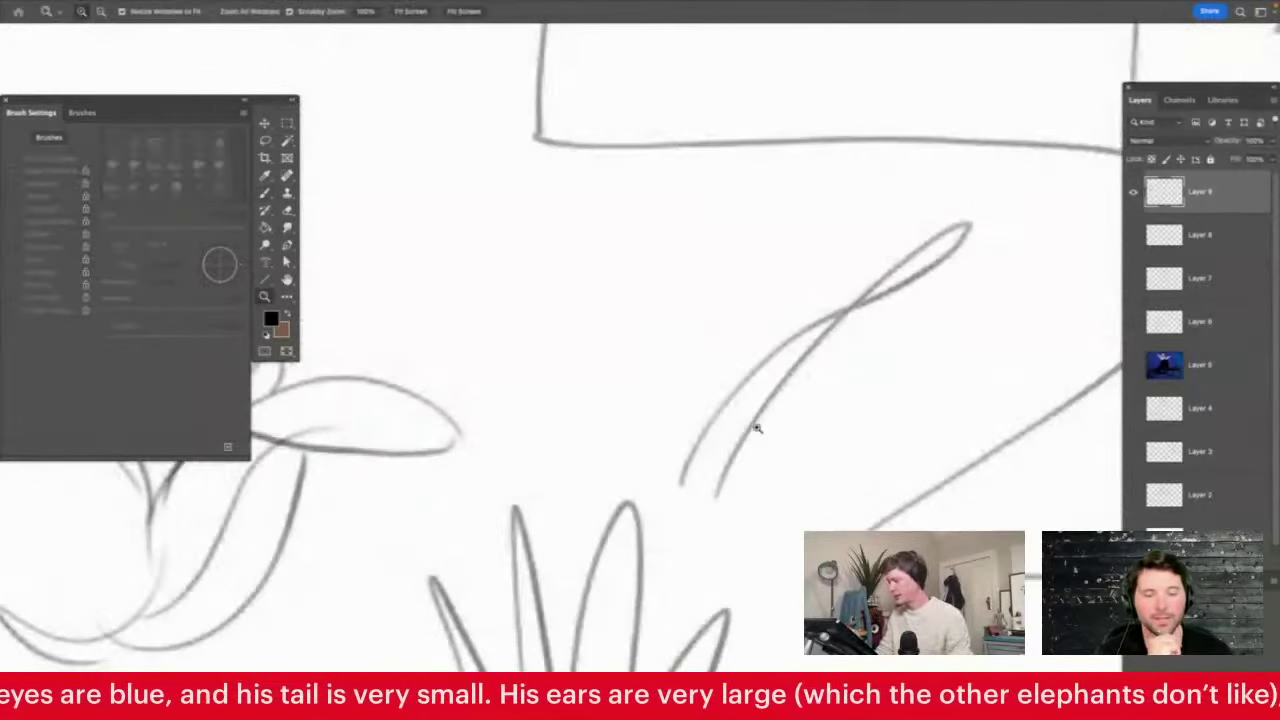
Surround the base of the twisted blade with short grass blades on both sides
key(b)
mouse_move(734, 455)
mouse_down()
mouse_move(797, 391)
mouse_move(804, 438)
mouse_move(805, 475)
mouse_up()
drag(691, 466, 617, 457)
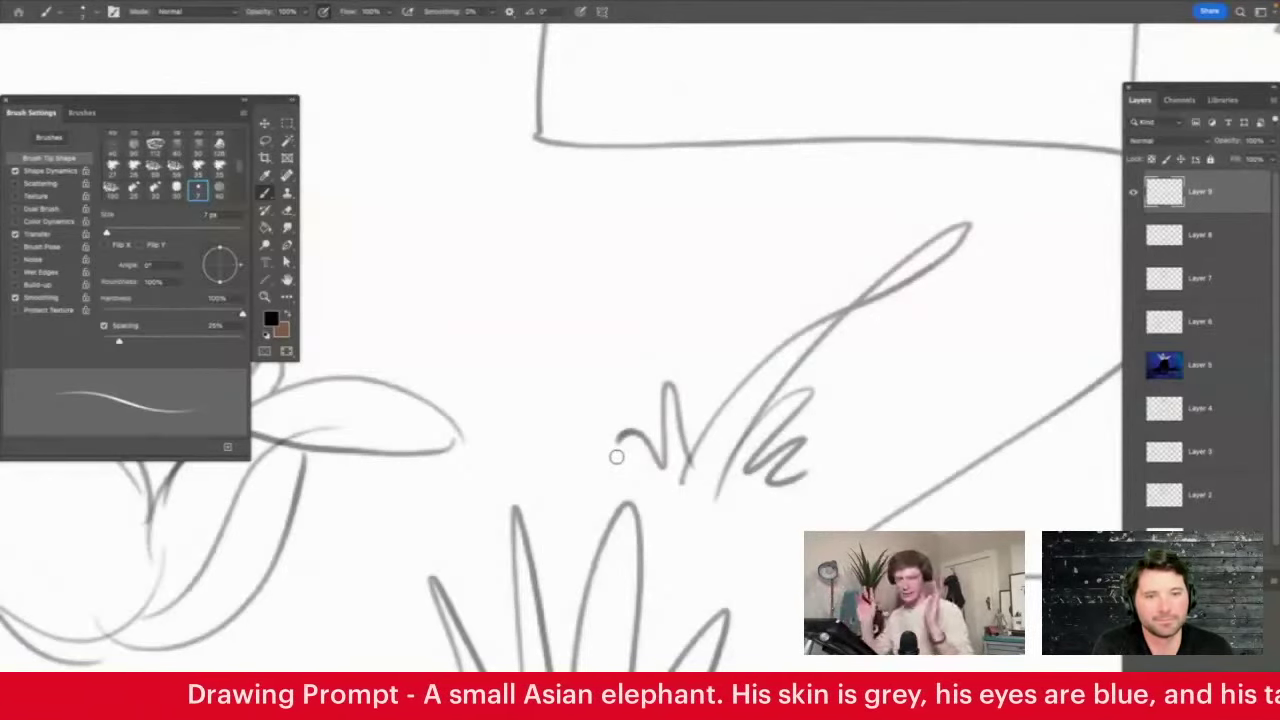
Clean up the base of the elephant's near ear and darken its lower edge where it joins the head
key(z)
drag(843, 423, 723, 483)
drag(921, 362, 957, 376)
drag(760, 496, 768, 497)
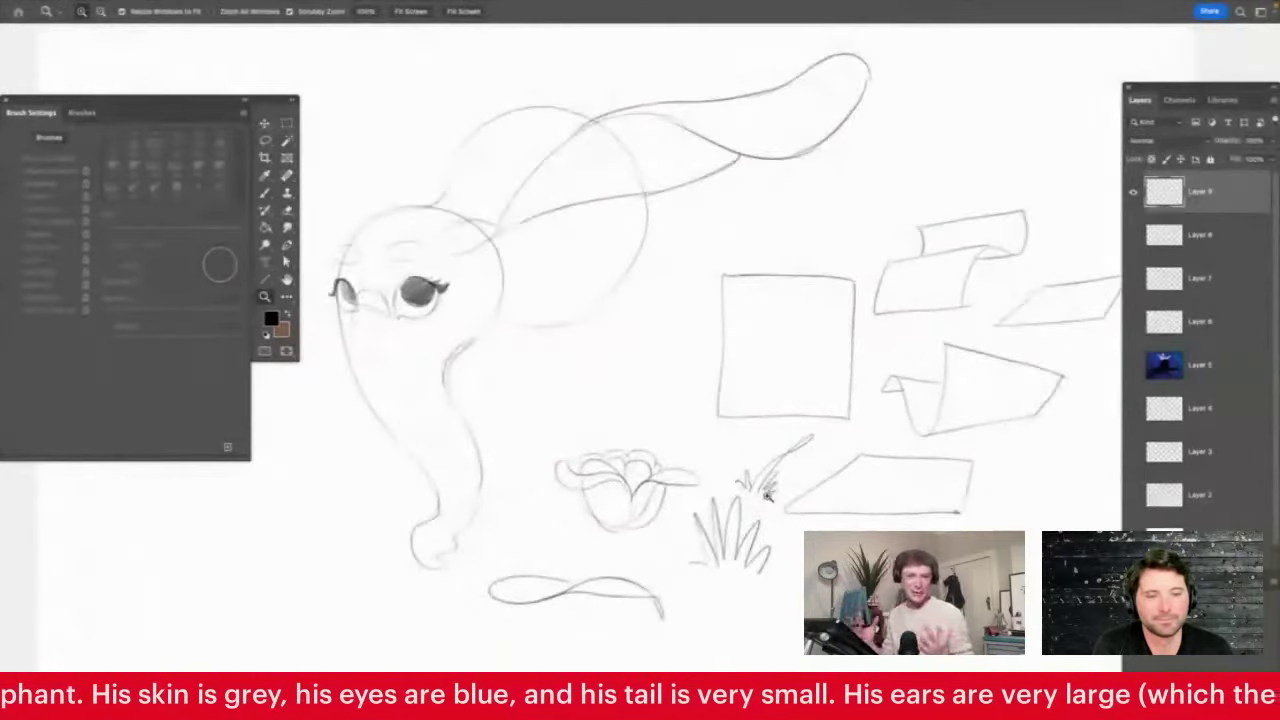
drag(815, 428, 789, 443)
mouse_move(642, 207)
mouse_down()
mouse_move(698, 240)
mouse_move(776, 337)
mouse_up()
key(e)
key(z)
alt+click(957, 263)
click(1023, 234)
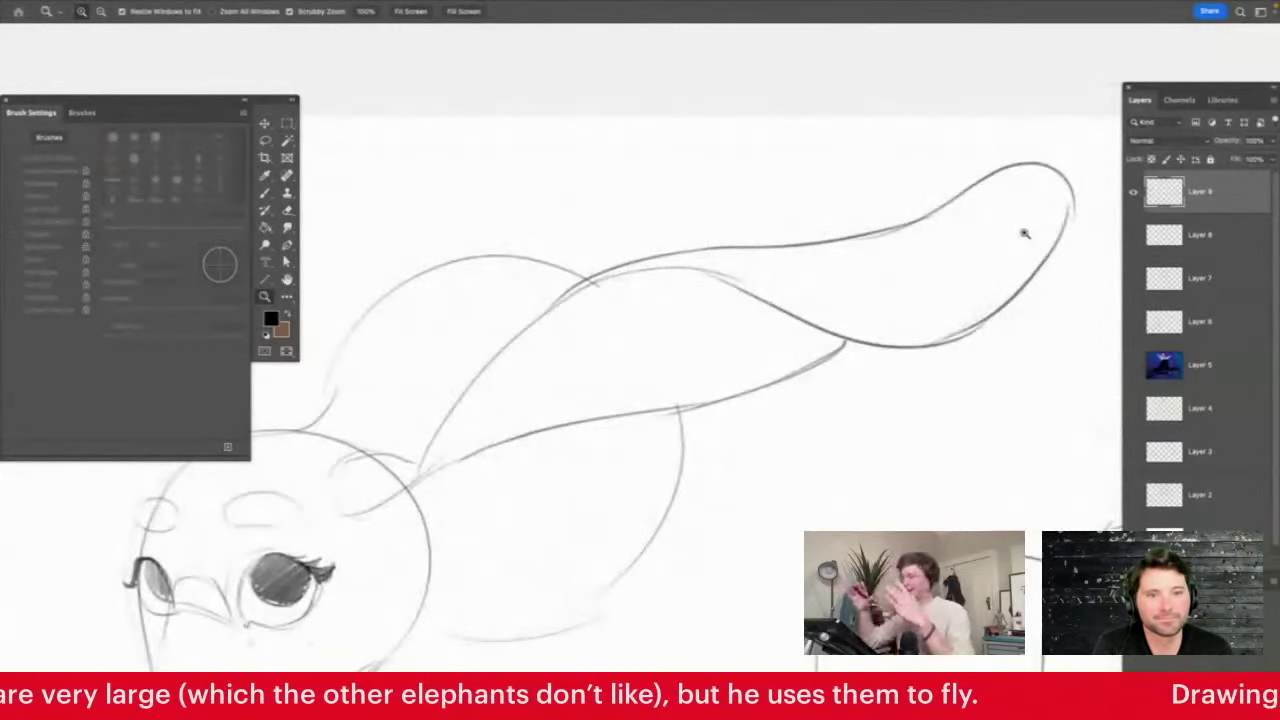
alt+click(573, 356)
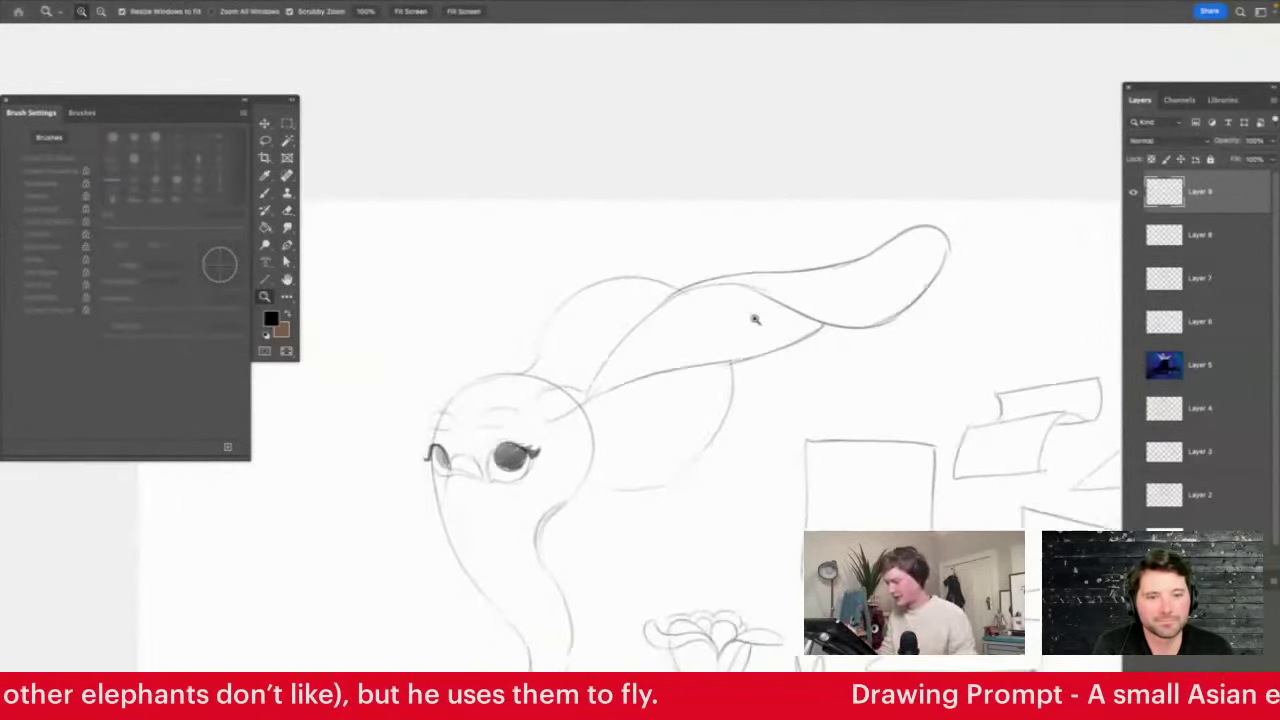
click(591, 417)
key(b)
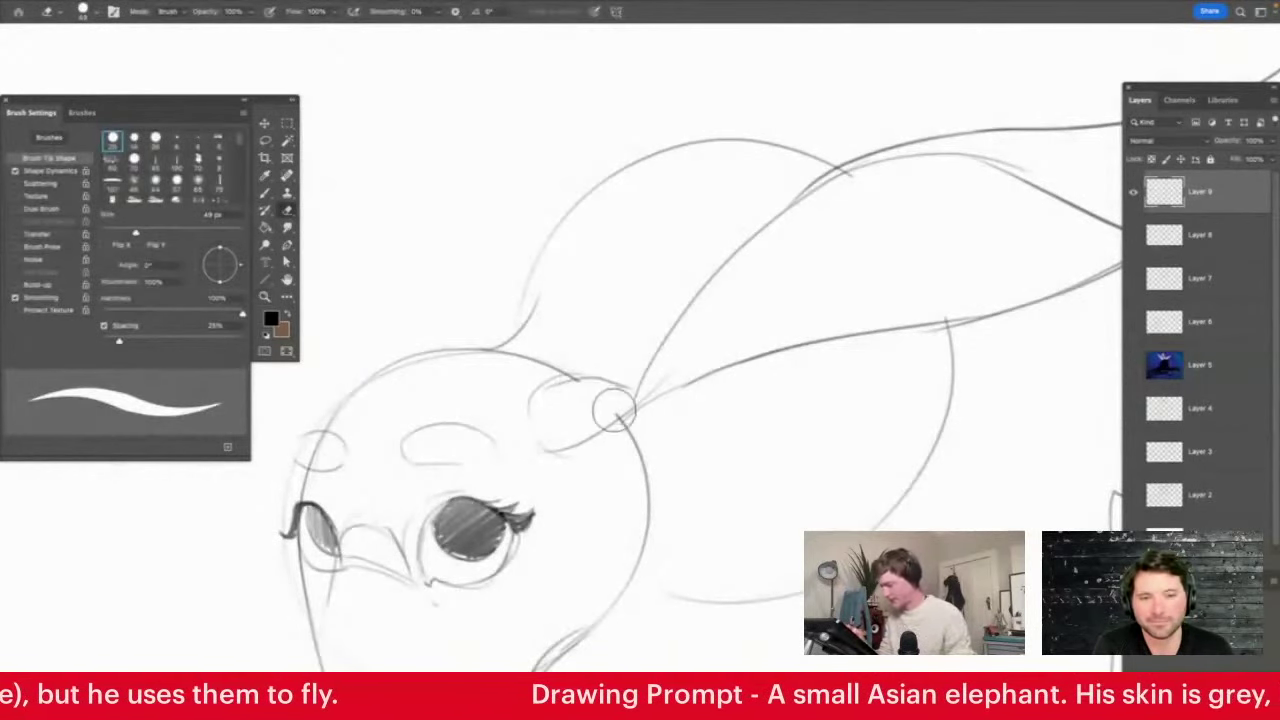
key(b)
drag(582, 437, 744, 360)
Draw the elephant's far ear as a large rounded outline extending up and outward from the other side of the head
key(z)
alt+click(750, 391)
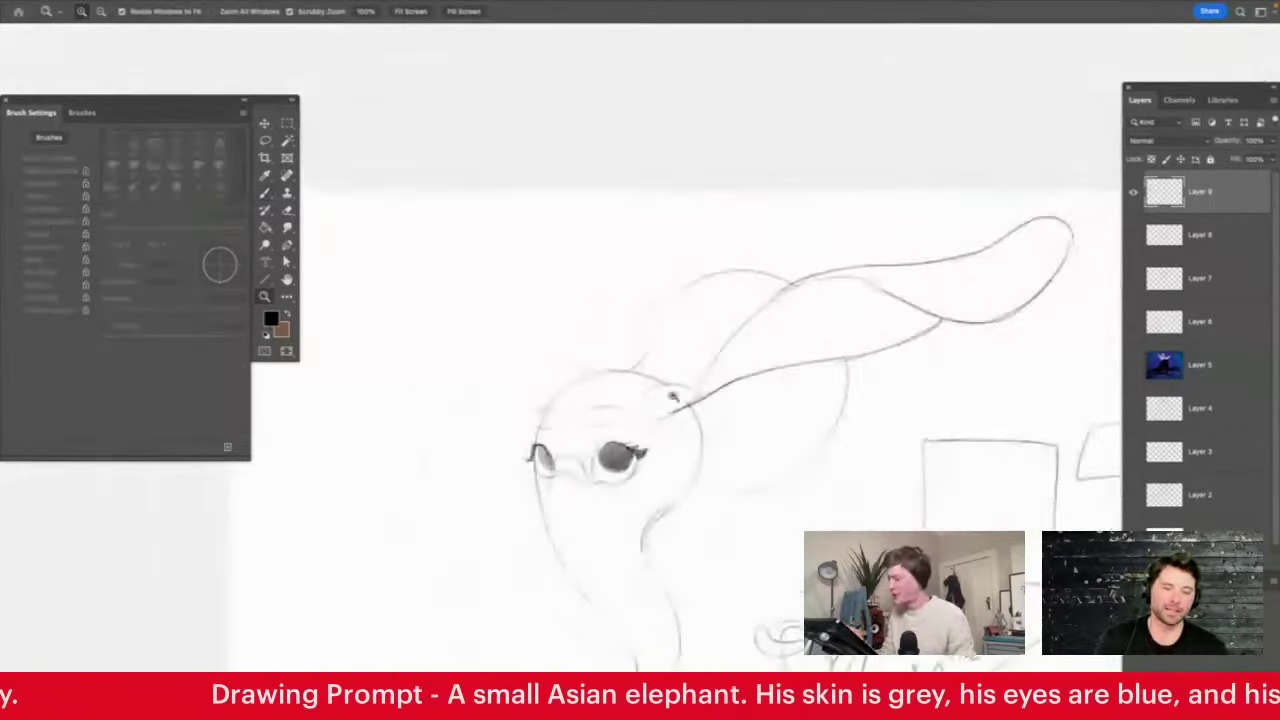
click(557, 414)
key(b)
mouse_move(581, 412)
mouse_down()
mouse_move(300, 230)
mouse_move(592, 218)
mouse_move(645, 355)
mouse_move(608, 370)
mouse_up()
Draw a short curved cheek line below the near eye, where the head meets the trunk
key(z)
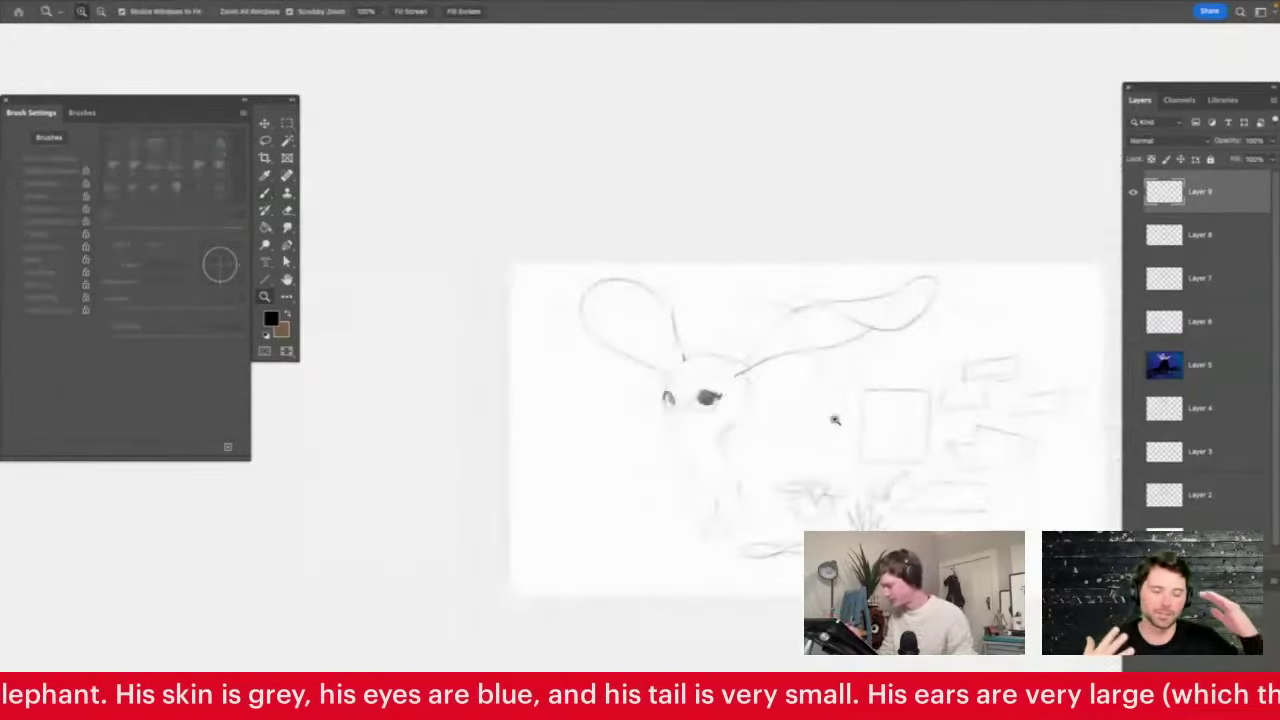
drag(782, 395, 850, 417)
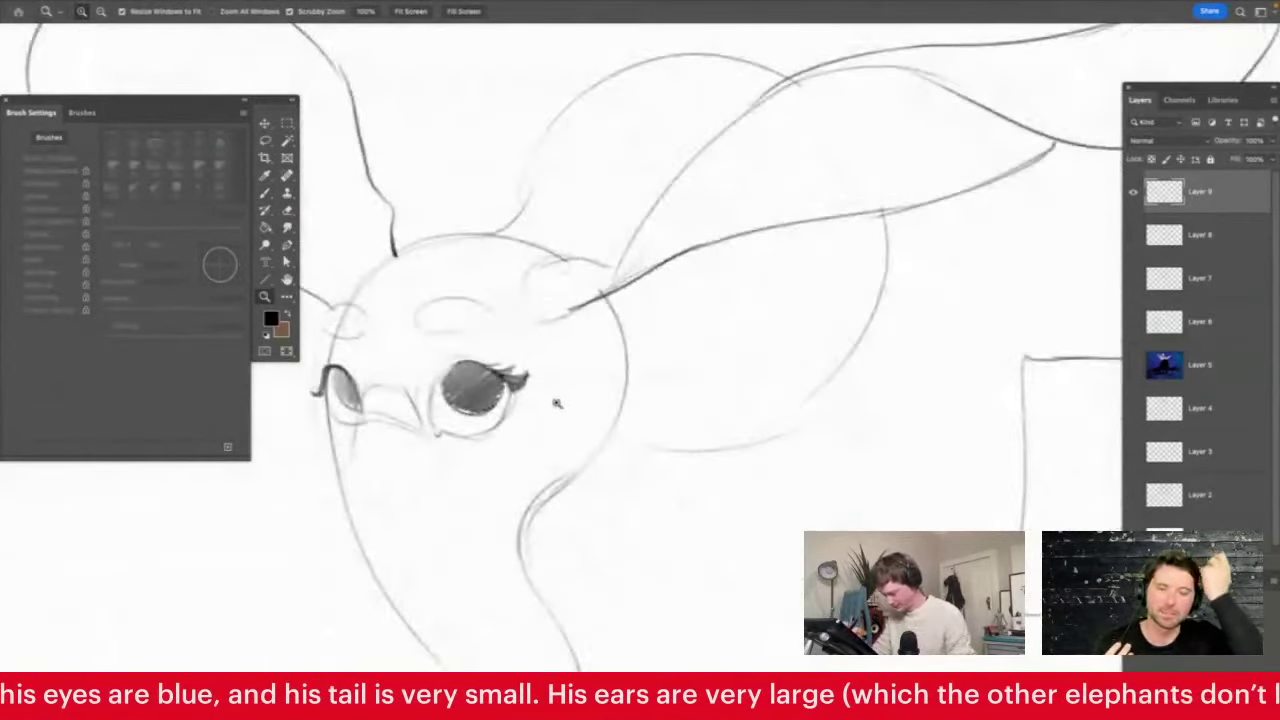
key(b)
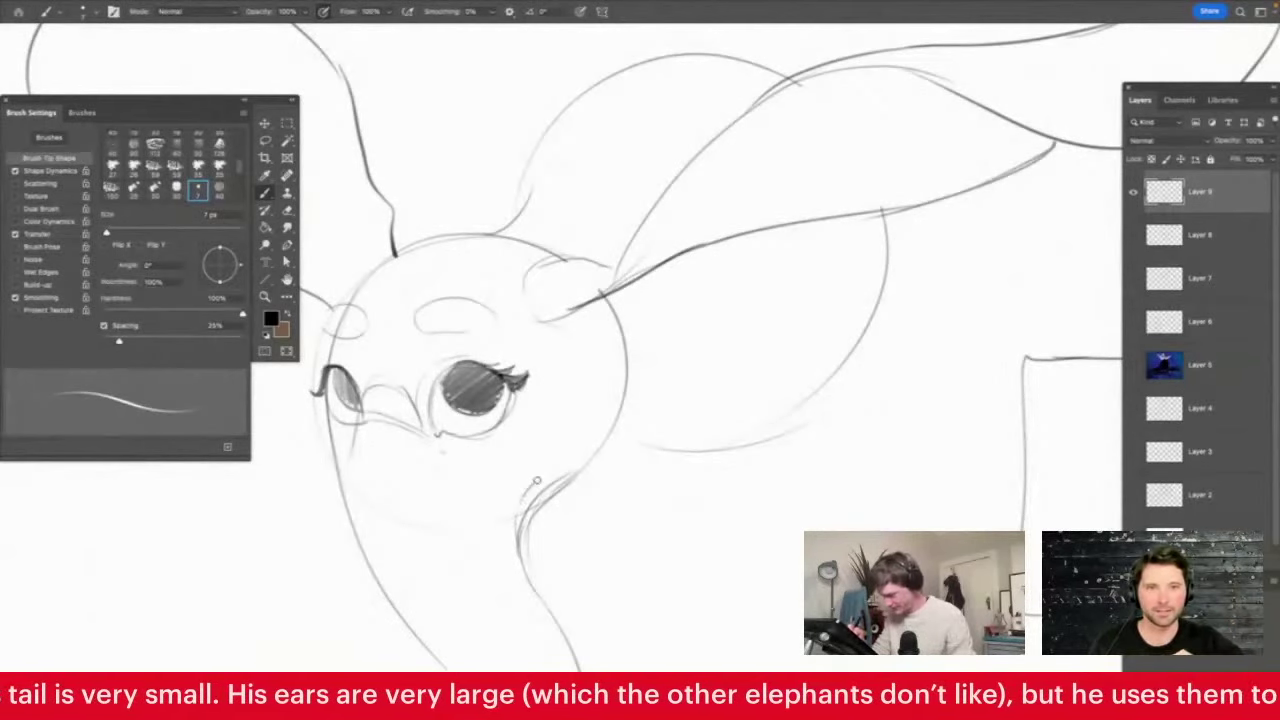
drag(547, 474, 553, 434)
Erase the overlapping lines near the near ear's upper edge and redraw that edge as one smooth curve
key(z)
alt+click(718, 365)
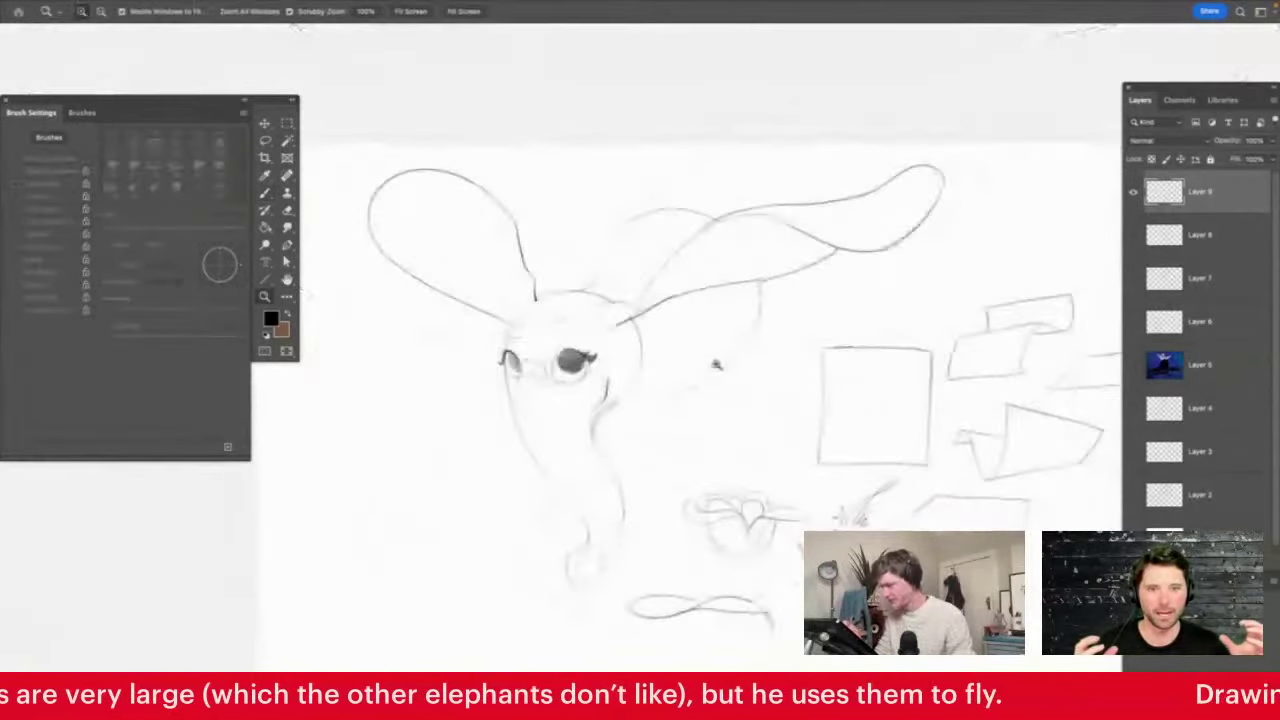
click(790, 360)
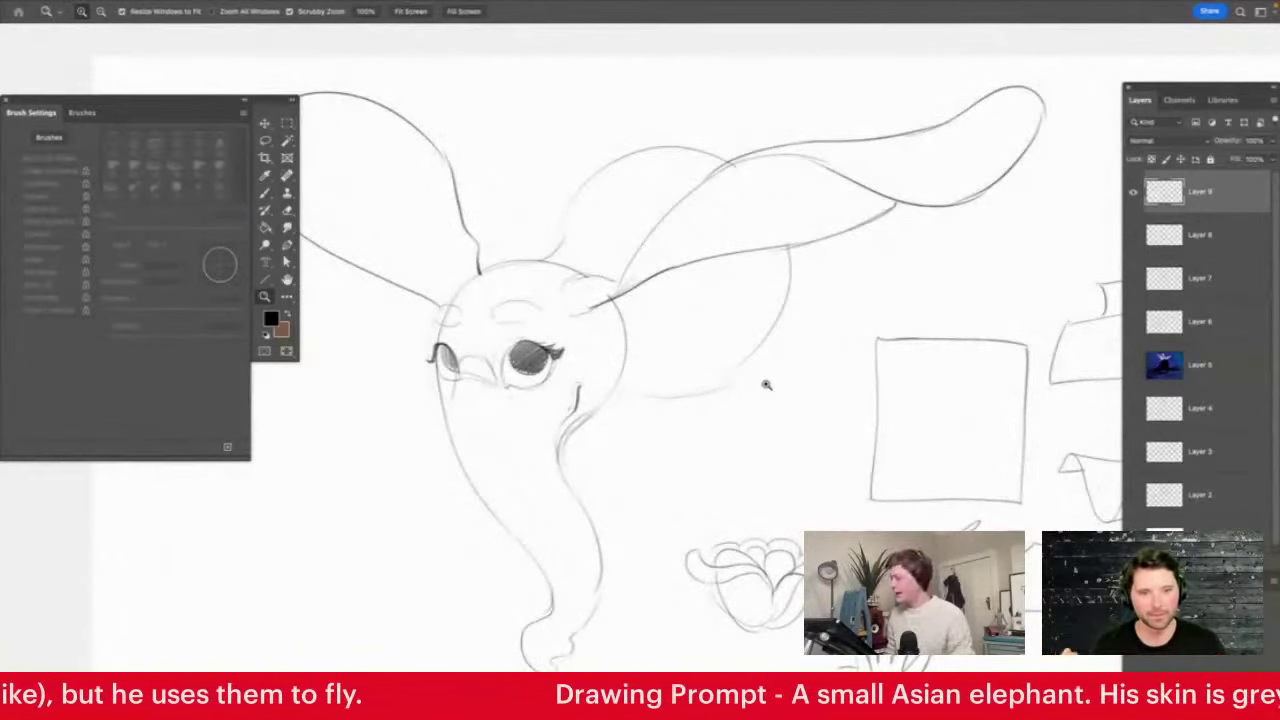
drag(729, 432, 689, 449)
drag(760, 287, 806, 334)
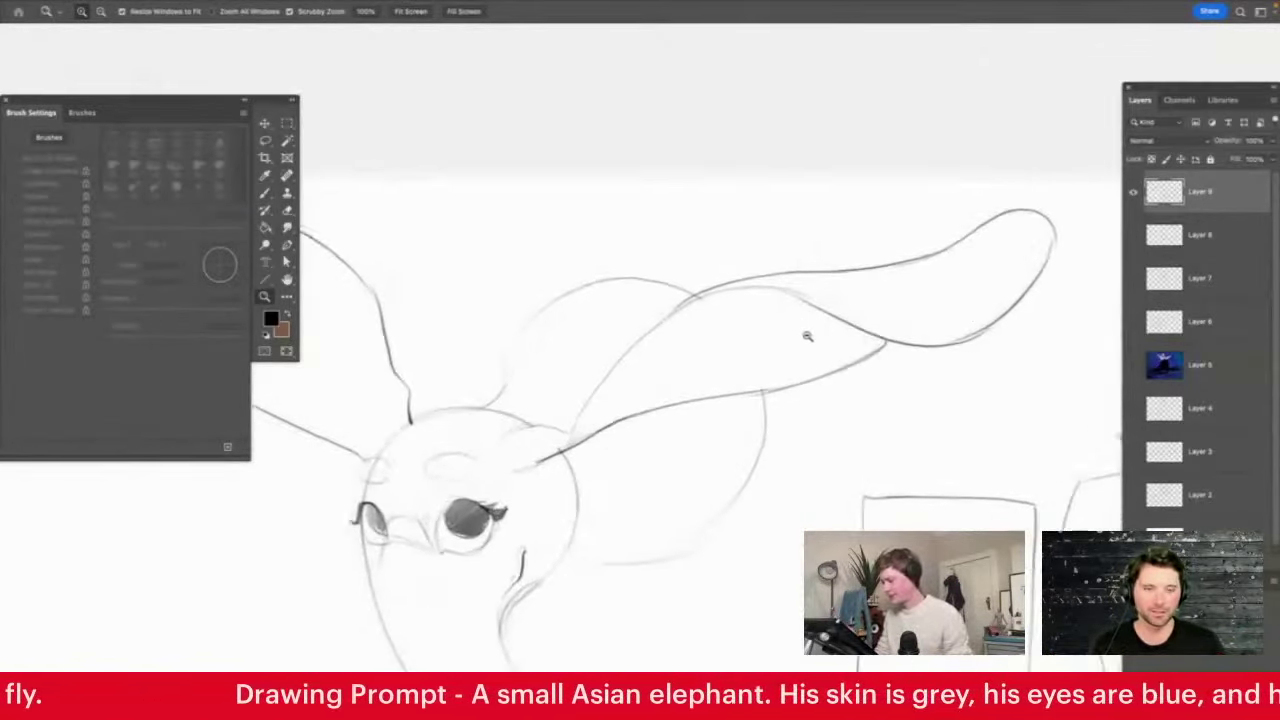
alt+click(811, 282)
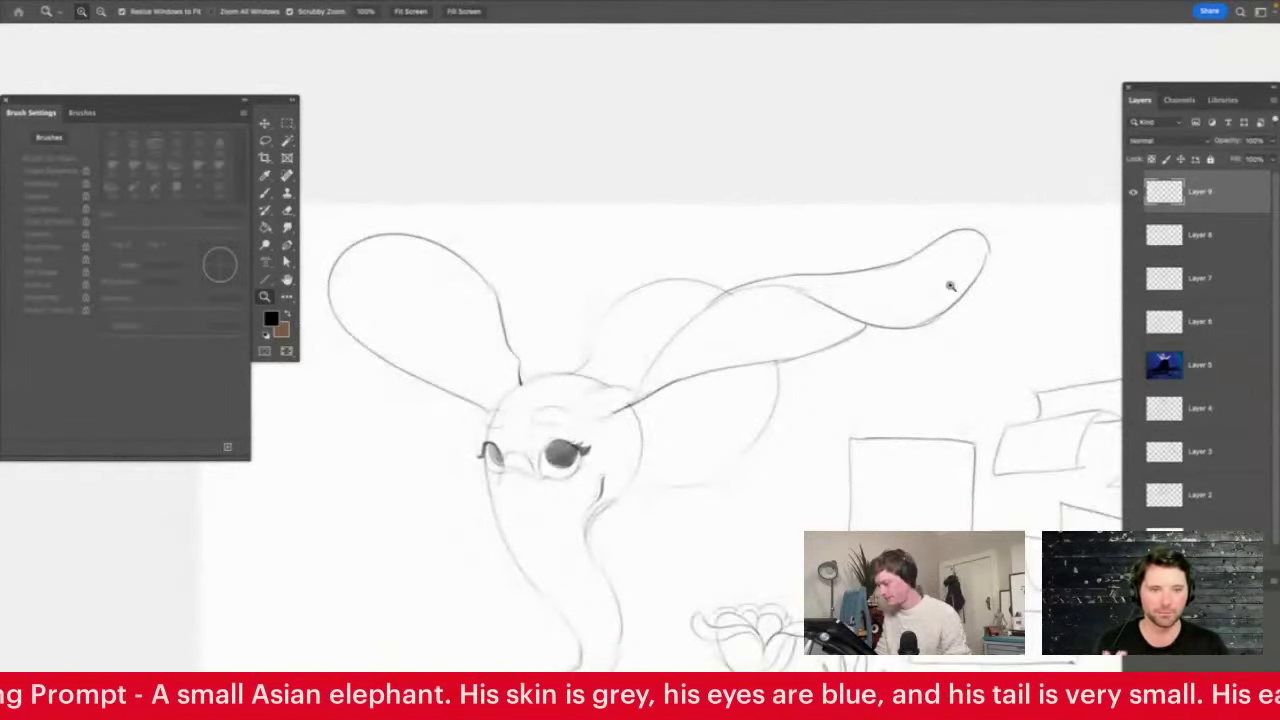
alt+click(807, 324)
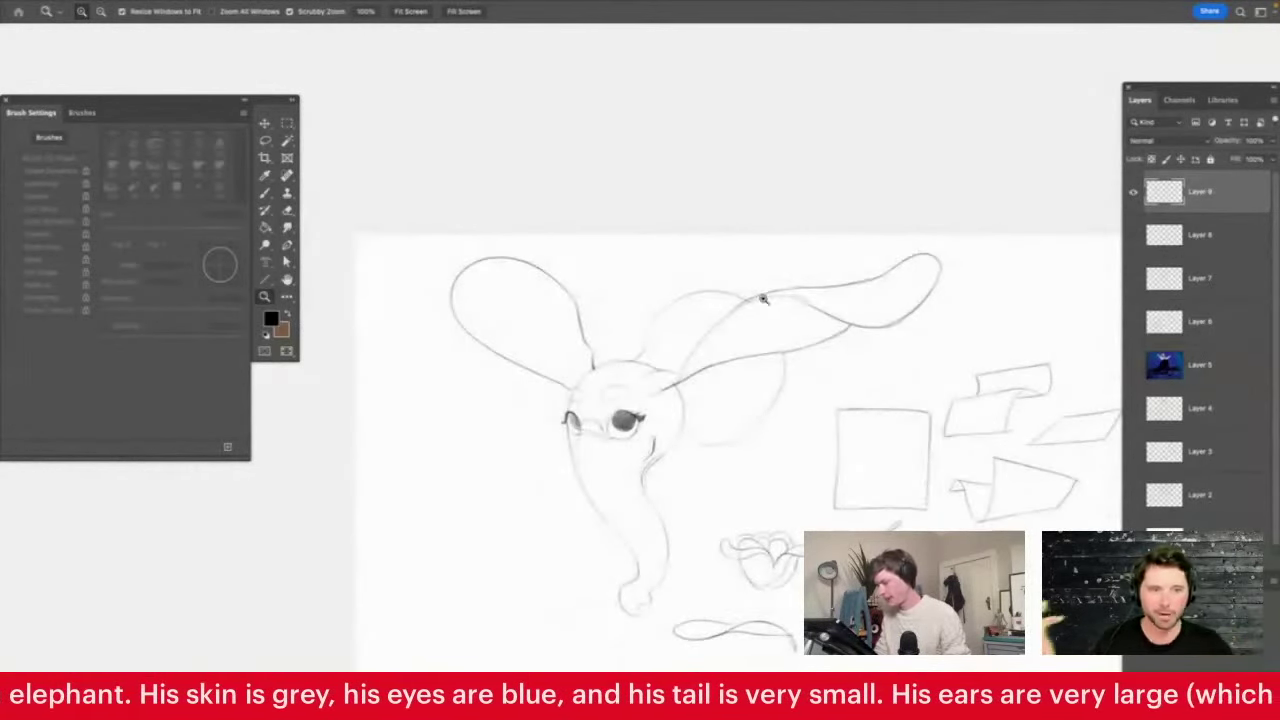
drag(763, 298, 877, 297)
key(b)
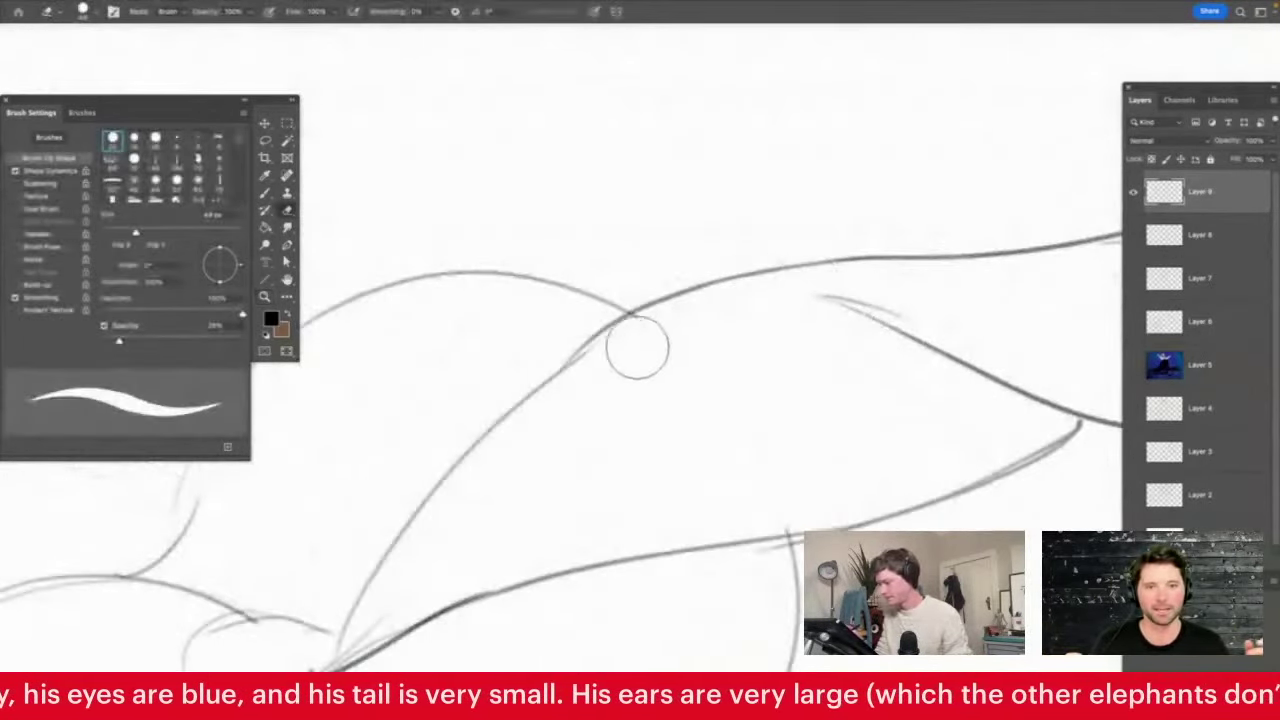
key(b)
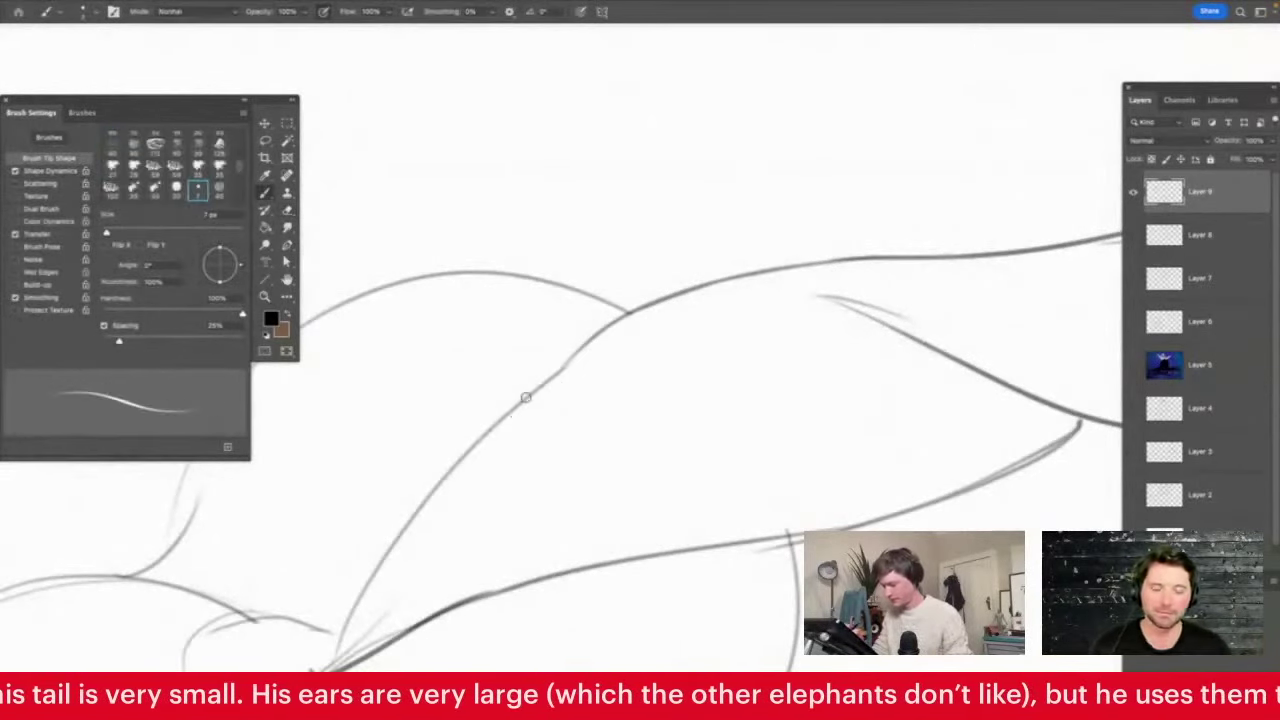
drag(411, 514, 688, 284)
drag(556, 362, 710, 290)
Draw a curved fold line inside the near ear, running parallel to its upper edge, and erase the overlapping stroke ends
key(e)
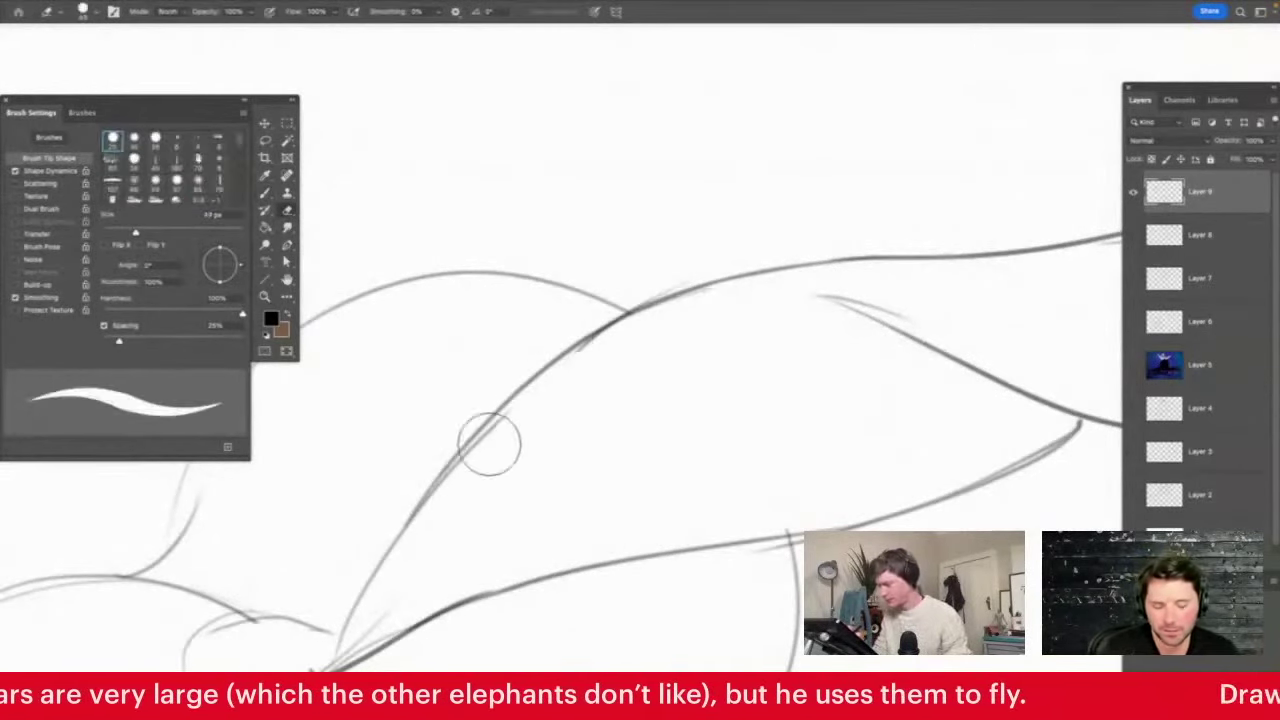
key(b)
mouse_move(575, 380)
mouse_down()
mouse_move(609, 354)
mouse_move(880, 310)
mouse_up()
drag(761, 318, 986, 360)
key(e)
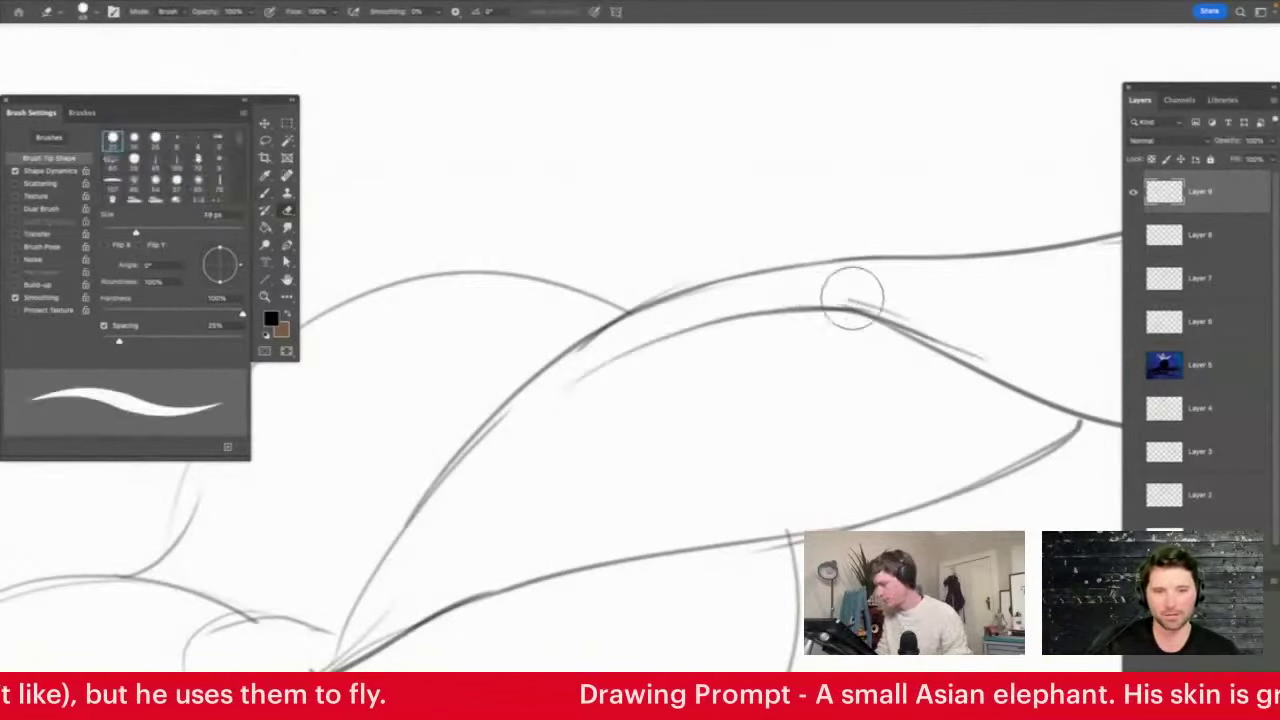
drag(903, 324, 940, 331)
Continue the near ear's inner fold line down toward the base where the ear joins the head, trimming the excess
key(z)
drag(752, 368, 709, 443)
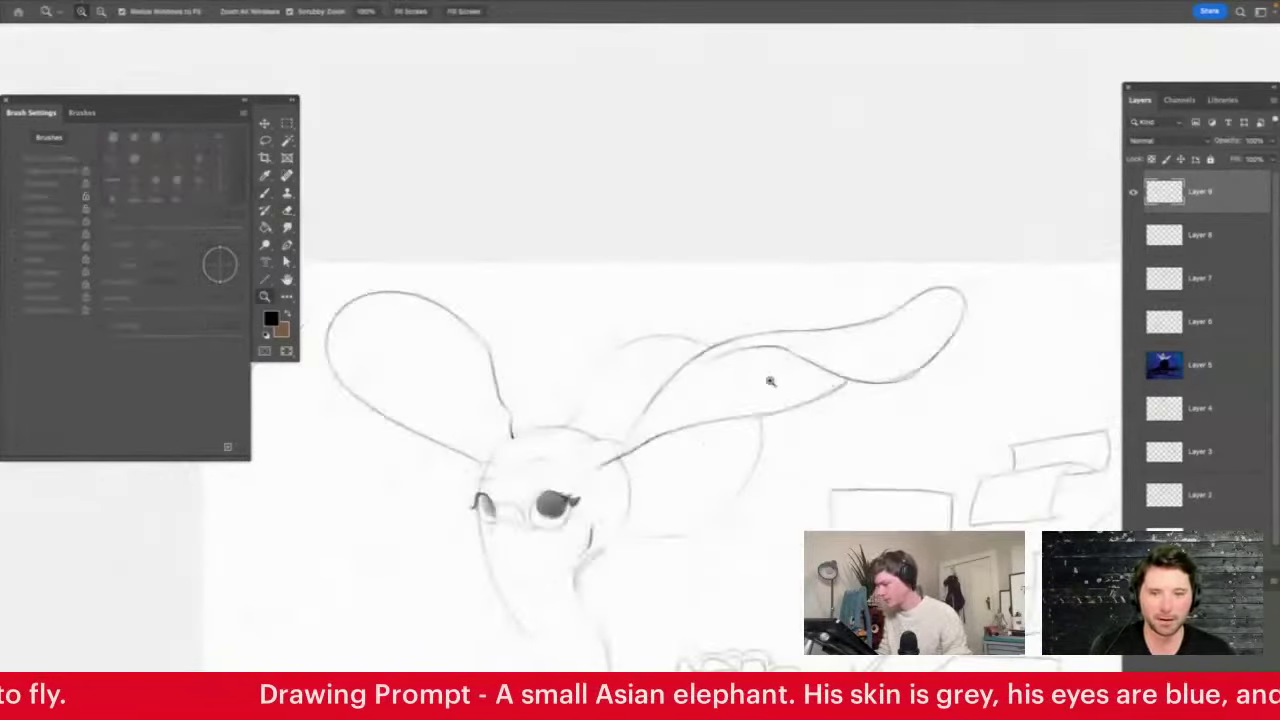
drag(769, 380, 798, 398)
drag(668, 388, 697, 410)
key(b)
drag(523, 430, 410, 574)
key(e)
mouse_move(441, 519)
mouse_down()
mouse_move(386, 576)
mouse_move(450, 492)
mouse_up()
key(b)
Sketch a small wavy folded-ribbon study beside the tip of the near ear to show how the edge turns over
key(z)
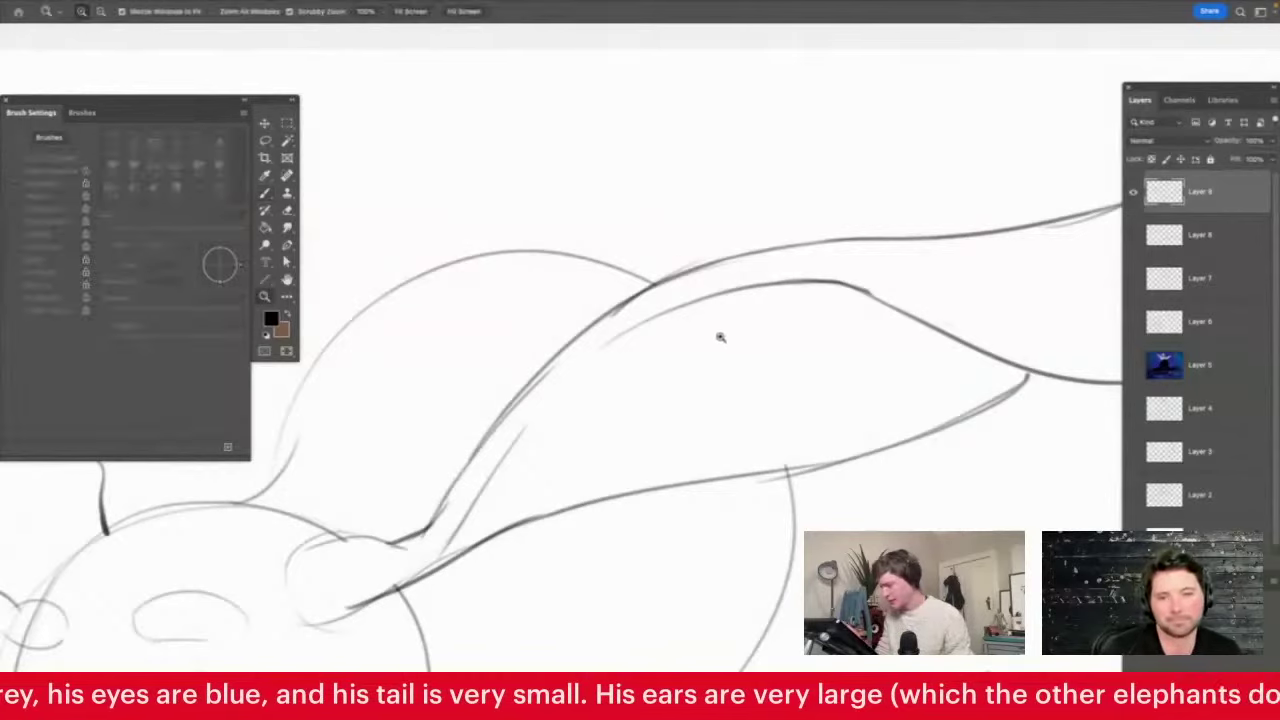
drag(726, 338, 708, 382)
drag(857, 362, 834, 372)
drag(993, 342, 1014, 351)
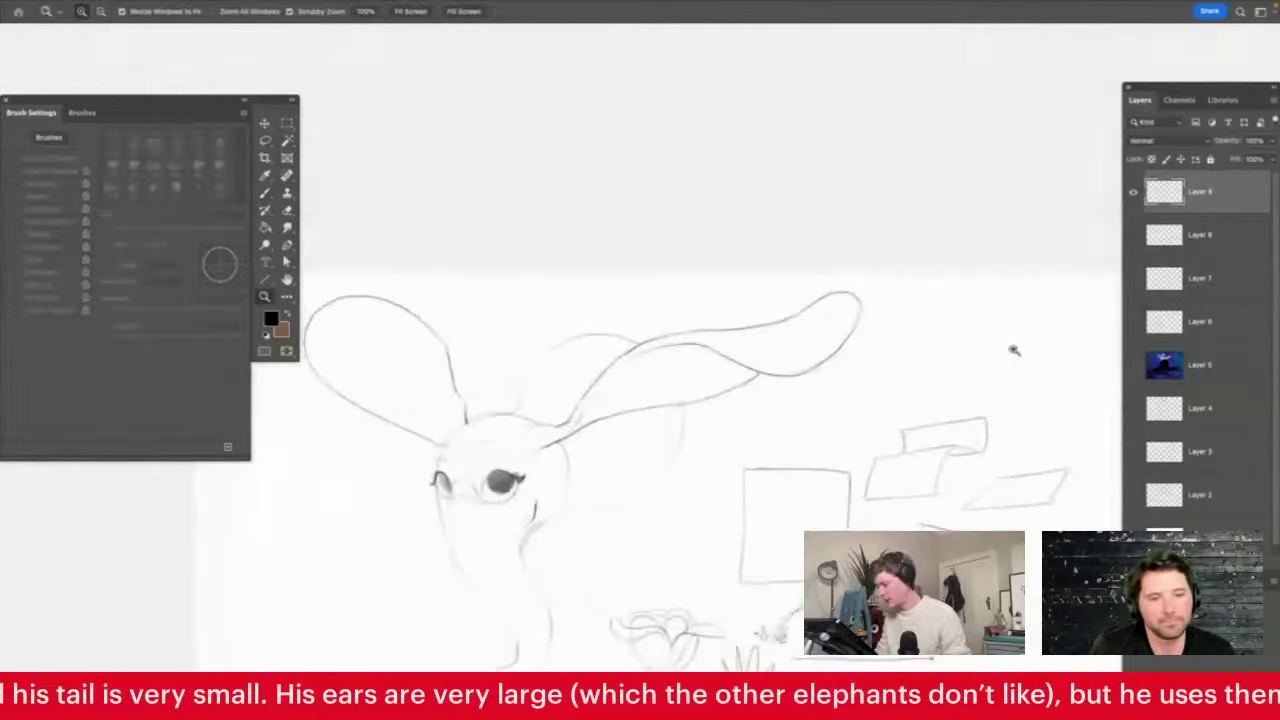
drag(903, 339, 940, 363)
key(b)
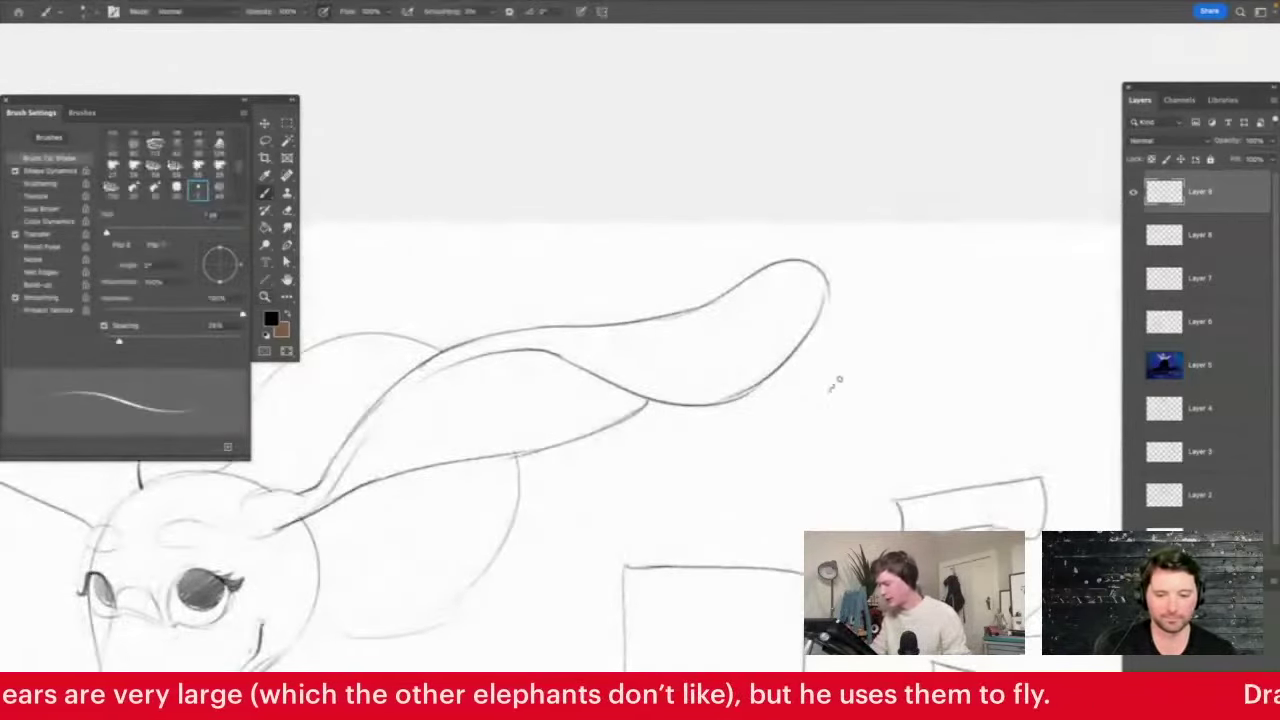
mouse_move(830, 392)
mouse_down()
mouse_move(1010, 347)
mouse_move(912, 368)
mouse_up()
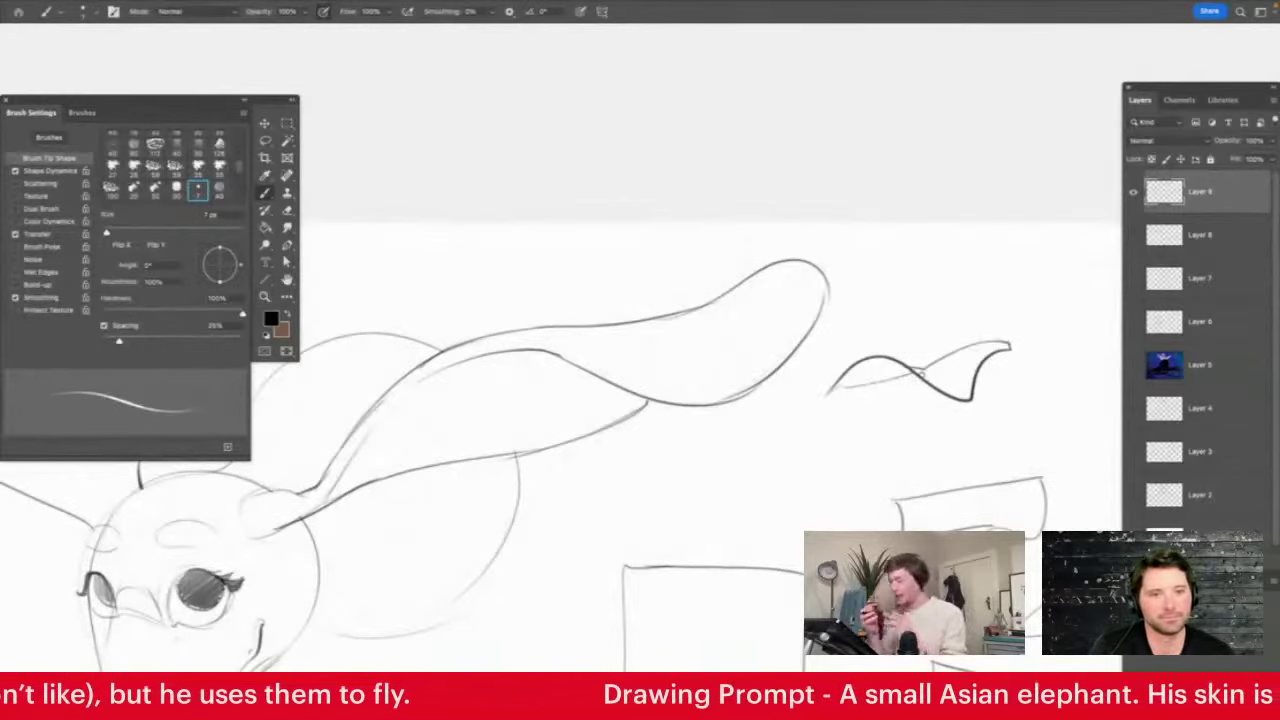
Add light contour strokes along the near ear's inner fold and erase stray marks between the fold and the upper edge
key(z)
drag(899, 311, 858, 331)
drag(677, 341, 723, 366)
click(828, 320)
key(b)
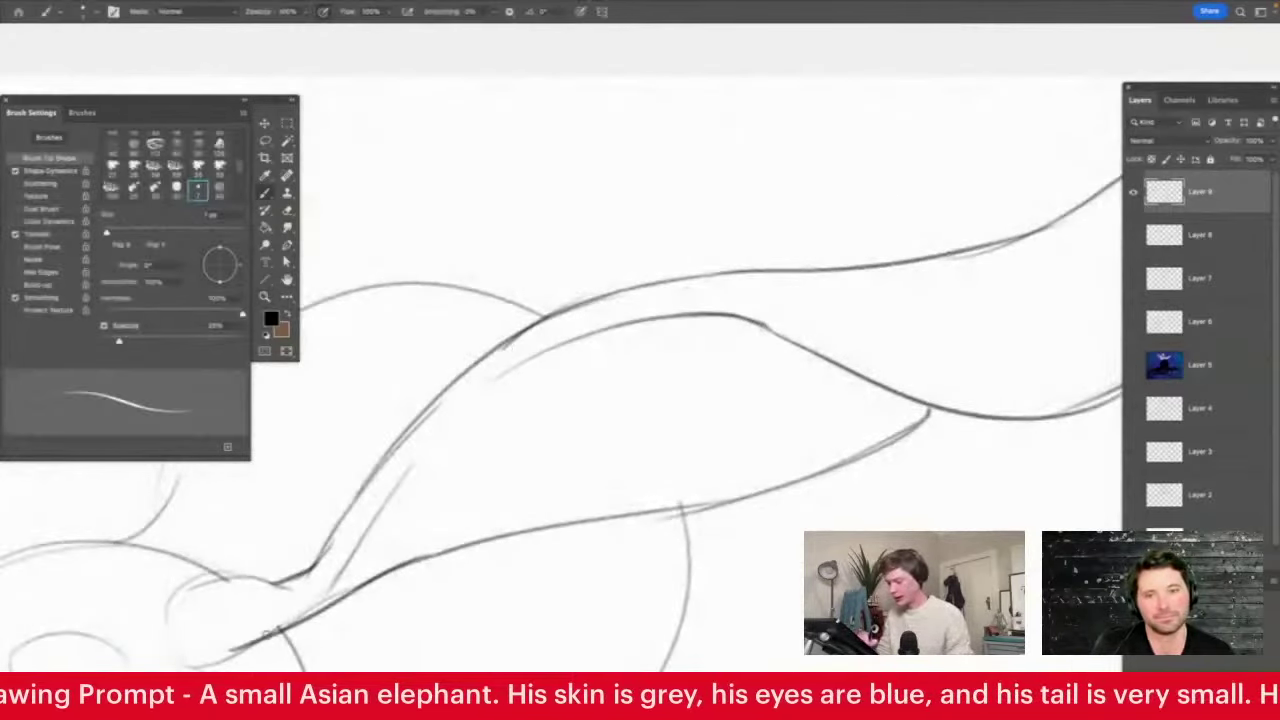
drag(265, 633, 366, 543)
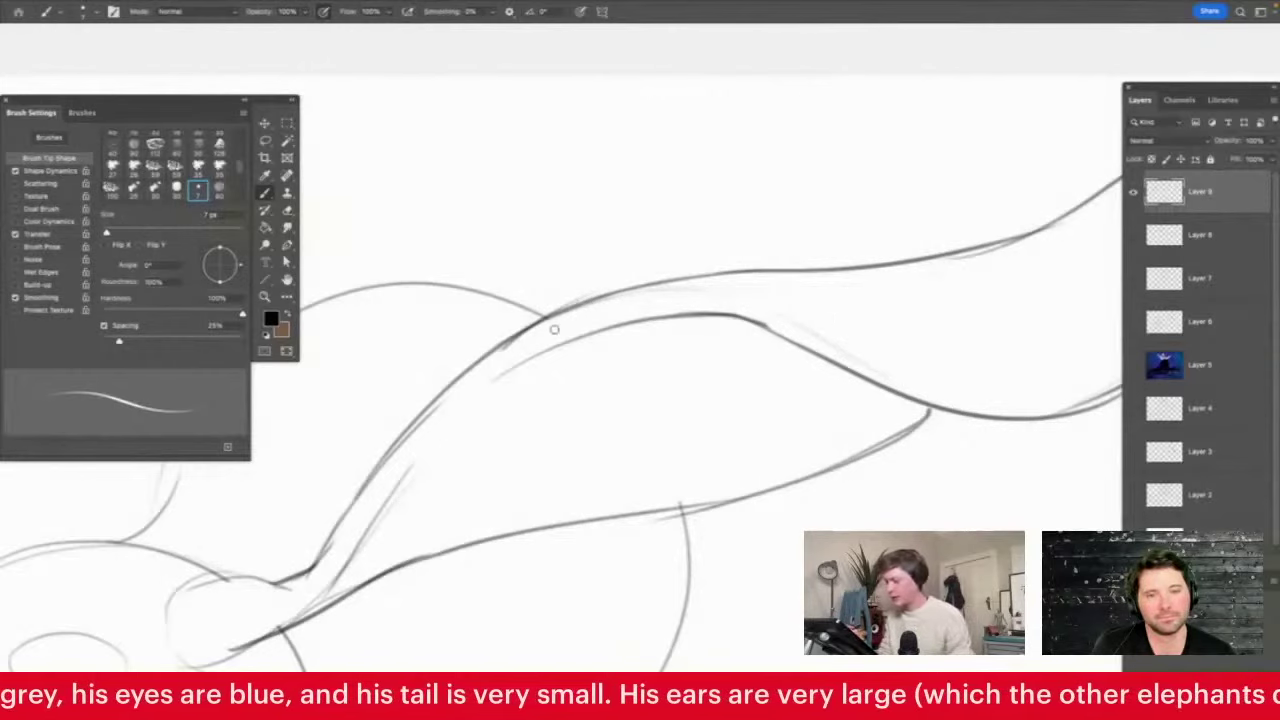
drag(606, 307, 412, 464)
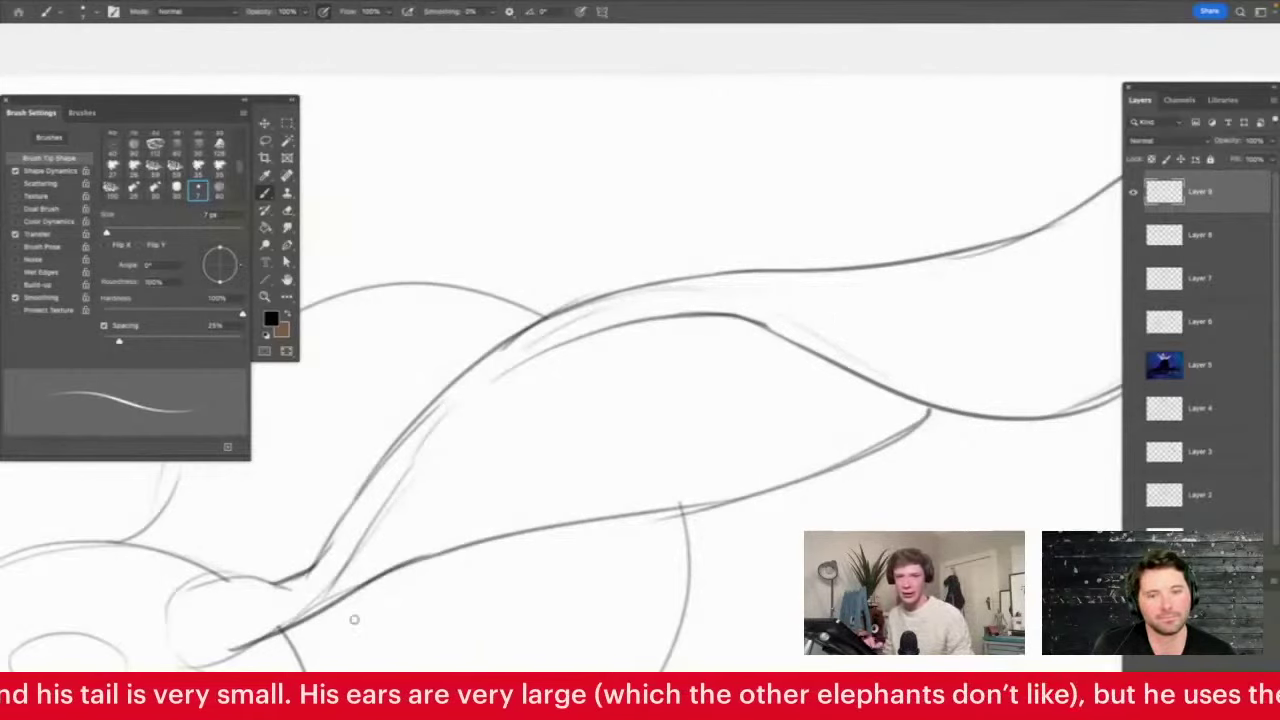
key(z)
mouse_move(531, 335)
mouse_down()
mouse_move(555, 350)
mouse_move(603, 322)
mouse_up()
key(e)
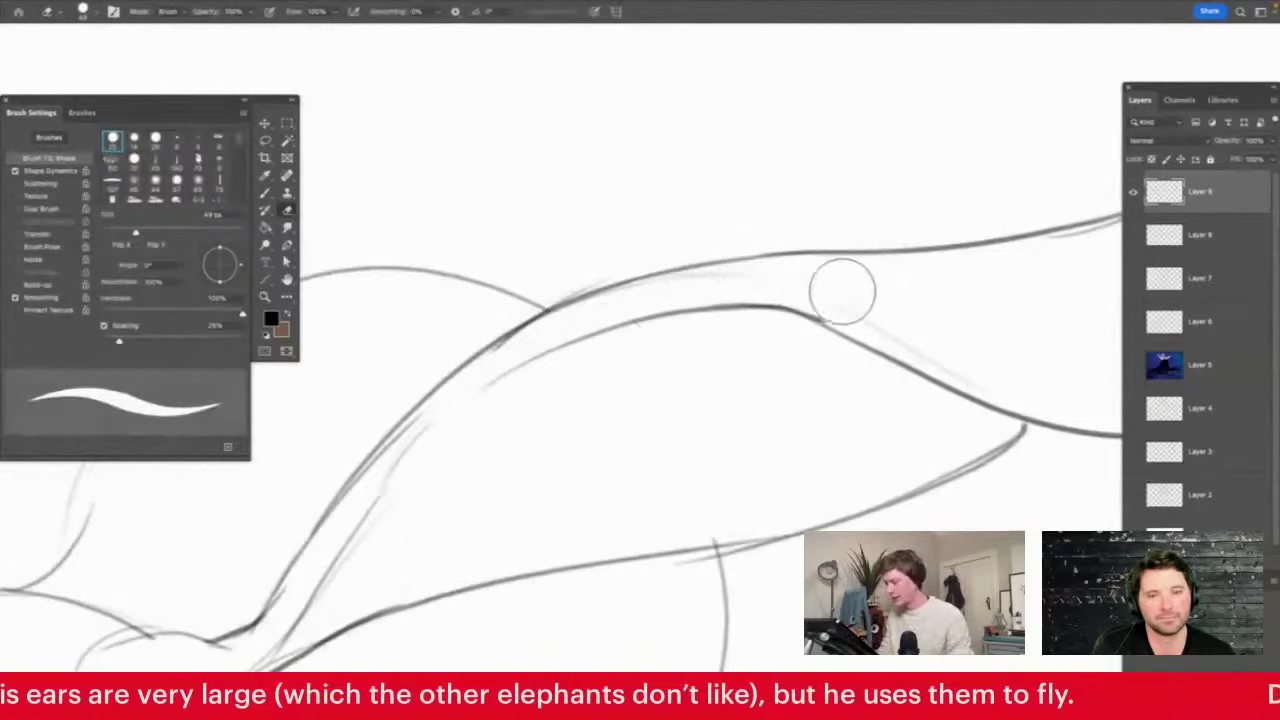
mouse_move(429, 403)
mouse_down()
mouse_move(320, 530)
mouse_move(531, 331)
mouse_up()
key(b)
Draw the elephant's short, rounded legs hanging below and behind the body
key(z)
drag(768, 270, 749, 334)
drag(604, 383, 830, 392)
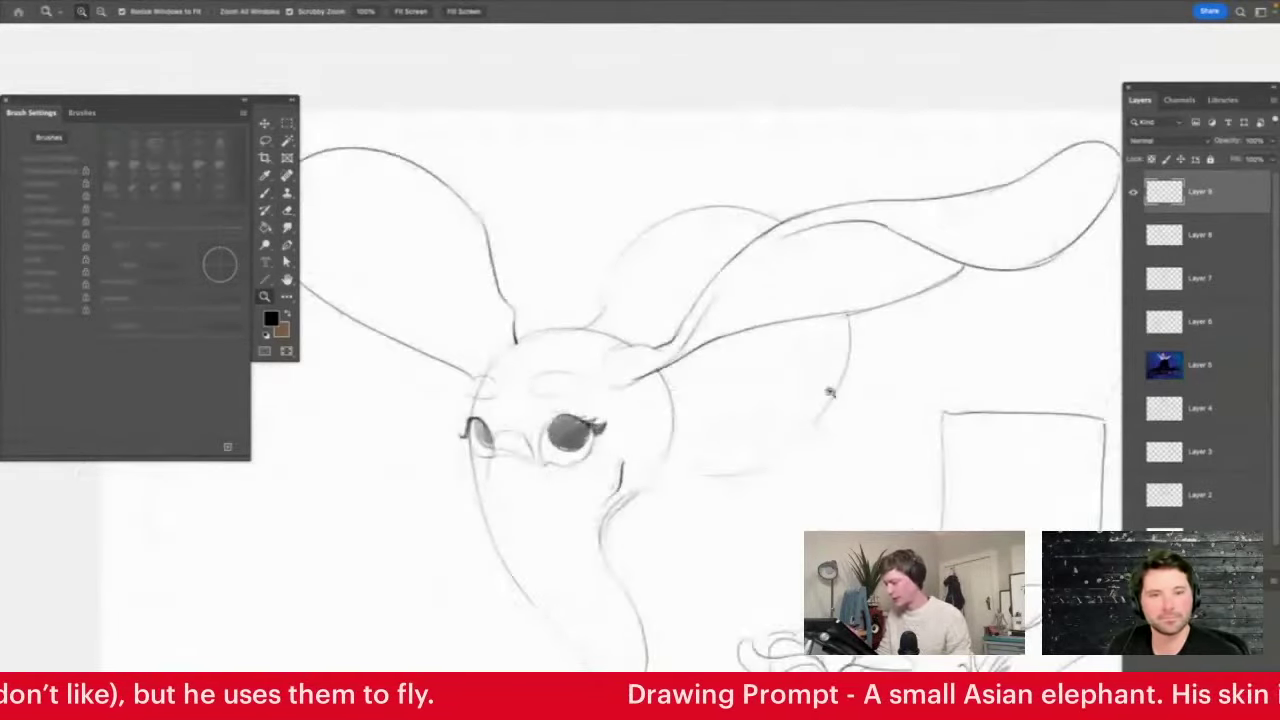
click(798, 529)
key(b)
mouse_move(558, 448)
mouse_down()
mouse_move(647, 496)
mouse_move(750, 505)
mouse_up()
mouse_move(673, 444)
mouse_down()
mouse_move(765, 525)
mouse_move(805, 445)
mouse_up()
drag(790, 388, 815, 484)
mouse_move(876, 165)
mouse_down()
mouse_move(900, 290)
mouse_move(860, 465)
mouse_move(815, 450)
mouse_move(798, 385)
mouse_up()
drag(815, 440, 797, 382)
Clean up where the legs meet the belly, darken the body's lower curve and add rounded toenails to the feet
key(e)
drag(782, 396, 733, 431)
key(b)
drag(630, 430, 887, 217)
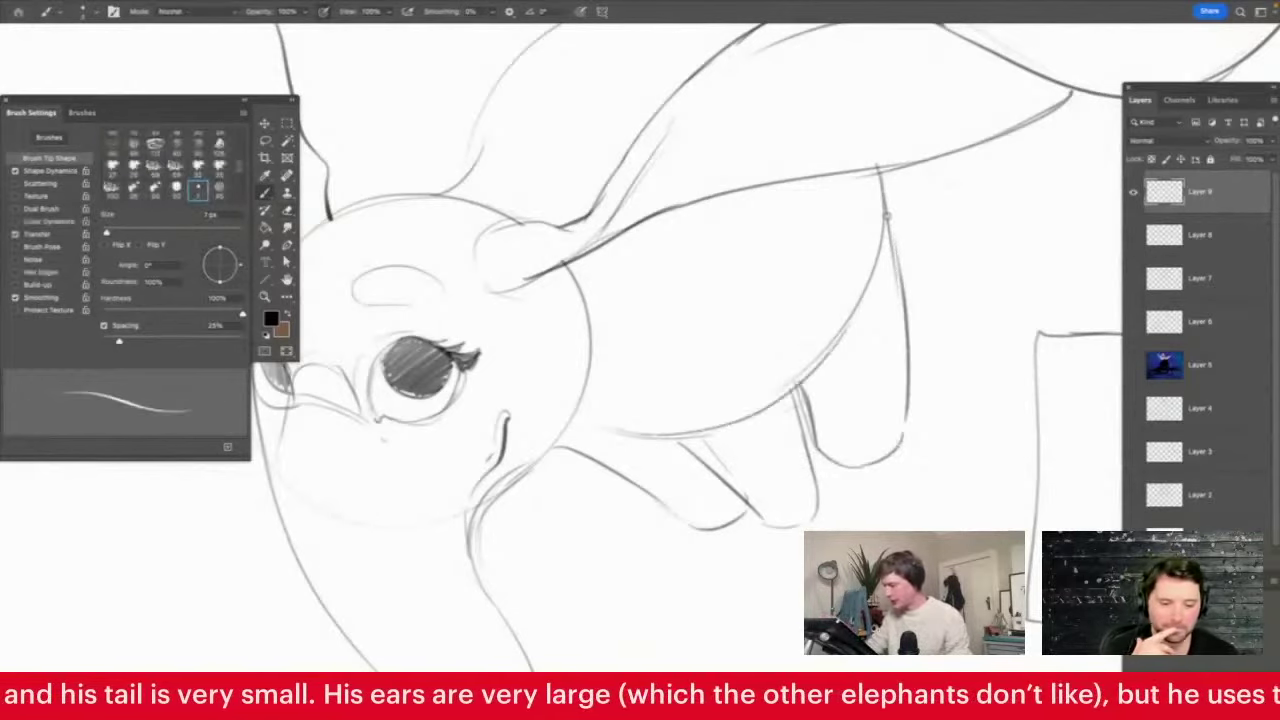
mouse_move(747, 419)
mouse_down()
mouse_move(877, 226)
mouse_move(876, 196)
mouse_up()
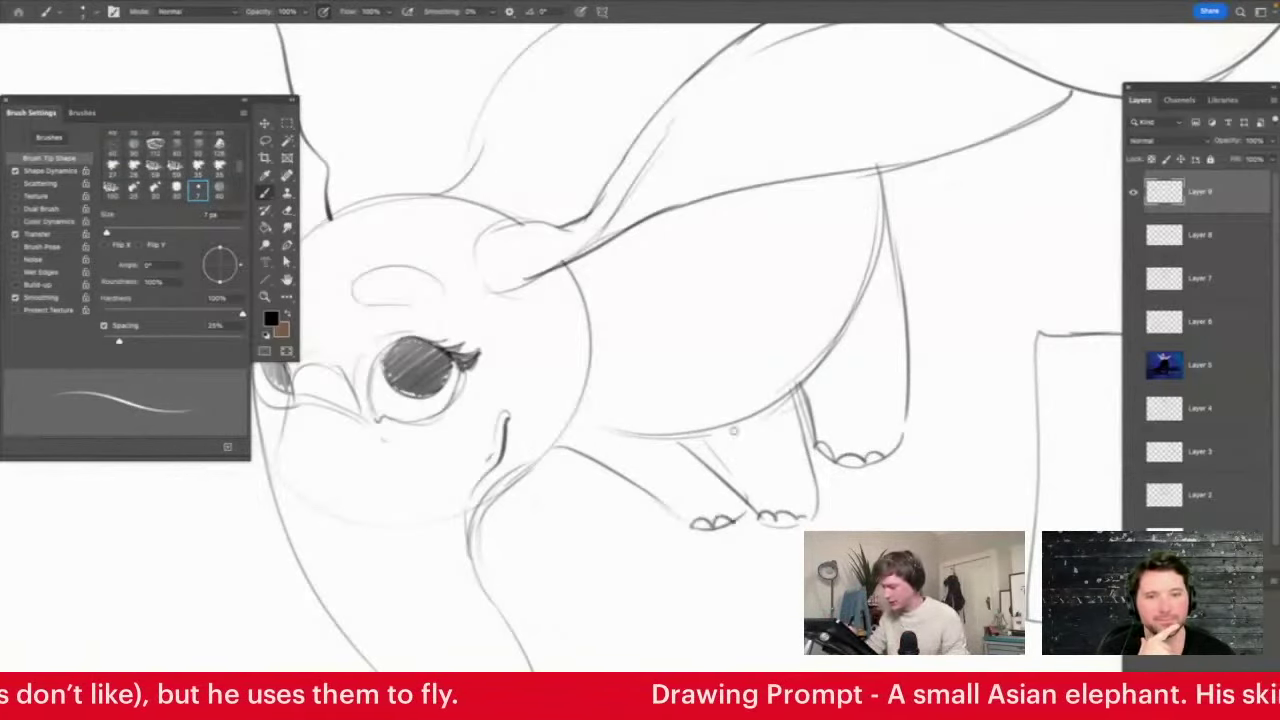
Select and delete all the sheet, ribbon, flower and grass studies, deselect, and move the elephant toward the middle of the canvas
key(z)
drag(729, 360, 590, 366)
drag(828, 398, 869, 414)
drag(695, 448, 711, 438)
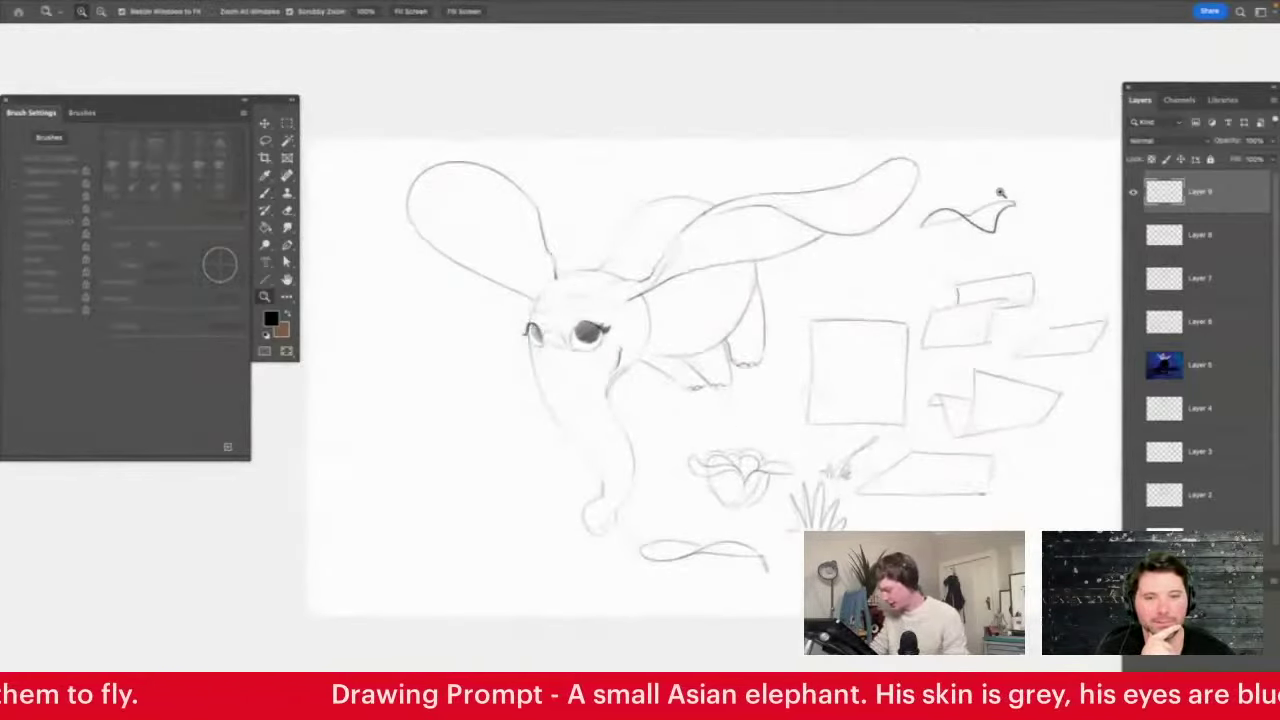
key(l)
mouse_move(1028, 182)
mouse_down()
mouse_move(914, 224)
mouse_move(630, 590)
mouse_move(1063, 206)
mouse_up()
key(Delete)
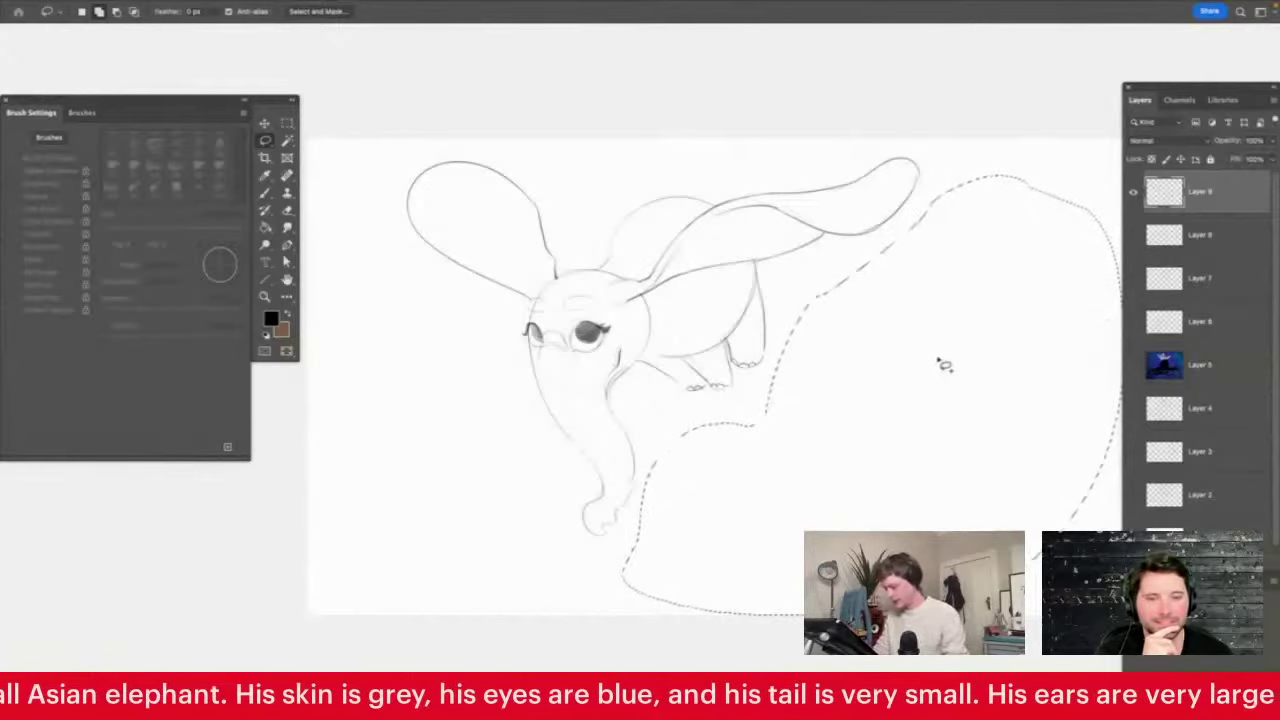
key(super+d)
key(v)
drag(733, 366, 836, 417)
Draw a short rounded tusk on each side of the trunk's base
key(z)
drag(695, 490, 728, 503)
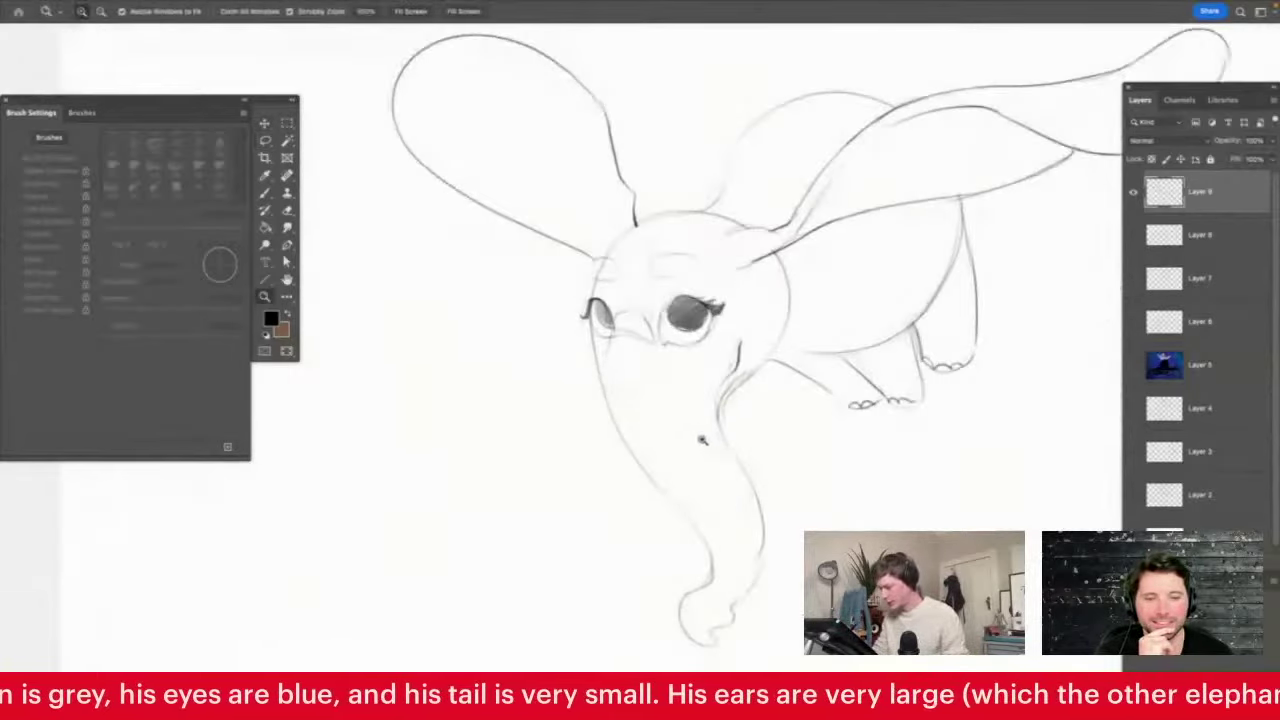
scroll(702, 440, up, 4)
key(b)
mouse_move(734, 308)
mouse_down()
mouse_move(645, 345)
mouse_move(718, 368)
mouse_move(736, 318)
mouse_up()
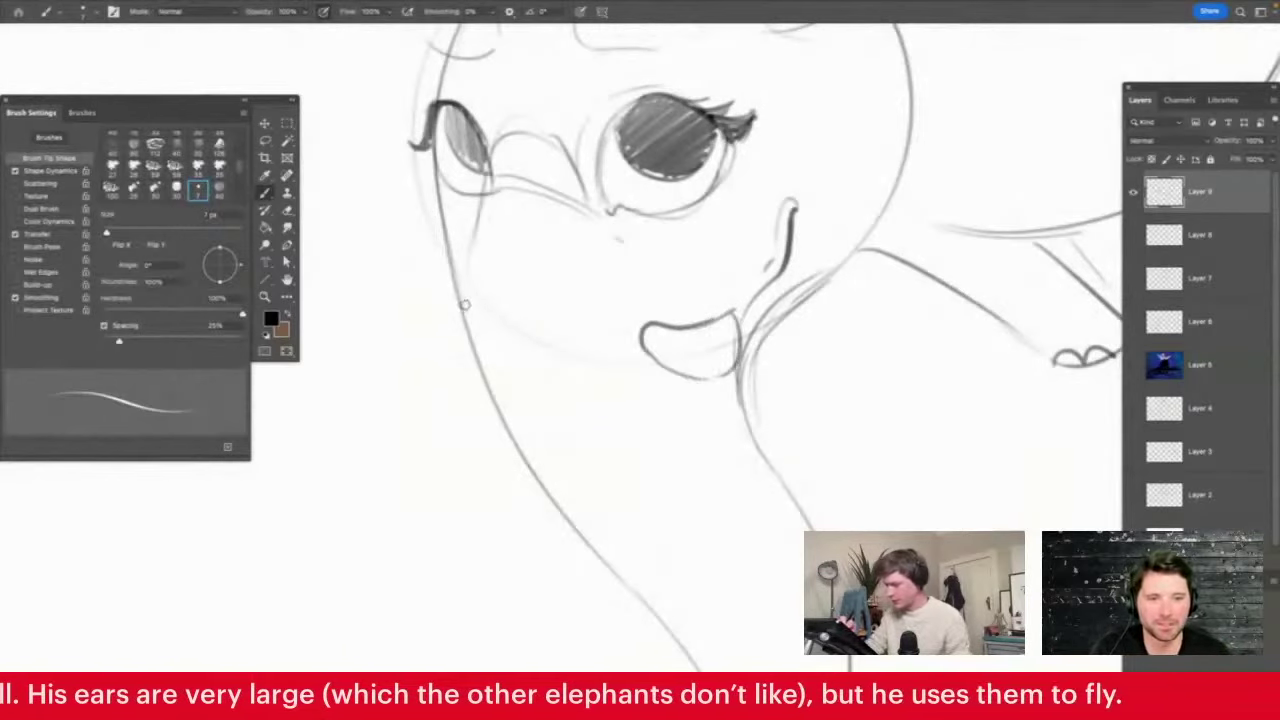
mouse_move(465, 305)
mouse_down()
mouse_move(448, 341)
mouse_move(468, 347)
mouse_up()
Connect the belly line to the head behind the cheek and add a second contour curve along the underside of the body
key(z)
drag(581, 388, 510, 392)
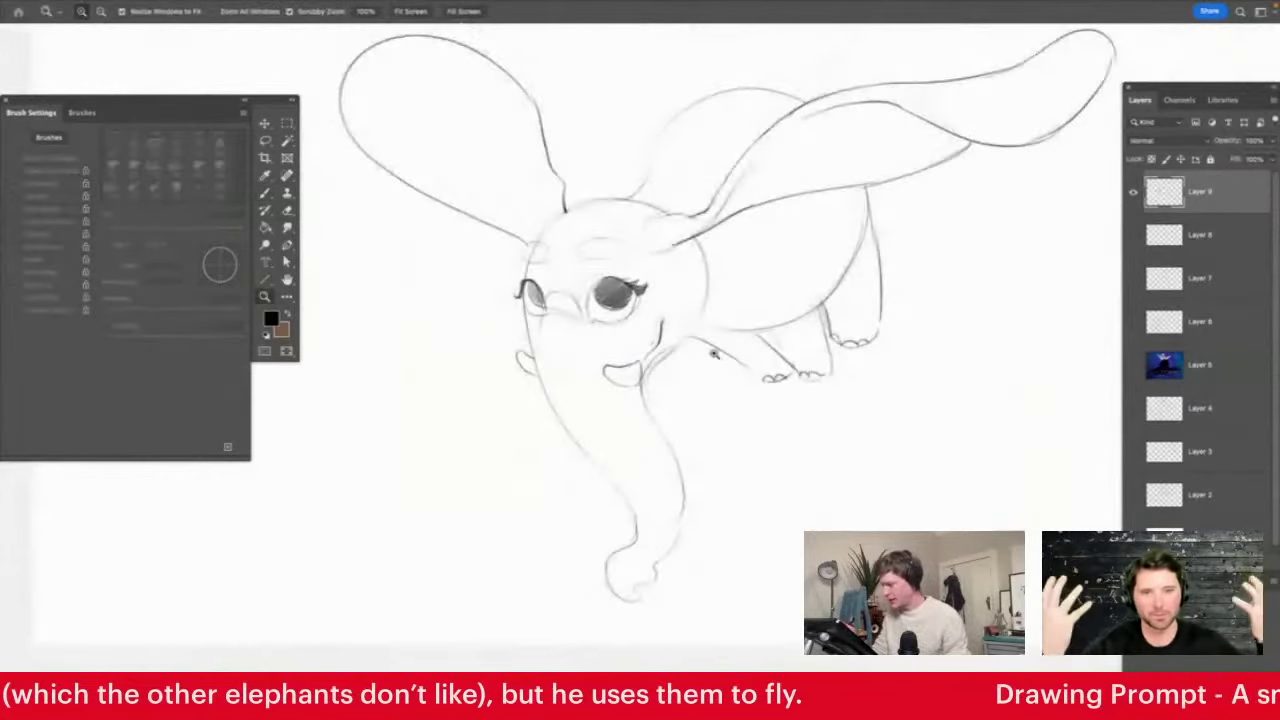
scroll(713, 354, up, 4)
key(b)
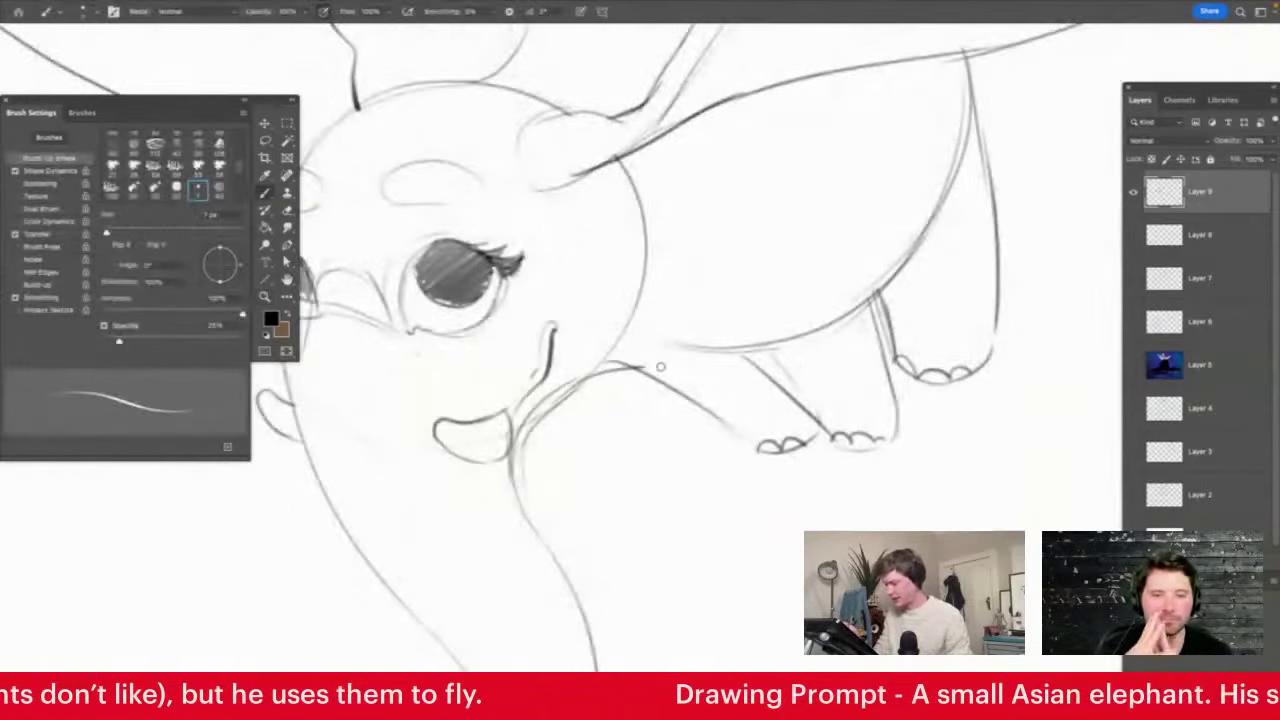
drag(660, 367, 695, 366)
drag(638, 368, 746, 351)
drag(664, 332, 880, 262)
mouse_move(962, 74)
mouse_down()
mouse_move(954, 131)
mouse_move(872, 272)
mouse_up()
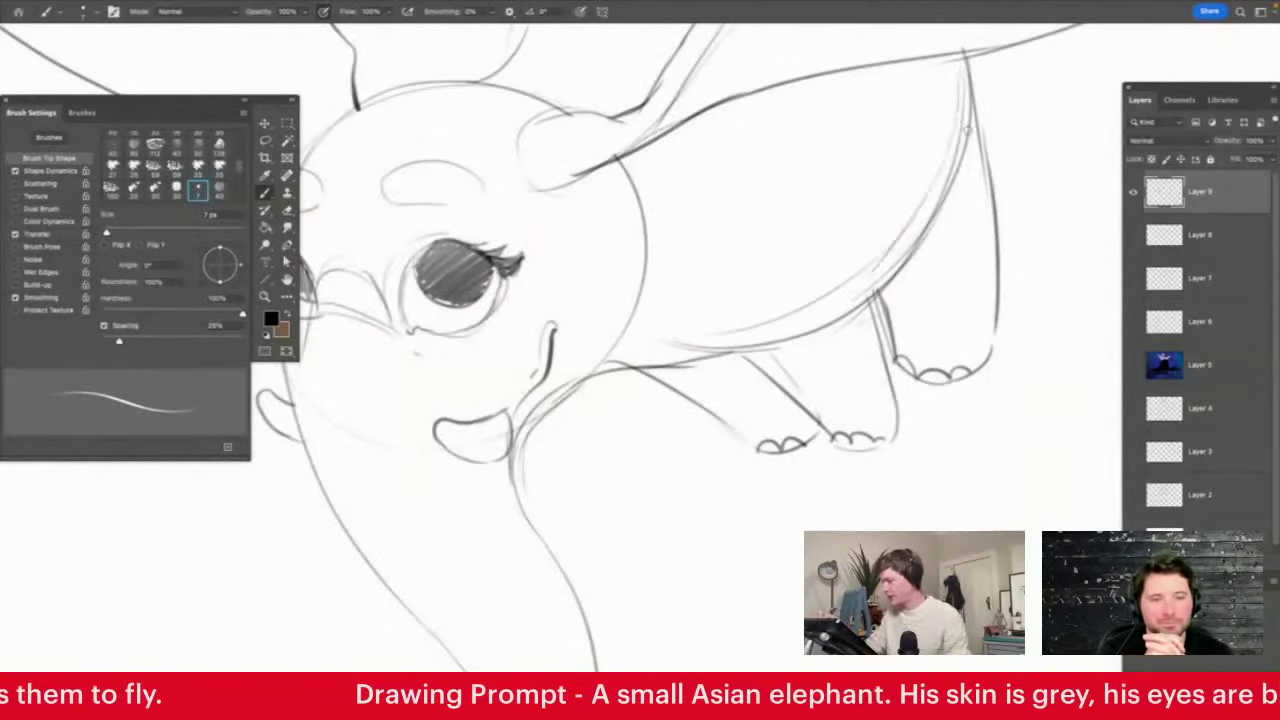
Add light crease strokes to the rear leg and oval knee wrinkles to the other two legs
drag(967, 130, 880, 284)
drag(966, 194, 902, 286)
mouse_move(969, 226)
mouse_down()
mouse_move(889, 306)
mouse_move(914, 300)
mouse_up()
mouse_move(897, 325)
mouse_down()
mouse_move(968, 334)
mouse_move(983, 351)
mouse_up()
mouse_move(817, 366)
mouse_down()
mouse_move(806, 376)
mouse_move(862, 391)
mouse_up()
mouse_move(725, 406)
mouse_down()
mouse_move(717, 416)
mouse_move(731, 400)
mouse_up()
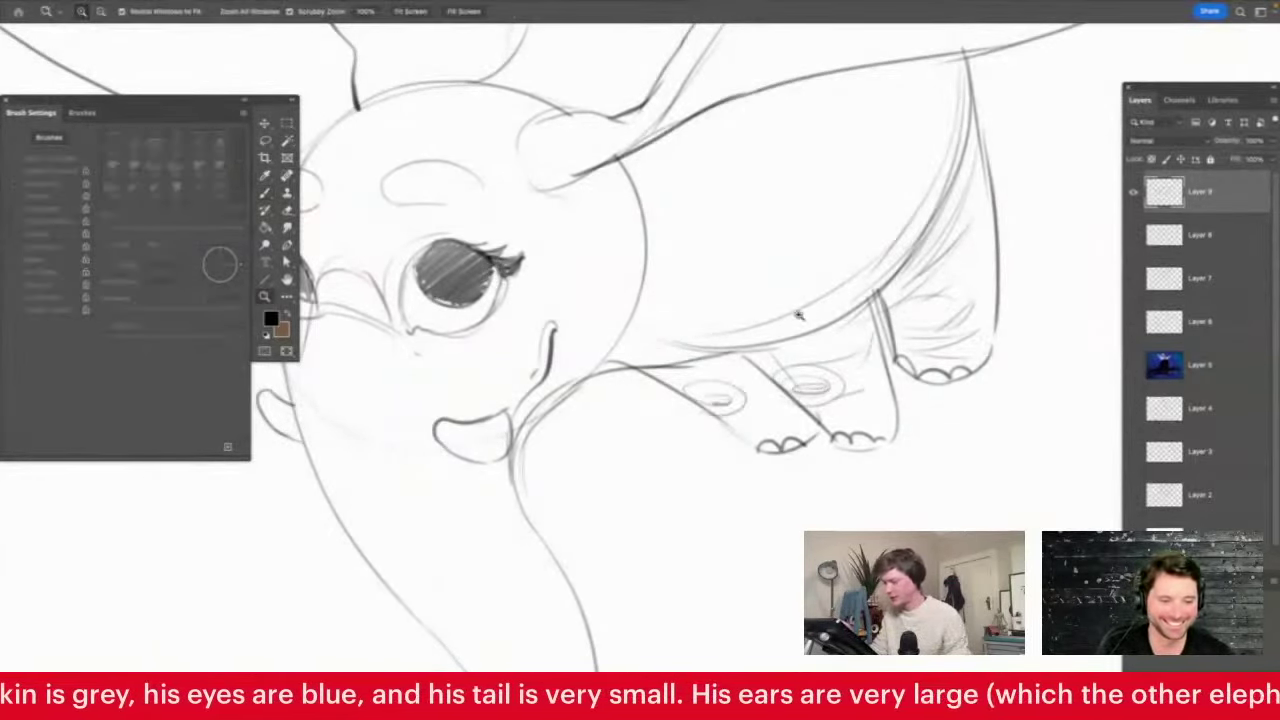
Draw curved wrinkle lines across the trunk from below the tusks down to its curled tip
drag(797, 314, 750, 357)
drag(651, 460, 685, 440)
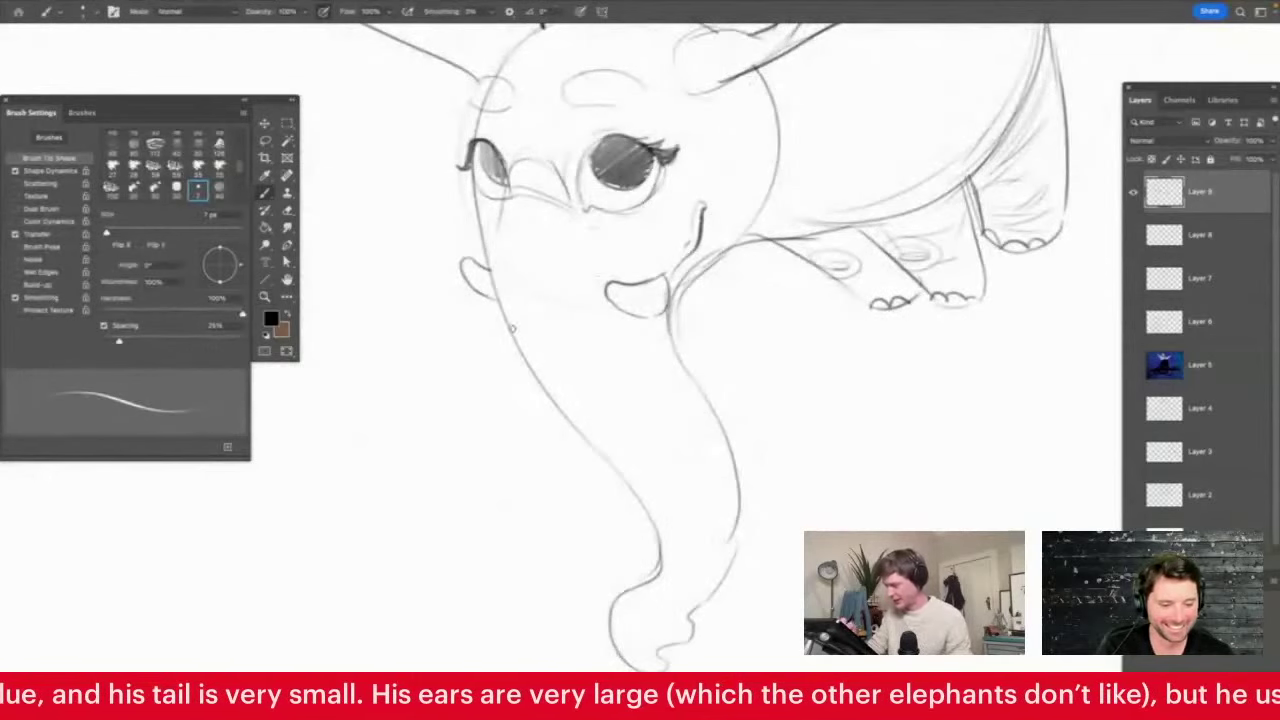
drag(512, 338, 585, 362)
drag(562, 410, 604, 414)
mouse_move(612, 445)
mouse_down()
mouse_move(668, 436)
mouse_move(688, 460)
mouse_up()
drag(659, 507, 692, 498)
mouse_move(661, 537)
mouse_down()
mouse_move(708, 512)
mouse_move(720, 545)
mouse_up()
mouse_move(656, 571)
mouse_down()
mouse_move(690, 577)
mouse_move(674, 607)
mouse_up()
drag(635, 597, 672, 606)
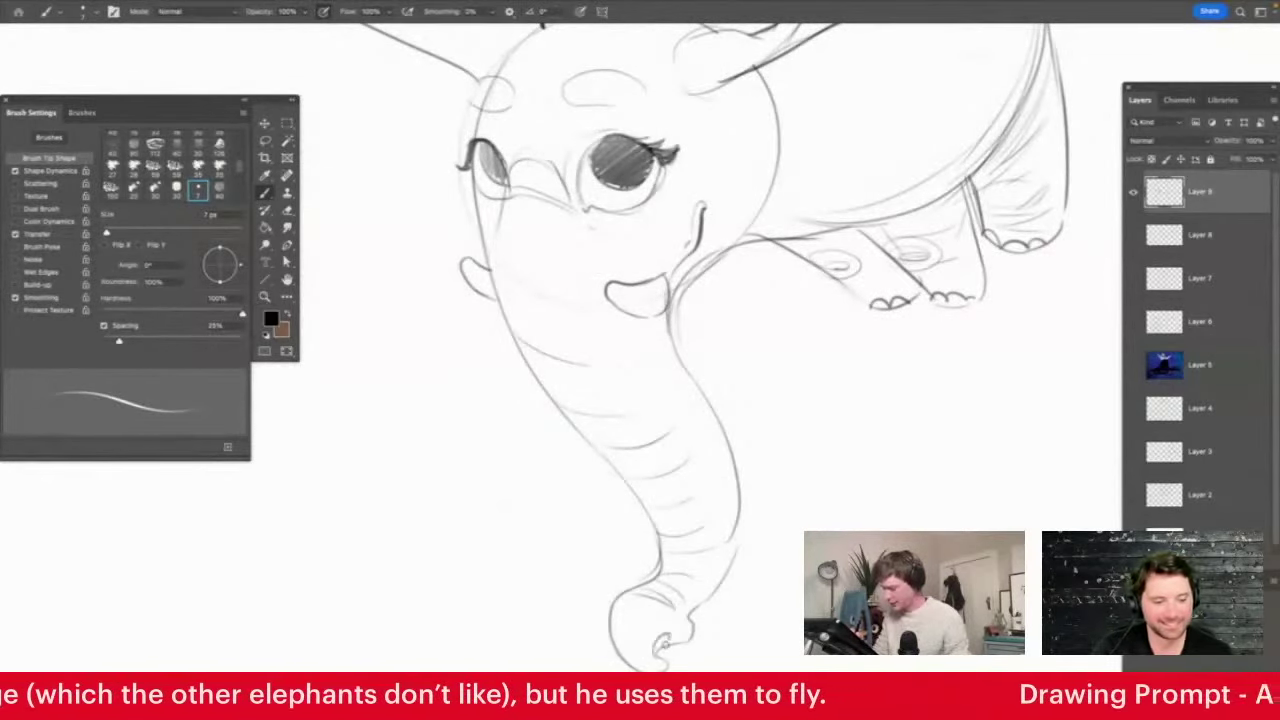
Erase round white highlights into the pupils of both eyes
drag(708, 490, 668, 448)
drag(625, 247, 692, 250)
key(e)
mouse_move(663, 302)
mouse_down()
mouse_move(674, 299)
mouse_move(686, 330)
mouse_up()
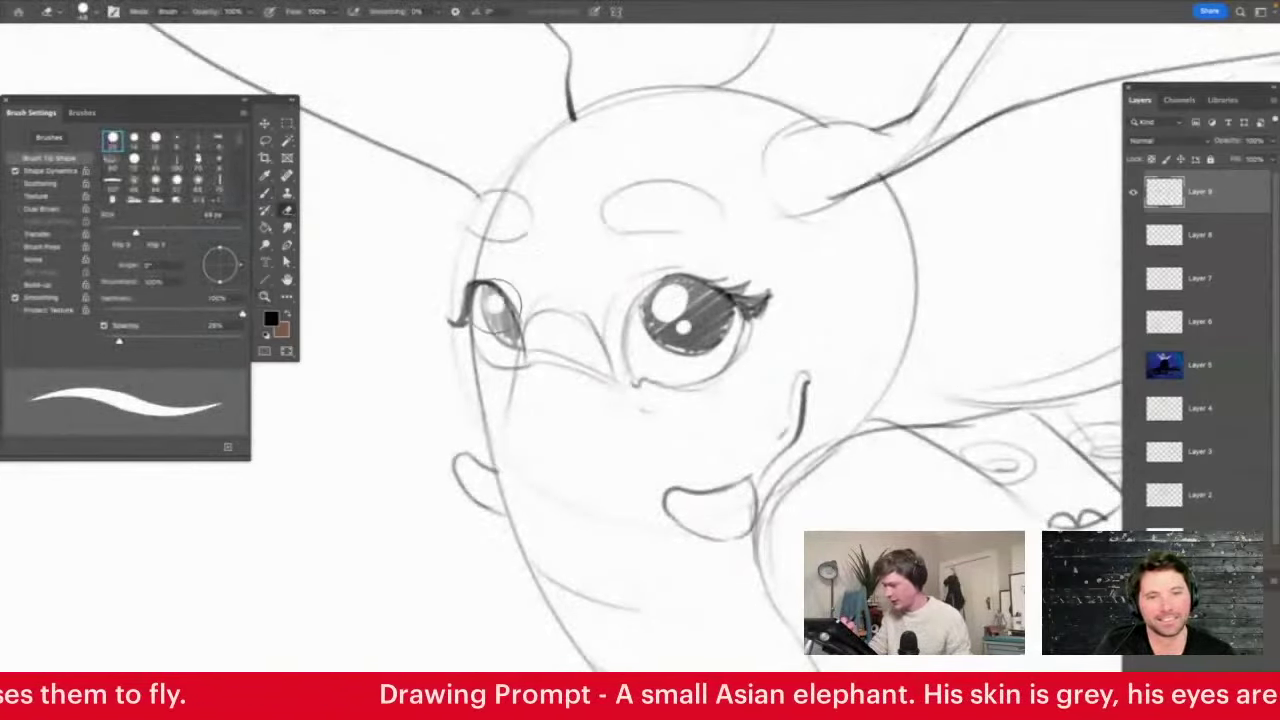
drag(488, 300, 508, 324)
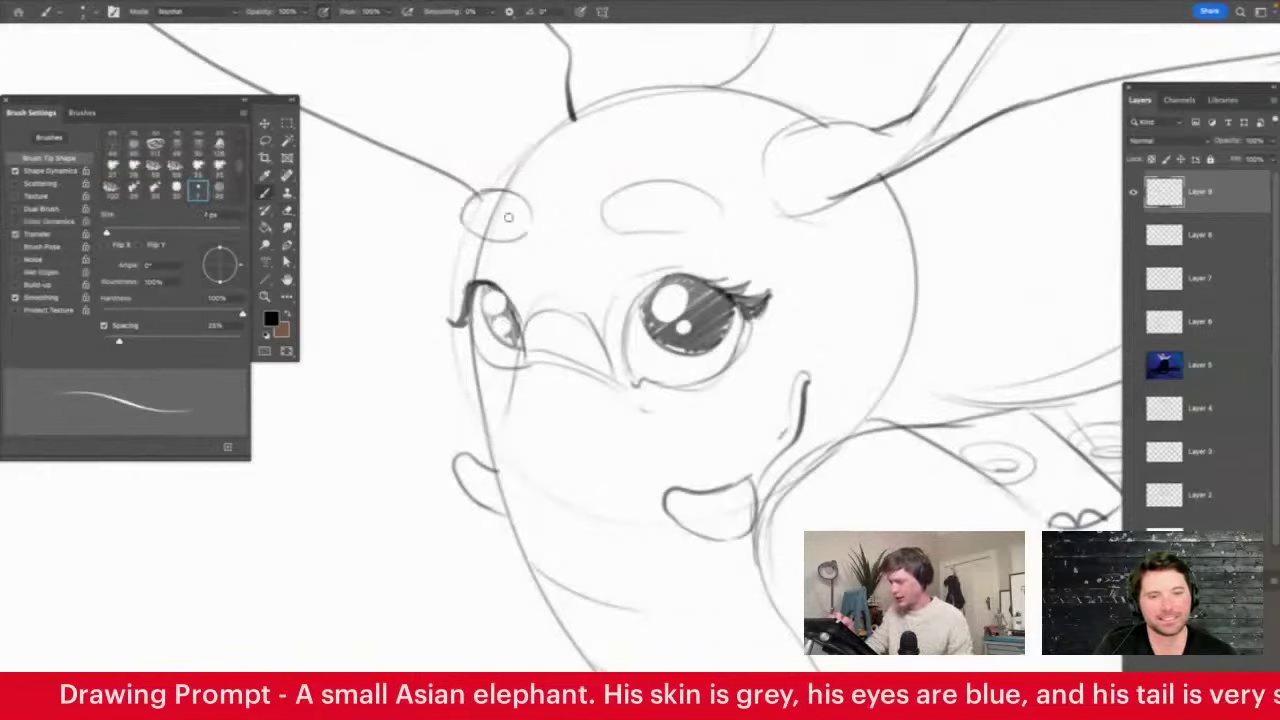
Redraw both eyebrows as closed rounded shapes and strengthen the outline over the top of the head
mouse_move(492, 220)
mouse_down()
mouse_move(467, 209)
mouse_move(472, 272)
mouse_move(513, 243)
mouse_move(528, 203)
mouse_up()
key(b)
mouse_move(624, 196)
mouse_down()
mouse_move(612, 234)
mouse_move(728, 210)
mouse_move(694, 187)
mouse_up()
drag(494, 195, 662, 90)
Erase the top of the head outline and the lines around it between the two ears
key(z)
mouse_move(745, 188)
mouse_down()
mouse_move(686, 194)
mouse_move(755, 200)
mouse_up()
key(e)
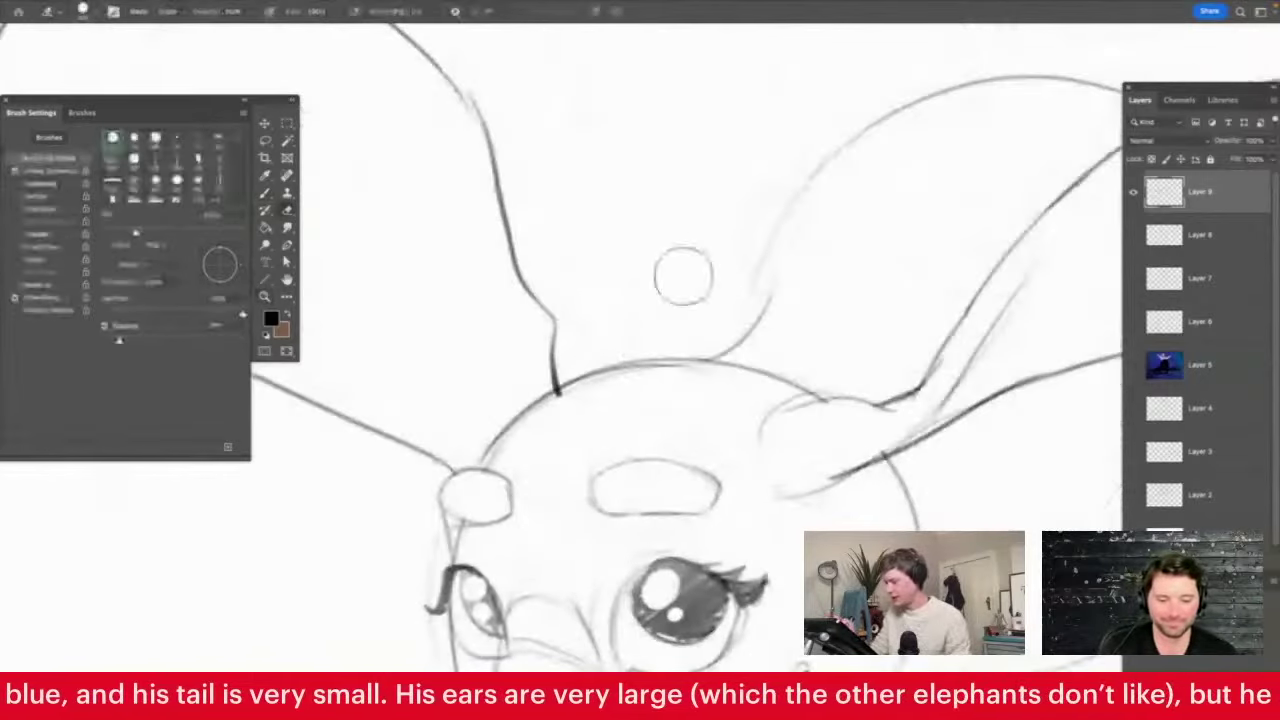
drag(572, 374, 753, 358)
drag(548, 335, 534, 380)
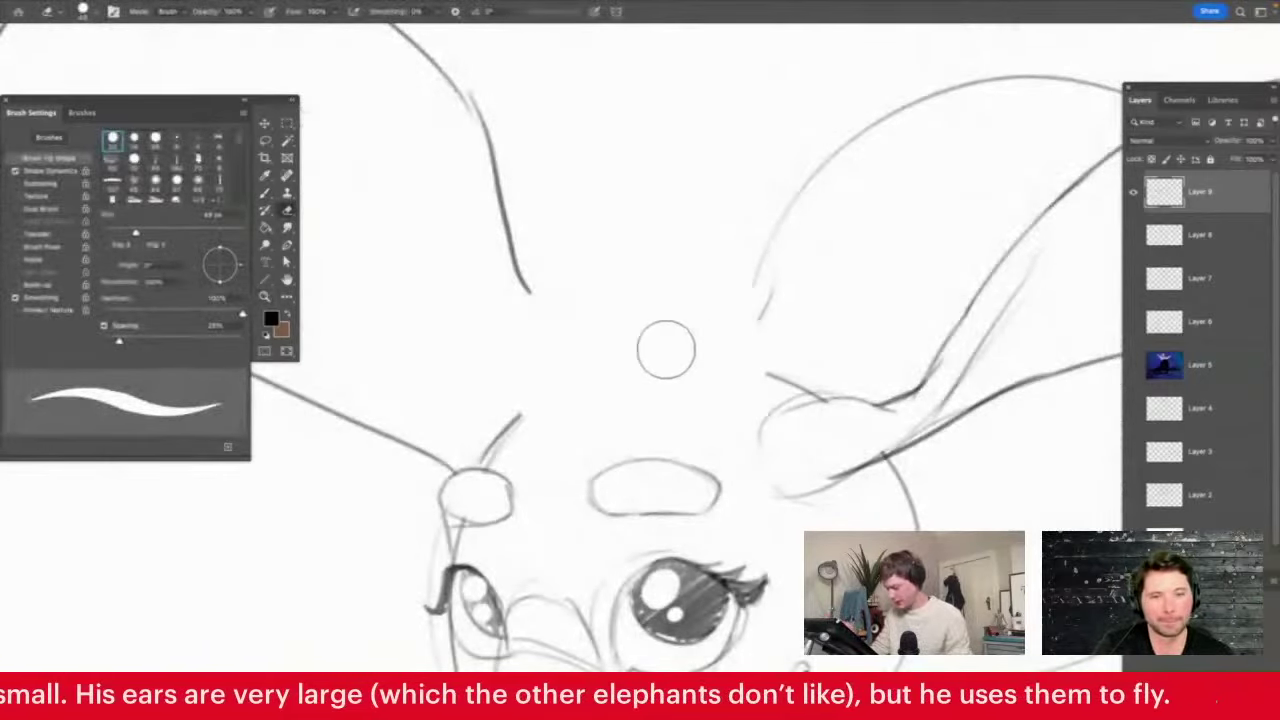
Draw a curved hat brim across the top of the head, then try a line for the hat's crown and undo it
key(b)
mouse_move(776, 366)
mouse_down()
mouse_move(526, 354)
mouse_move(557, 363)
mouse_move(579, 392)
mouse_move(742, 345)
mouse_move(778, 366)
mouse_up()
mouse_move(558, 345)
mouse_down()
mouse_move(594, 110)
mouse_move(691, 139)
mouse_up()
key(ctrl+z)
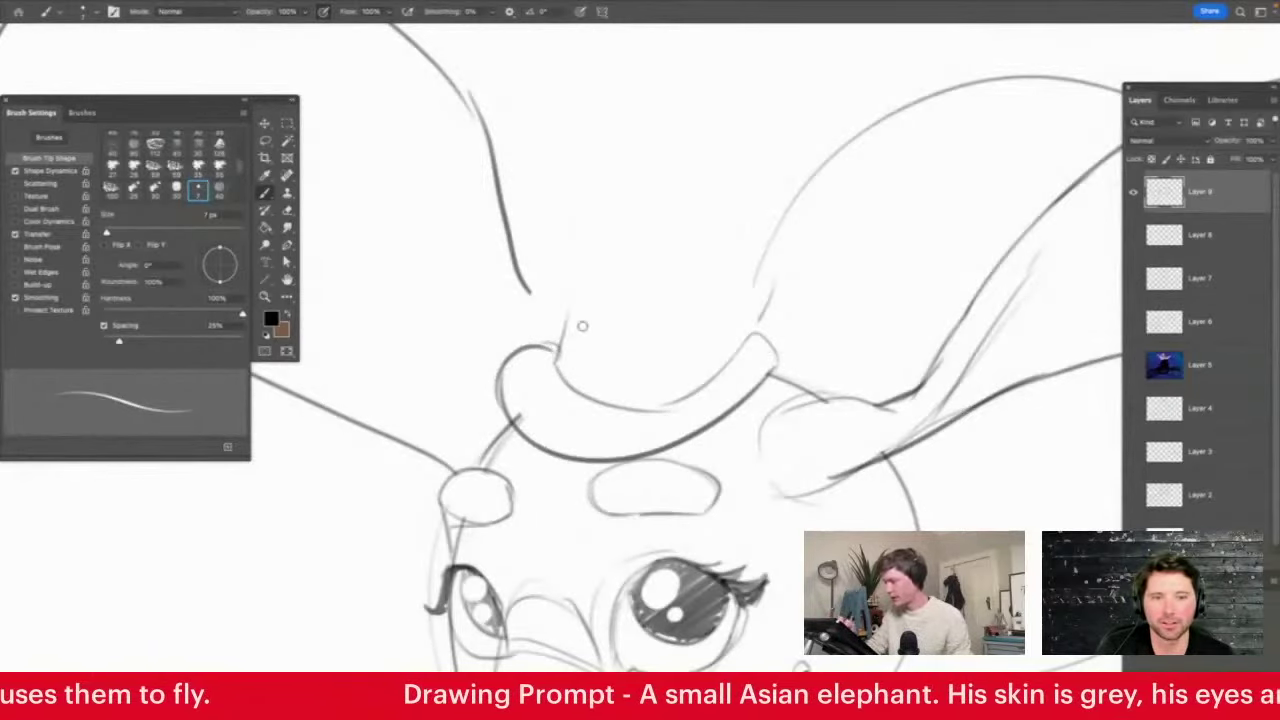
Draw a large feather held in the curled trunk tip, with its quill sticking out on the other side
key(z)
drag(660, 172, 643, 212)
drag(687, 462, 727, 482)
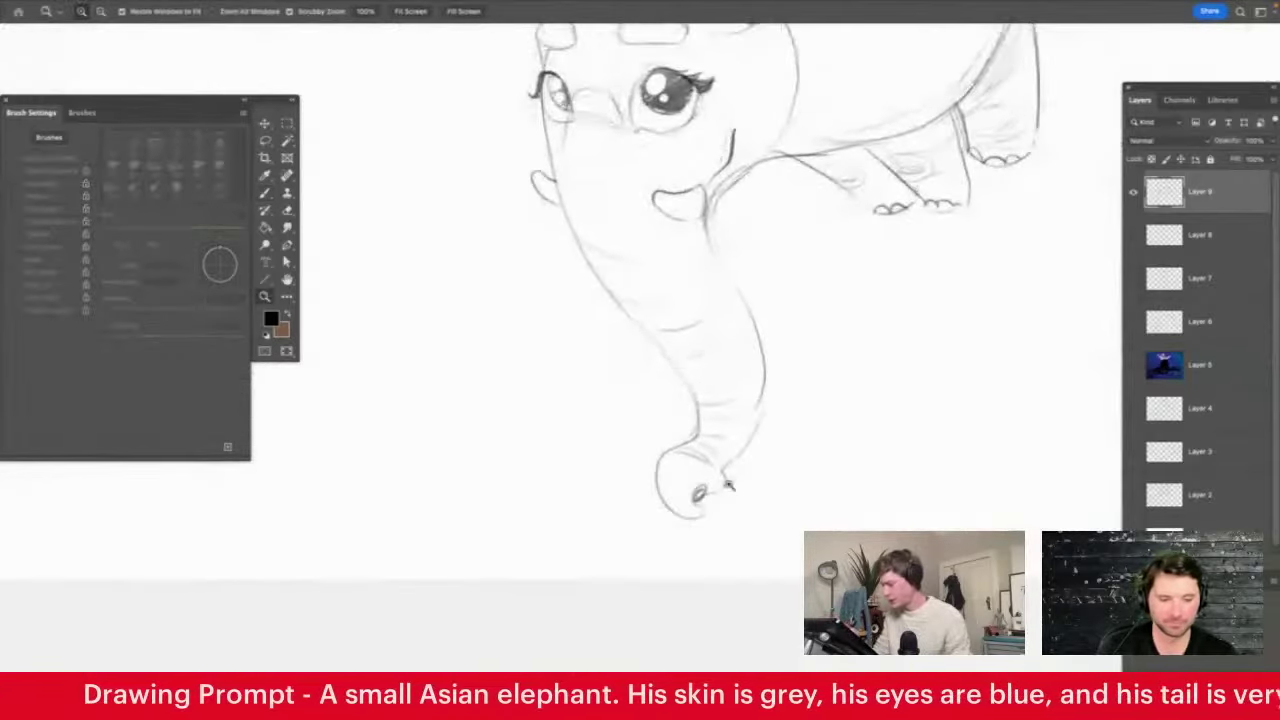
click(716, 475)
key(b)
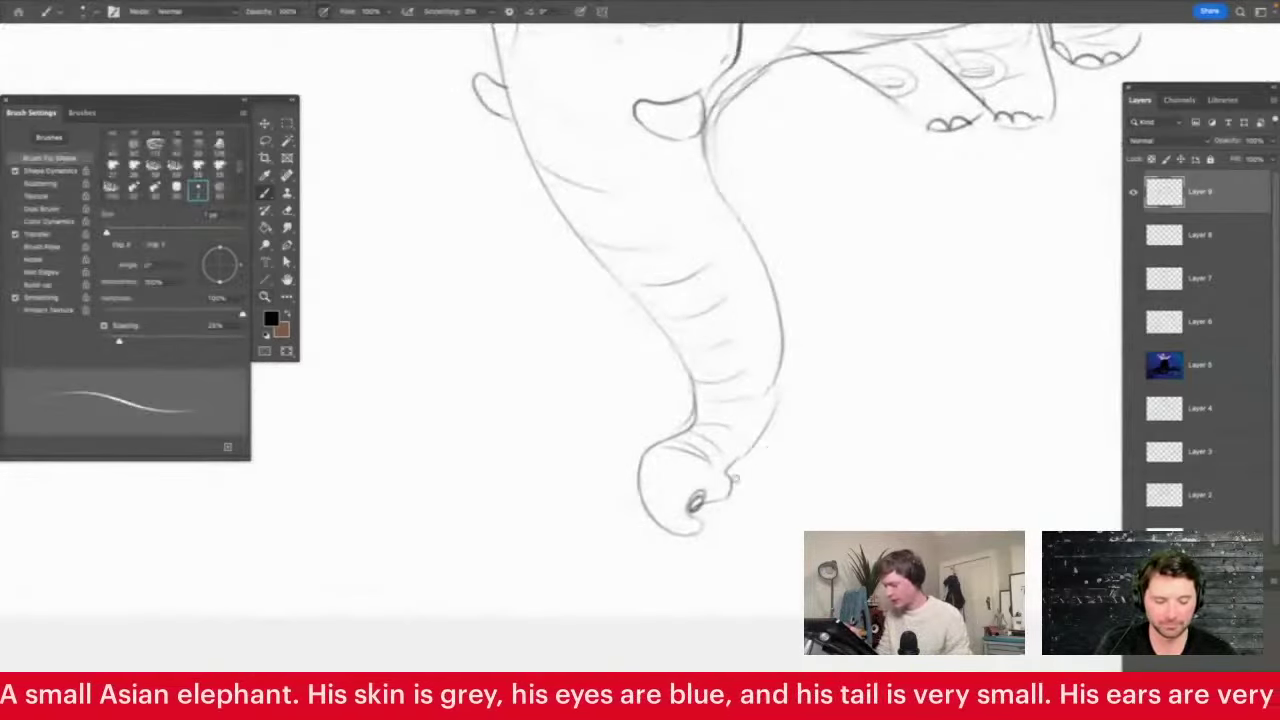
mouse_move(697, 503)
mouse_down()
mouse_move(837, 477)
mouse_move(900, 545)
mouse_move(695, 505)
mouse_up()
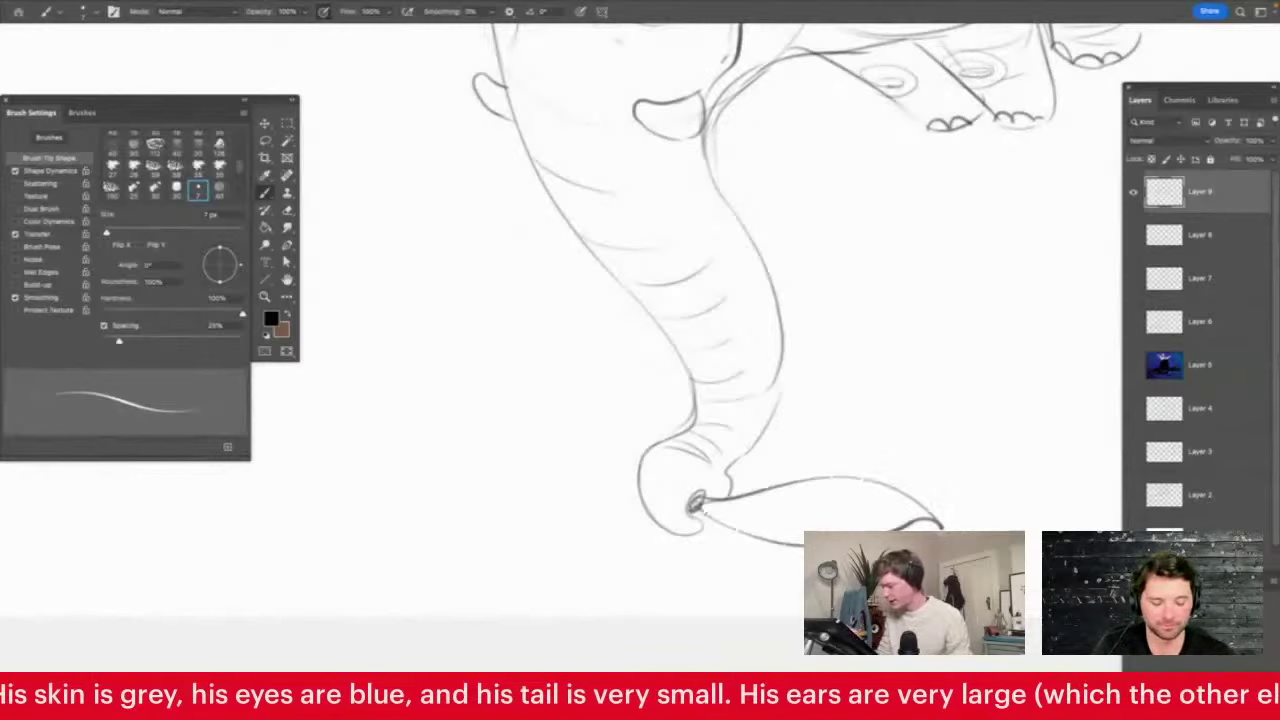
mouse_move(633, 476)
mouse_down()
mouse_move(592, 440)
mouse_move(632, 476)
mouse_up()
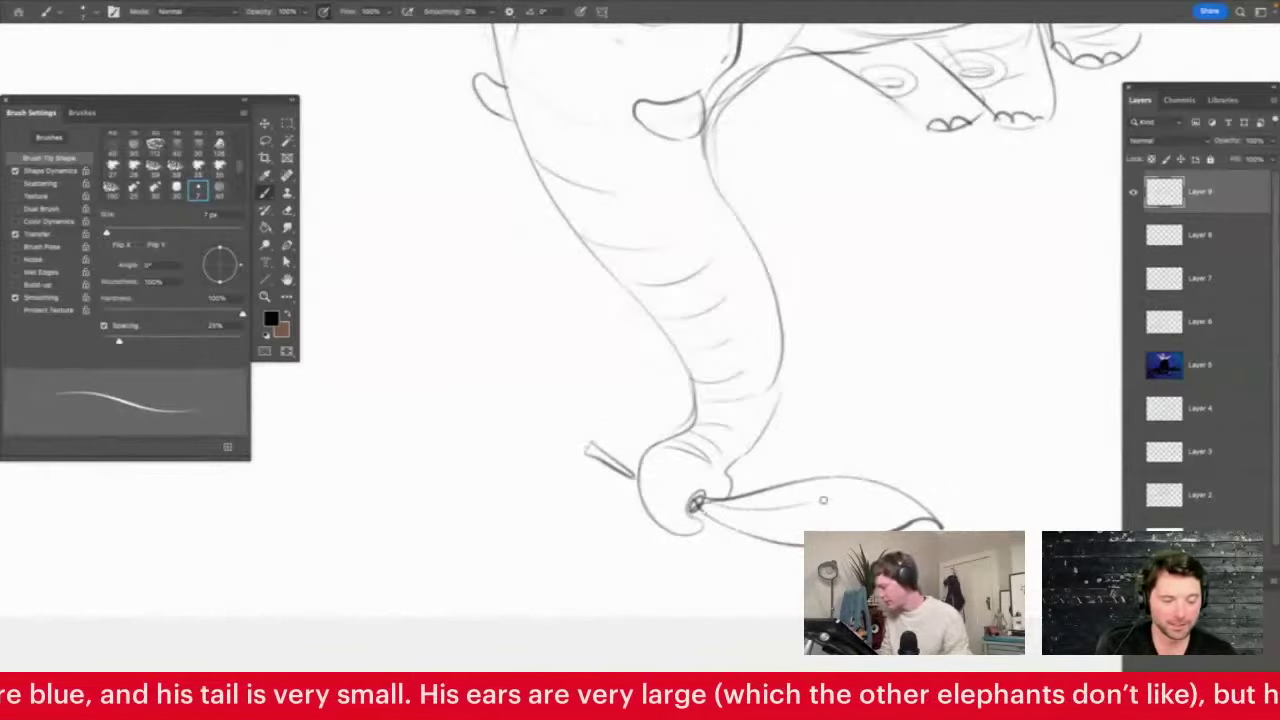
Darken the trunk's inner edge from behind the near tusk down toward the tip
key(z)
drag(875, 505, 831, 466)
drag(728, 493, 837, 446)
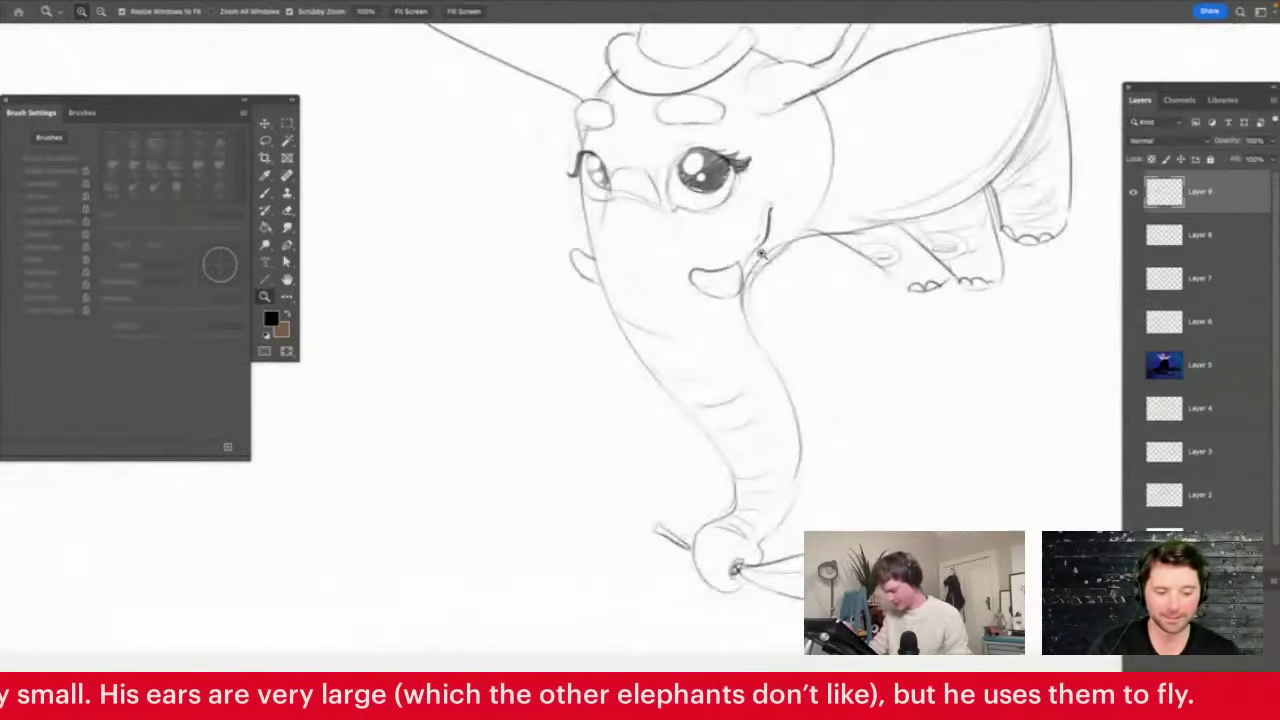
key(b)
mouse_move(747, 272)
mouse_down()
mouse_move(761, 345)
mouse_move(757, 332)
mouse_move(798, 472)
mouse_move(796, 454)
mouse_move(755, 554)
mouse_move(764, 522)
mouse_up()
key(z)
alt+click(716, 481)
drag(716, 481, 699, 486)
drag(751, 241, 809, 257)
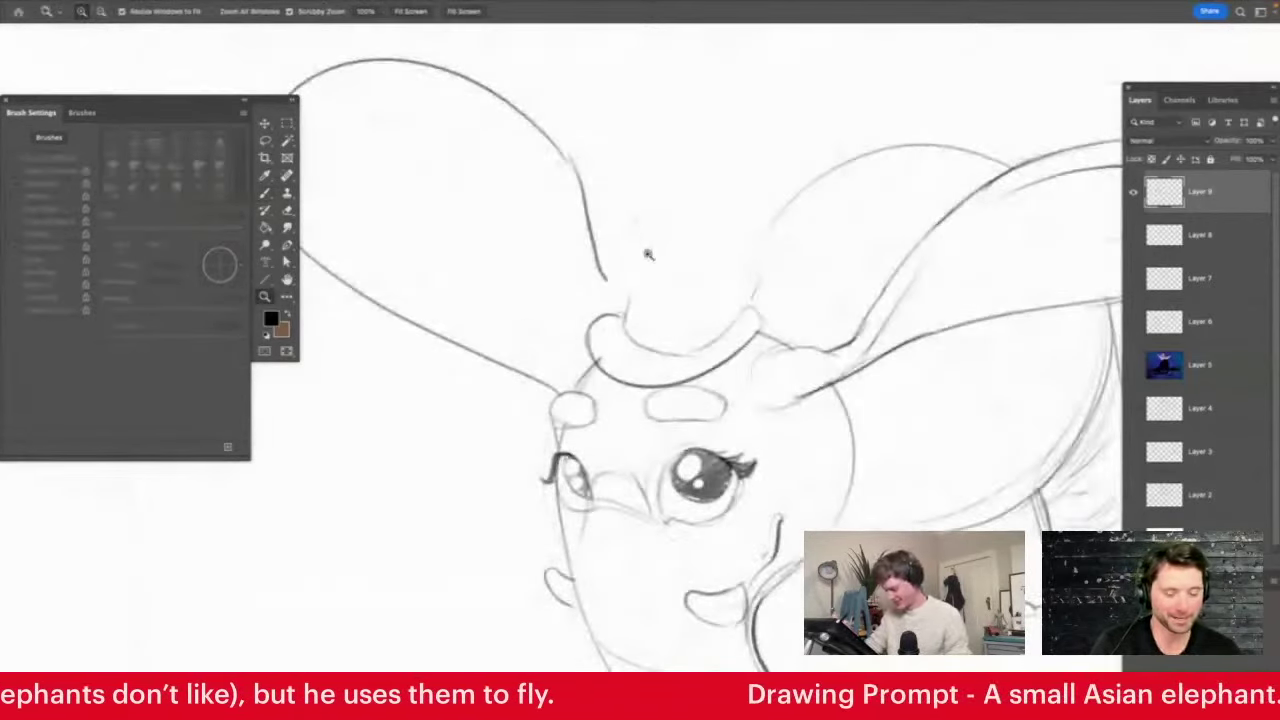
Draw a tall pointed hat crown with a curled tip above the brim, and extend the far ear's inner edge to the hat
key(b)
mouse_move(618, 317)
mouse_down()
mouse_move(652, 158)
mouse_move(676, 148)
mouse_move(741, 308)
mouse_move(616, 309)
mouse_move(629, 306)
mouse_up()
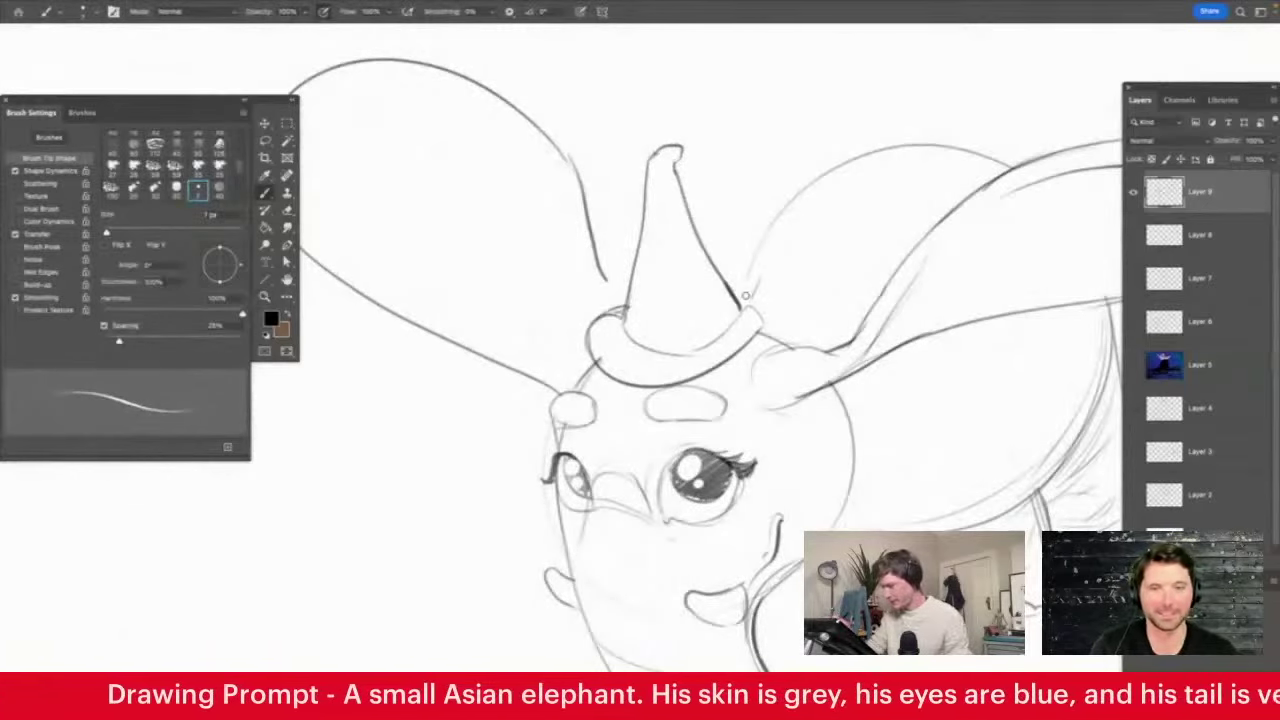
drag(737, 298, 761, 325)
key(e)
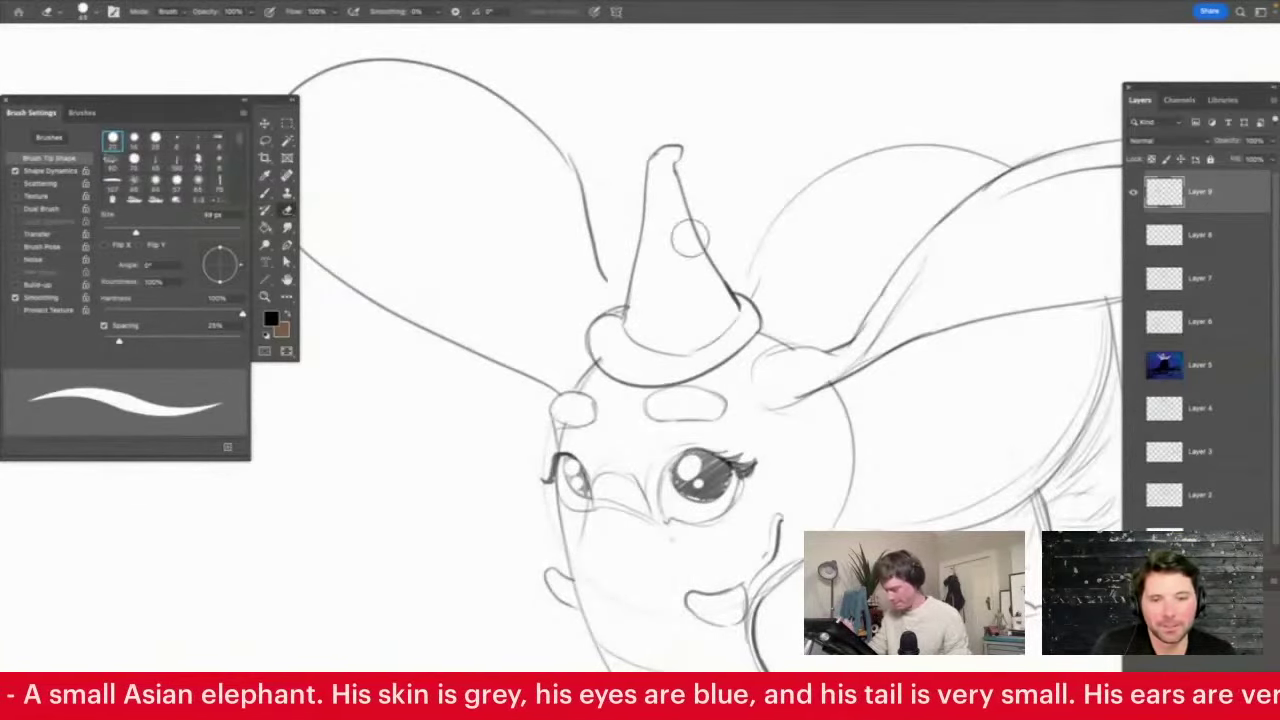
key(b)
drag(606, 281, 624, 303)
Add two curved stripes near the hat's tip and a curved band with an oval badge above the brim
key(z)
drag(668, 248, 590, 250)
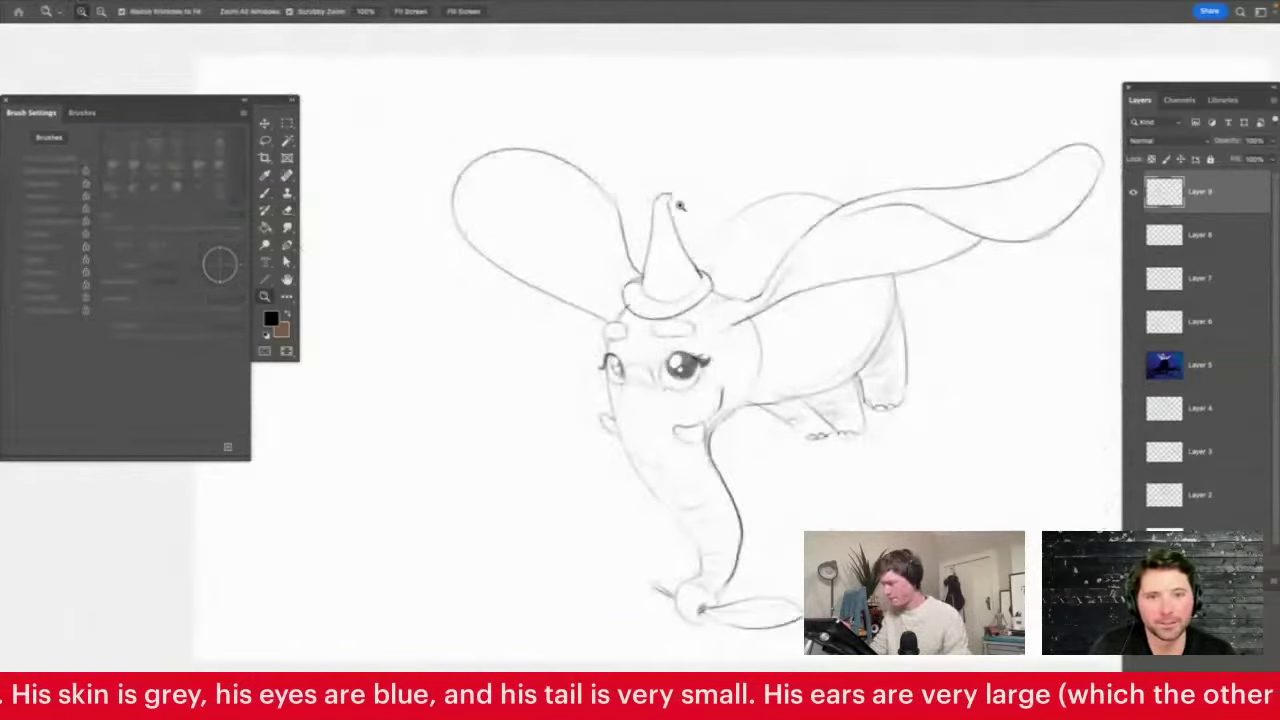
drag(674, 215, 683, 132)
key(b)
mouse_move(638, 207)
mouse_down()
mouse_move(679, 214)
mouse_move(685, 240)
mouse_up()
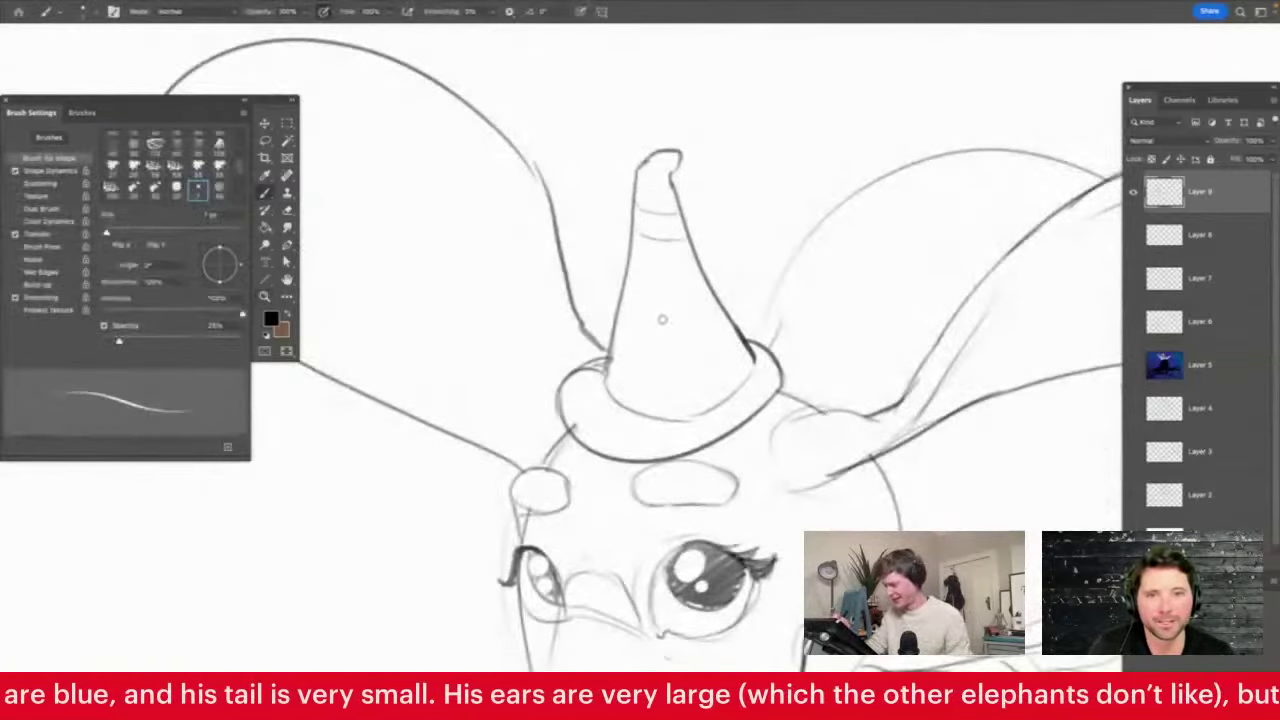
mouse_move(615, 363)
mouse_down()
mouse_move(641, 320)
mouse_move(732, 330)
mouse_up()
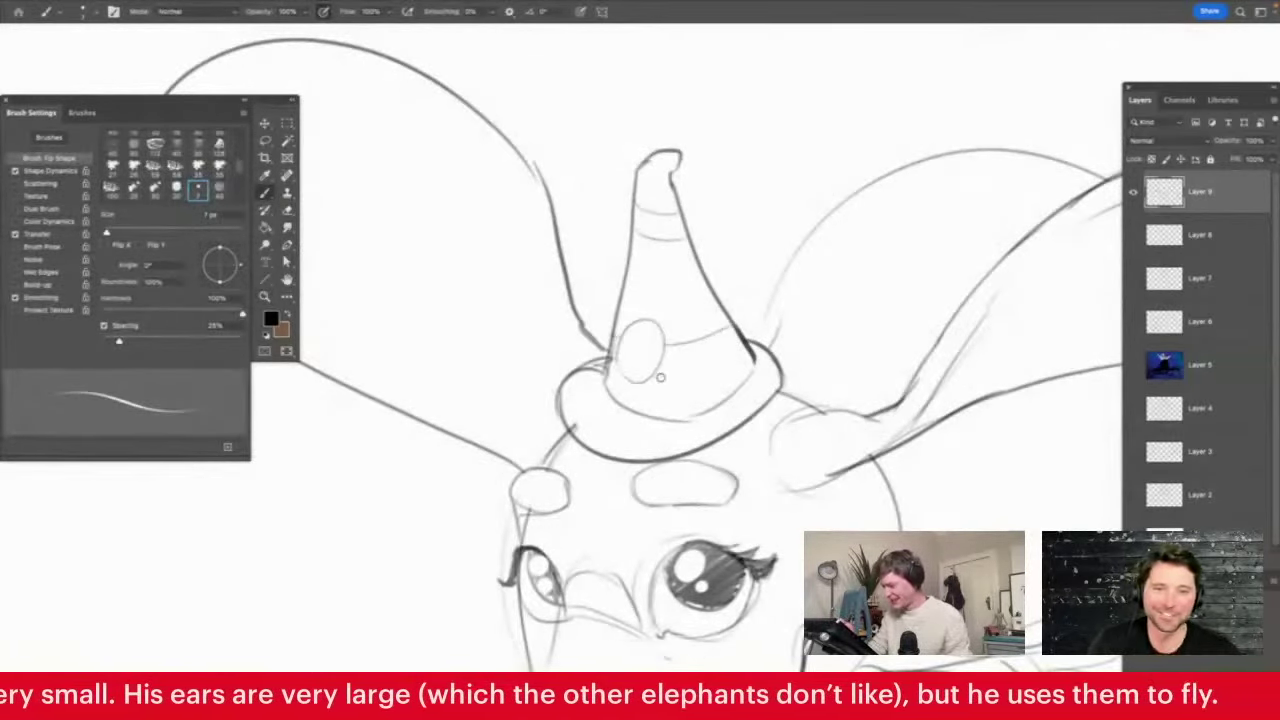
mouse_move(660, 378)
mouse_down()
mouse_move(745, 345)
mouse_move(680, 365)
mouse_up()
Draw the trunk's outer edge from beneath the far eye down past the far tusk
key(z)
alt+click(668, 338)
key(b)
key(z)
drag(692, 465, 710, 363)
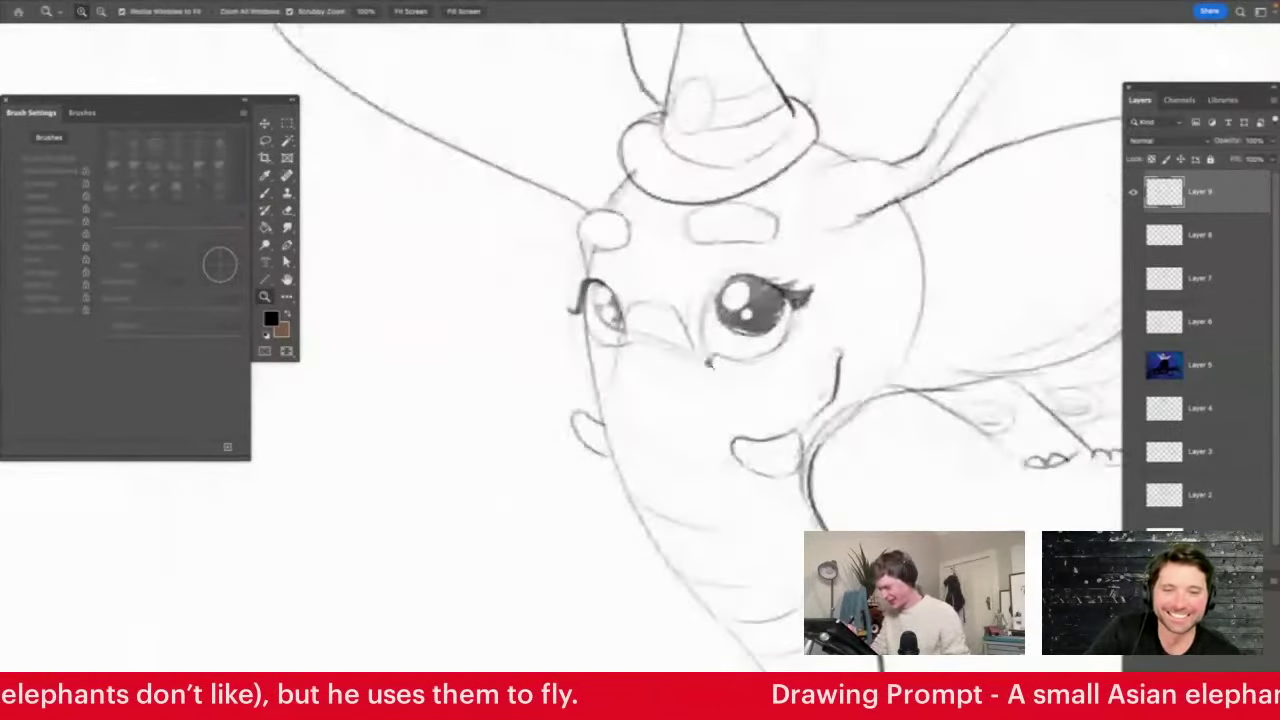
key(b)
drag(614, 352, 638, 517)
drag(610, 380, 641, 521)
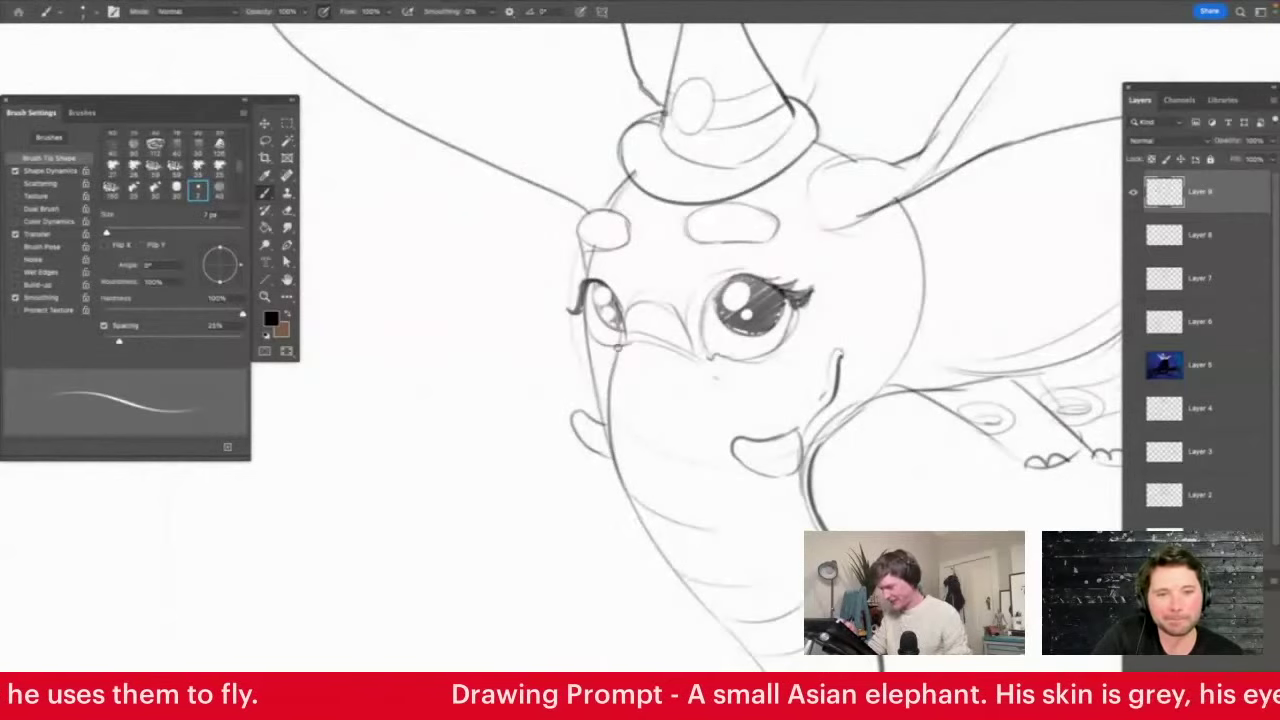
Darken the outline of the elephant's back from behind the hat brim upward
key(z)
alt+click(660, 400)
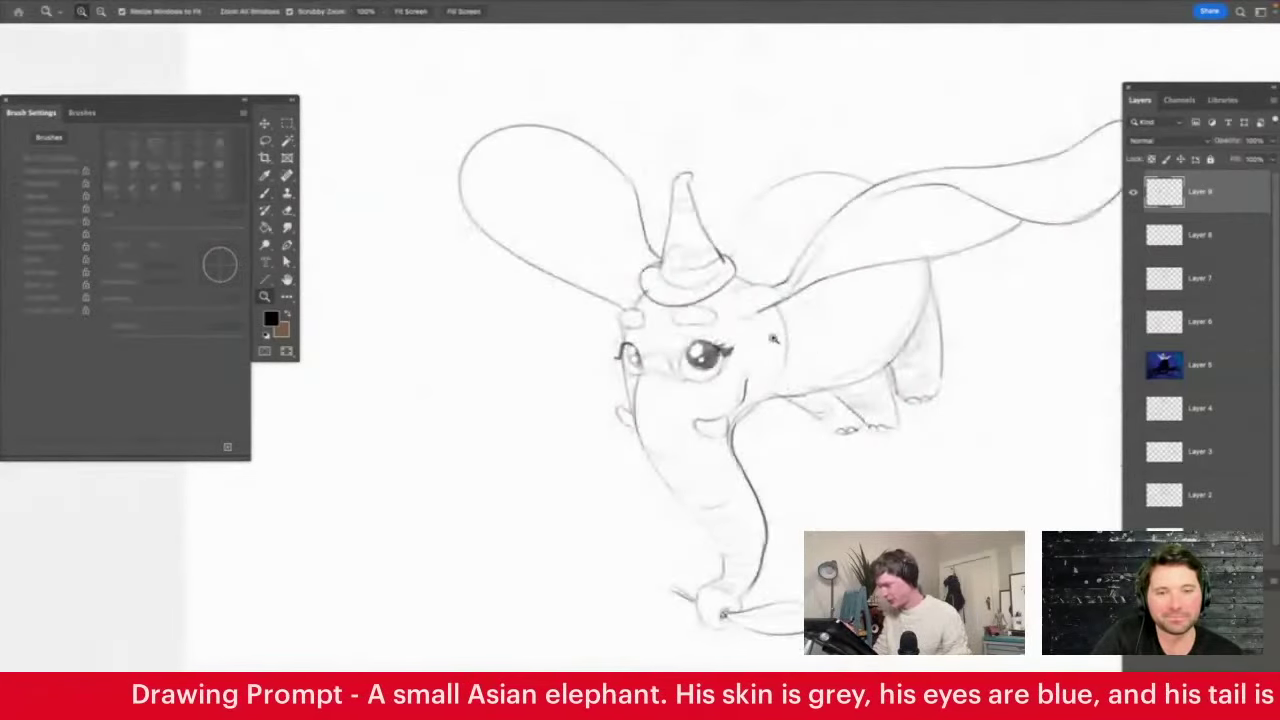
click(697, 335)
key(b)
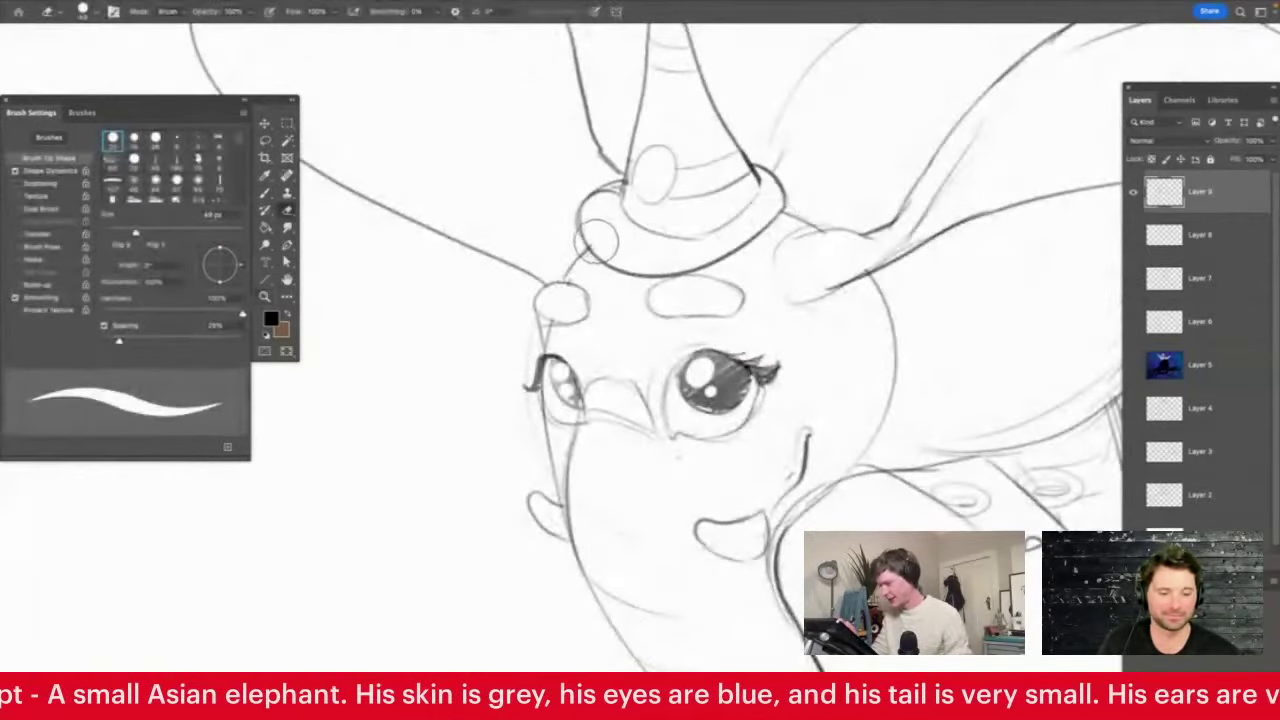
key(z)
alt+click(606, 340)
click(752, 205)
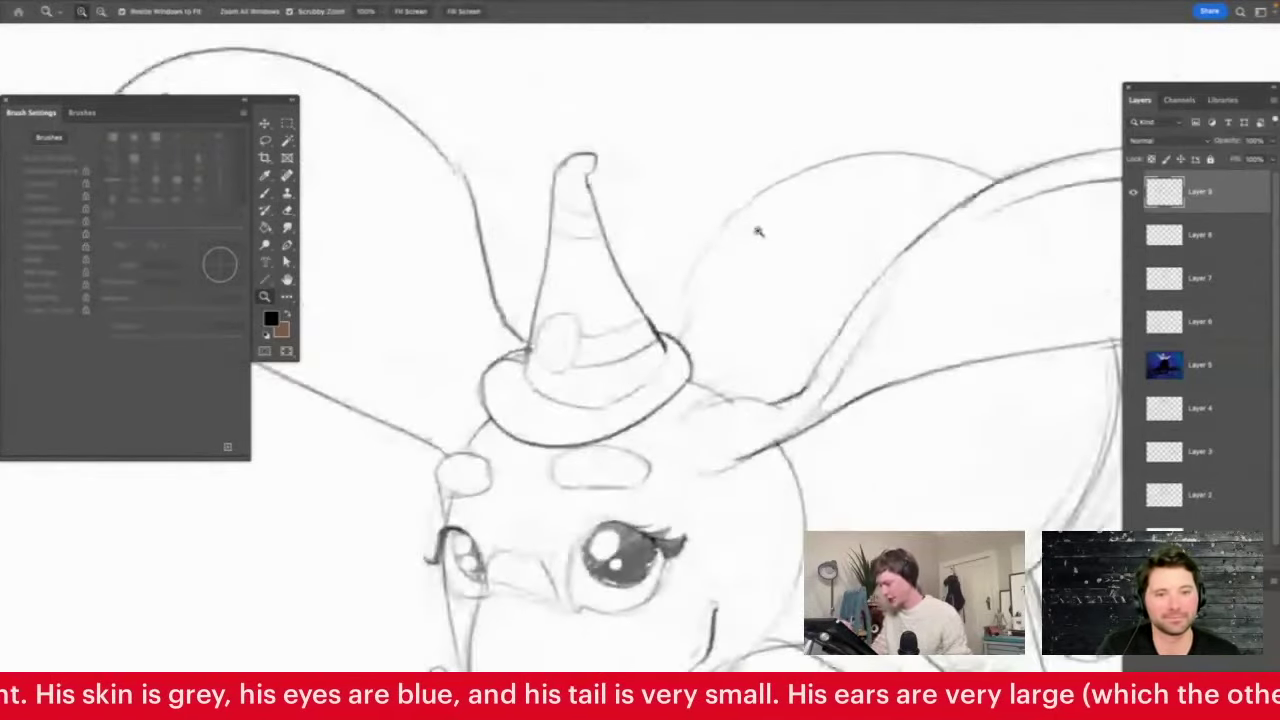
key(b)
drag(658, 334, 767, 188)
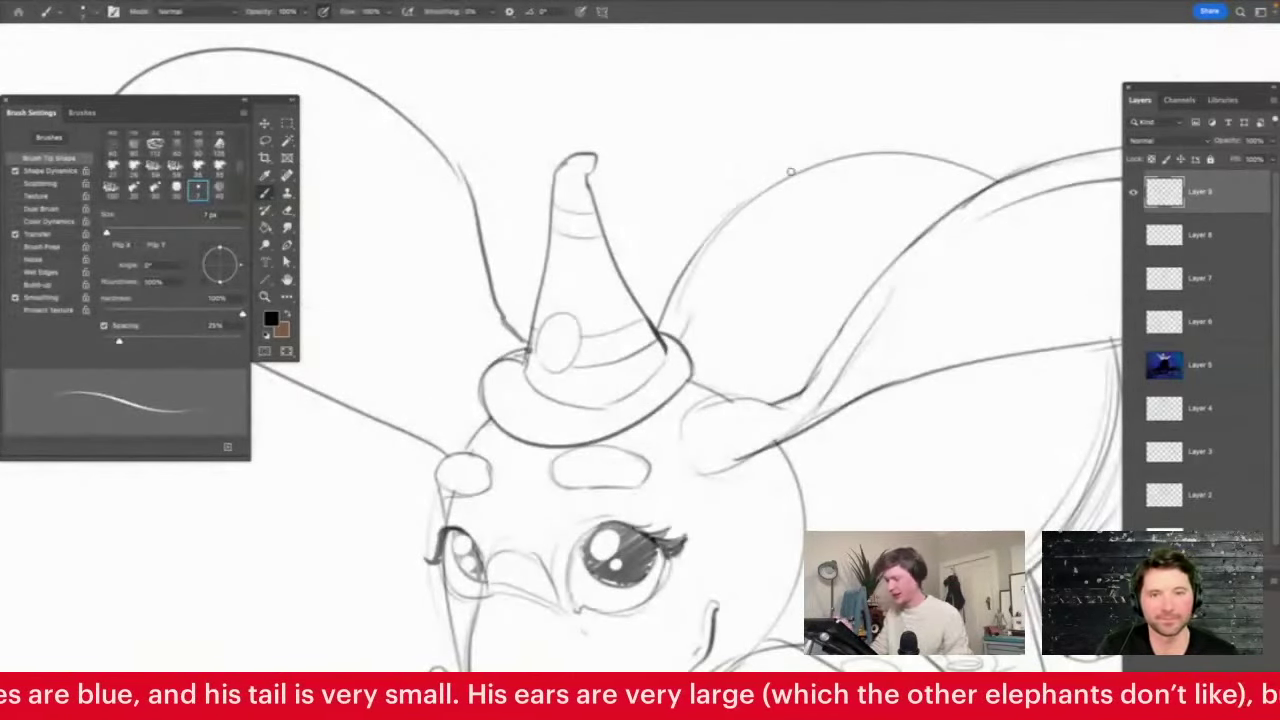
Draw a thin curved tail rising from the elephant's back, ending in a leaf-shaped tuft
key(z)
drag(654, 352, 604, 386)
drag(798, 254, 832, 258)
key(b)
mouse_move(724, 349)
mouse_down()
mouse_move(783, 227)
mouse_move(722, 122)
mouse_move(778, 72)
mouse_move(773, 183)
mouse_move(795, 250)
mouse_up()
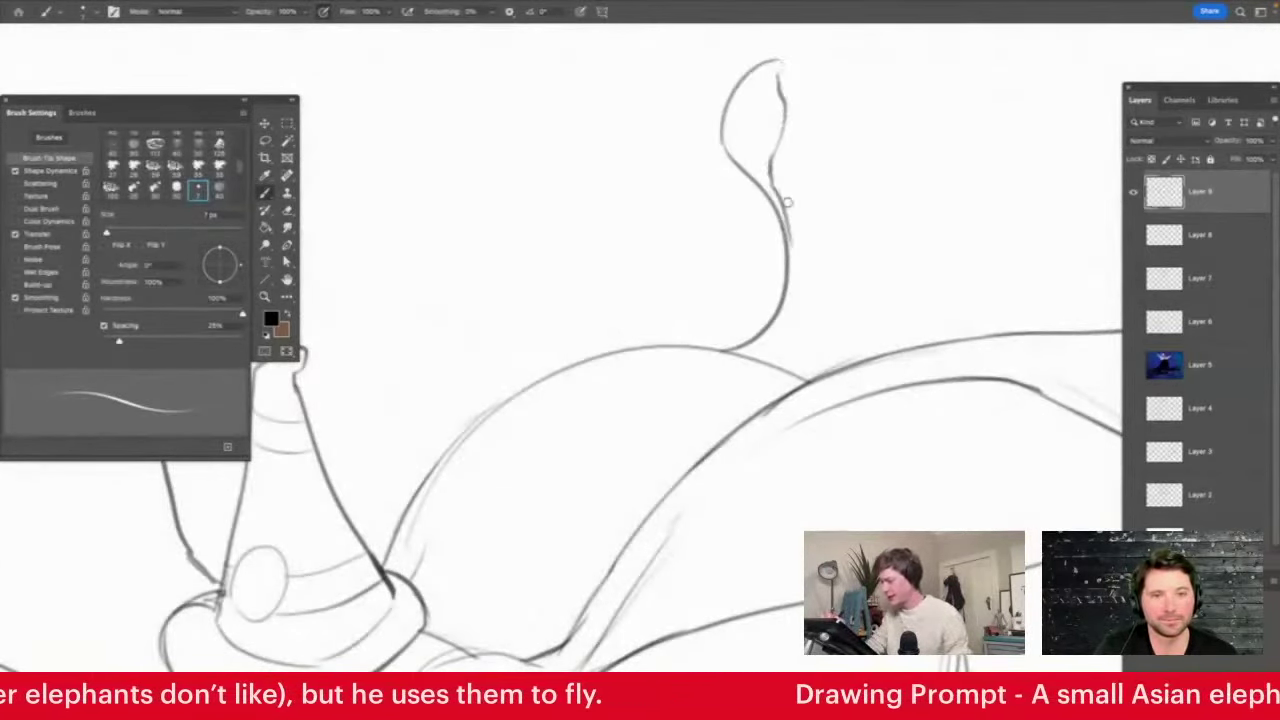
mouse_move(790, 200)
mouse_down()
mouse_move(793, 287)
mouse_move(778, 370)
mouse_up()
key(z)
drag(811, 237, 737, 346)
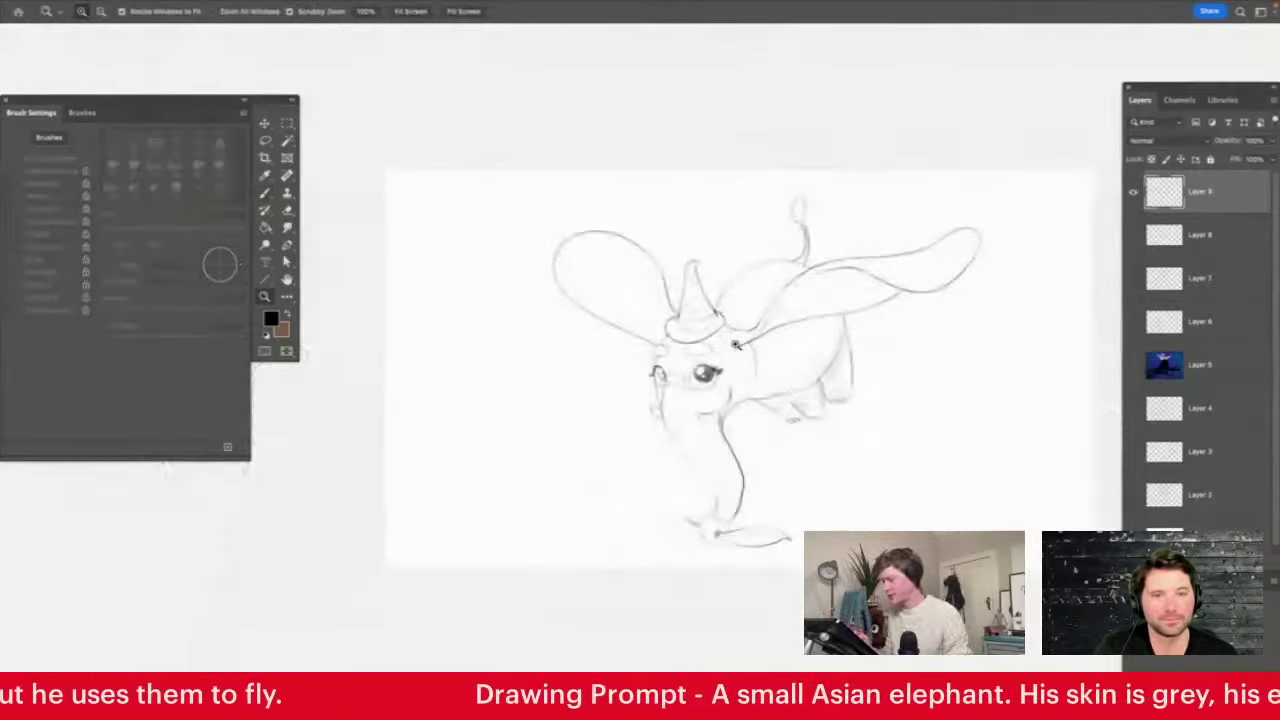
drag(750, 277, 812, 325)
click(812, 323)
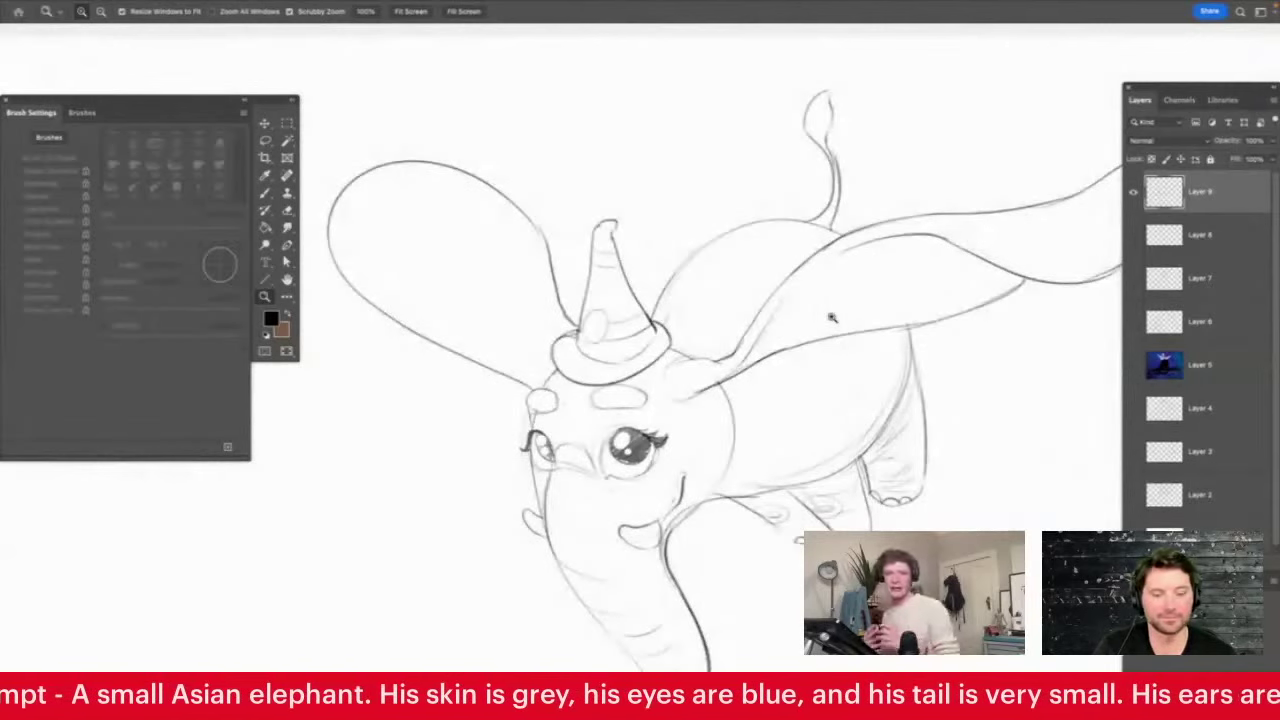
Darken the head outline between the far ear and the hat, and add a light fold line around the near ear's base
key(b)
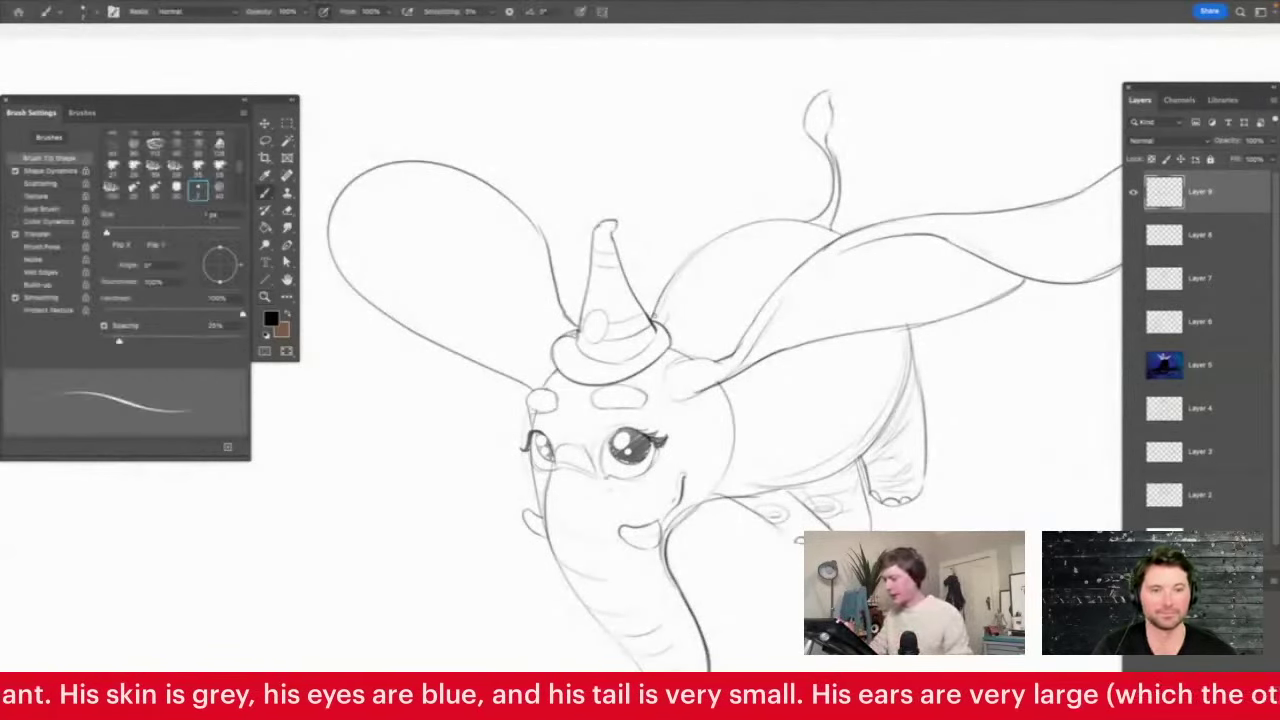
drag(654, 318, 678, 269)
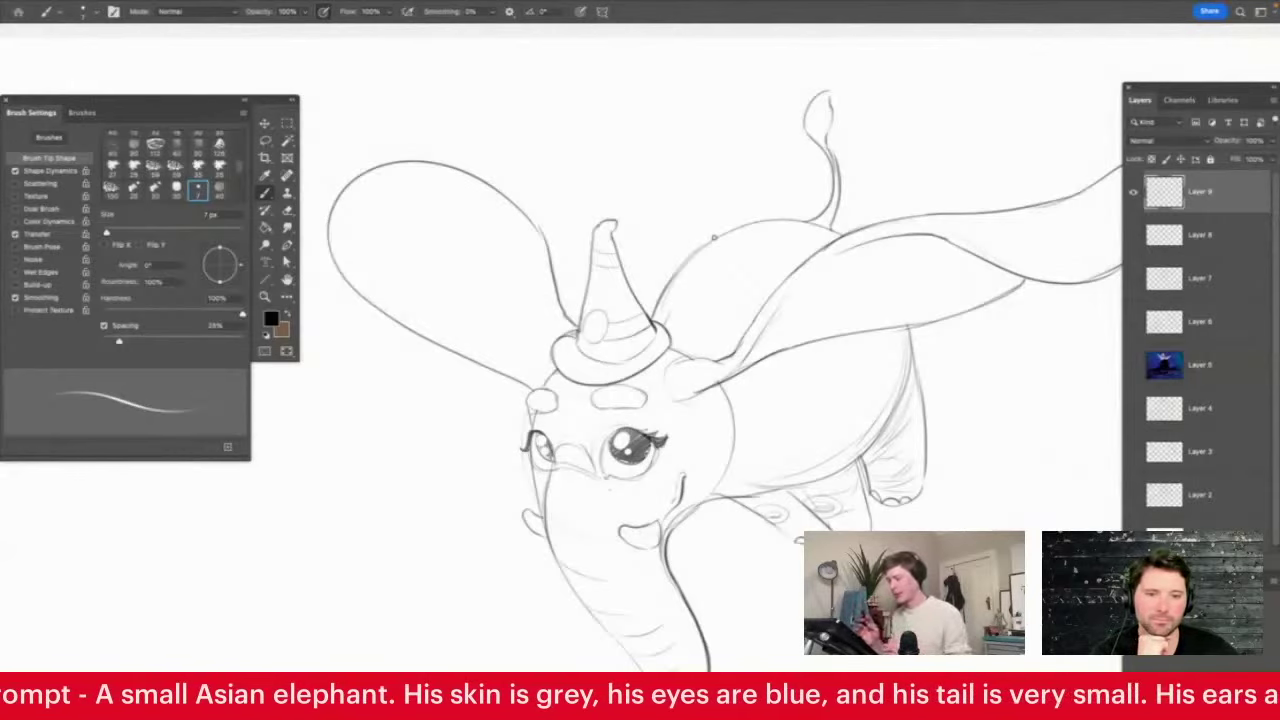
key(z)
drag(806, 376, 826, 469)
drag(629, 381, 655, 346)
key(b)
mouse_move(578, 368)
mouse_down()
mouse_move(610, 350)
mouse_move(632, 312)
mouse_up()
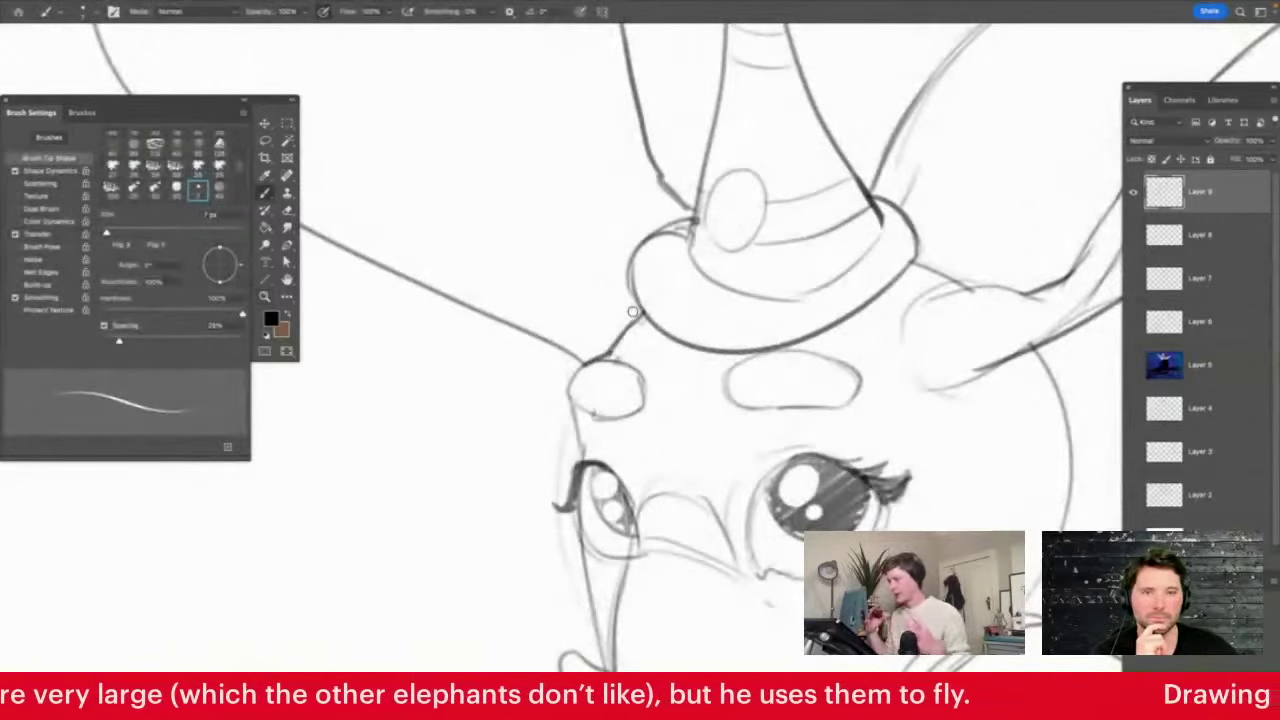
drag(914, 284, 982, 396)
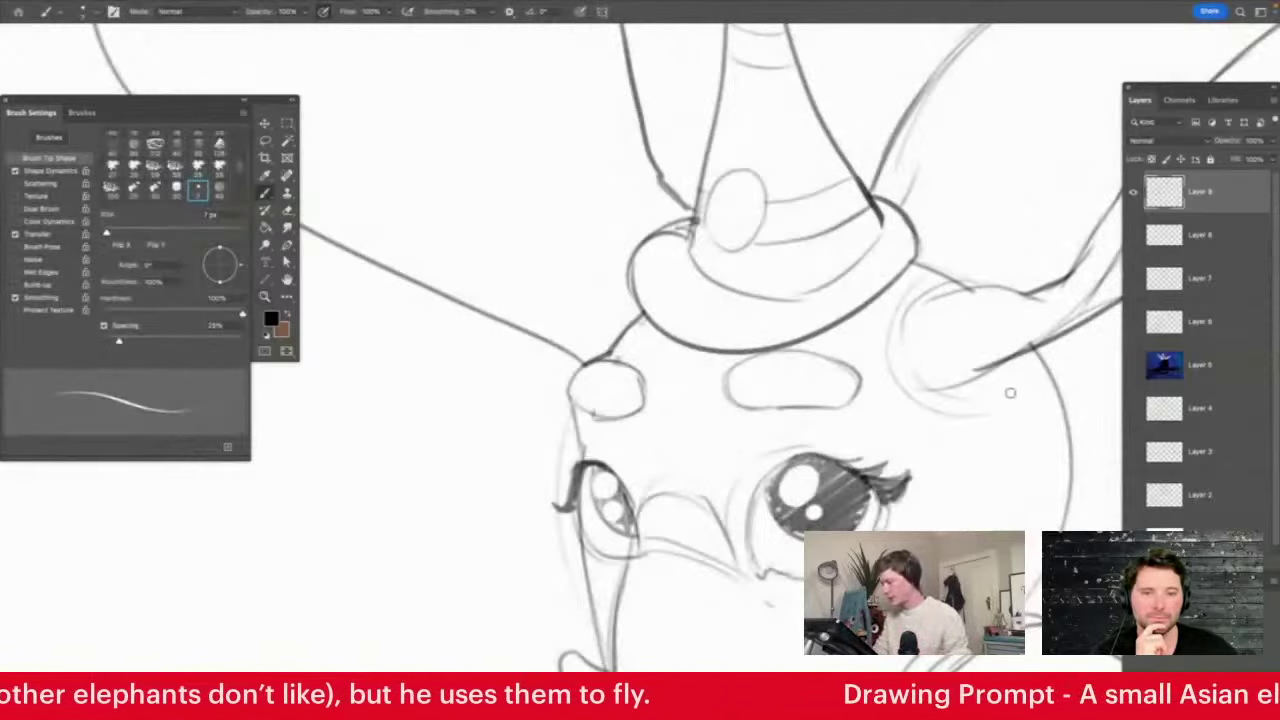
drag(601, 350, 640, 302)
Darken the outlines of the elephant's feet and the line running from the jaw to the belly
key(z)
drag(659, 290, 593, 366)
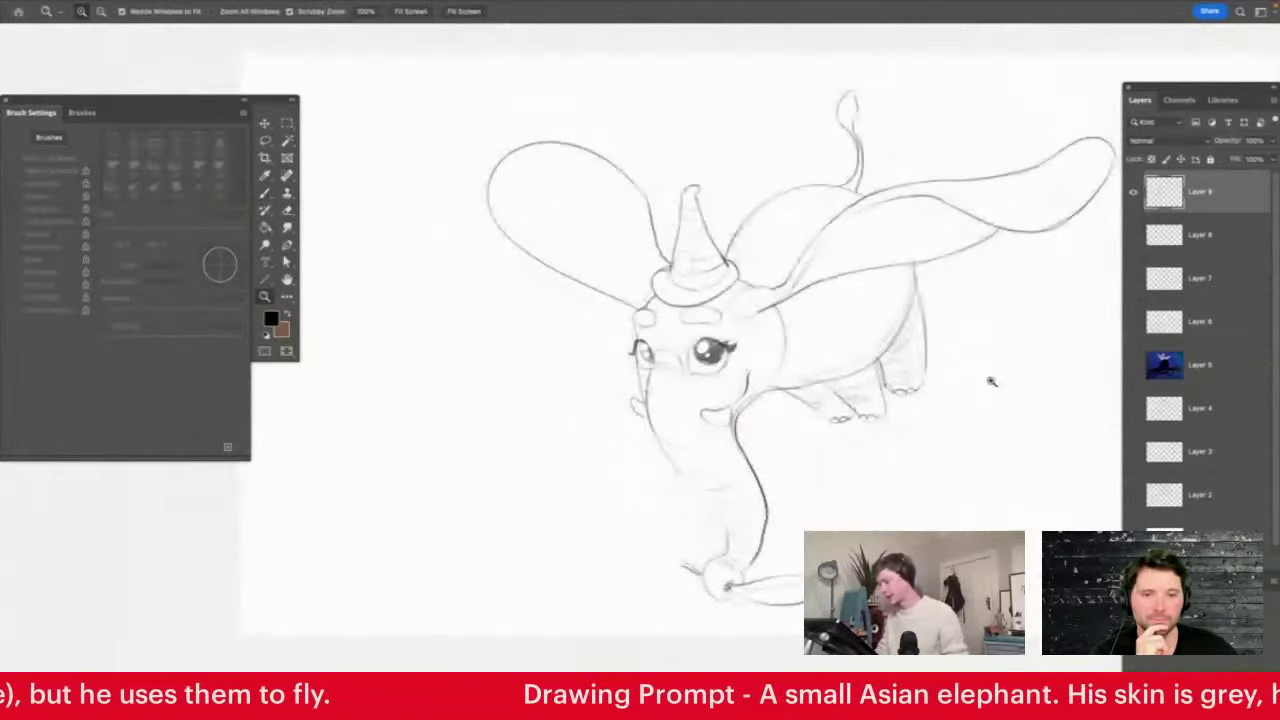
drag(896, 382, 982, 326)
key(b)
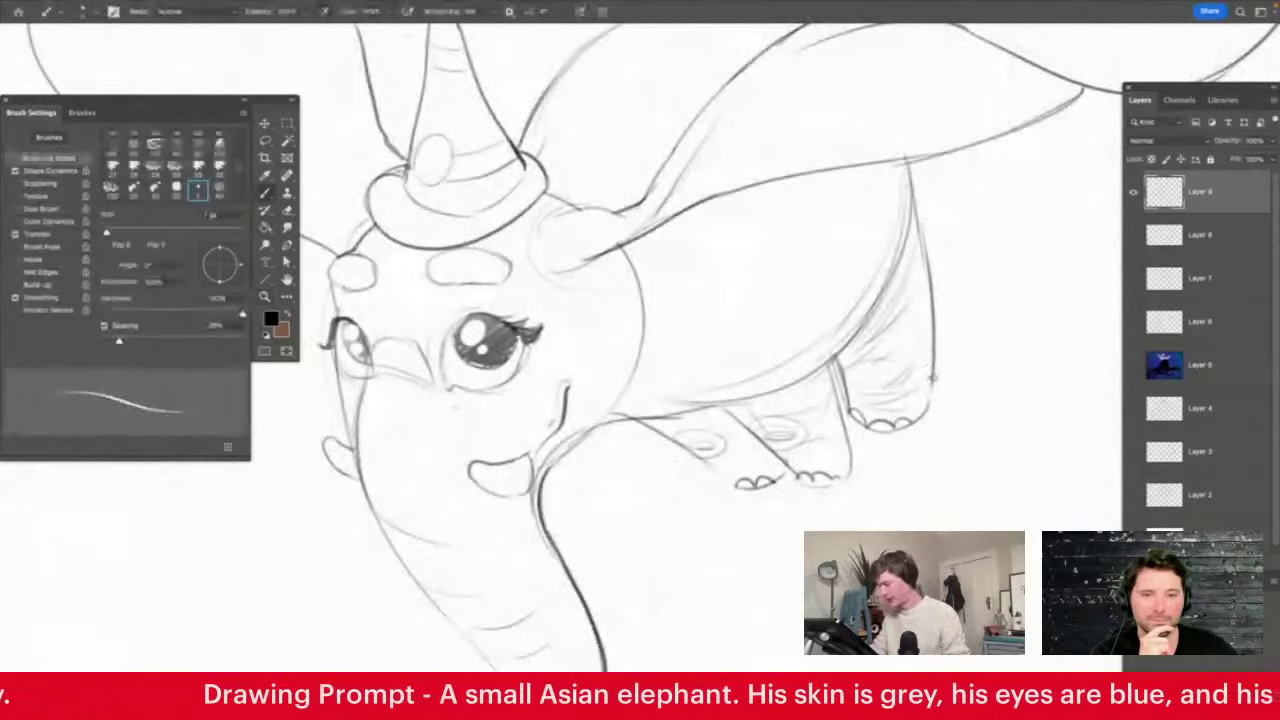
mouse_move(932, 377)
mouse_down()
mouse_move(932, 404)
mouse_move(889, 432)
mouse_move(850, 416)
mouse_move(794, 476)
mouse_move(815, 475)
mouse_move(736, 490)
mouse_up()
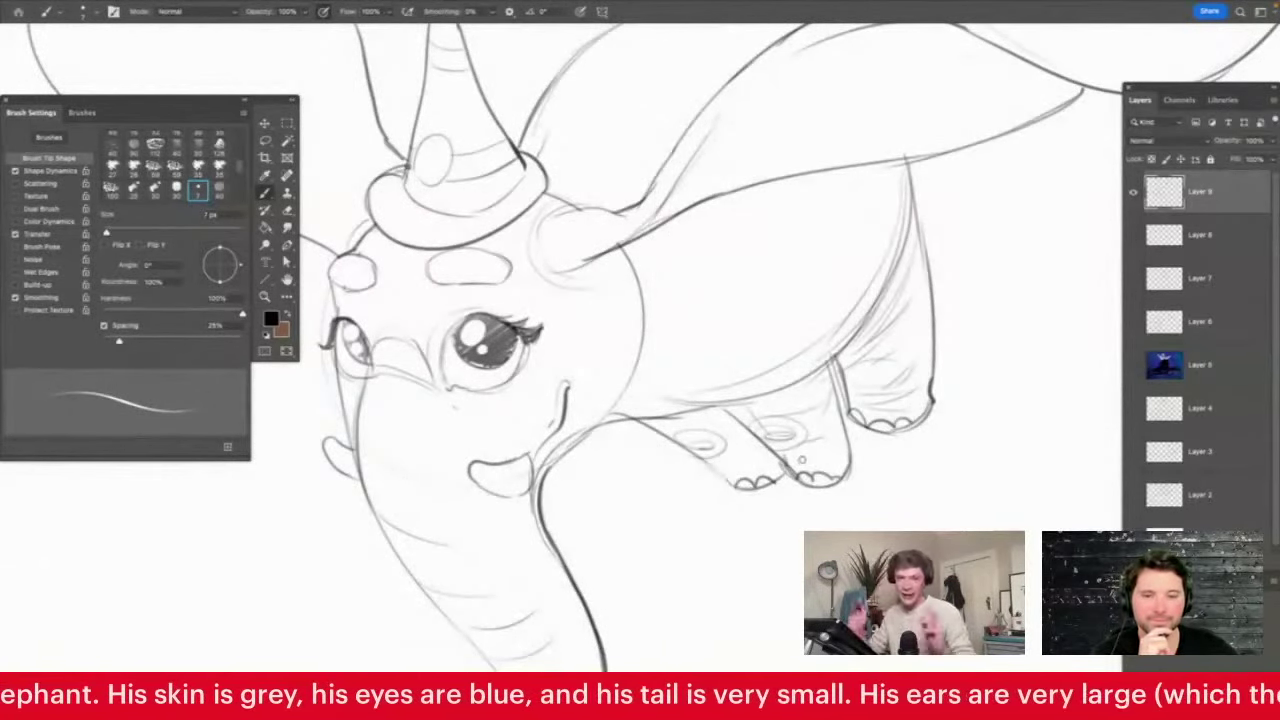
mouse_move(562, 455)
mouse_down()
mouse_move(644, 420)
mouse_move(650, 392)
mouse_move(706, 390)
mouse_up()
Erase the round back edge of the head and redraw it as a curve from the near ear down to the jaw
key(z)
click(632, 418)
key(b)
key(z)
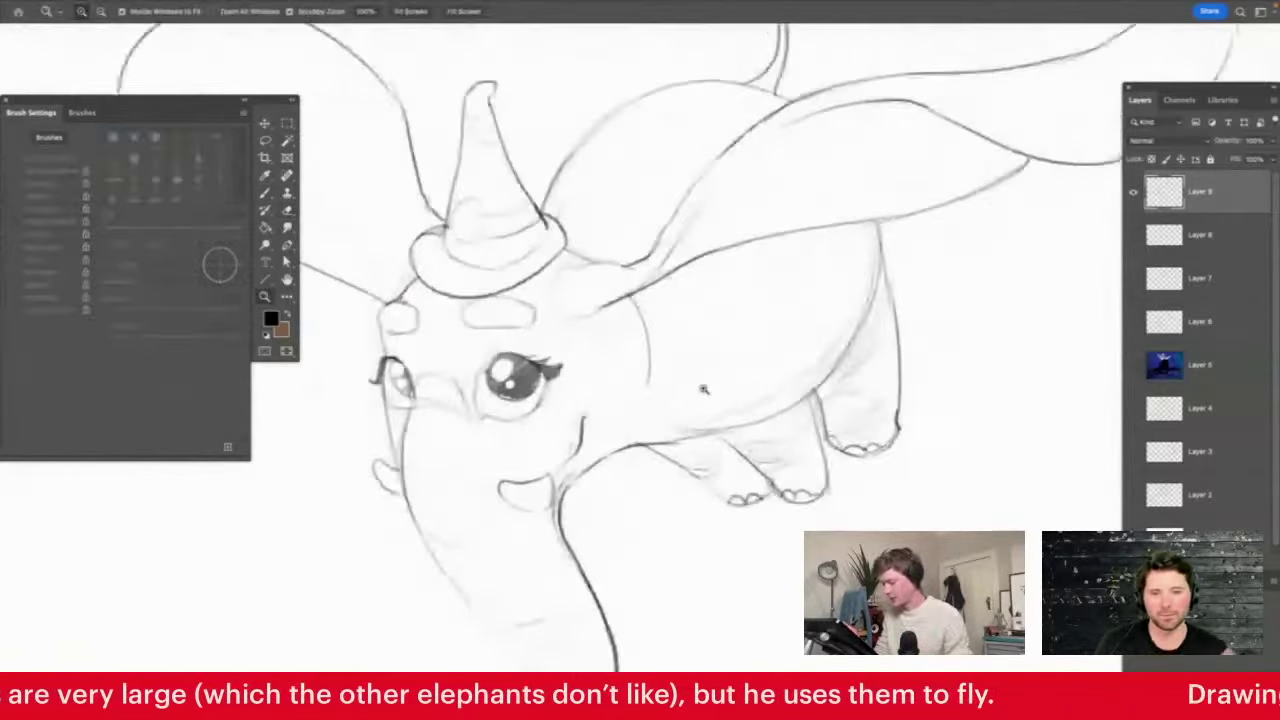
key(e)
mouse_move(636, 302)
mouse_down()
mouse_move(643, 401)
mouse_move(645, 296)
mouse_move(664, 364)
mouse_up()
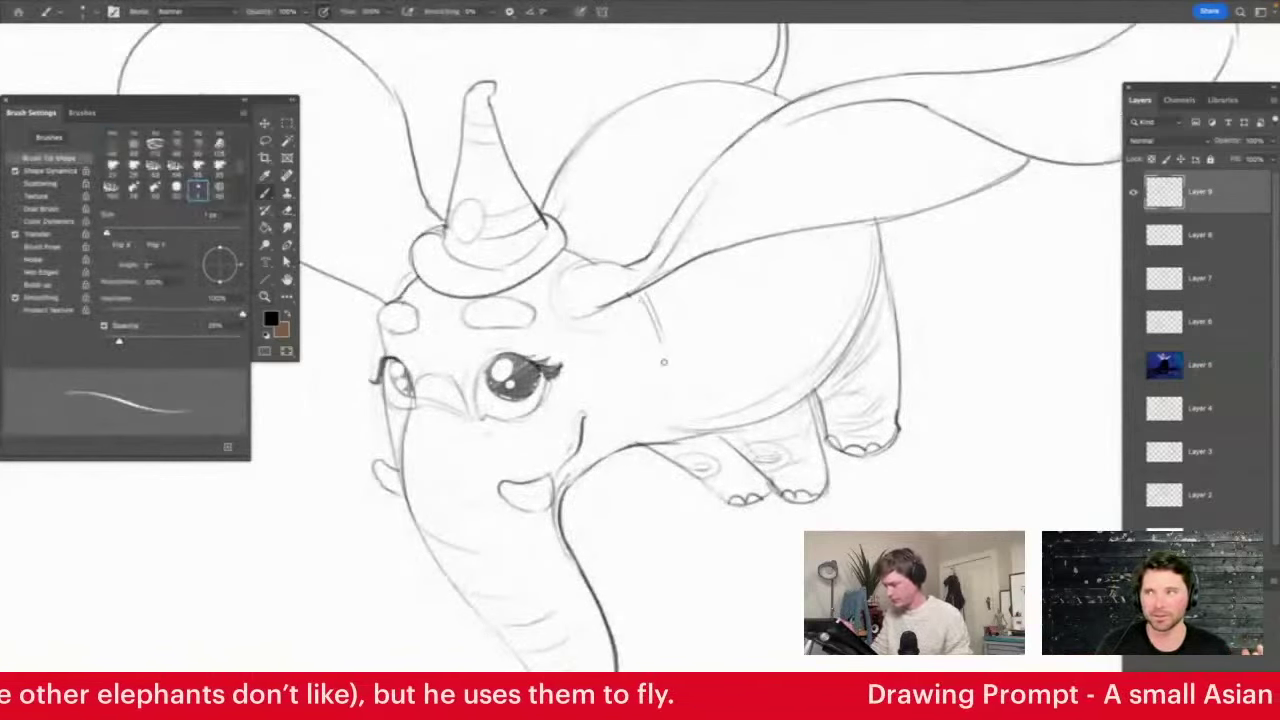
mouse_move(638, 430)
mouse_down()
mouse_move(570, 482)
mouse_move(621, 434)
mouse_up()
key(e)
key(z)
drag(657, 376, 628, 379)
click(589, 480)
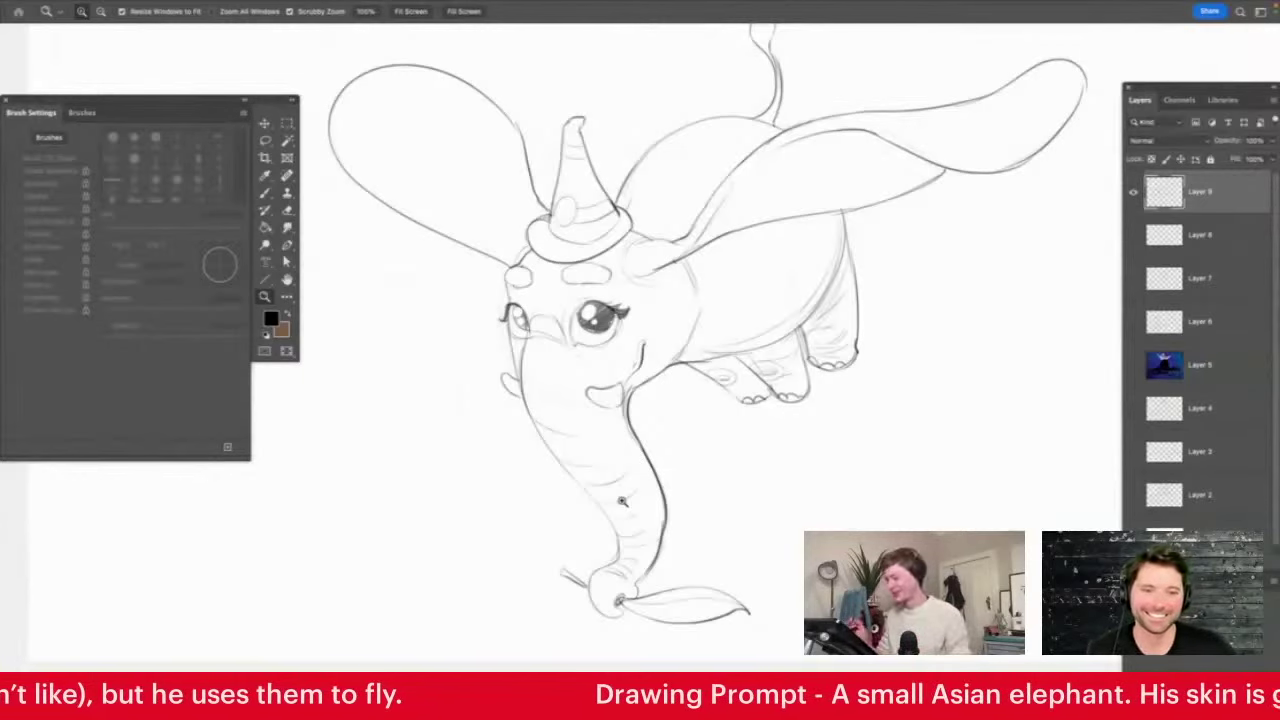
drag(710, 547, 686, 546)
drag(801, 408, 826, 411)
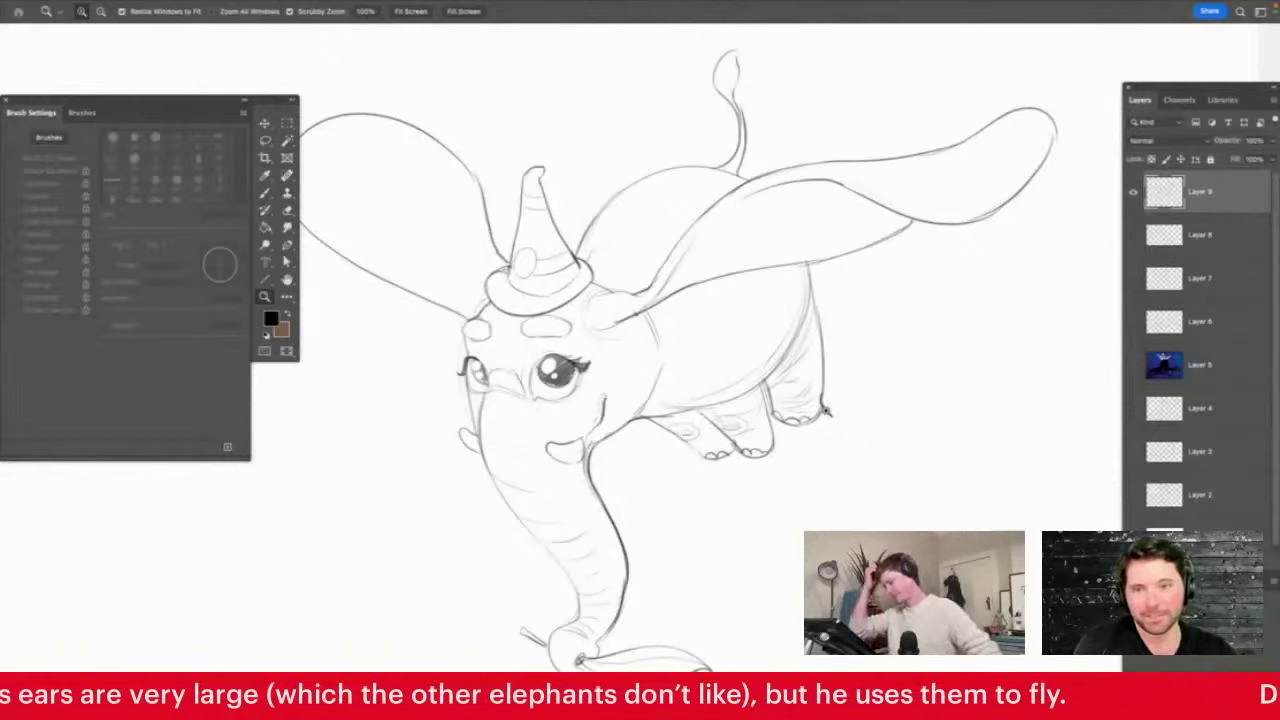
drag(749, 376, 782, 374)
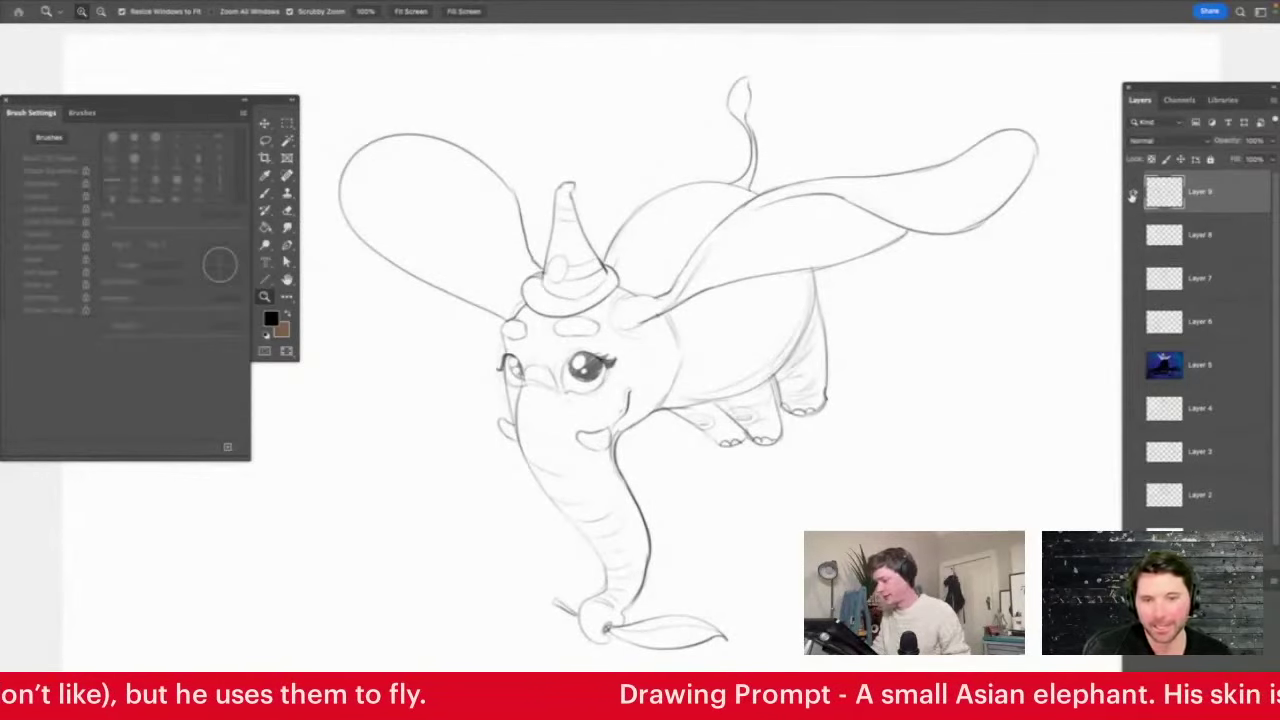
Hide the elephant sketch layer and add a new empty layer above it
click(1133, 196)
click(1257, 581)
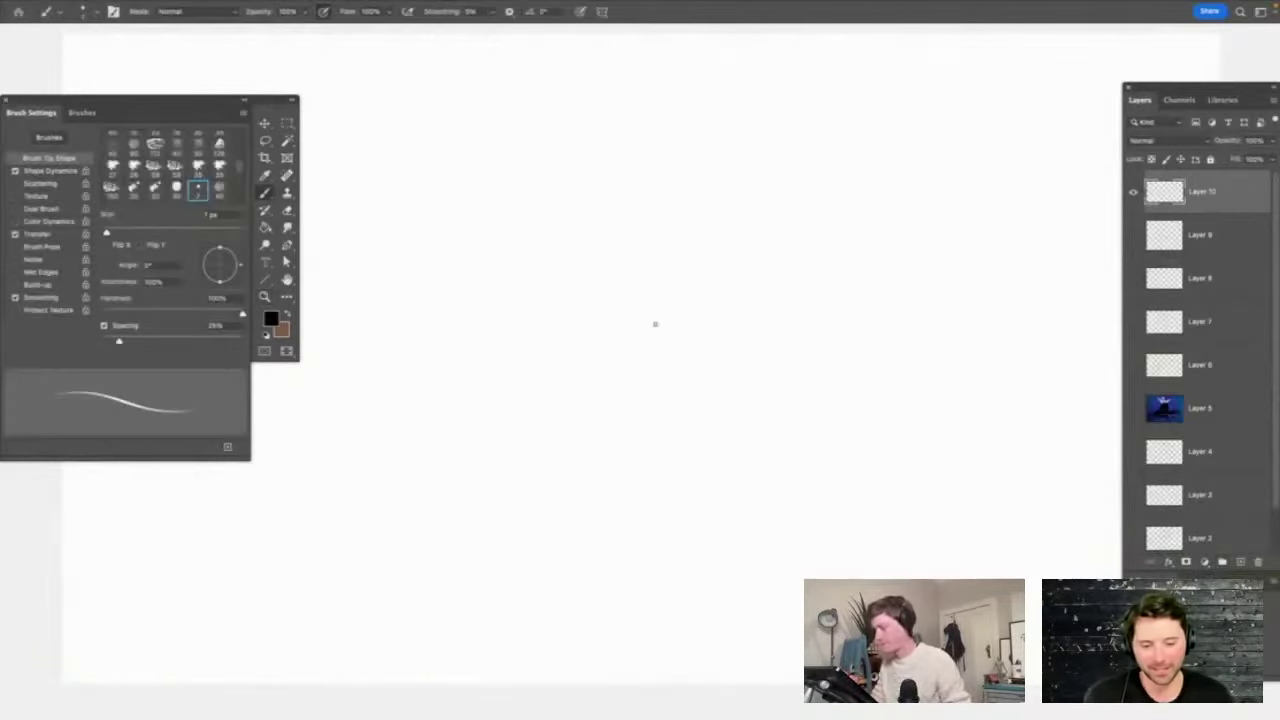
alt+click(652, 334)
click(685, 343)
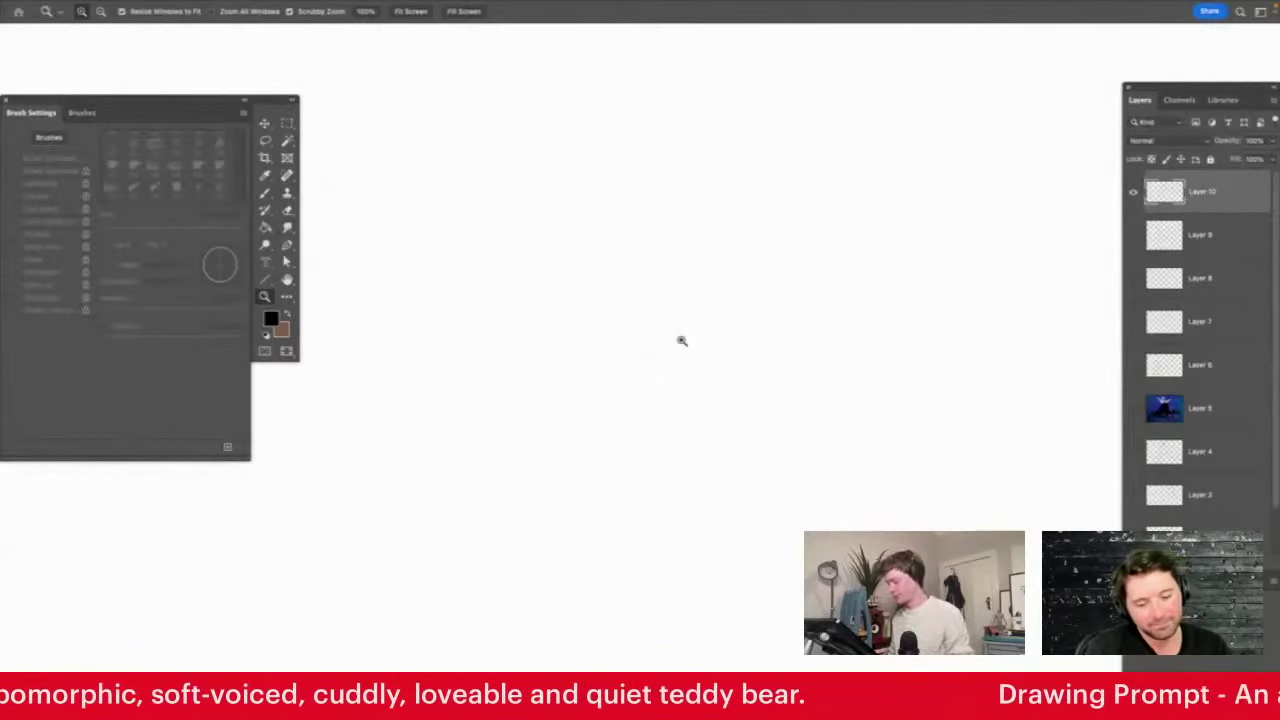
Sketch the teddy bear's head outline with a flattened top, a protruding muzzle and sides tapering downward
key(b)
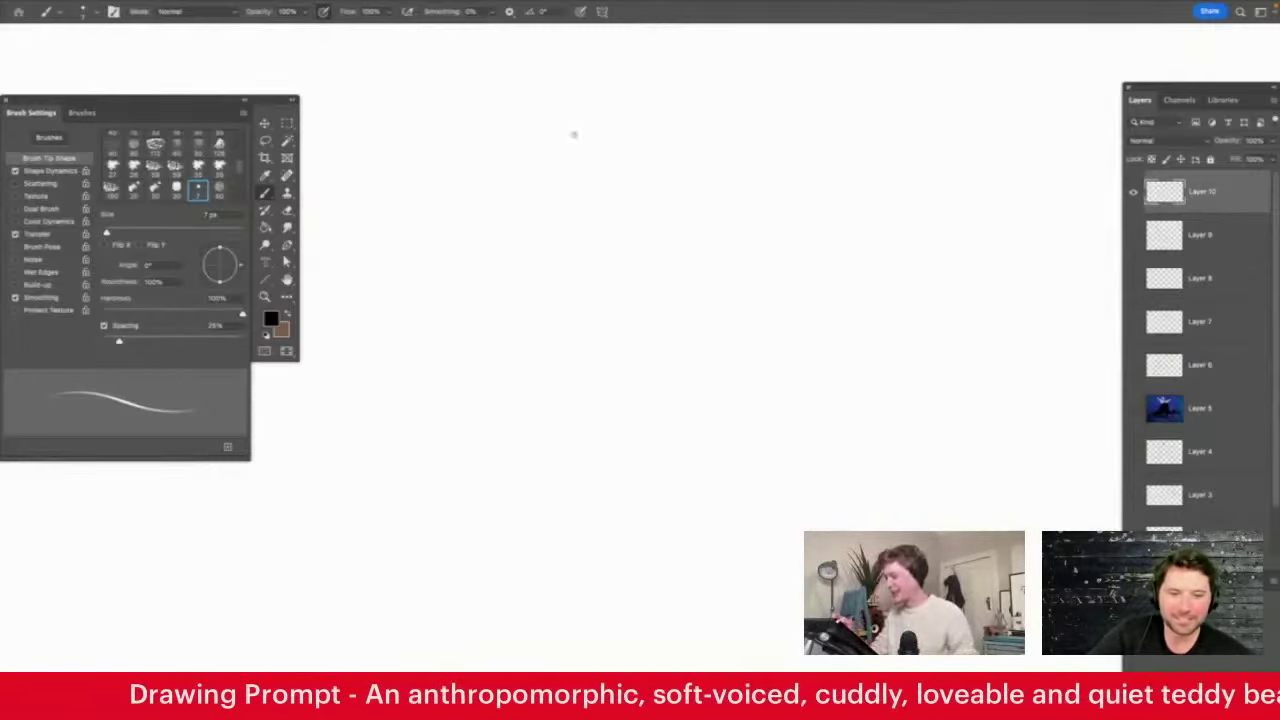
drag(532, 137, 765, 148)
mouse_move(538, 132)
mouse_down()
mouse_move(517, 207)
mouse_move(499, 218)
mouse_move(499, 206)
mouse_move(500, 302)
mouse_move(486, 233)
mouse_move(516, 331)
mouse_move(562, 388)
mouse_up()
mouse_move(767, 150)
mouse_down()
mouse_move(768, 219)
mouse_move(723, 340)
mouse_up()
Draw the curve of the muzzle between the eyes, a rounded nose and two small oval eyes
key(z)
mouse_move(701, 385)
mouse_down()
mouse_move(706, 311)
mouse_move(738, 321)
mouse_move(706, 354)
mouse_up()
drag(675, 311, 713, 317)
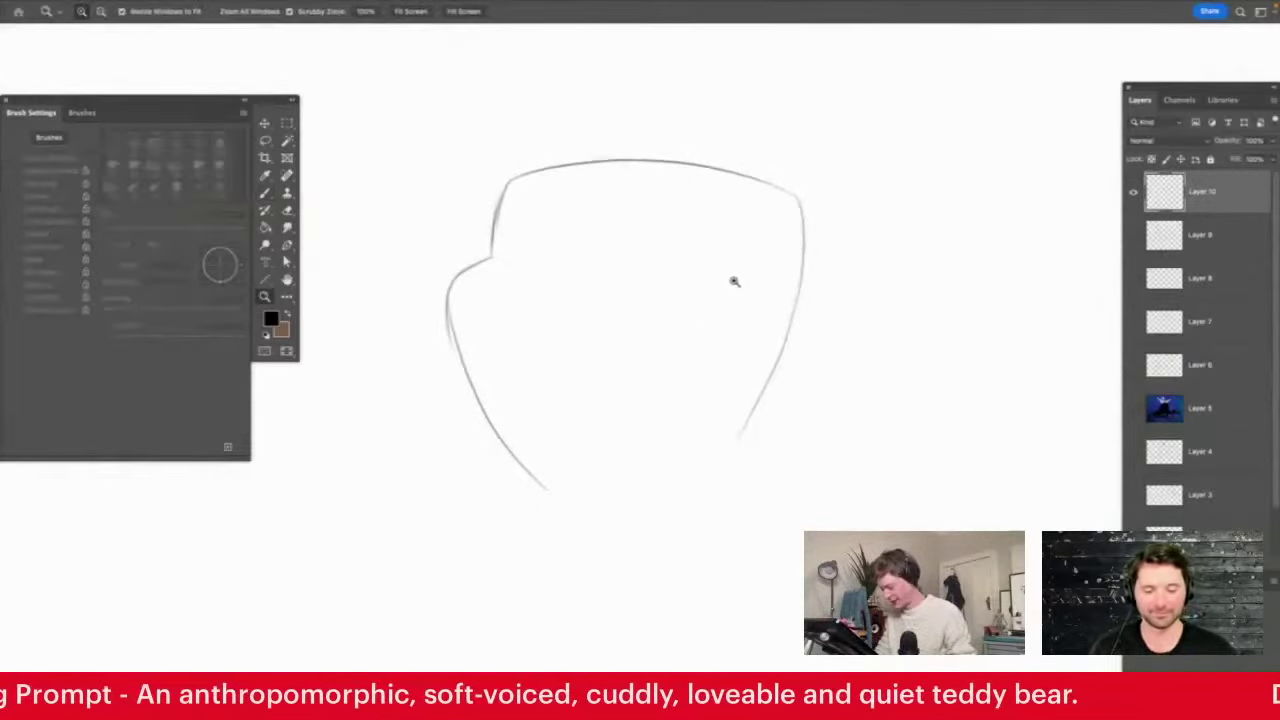
key(b)
drag(556, 207, 604, 201)
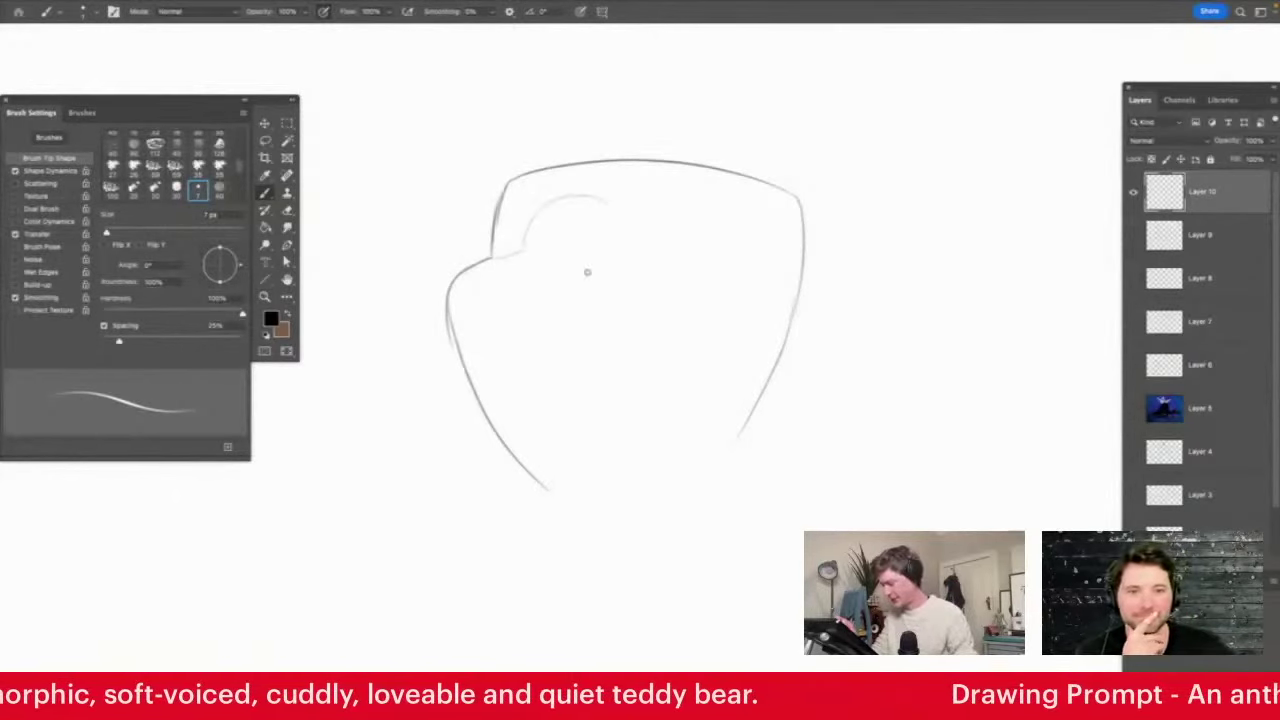
mouse_move(481, 268)
mouse_down()
mouse_move(540, 268)
mouse_move(473, 300)
mouse_up()
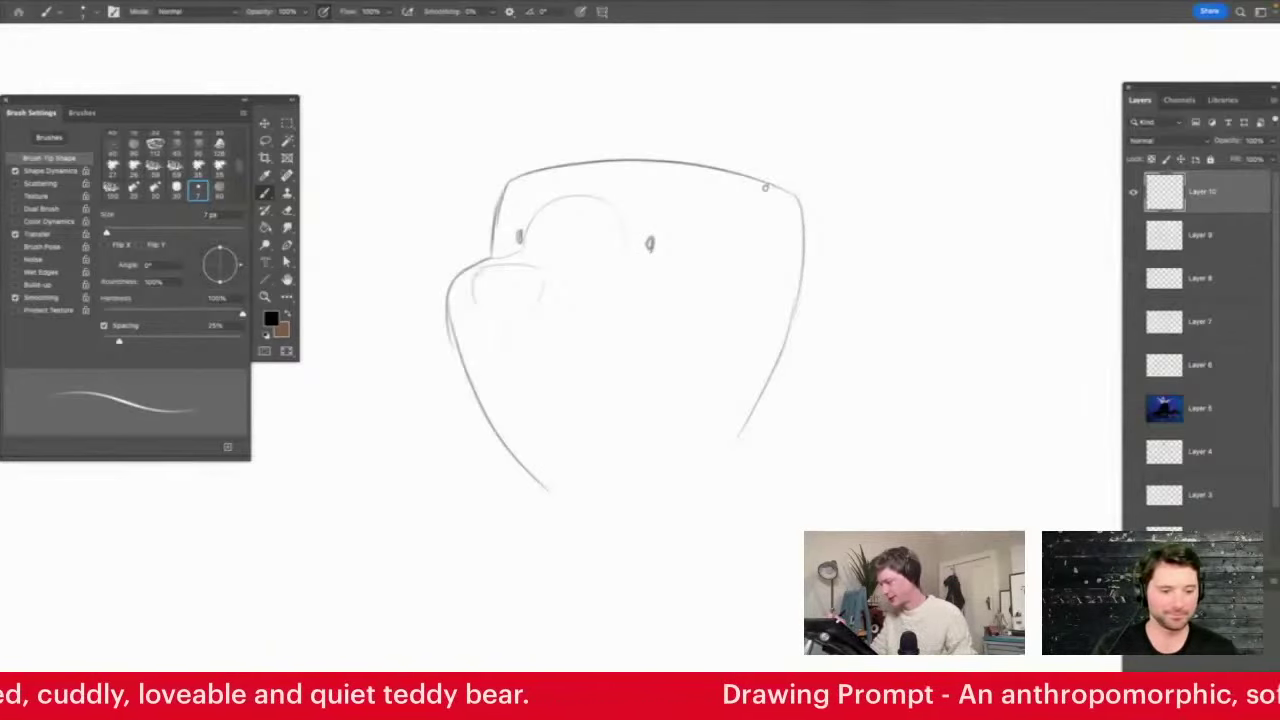
Draw round ears on both sides of the bear's head and erase the head outline crossing the near ear
mouse_move(765, 187)
mouse_down()
mouse_move(878, 195)
mouse_move(860, 265)
mouse_move(798, 275)
mouse_up()
key(e)
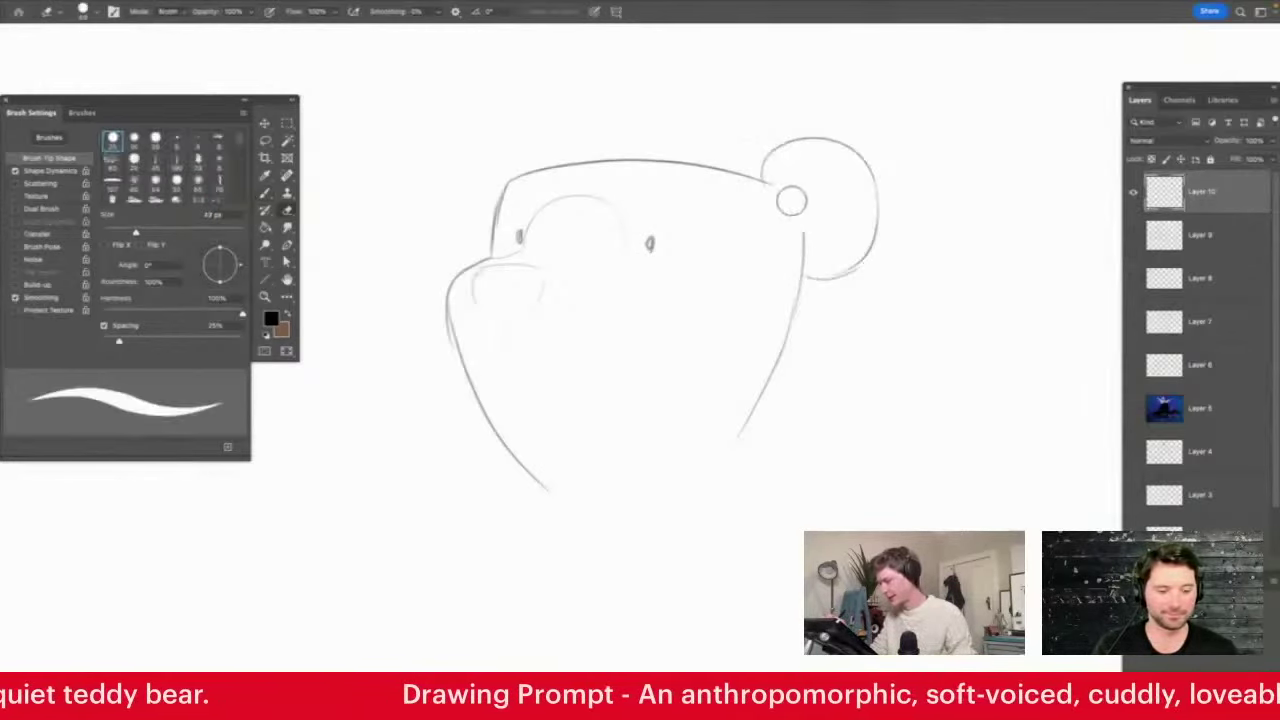
drag(791, 201, 771, 178)
key(b)
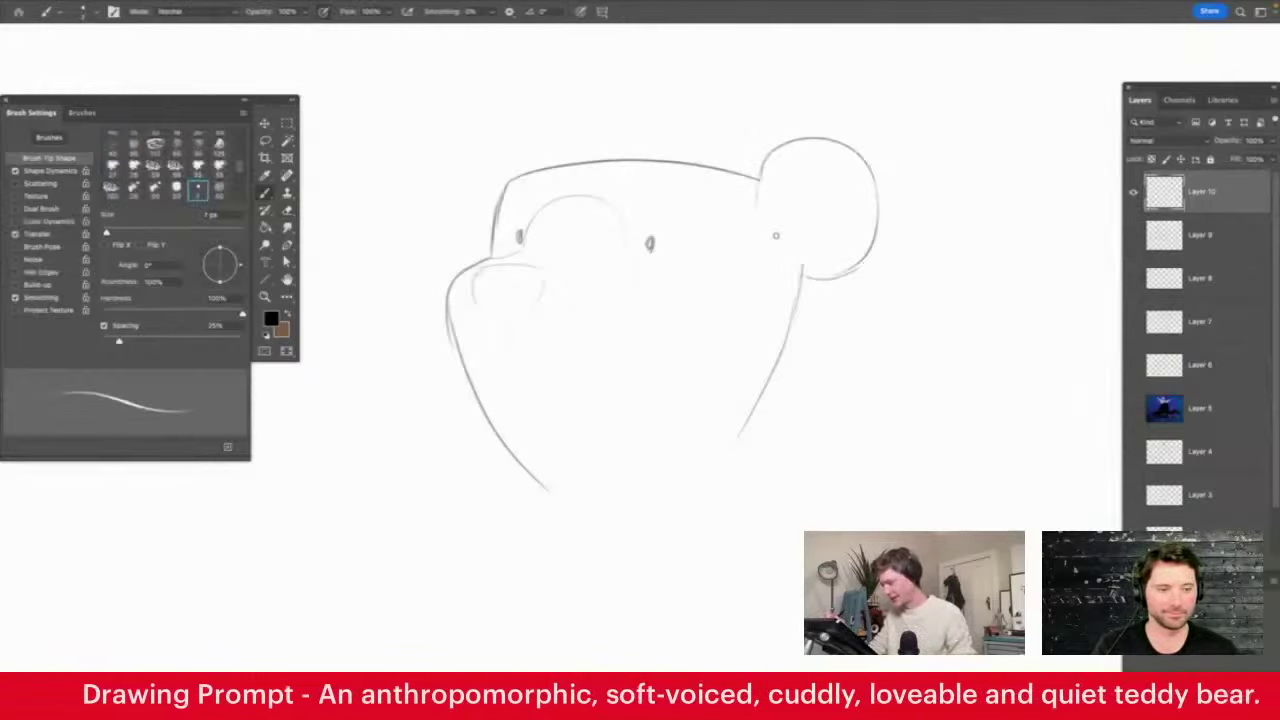
mouse_move(486, 236)
mouse_down()
mouse_move(551, 136)
mouse_move(534, 138)
mouse_move(560, 155)
mouse_up()
mouse_move(733, 220)
mouse_down()
mouse_move(686, 246)
mouse_move(728, 238)
mouse_up()
key(e)
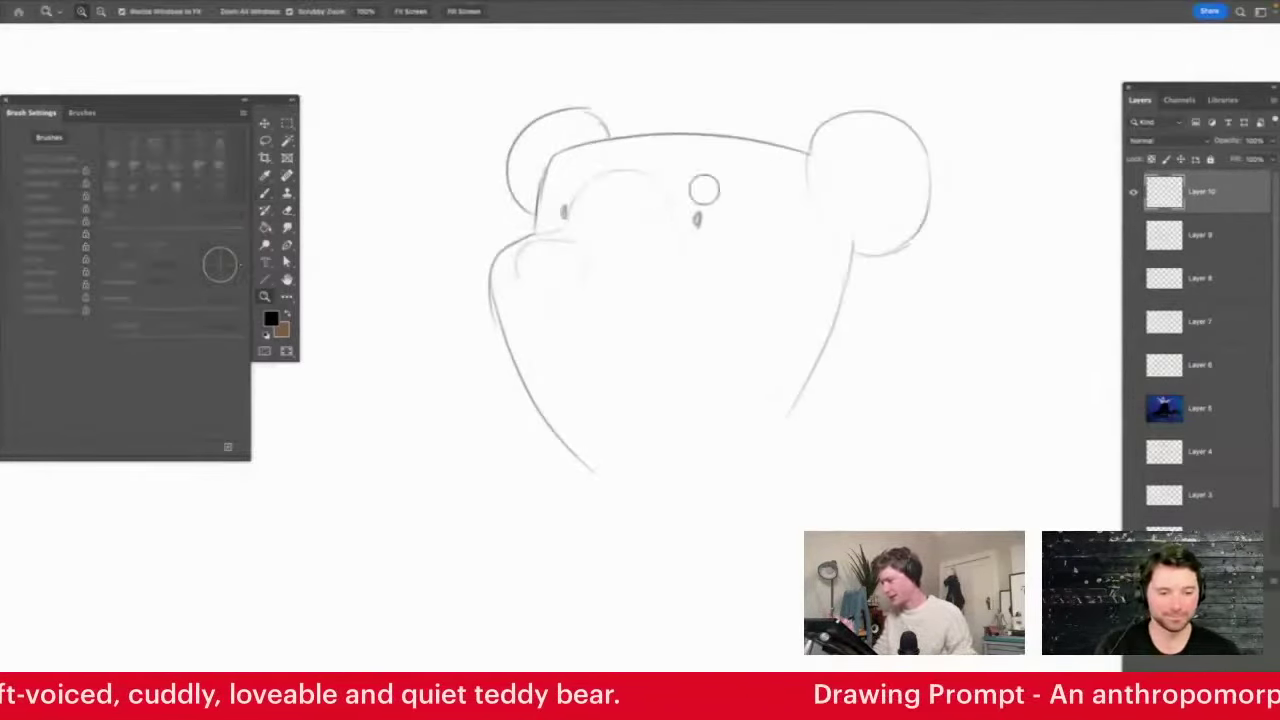
Try a narrower near side for the bear's head, erasing part of the near ear and the old cheek line
key(b)
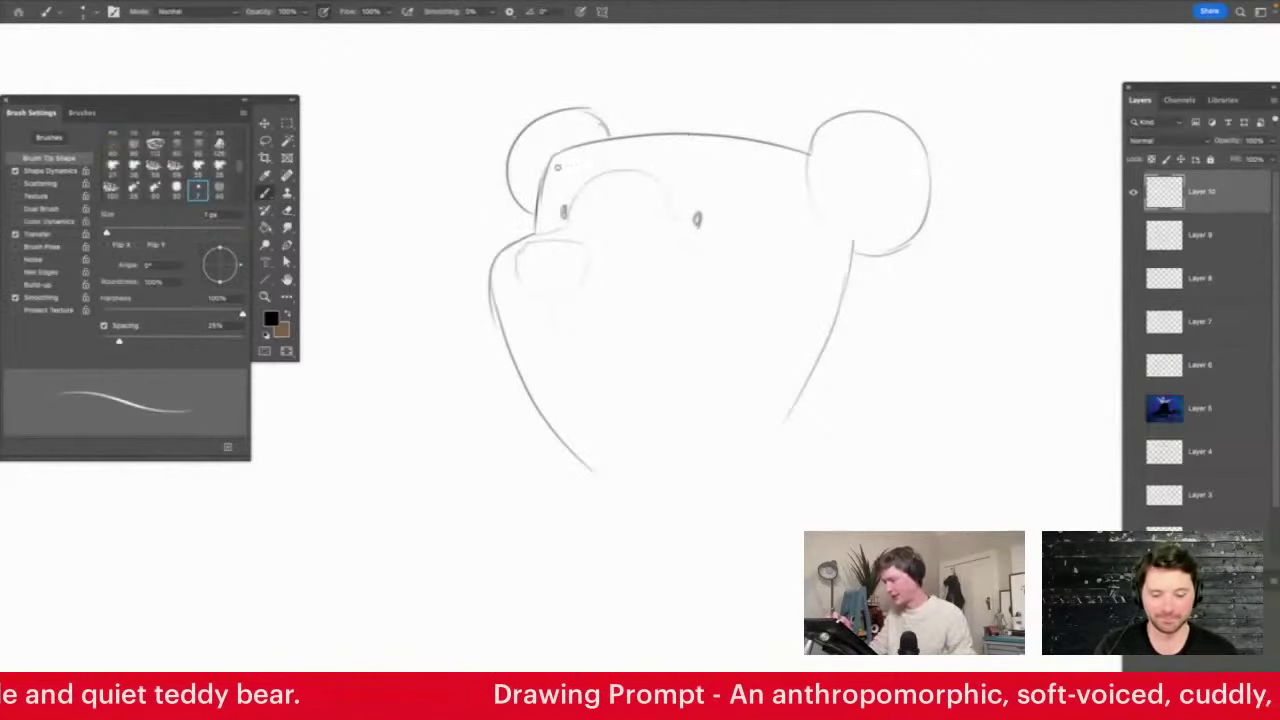
mouse_move(737, 141)
mouse_down()
mouse_move(806, 330)
mouse_move(803, 300)
mouse_move(806, 422)
mouse_up()
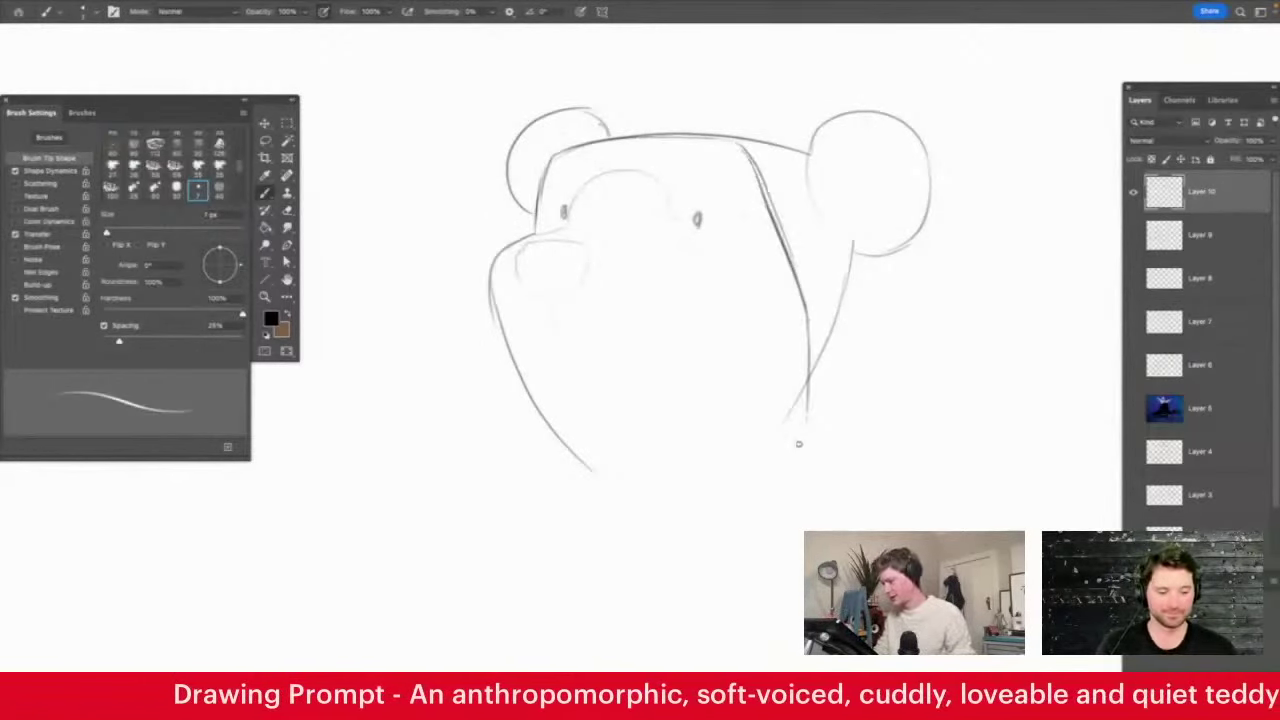
key(e)
drag(863, 109, 811, 146)
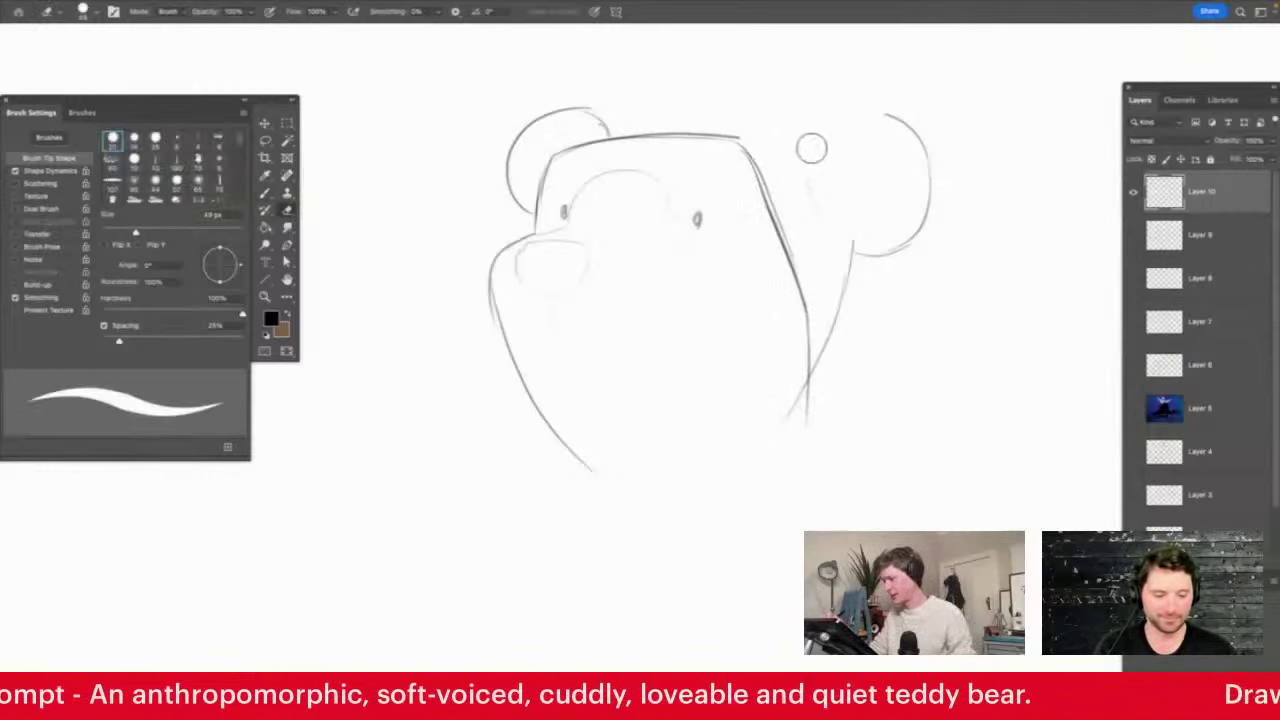
mouse_move(848, 255)
mouse_down()
mouse_move(739, 156)
mouse_move(800, 320)
mouse_up()
key(b)
mouse_move(748, 145)
mouse_down()
mouse_move(790, 190)
mouse_move(803, 232)
mouse_move(786, 420)
mouse_up()
mouse_move(804, 325)
mouse_down()
mouse_move(766, 421)
mouse_move(722, 465)
mouse_up()
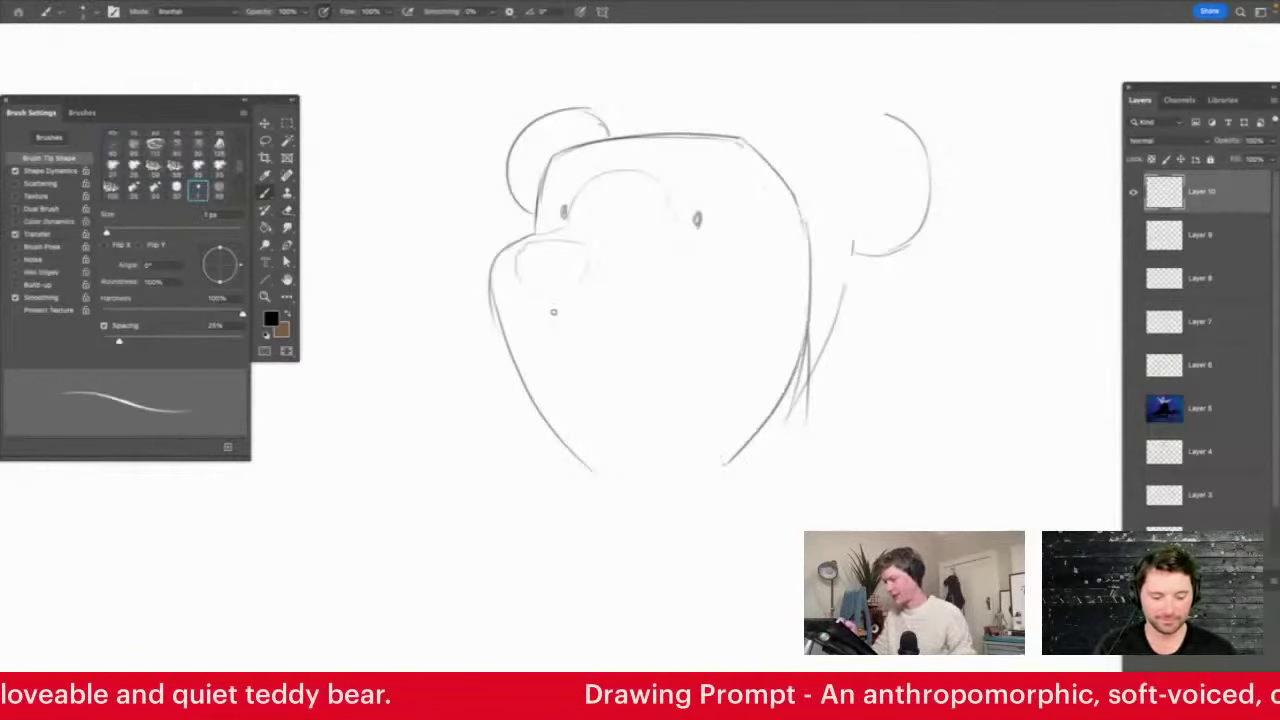
Draw a small open smile below the nose and redraw the near eye slightly higher as a dark slanted oval
mouse_move(575, 334)
mouse_down()
mouse_move(636, 303)
mouse_move(632, 336)
mouse_up()
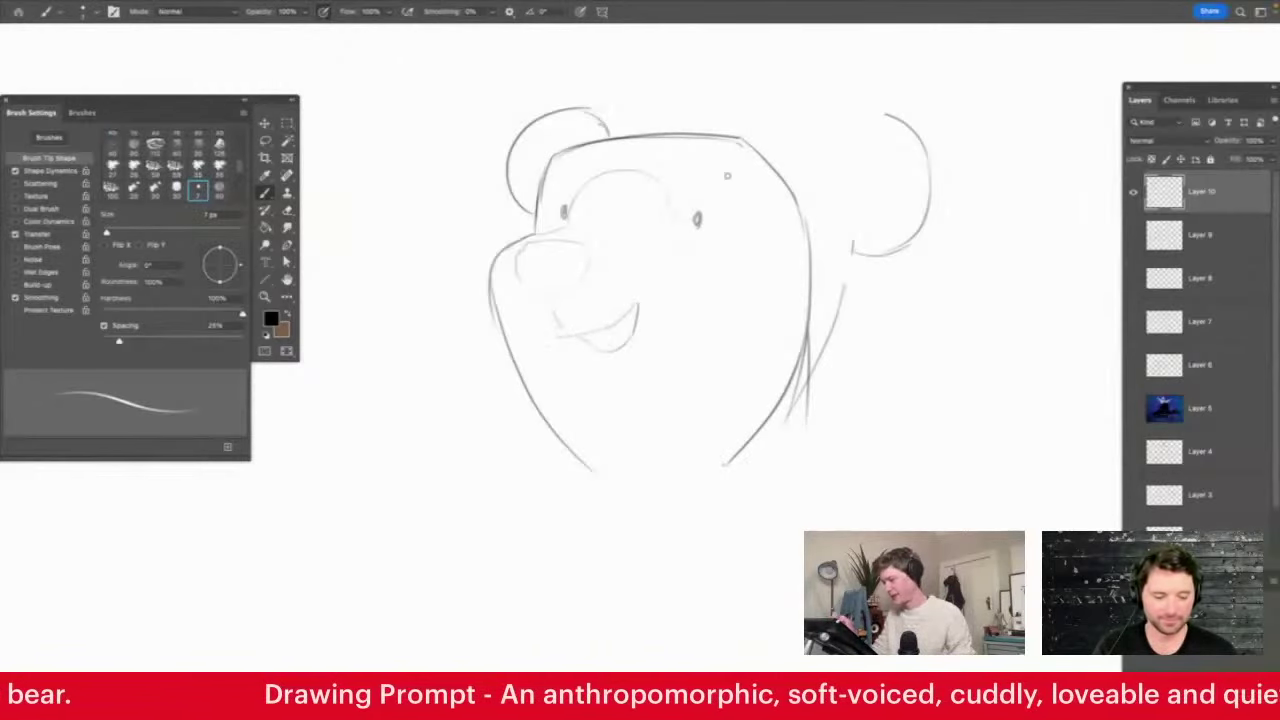
key(e)
mouse_move(686, 220)
mouse_down()
mouse_move(698, 220)
mouse_move(694, 198)
mouse_up()
key(b)
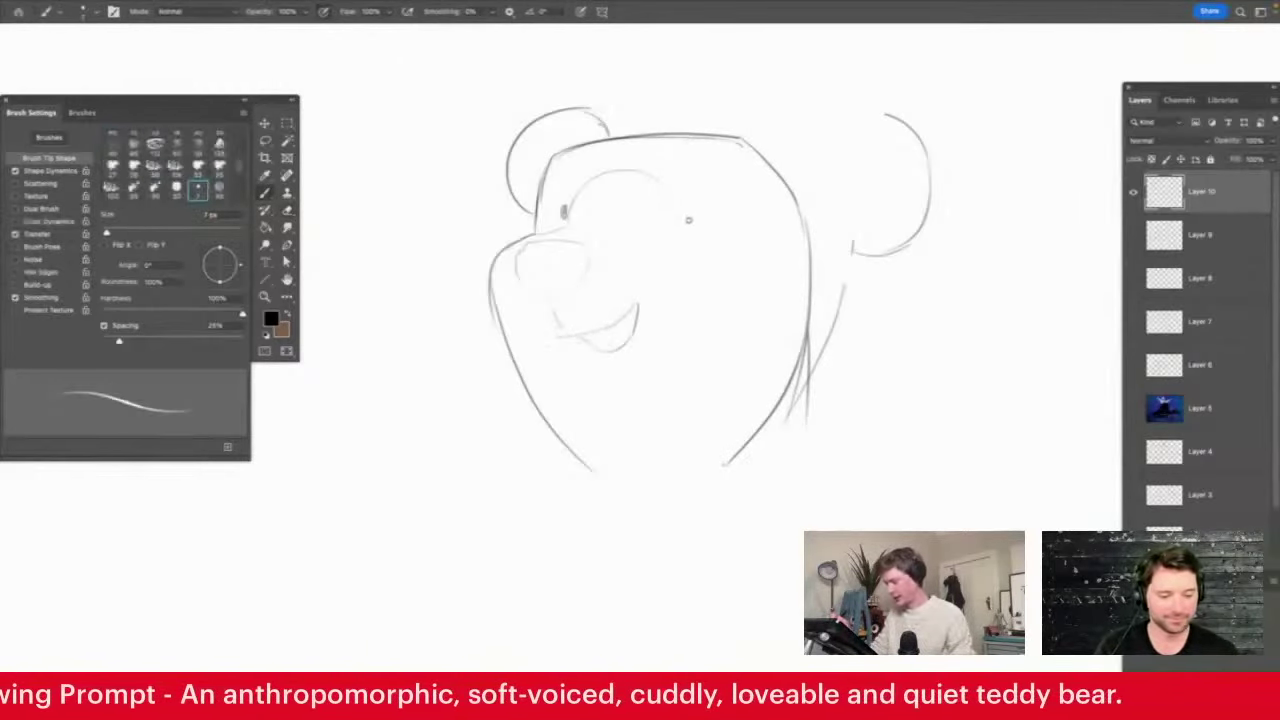
drag(566, 212, 563, 200)
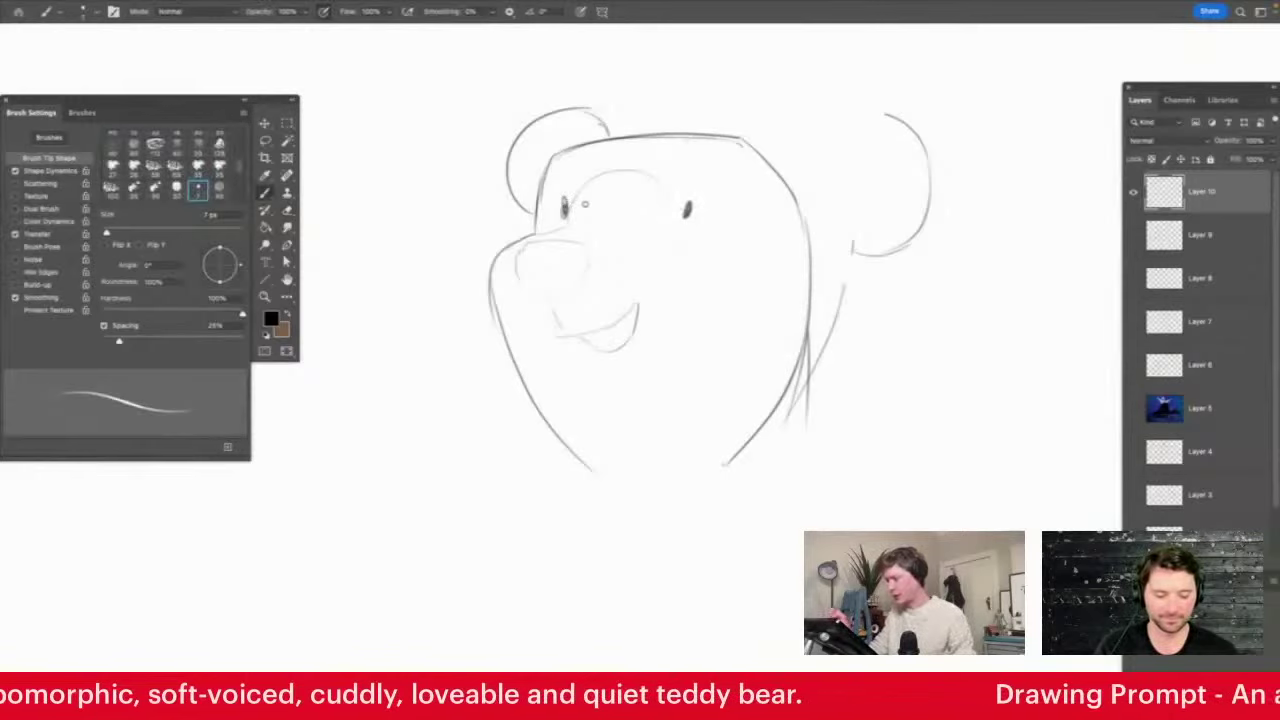
Erase both ears and the whole near side of the head outline
key(e)
mouse_move(605, 118)
mouse_down()
mouse_move(520, 128)
mouse_move(520, 197)
mouse_move(532, 157)
mouse_move(620, 130)
mouse_up()
mouse_move(891, 129)
mouse_down()
mouse_move(904, 251)
mouse_move(846, 260)
mouse_up()
drag(745, 135, 802, 214)
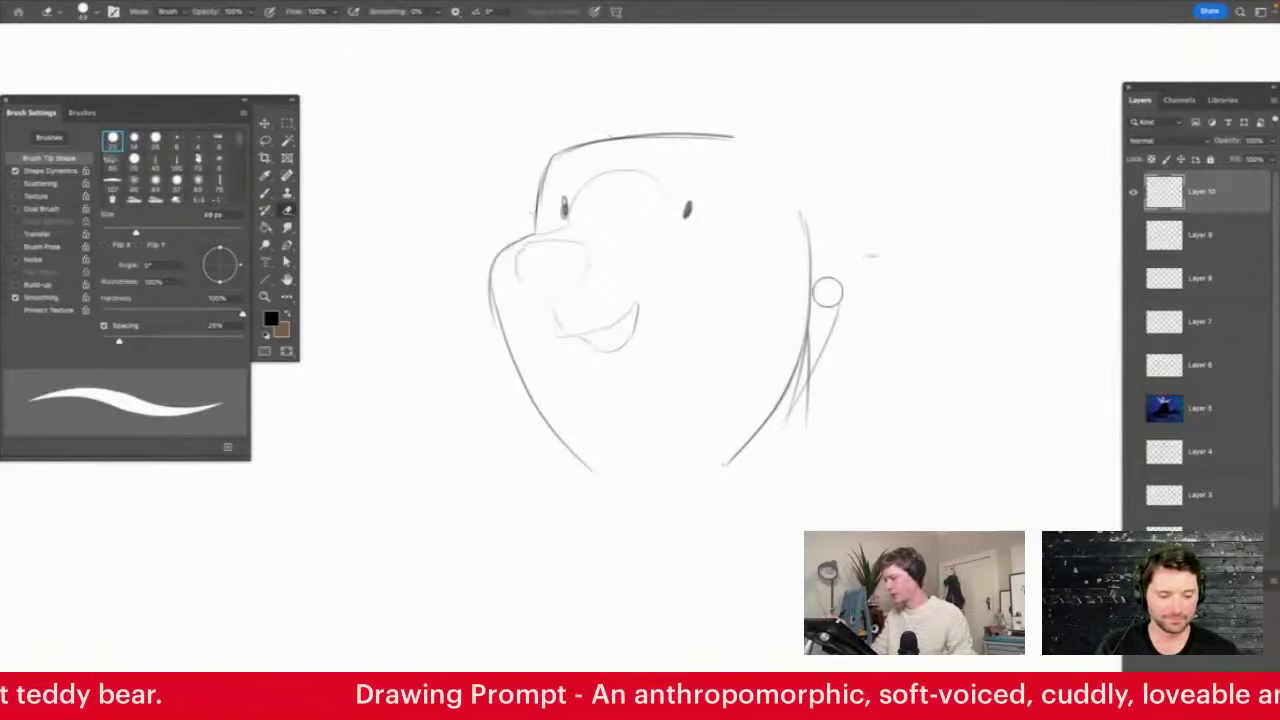
mouse_move(827, 292)
mouse_down()
mouse_move(802, 314)
mouse_move(820, 361)
mouse_move(816, 212)
mouse_move(776, 204)
mouse_move(782, 412)
mouse_move(738, 466)
mouse_up()
Redraw the near upper corner of the head with a short downward side and erase stray marks beside it
key(b)
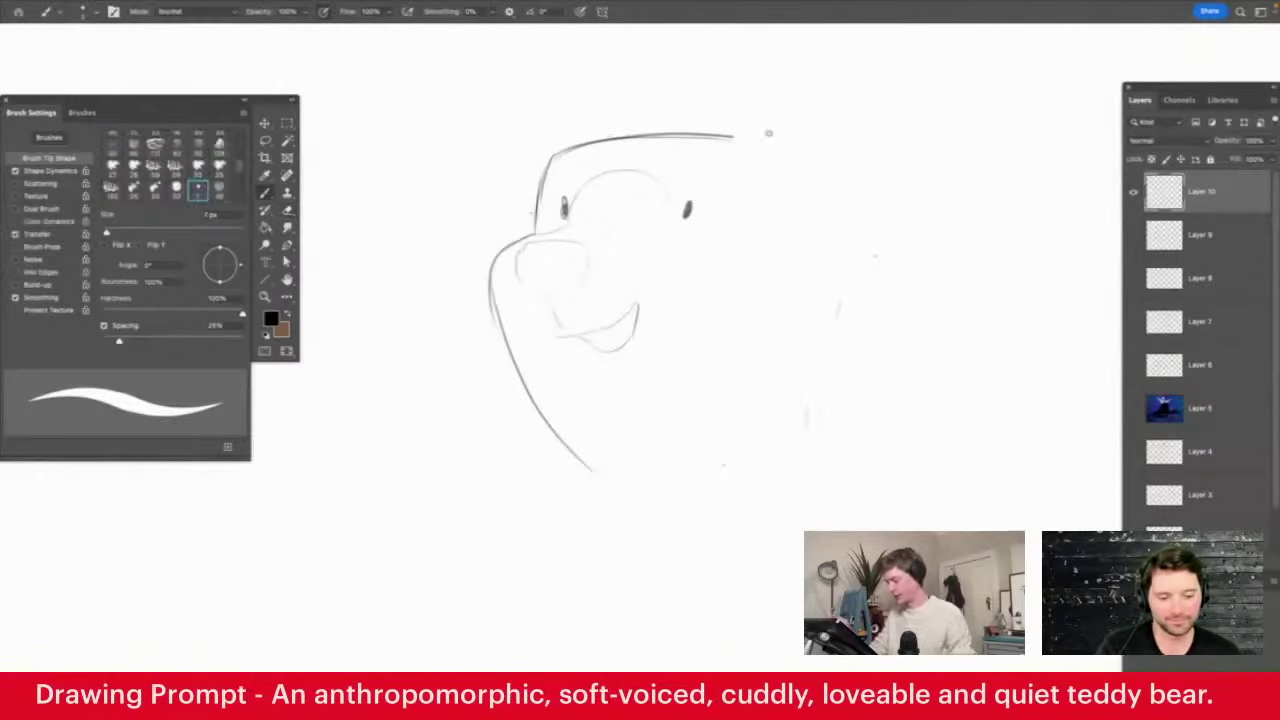
mouse_move(712, 135)
mouse_down()
mouse_move(779, 158)
mouse_move(793, 220)
mouse_up()
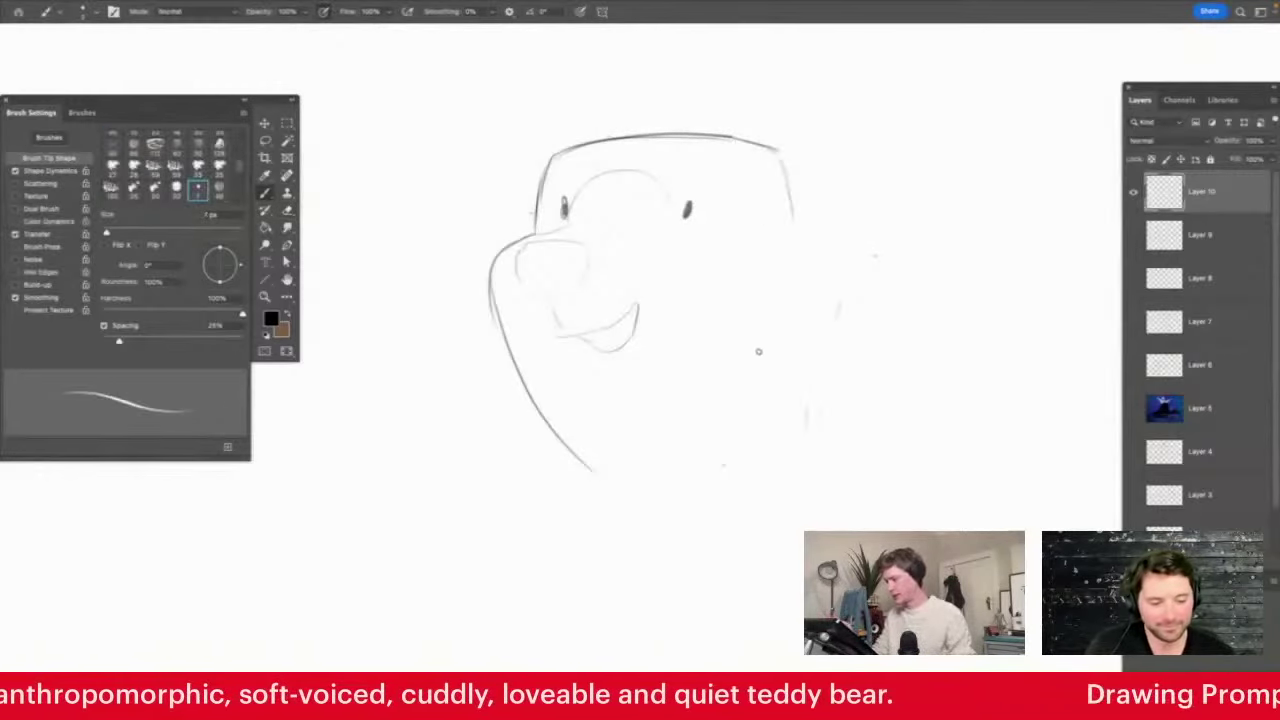
mouse_move(733, 340)
mouse_down()
mouse_move(745, 352)
mouse_move(784, 347)
mouse_move(766, 334)
mouse_move(814, 351)
mouse_up()
key(e)
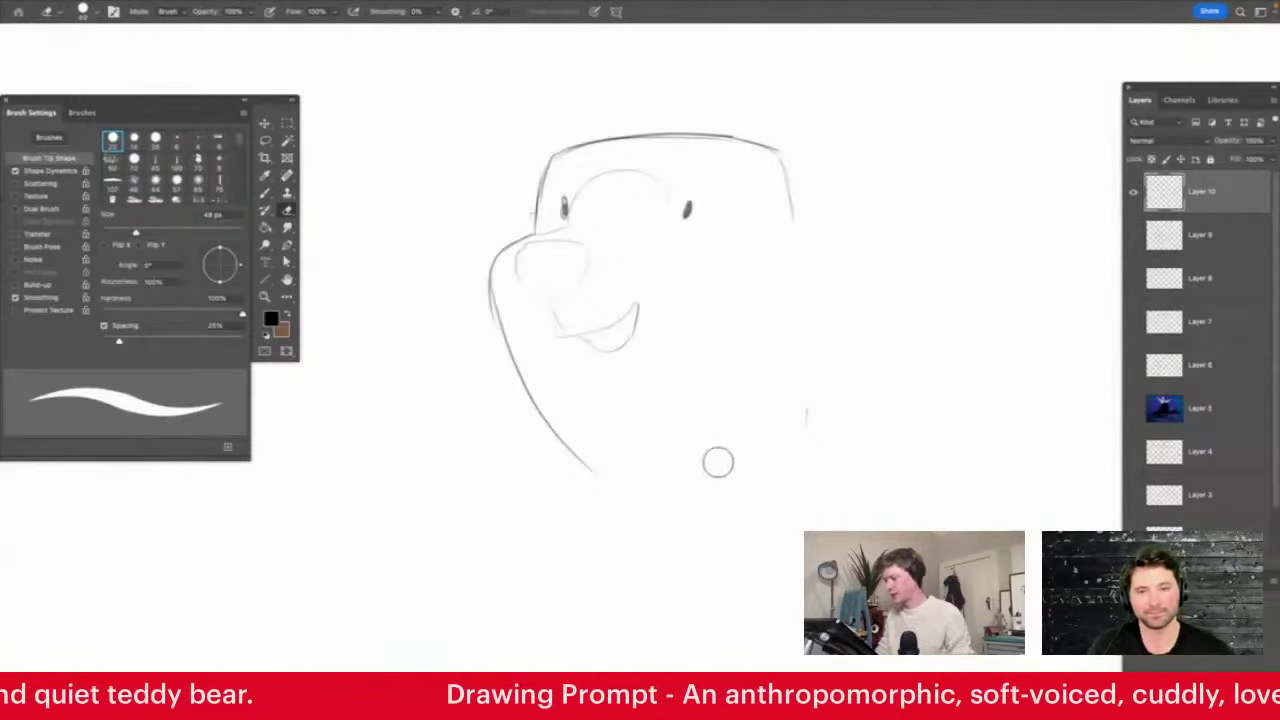
Sketch small rounded brows above both eyes and redraw the nose as a bold, wide oval
key(b)
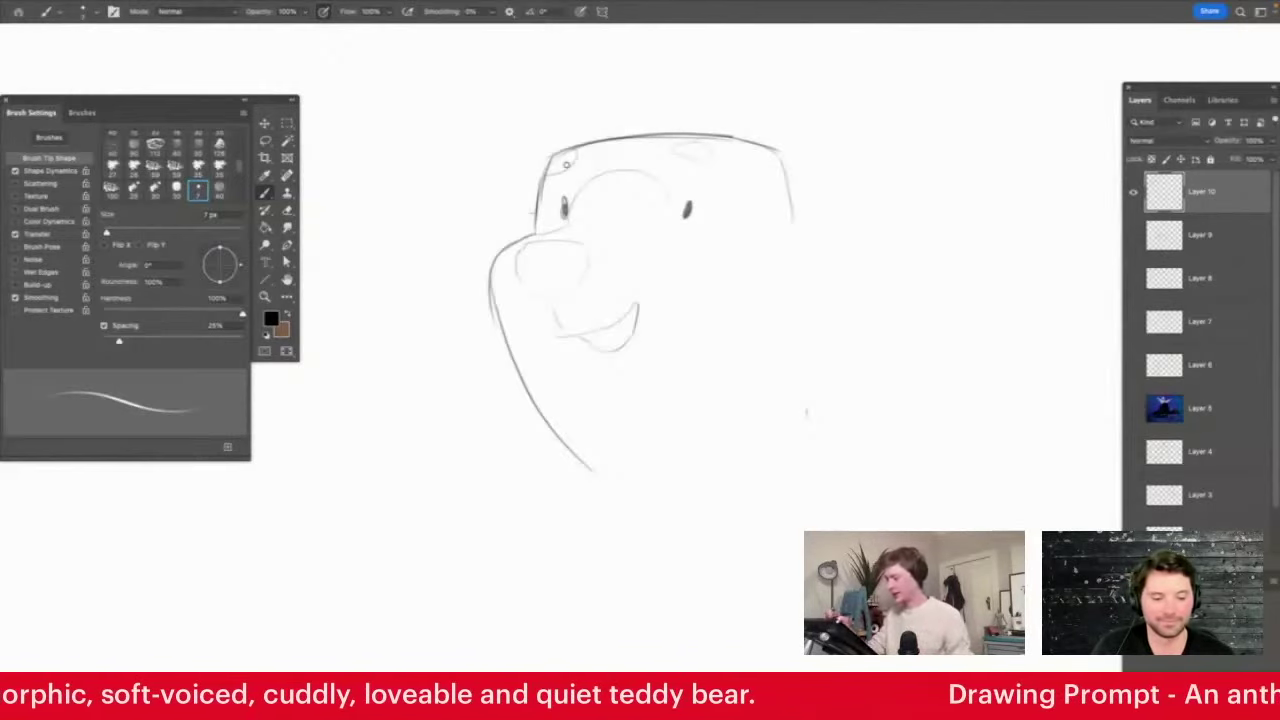
key(e)
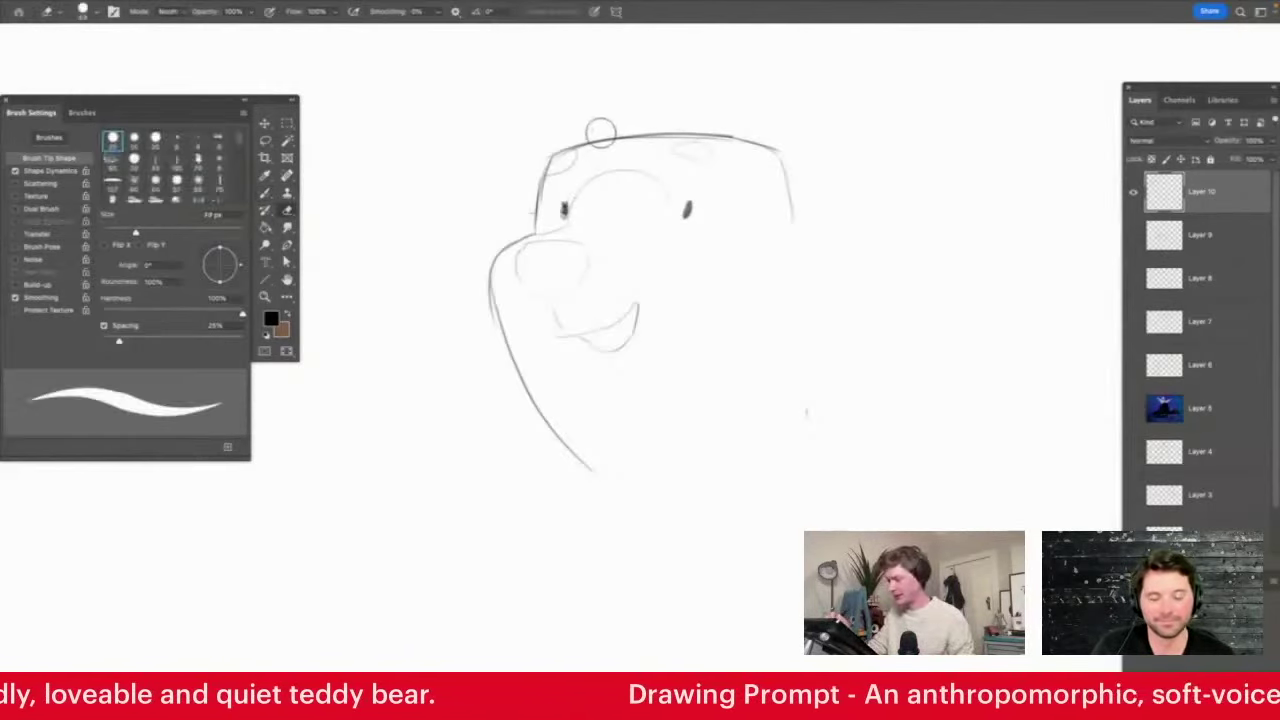
key(b)
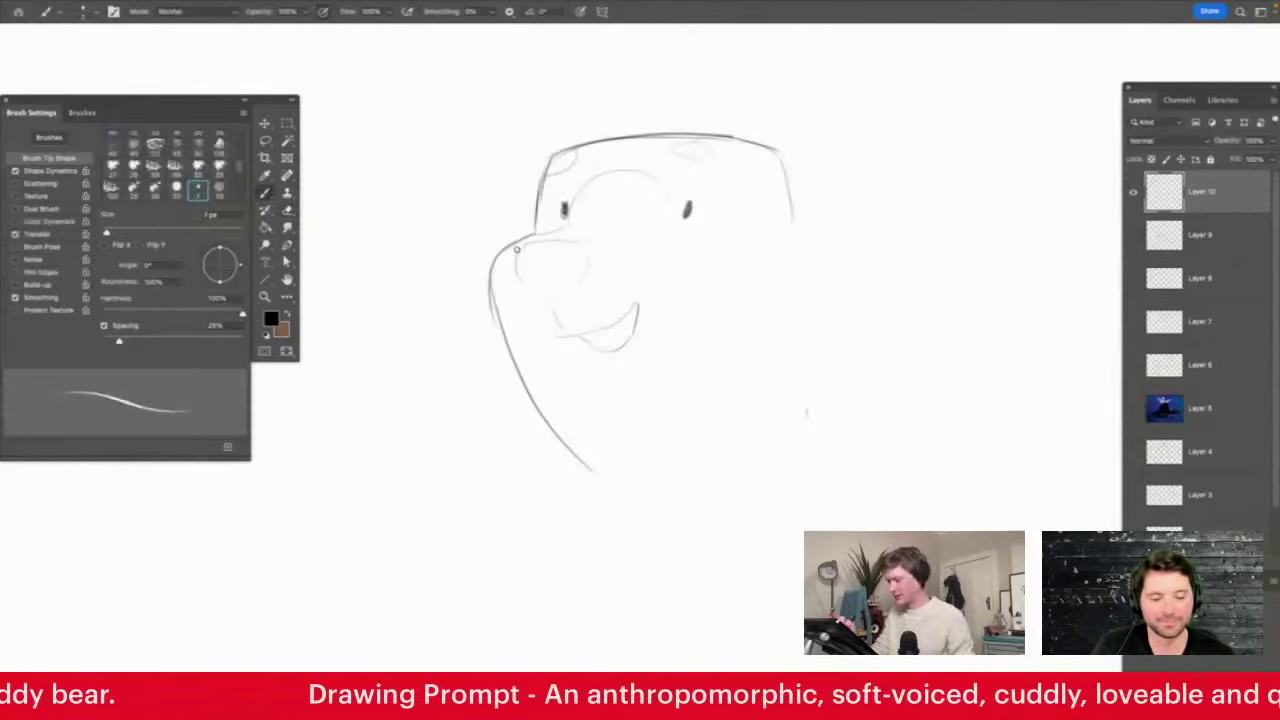
mouse_move(517, 249)
mouse_down()
mouse_move(587, 239)
mouse_move(580, 284)
mouse_up()
mouse_move(517, 252)
mouse_down()
mouse_move(572, 274)
mouse_move(557, 286)
mouse_move(522, 279)
mouse_move(580, 265)
mouse_up()
Redraw the eyes as small dark ovals with highlights and add a curved line under the near eye
key(z)
click(631, 325)
key(e)
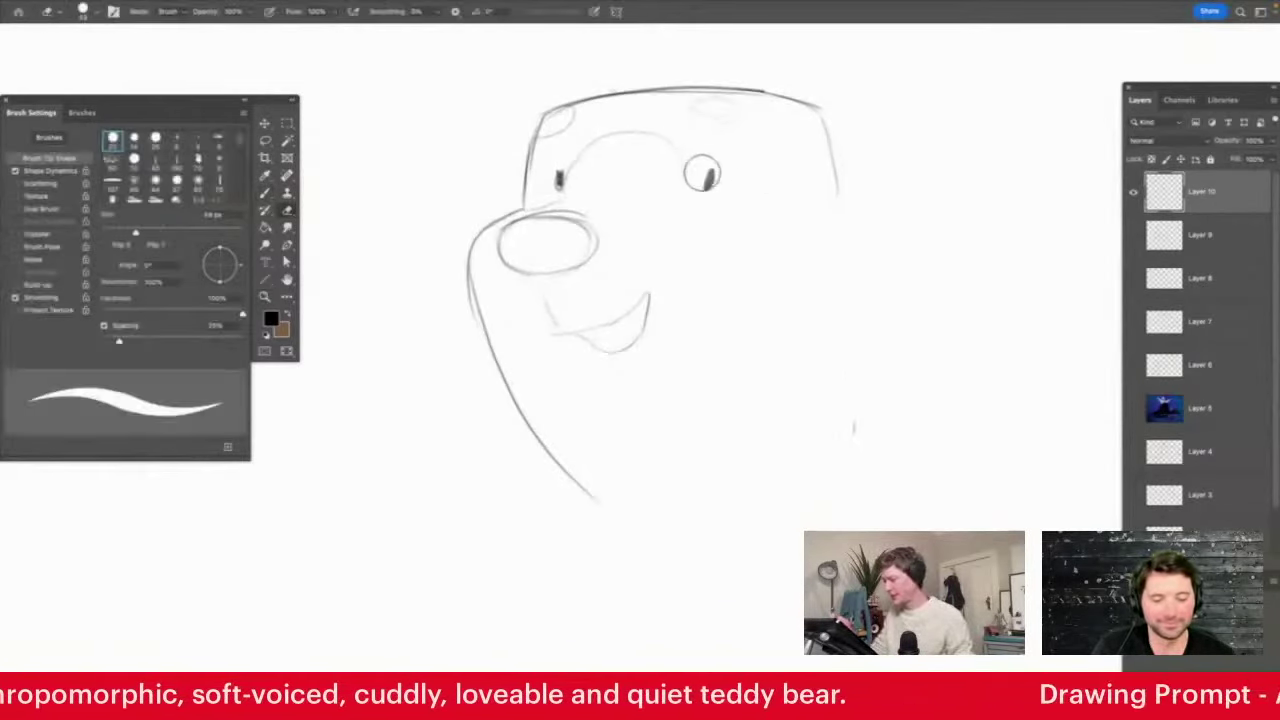
key(b)
drag(707, 172, 707, 180)
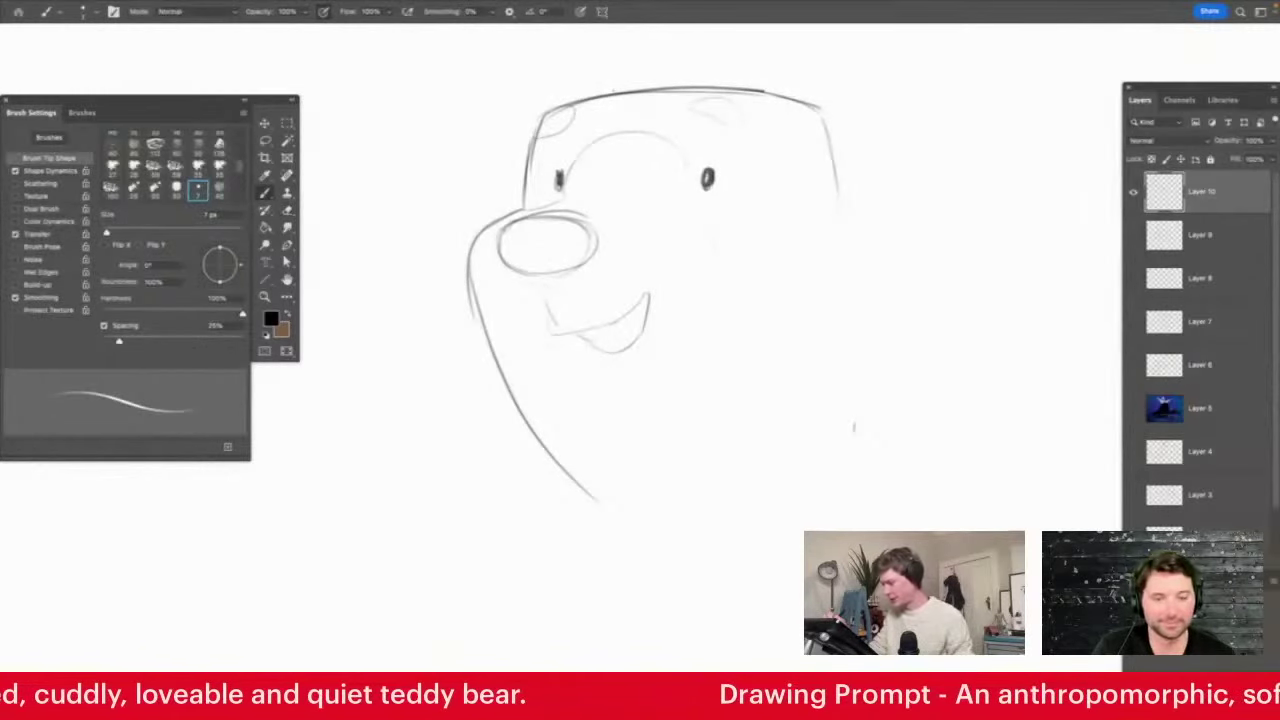
key(e)
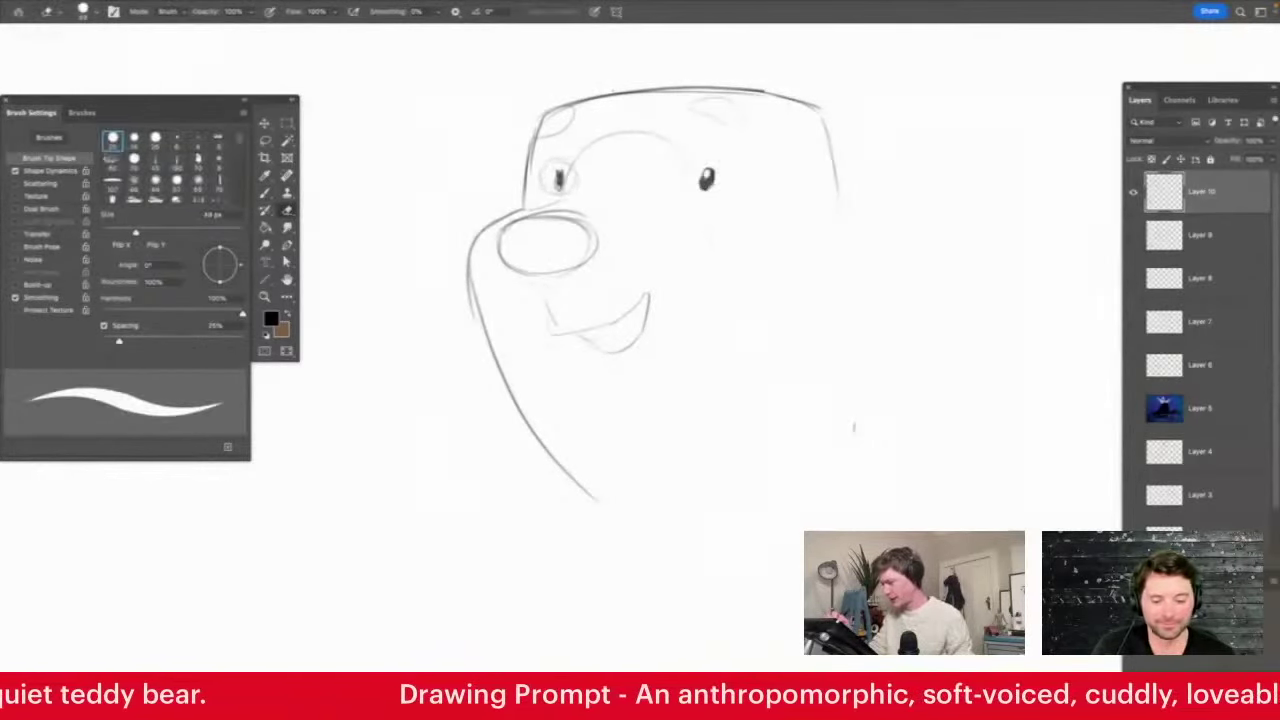
key(b)
drag(689, 185, 705, 203)
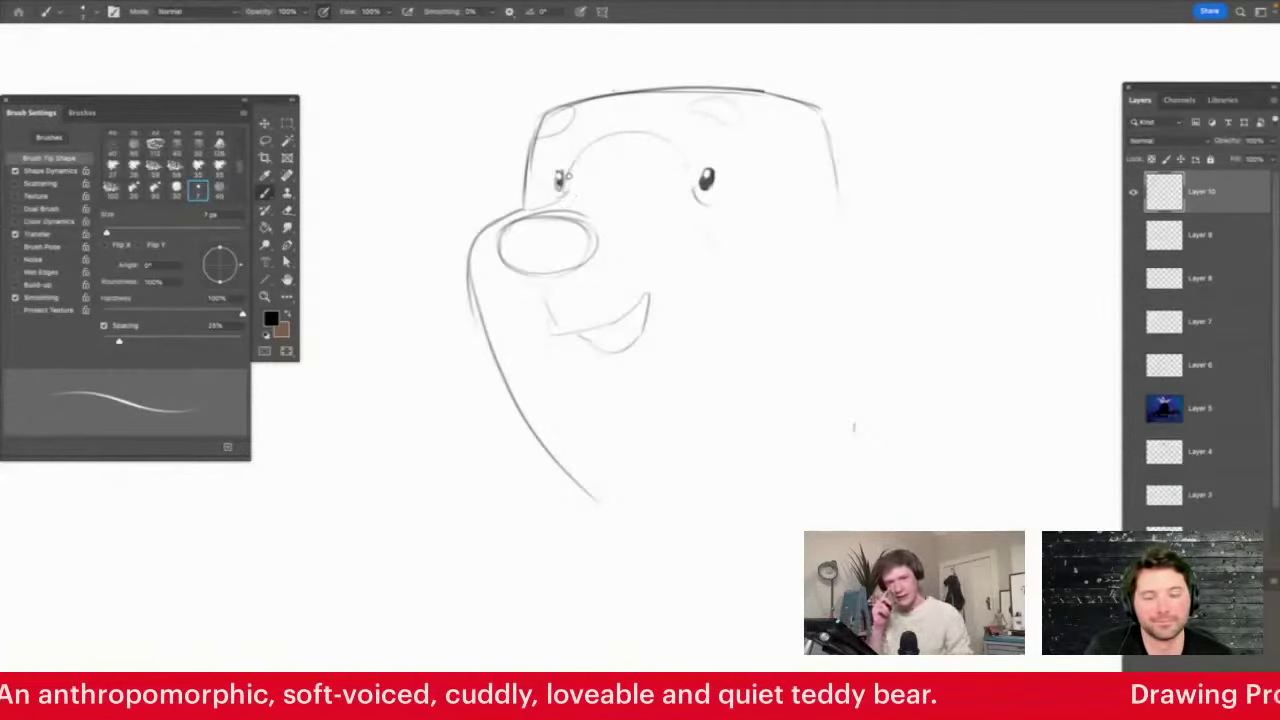
Redraw the near brow as a firmer arch, then draw a round near ear and the cheek curving down below it
key(e)
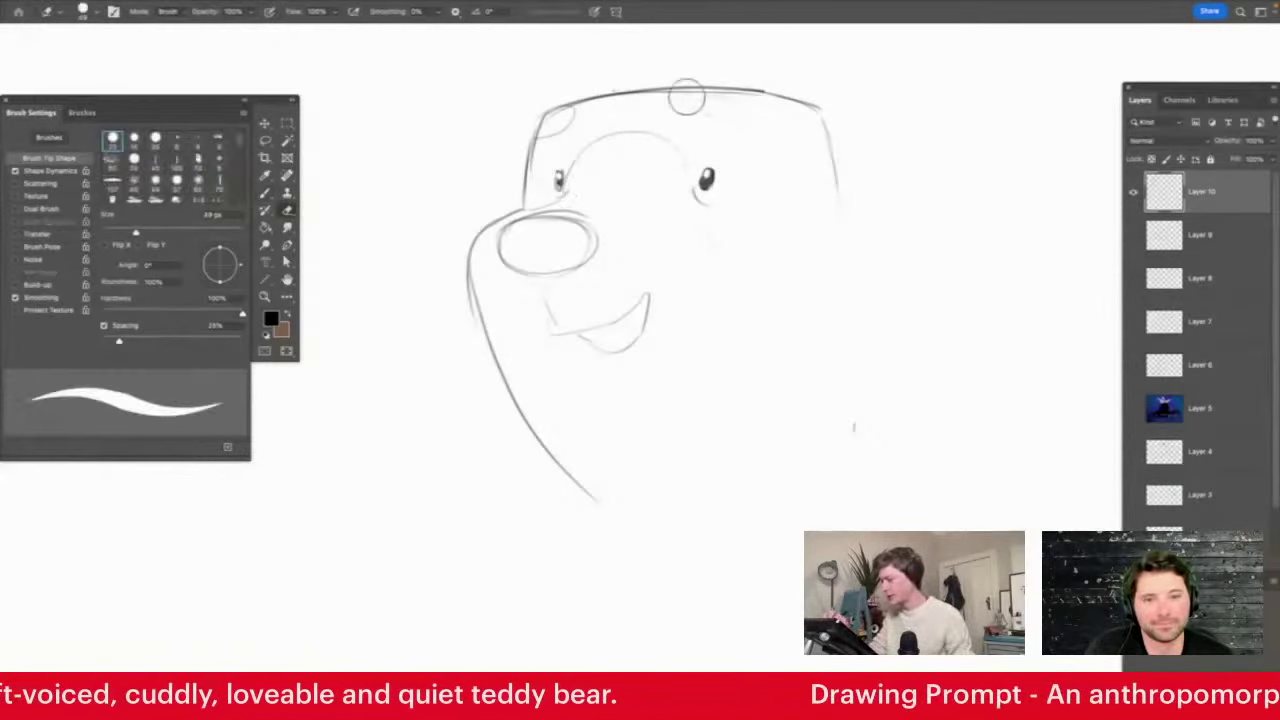
key(b)
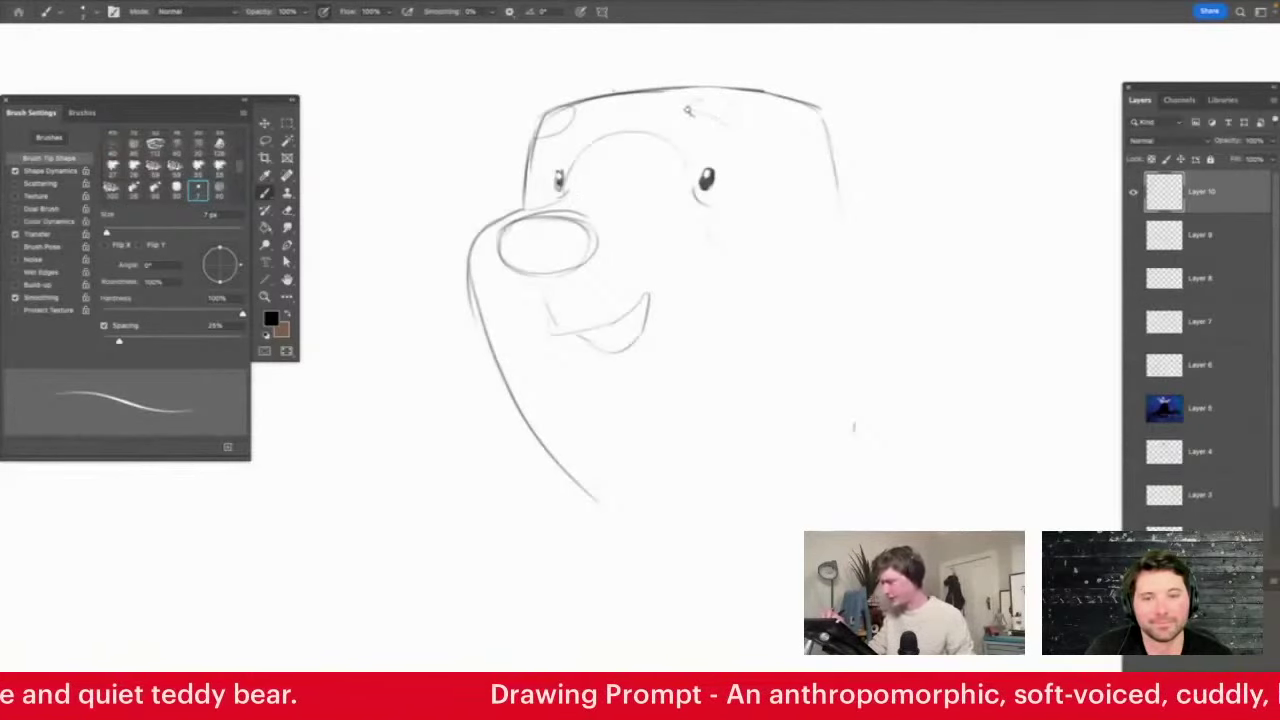
drag(688, 110, 745, 130)
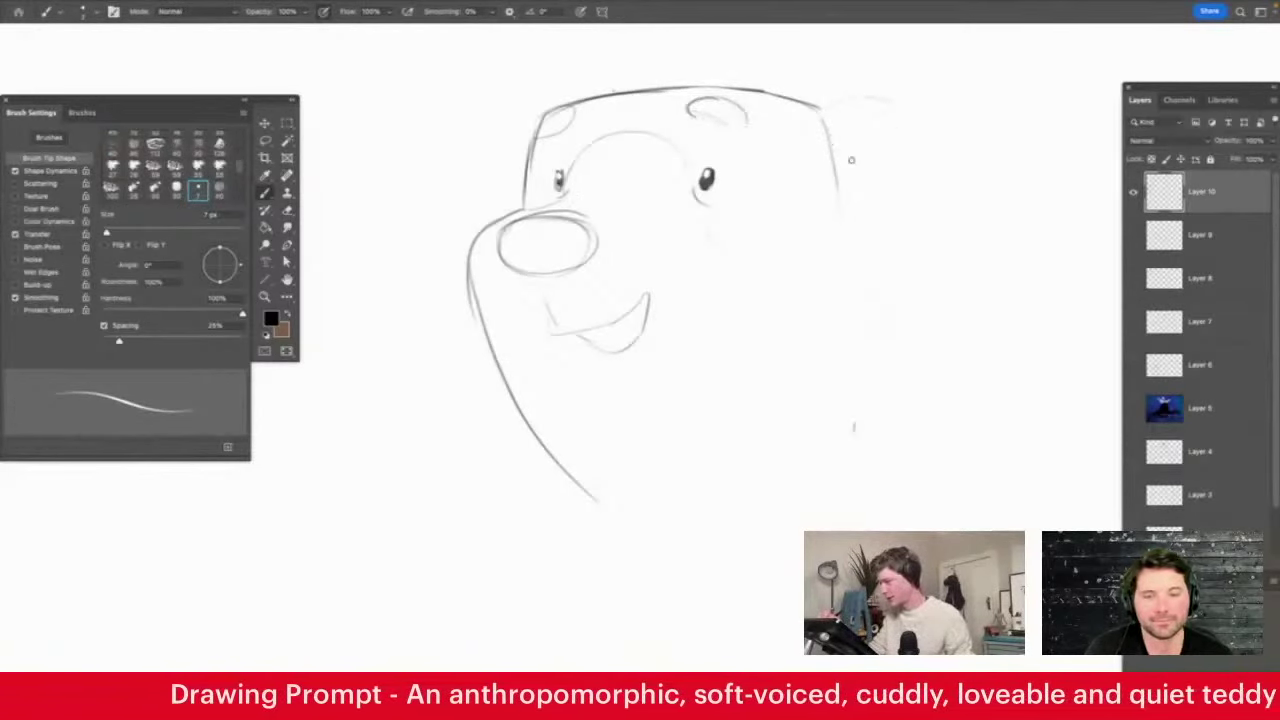
mouse_move(836, 100)
mouse_down()
mouse_move(906, 232)
mouse_move(736, 478)
mouse_up()
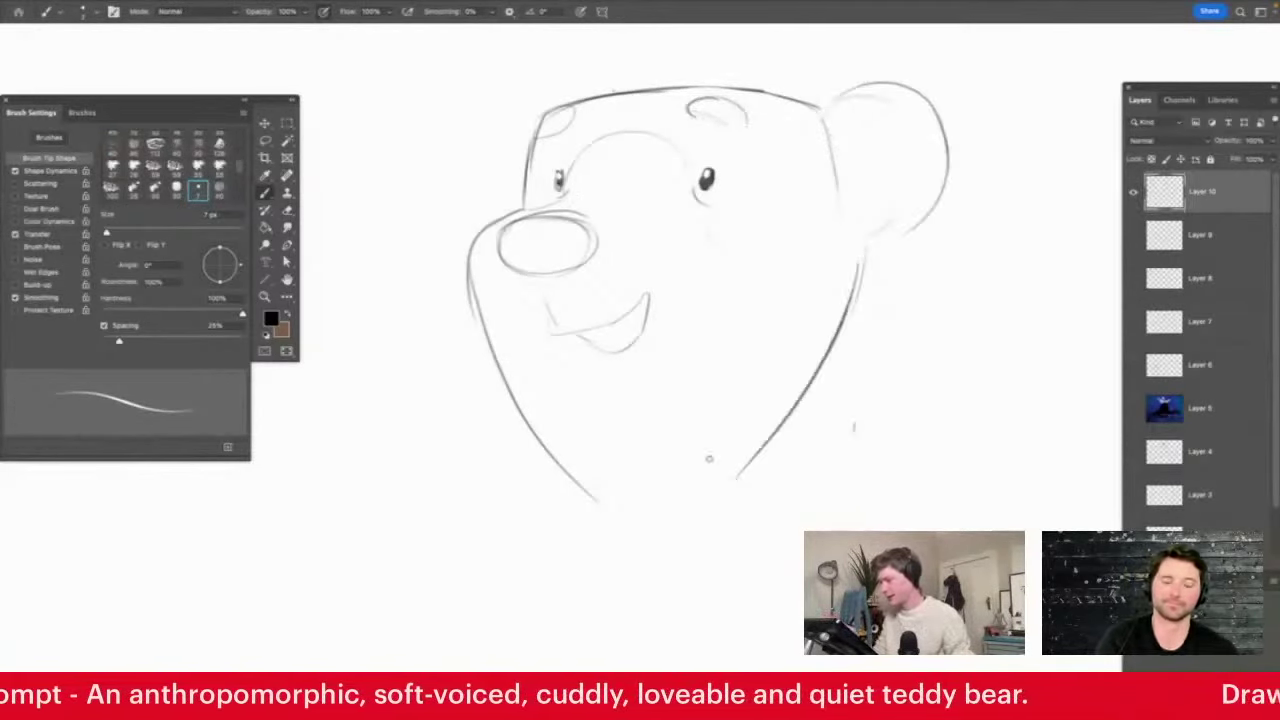
Erase the far jaw line and redraw it shorter and rounder, closing the head with a curved chin
key(e)
drag(463, 313, 636, 520)
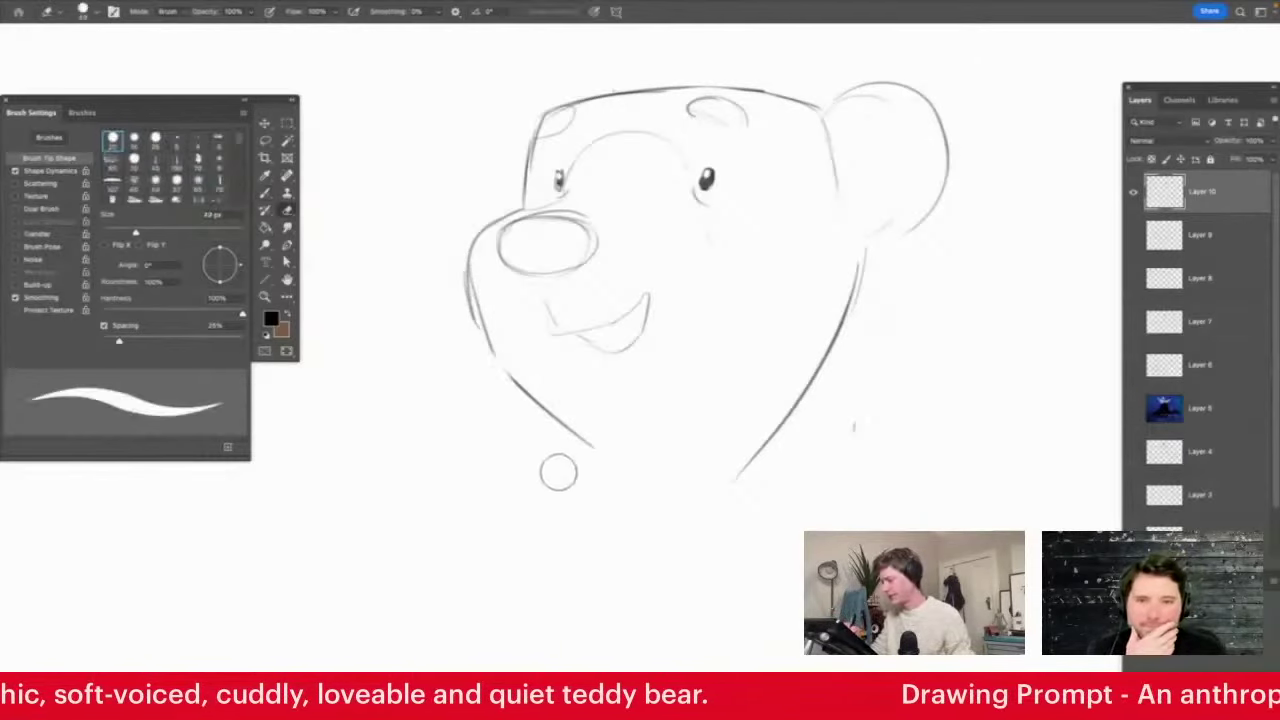
drag(482, 271, 628, 464)
key(b)
mouse_move(472, 256)
mouse_down()
mouse_move(555, 426)
mouse_move(596, 461)
mouse_move(749, 458)
mouse_up()
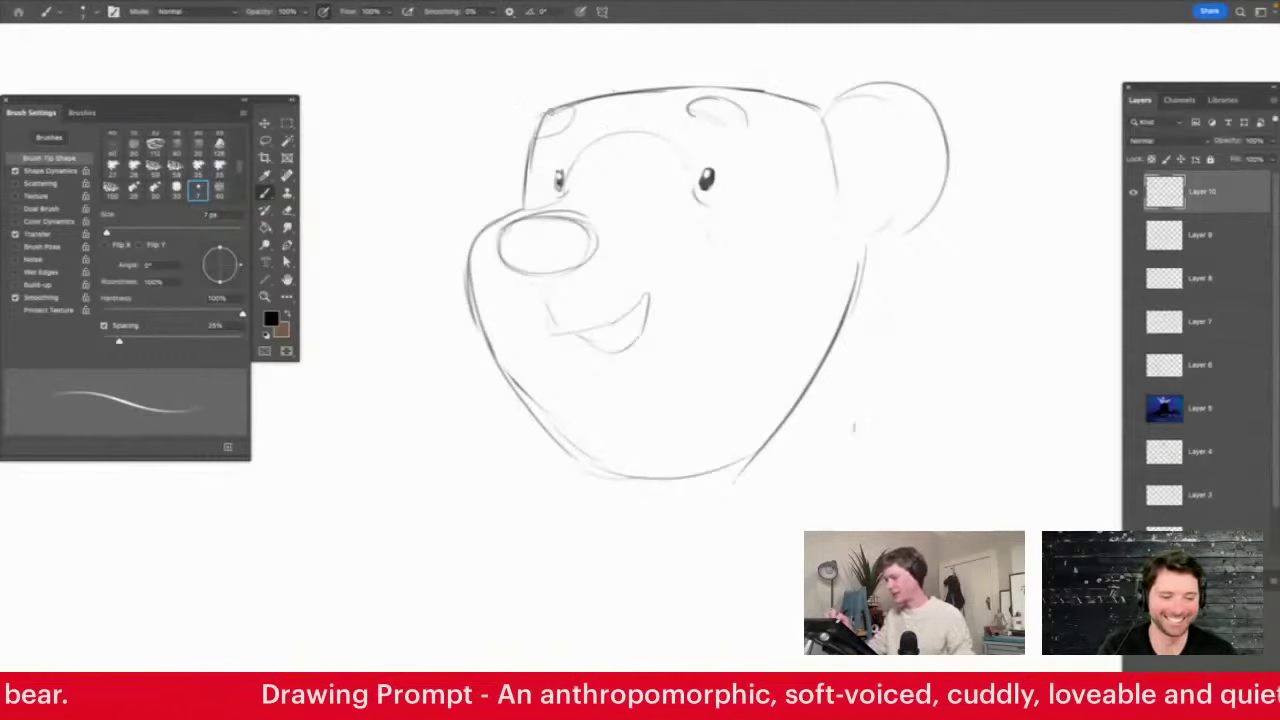
Draw the far ear behind the head and add inner-ear curves to both ears
mouse_move(551, 109)
mouse_down()
mouse_move(458, 180)
mouse_move(495, 221)
mouse_up()
mouse_move(456, 150)
mouse_down()
mouse_move(553, 107)
mouse_move(478, 190)
mouse_up()
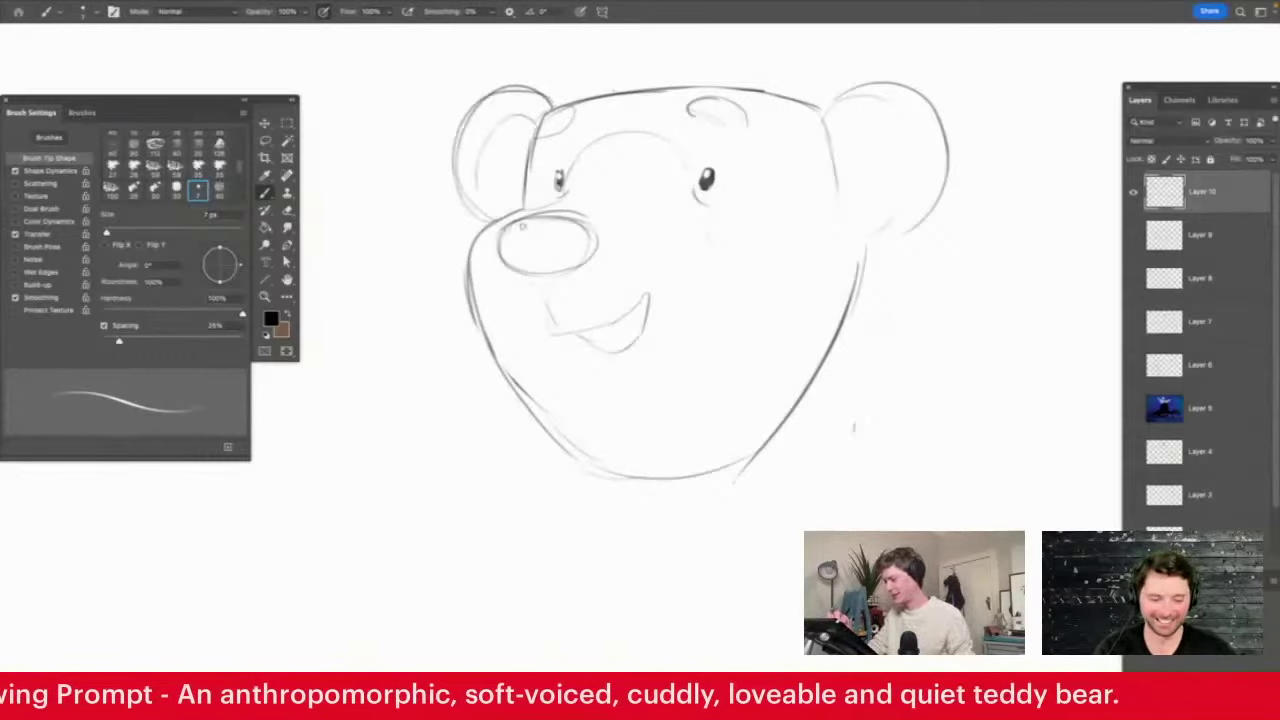
drag(832, 114, 820, 160)
Replace the flat top of the head with a rounder, more domed curve between the ears
drag(742, 87, 832, 132)
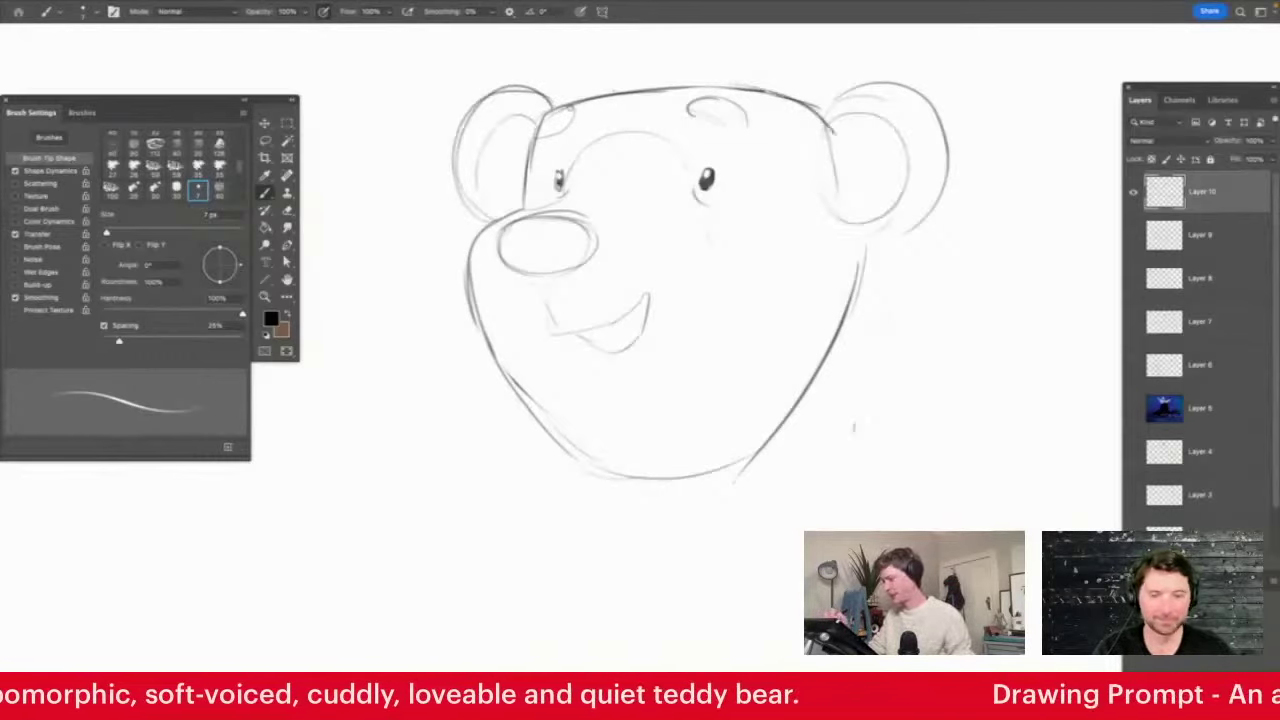
drag(534, 128, 762, 92)
key(e)
drag(581, 106, 718, 98)
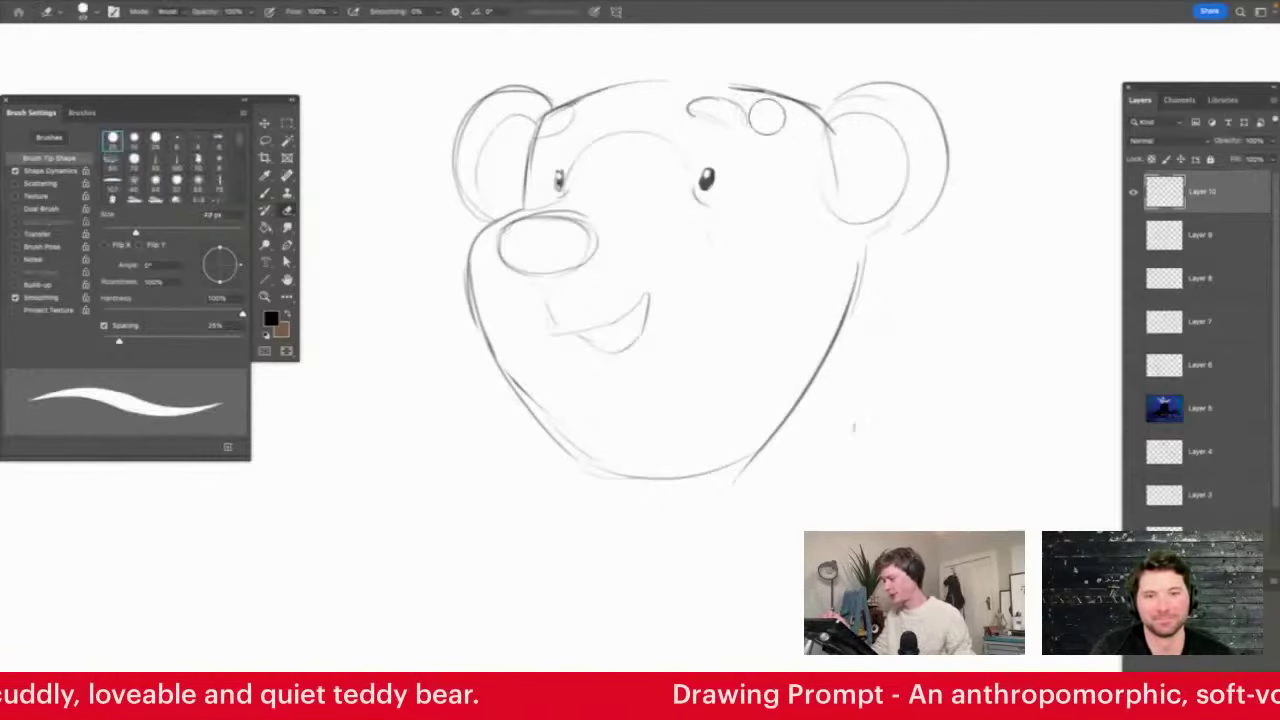
key(b)
drag(568, 100, 776, 88)
Scale the bear's head down and move it up the canvas to leave room for a body
key(z)
drag(806, 184, 794, 237)
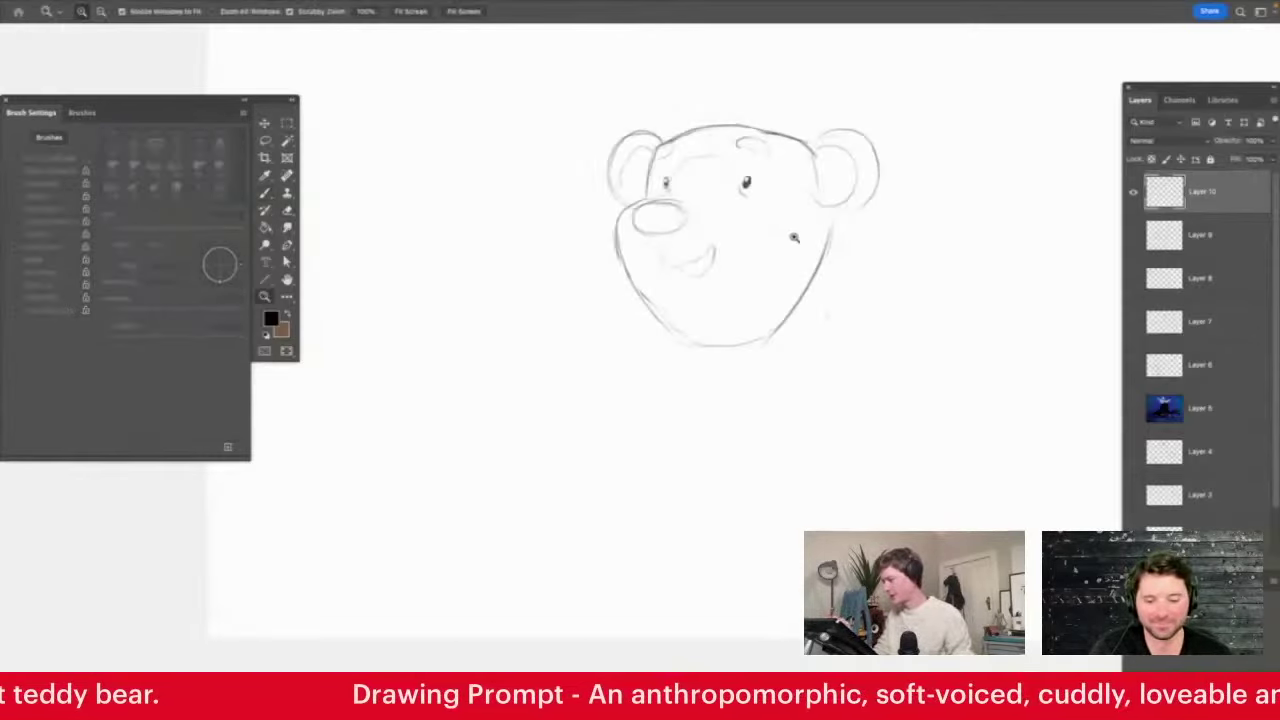
drag(826, 305, 846, 283)
key(v)
mouse_move(895, 70)
mouse_down()
mouse_move(817, 134)
mouse_move(847, 145)
mouse_move(810, 169)
mouse_up()
drag(782, 214, 743, 171)
key(Return)
Draw a bell-shaped body under the head with flaring sides, a curved bottom edge and a collar curve below the chin
key(z)
drag(601, 311, 634, 303)
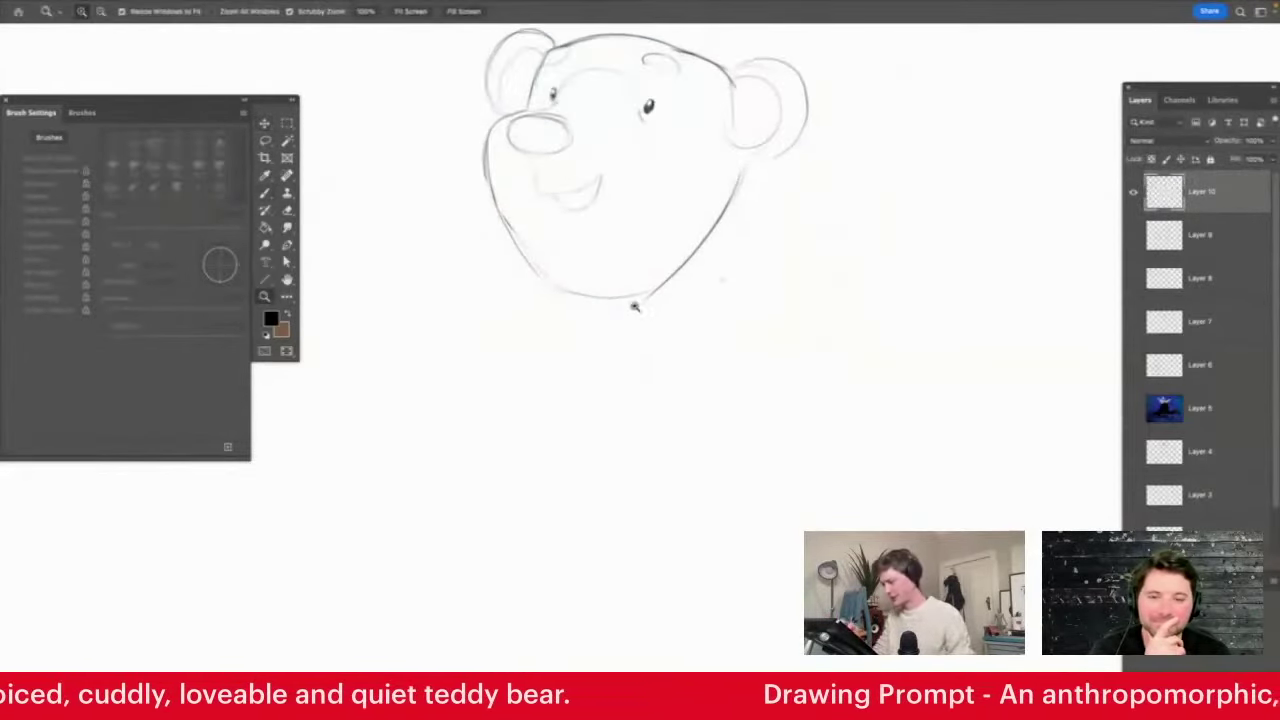
key(b)
drag(517, 284, 482, 422)
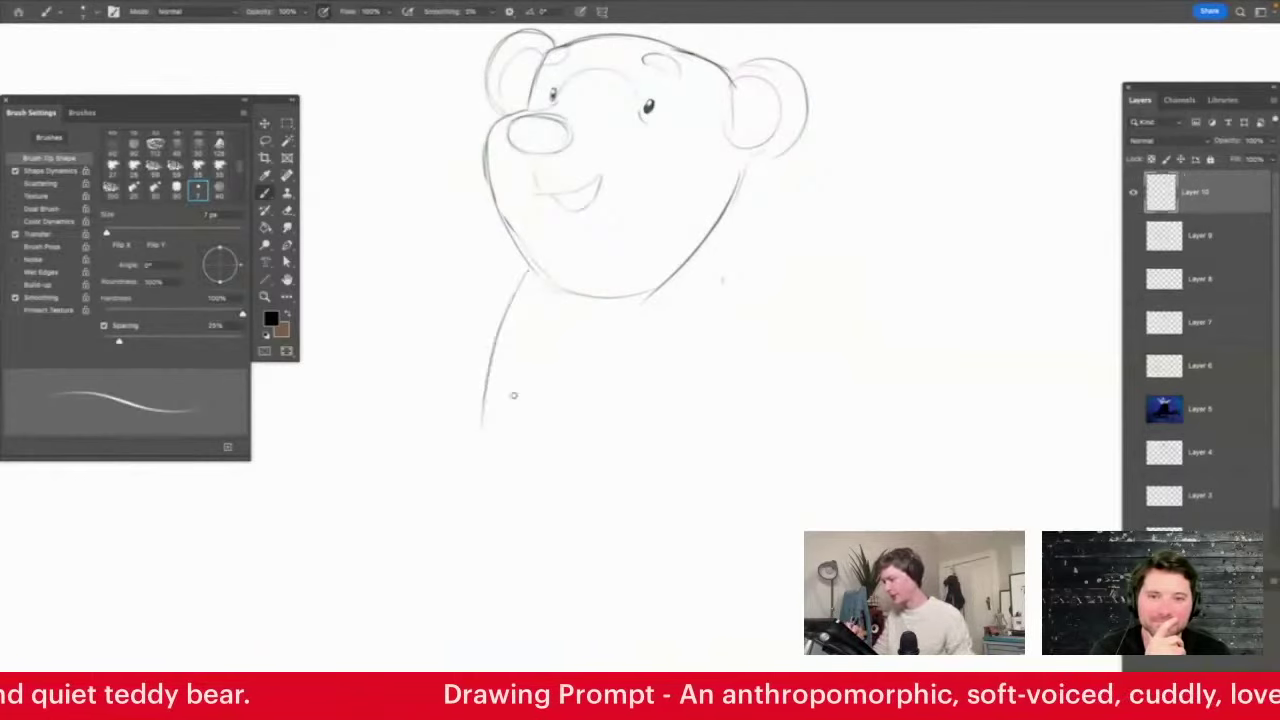
key(ctrl+z)
mouse_move(527, 268)
mouse_down()
mouse_move(469, 372)
mouse_move(475, 363)
mouse_move(463, 420)
mouse_move(716, 438)
mouse_up()
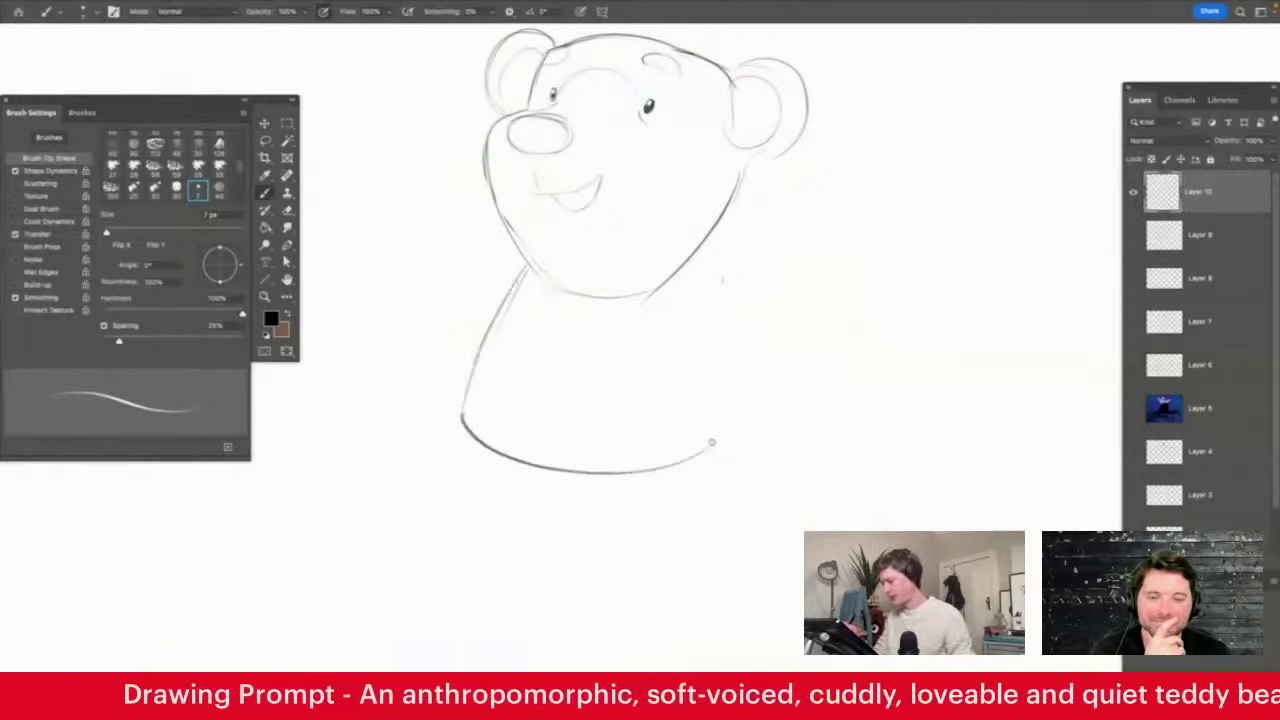
drag(676, 282, 710, 430)
drag(530, 290, 678, 285)
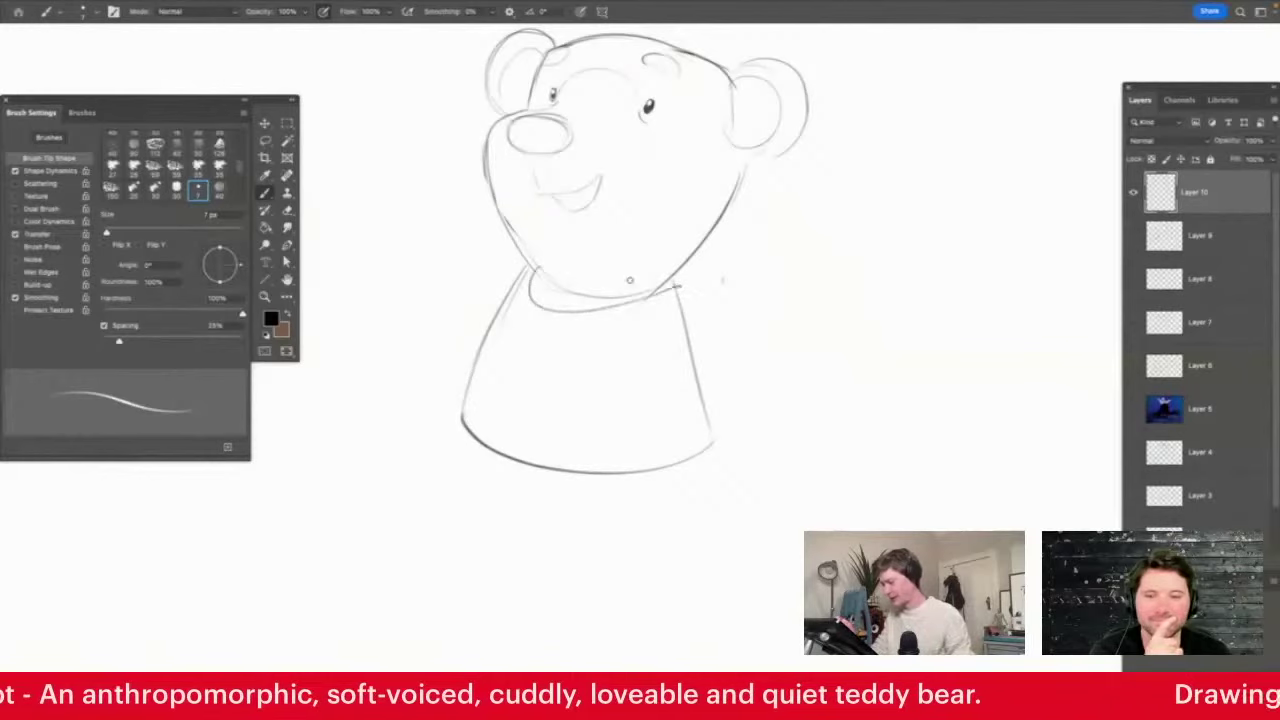
Erase the overlapping jaw line near the collar and redraw the muzzle side of the face down to the collar curve
key(e)
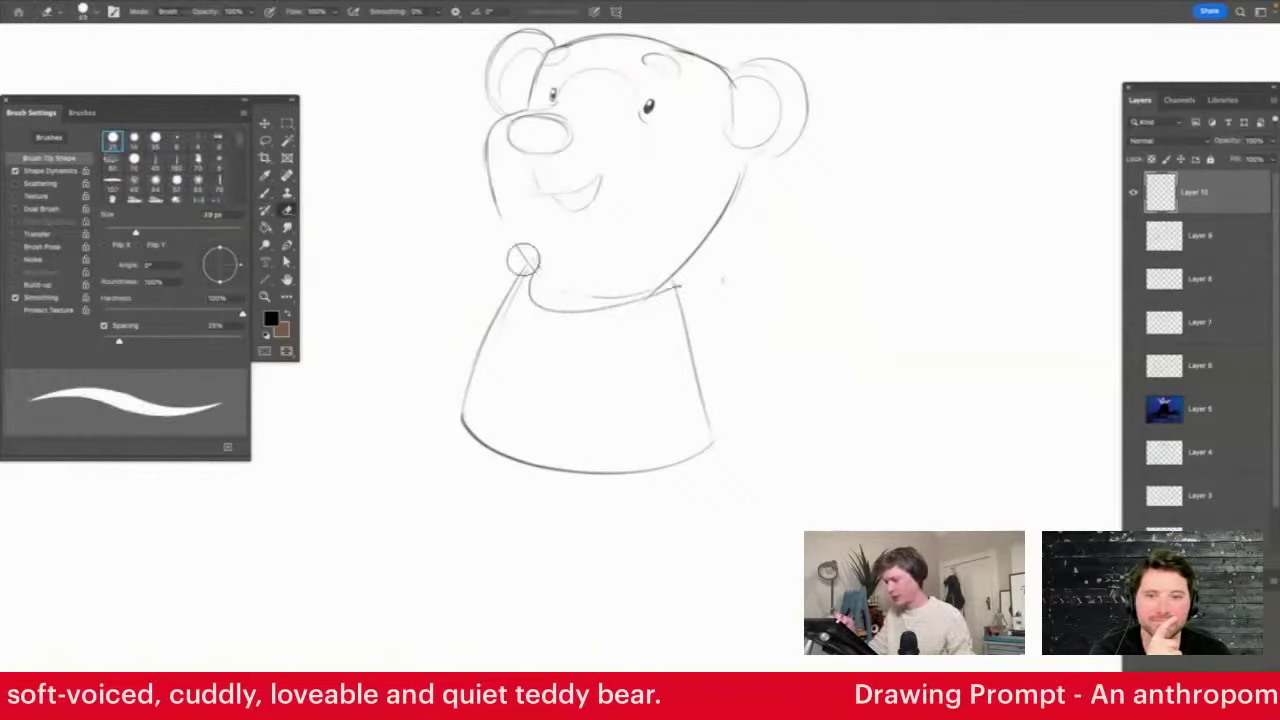
key(b)
mouse_move(485, 143)
mouse_down()
mouse_move(491, 190)
mouse_move(549, 289)
mouse_move(619, 290)
mouse_up()
Erase the upper side of the body below the near ear and draw a short-sleeved arm hanging down there
key(e)
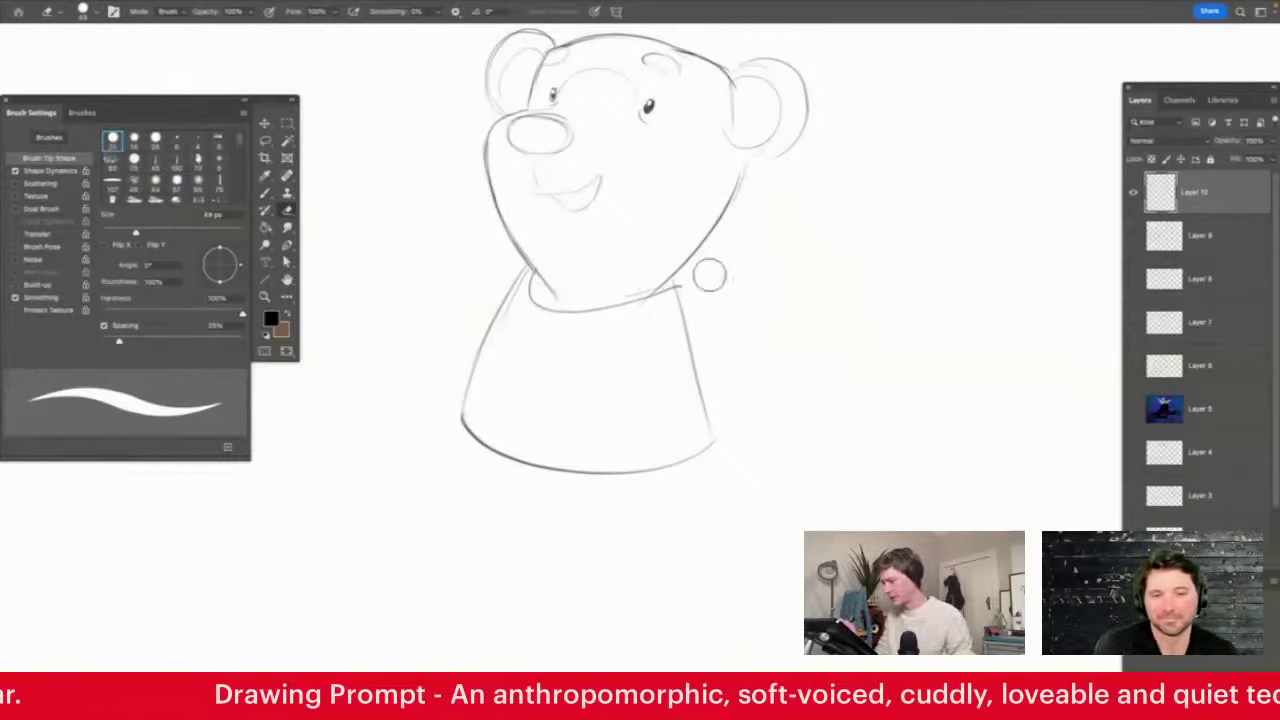
mouse_move(709, 274)
mouse_down()
mouse_move(657, 309)
mouse_move(682, 353)
mouse_up()
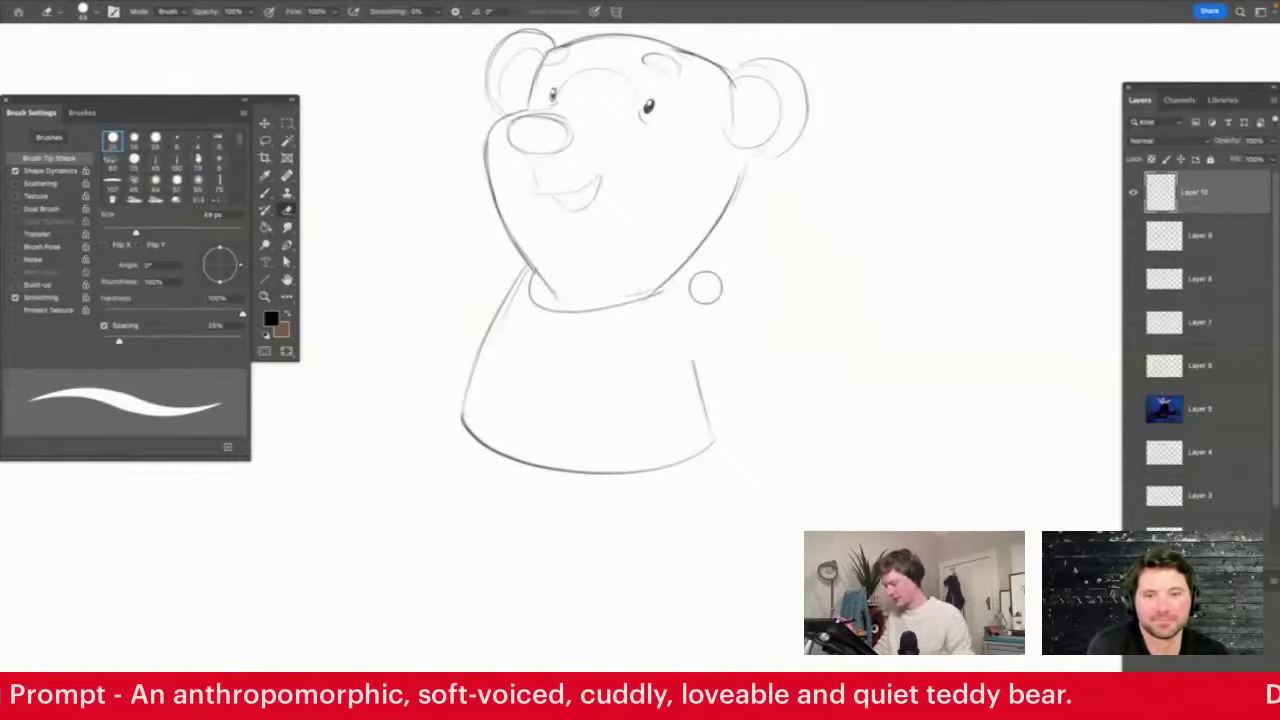
key(b)
mouse_move(675, 279)
mouse_down()
mouse_move(716, 301)
mouse_move(684, 371)
mouse_move(731, 322)
mouse_up()
mouse_move(674, 282)
mouse_down()
mouse_move(646, 330)
mouse_move(688, 392)
mouse_up()
key(e)
mouse_move(718, 346)
mouse_down()
mouse_move(694, 363)
mouse_move(741, 315)
mouse_move(726, 327)
mouse_move(758, 390)
mouse_move(708, 404)
mouse_move(748, 428)
mouse_move(760, 362)
mouse_move(720, 320)
mouse_up()
Draw a raised, waving arm with a short sleeve on the muzzle side and clean up the shoulder overlap
key(b)
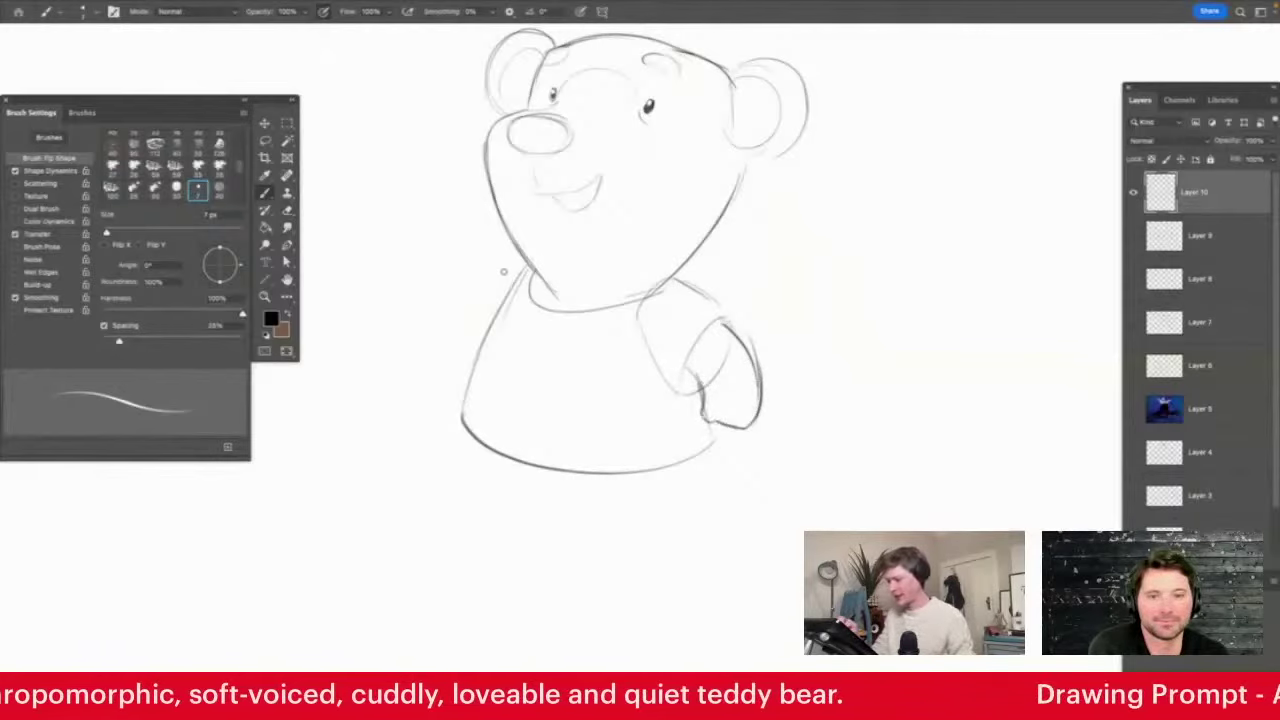
mouse_move(523, 268)
mouse_down()
mouse_move(476, 250)
mouse_move(440, 210)
mouse_move(412, 280)
mouse_move(474, 330)
mouse_move(488, 259)
mouse_move(531, 266)
mouse_up()
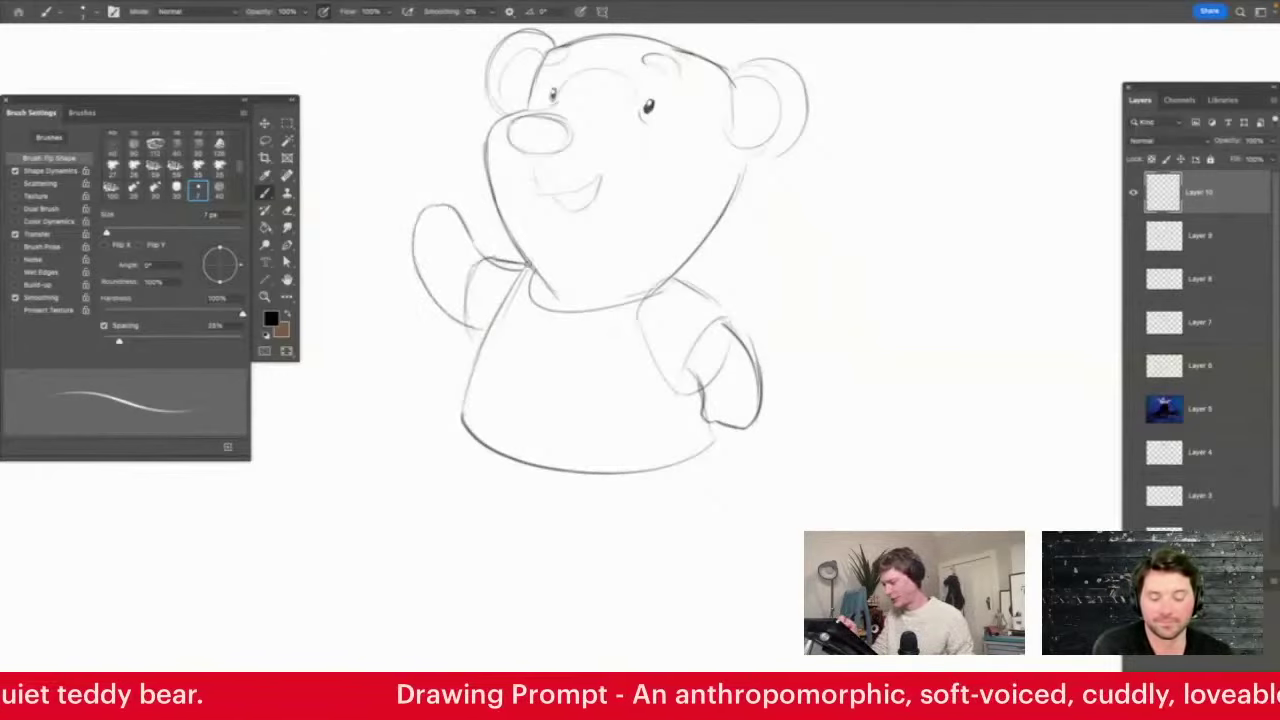
key(e)
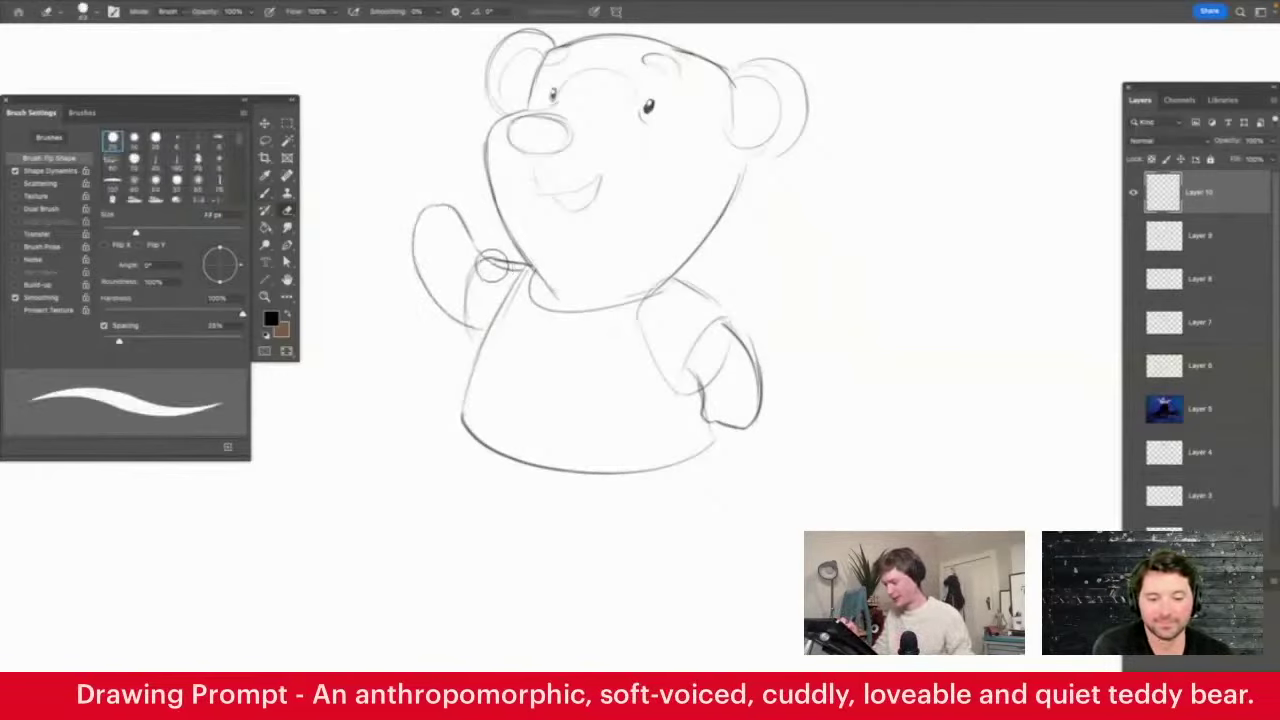
drag(510, 286, 530, 278)
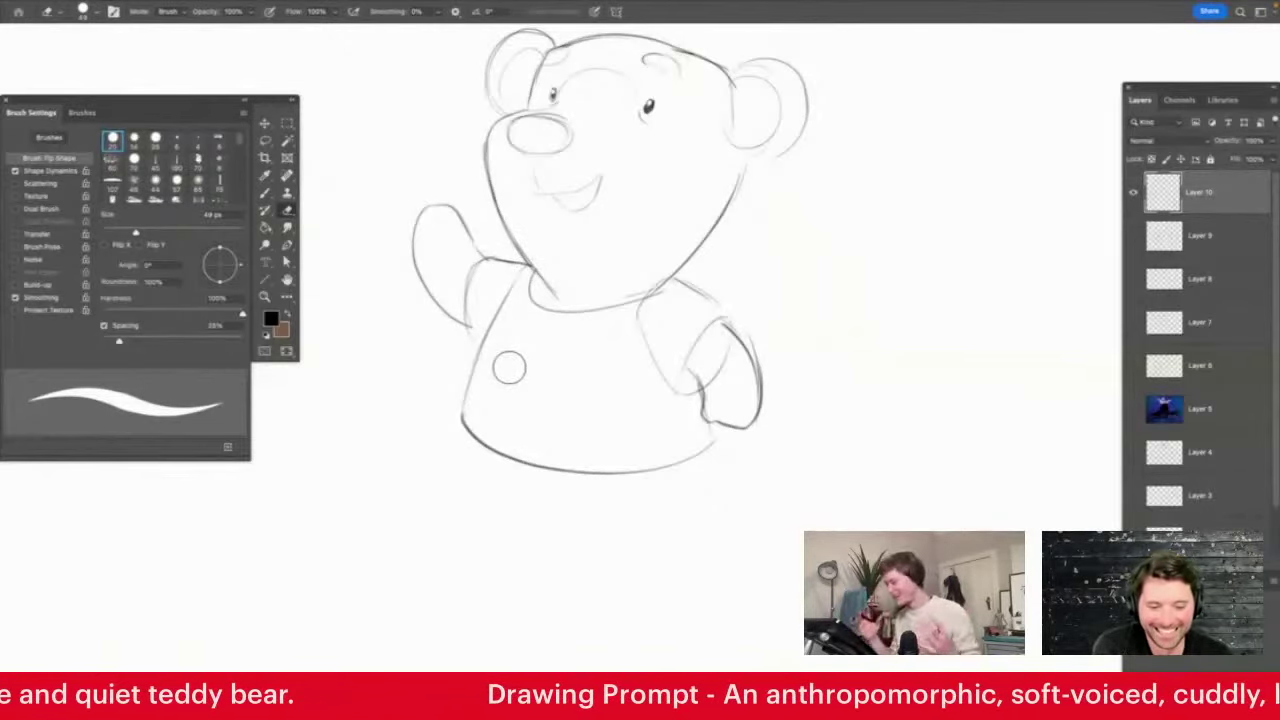
Draw the lower belly curve below the shirt hem and add two short, stubby legs with rounded feet
key(b)
mouse_move(461, 425)
mouse_down()
mouse_move(596, 518)
mouse_move(704, 460)
mouse_up()
mouse_move(468, 436)
mouse_down()
mouse_move(506, 540)
mouse_move(495, 586)
mouse_move(590, 608)
mouse_move(583, 521)
mouse_move(618, 512)
mouse_move(756, 588)
mouse_up()
mouse_move(760, 520)
mouse_down()
mouse_move(757, 598)
mouse_move(706, 418)
mouse_up()
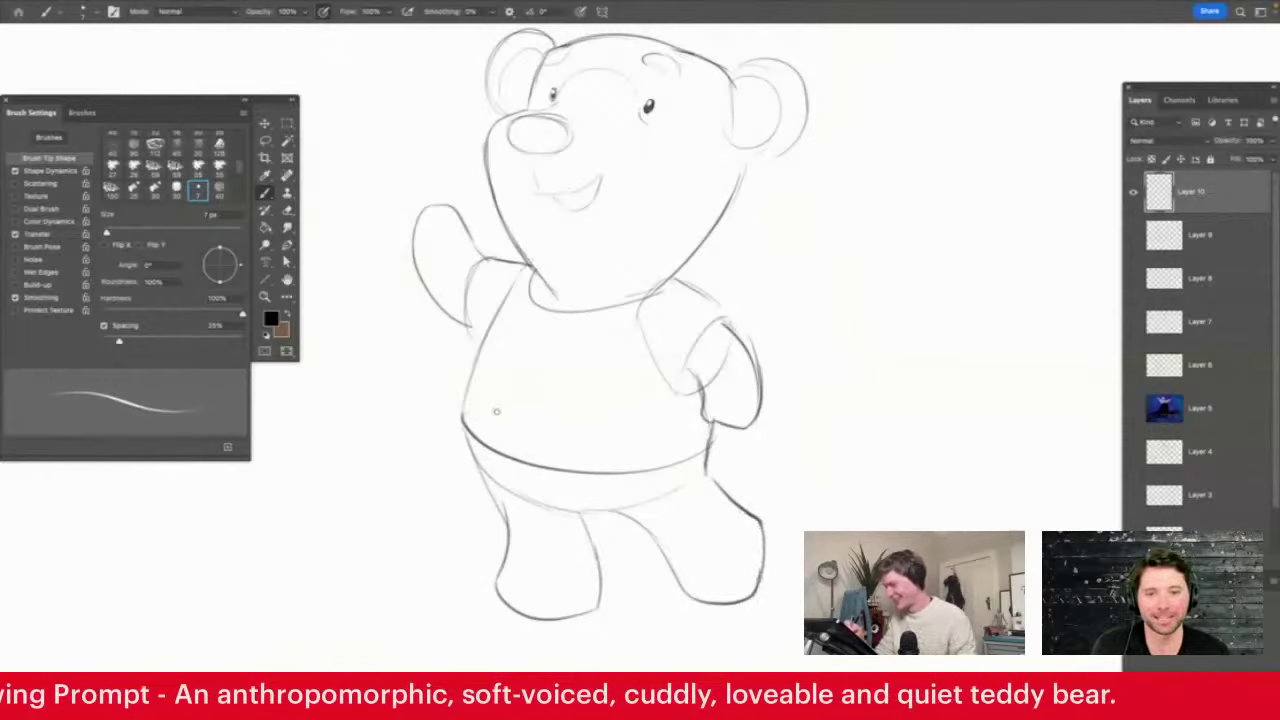
Redraw the shirt's side below the raised arm so its hem flares outward, erase the old side line and reinforce the belly curve
drag(528, 464, 441, 403)
drag(440, 408, 483, 467)
drag(440, 408, 500, 301)
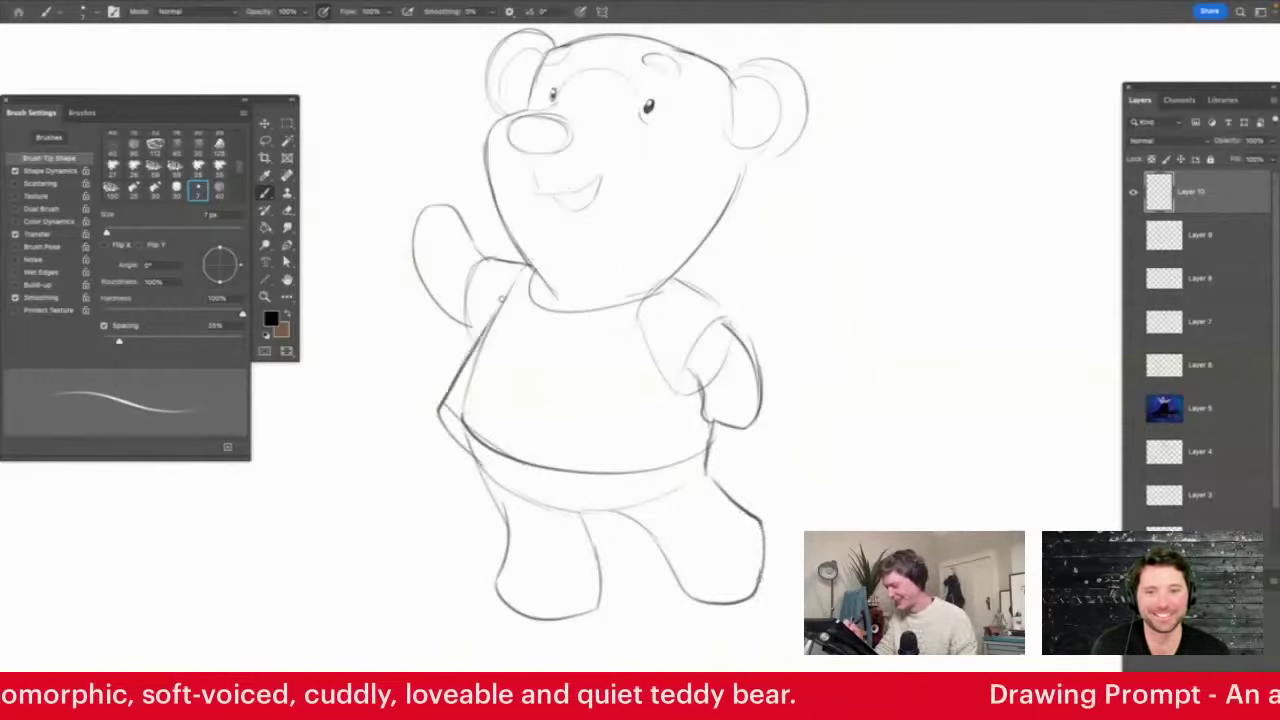
key(e)
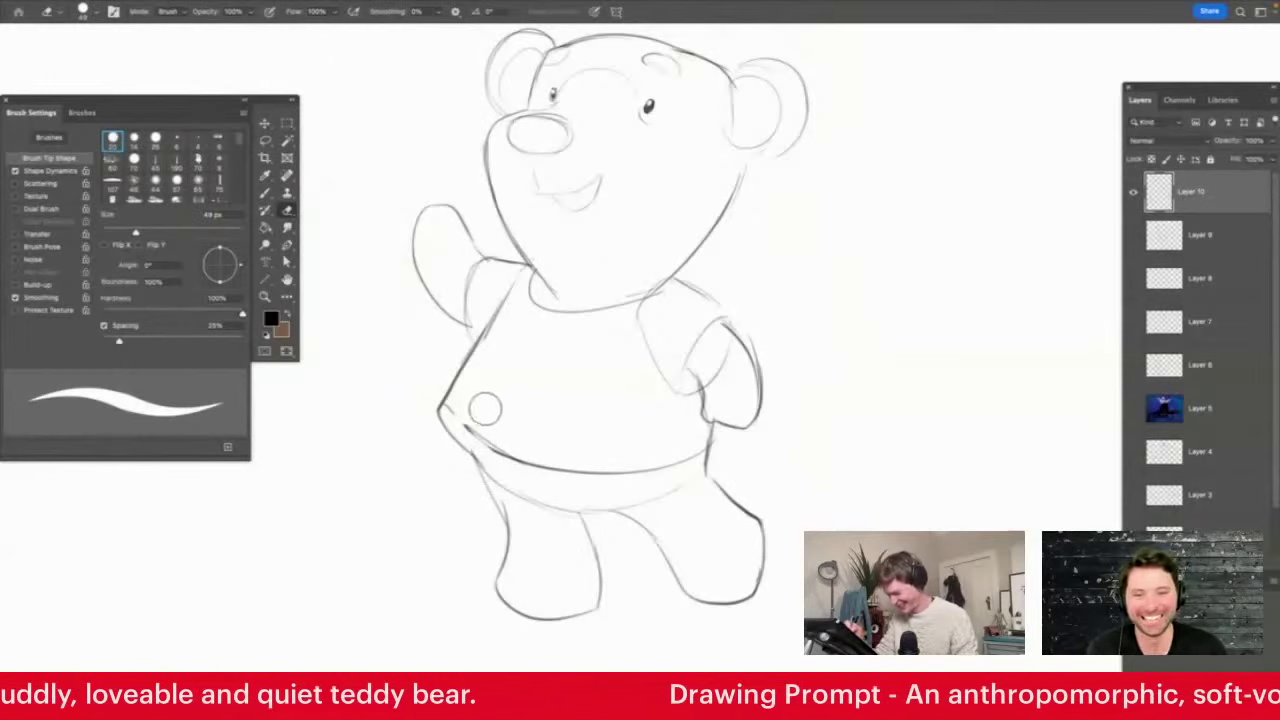
key(b)
mouse_move(466, 427)
mouse_down()
mouse_move(505, 518)
mouse_move(556, 497)
mouse_up()
key(e)
key(b)
mouse_move(490, 472)
mouse_down()
mouse_move(574, 510)
mouse_move(664, 499)
mouse_move(711, 430)
mouse_up()
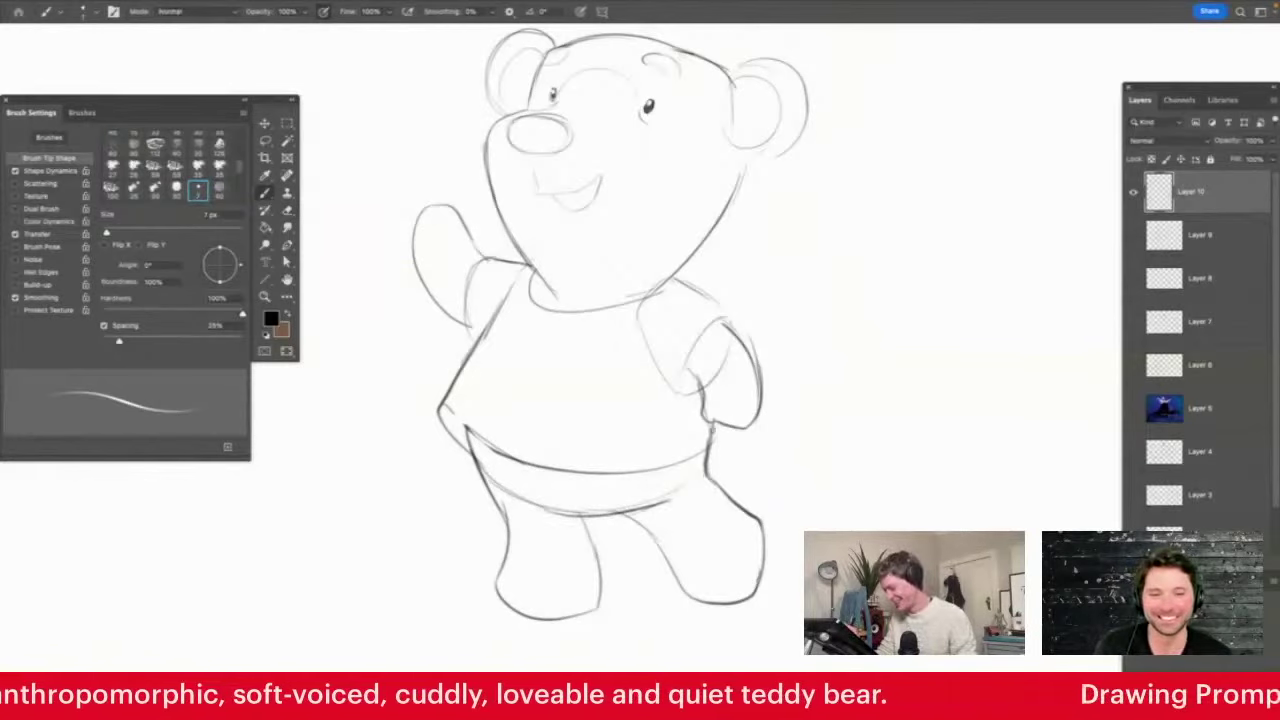
Redraw the near ear's outline with darker, rounder strokes that join it to the side of the head
key(z)
drag(703, 383, 665, 391)
drag(736, 268, 786, 232)
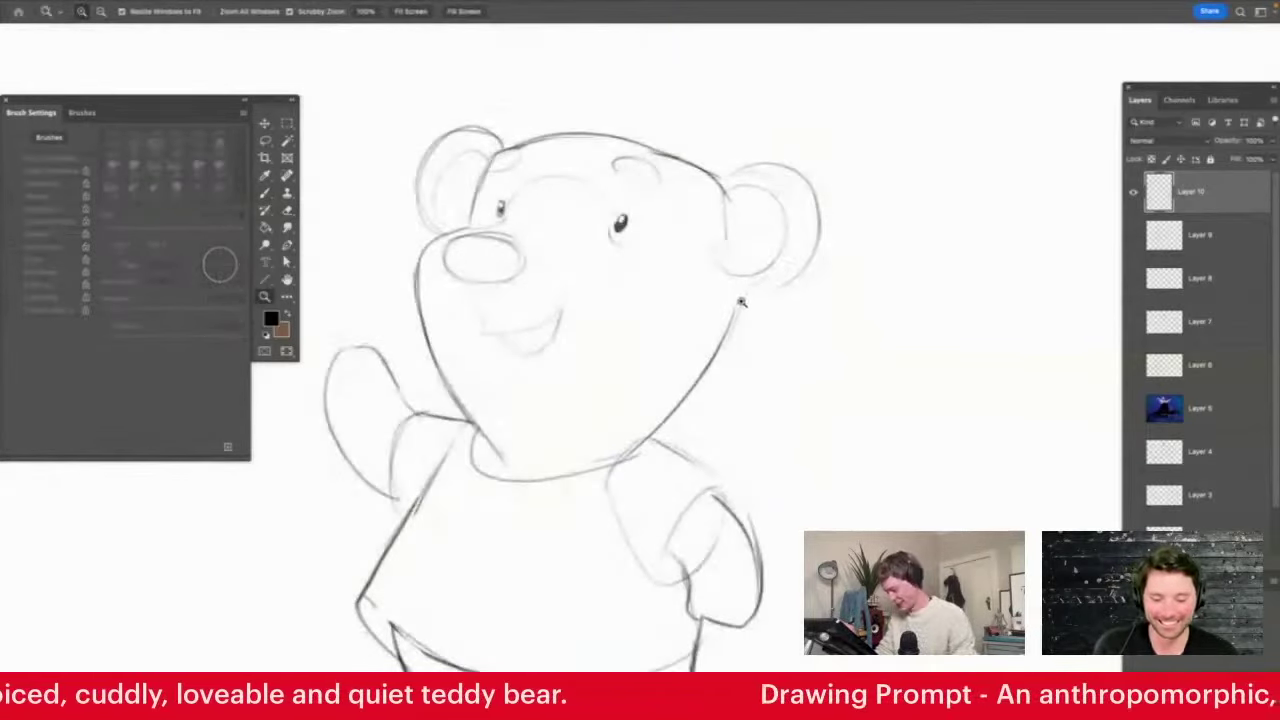
key(b)
drag(730, 298, 800, 286)
drag(800, 286, 816, 260)
mouse_move(722, 188)
mouse_down()
mouse_move(827, 220)
mouse_move(798, 292)
mouse_move(808, 279)
mouse_up()
drag(718, 184, 725, 310)
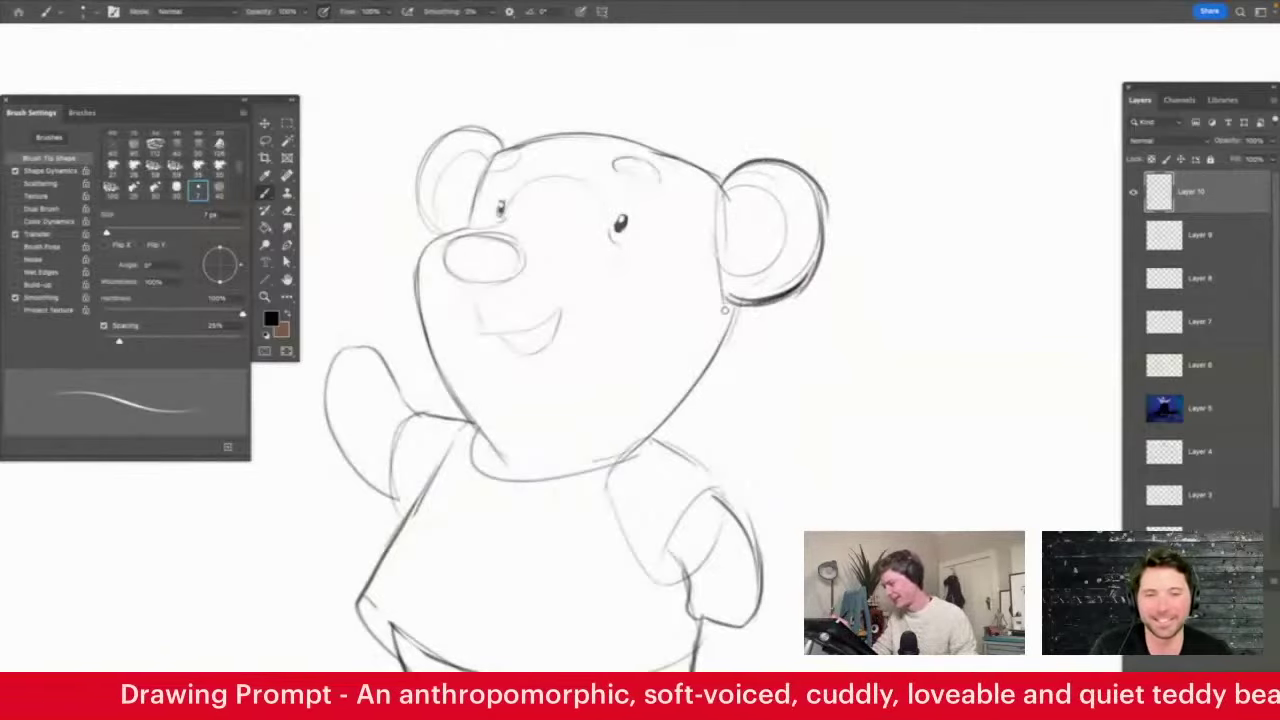
Draw a stitched seam from the near ear down the cheek and erase the sleeve line overlapping the near forearm
drag(712, 230, 612, 458)
drag(723, 304, 662, 328)
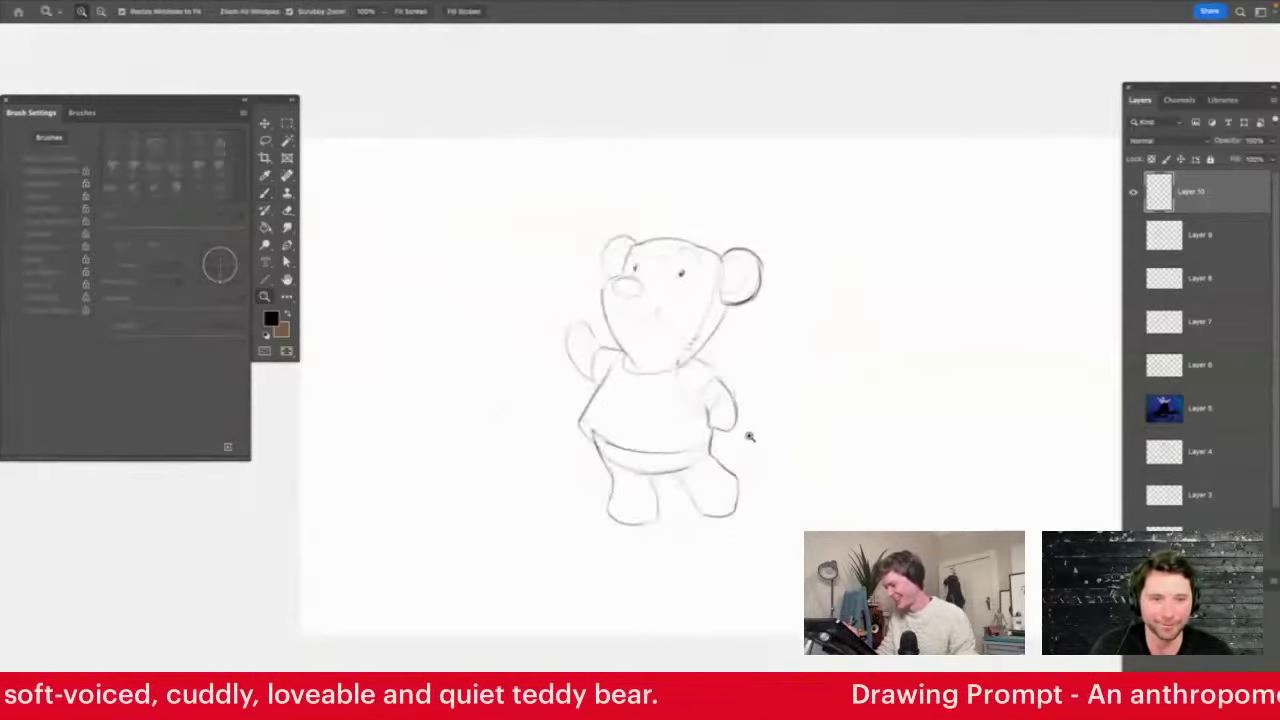
drag(727, 443, 757, 414)
key(e)
mouse_move(693, 373)
mouse_down()
mouse_move(714, 332)
mouse_move(706, 353)
mouse_up()
Add curved seam lines with small stitch marks to the leg below the near arm and to the raised arm
key(b)
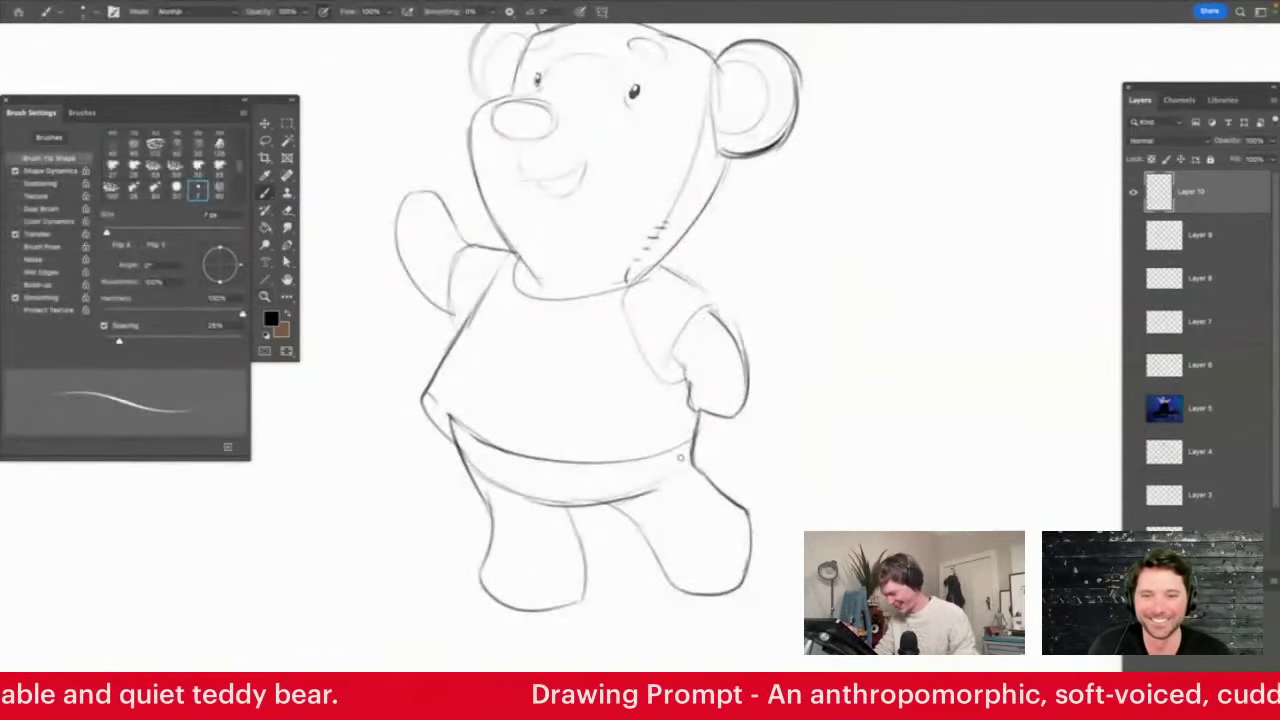
mouse_move(680, 446)
mouse_down()
mouse_move(747, 556)
mouse_move(745, 536)
mouse_up()
drag(735, 546, 746, 543)
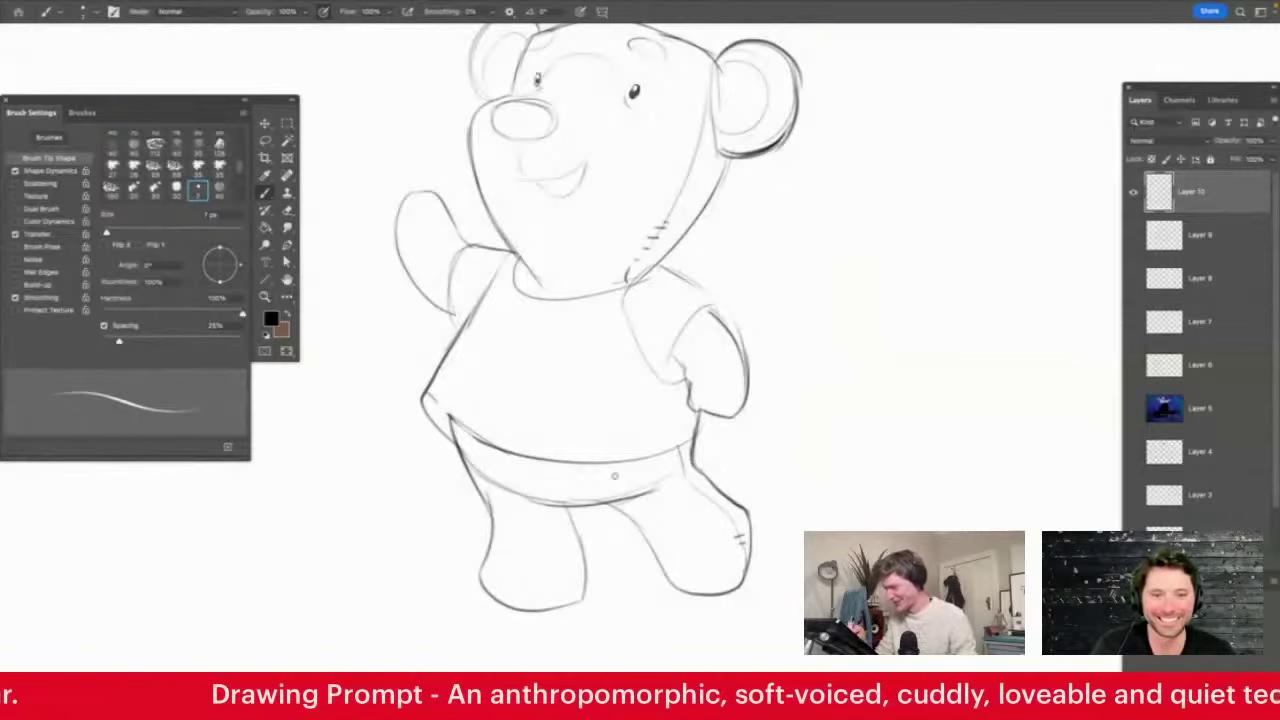
drag(408, 197, 446, 308)
drag(412, 274, 430, 282)
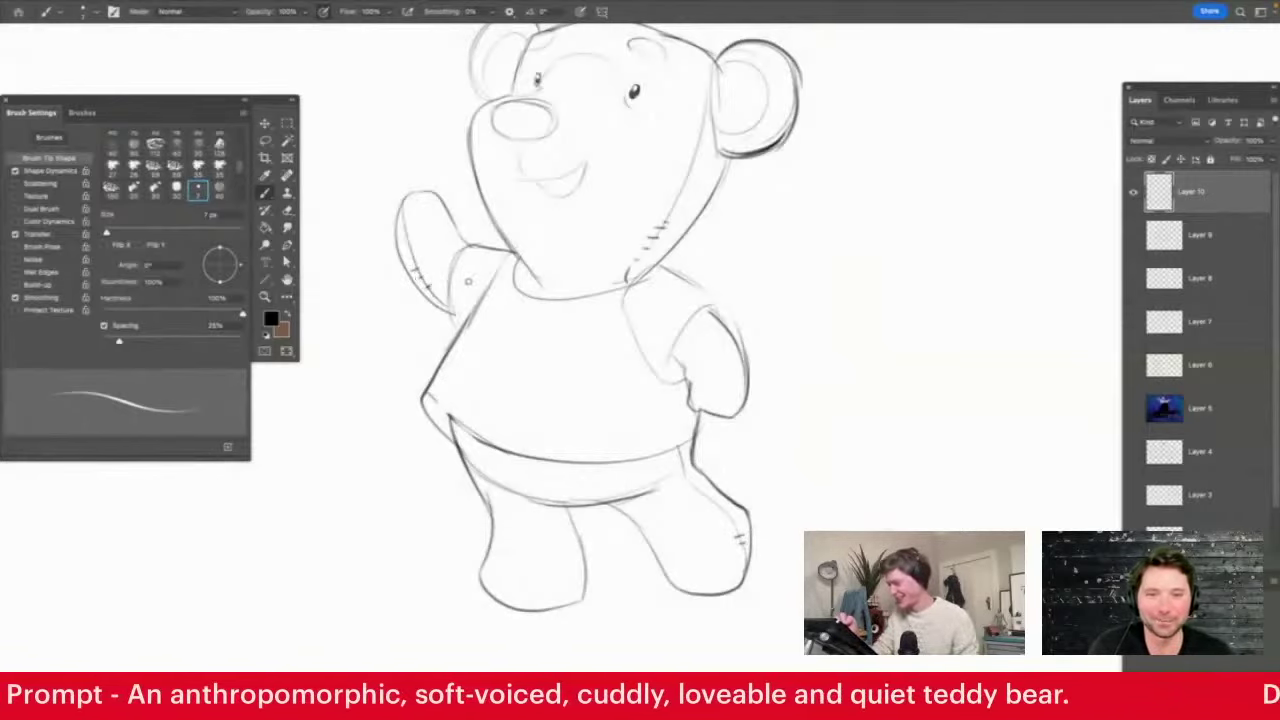
Examine the whole bear sketch at different magnifications and with the interface panels hidden
drag(692, 375, 642, 402)
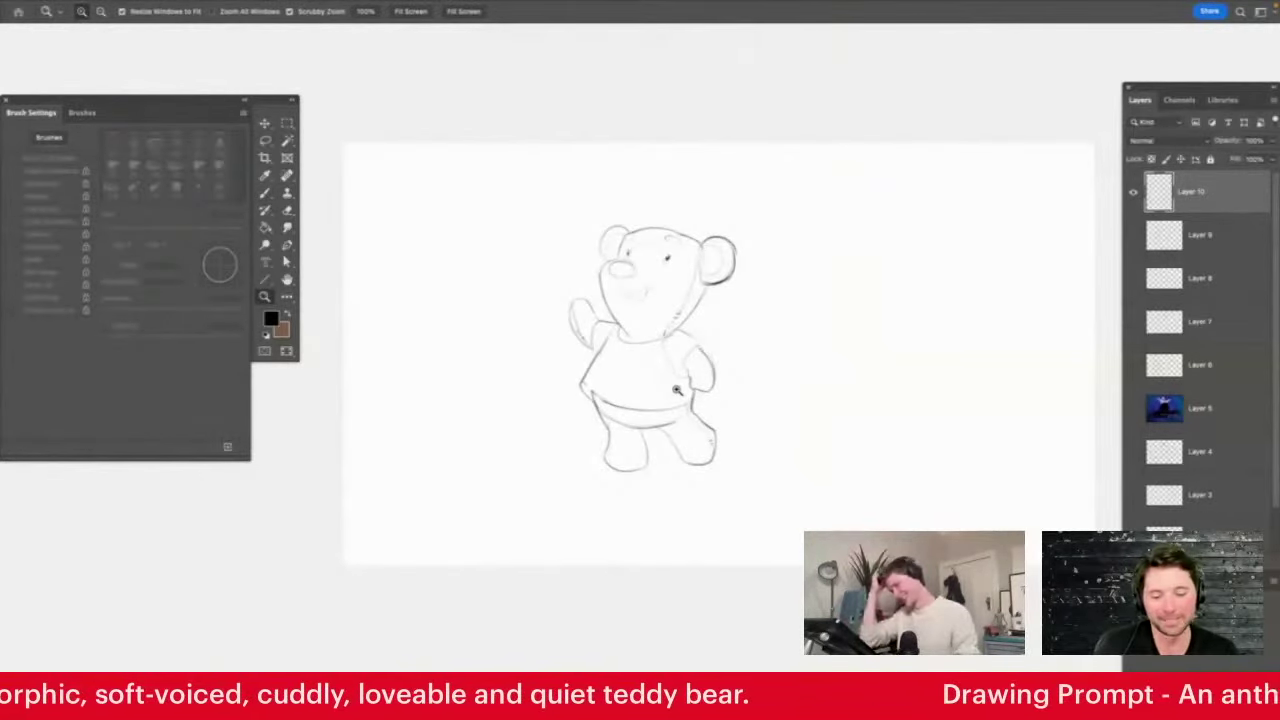
drag(651, 242, 766, 254)
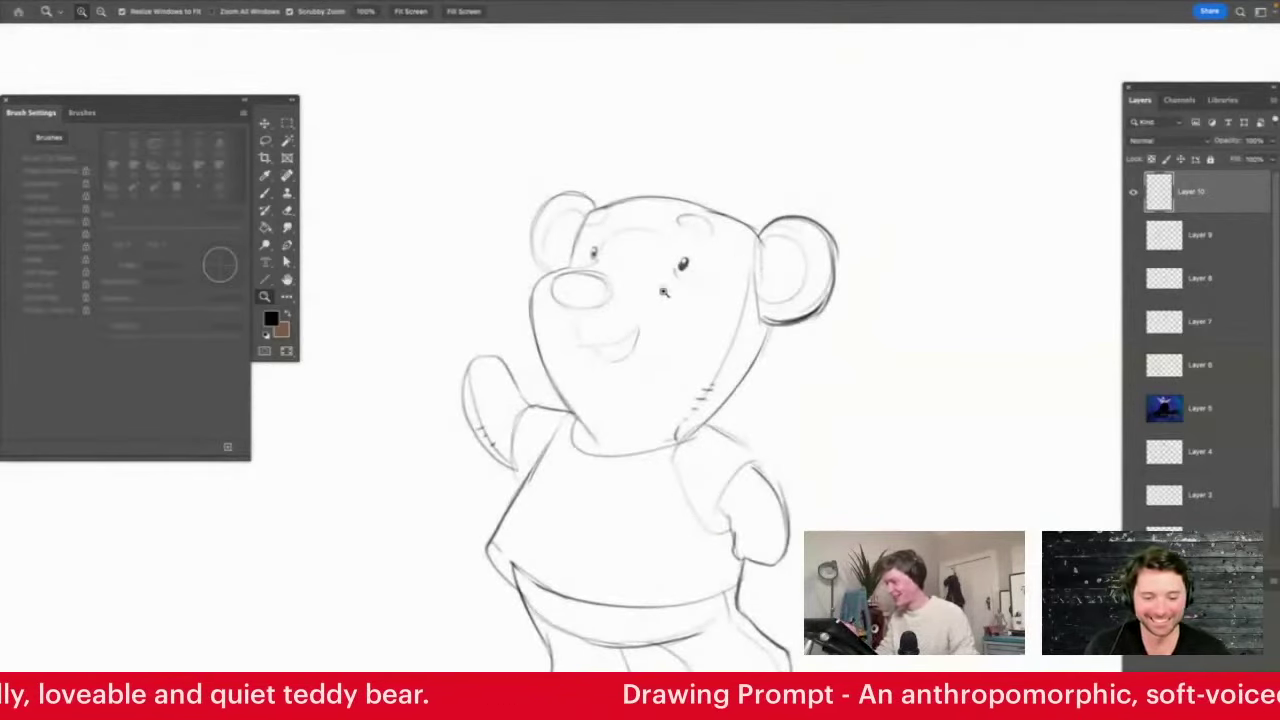
drag(665, 291, 600, 308)
click(723, 300)
key(b)
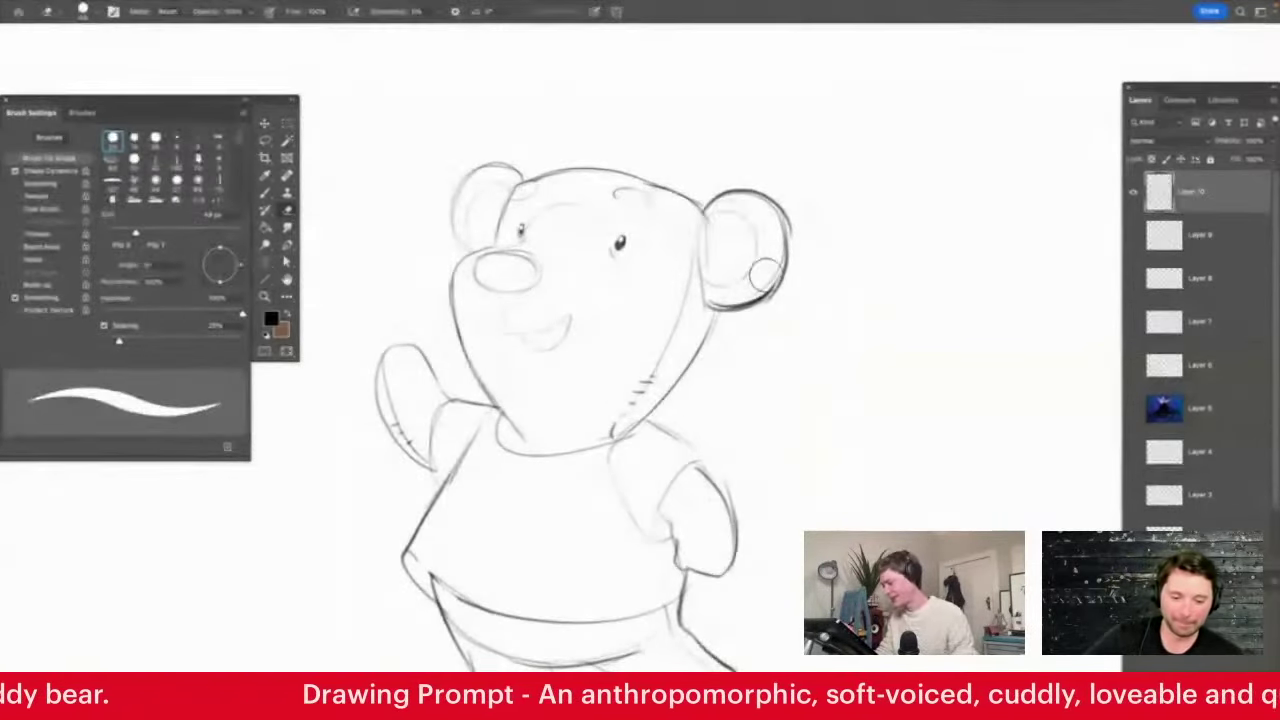
key(z)
drag(748, 226, 706, 251)
drag(822, 341, 839, 348)
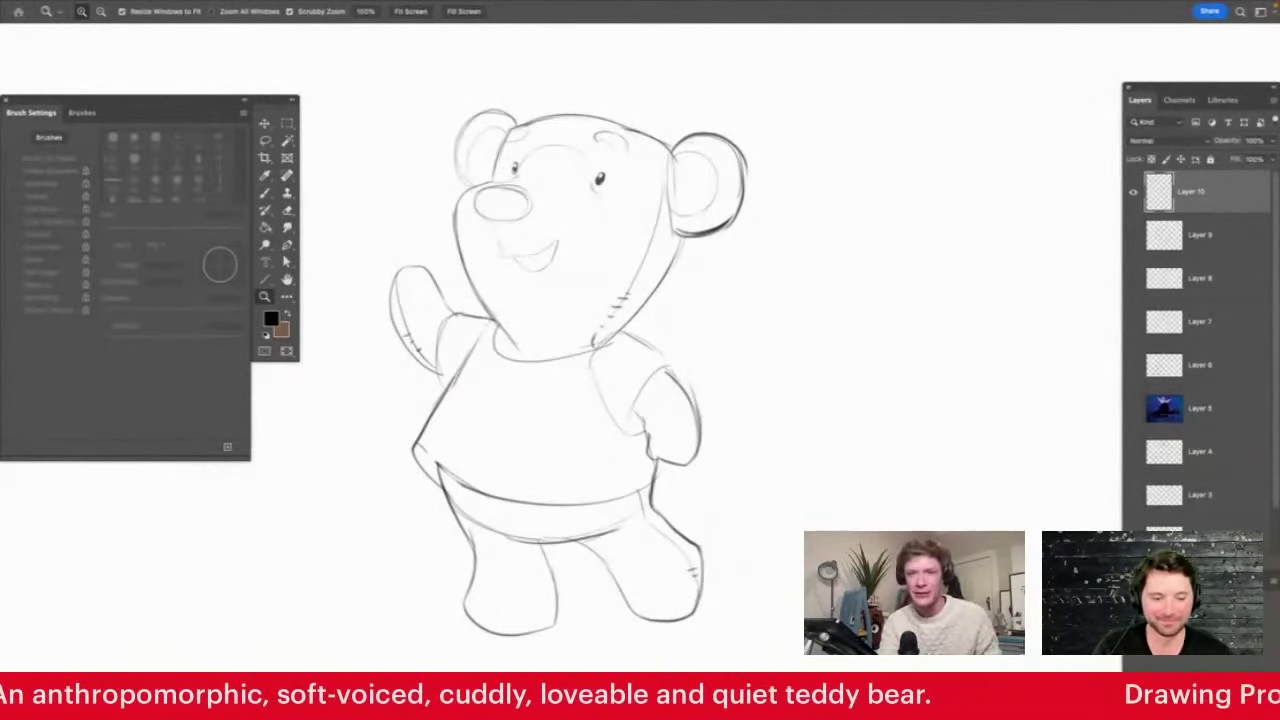
key(Tab)
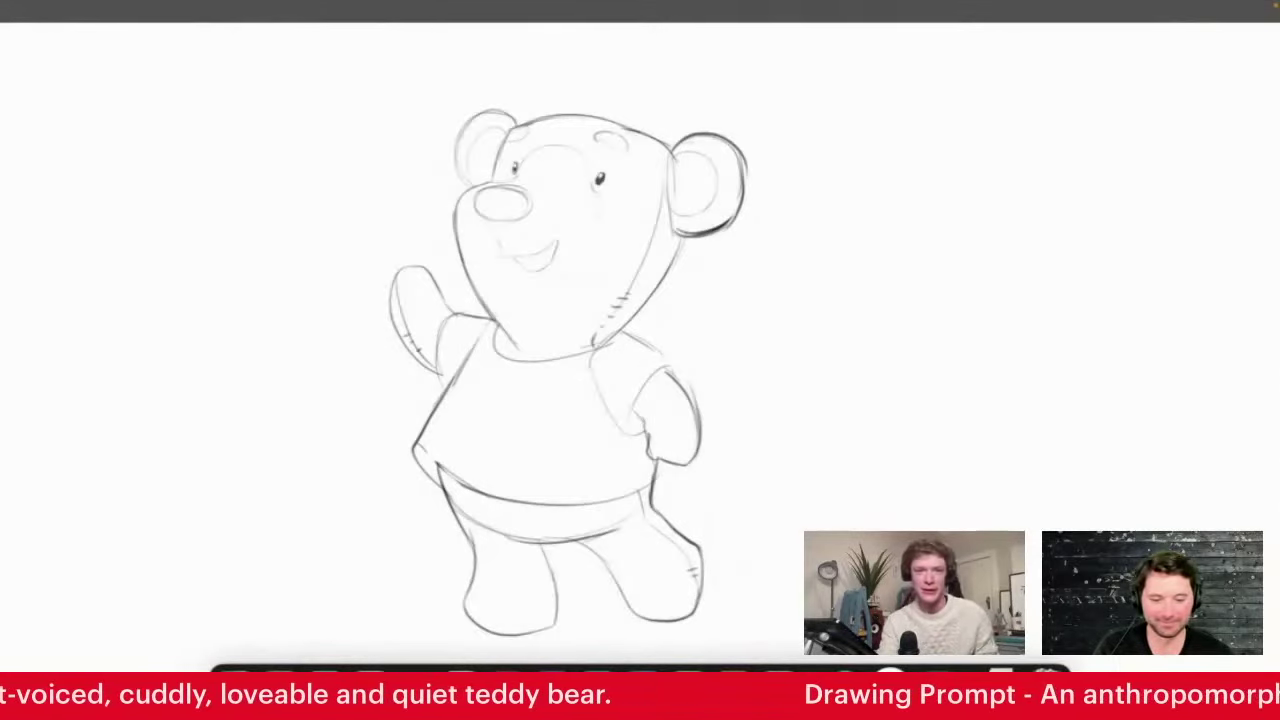
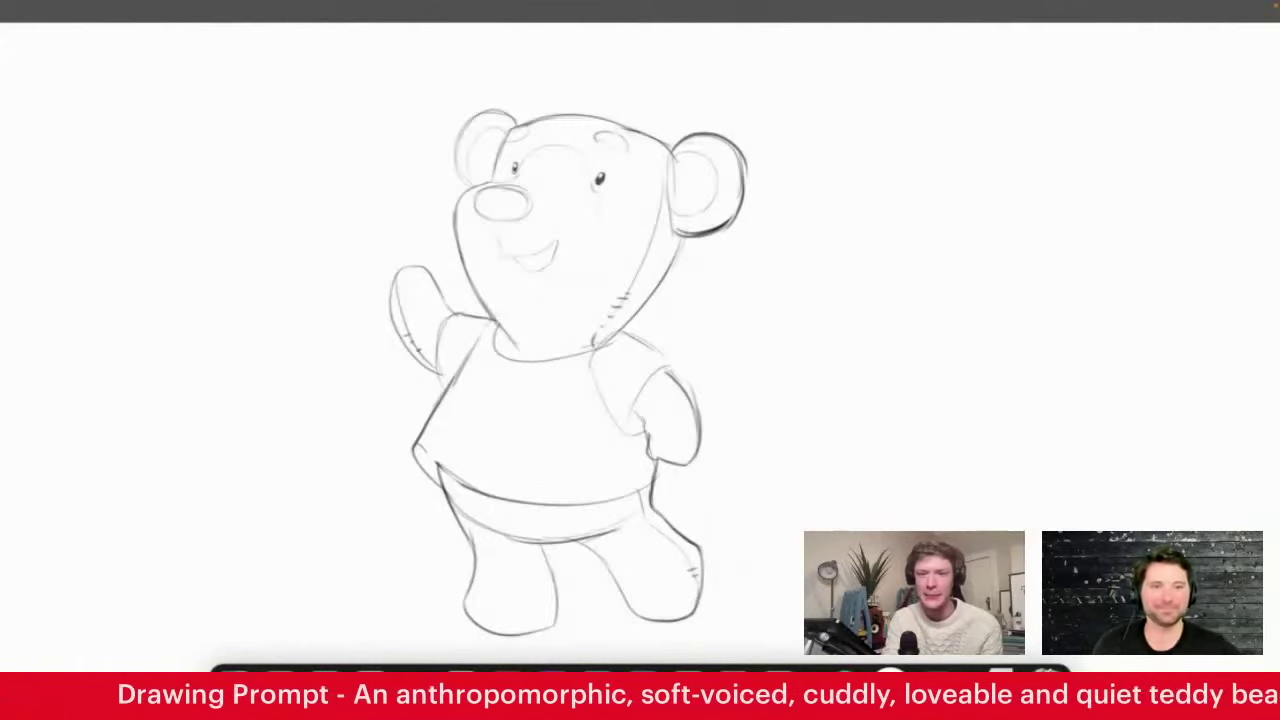
key(Tab)
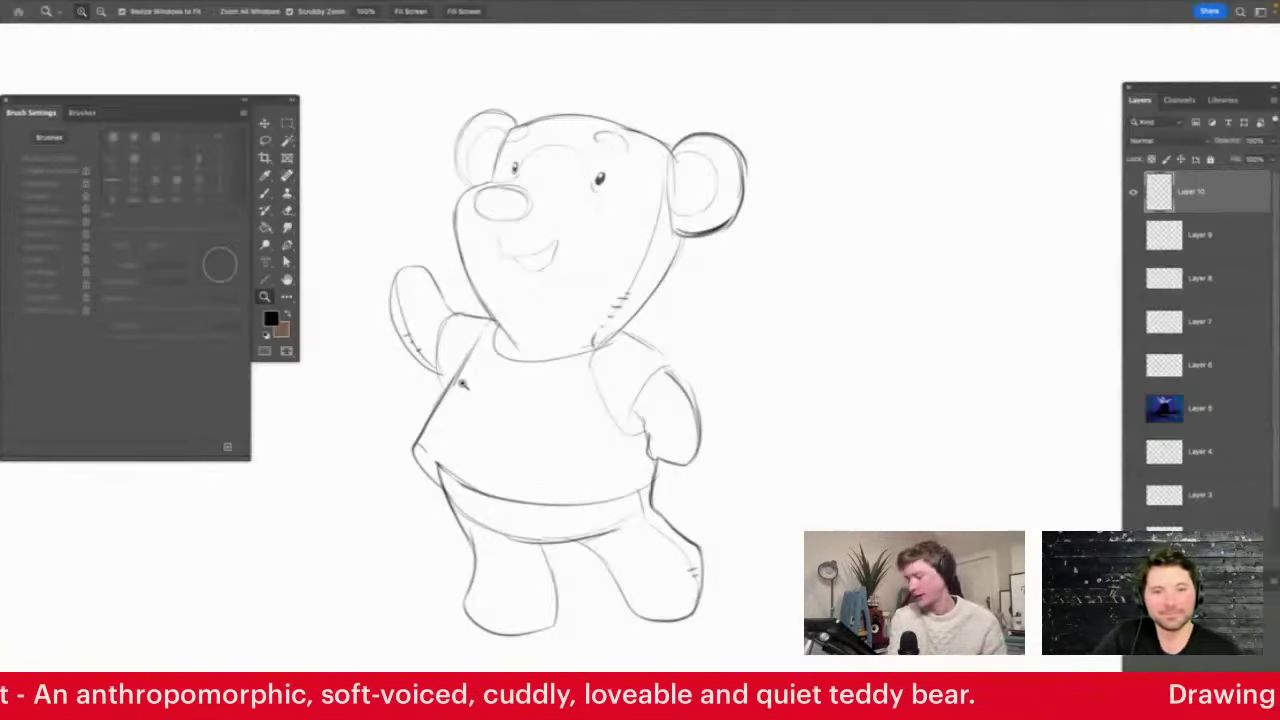
Paste the Winnie the Pooh reference image, scale it to about the bear's height and place it beside the sketch
key(super+v)
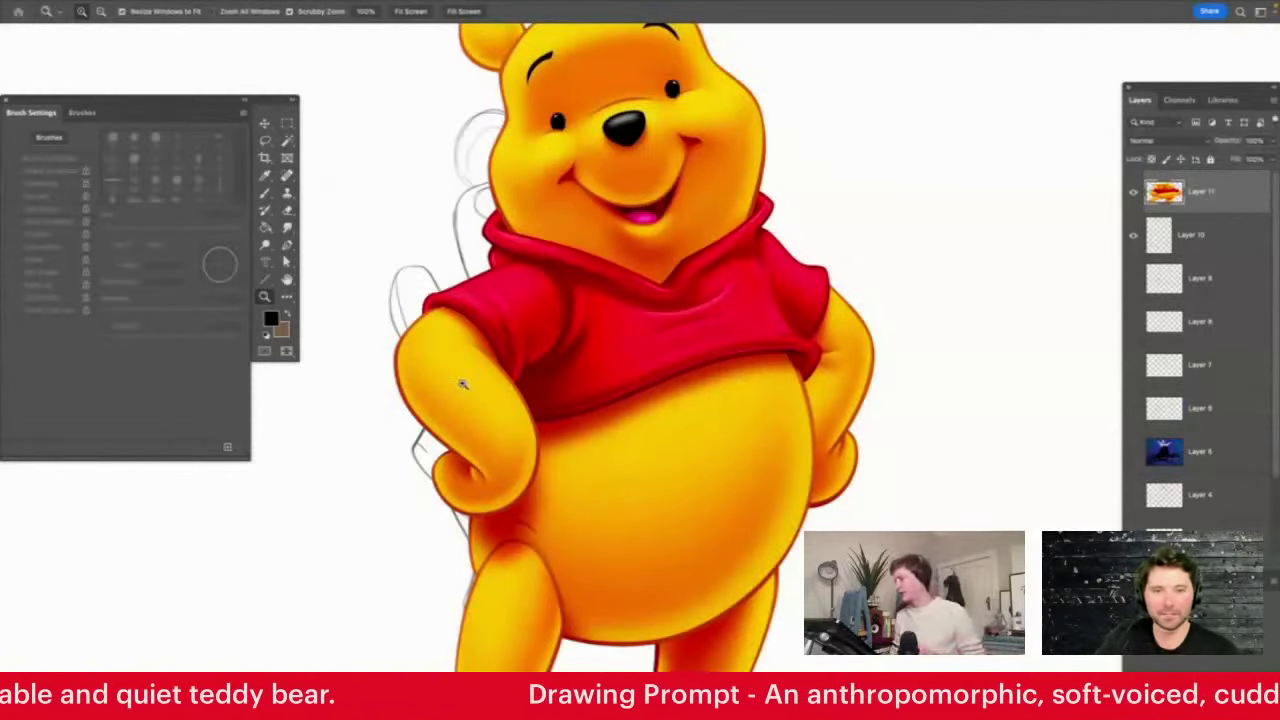
drag(637, 347, 869, 373)
key(super+t)
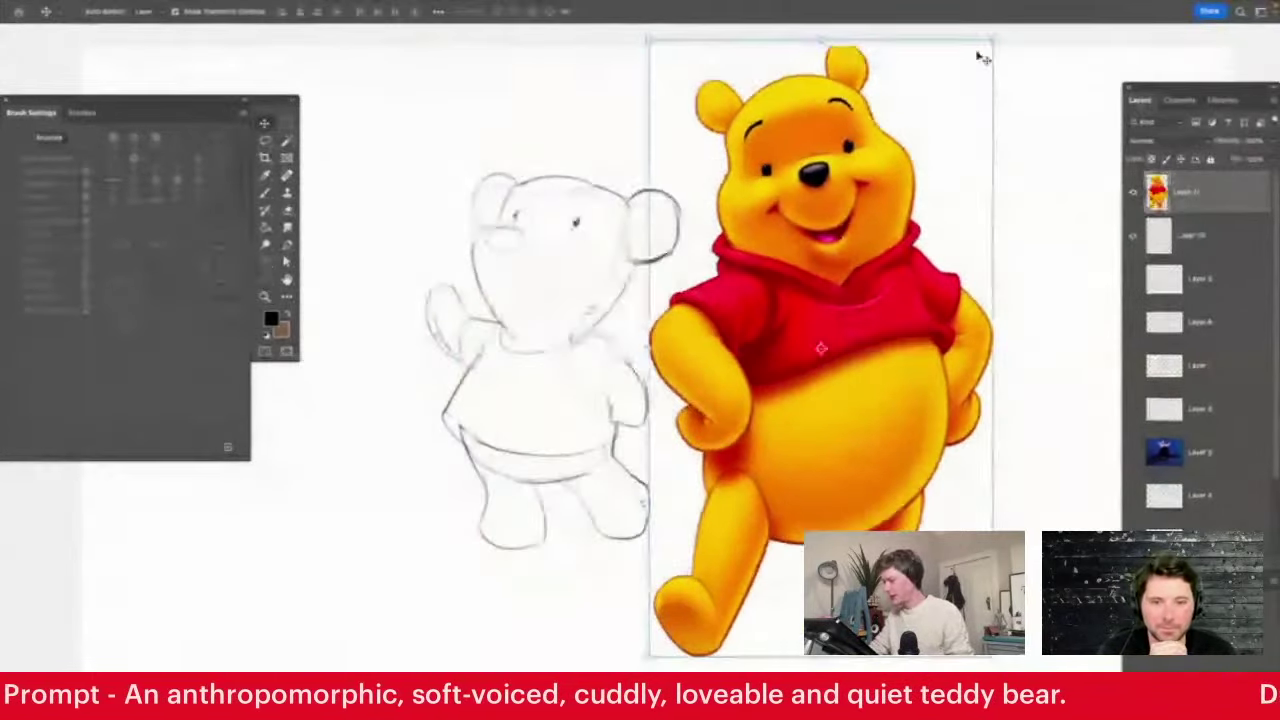
drag(985, 52, 833, 239)
drag(816, 336, 845, 246)
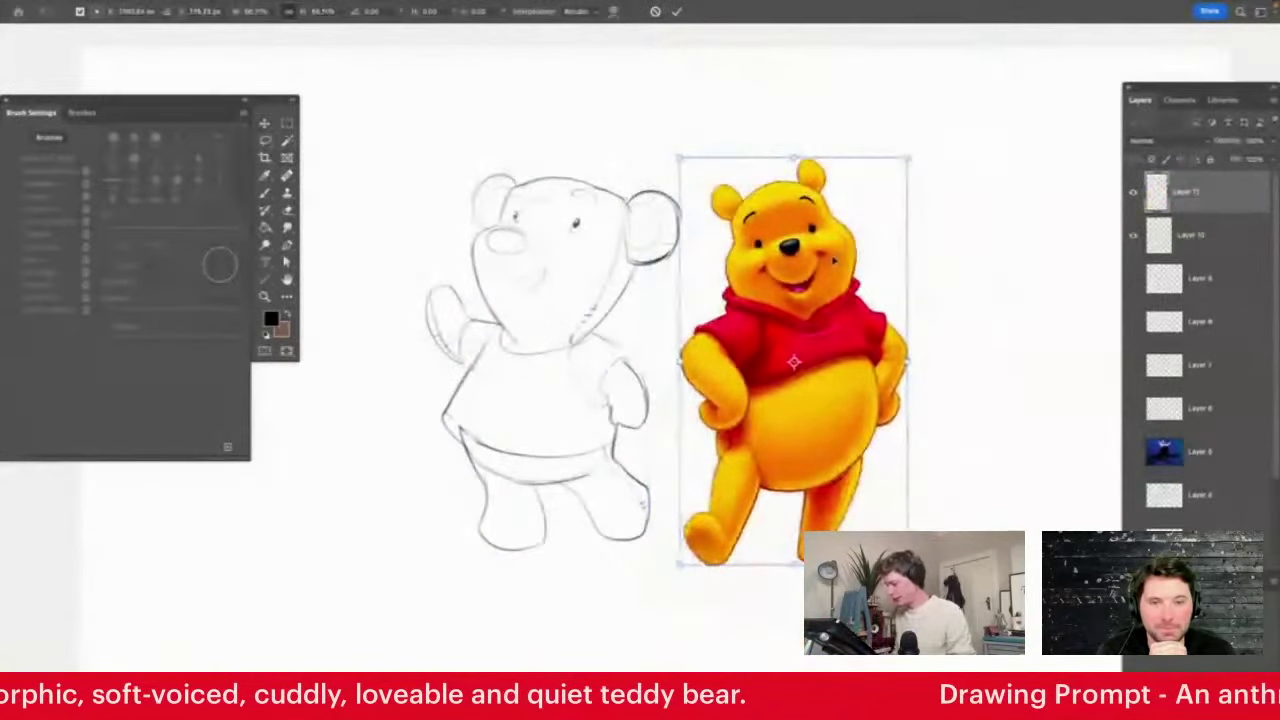
key(Return)
drag(745, 303, 722, 309)
Select the reference and bear sketch layers together and move both across the canvas to free space beside them
shift+click(1189, 246)
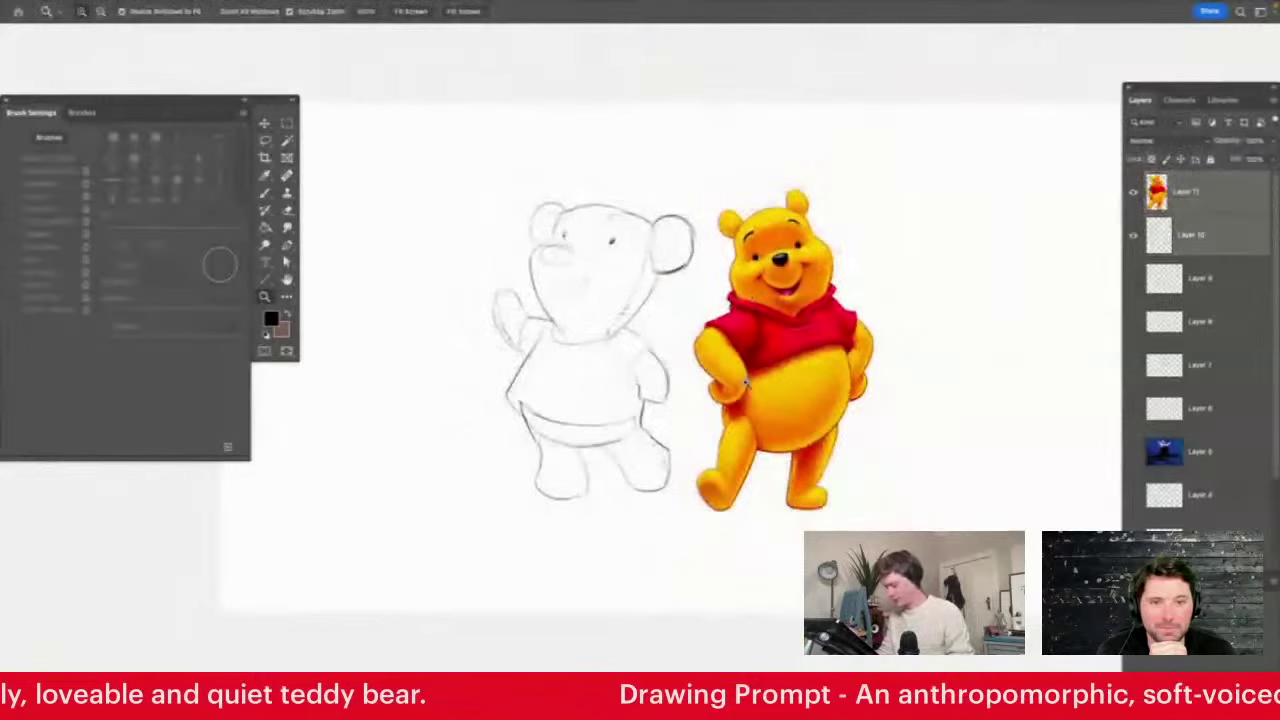
key(v)
drag(770, 410, 590, 420)
Compare the bear sketch's proportions and features with the Winnie the Pooh reference at different magnifications
key(z)
drag(414, 416, 432, 412)
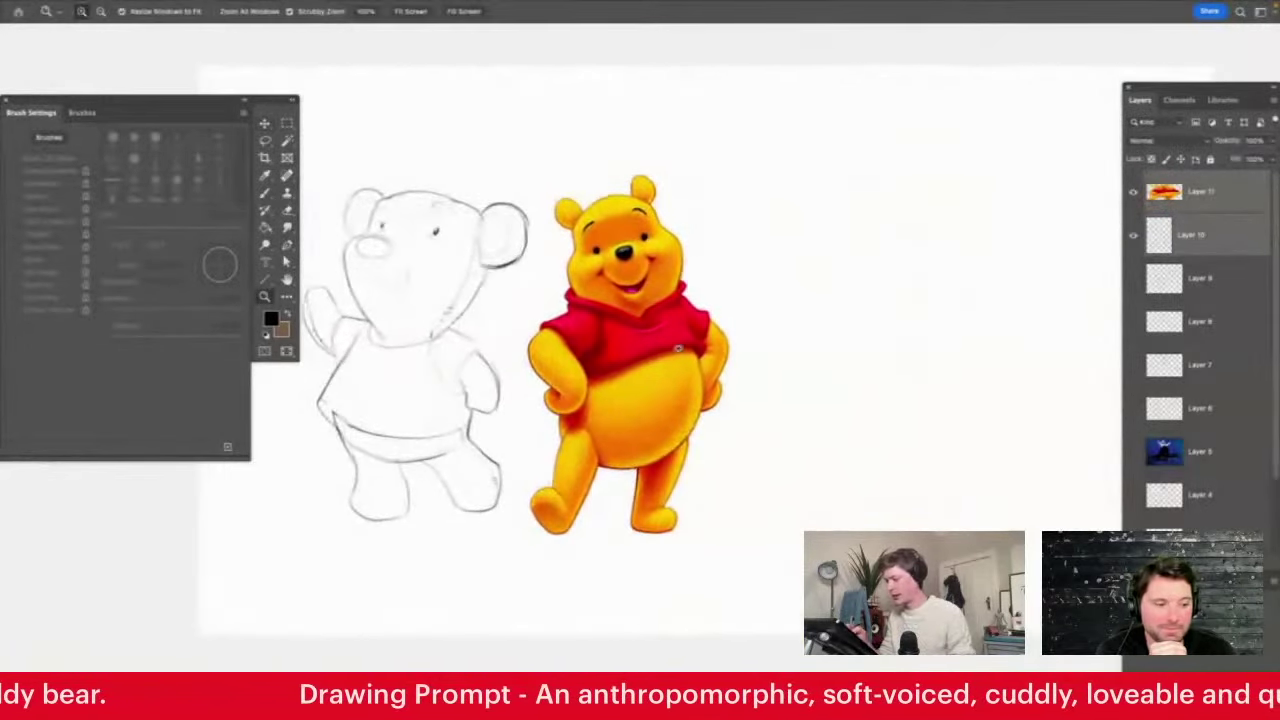
drag(384, 368, 404, 358)
click(926, 300)
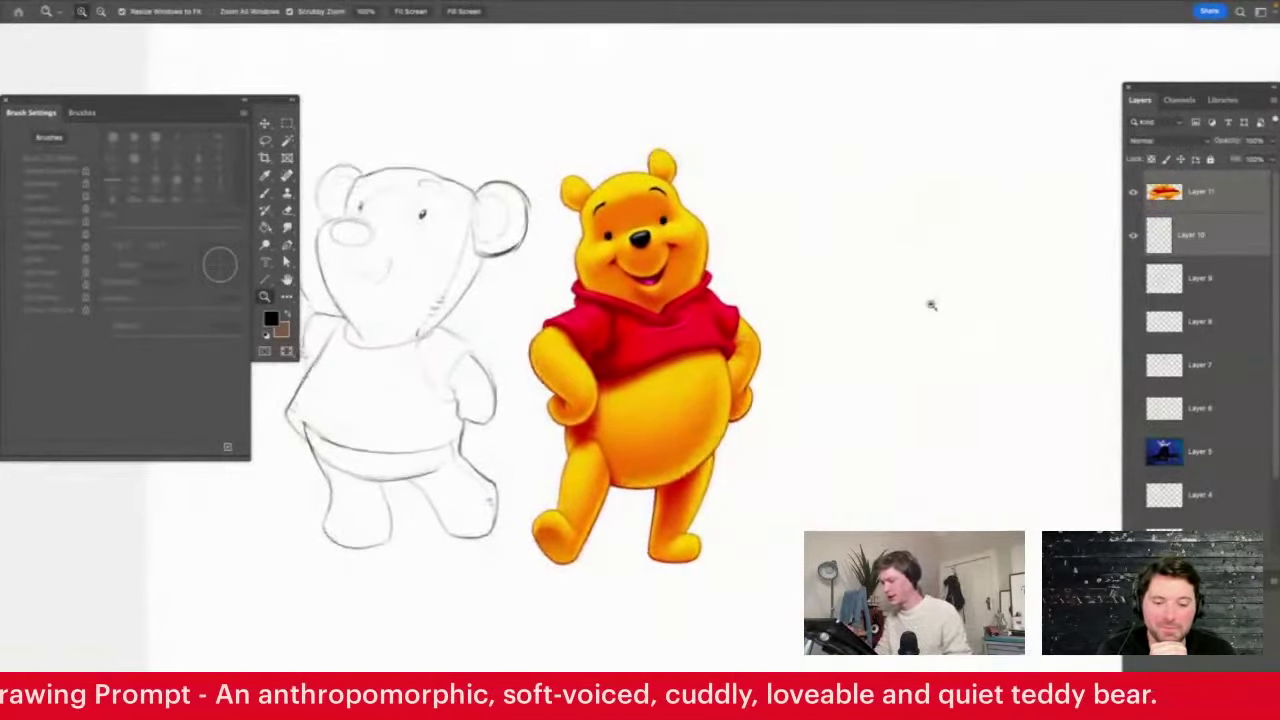
click(930, 306)
mouse_move(816, 298)
mouse_down()
mouse_move(786, 306)
mouse_move(761, 289)
mouse_up()
drag(466, 252, 508, 240)
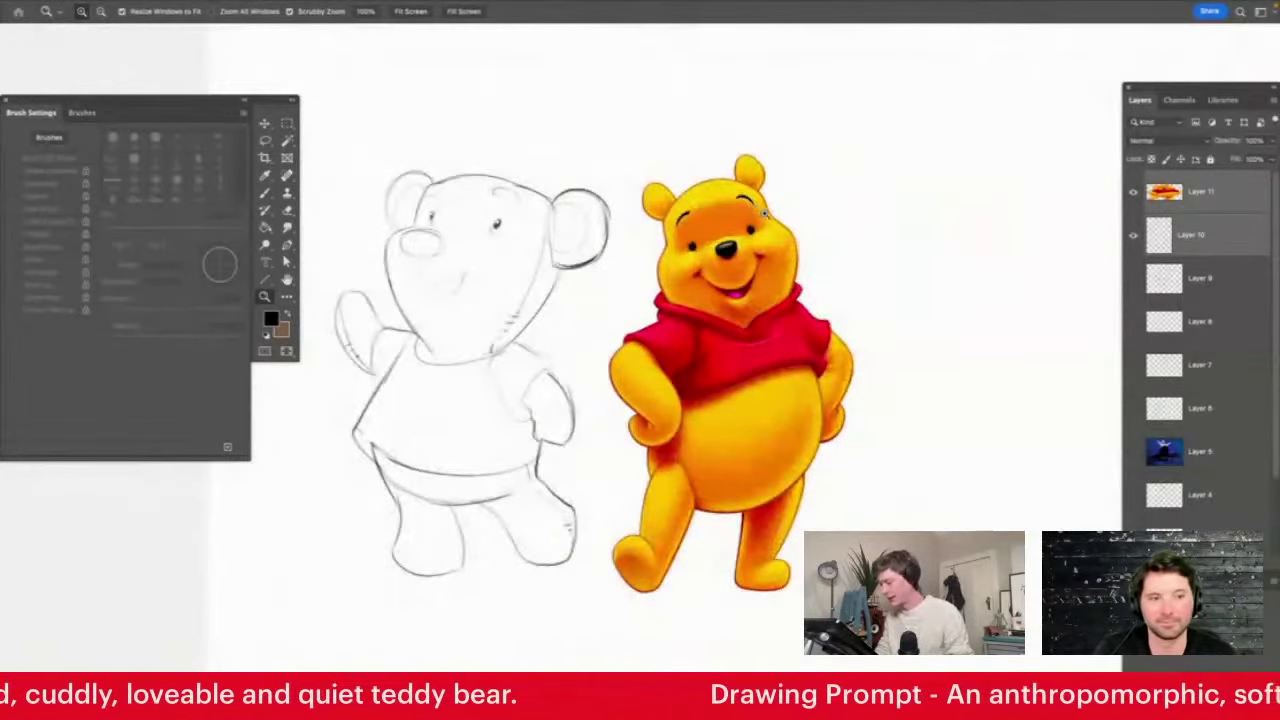
click(740, 287)
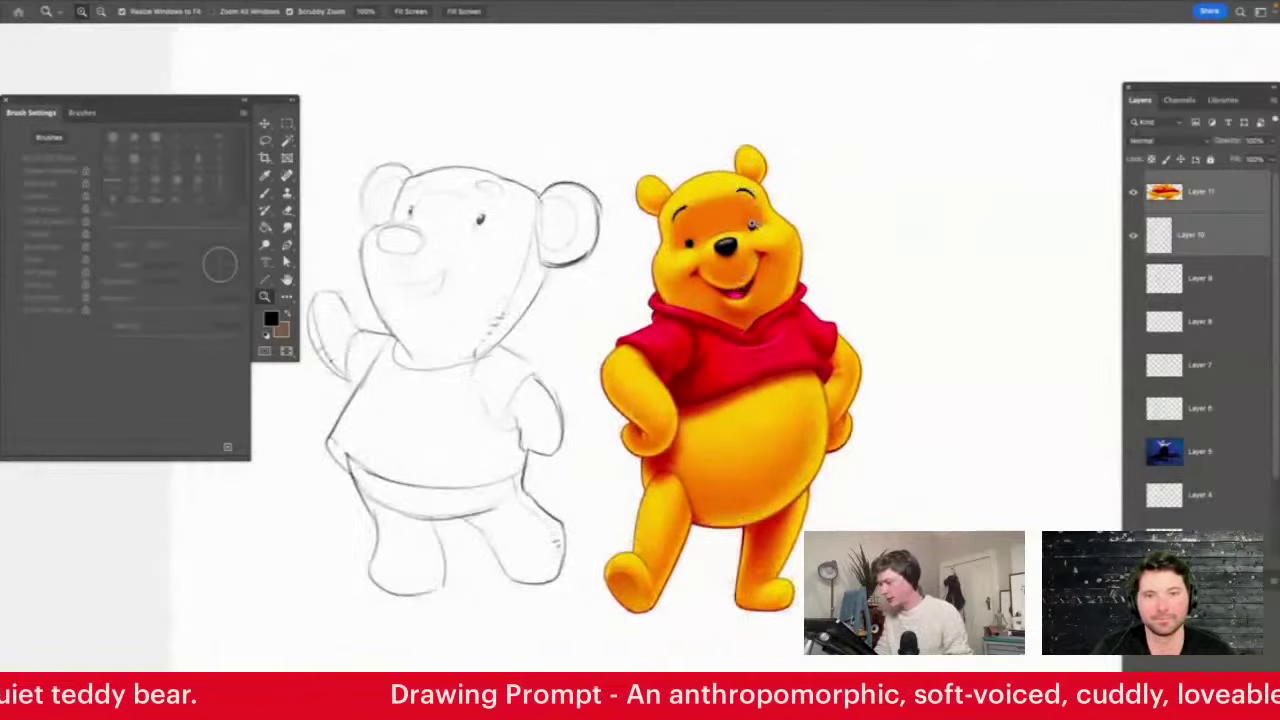
alt+click(648, 390)
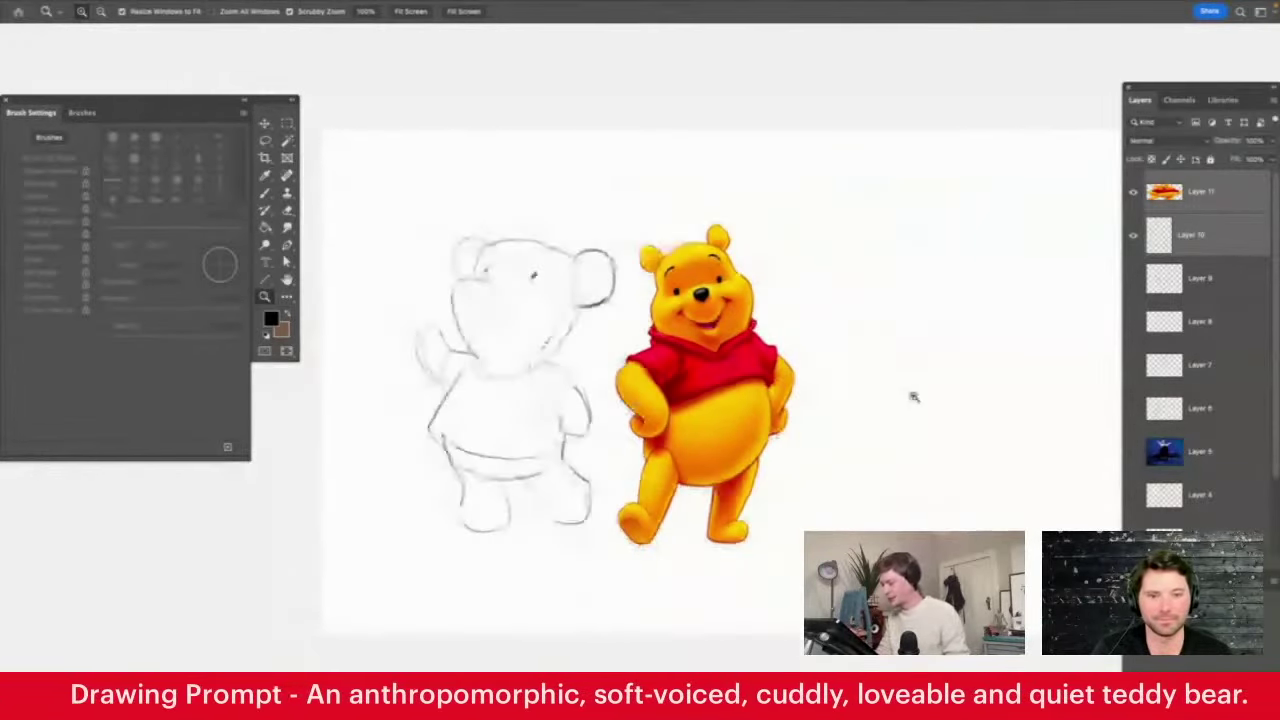
click(932, 373)
alt+click(656, 424)
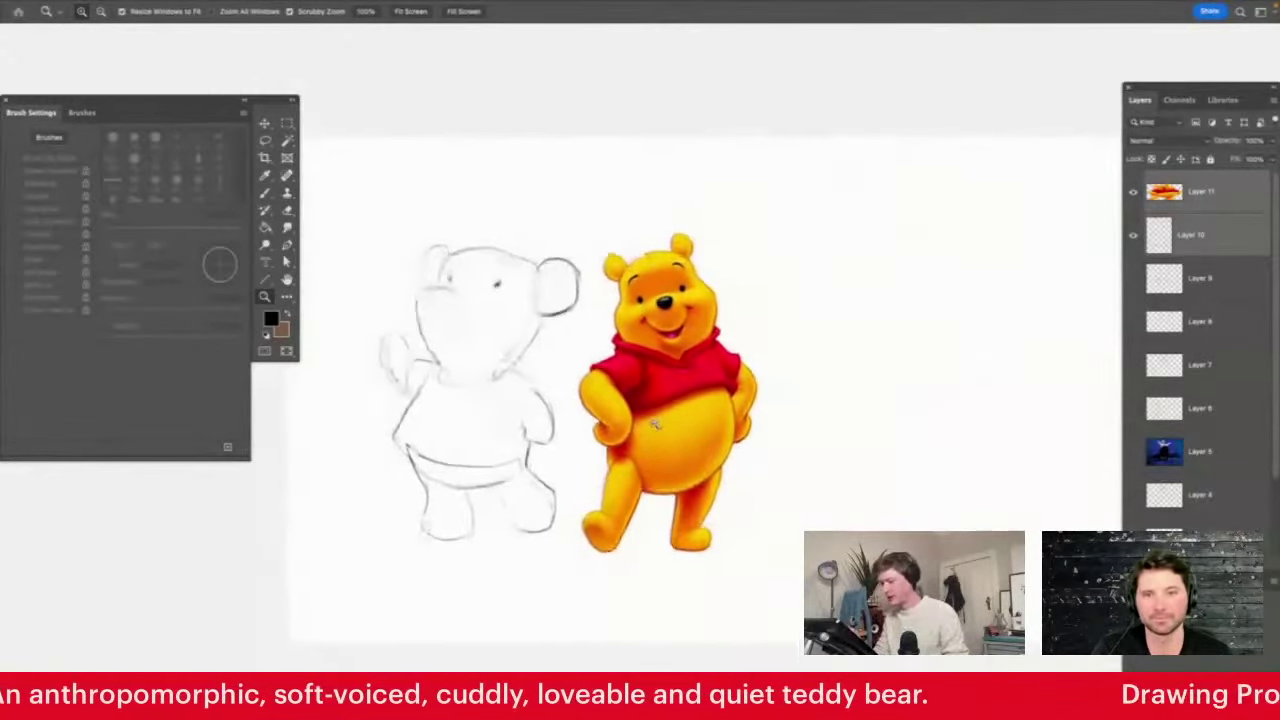
click(837, 428)
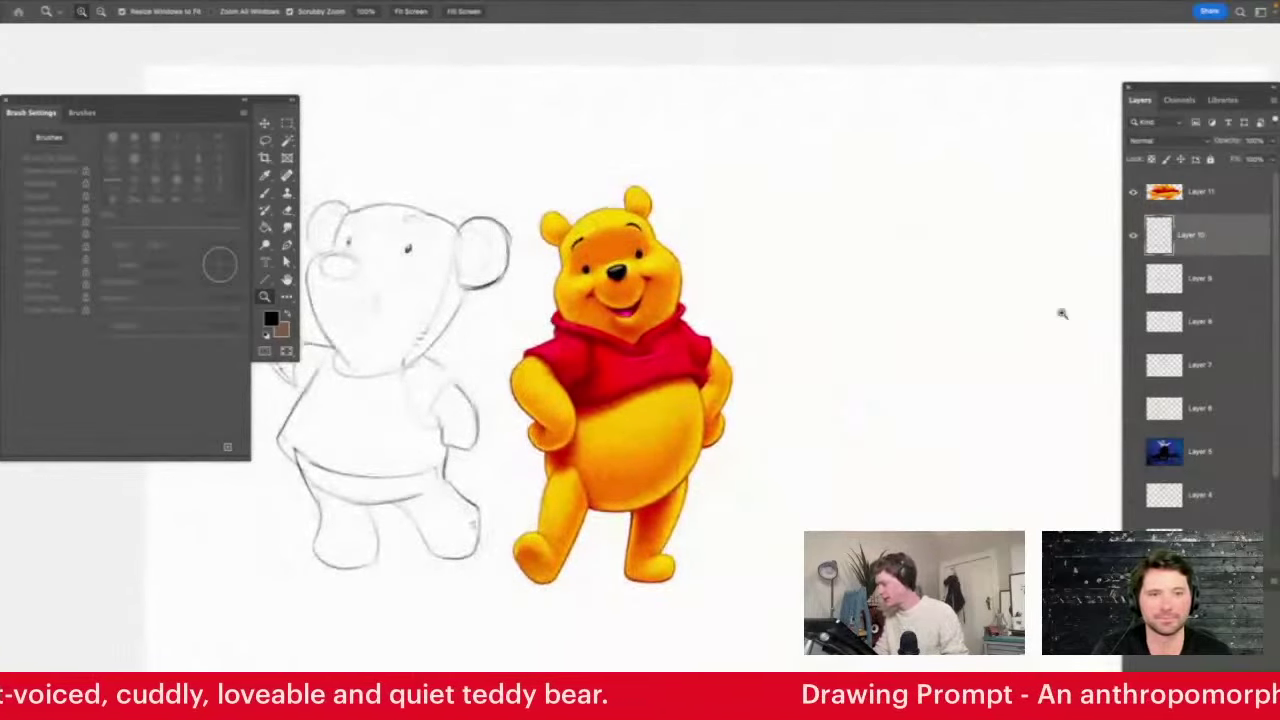
Sketch a new bear's head in the free space beside the reference, with a domed crown, full cheeks and a curved muzzle line
key(b)
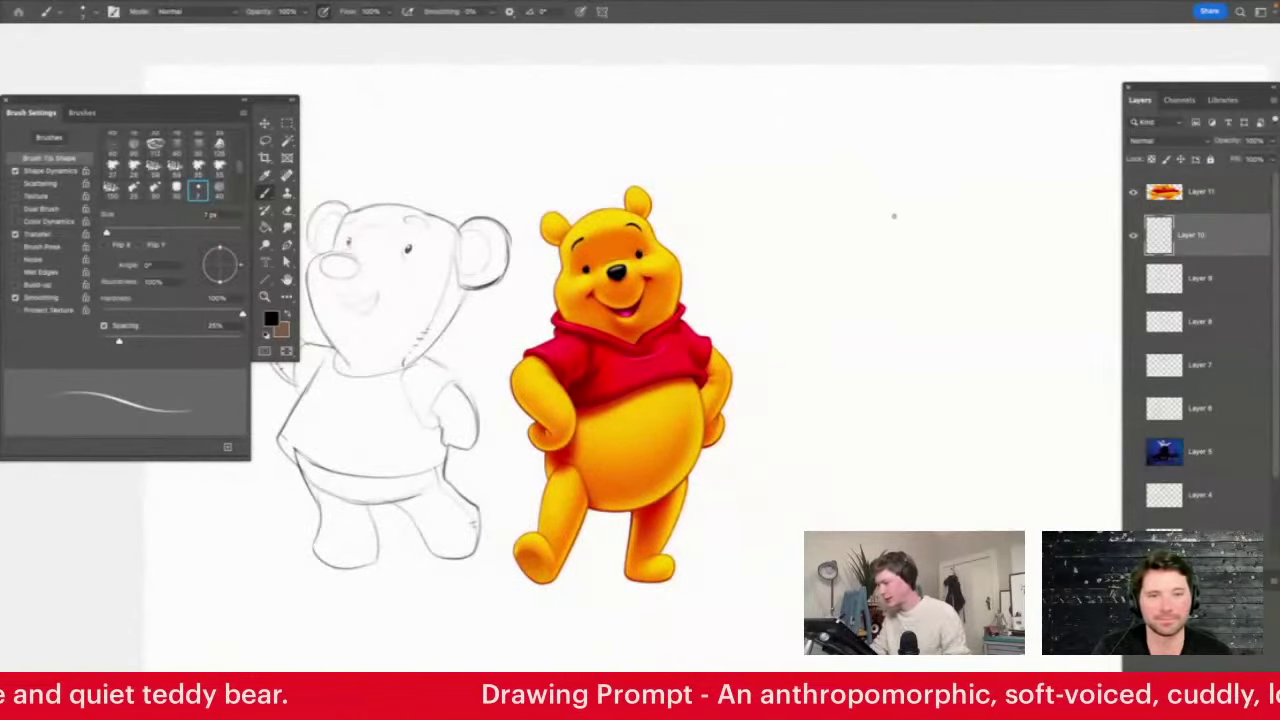
mouse_move(868, 228)
mouse_down()
mouse_move(926, 211)
mouse_move(963, 247)
mouse_up()
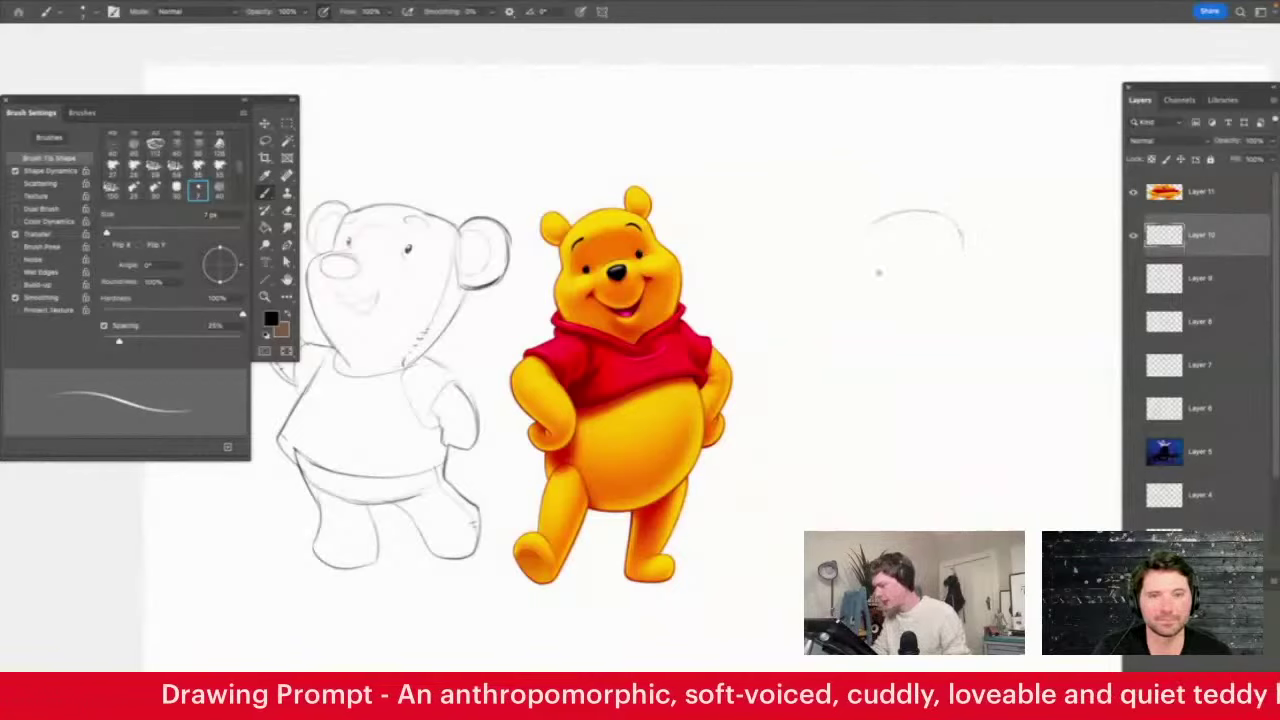
drag(843, 258, 840, 340)
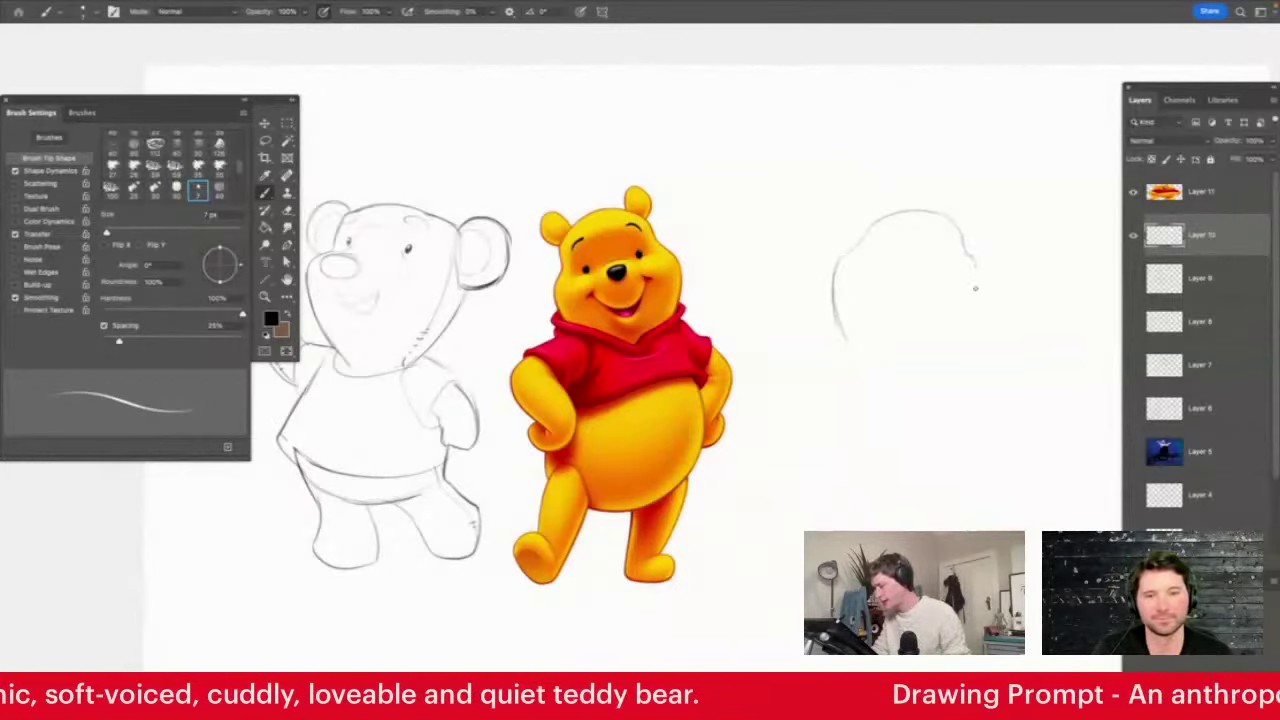
drag(968, 256, 980, 312)
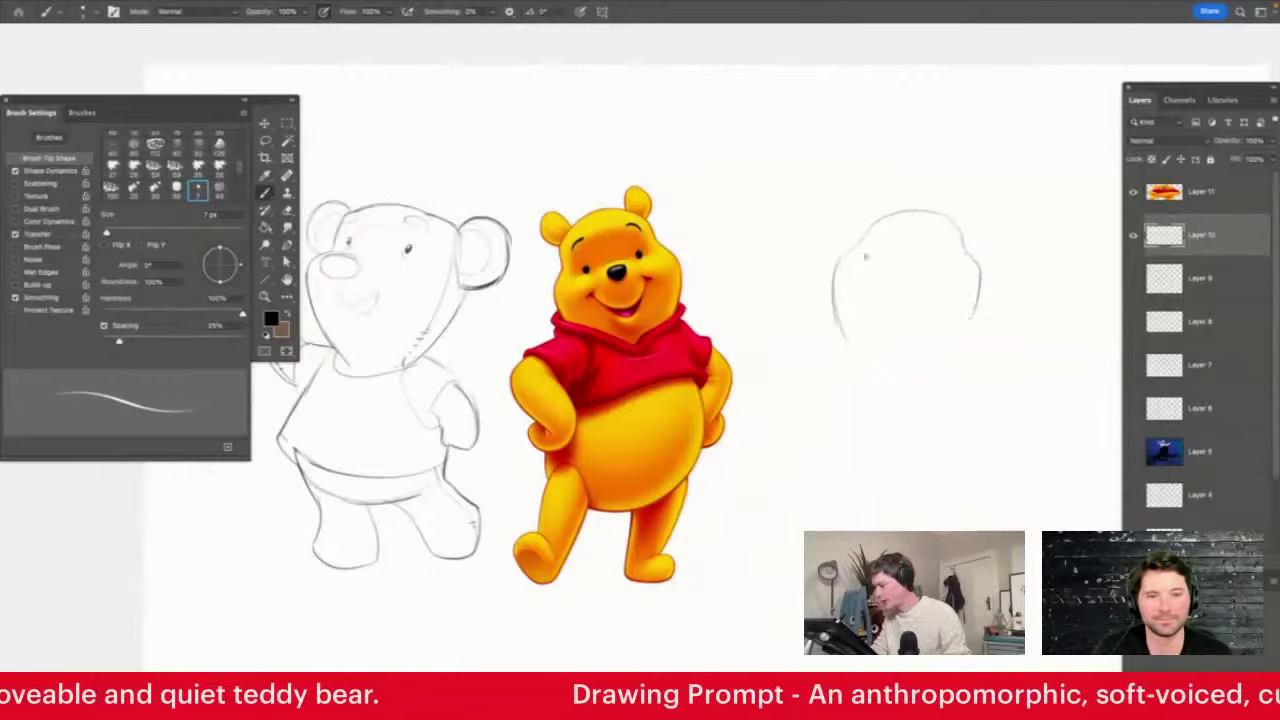
drag(883, 272, 906, 263)
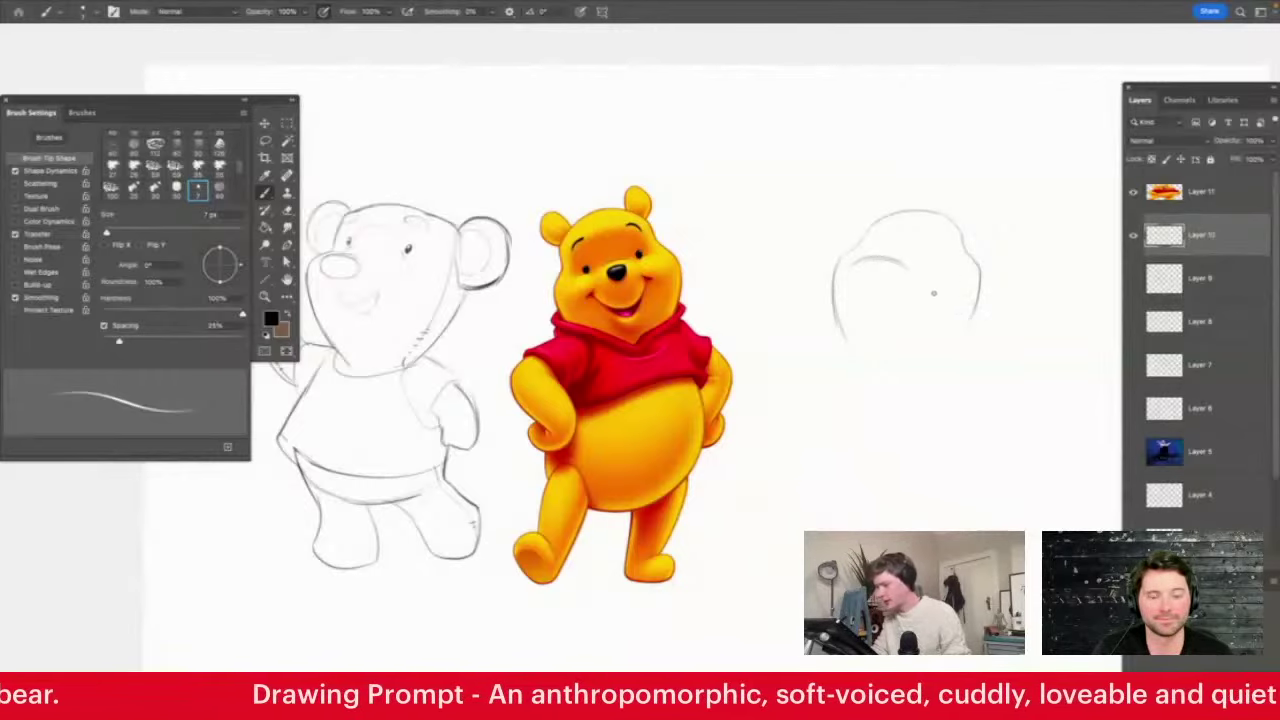
Sketch a large, round pear-shaped body below the new bear's head
key(z)
drag(943, 322, 947, 325)
key(b)
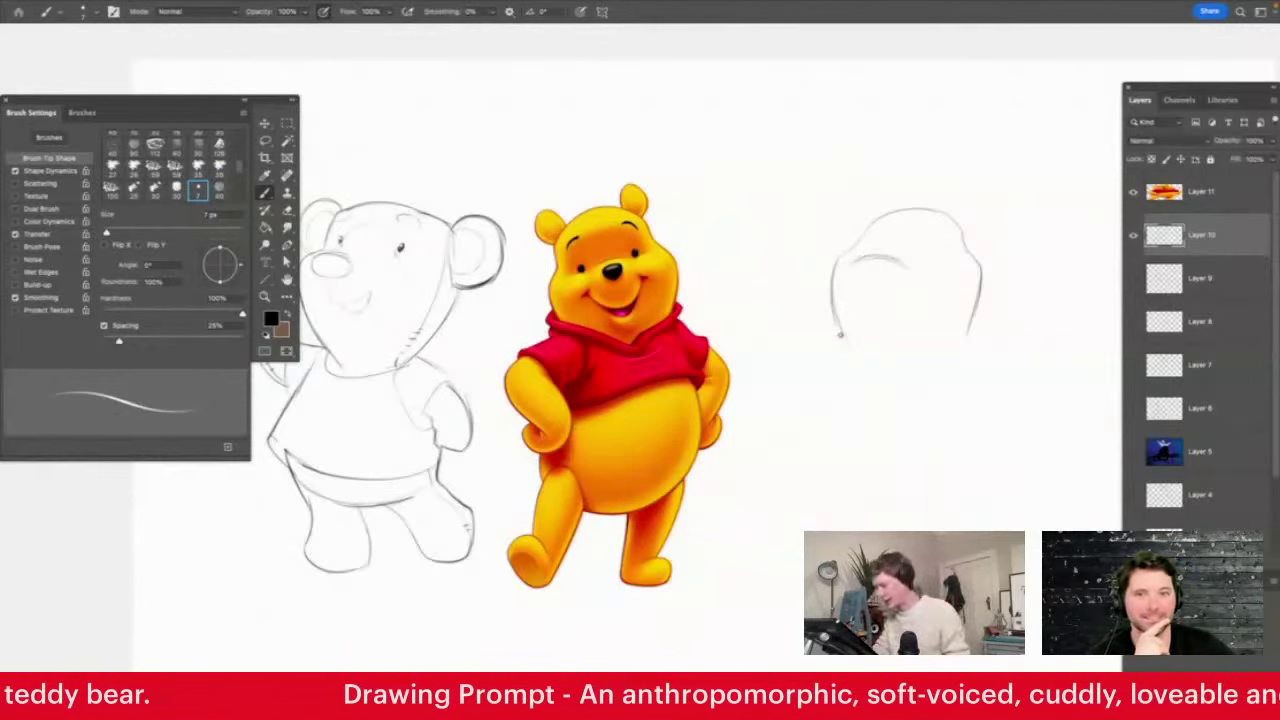
mouse_move(840, 334)
mouse_down()
mouse_move(804, 396)
mouse_move(824, 361)
mouse_move(801, 452)
mouse_up()
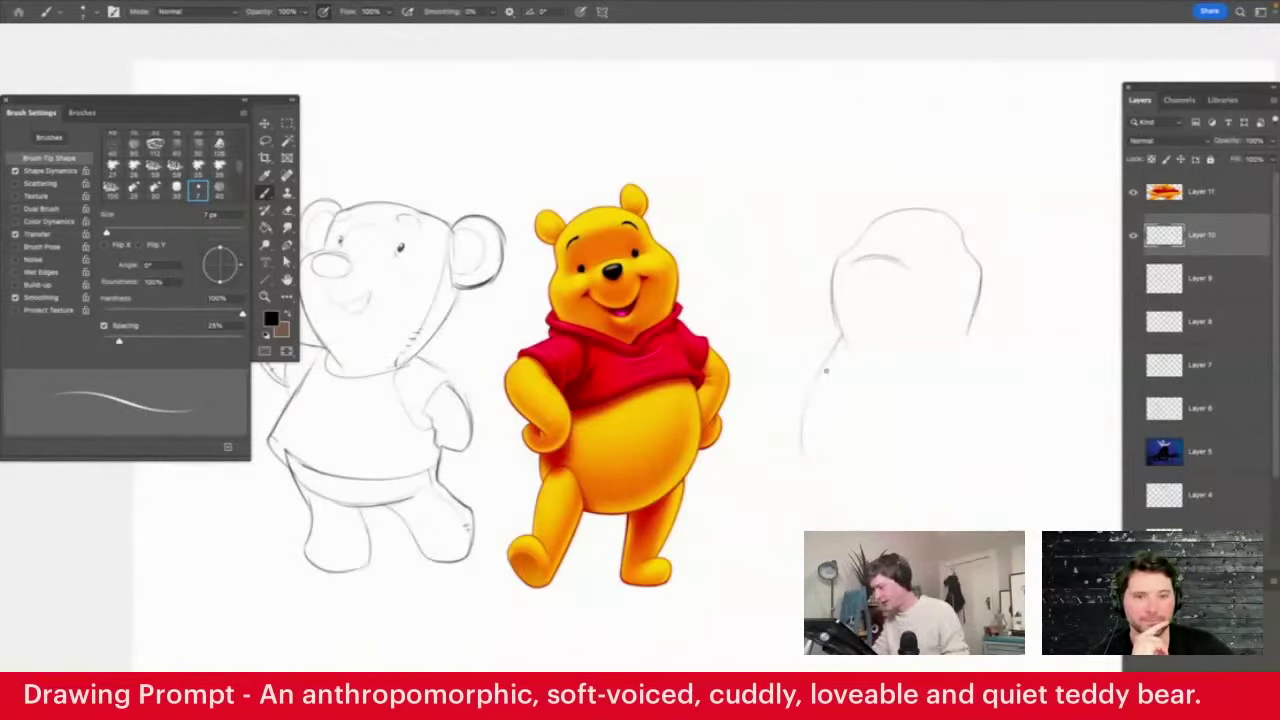
mouse_move(848, 338)
mouse_down()
mouse_move(789, 429)
mouse_move(822, 506)
mouse_up()
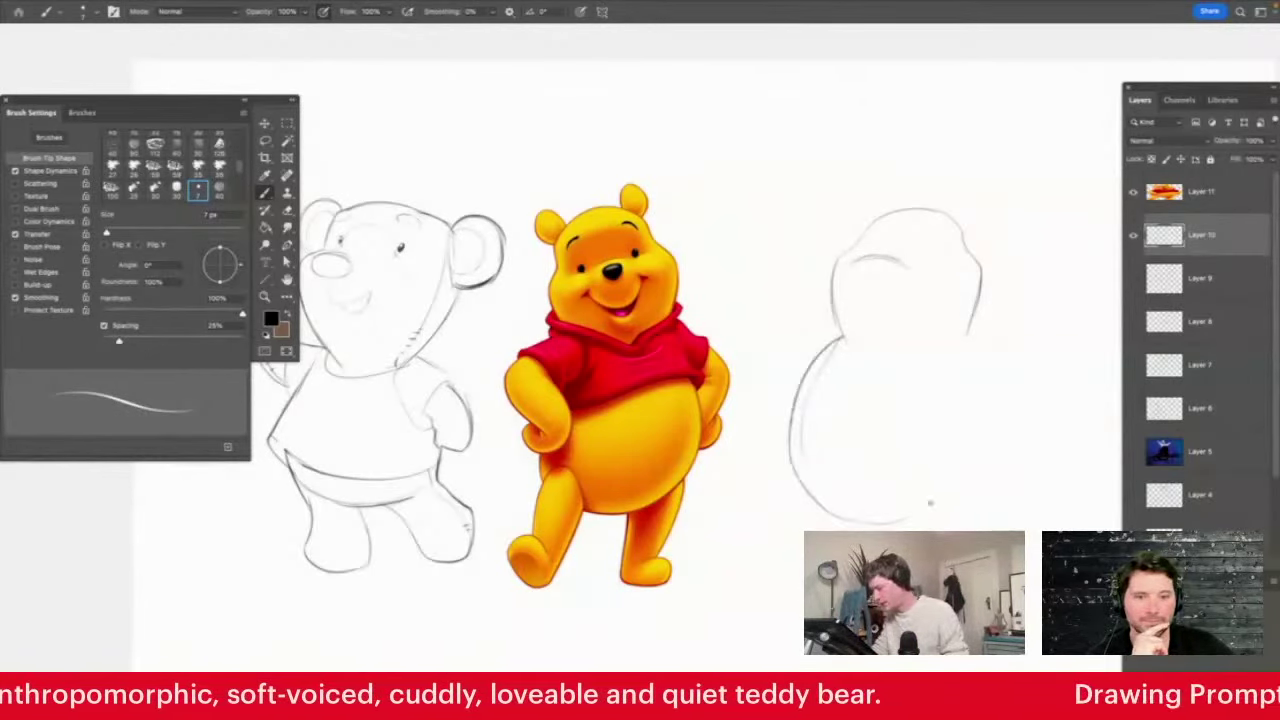
drag(970, 347, 977, 428)
Clean up and darken the new bear's head outline, and add two small eyes, a rounded triangular nose and a wide smile line
drag(941, 255, 949, 263)
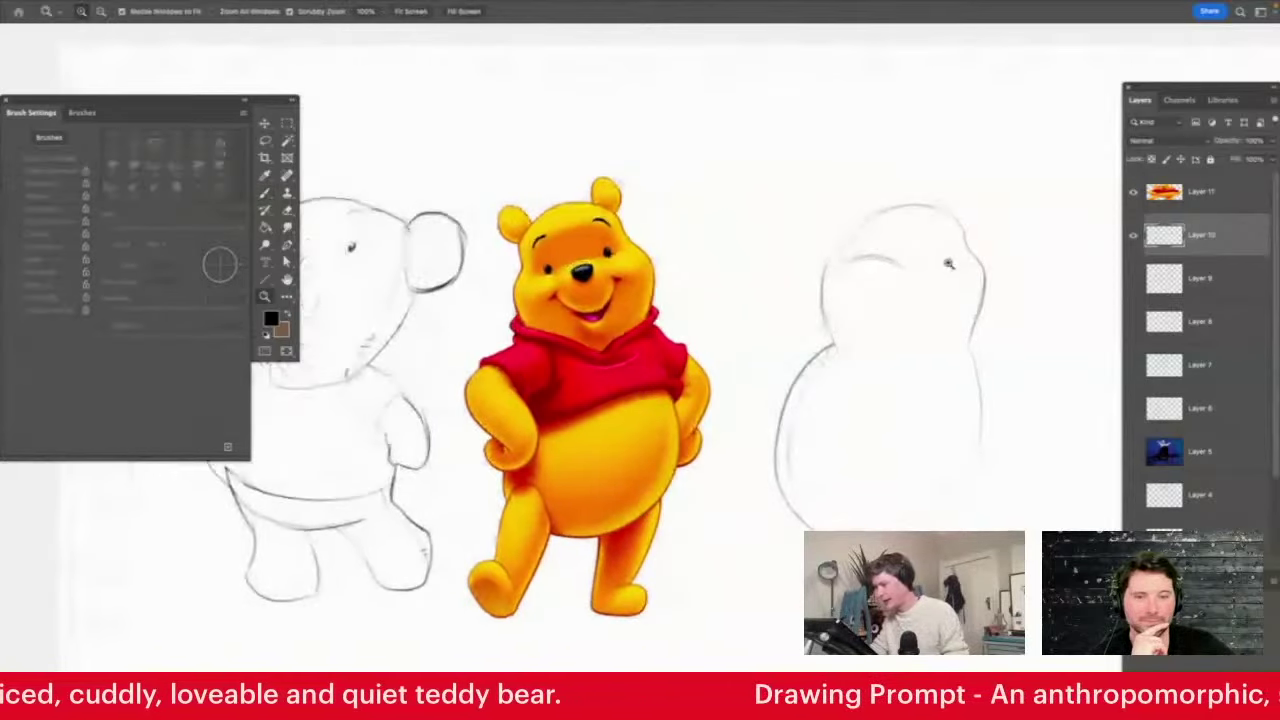
key(e)
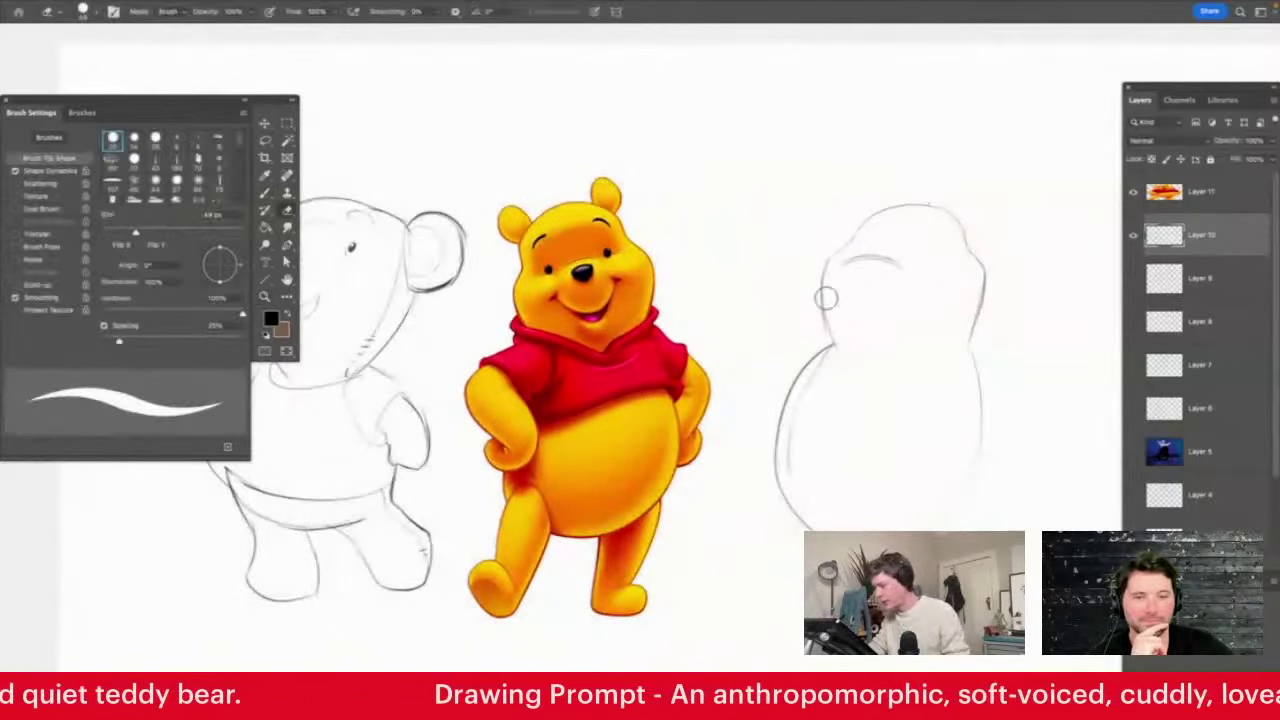
key(b)
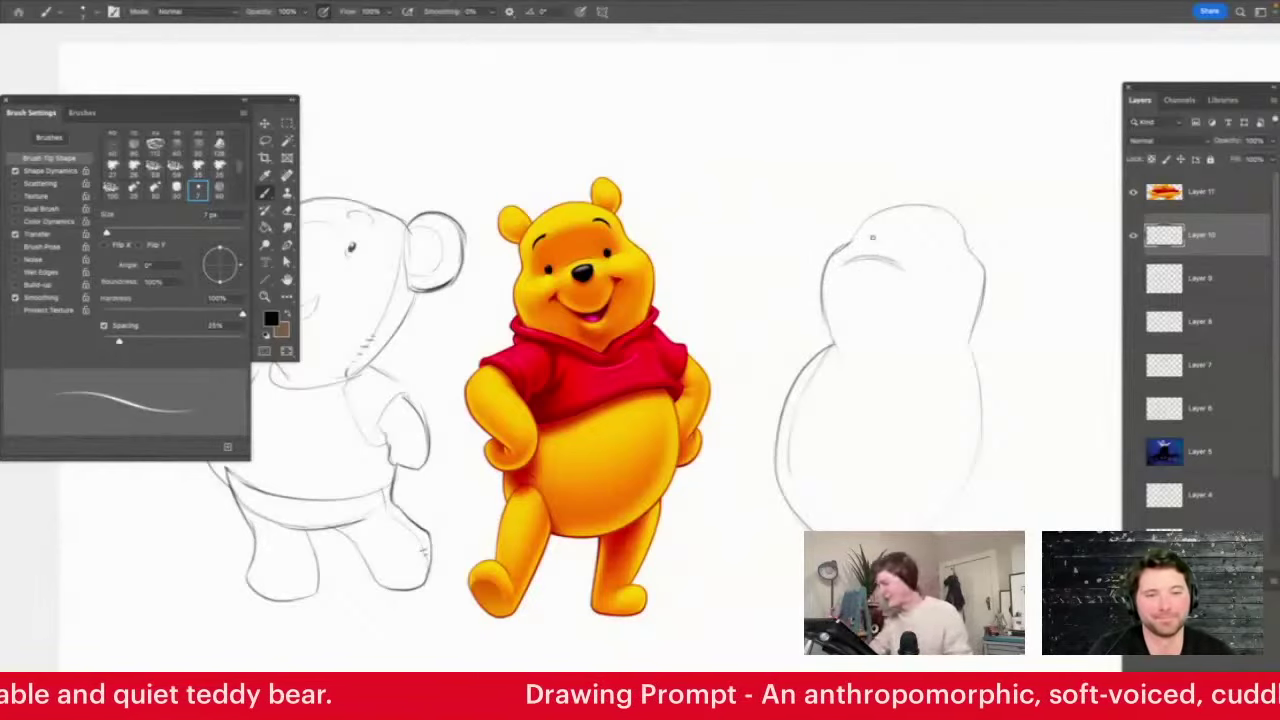
mouse_move(850, 245)
mouse_down()
mouse_move(905, 209)
mouse_move(870, 218)
mouse_move(941, 214)
mouse_move(907, 204)
mouse_move(962, 232)
mouse_move(982, 270)
mouse_move(968, 251)
mouse_move(981, 297)
mouse_move(968, 341)
mouse_move(865, 247)
mouse_up()
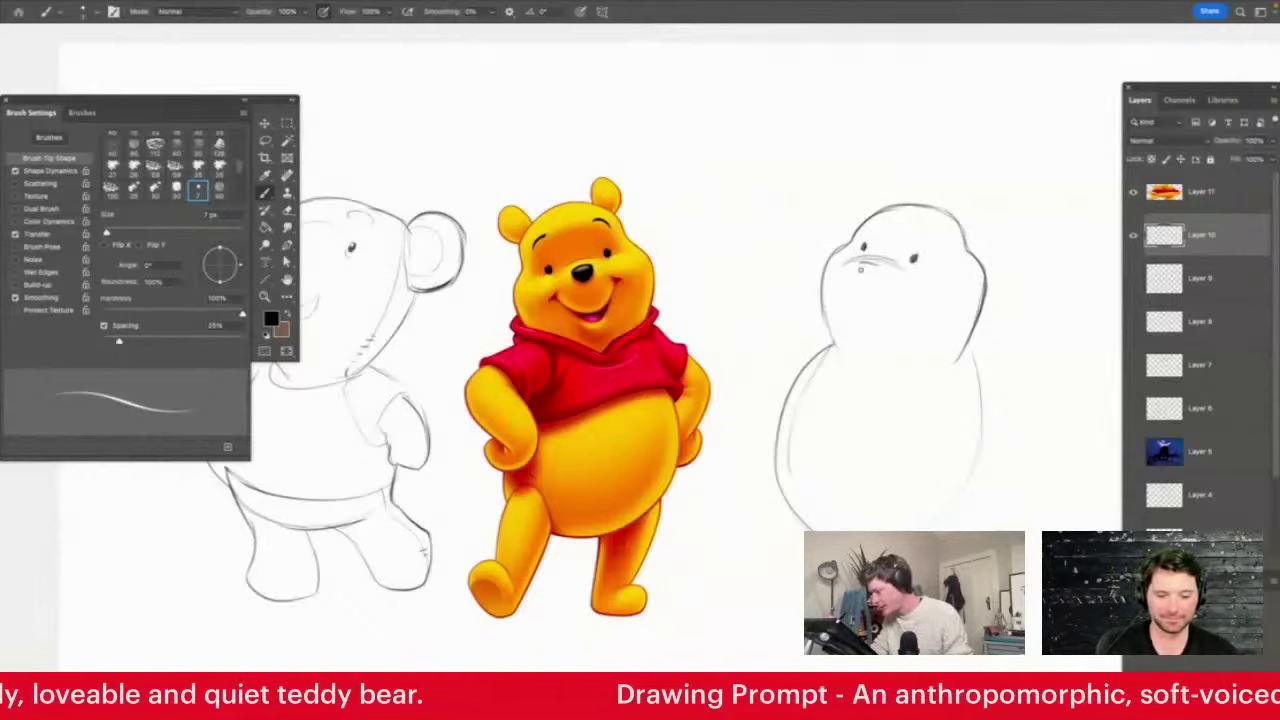
drag(860, 268, 872, 273)
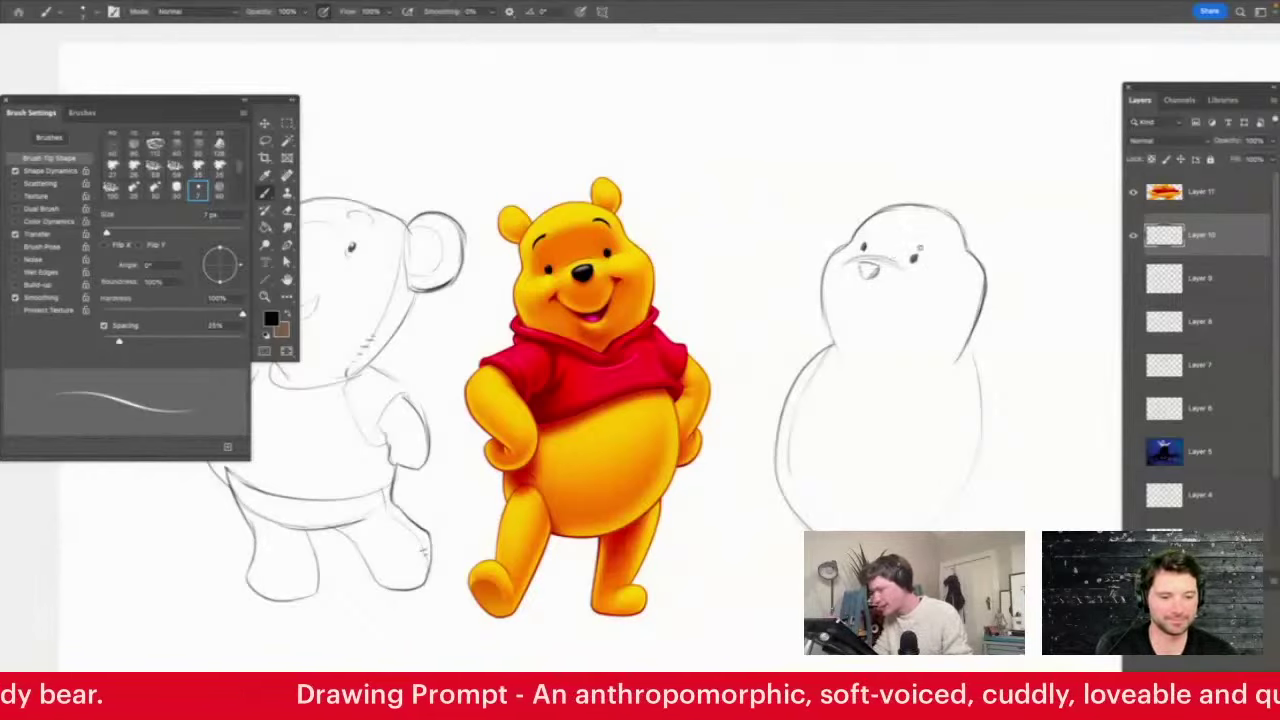
click(868, 321)
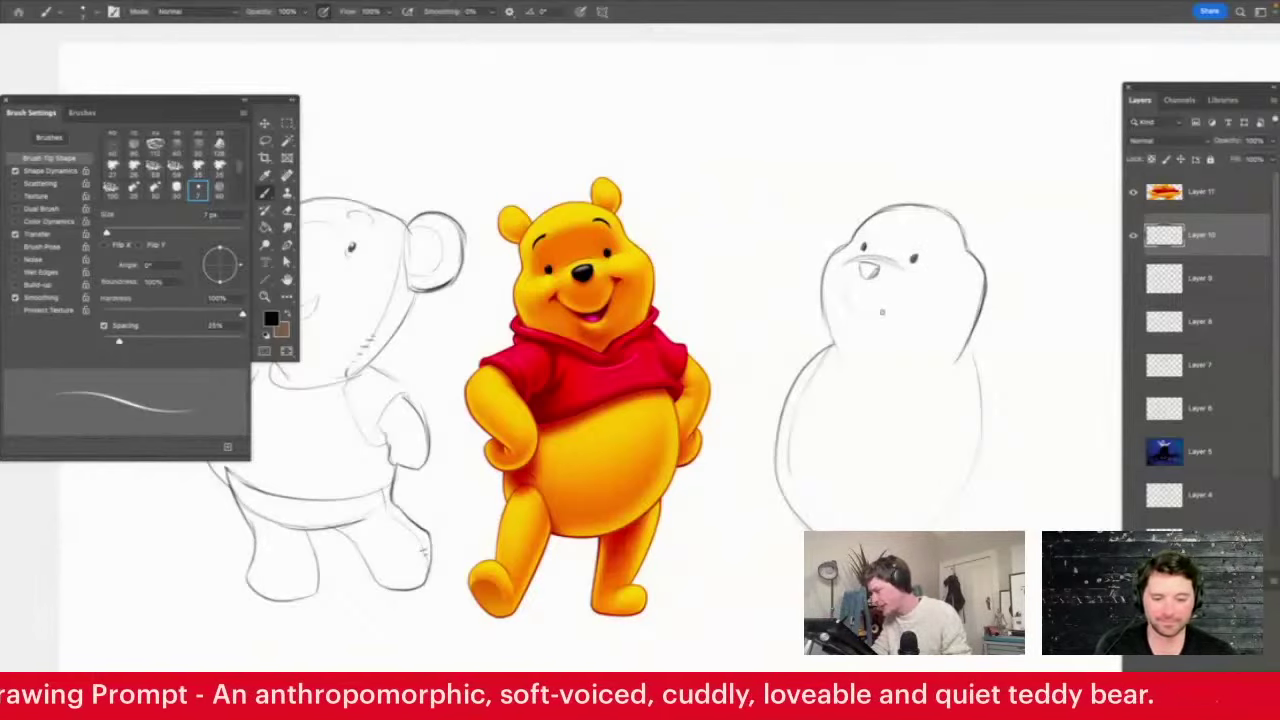
mouse_move(846, 287)
mouse_down()
mouse_move(896, 320)
mouse_move(849, 295)
mouse_move(905, 308)
mouse_move(876, 312)
mouse_move(913, 299)
mouse_move(850, 297)
mouse_move(913, 300)
mouse_up()
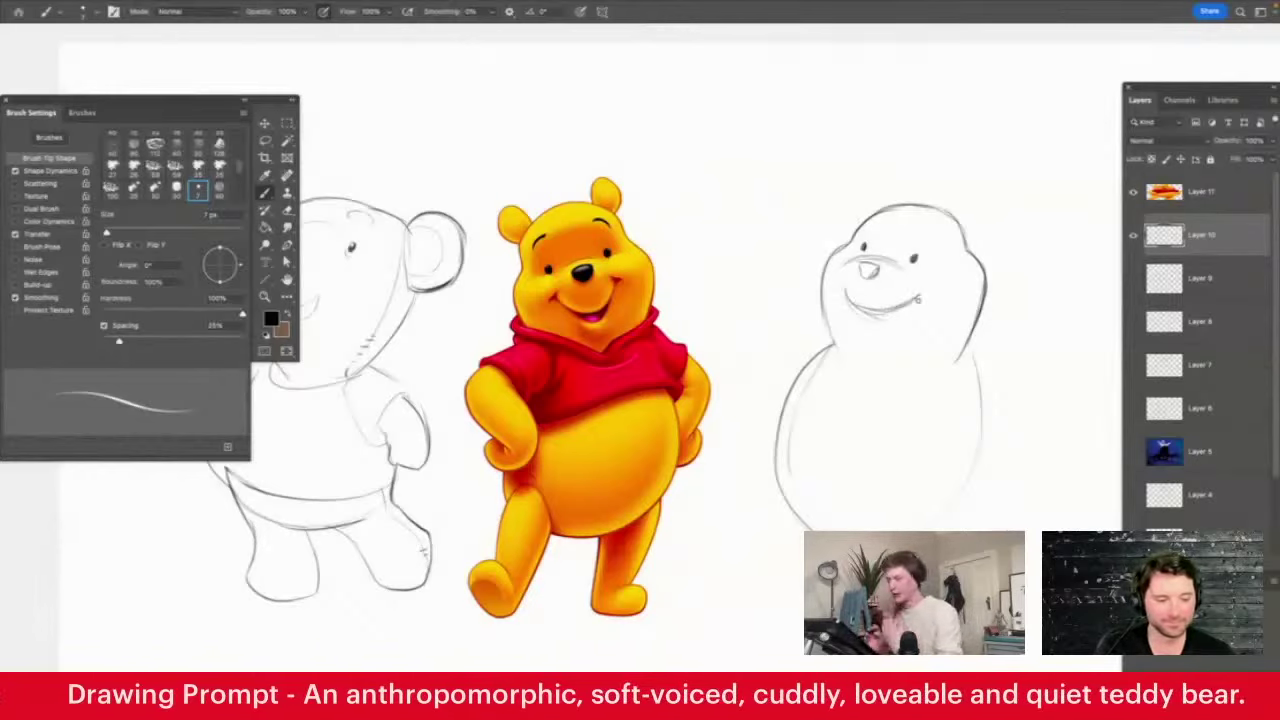
Turn the smile line into an open mouth with cheek creases, a lower lip and a tongue, erasing stray lines
key(e)
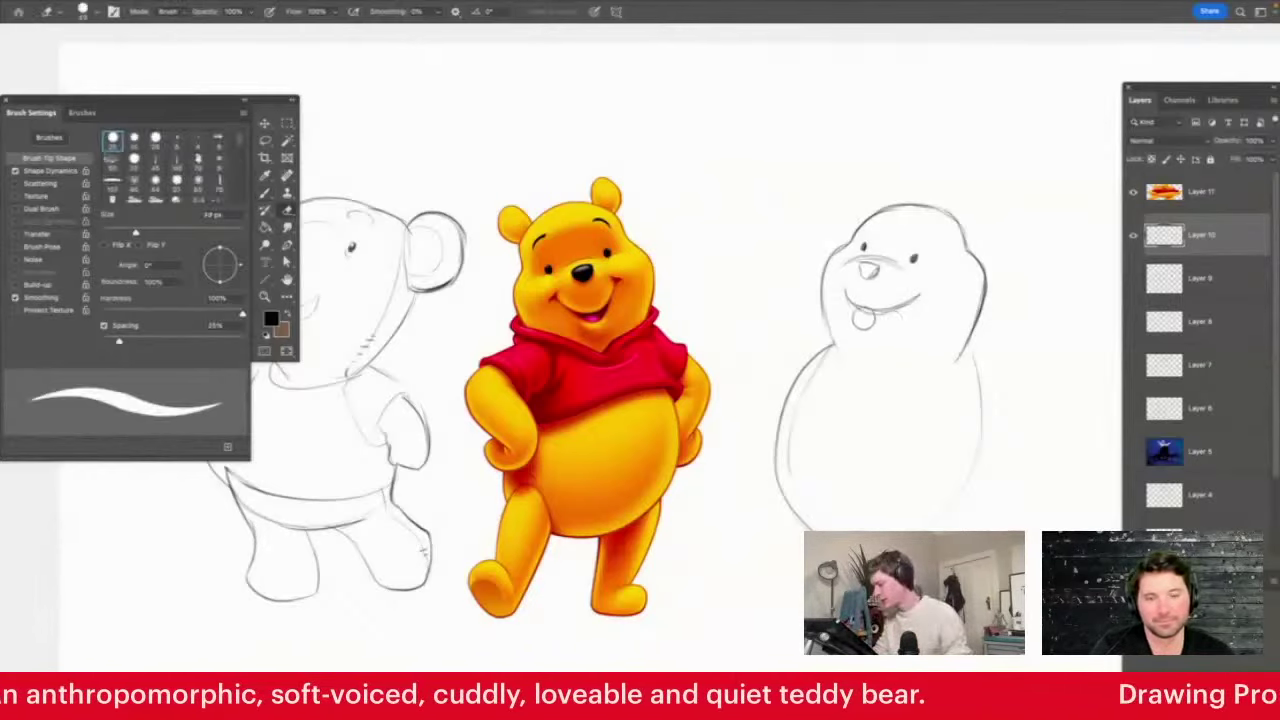
scroll(892, 317, up, 3)
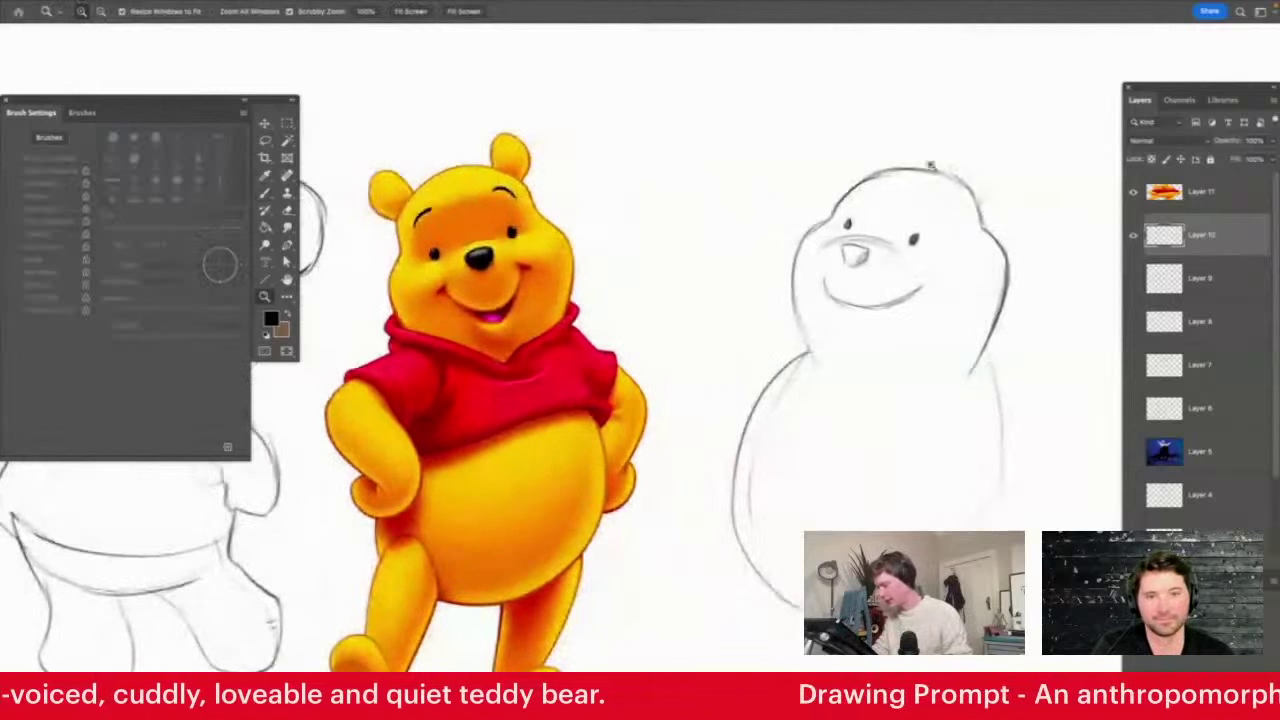
key(b)
drag(920, 281, 922, 300)
mouse_move(825, 280)
mouse_down()
mouse_move(842, 326)
mouse_move(862, 332)
mouse_move(912, 298)
mouse_up()
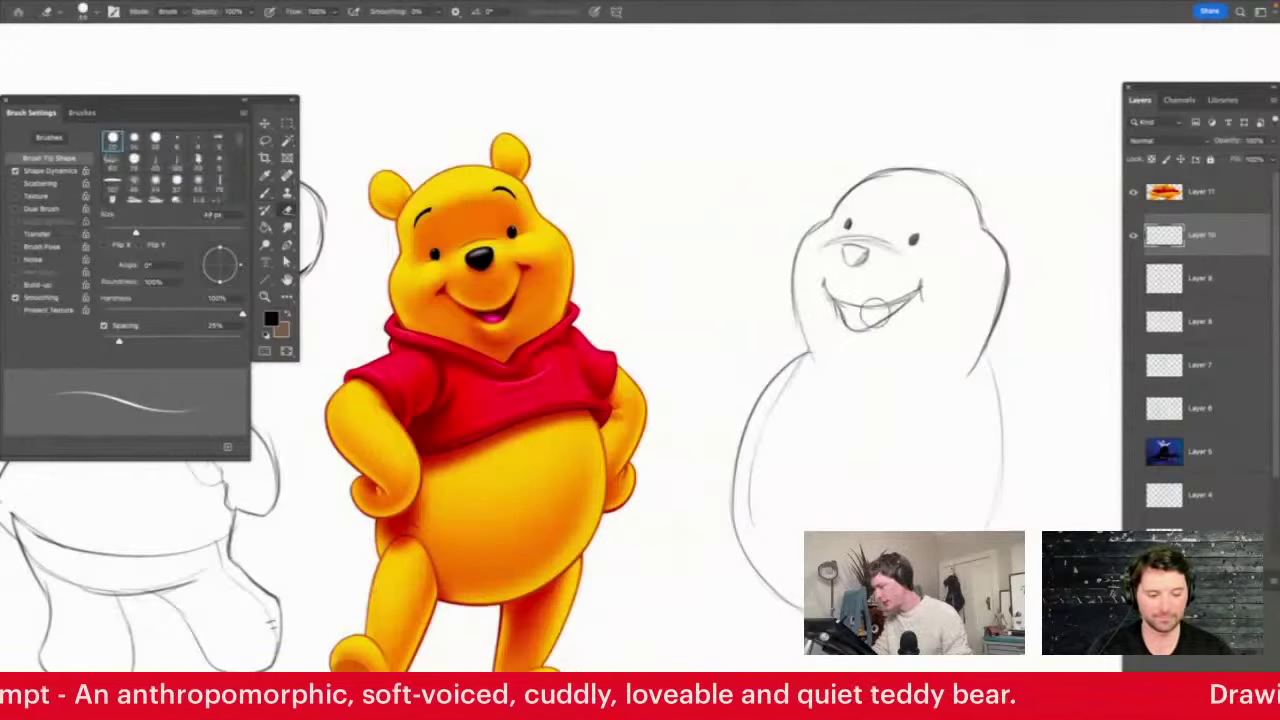
key(e)
key(b)
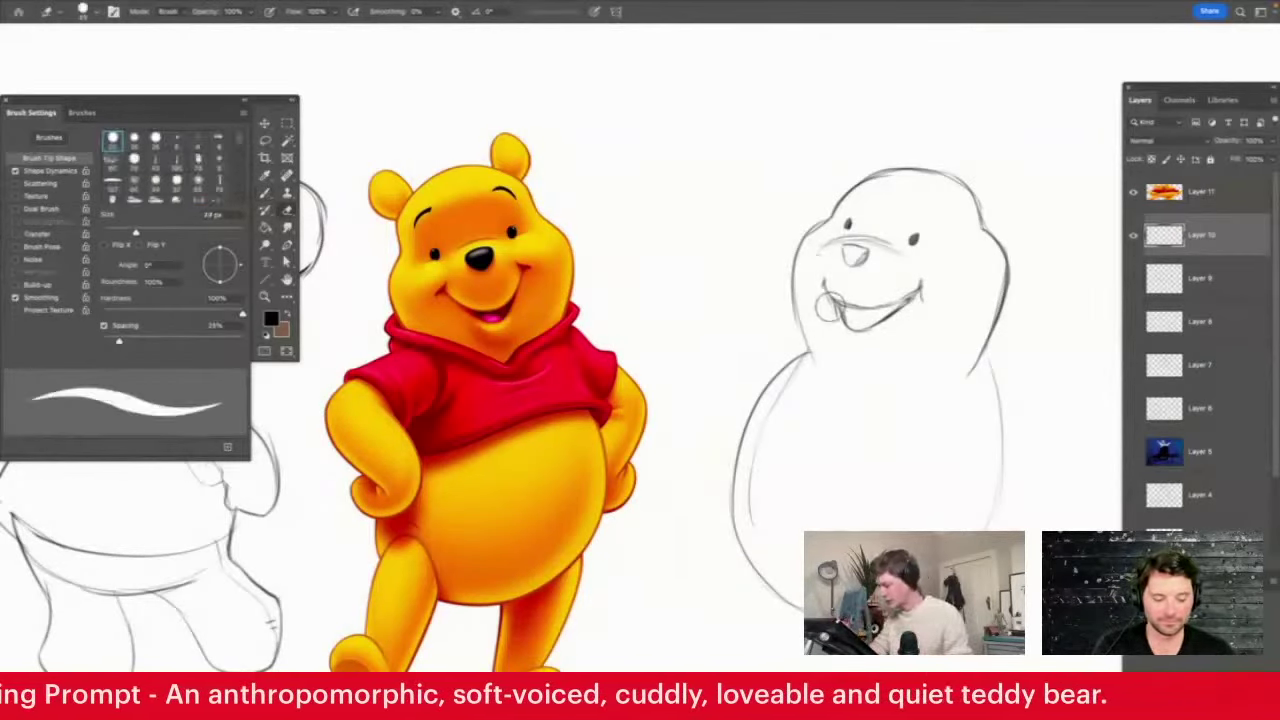
drag(845, 324, 880, 318)
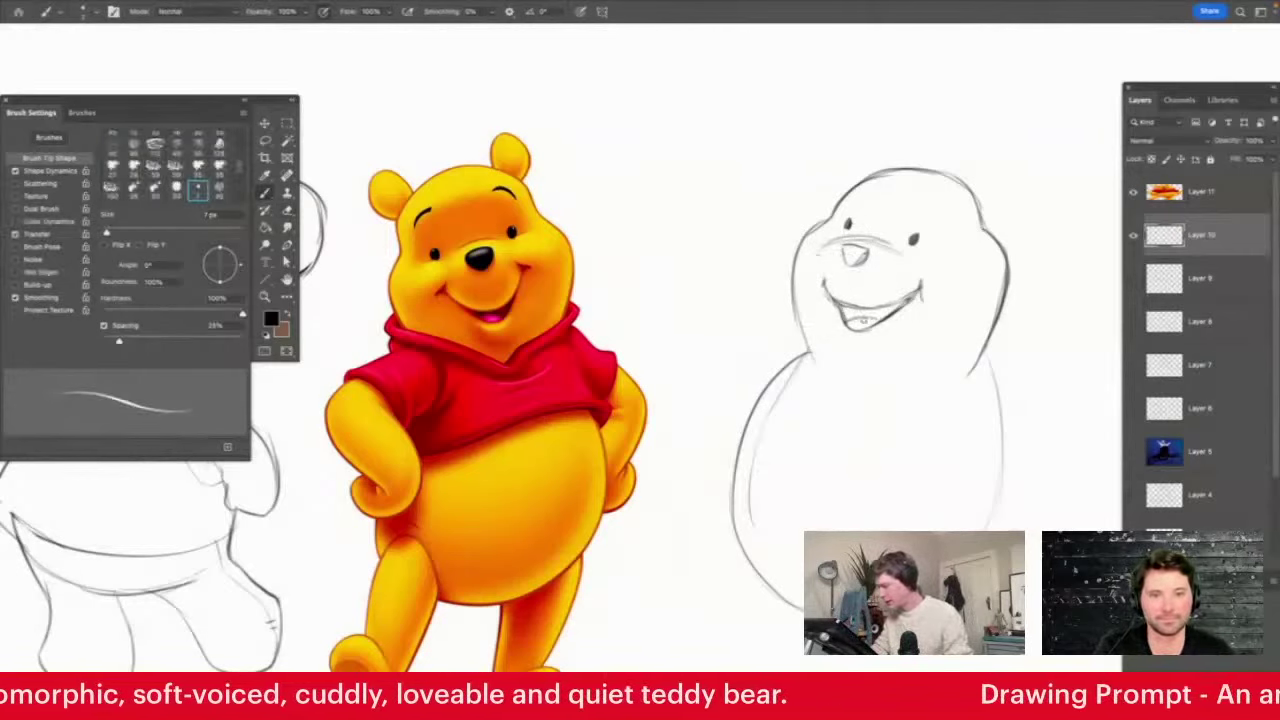
Lasso the new bear's eyes and nose, enlarge them slightly, place them on the face and deselect
key(z)
drag(945, 251, 924, 251)
click(924, 252)
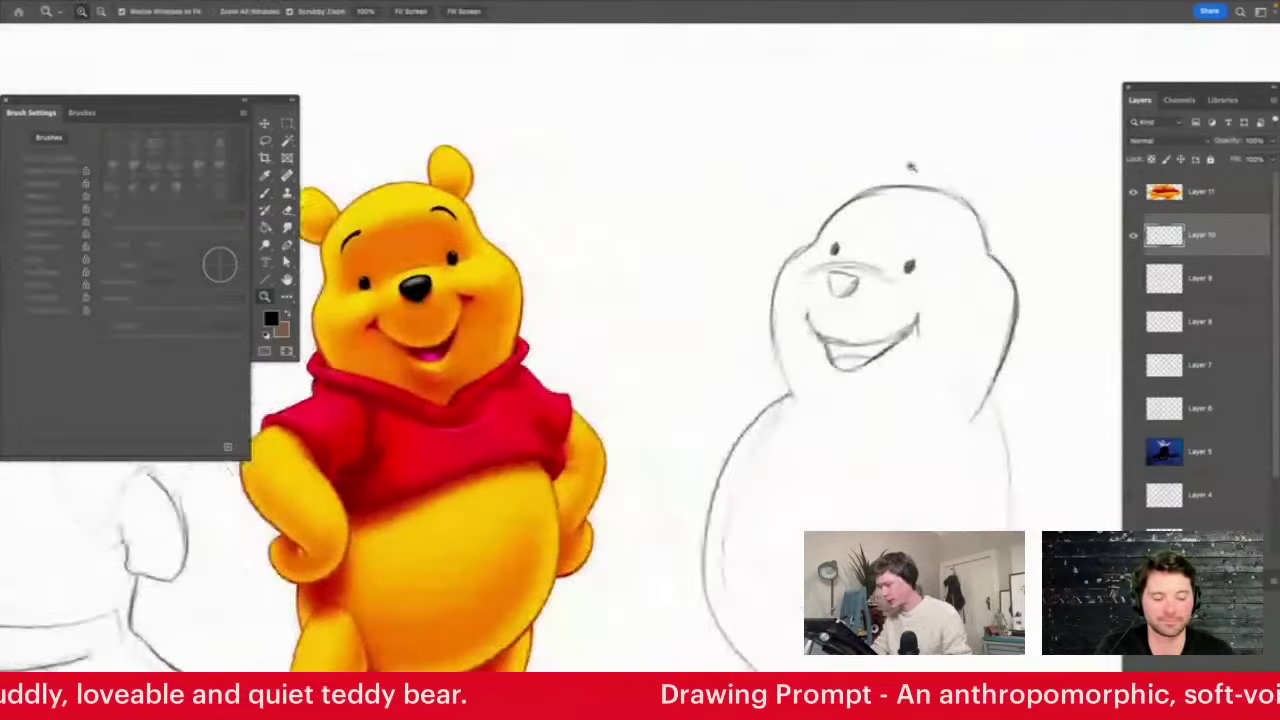
key(l)
mouse_move(843, 258)
mouse_down()
mouse_move(850, 241)
mouse_move(908, 262)
mouse_move(899, 286)
mouse_move(912, 304)
mouse_up()
key(v)
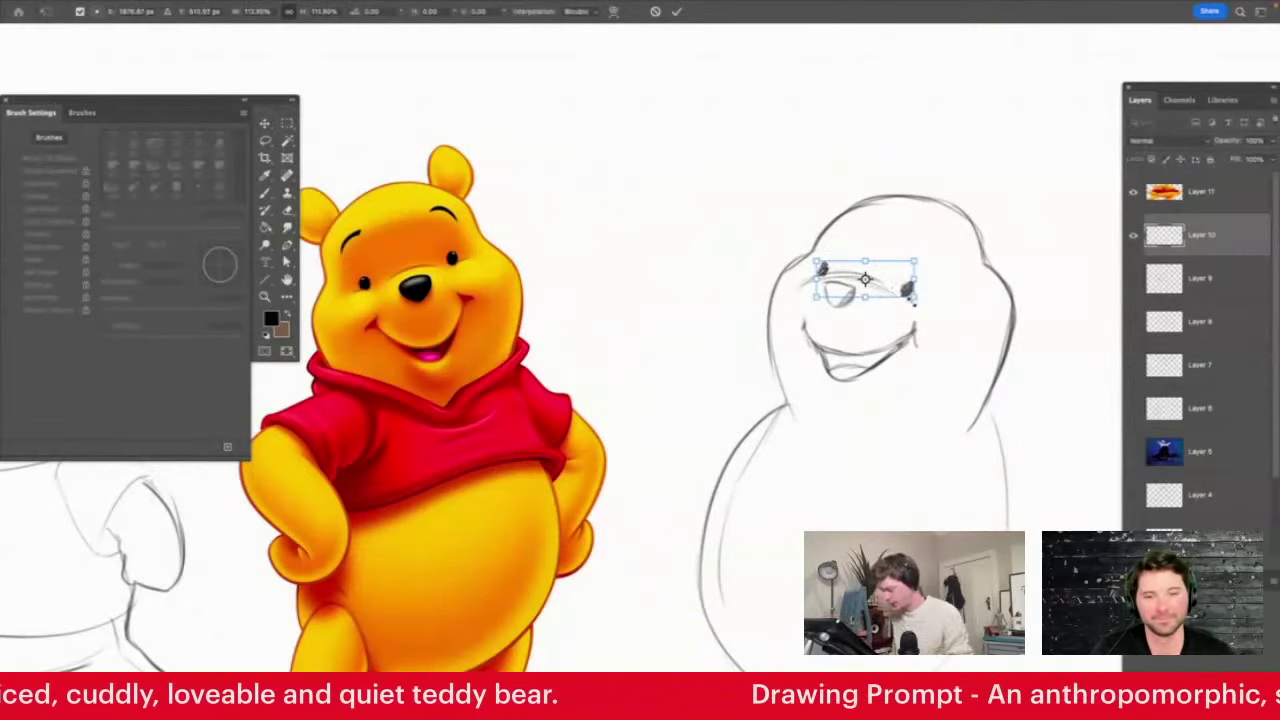
key(Return)
key(m)
click(912, 302)
Add short eyebrows to the new bear's forehead and draw two small rounded ears on top of its head
key(b)
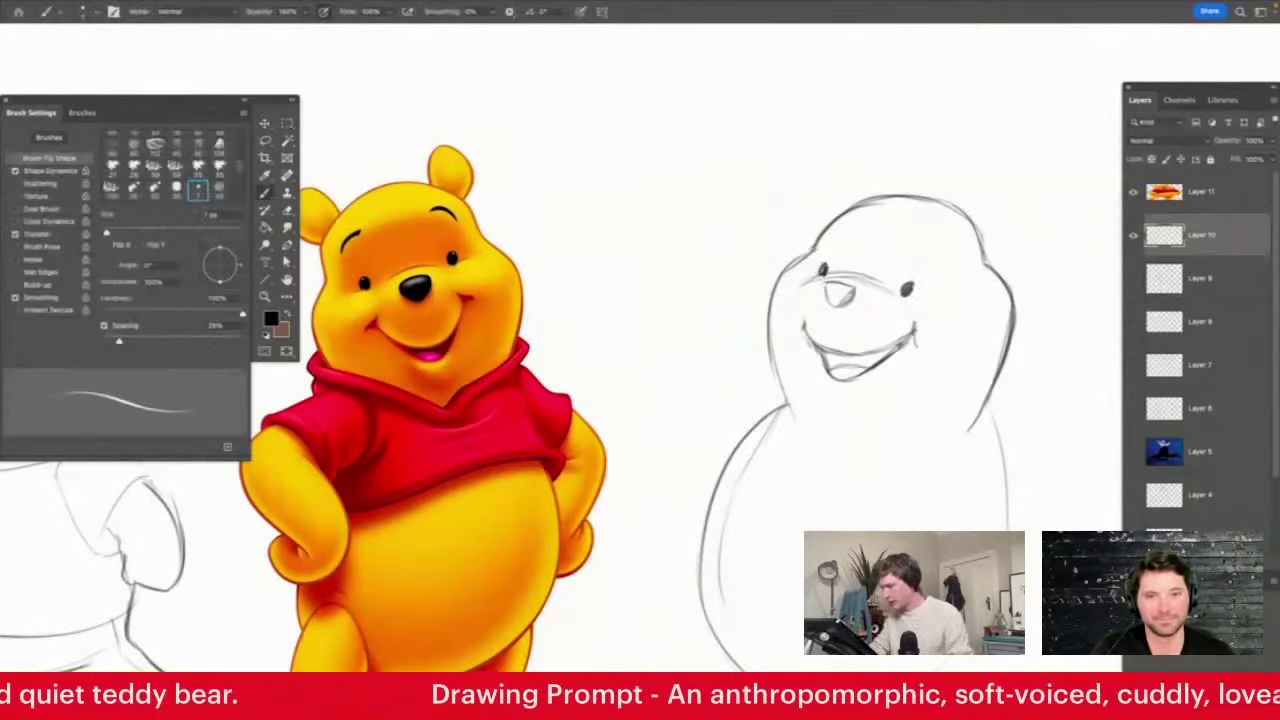
mouse_move(912, 227)
mouse_down()
mouse_move(991, 269)
mouse_move(1000, 251)
mouse_up()
key(z)
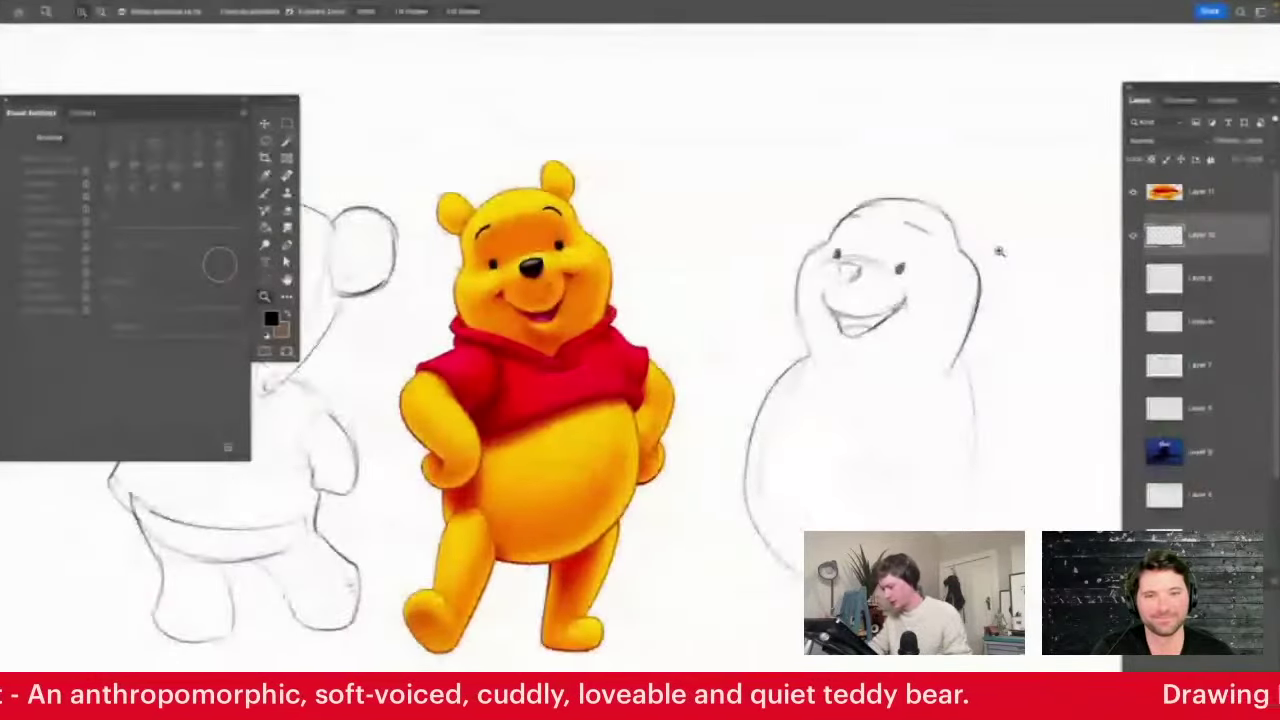
key(b)
mouse_move(937, 202)
mouse_down()
mouse_move(978, 172)
mouse_move(967, 218)
mouse_move(950, 223)
mouse_move(960, 185)
mouse_up()
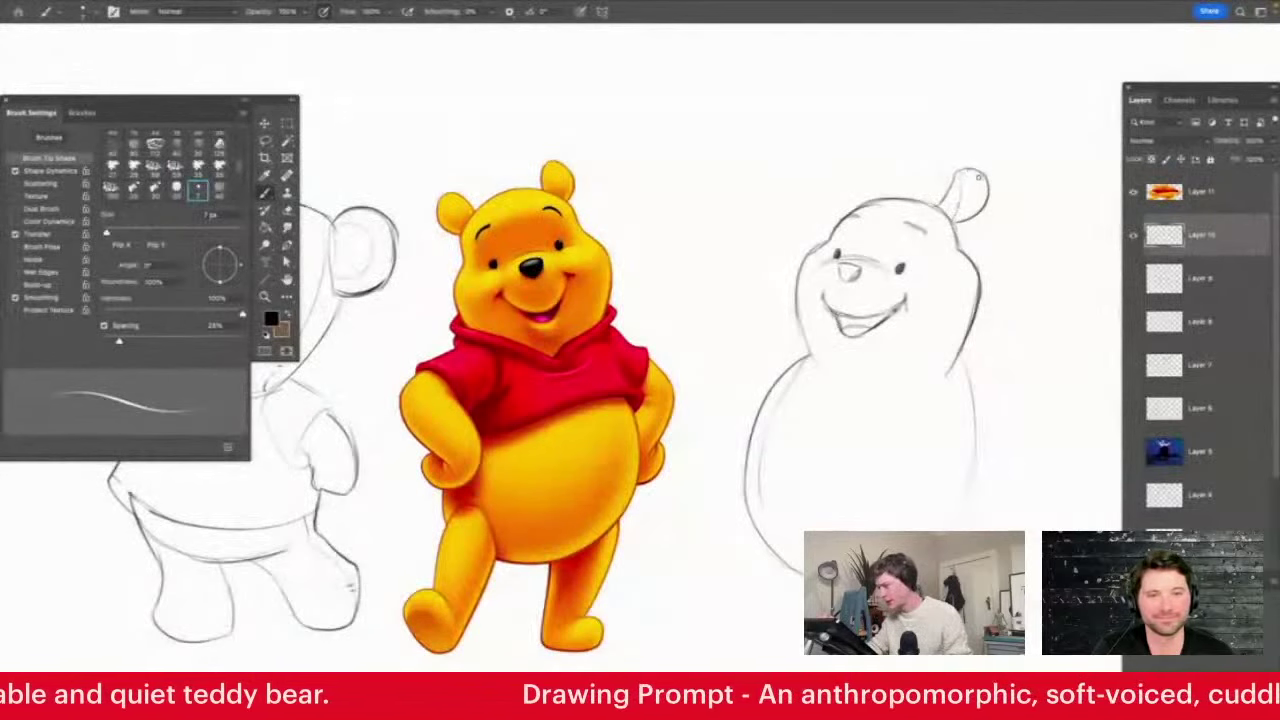
mouse_move(868, 200)
mouse_down()
mouse_move(846, 188)
mouse_move(848, 214)
mouse_move(863, 196)
mouse_move(916, 217)
mouse_up()
Draw the new bear's chin and jaw as a curved line separating the head from the body
key(z)
click(940, 286)
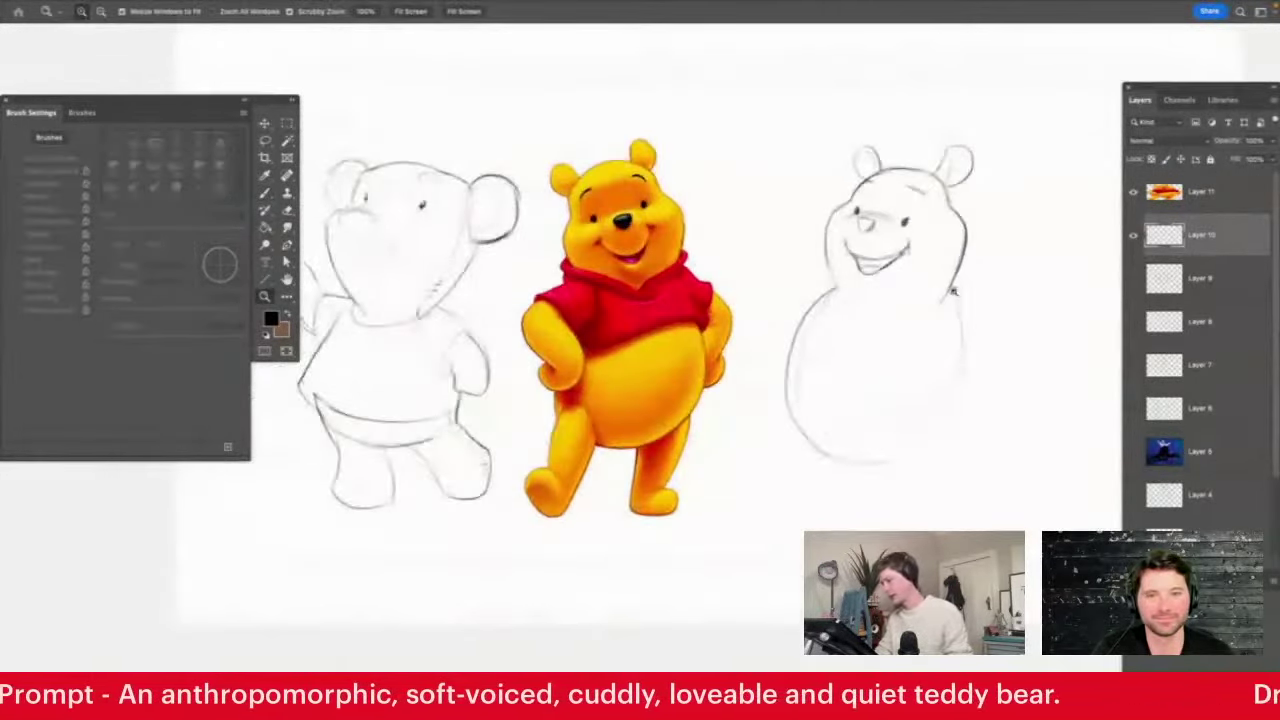
click(940, 286)
key(b)
mouse_move(950, 289)
mouse_down()
mouse_move(866, 308)
mouse_move(820, 288)
mouse_up()
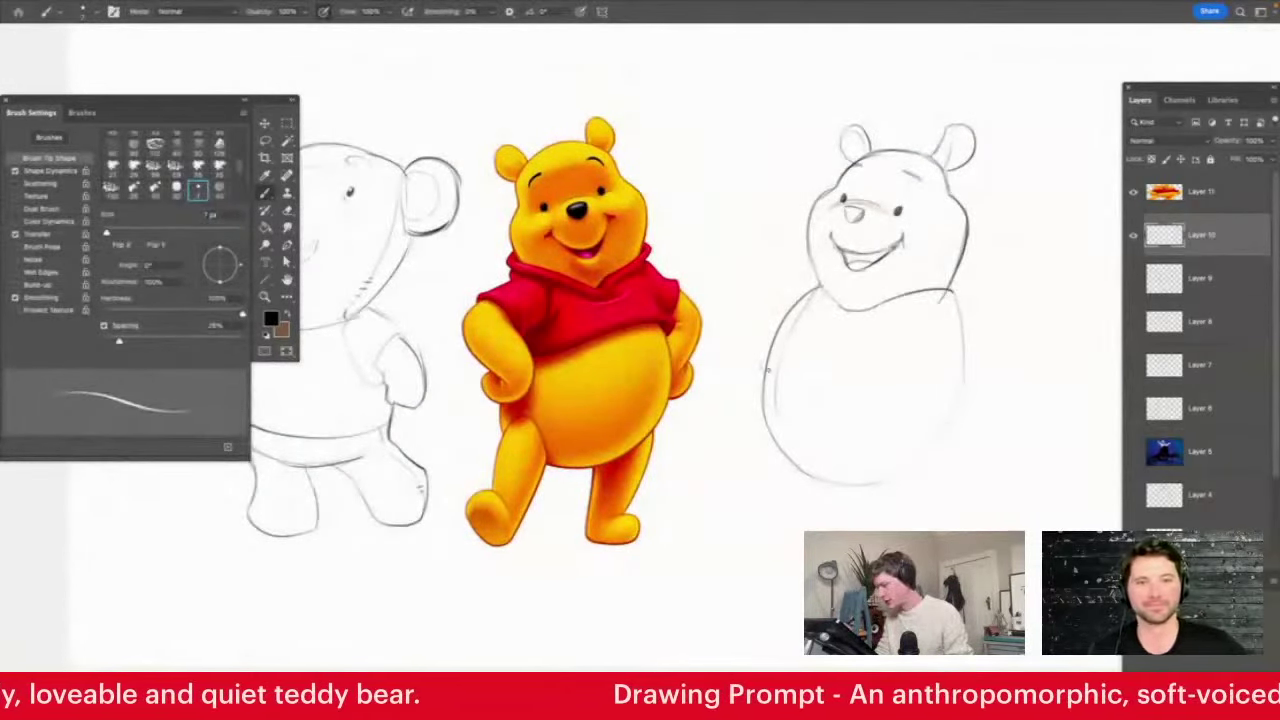
Draw a darker line along the flared corner of the shirt hem on the first bear sketch
key(z)
drag(840, 340, 806, 339)
drag(568, 360, 622, 378)
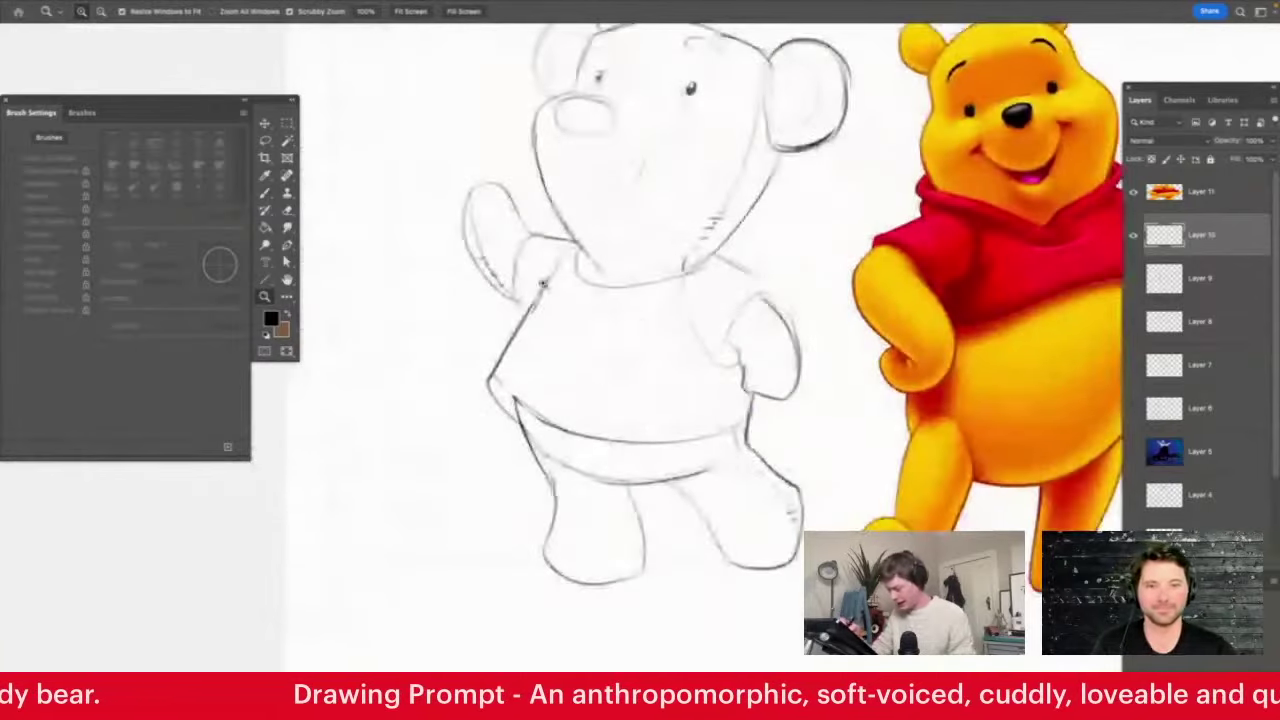
key(b)
mouse_move(520, 401)
mouse_down()
mouse_move(488, 368)
mouse_move(549, 414)
mouse_up()
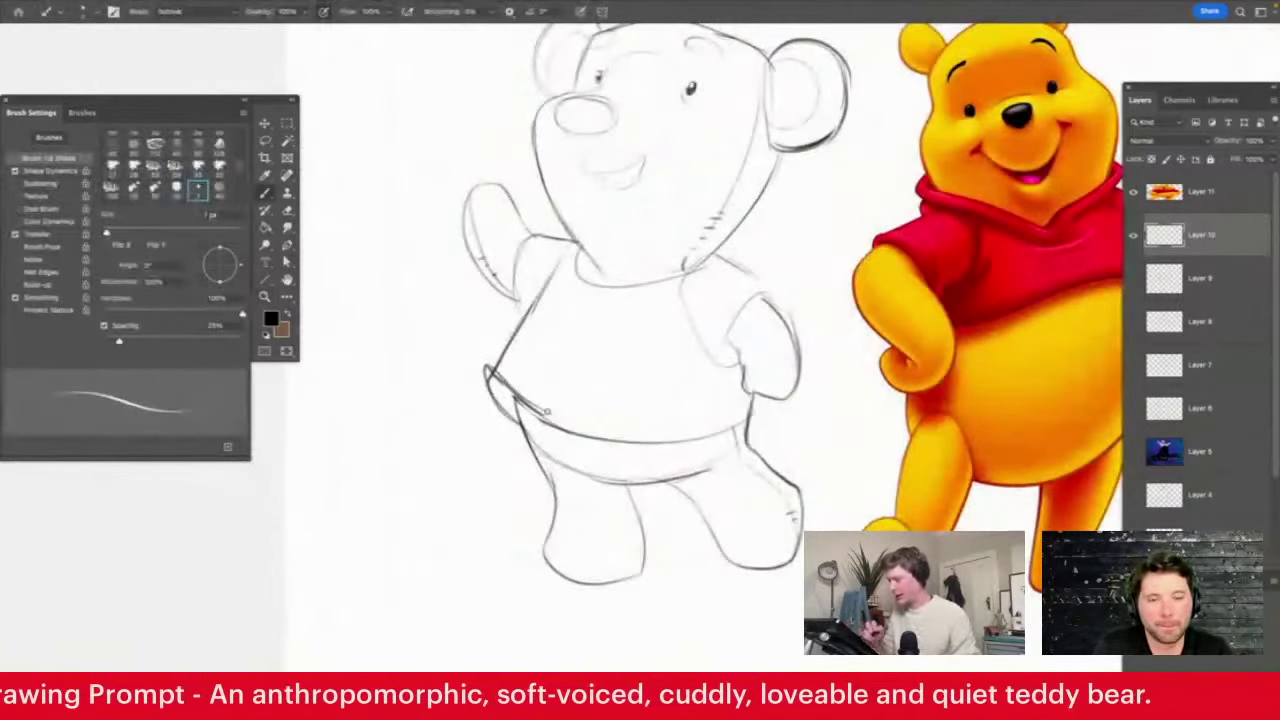
Draw the hem of a short shirt curving across the new bear's upper belly from side to side
scroll(609, 302, down, 3)
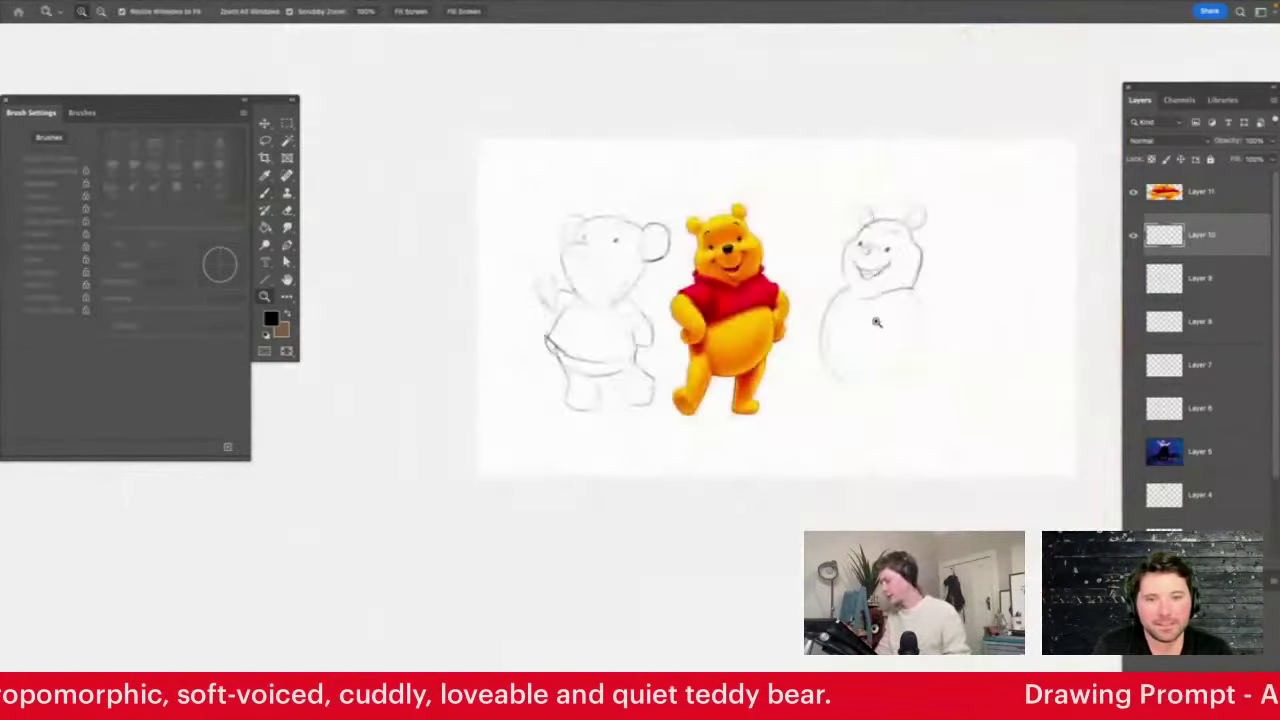
scroll(878, 323, up, 4)
mouse_move(757, 320)
mouse_down()
mouse_move(776, 305)
mouse_move(885, 348)
mouse_up()
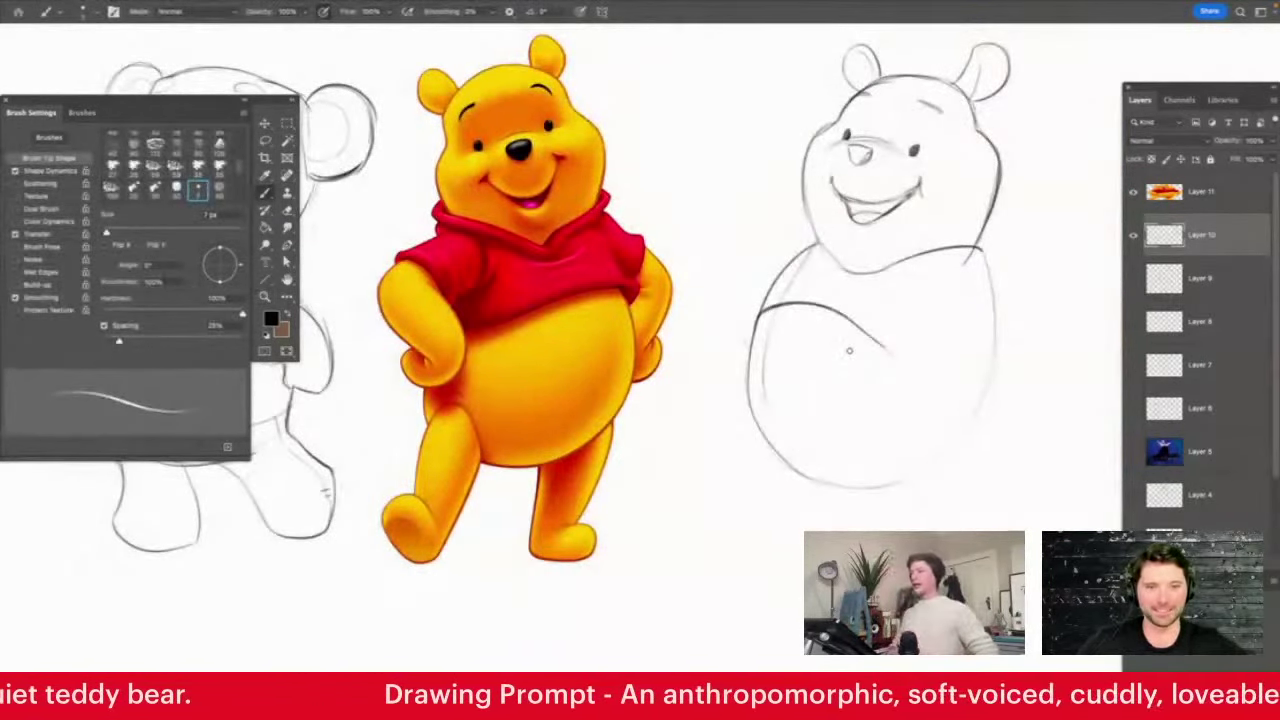
mouse_move(752, 325)
mouse_down()
mouse_move(775, 293)
mouse_move(942, 364)
mouse_move(989, 350)
mouse_up()
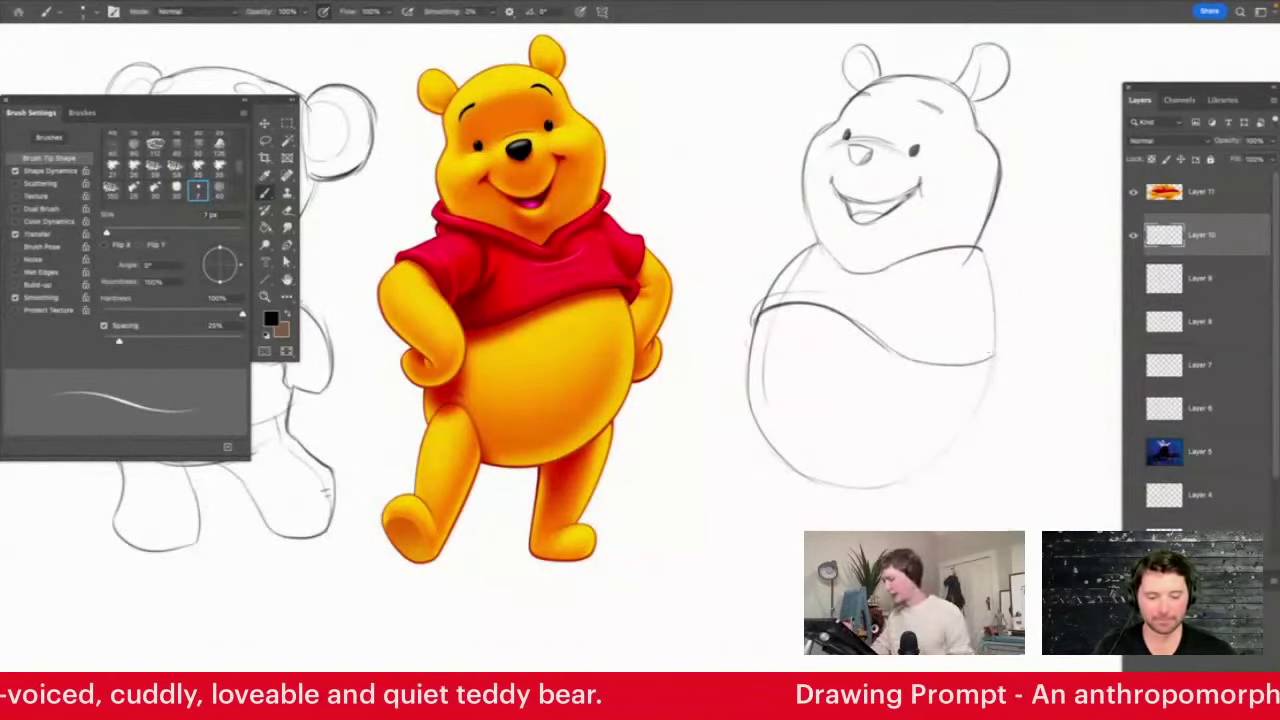
Clean up the lines near the new bear's shoulder and sketch its two bent arms, one with a hand resting on the hip
key(e)
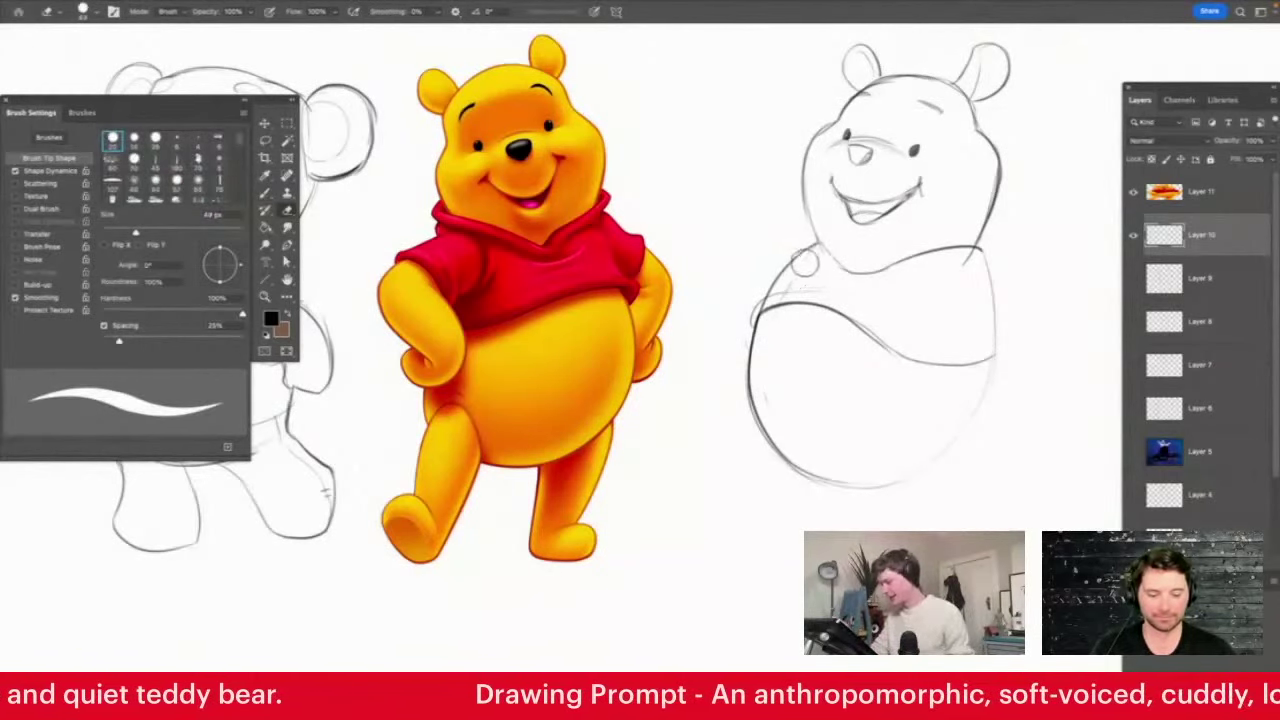
key(b)
mouse_move(878, 273)
mouse_down()
mouse_move(979, 260)
mouse_move(1022, 284)
mouse_move(1008, 301)
mouse_move(1032, 383)
mouse_move(987, 425)
mouse_move(949, 423)
mouse_move(985, 371)
mouse_up()
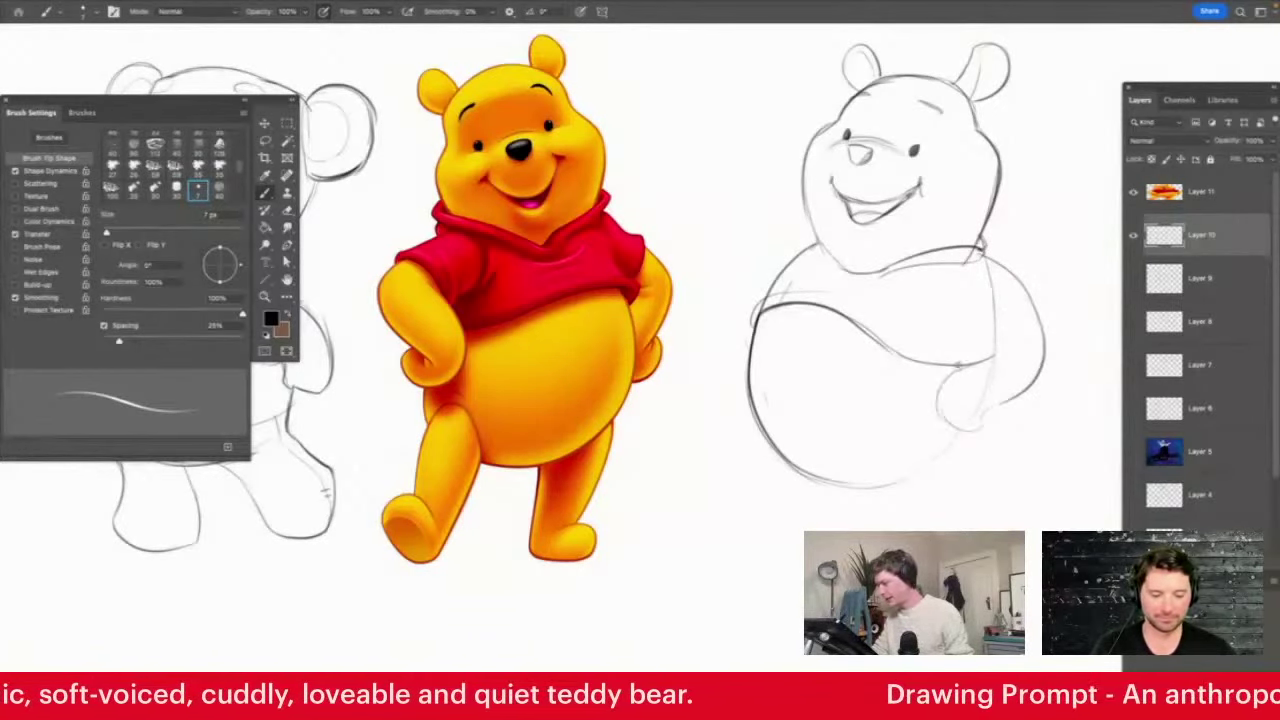
mouse_move(816, 246)
mouse_down()
mouse_move(736, 278)
mouse_move(748, 350)
mouse_up()
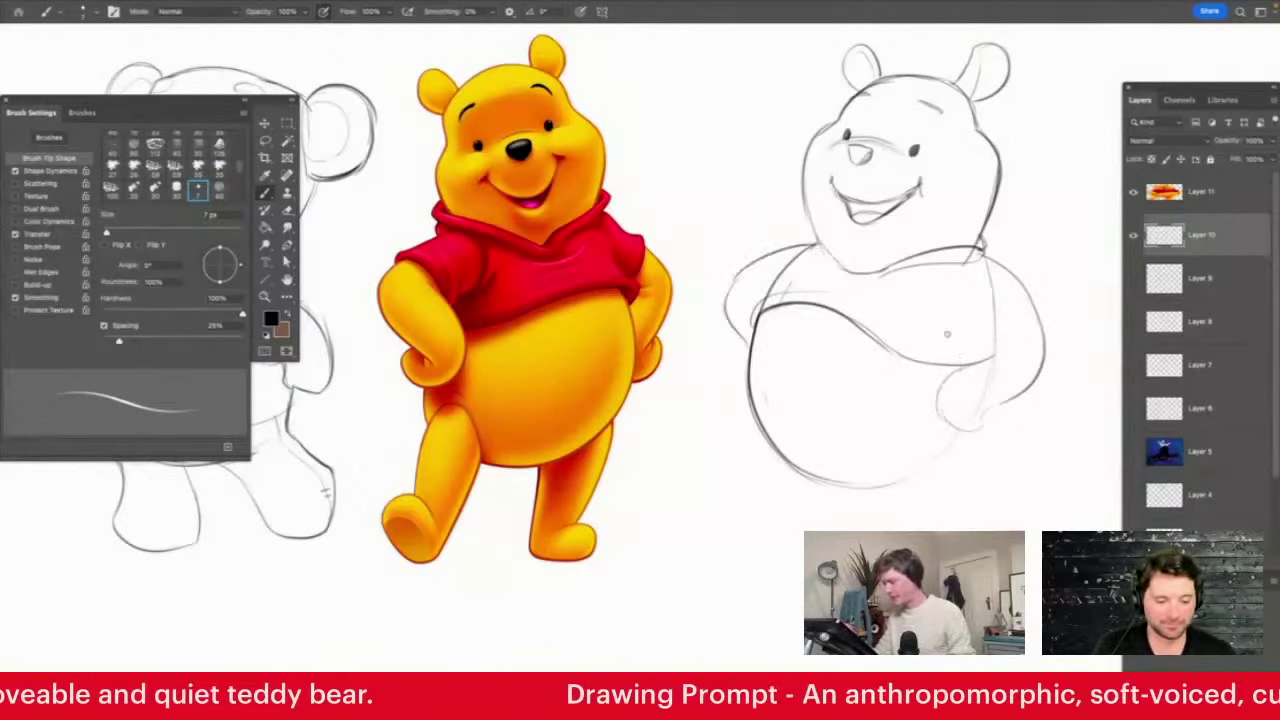
Sketch the new bear's two legs and feet below the belly, and clean up the line where one leg overlaps it
mouse_move(853, 483)
mouse_down()
mouse_move(939, 436)
mouse_move(913, 526)
mouse_up()
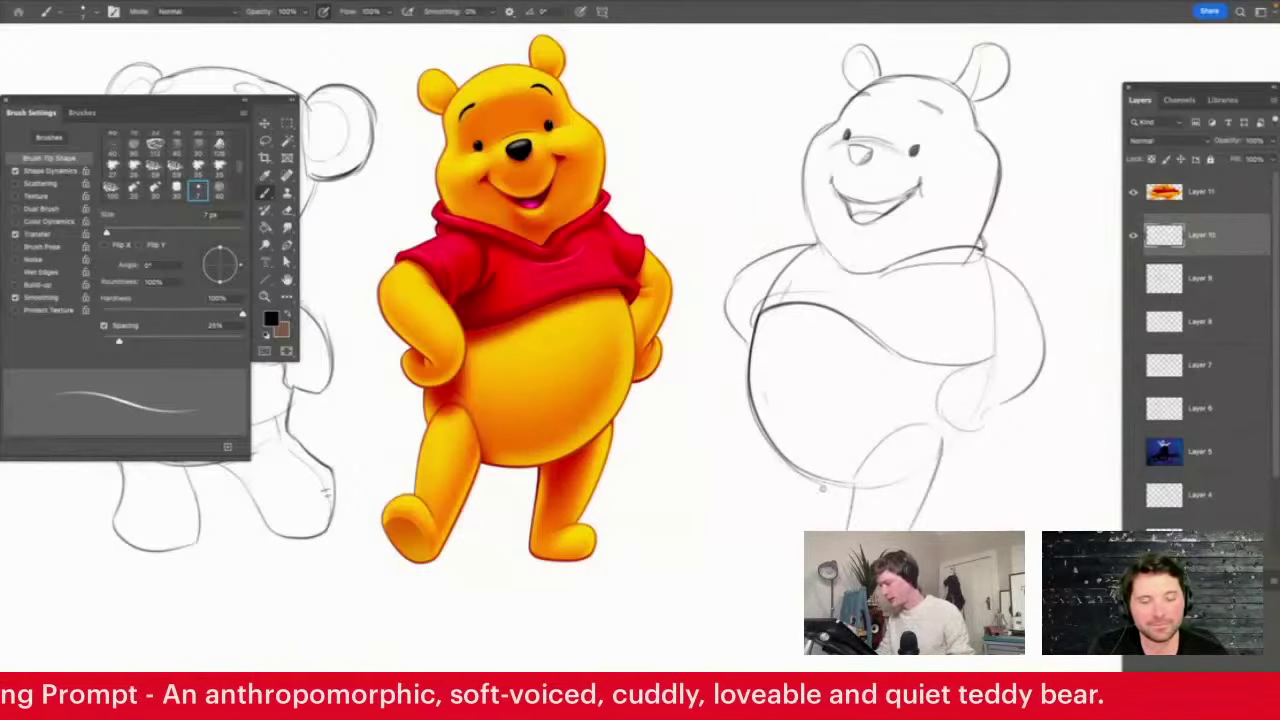
mouse_move(743, 405)
mouse_down()
mouse_move(720, 490)
mouse_move(684, 505)
mouse_move(745, 534)
mouse_move(790, 459)
mouse_up()
drag(747, 524, 796, 463)
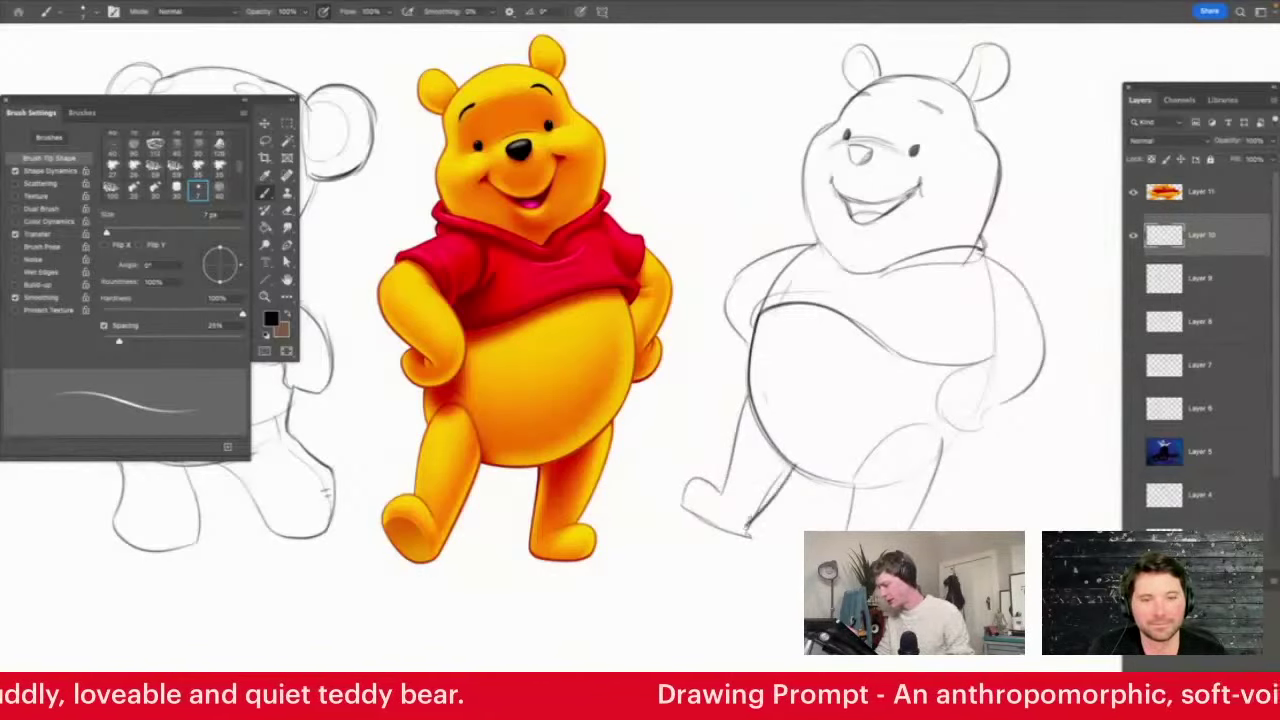
key(z)
mouse_move(900, 410)
mouse_down()
mouse_move(871, 417)
mouse_move(942, 460)
mouse_up()
key(e)
mouse_move(831, 506)
mouse_down()
mouse_move(884, 529)
mouse_move(884, 426)
mouse_move(910, 414)
mouse_move(884, 453)
mouse_move(853, 433)
mouse_move(818, 524)
mouse_up()
key(b)
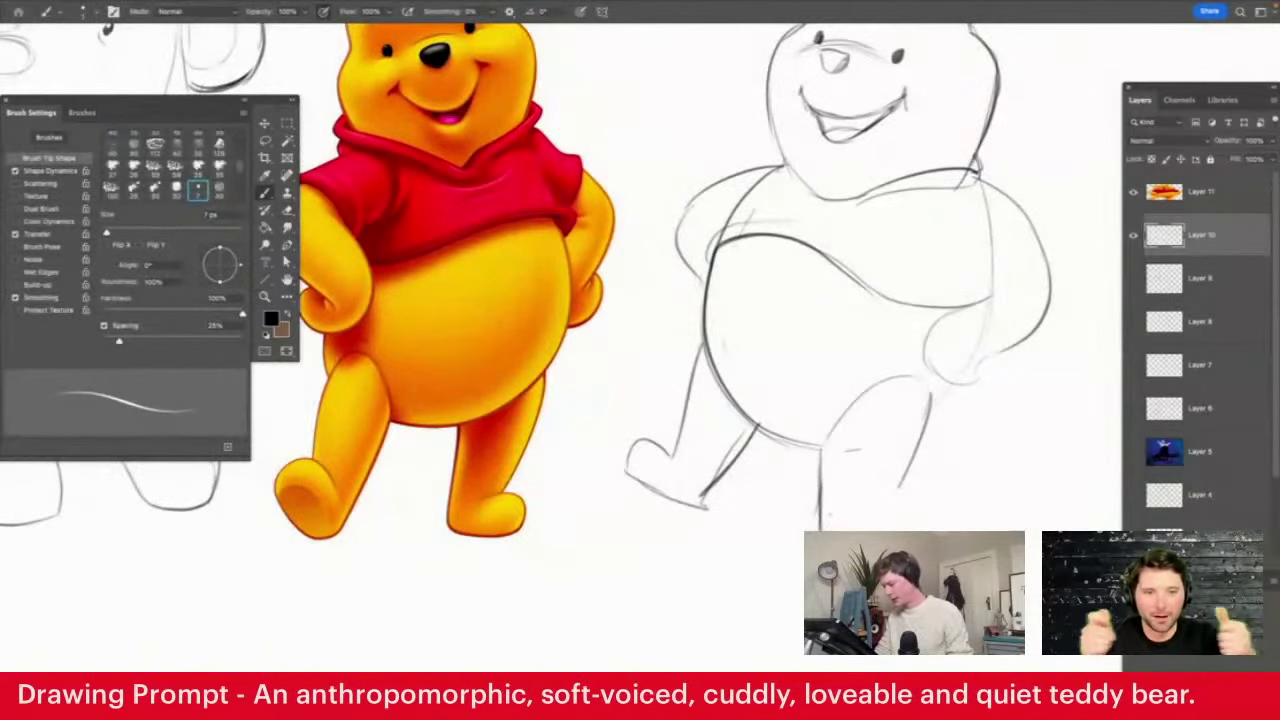
mouse_move(822, 458)
mouse_down()
mouse_move(820, 530)
mouse_move(914, 514)
mouse_move(933, 411)
mouse_move(955, 384)
mouse_move(895, 396)
mouse_up()
key(z)
drag(940, 302, 972, 297)
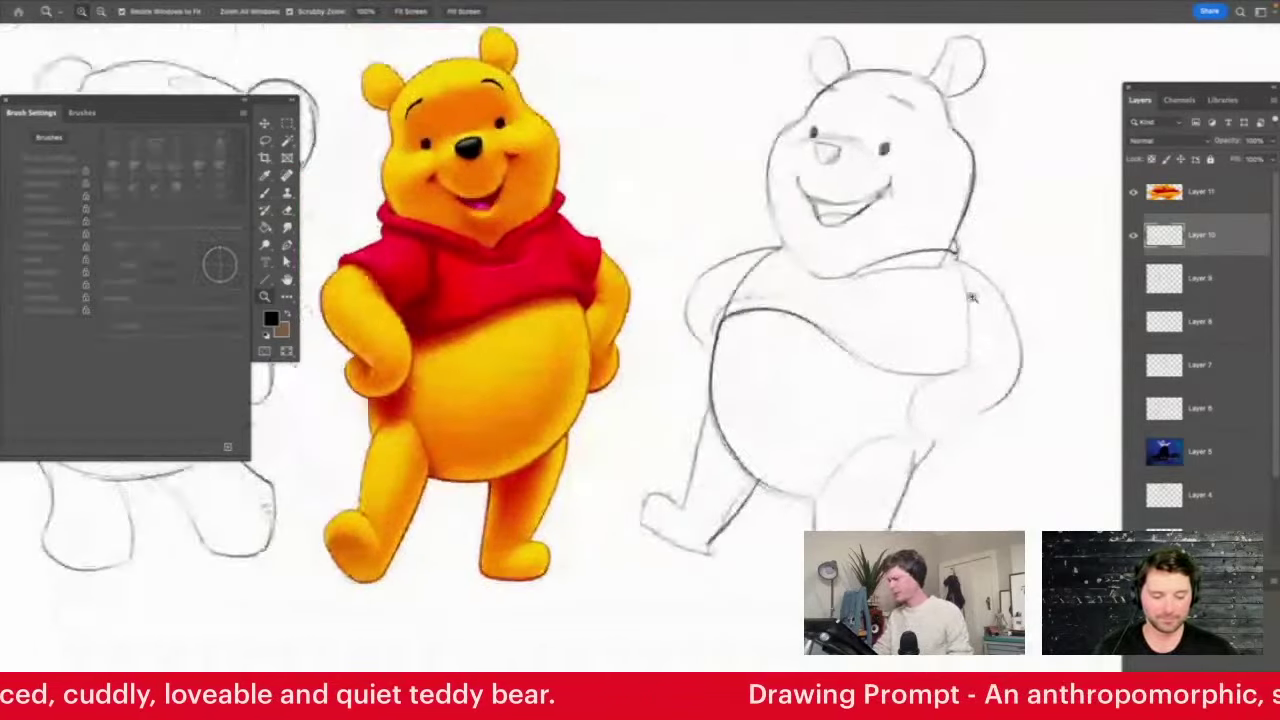
Draw the short sleeve's edge and the shoulder line over the new bear's bent arm
key(b)
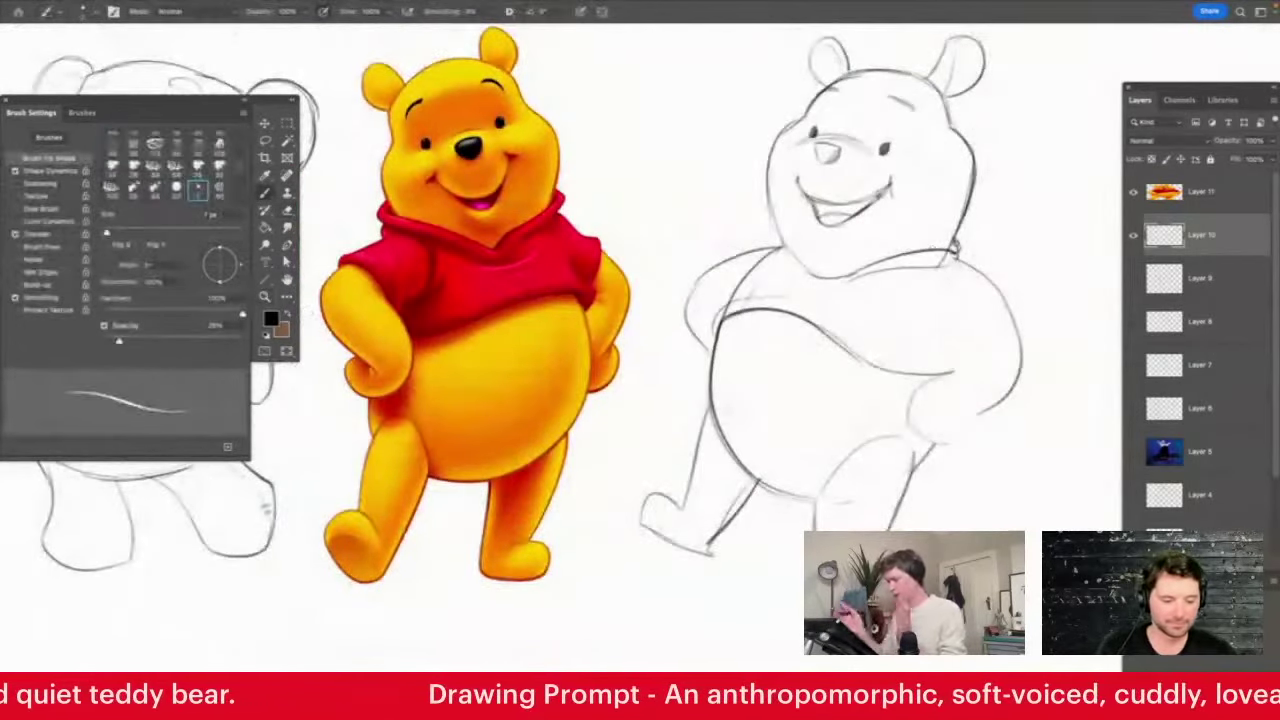
drag(1012, 302, 934, 350)
mouse_move(958, 258)
mouse_down()
mouse_move(915, 315)
mouse_move(951, 390)
mouse_move(1015, 369)
mouse_up()
key(z)
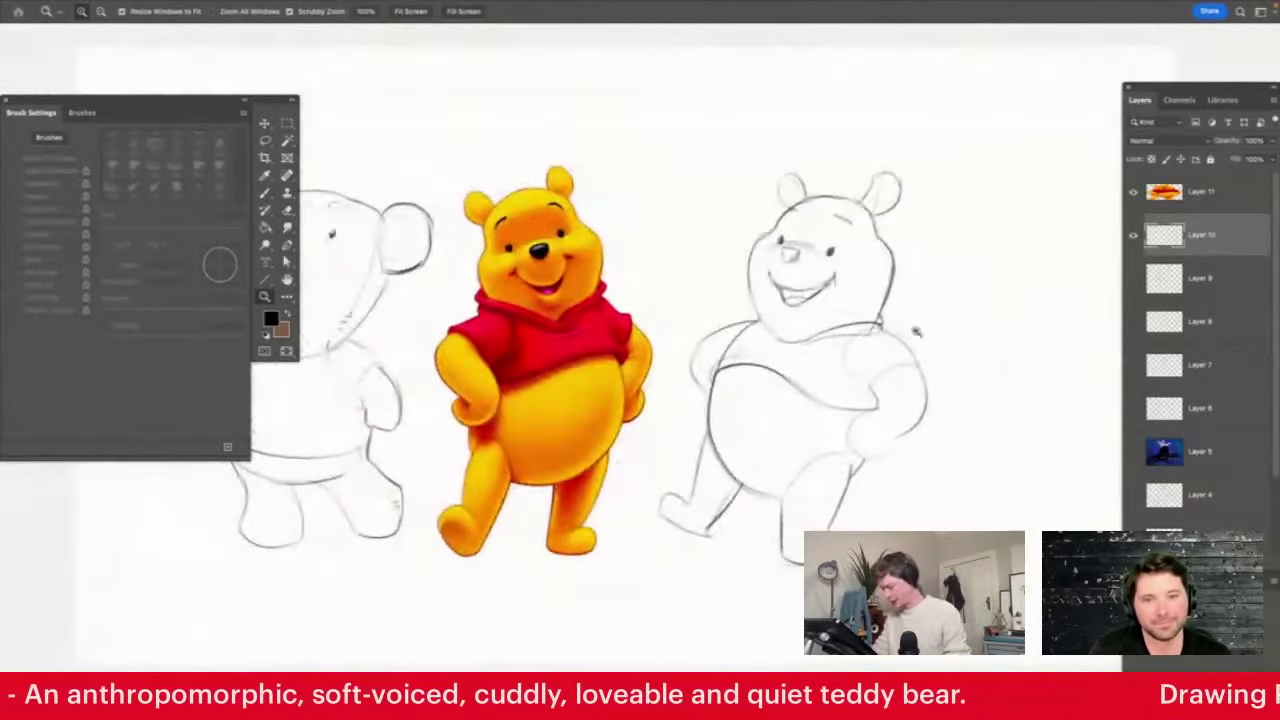
Lasso the whole new bear sketch, shift and tilt it slightly toward the reference, and deselect it
key(l)
mouse_move(950, 165)
mouse_down()
mouse_move(943, 491)
mouse_move(657, 377)
mouse_move(954, 206)
mouse_move(956, 170)
mouse_move(934, 174)
mouse_up()
key(v)
key(l)
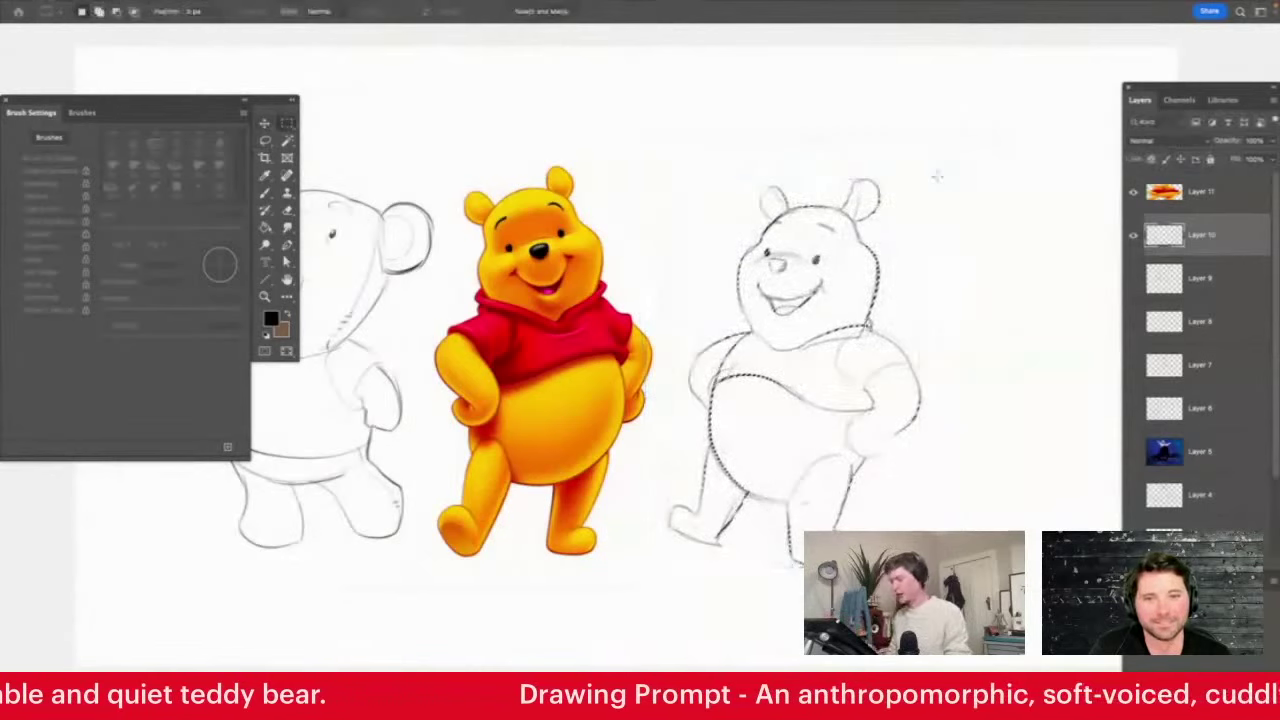
click(937, 176)
key(z)
drag(920, 348, 887, 356)
drag(713, 366, 741, 372)
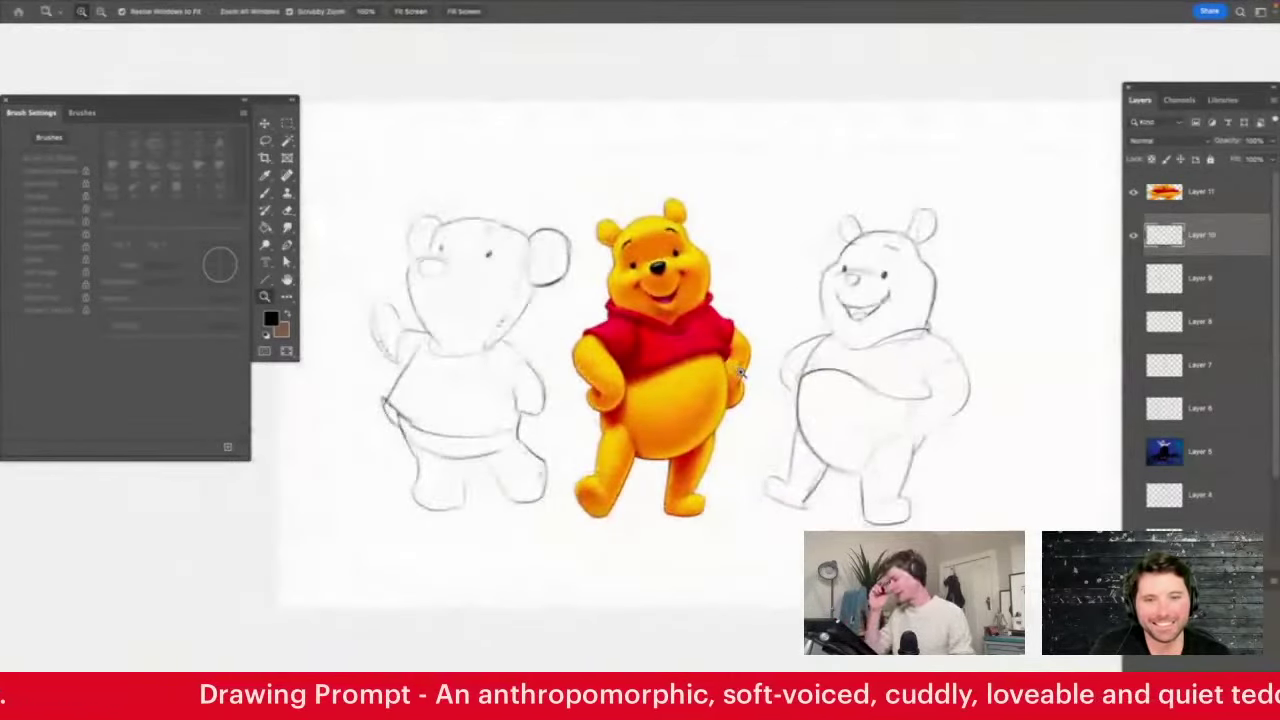
Merge Layer 11 with Layer 10 so the bear sketches and the reference share one layer
click(1211, 211)
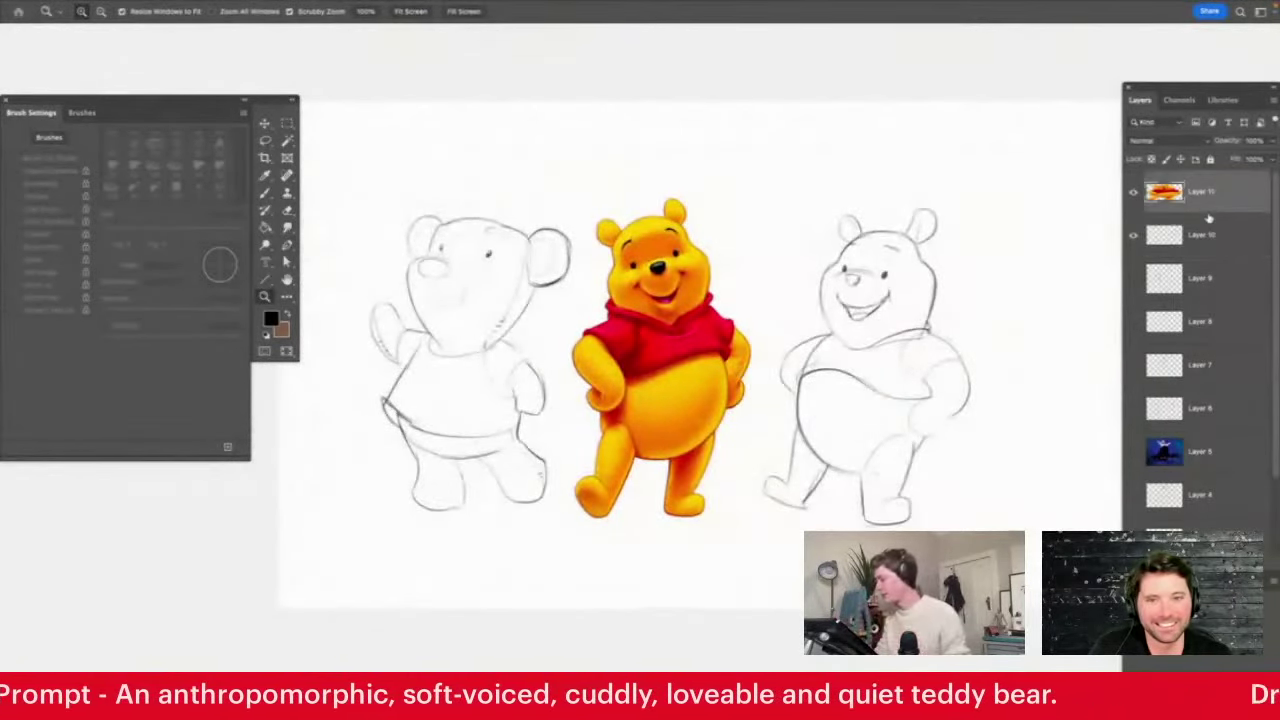
shift+click(1204, 280)
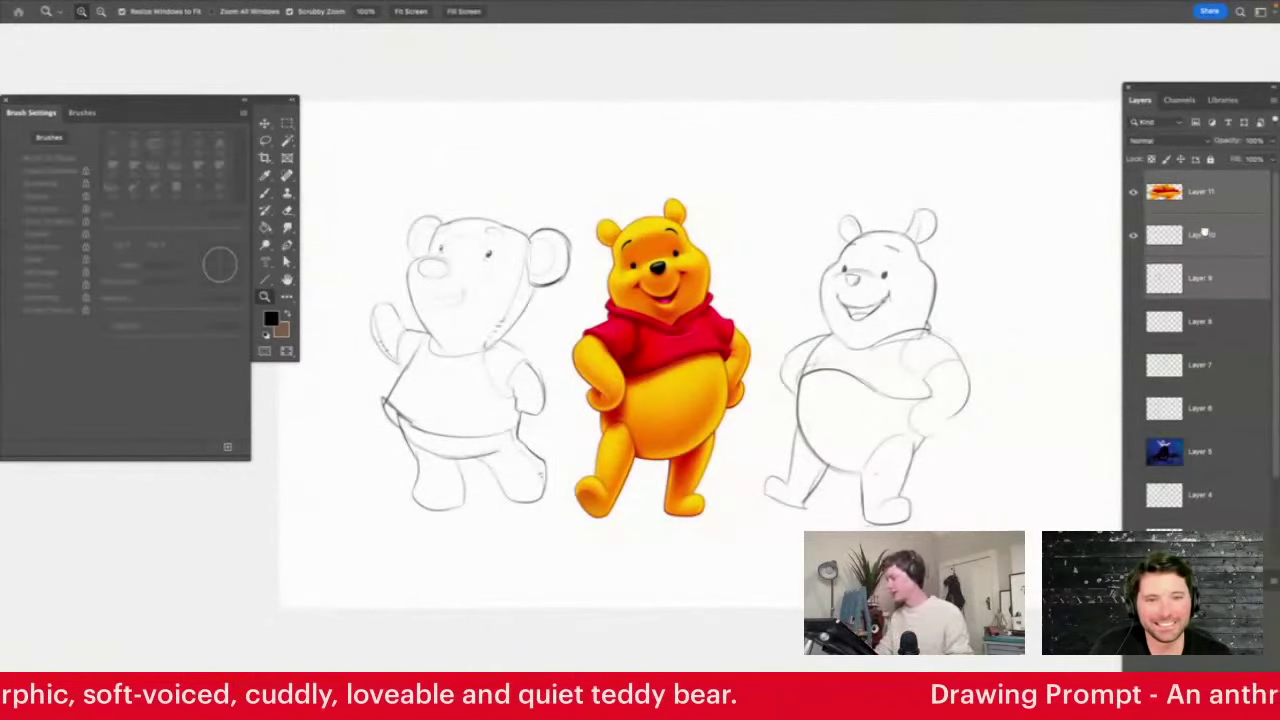
click(1212, 195)
shift+click(1212, 229)
key(super+e)
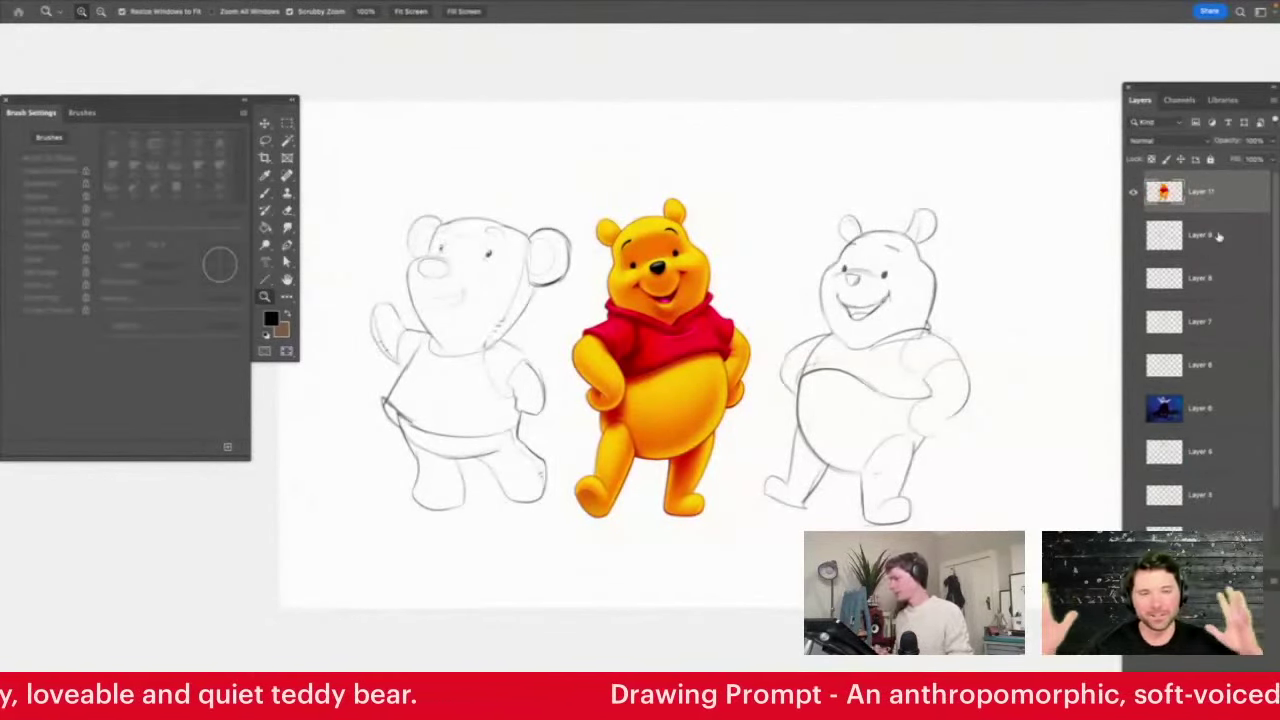
Lower the merged layer's opacity to 27% and add a new empty layer above it
drag(600, 391, 672, 388)
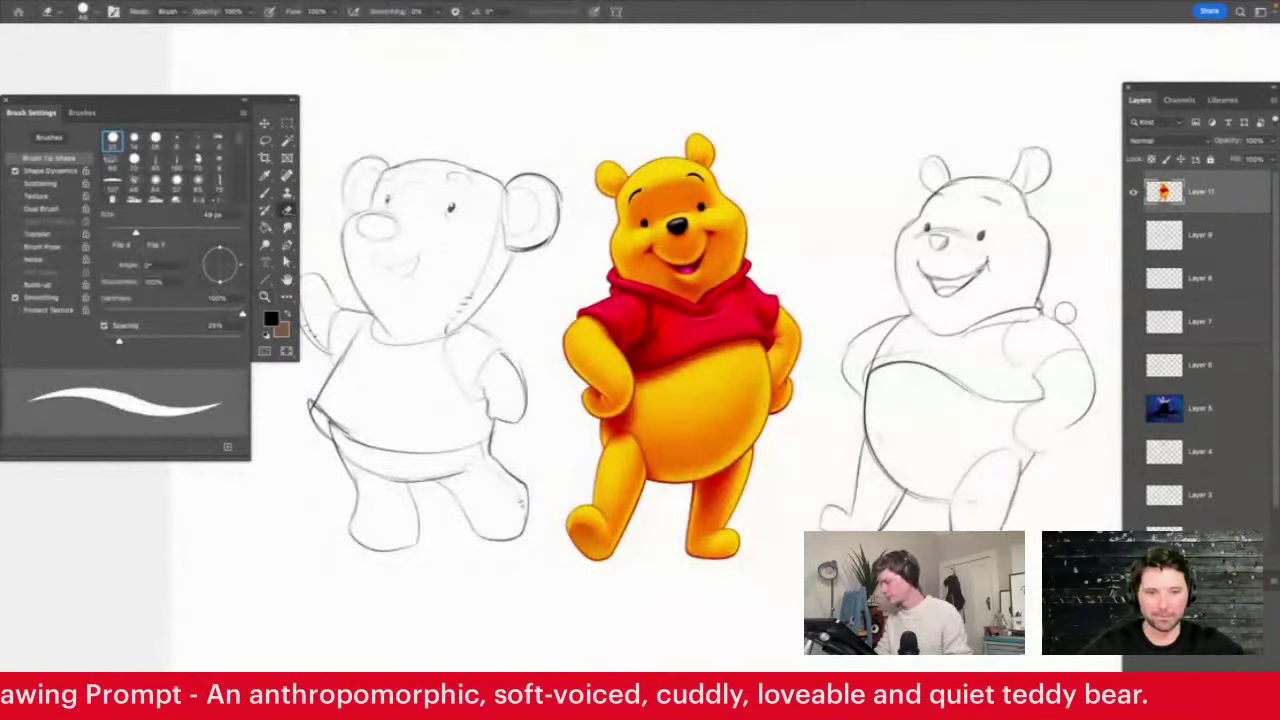
key(b)
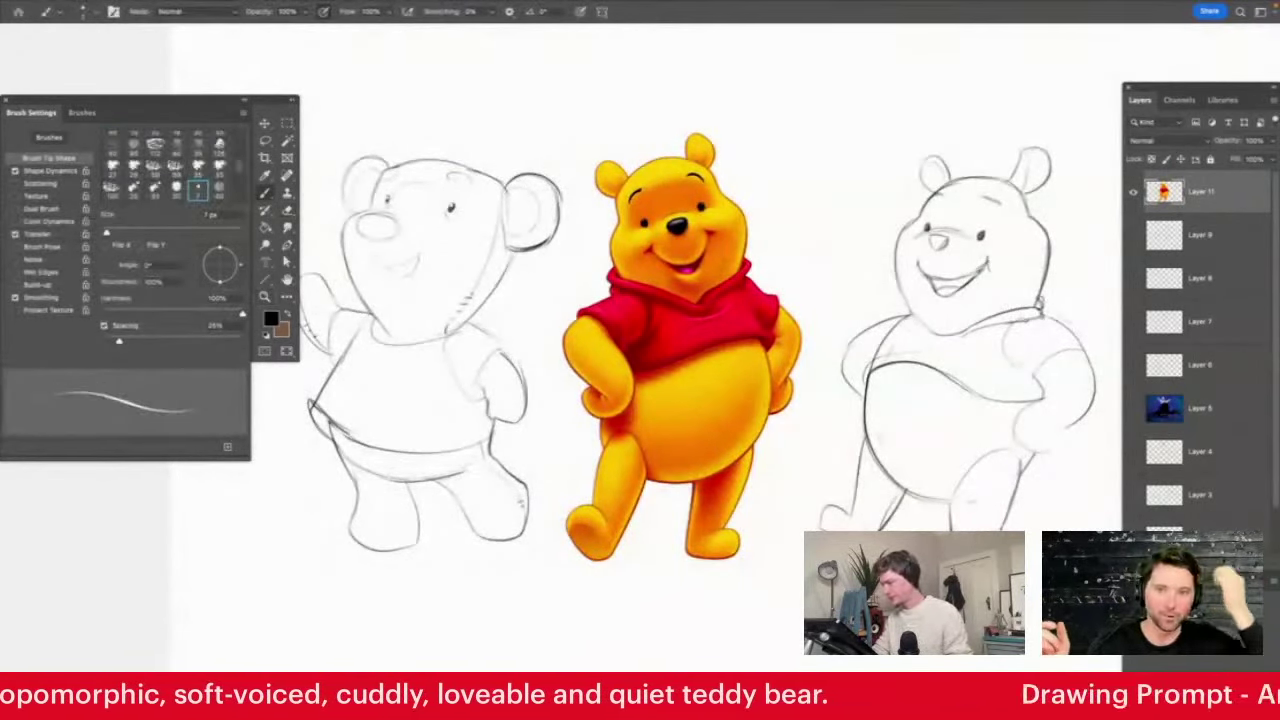
key(z)
scroll(882, 380, down, 2)
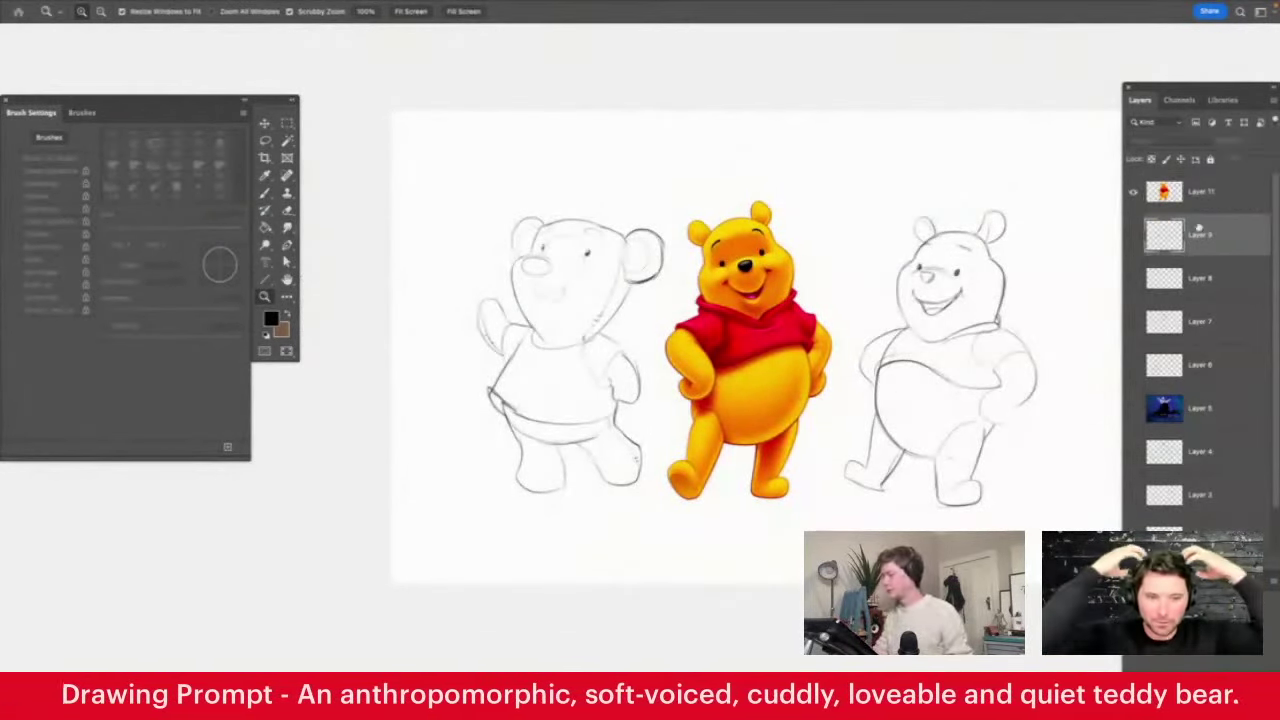
click(1273, 141)
drag(1273, 145, 1226, 158)
key(super+shift+alt+n)
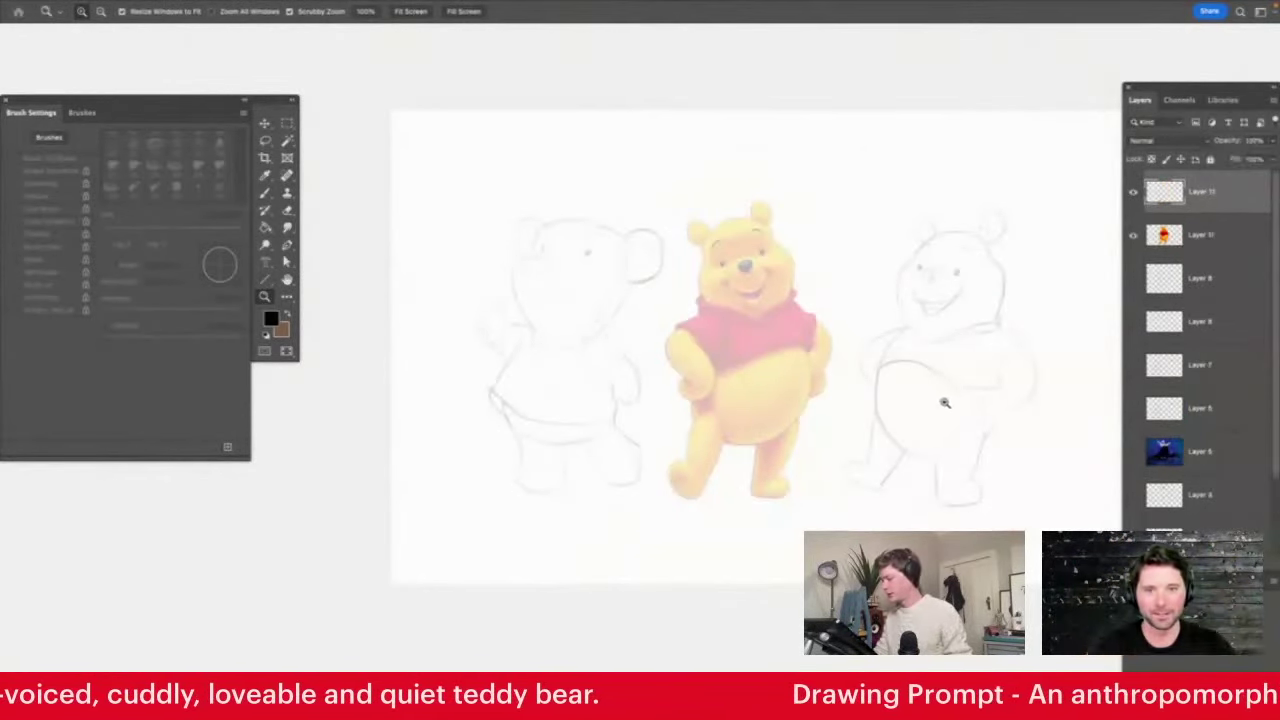
drag(942, 402, 959, 413)
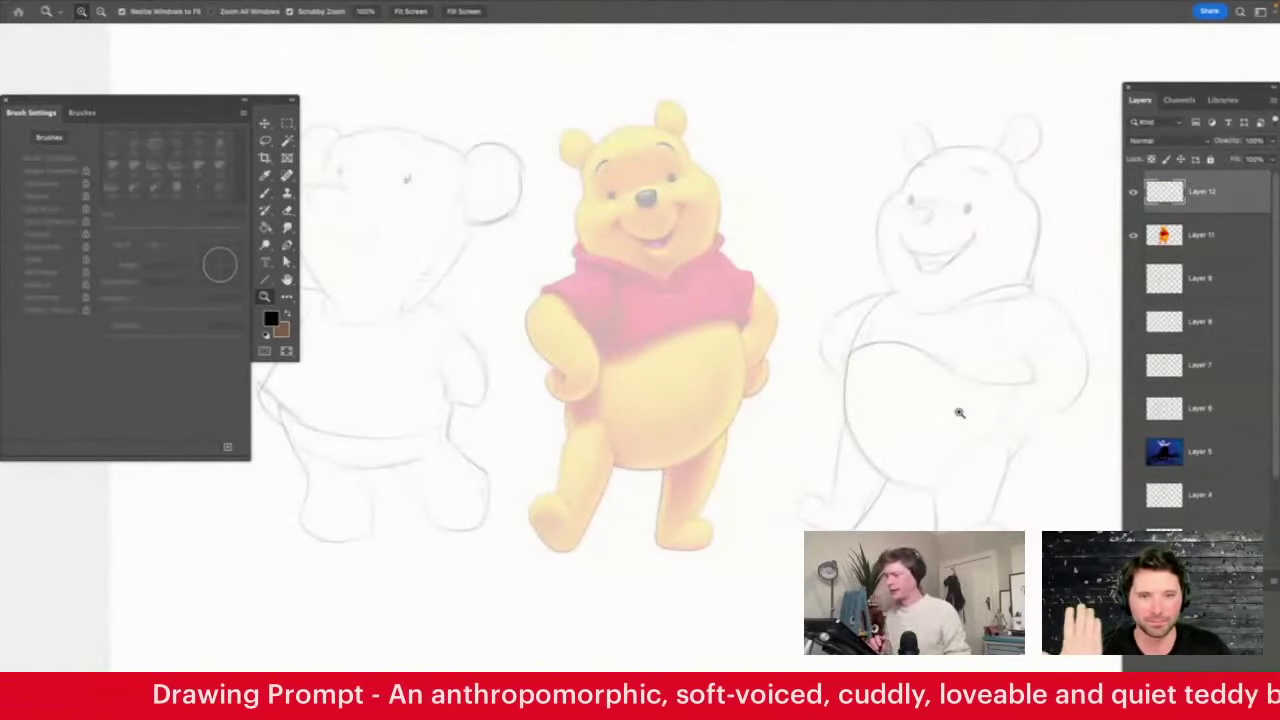
scroll(672, 132, up, 1)
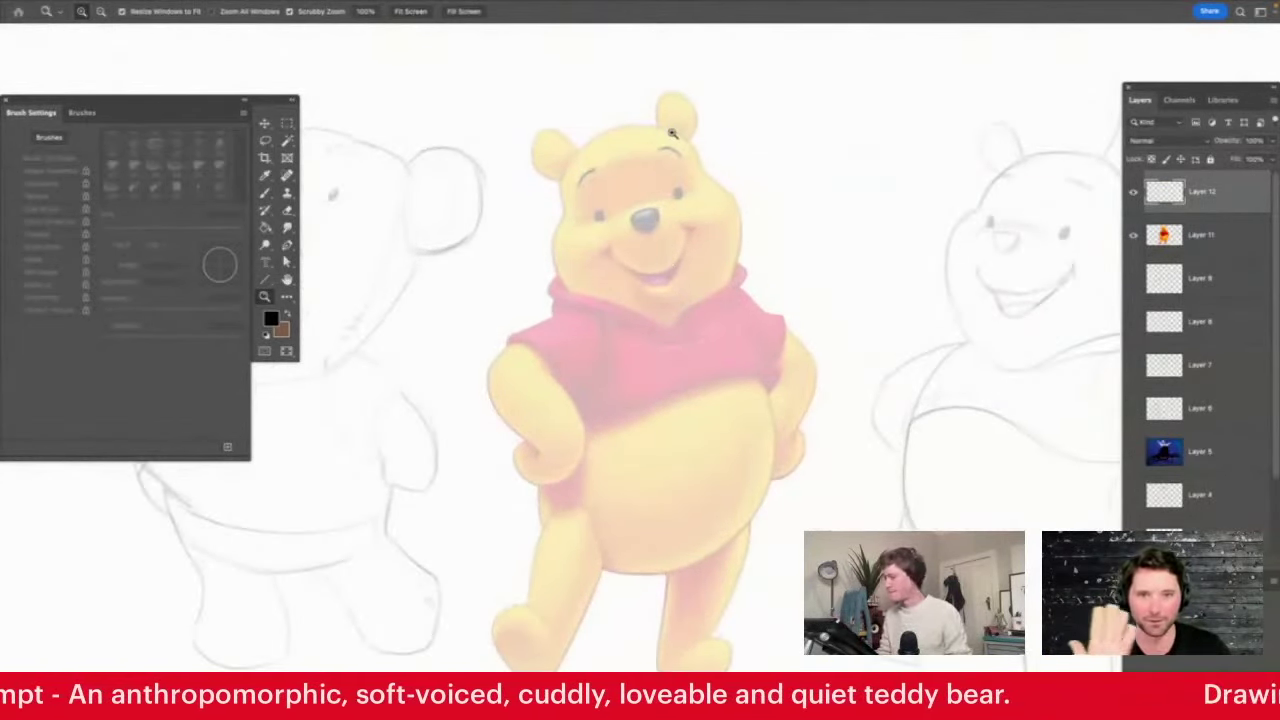
scroll(672, 132, up, 1)
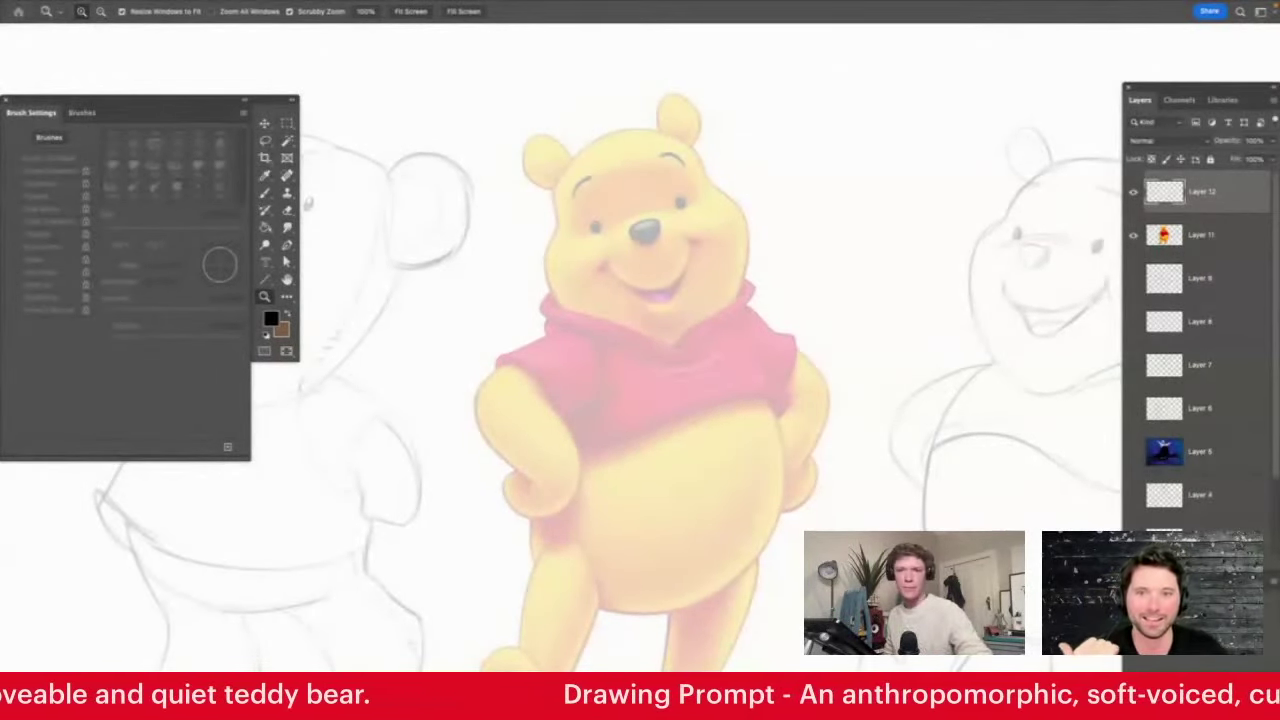
key(Tab)
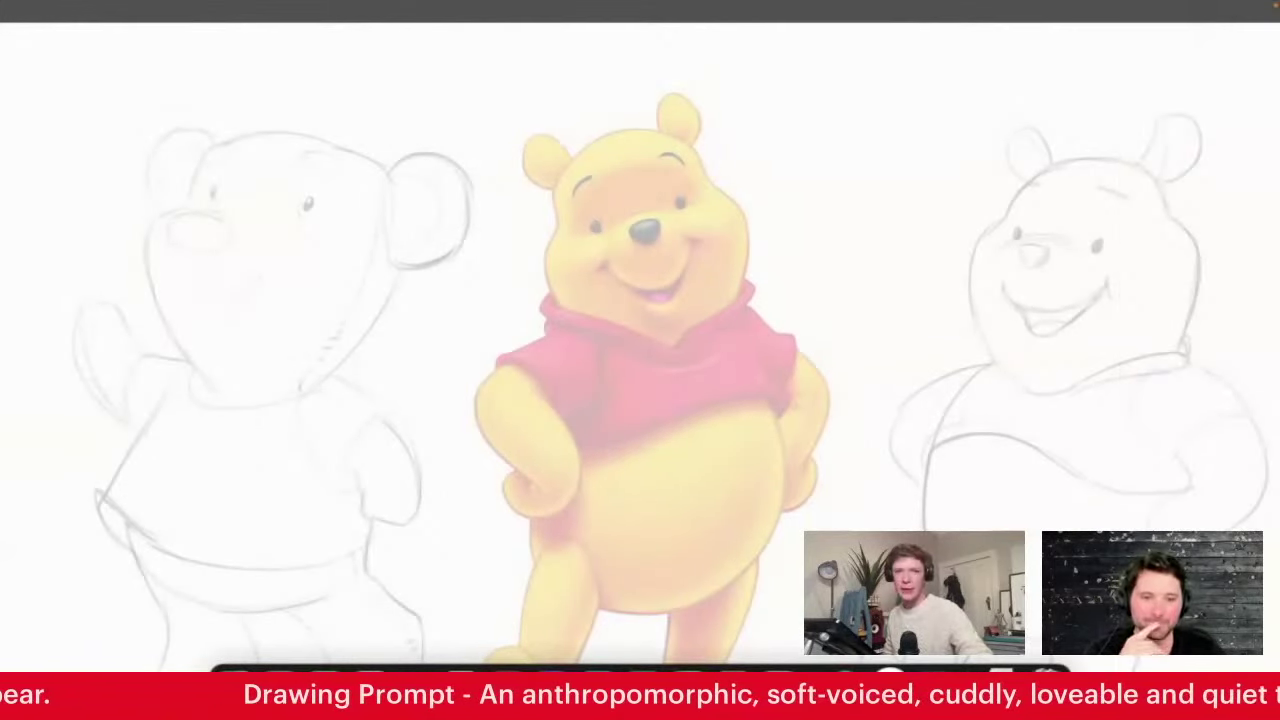
click(707, 413)
drag(729, 366, 717, 397)
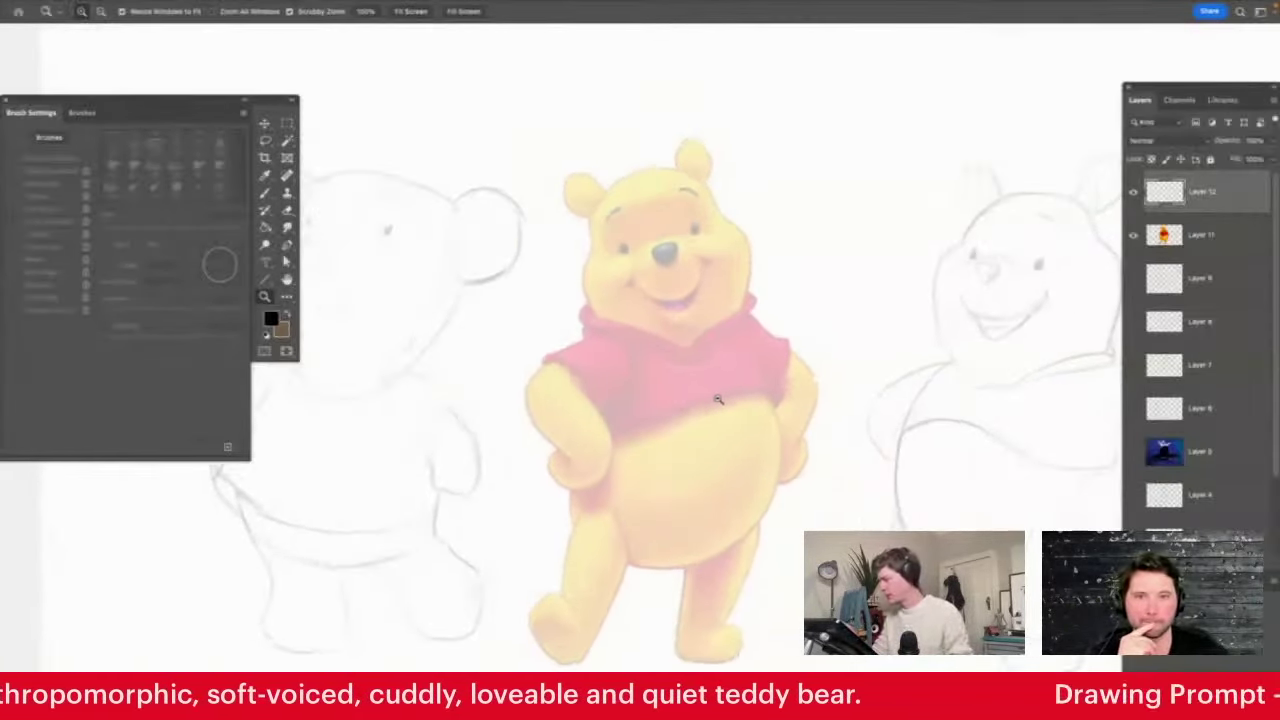
Trace the outer silhouette of the faded Winnie the Pooh's ears, head, shirt shoulders and upper arms on the new layer
click(690, 165)
key(b)
mouse_move(674, 168)
mouse_down()
mouse_move(674, 146)
mouse_move(706, 138)
mouse_move(722, 214)
mouse_move(766, 264)
mouse_move(766, 320)
mouse_move(842, 428)
mouse_move(842, 462)
mouse_up()
key(z)
key(b)
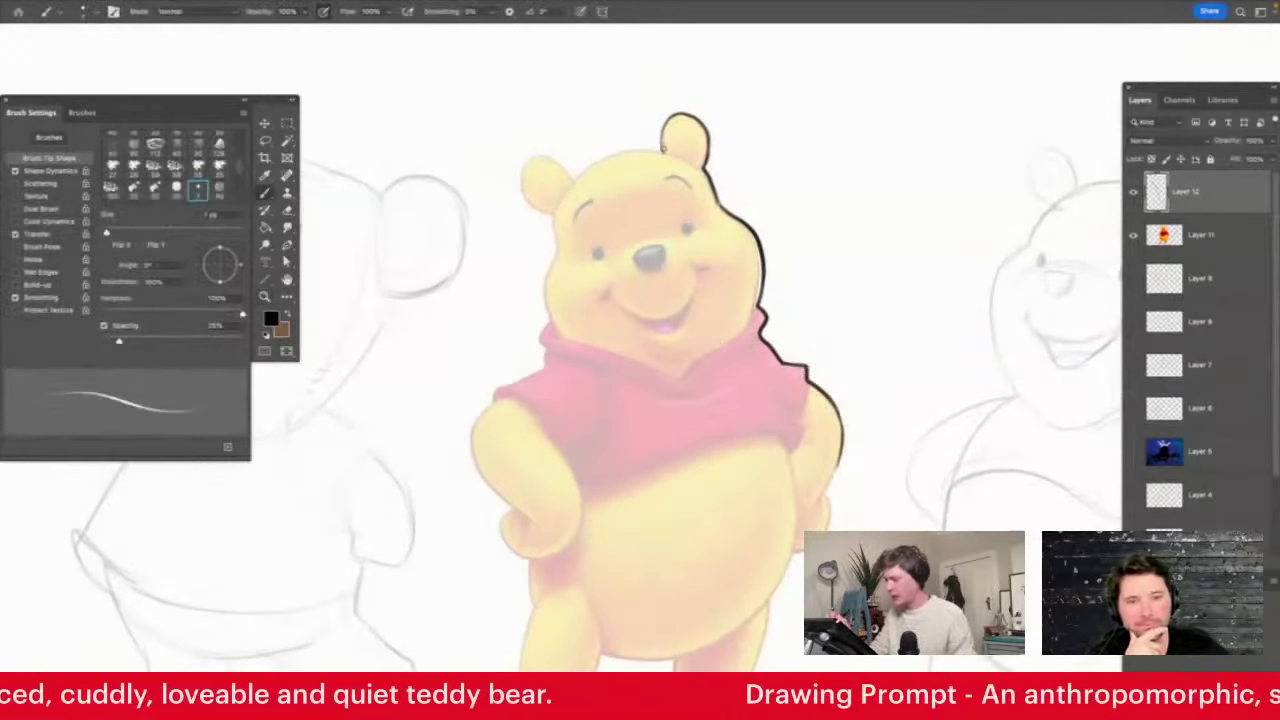
mouse_move(662, 148)
mouse_down()
mouse_move(576, 178)
mouse_move(548, 152)
mouse_move(563, 255)
mouse_move(540, 352)
mouse_move(476, 422)
mouse_move(514, 508)
mouse_up()
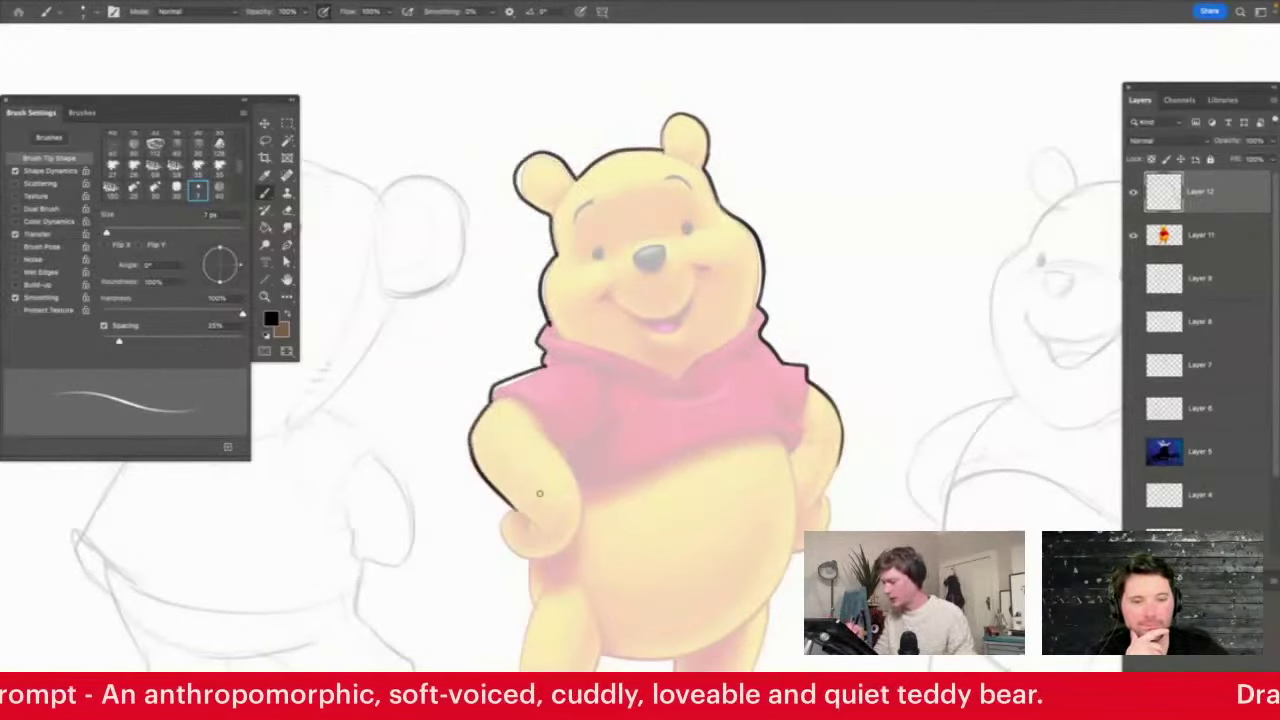
Hide the faded reference layer to examine the traced silhouette on its own
click(1133, 236)
key(z)
mouse_move(728, 346)
mouse_down()
mouse_move(684, 367)
mouse_move(776, 414)
mouse_up()
click(1134, 236)
click(1134, 236)
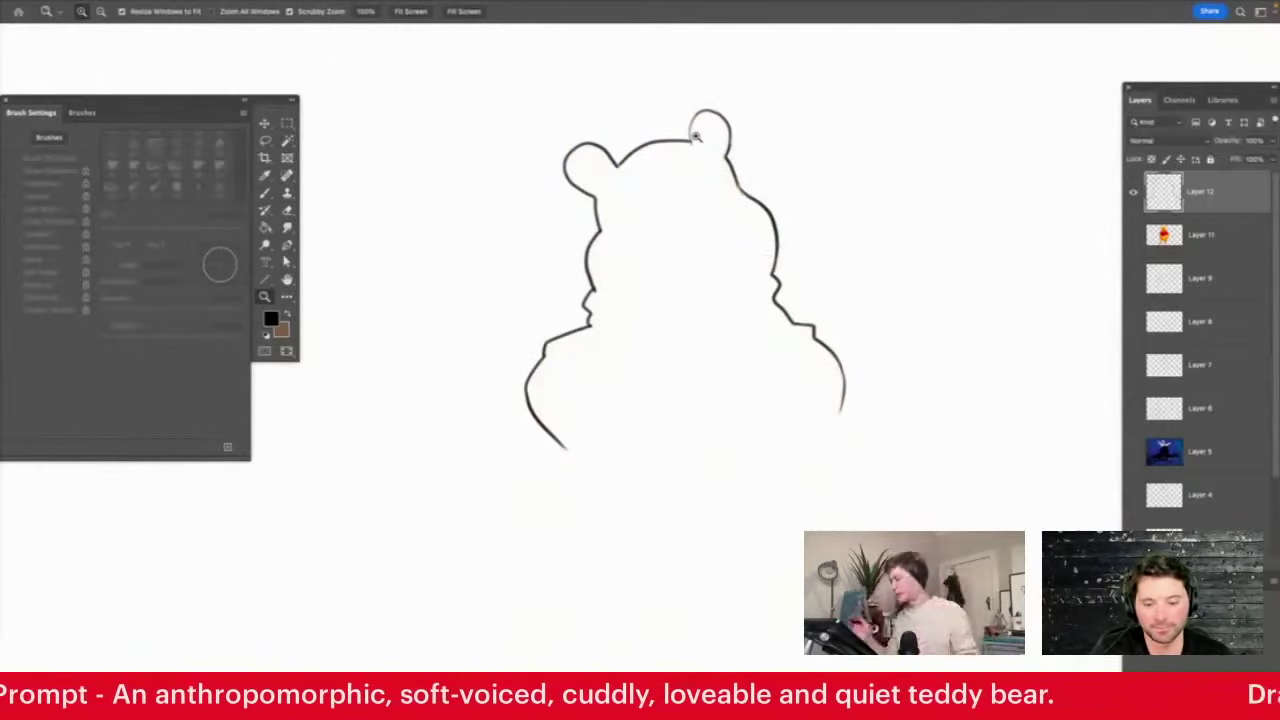
Show Layer 11 with the tracing layer hidden, and set Layer 11's opacity back to 100%
click(1134, 236)
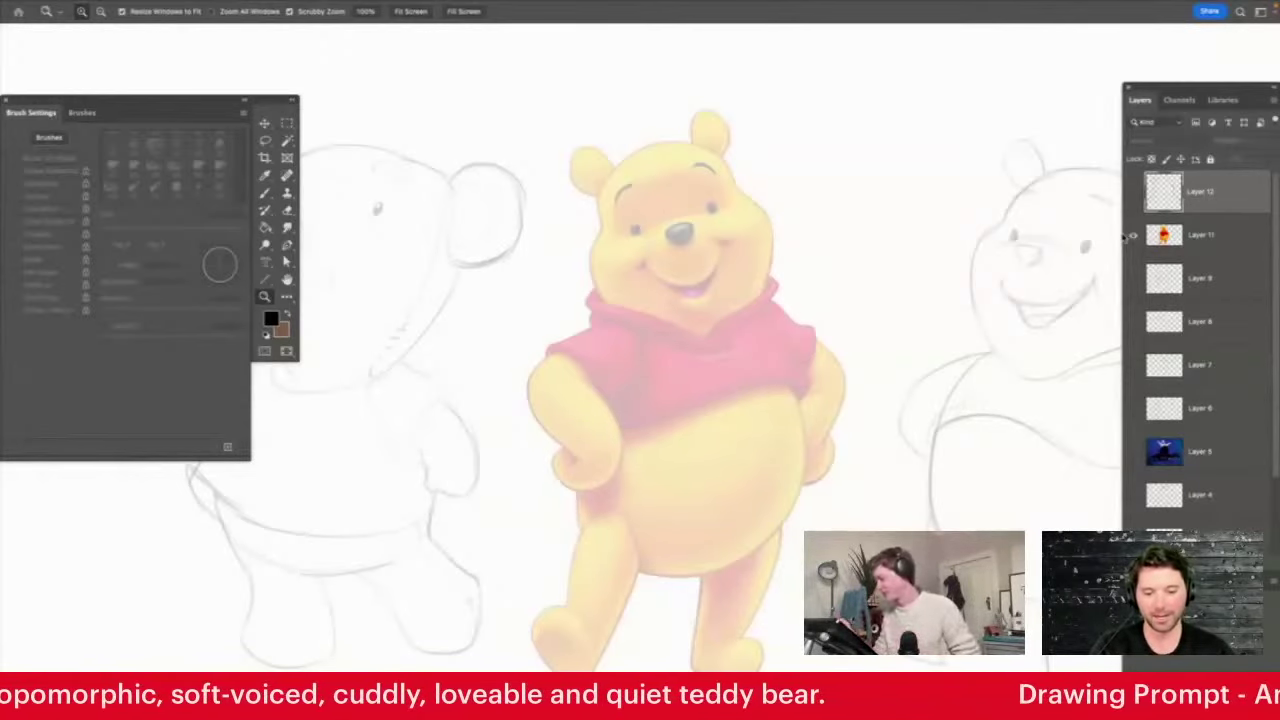
click(1194, 232)
click(1268, 141)
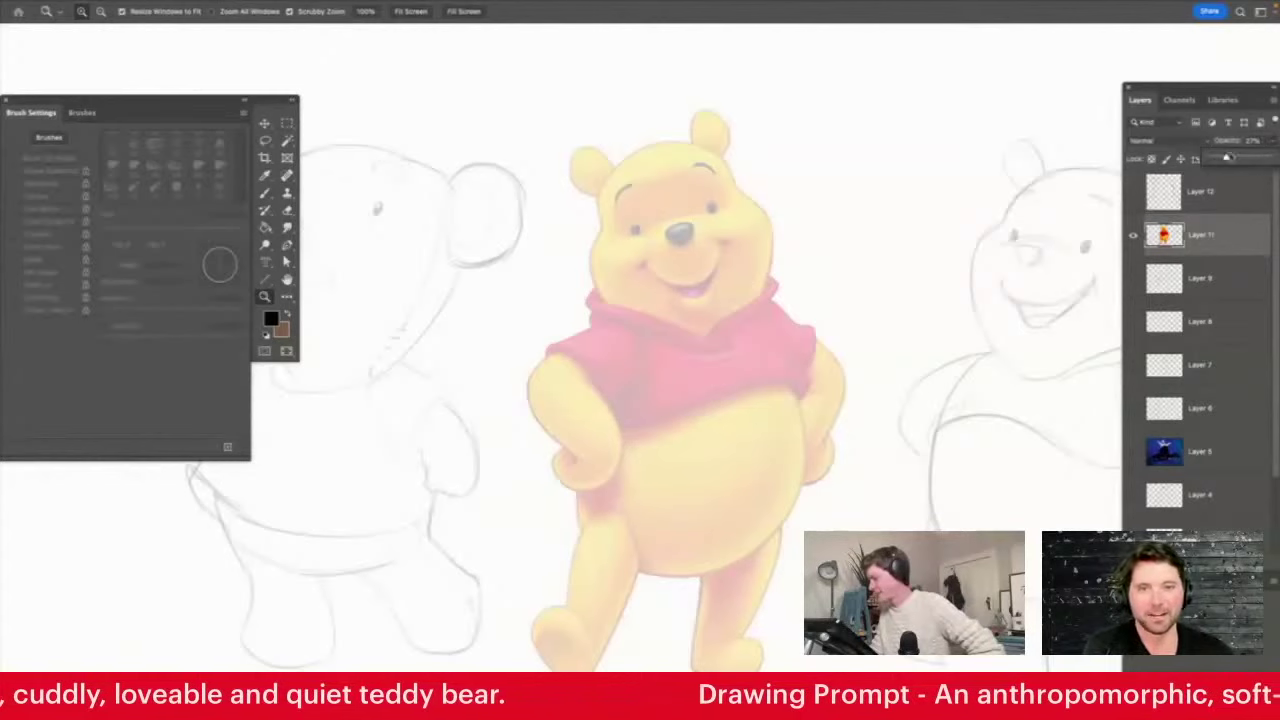
drag(1227, 158, 1274, 162)
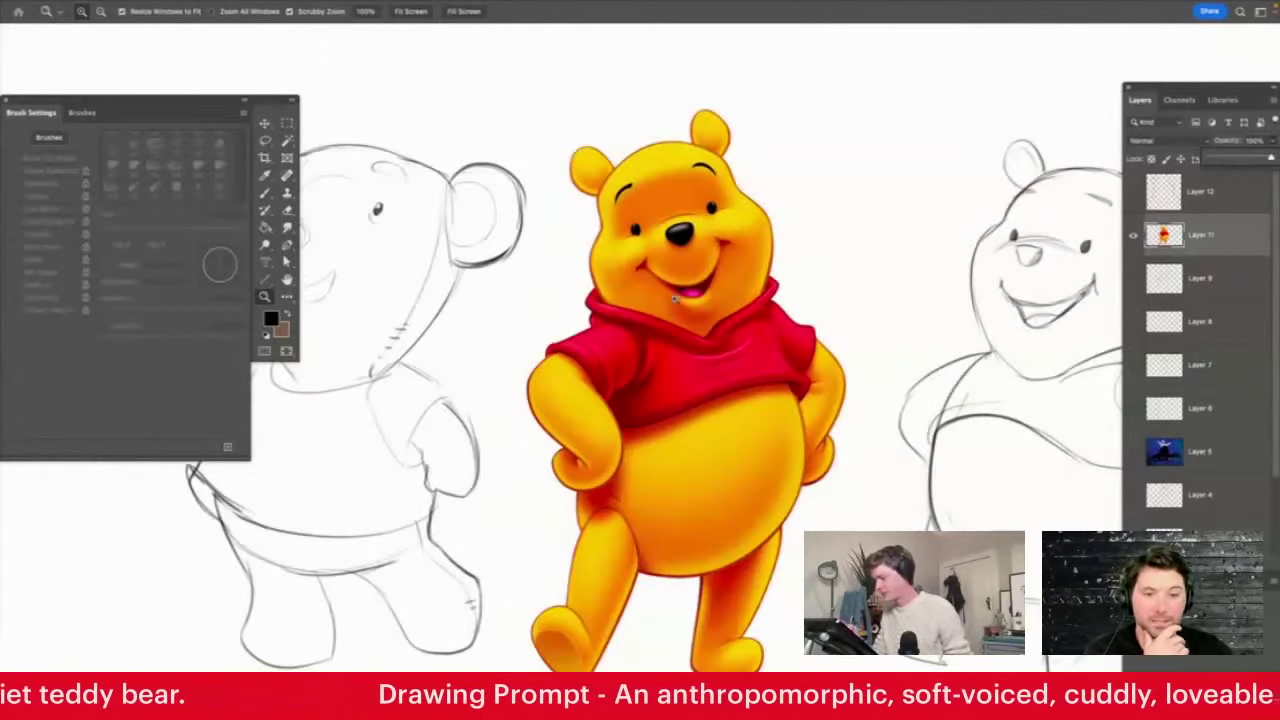
Erase the outer outline of the new bear's bent arm and redraw the elbow, forearm and hand on the hip
drag(678, 297, 622, 300)
drag(874, 359, 893, 374)
mouse_move(960, 320)
mouse_down()
mouse_move(977, 342)
mouse_move(1050, 333)
mouse_move(1029, 437)
mouse_up()
key(b)
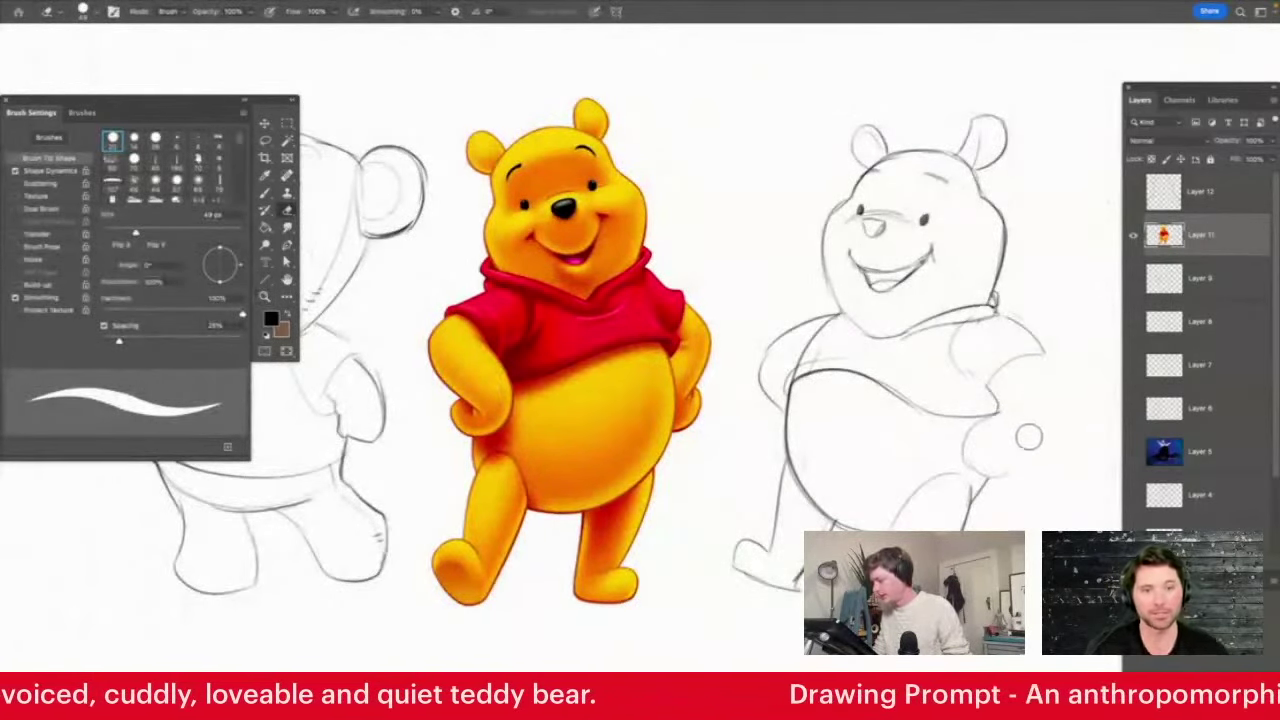
key(b)
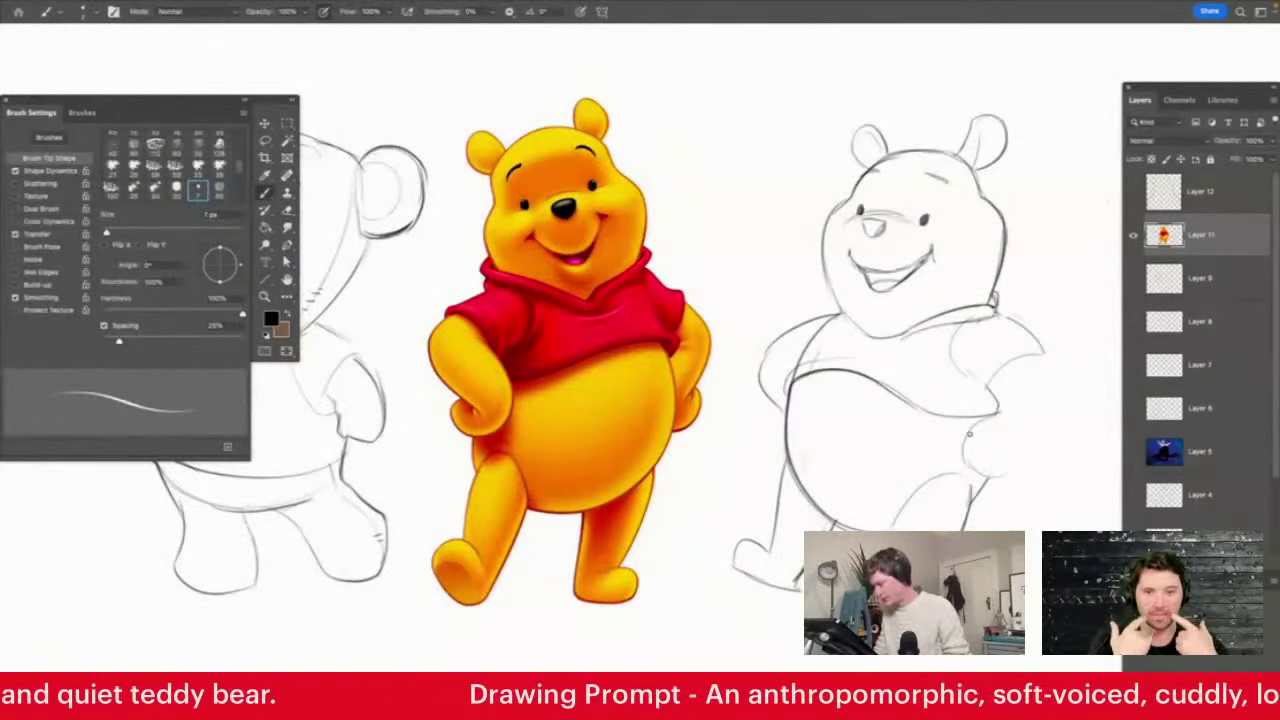
mouse_move(991, 451)
mouse_down()
mouse_move(1016, 452)
mouse_move(1044, 350)
mouse_up()
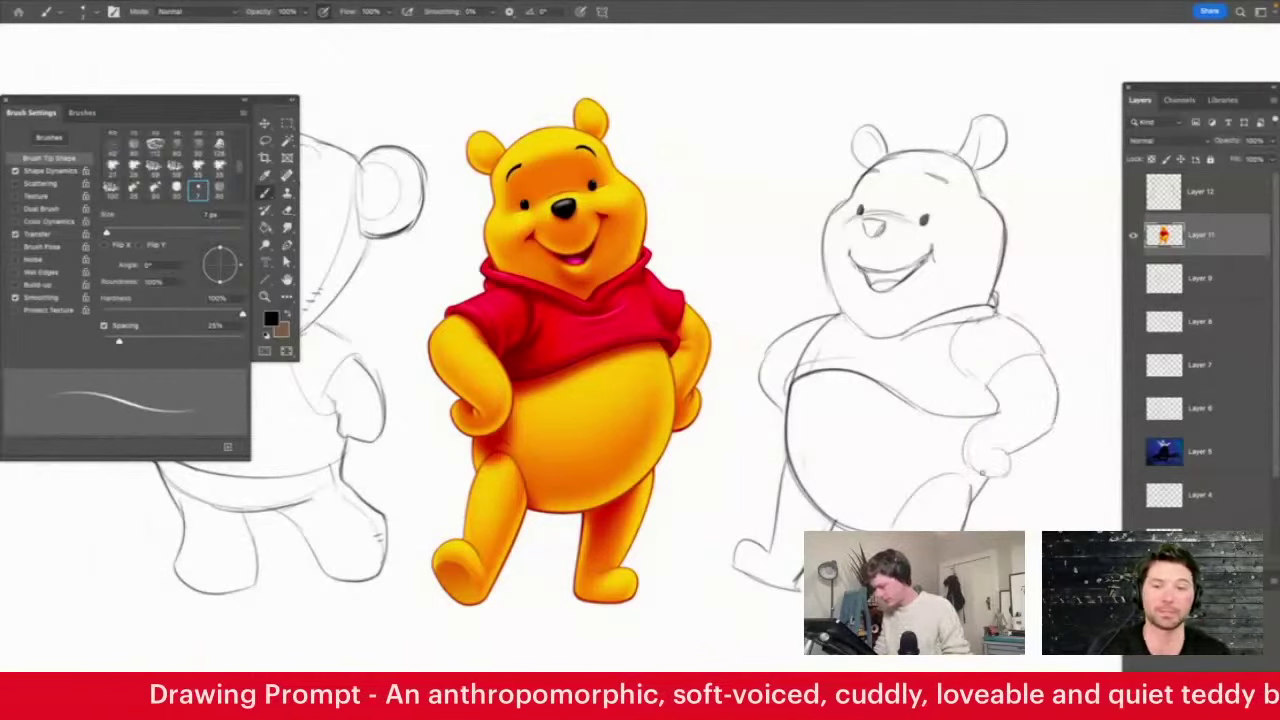
Lasso the new bear's legs and lower belly, rotate them counterclockwise, shift them sideways and enlarge them slightly
key(l)
mouse_move(940, 655)
mouse_down()
mouse_move(800, 438)
mouse_move(952, 513)
mouse_up()
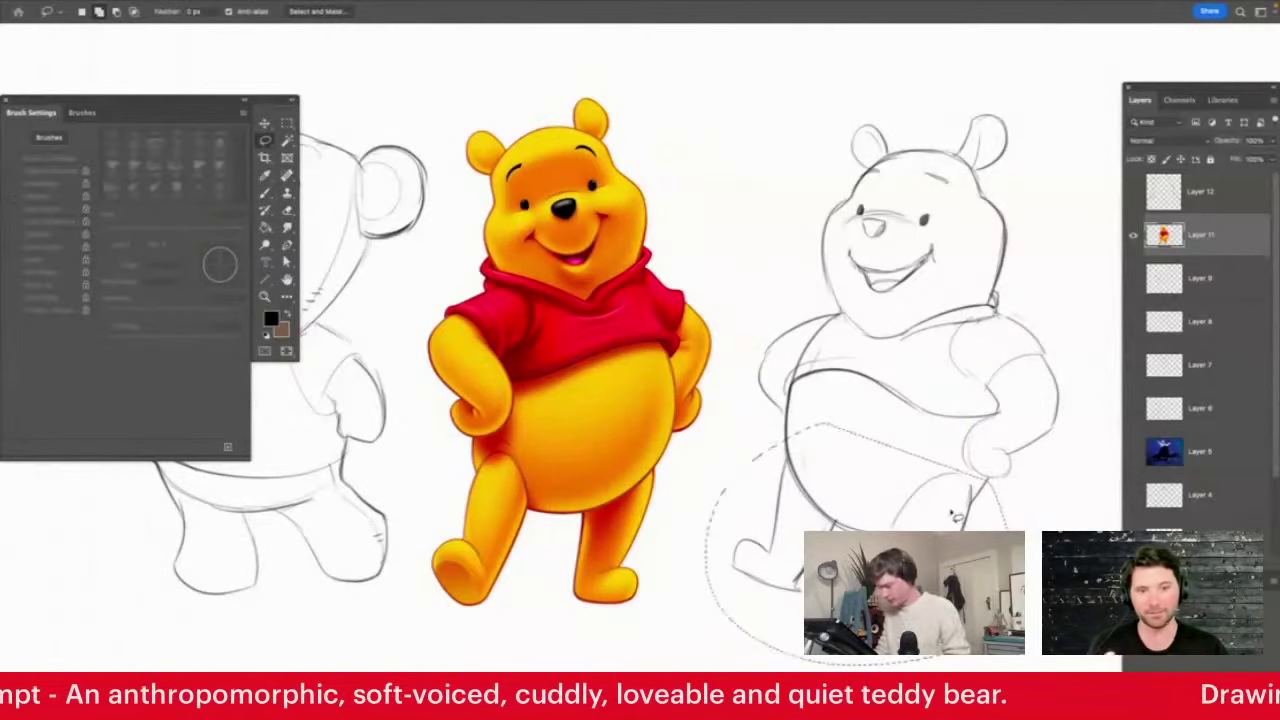
key(super+t)
drag(861, 543, 869, 482)
drag(1035, 682, 1064, 655)
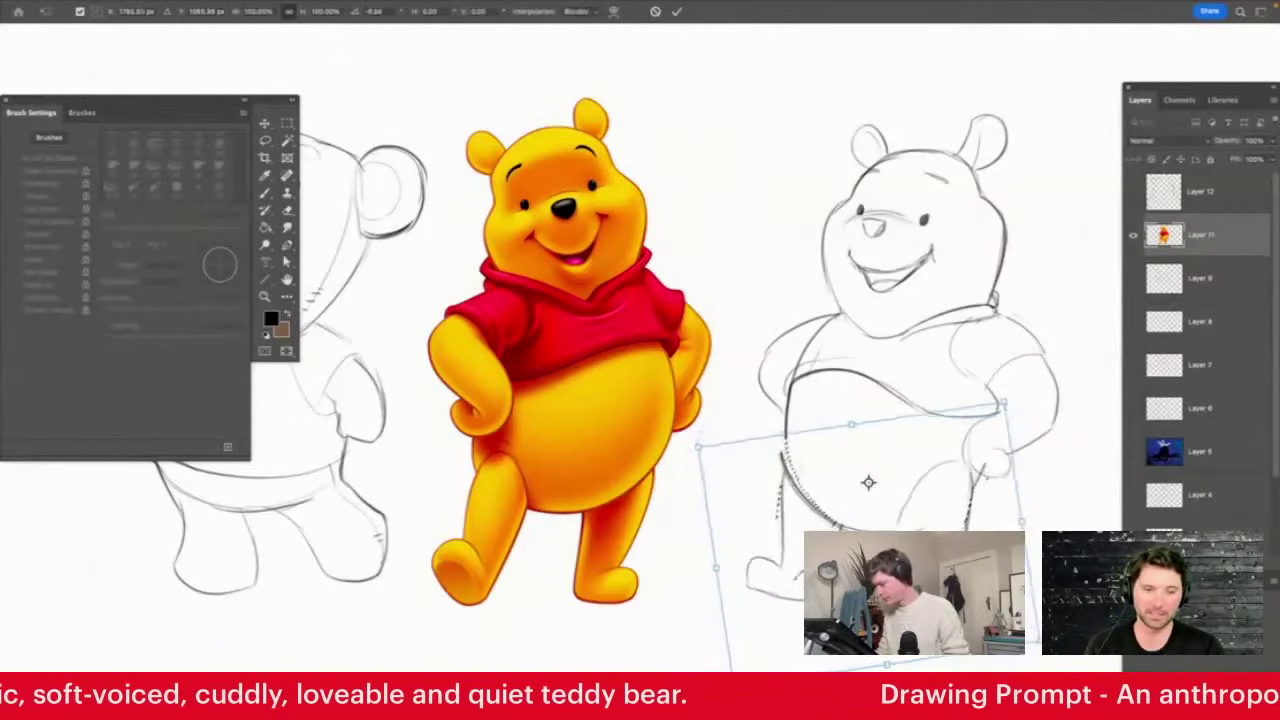
drag(870, 530, 892, 536)
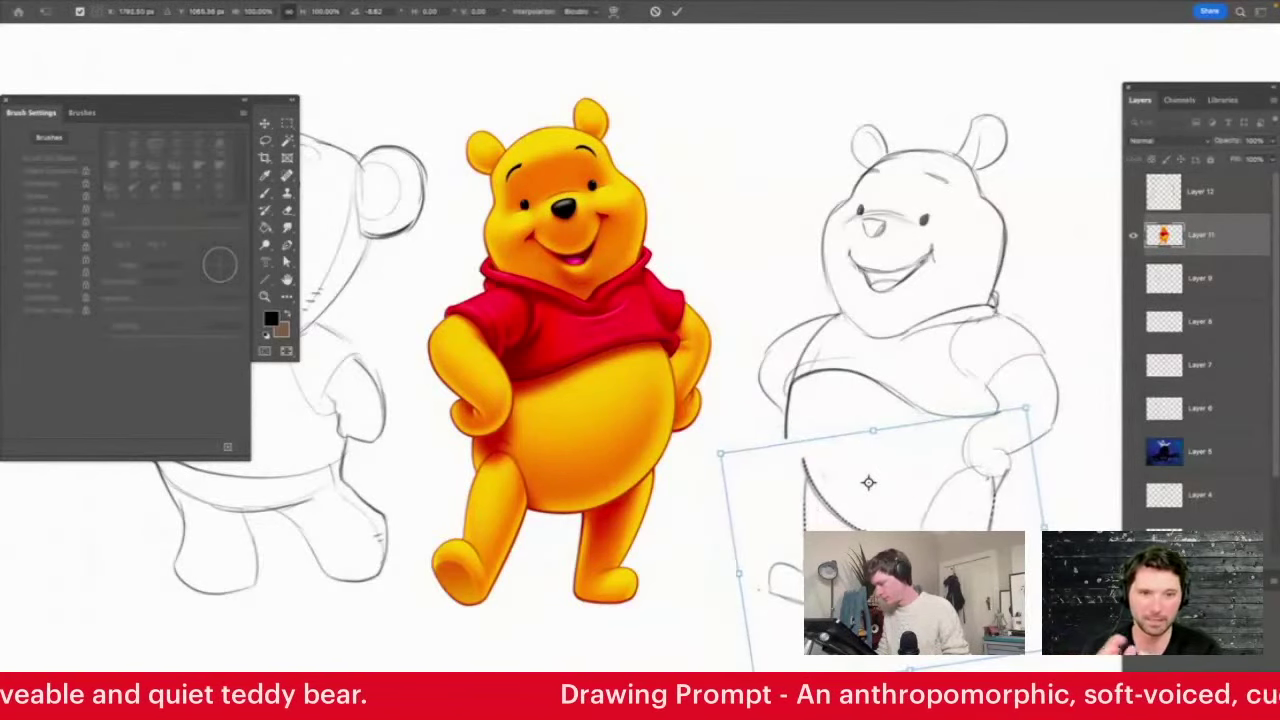
drag(757, 694, 749, 698)
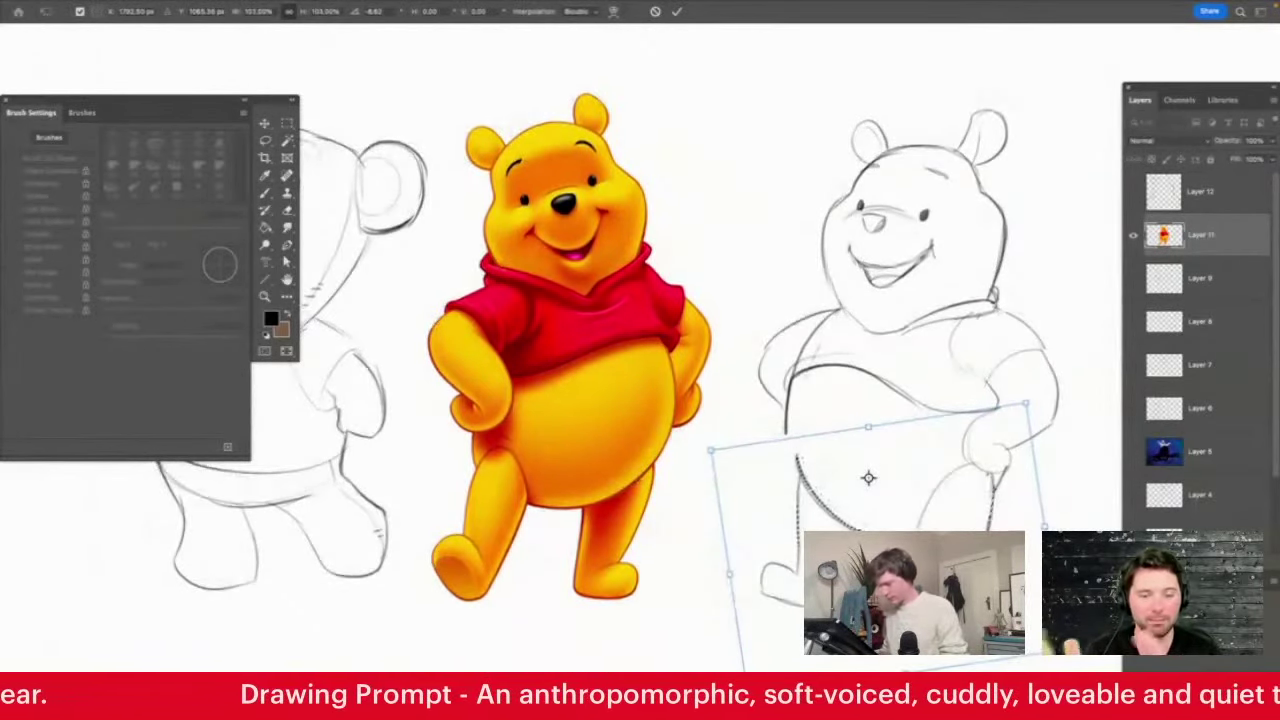
key(Return)
Redraw the side of the new bear's belly to bridge the gap between the upper and lower body
key(b)
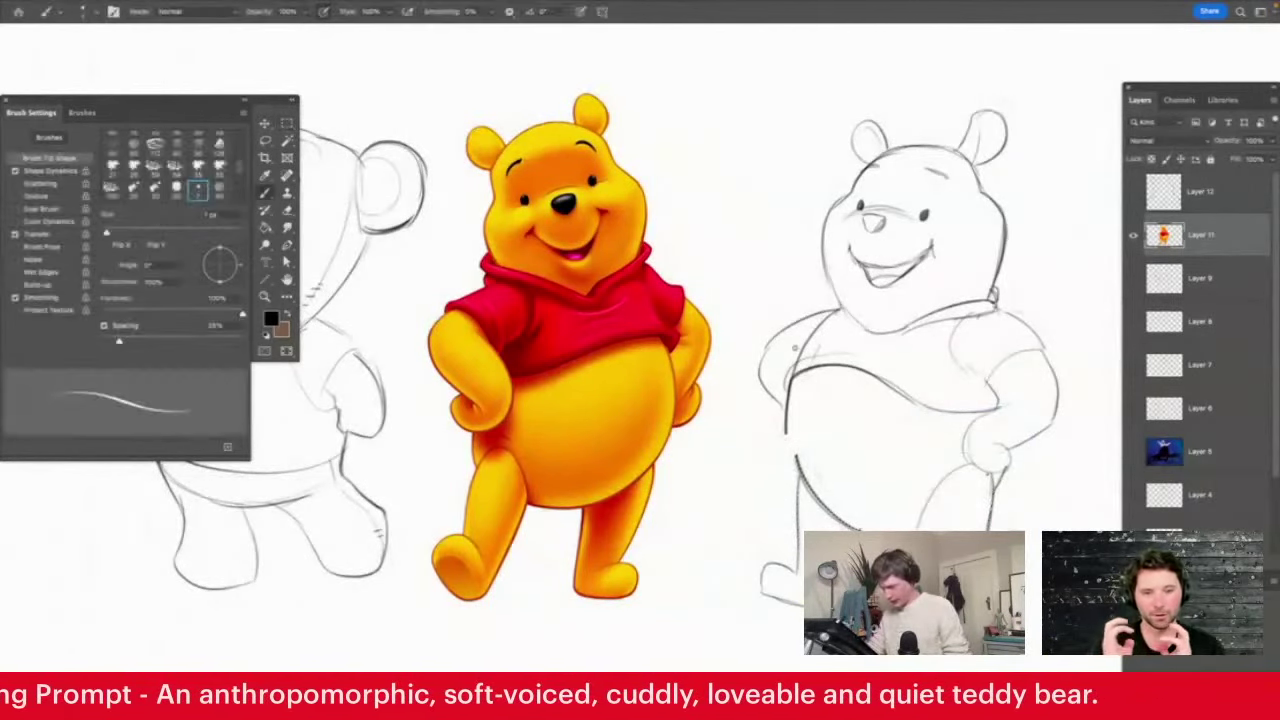
drag(788, 402, 810, 490)
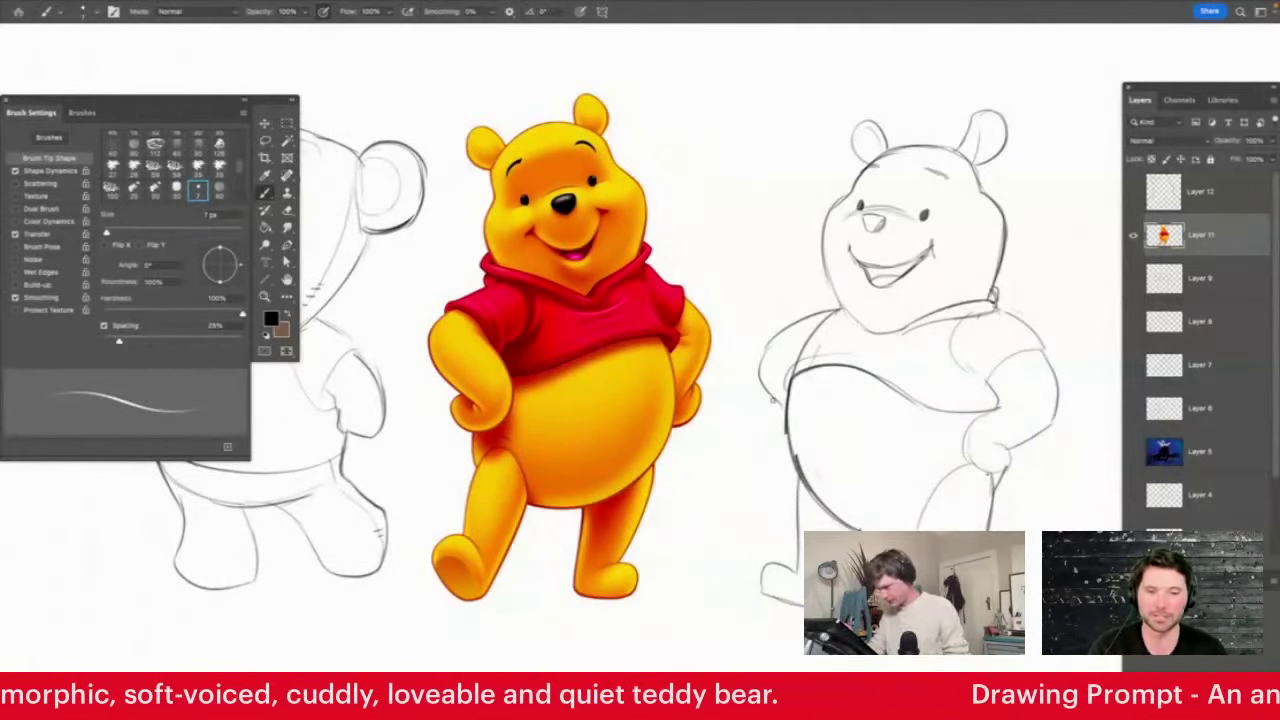
Draw the bear's far hand beside the belly and touch up the nose and brow on its face
drag(773, 401, 784, 434)
key(z)
drag(874, 211, 898, 208)
key(e)
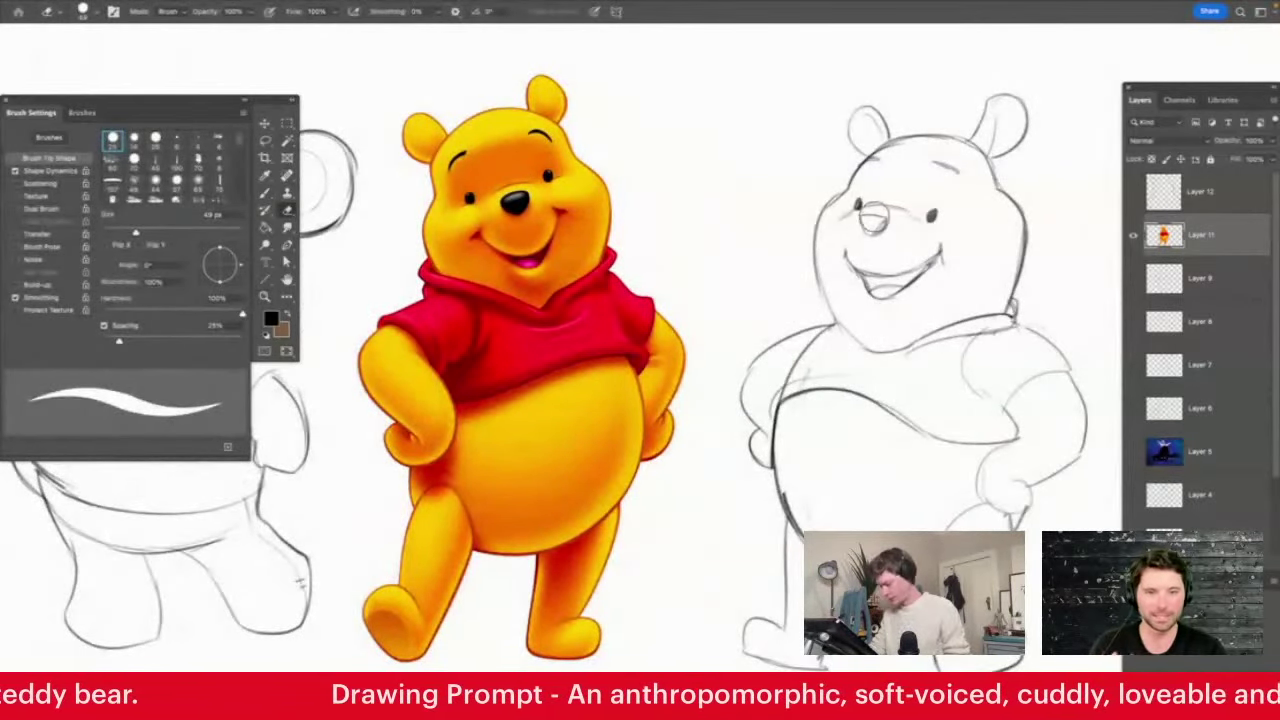
drag(872, 218, 866, 222)
key(b)
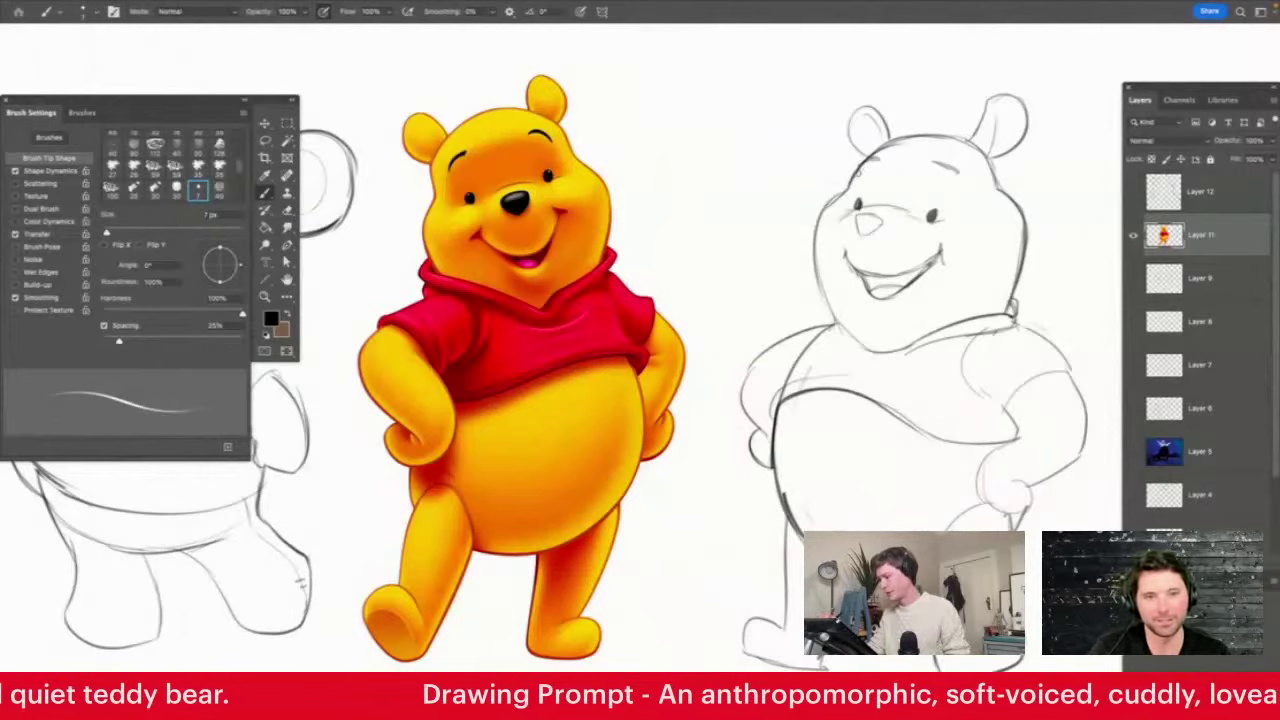
drag(858, 172, 882, 161)
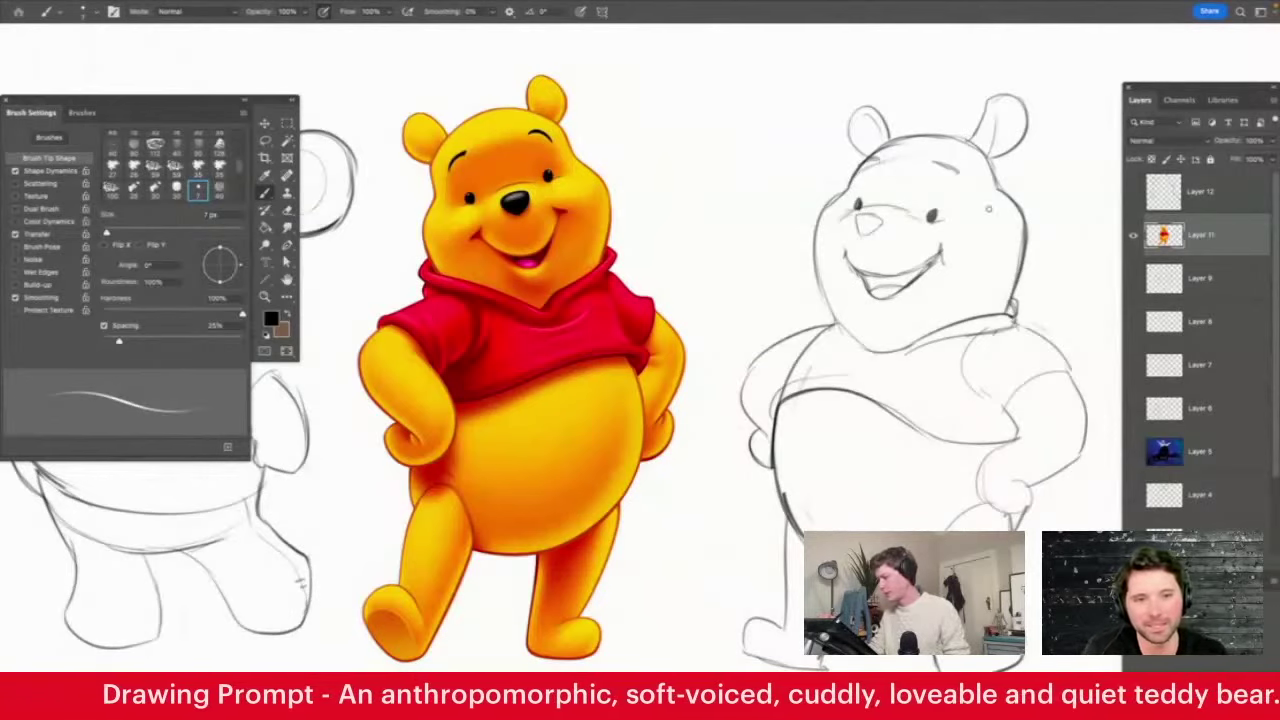
Erase the outer outline of the bear's head and redraw fuller cheek contours on both sides of the face
key(e)
drag(1012, 194, 1016, 284)
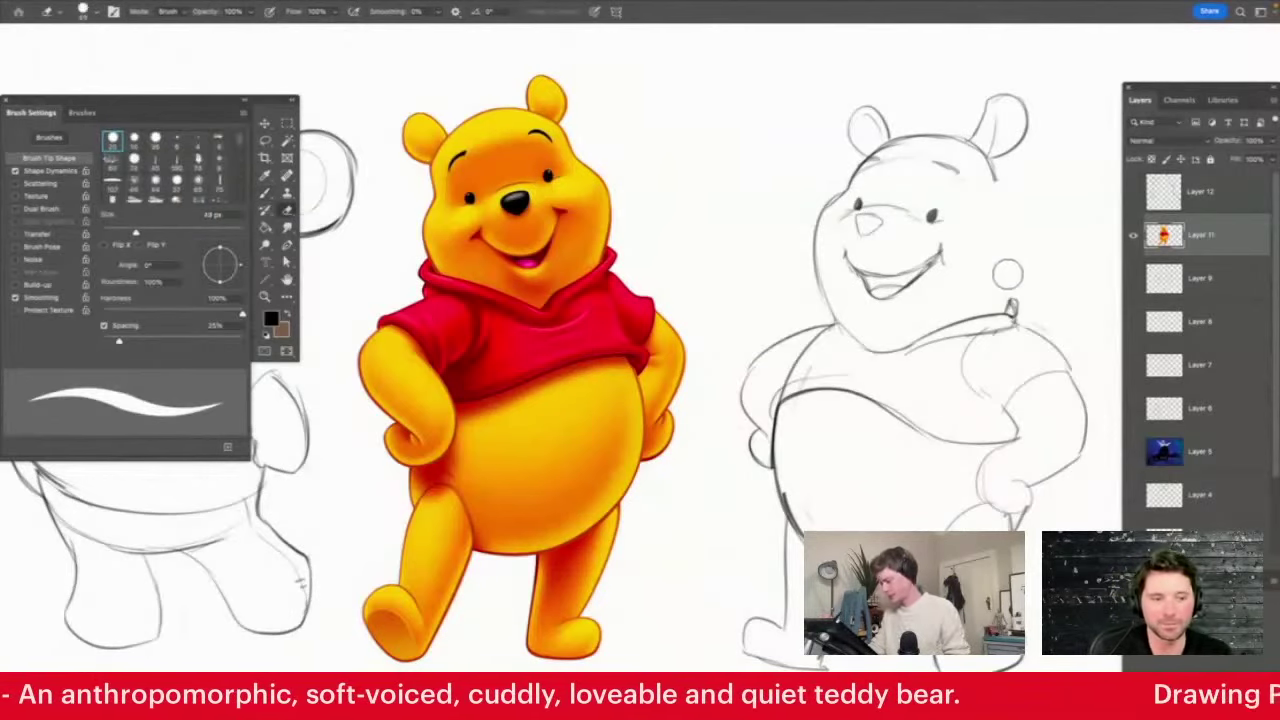
key(b)
mouse_move(991, 164)
mouse_down()
mouse_move(1025, 249)
mouse_move(1007, 213)
mouse_move(1007, 303)
mouse_move(1020, 272)
mouse_move(992, 318)
mouse_up()
drag(1020, 262, 996, 317)
mouse_move(840, 197)
mouse_down()
mouse_move(819, 271)
mouse_move(831, 311)
mouse_up()
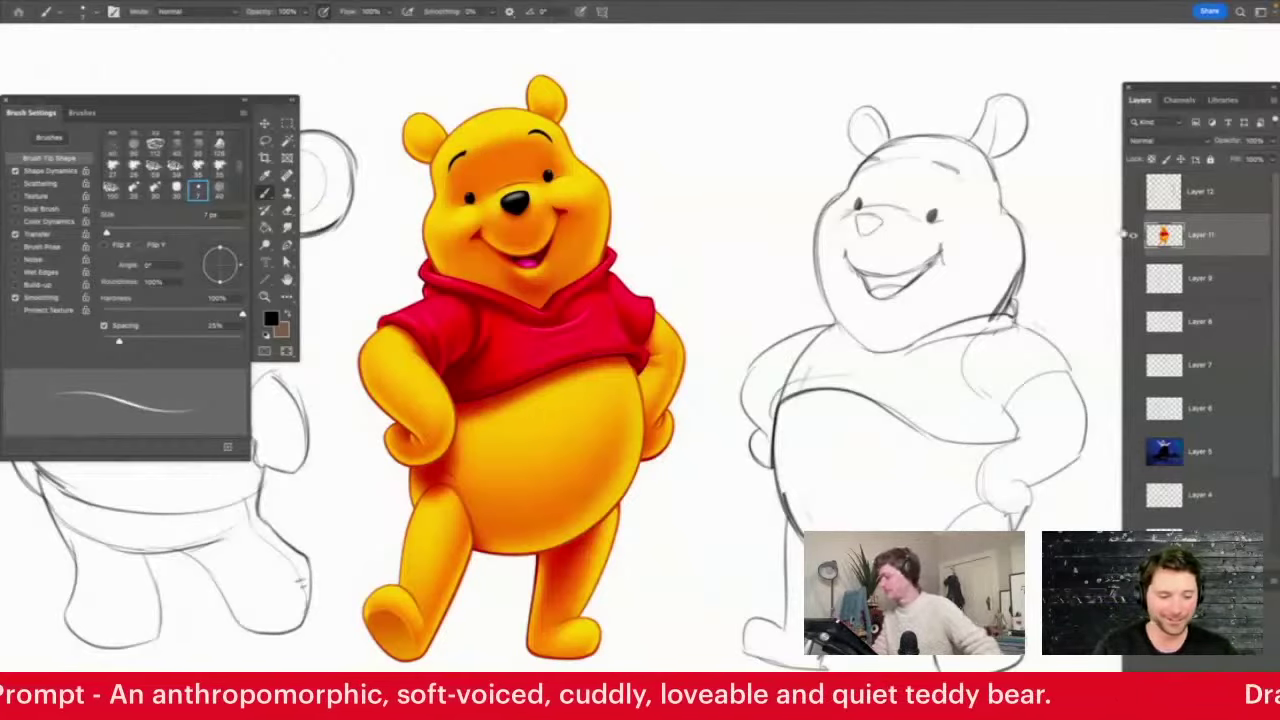
Hide Layer 11 and create a new empty layer above Layer 12
click(1133, 236)
click(1204, 196)
click(1244, 562)
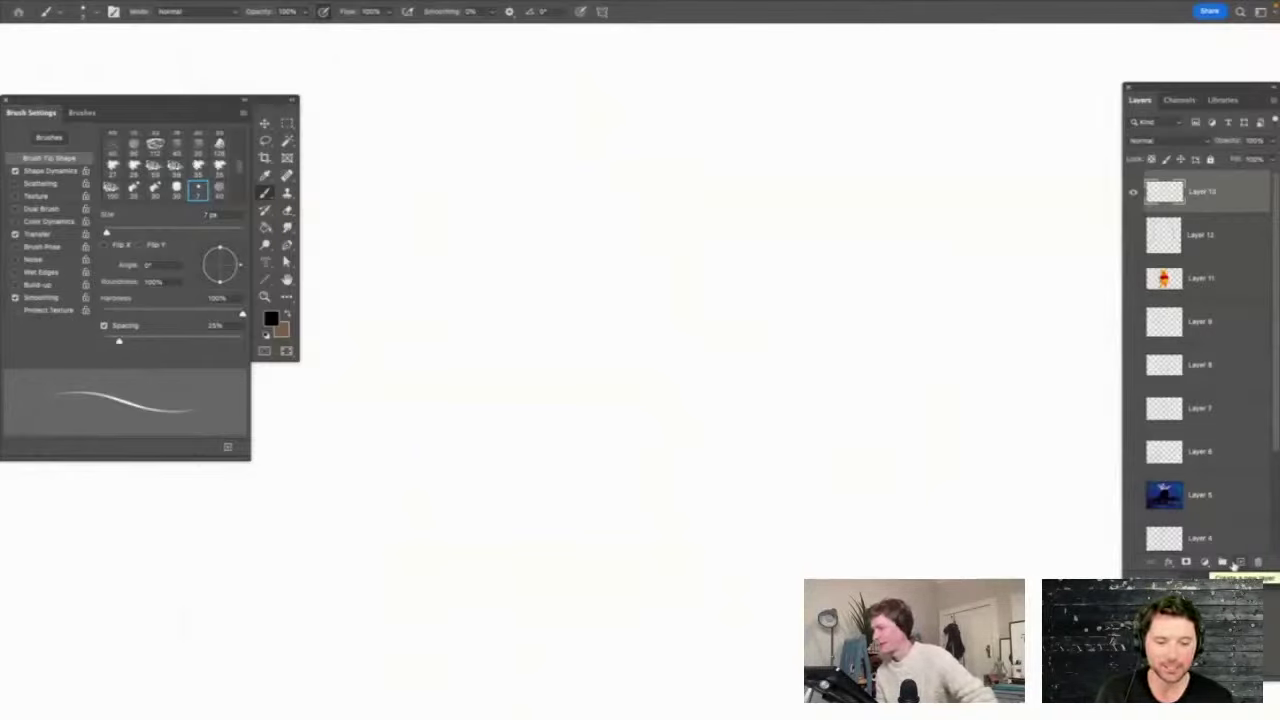
Switch to the 70 px textured brush preset
key(z)
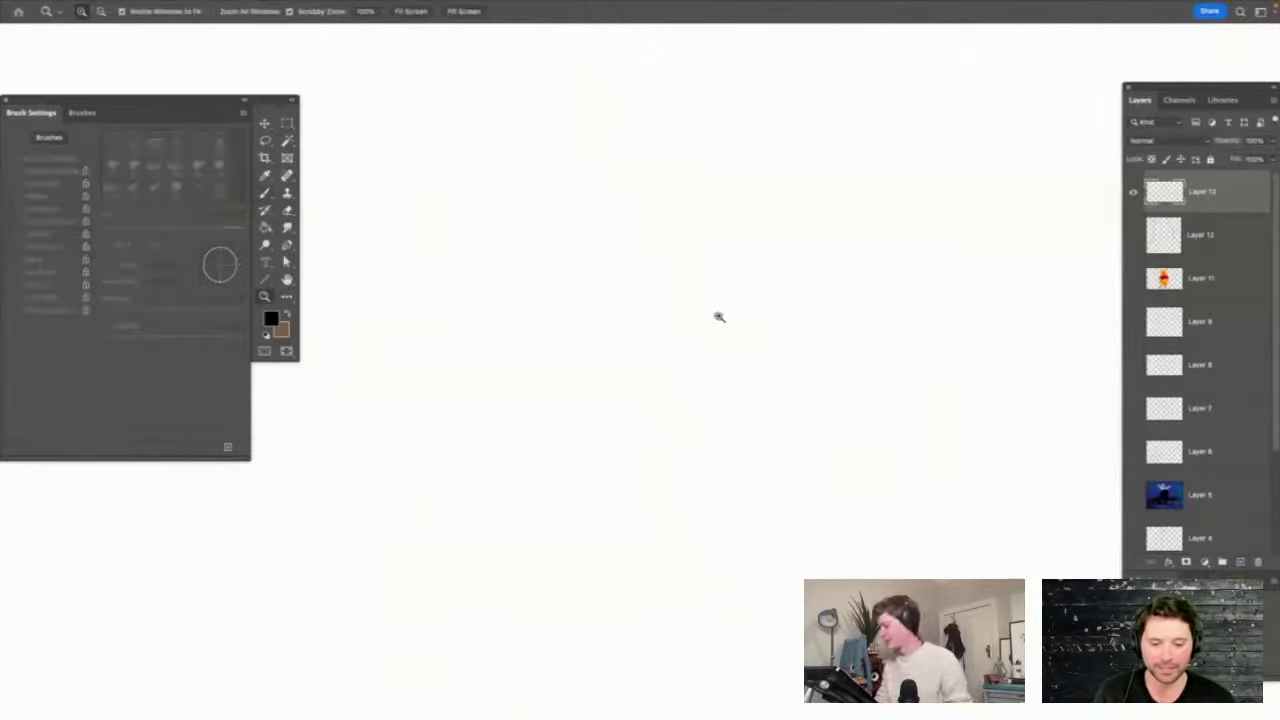
mouse_move(717, 317)
mouse_down()
mouse_move(689, 326)
mouse_move(711, 367)
mouse_up()
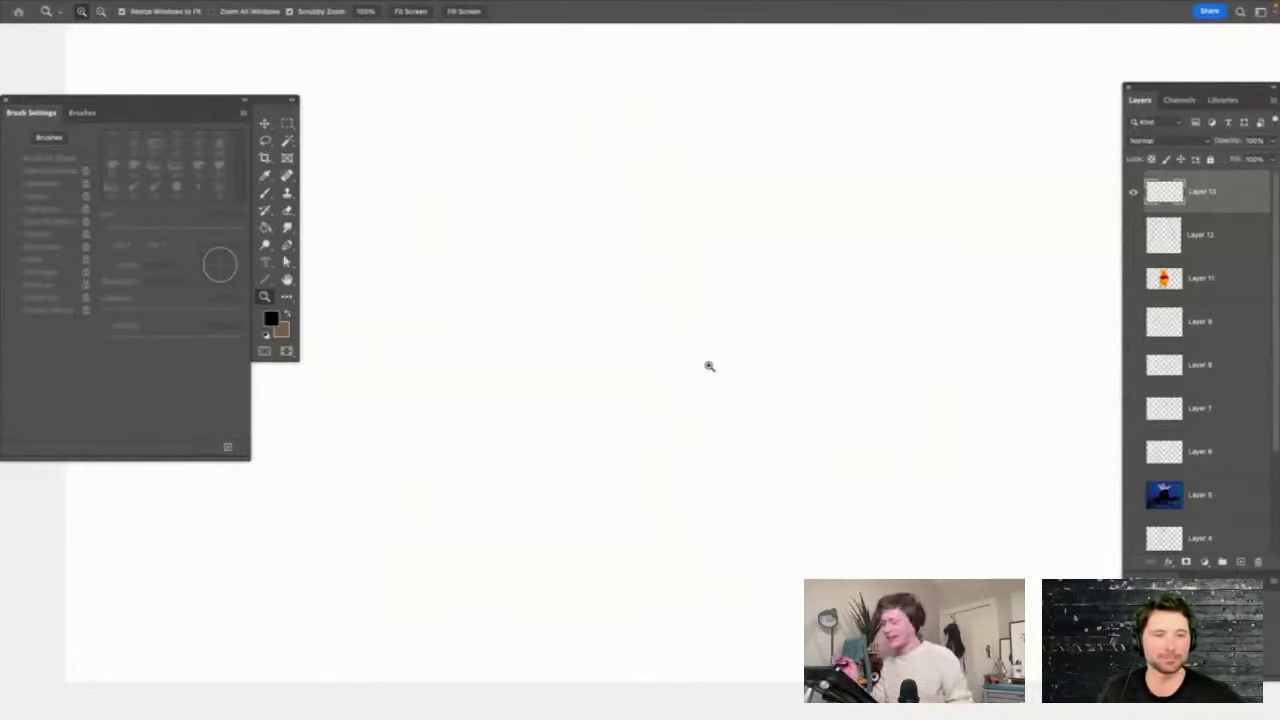
scroll(683, 289, down, 2)
scroll(586, 143, up, 3)
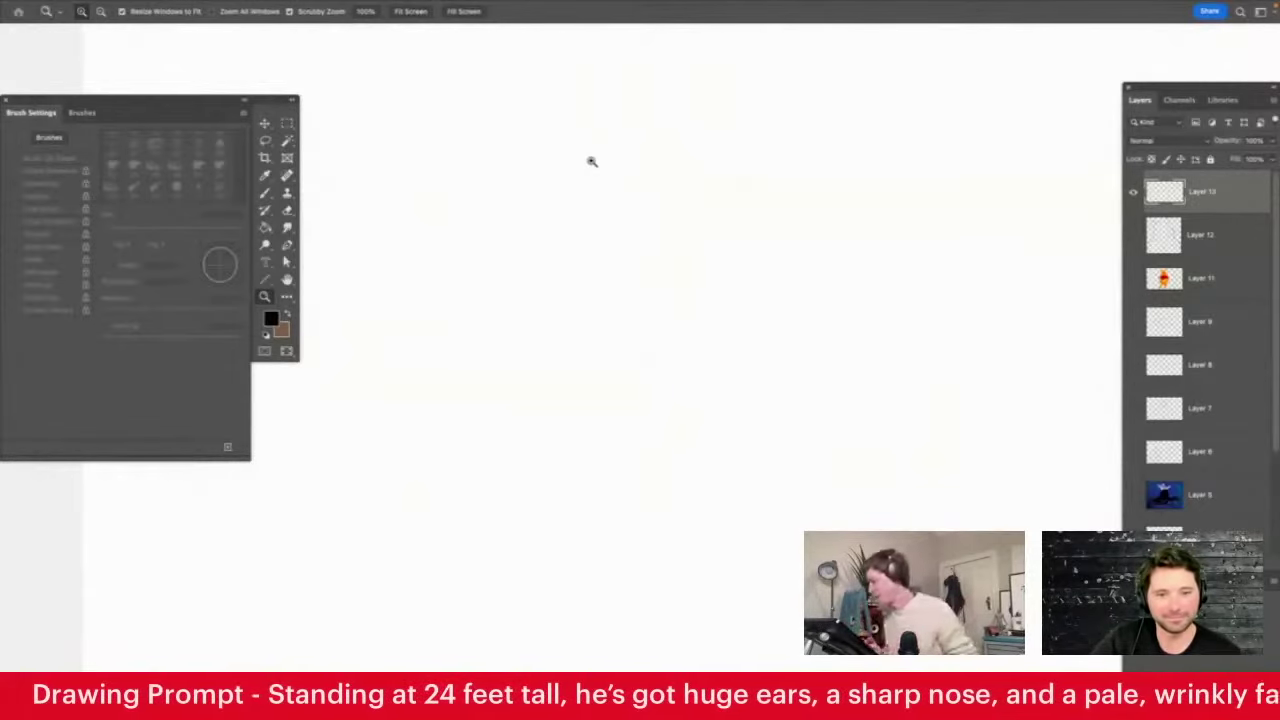
key(b)
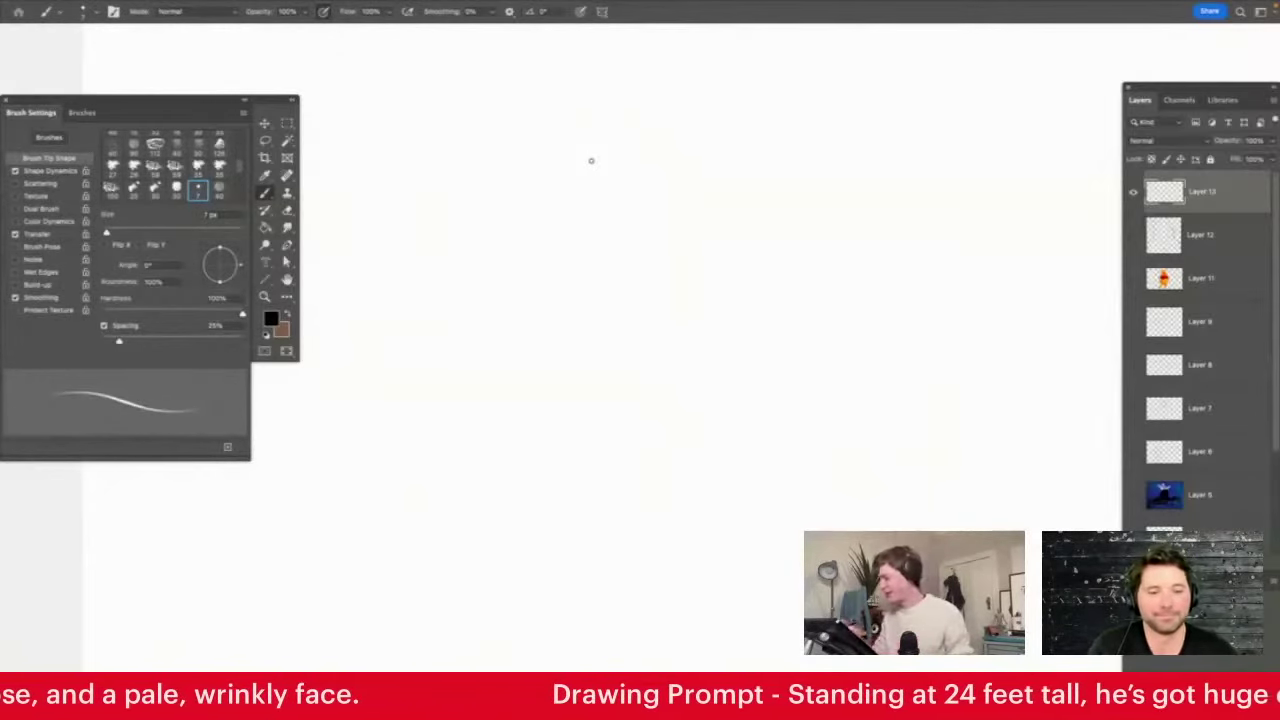
right_click(610, 282)
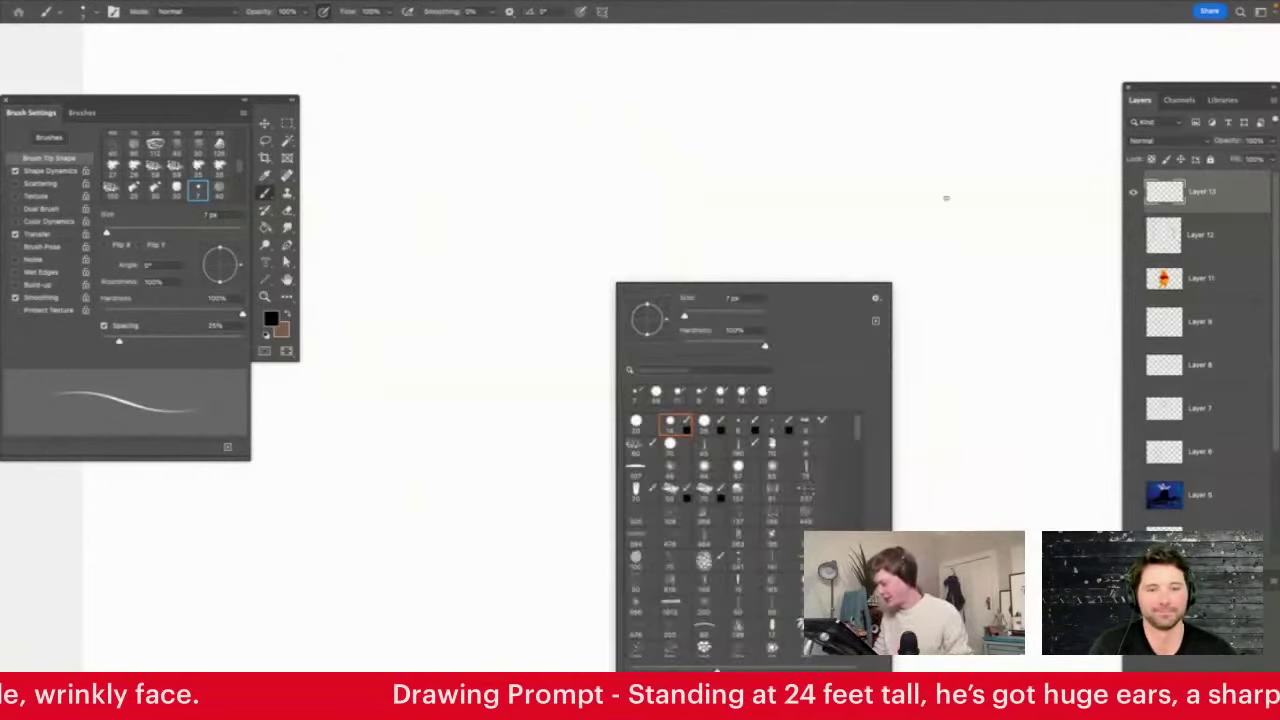
click(771, 446)
click(767, 246)
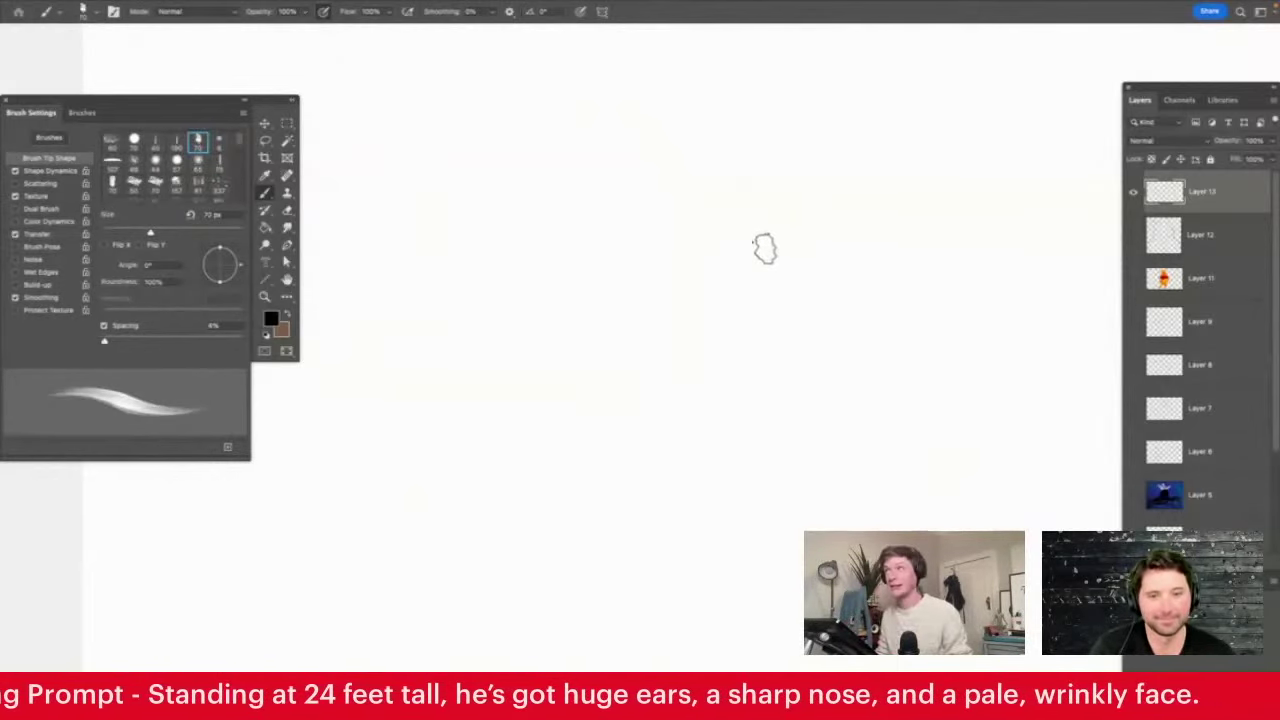
Try an arched test stroke near the canvas's upper edge and undo it
key(z)
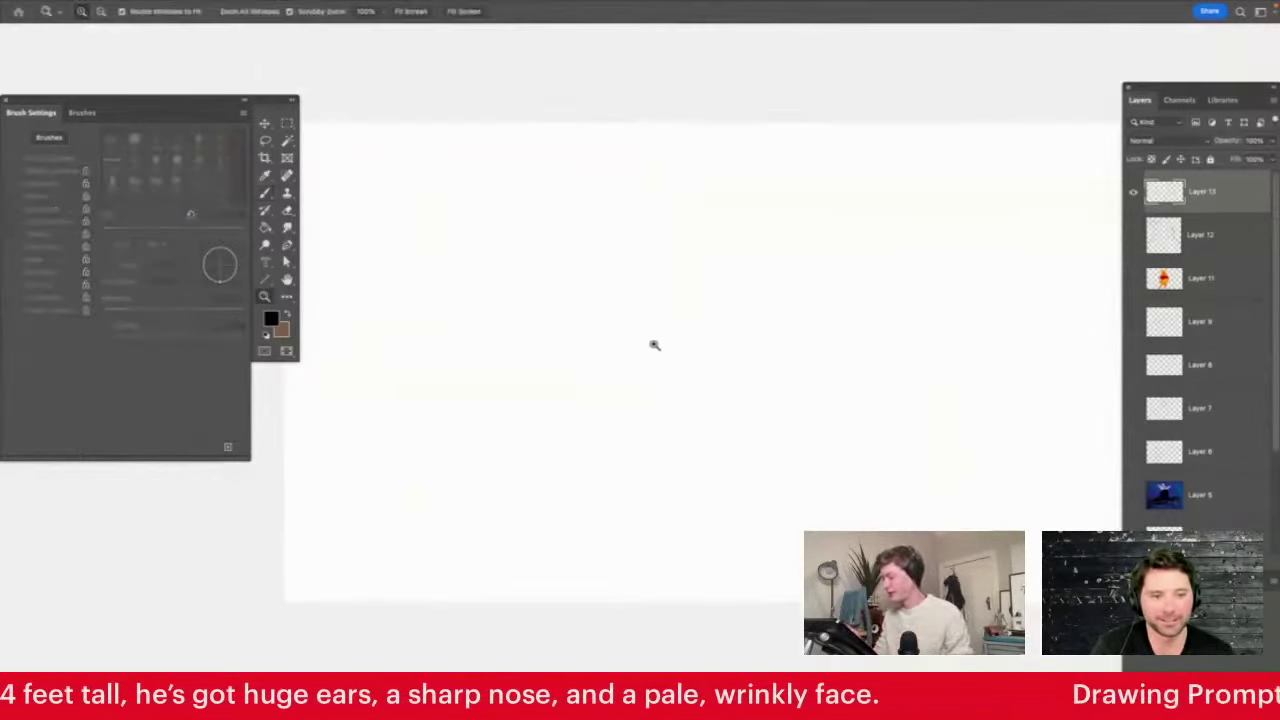
key(b)
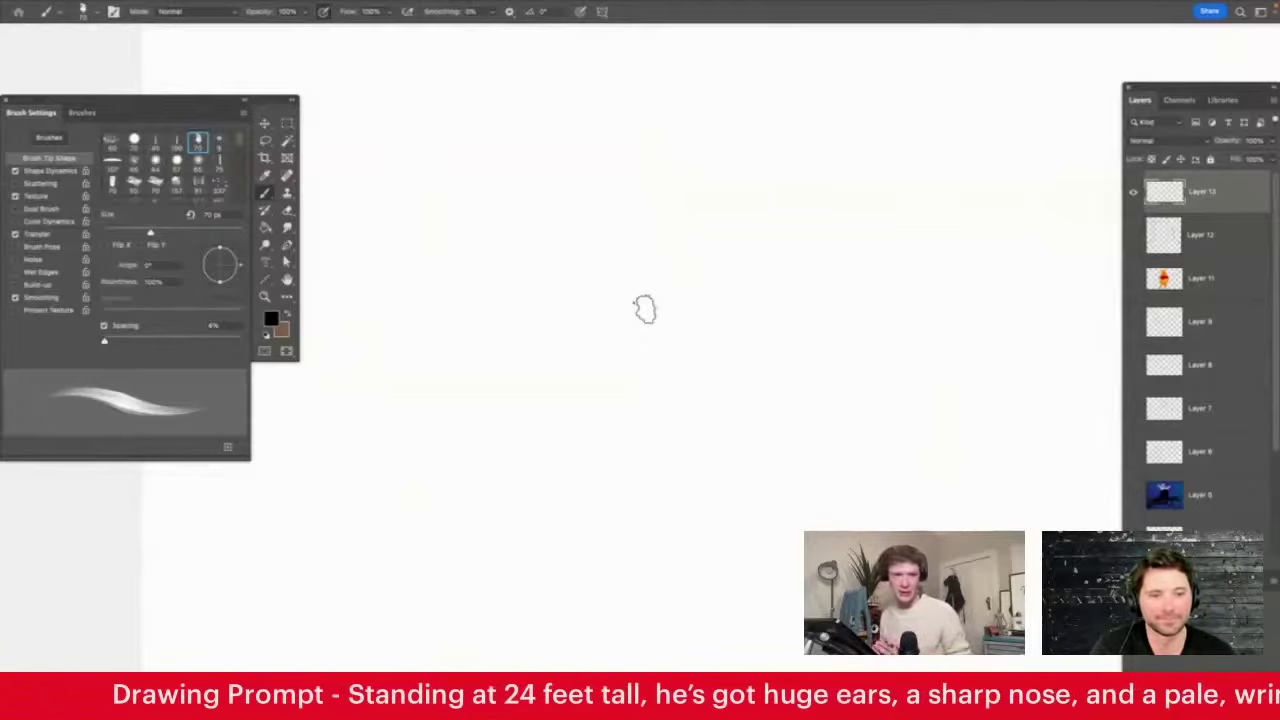
key(z)
mouse_move(660, 298)
mouse_down()
mouse_move(640, 288)
mouse_move(652, 297)
mouse_up()
right_click(651, 297)
key(Escape)
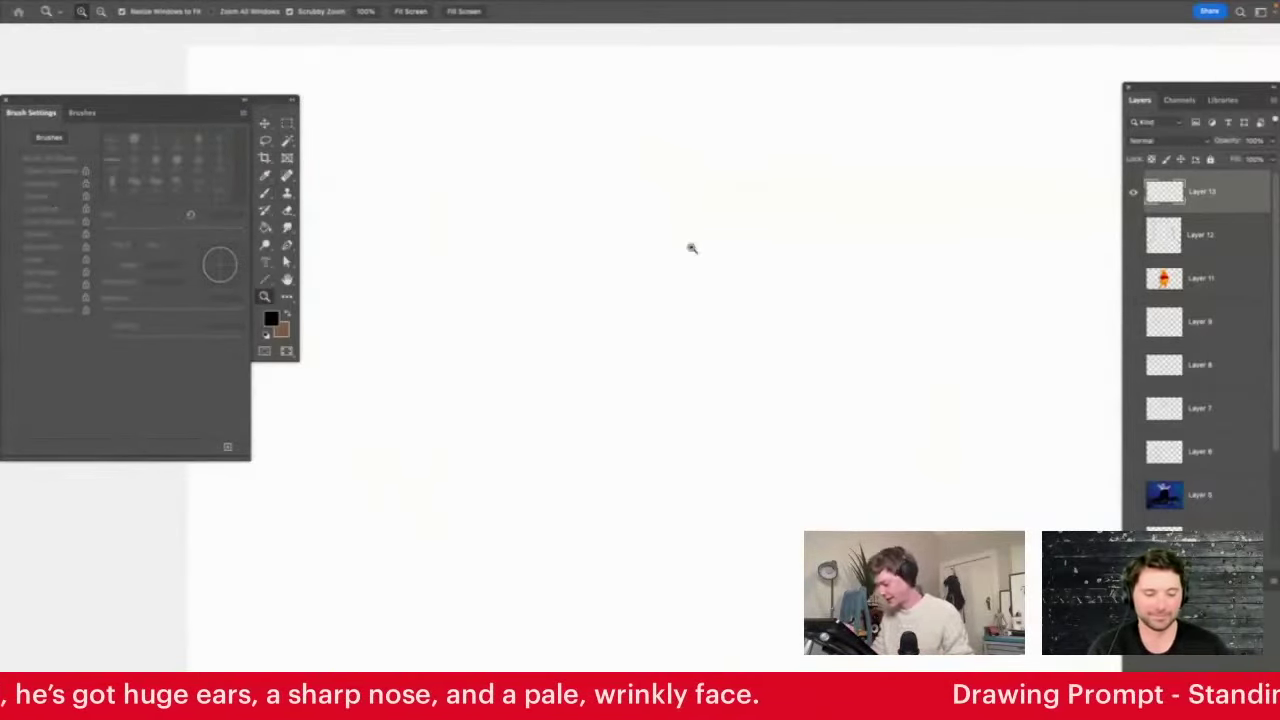
key(b)
mouse_move(549, 122)
mouse_down()
mouse_move(636, 118)
mouse_move(614, 113)
mouse_up()
key(super+z)
Add another empty layer on top and switch to the 50 px flat textured brush preset
click(1242, 688)
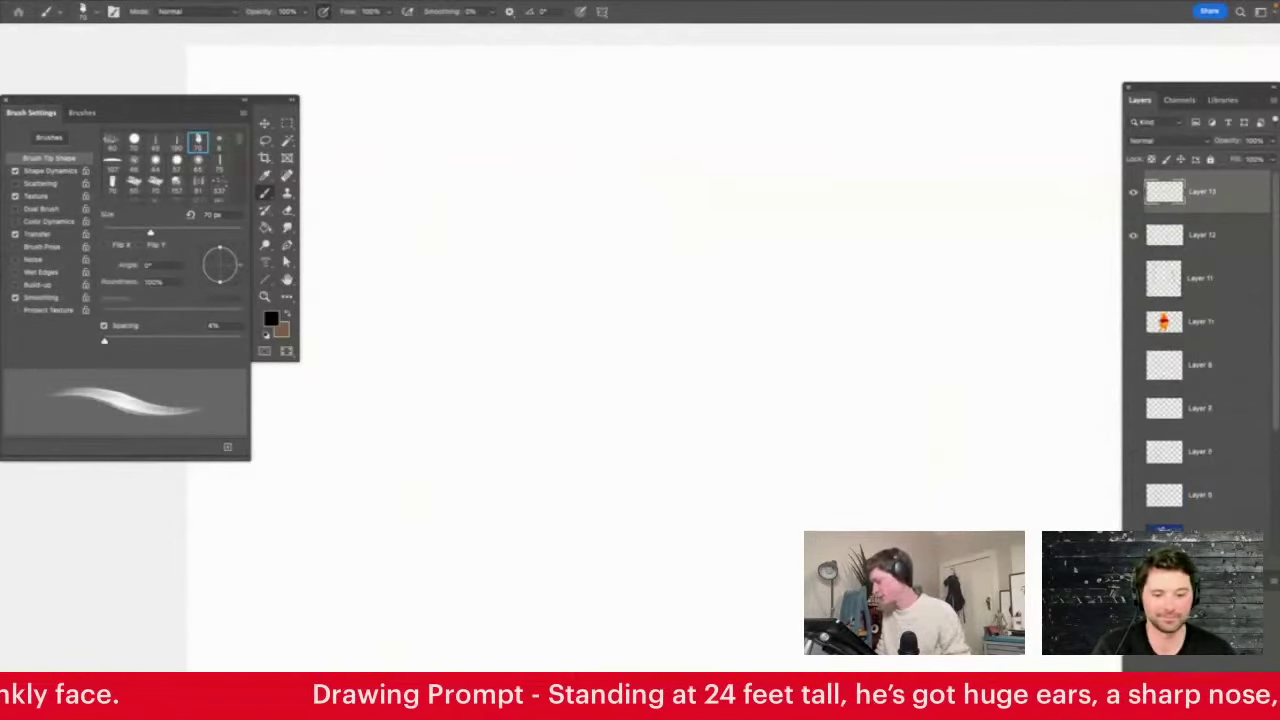
mouse_move(618, 252)
mouse_down()
mouse_move(591, 285)
mouse_move(622, 338)
mouse_up()
key(ctrl+z)
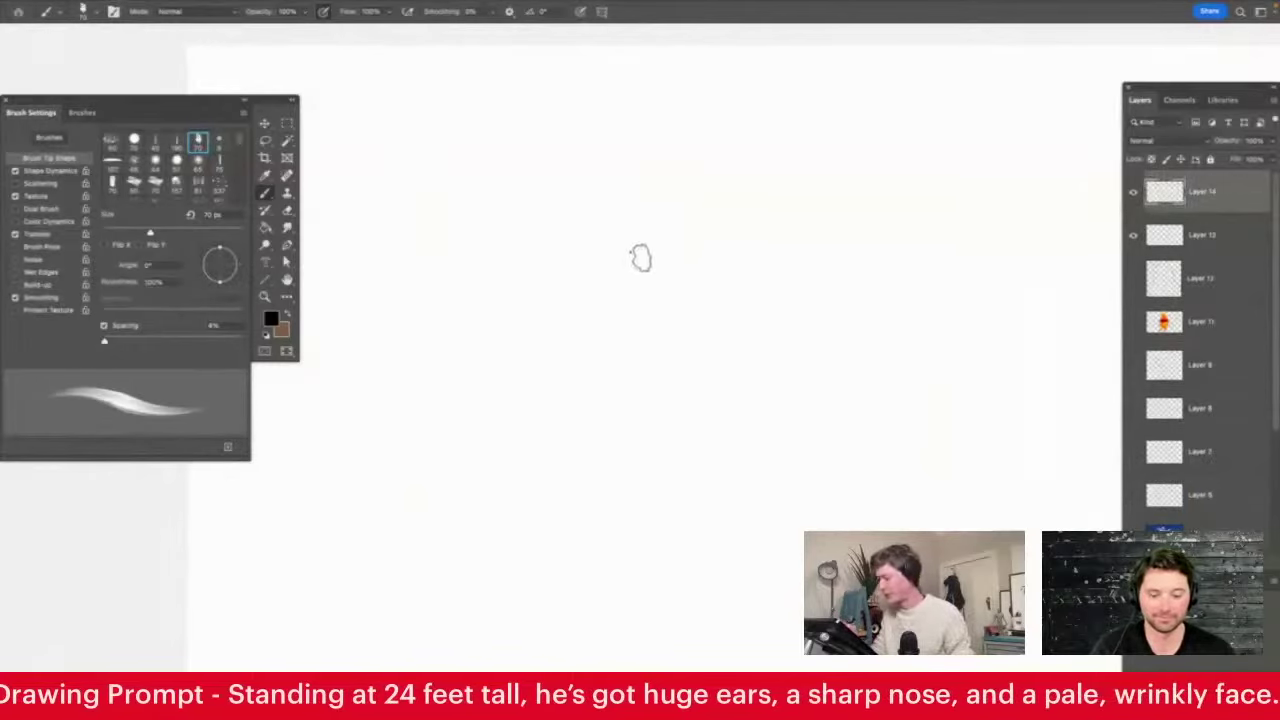
right_click(643, 258)
click(702, 467)
click(900, 82)
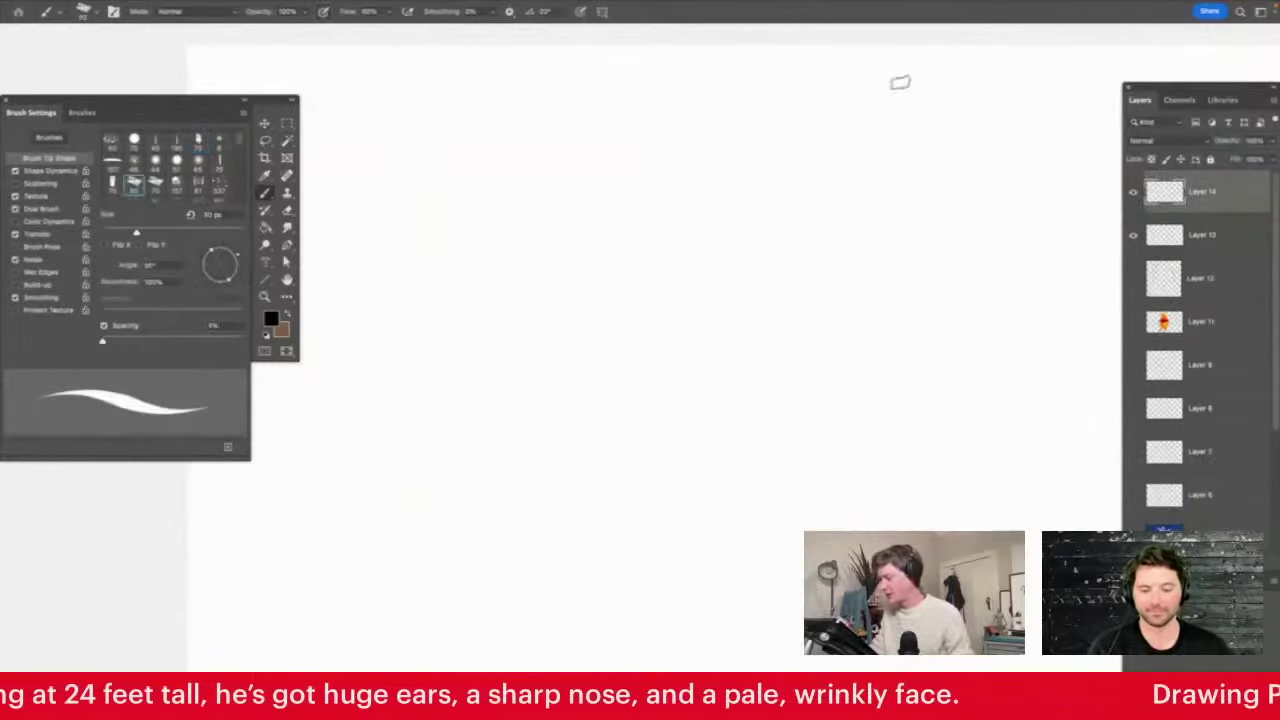
Sketch an arched stroke and, beside it, an egg-shaped giant's head with small eyes and a pointed nose
mouse_move(612, 106)
mouse_down()
mouse_move(572, 101)
mouse_move(628, 120)
mouse_move(530, 140)
mouse_up()
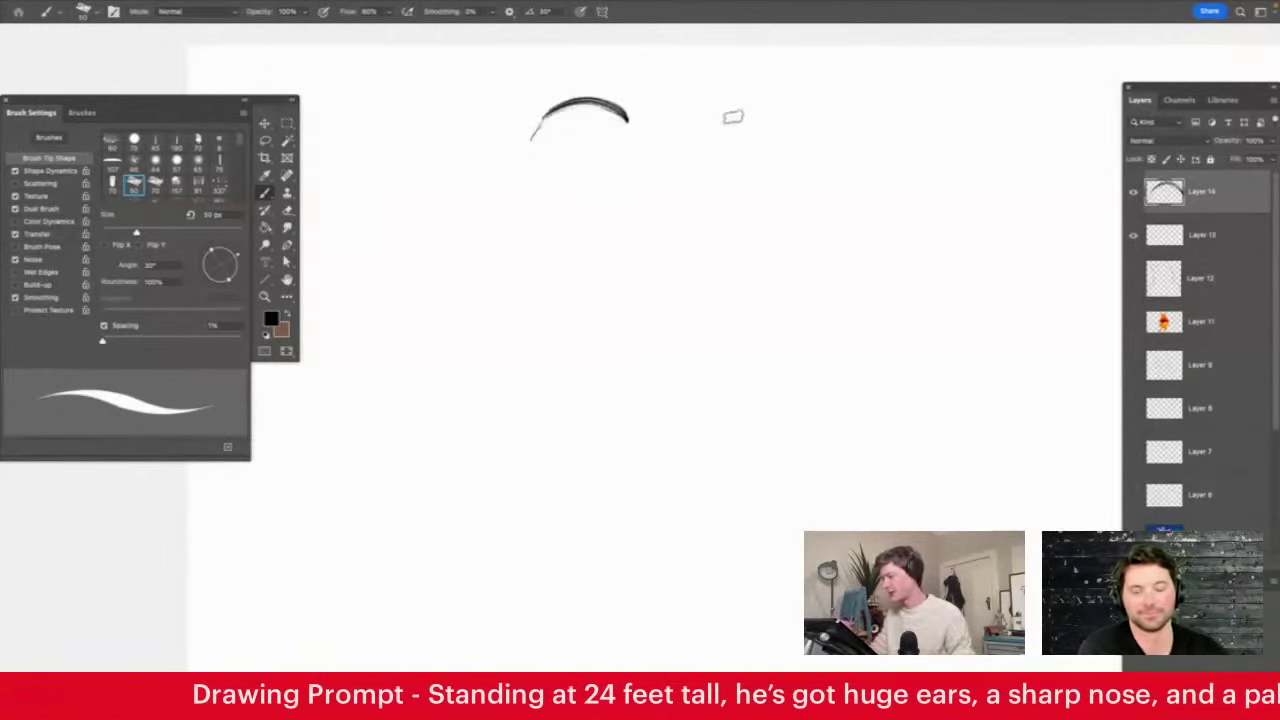
click(719, 175)
click(757, 178)
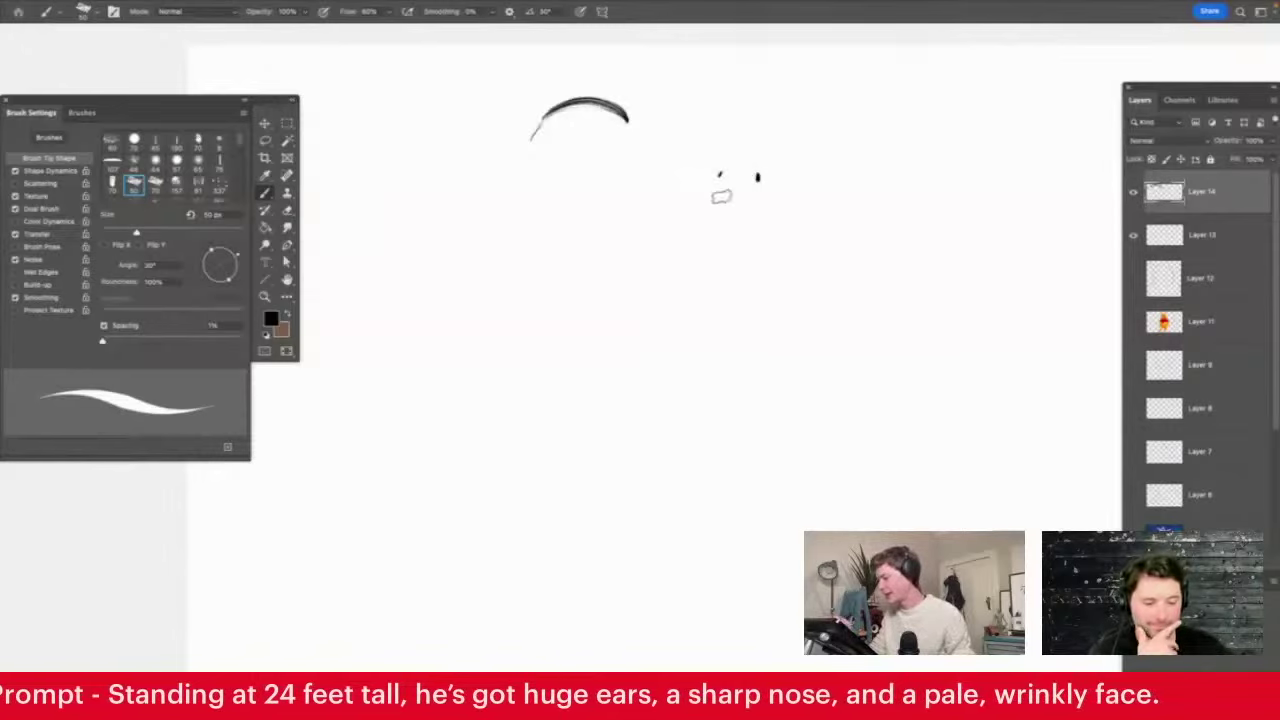
drag(706, 224, 730, 234)
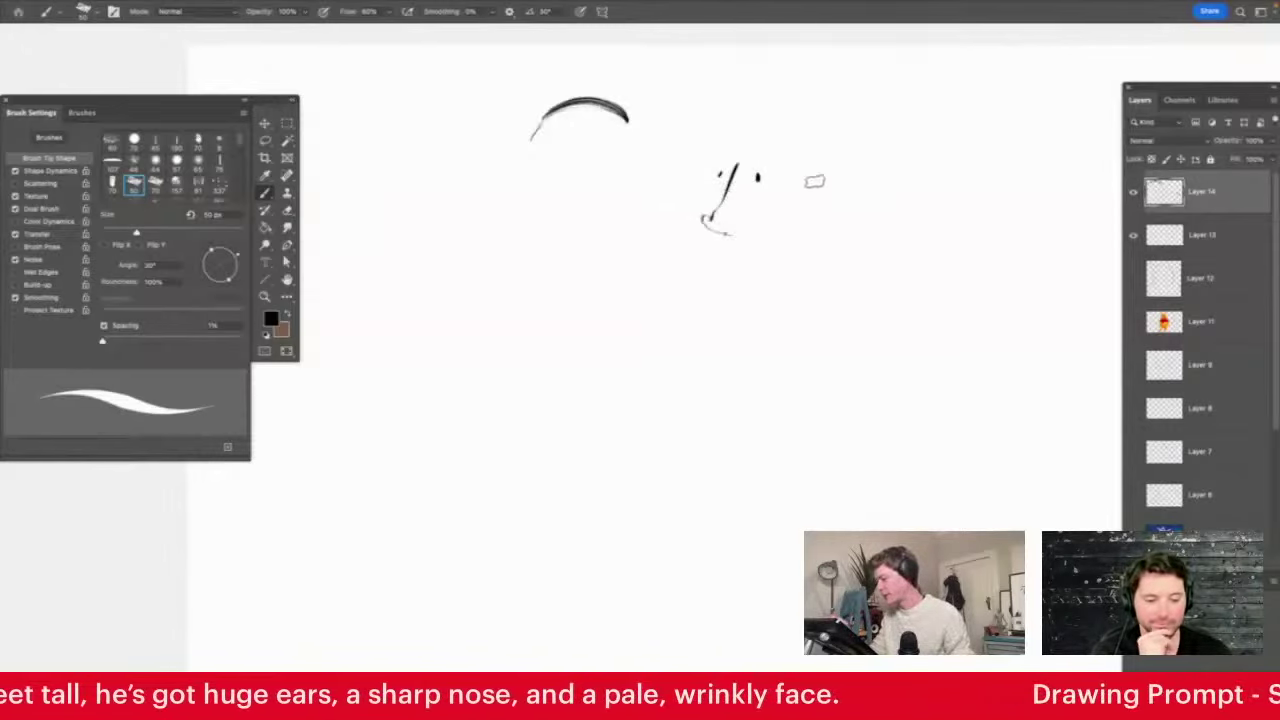
mouse_move(711, 156)
mouse_down()
mouse_move(795, 137)
mouse_move(817, 215)
mouse_move(689, 275)
mouse_move(741, 314)
mouse_move(812, 282)
mouse_up()
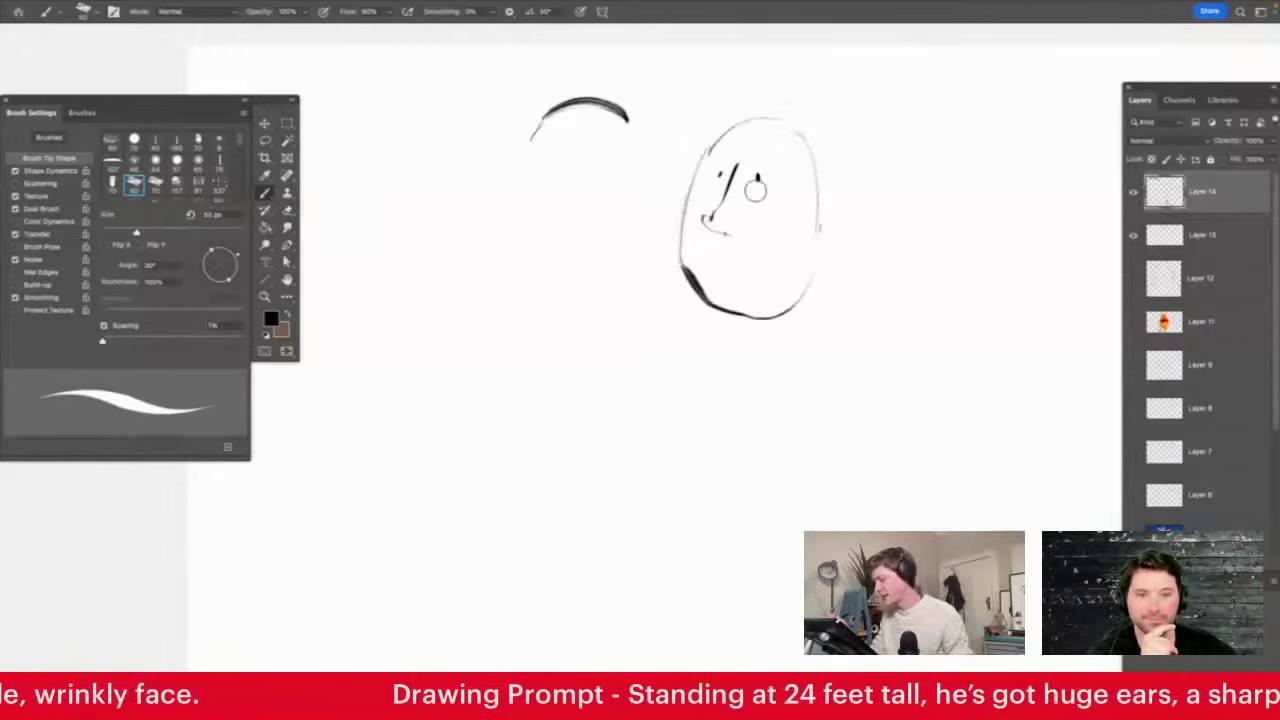
Erase the giant's first eyes and nose and redraw dot eyes, a long sharp nose and a slight smile
key(e)
drag(718, 222, 732, 155)
key(b)
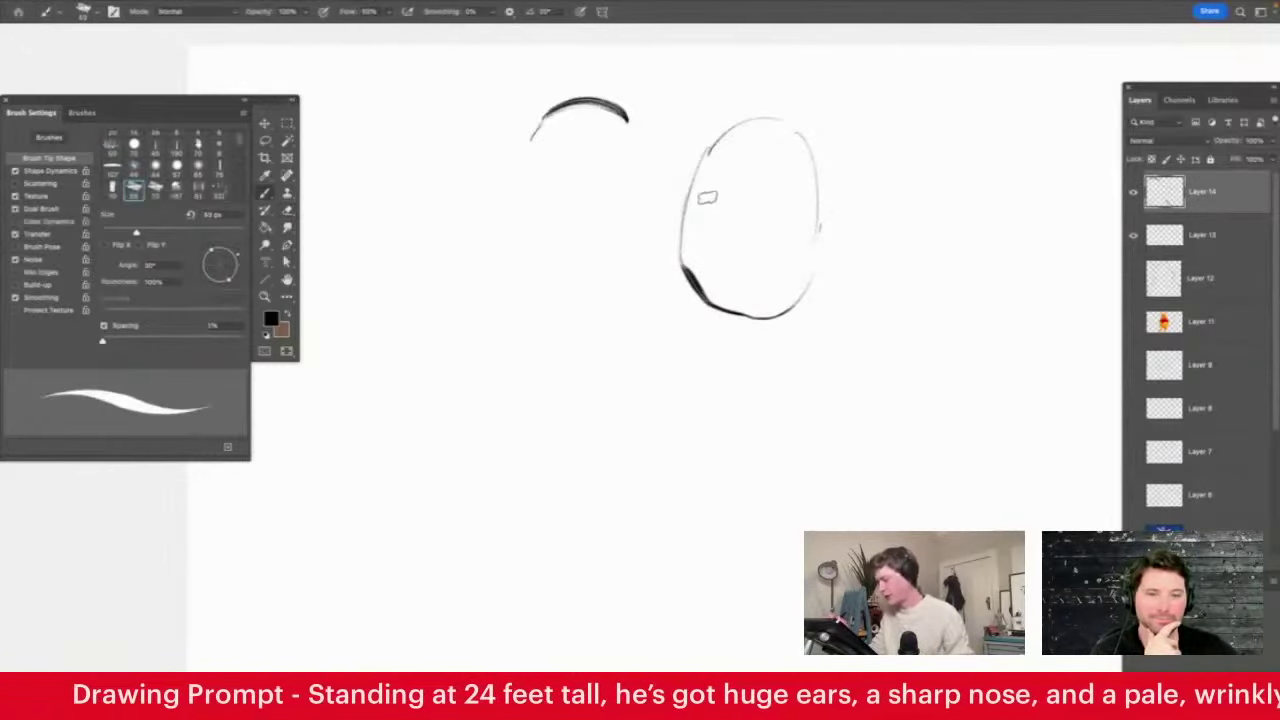
click(751, 198)
key(super+space)
drag(756, 179, 793, 137)
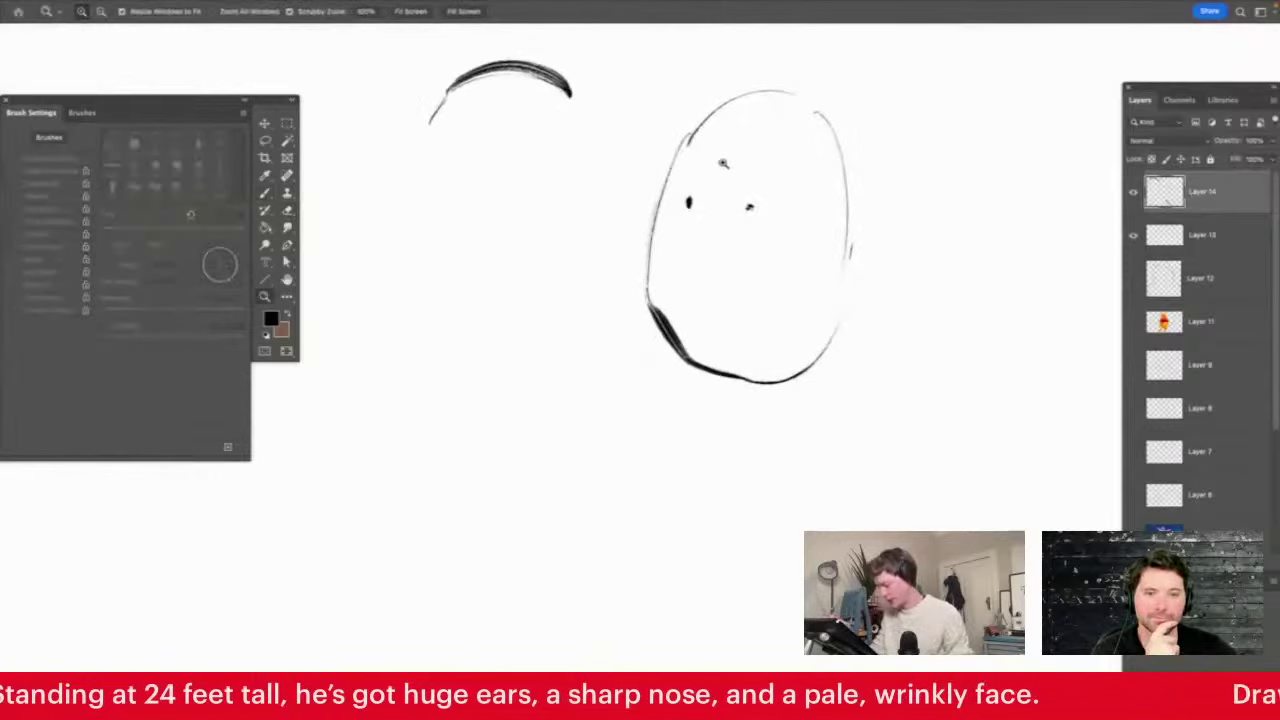
mouse_move(716, 189)
mouse_down()
mouse_move(678, 245)
mouse_move(704, 267)
mouse_move(726, 249)
mouse_move(744, 268)
mouse_up()
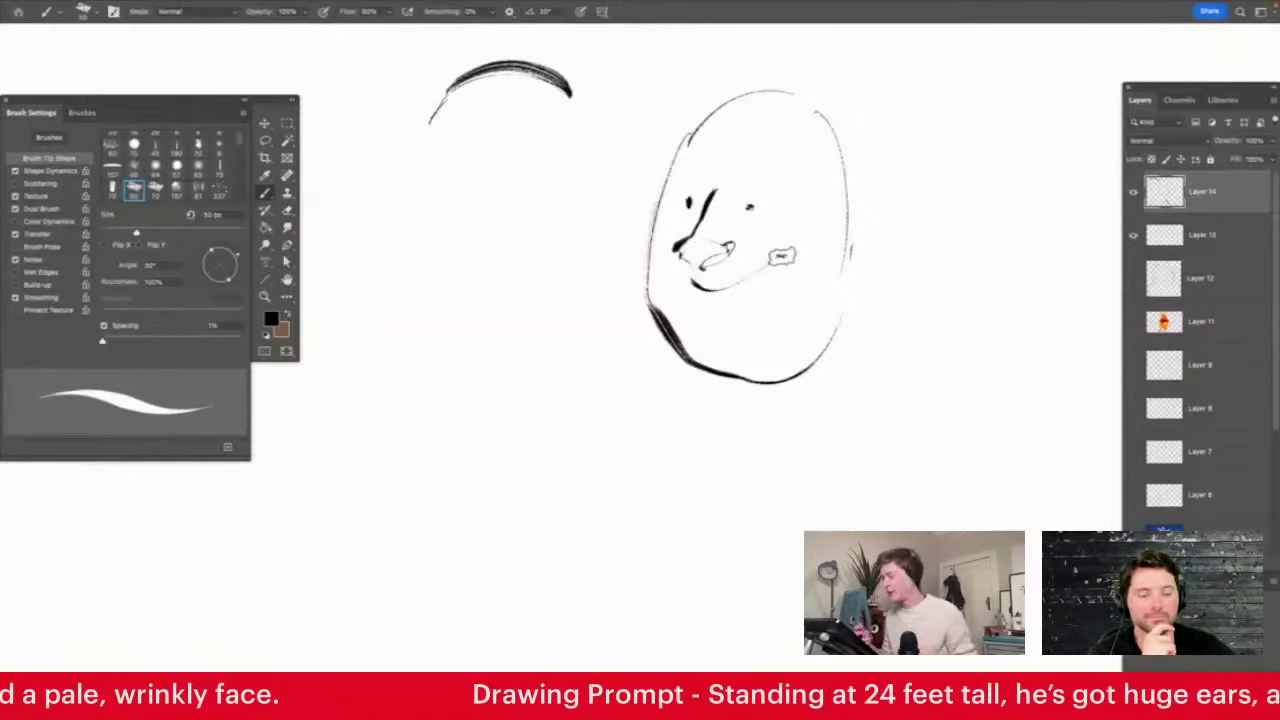
Draw huge ears on both sides of the giant's head and replace the eyes with smaller dots
mouse_move(846, 236)
mouse_down()
mouse_move(957, 232)
mouse_move(912, 311)
mouse_move(877, 332)
mouse_move(840, 294)
mouse_move(846, 312)
mouse_move(862, 246)
mouse_move(929, 218)
mouse_move(908, 280)
mouse_up()
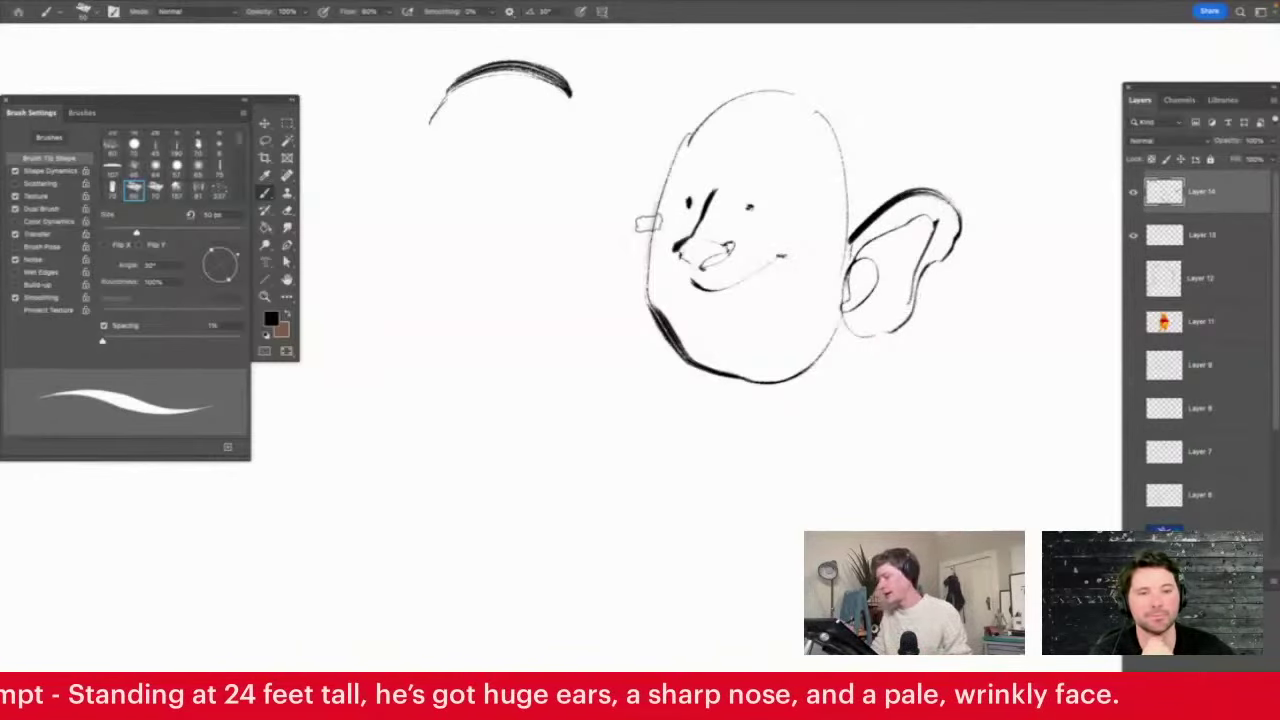
mouse_move(596, 186)
mouse_down()
mouse_move(611, 279)
mouse_move(643, 322)
mouse_move(608, 197)
mouse_move(650, 308)
mouse_up()
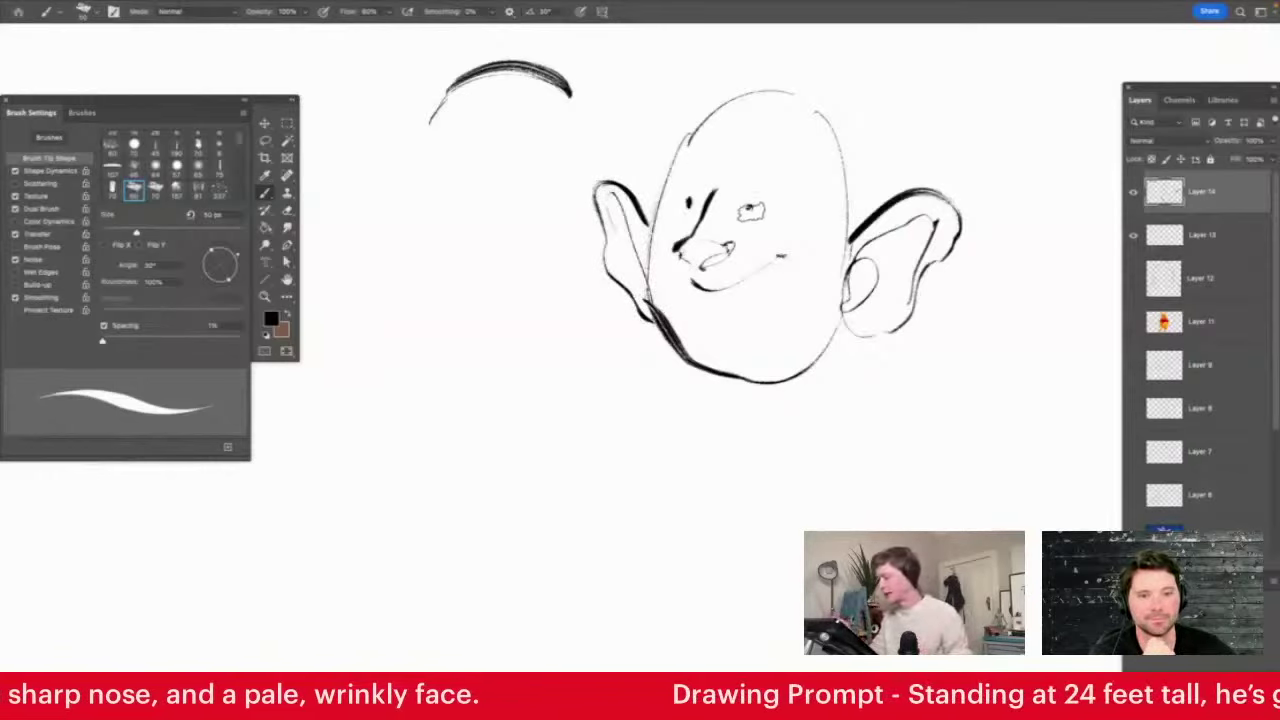
key(e)
click(749, 207)
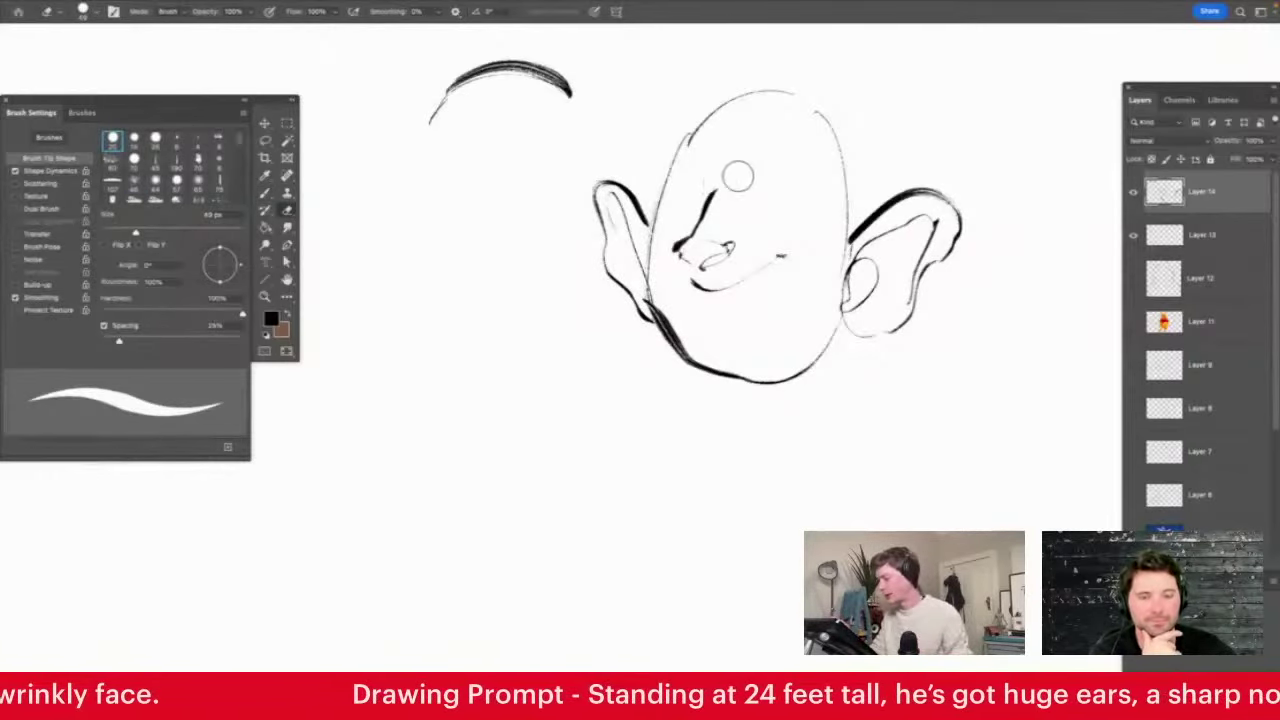
key(b)
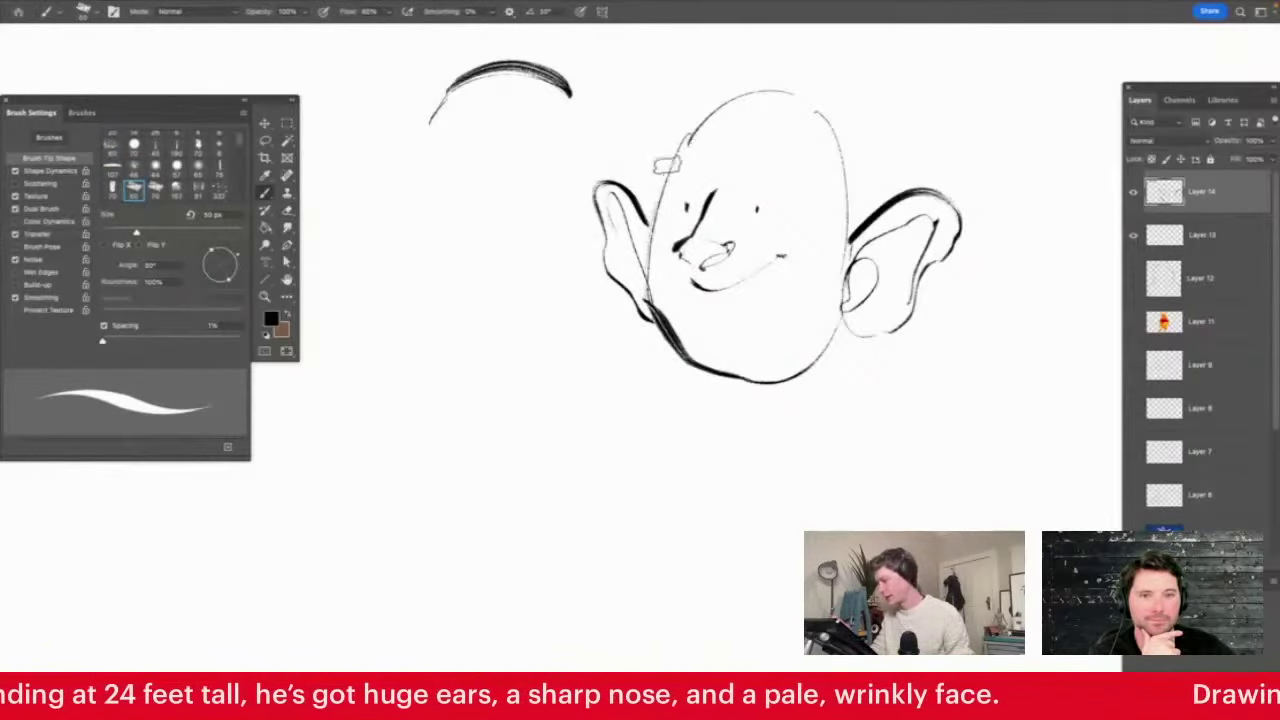
Add brows, eye bags and forehead wrinkles to the giant's face, and draw the neck below a darkened jaw
drag(667, 165, 707, 156)
drag(699, 209, 669, 224)
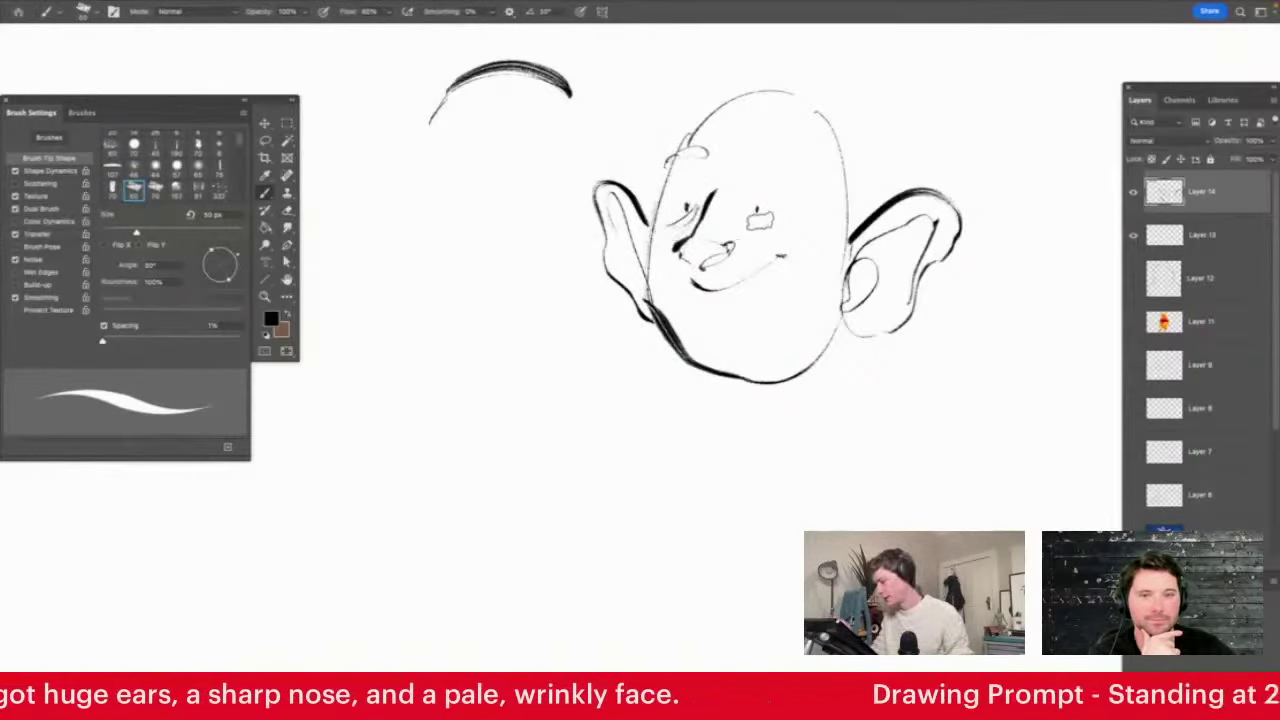
mouse_move(740, 205)
mouse_down()
mouse_move(772, 232)
mouse_move(737, 215)
mouse_move(780, 242)
mouse_move(794, 211)
mouse_move(865, 200)
mouse_move(847, 228)
mouse_move(844, 192)
mouse_up()
mouse_move(786, 158)
mouse_down()
mouse_move(740, 152)
mouse_move(790, 163)
mouse_up()
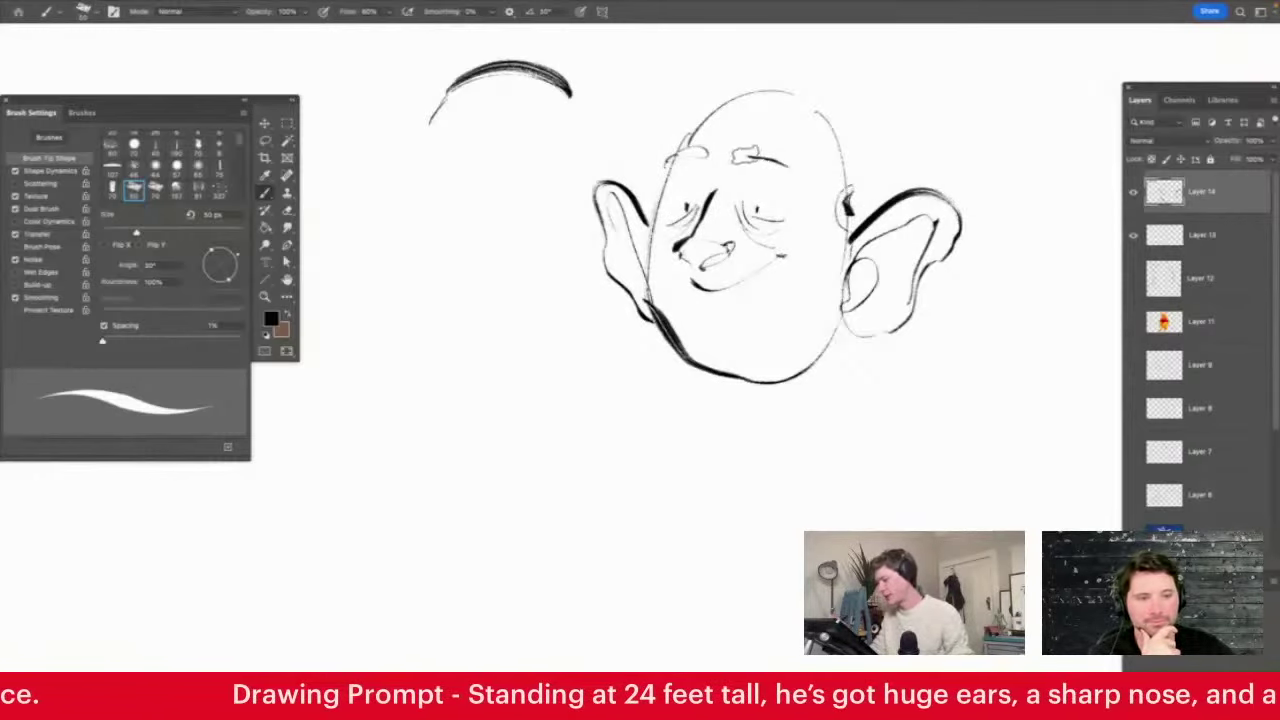
mouse_move(676, 147)
mouse_down()
mouse_move(744, 92)
mouse_move(799, 106)
mouse_move(847, 145)
mouse_move(802, 164)
mouse_up()
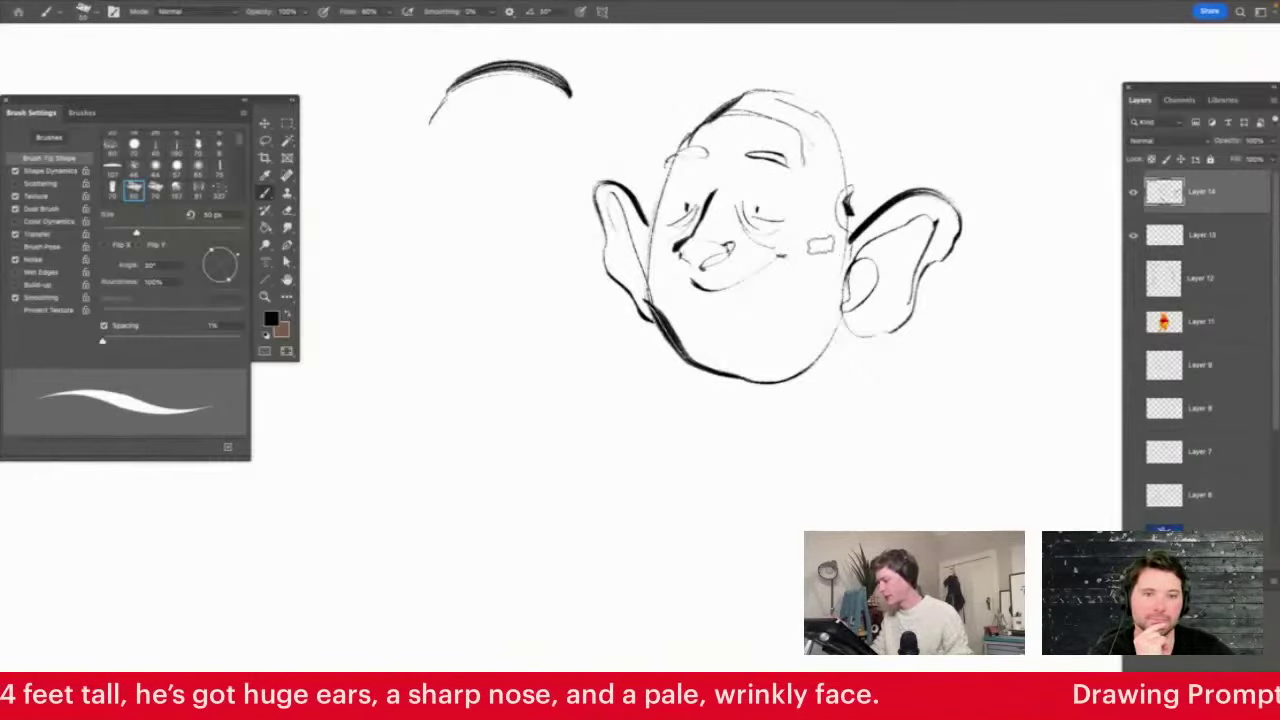
drag(838, 318, 790, 431)
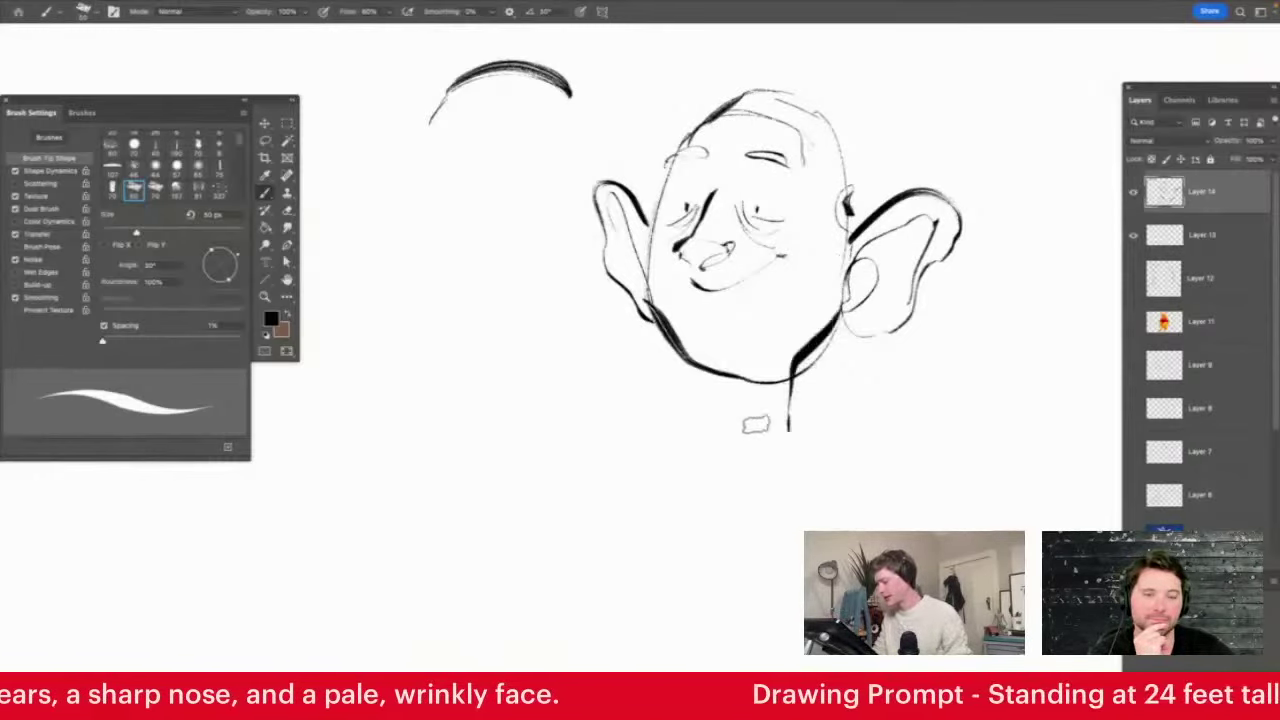
drag(704, 377, 725, 452)
Scale the giant's head sketch down and reposition it near the top of the canvas
key(z)
drag(768, 252, 702, 288)
drag(811, 352, 868, 338)
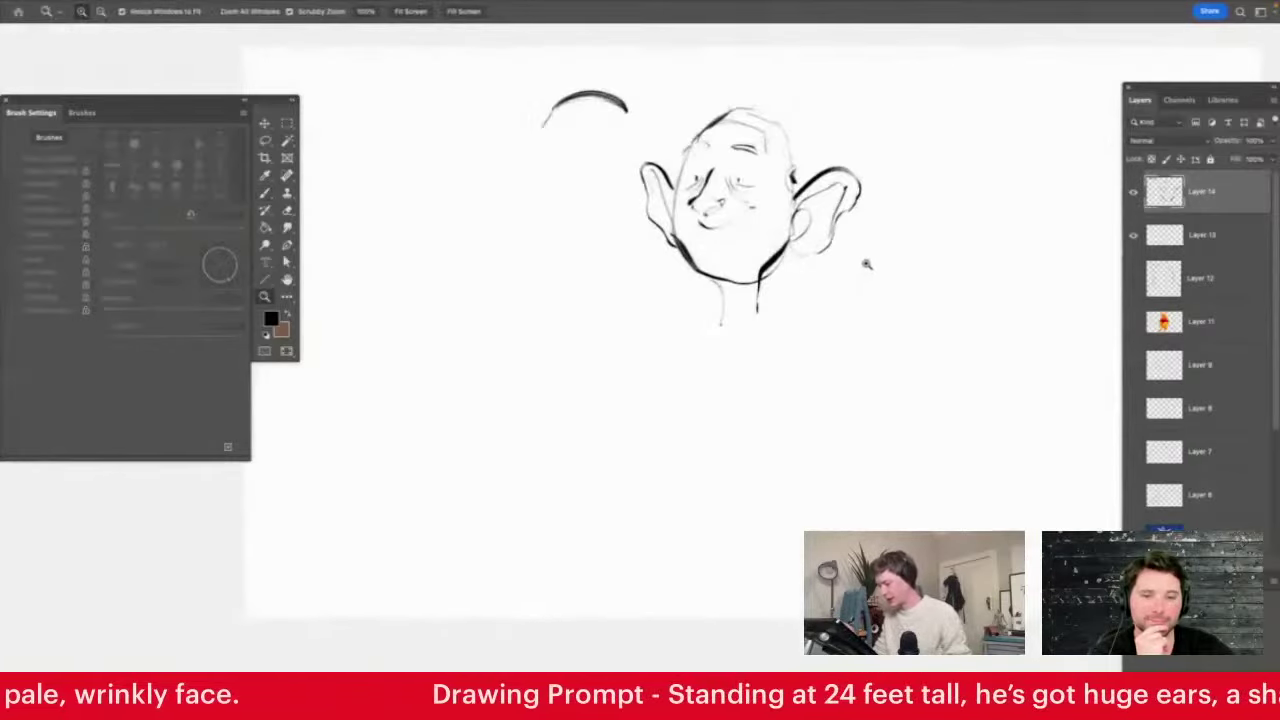
key(super+t)
drag(861, 89, 749, 171)
drag(694, 241, 731, 133)
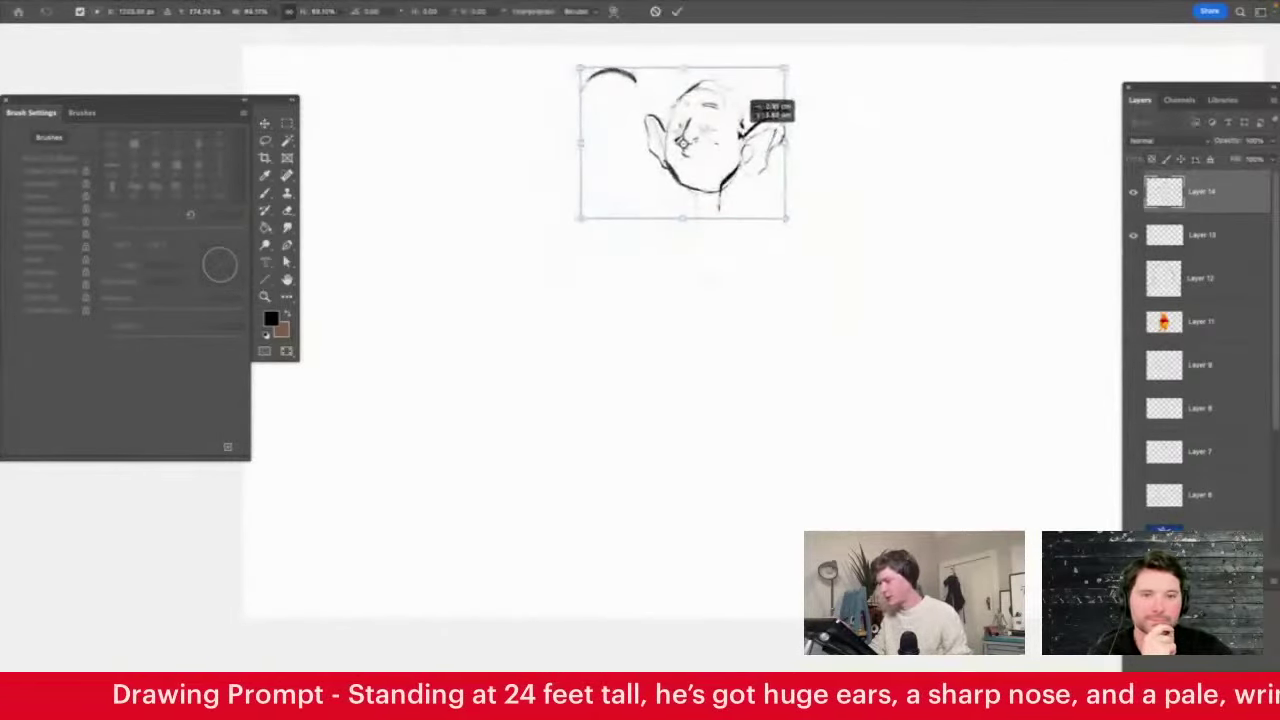
key(Return)
Draw a pointed shirt collar with two flaps around the base of the giant's neck
key(b)
key(z)
drag(701, 173, 798, 151)
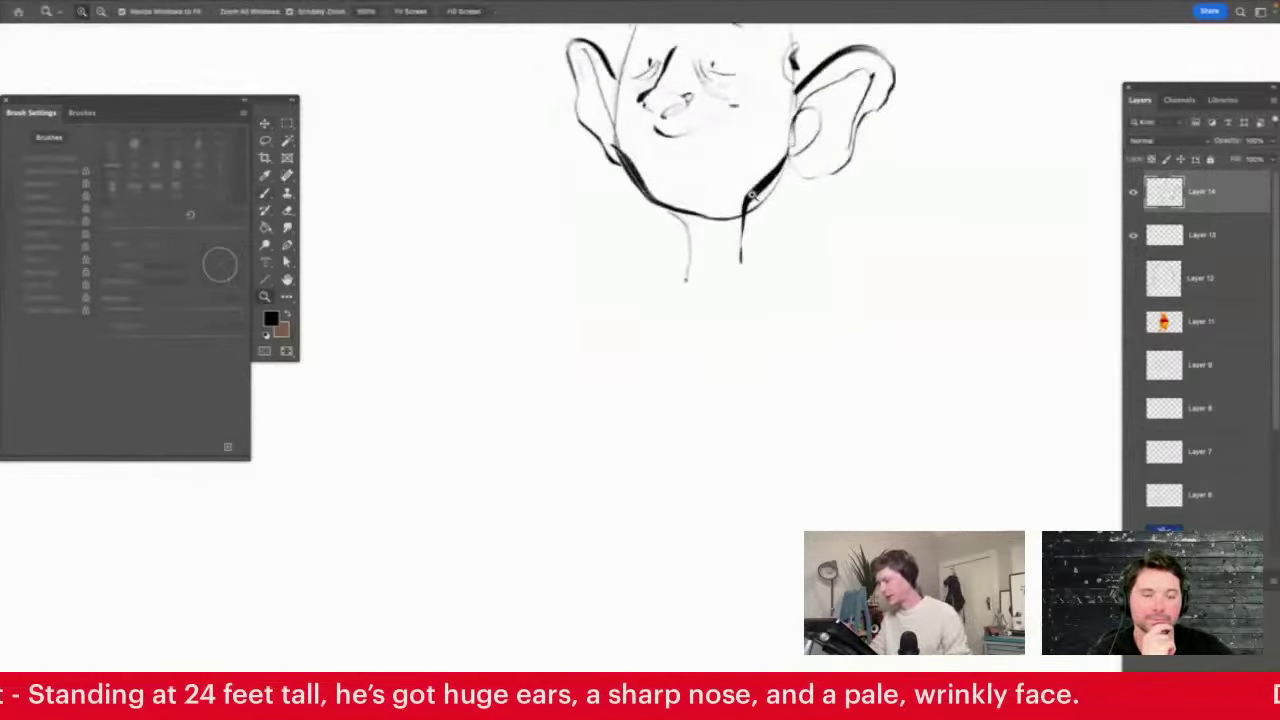
key(b)
mouse_move(708, 297)
mouse_down()
mouse_move(757, 240)
mouse_move(723, 337)
mouse_move(678, 293)
mouse_move(645, 341)
mouse_up()
mouse_move(645, 341)
mouse_down()
mouse_move(645, 290)
mouse_move(686, 244)
mouse_up()
drag(686, 244, 684, 288)
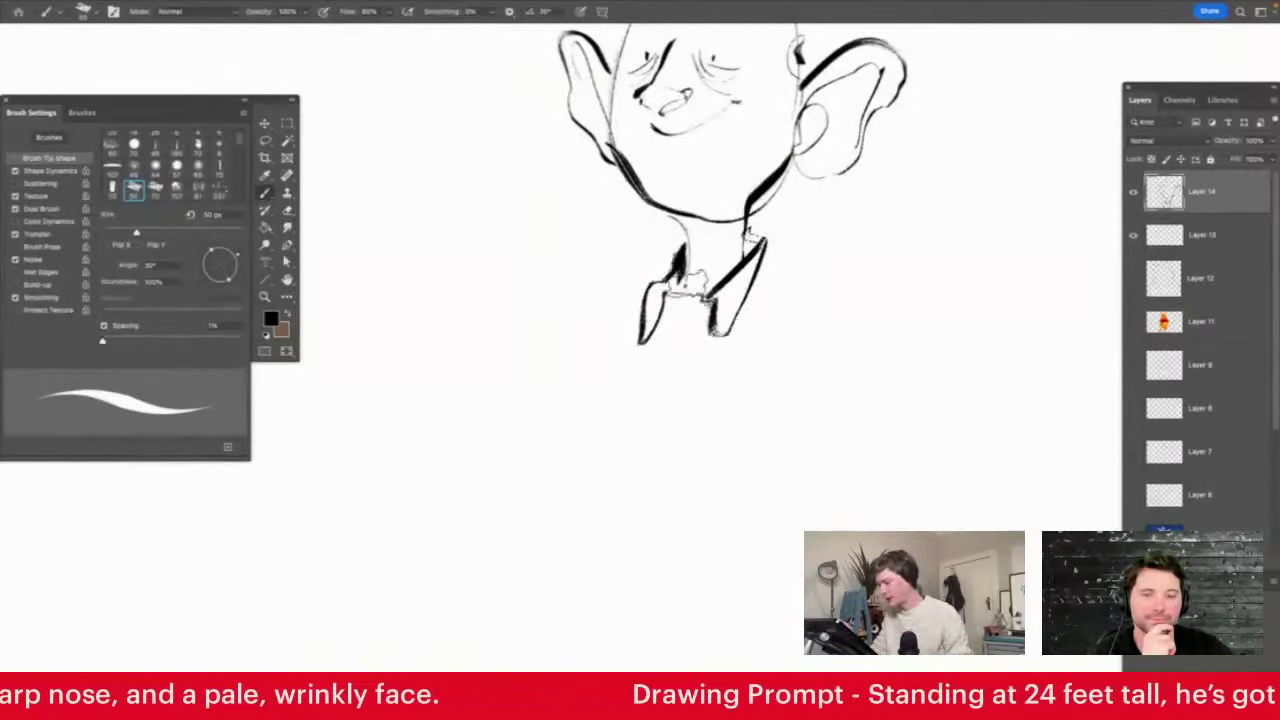
Draw the giant's shirt with sloping shoulders, flared sides, a curved hem and a front placket line
key(z)
drag(850, 322, 789, 326)
drag(777, 282, 786, 281)
scroll(786, 280, up, 1)
key(b)
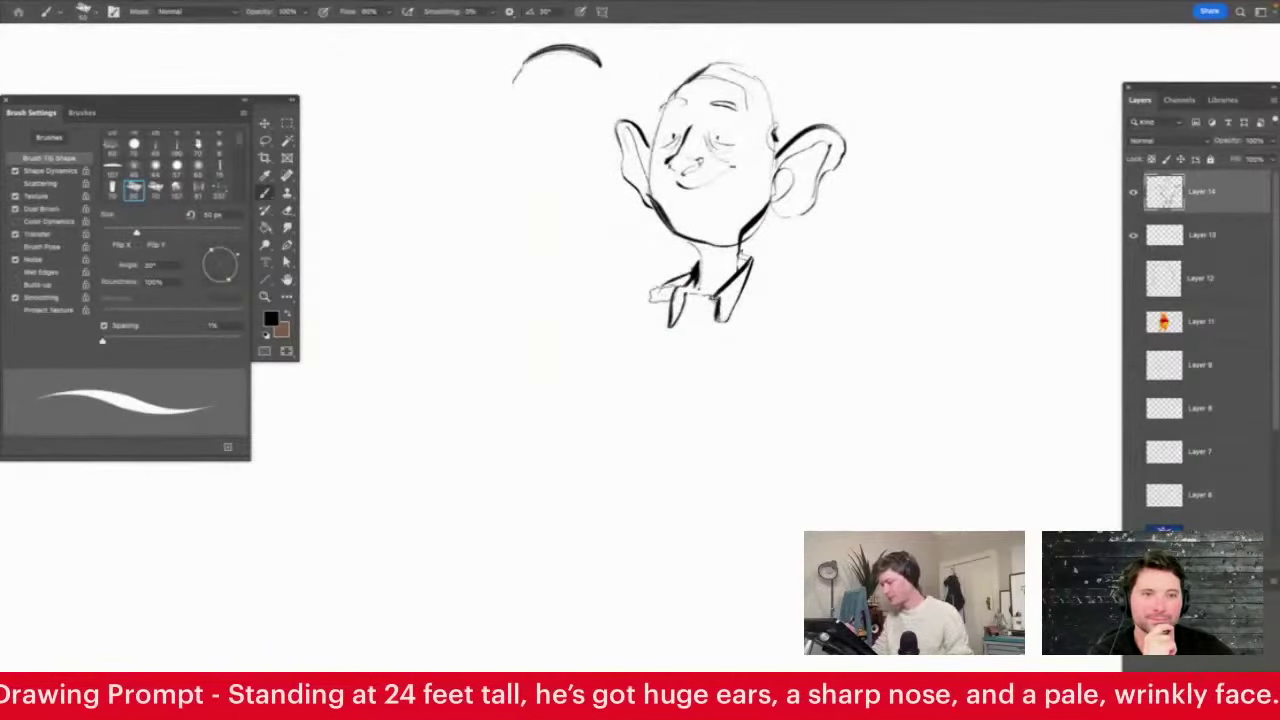
drag(663, 293, 640, 385)
mouse_move(748, 262)
mouse_down()
mouse_move(773, 279)
mouse_move(776, 457)
mouse_move(625, 455)
mouse_move(664, 288)
mouse_move(693, 338)
mouse_move(730, 350)
mouse_up()
key(super+space)
drag(698, 285, 674, 525)
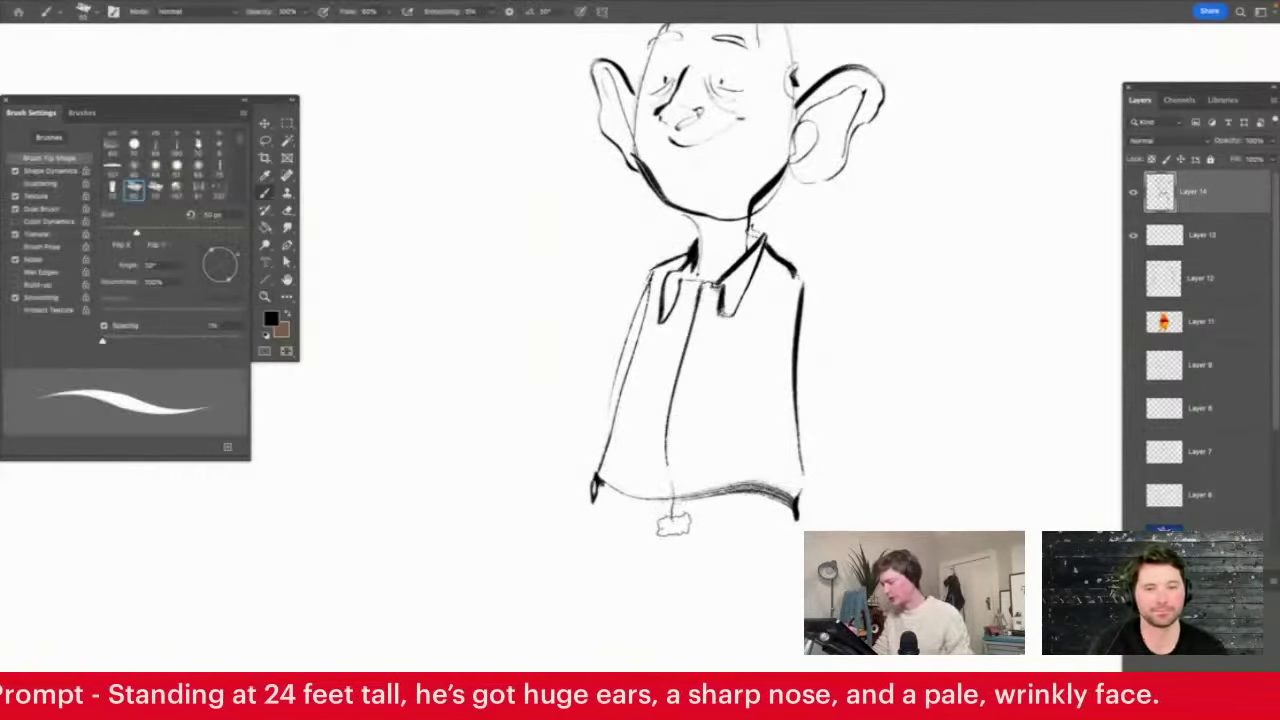
Add four buttons down the shirt placket, an armhole line at one side and a few strokes between the collar flaps
mouse_move(697, 321)
mouse_down()
mouse_move(677, 410)
mouse_move(682, 460)
mouse_up()
mouse_move(782, 273)
mouse_down()
mouse_move(791, 386)
mouse_move(784, 270)
mouse_move(797, 274)
mouse_move(776, 360)
mouse_up()
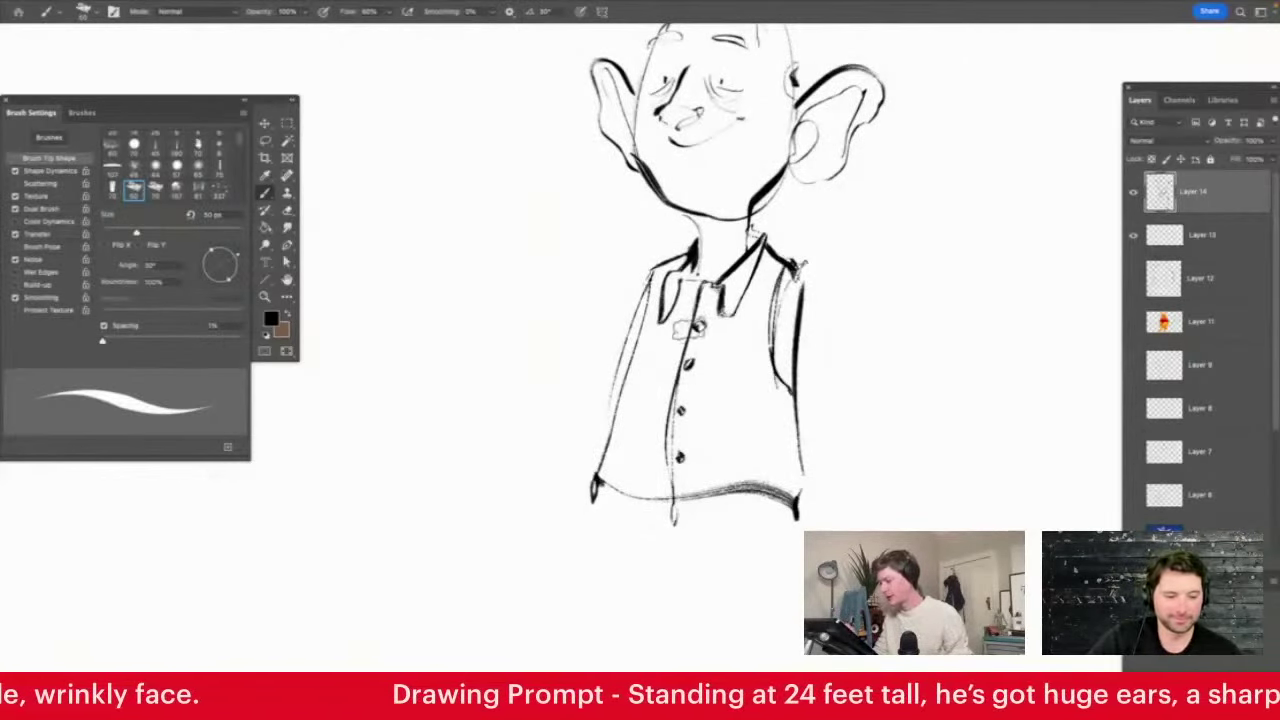
mouse_move(686, 284)
mouse_down()
mouse_move(714, 311)
mouse_move(722, 299)
mouse_up()
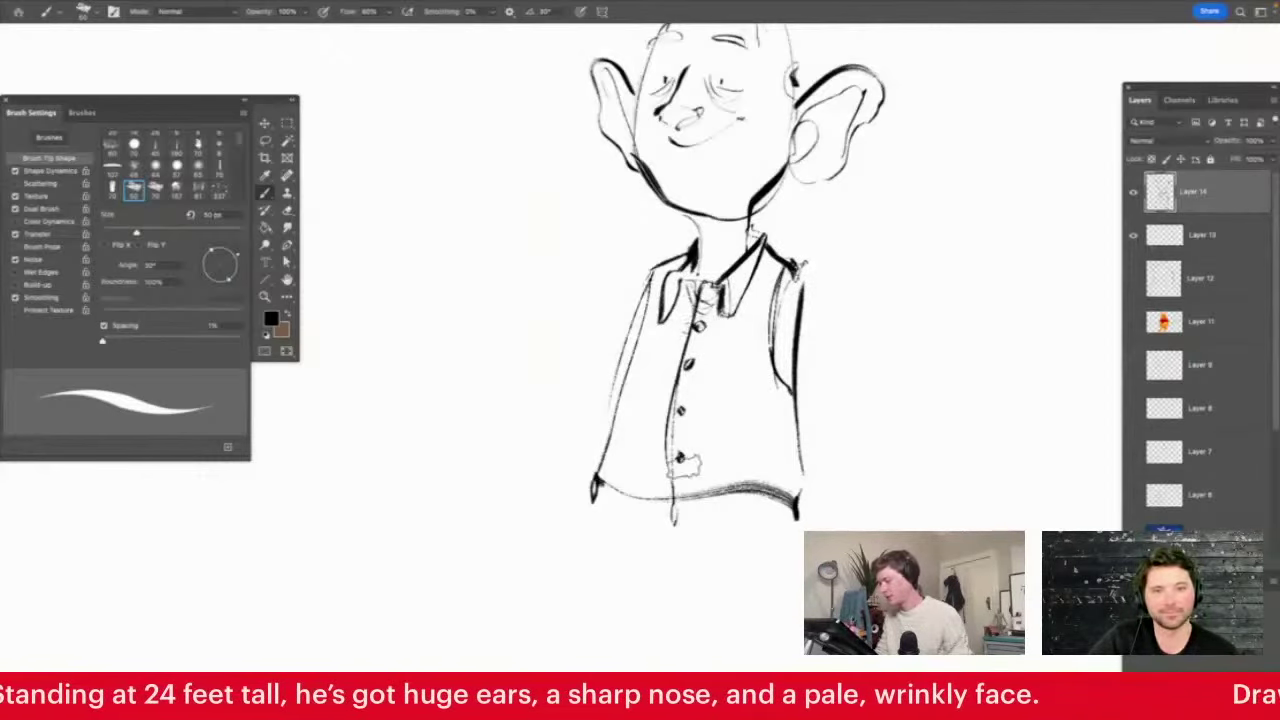
Cover the shirt with a plaid pattern of thin vertical and horizontal lines
drag(746, 400, 739, 482)
mouse_move(741, 311)
mouse_down()
mouse_move(709, 337)
mouse_move(718, 494)
mouse_up()
drag(709, 322, 690, 493)
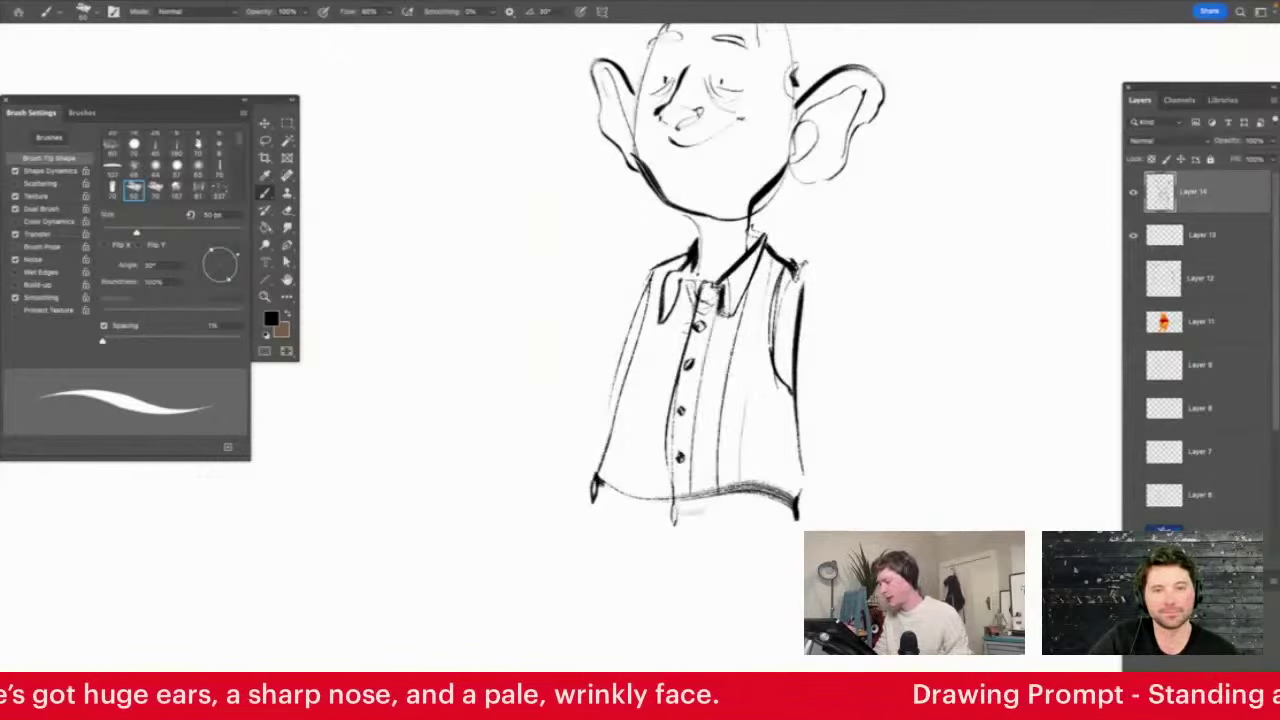
drag(664, 322, 640, 480)
drag(652, 290, 618, 486)
drag(694, 340, 768, 339)
drag(636, 385, 746, 382)
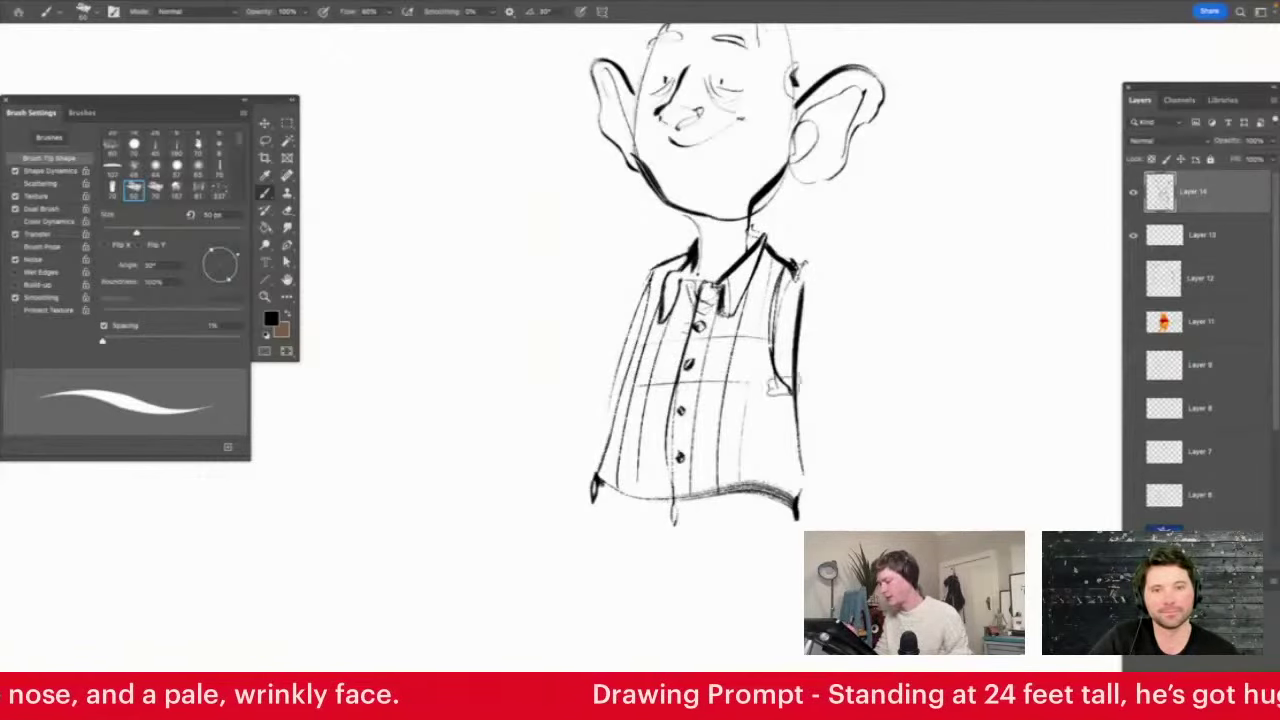
drag(604, 414, 768, 412)
drag(616, 441, 790, 438)
drag(600, 470, 790, 466)
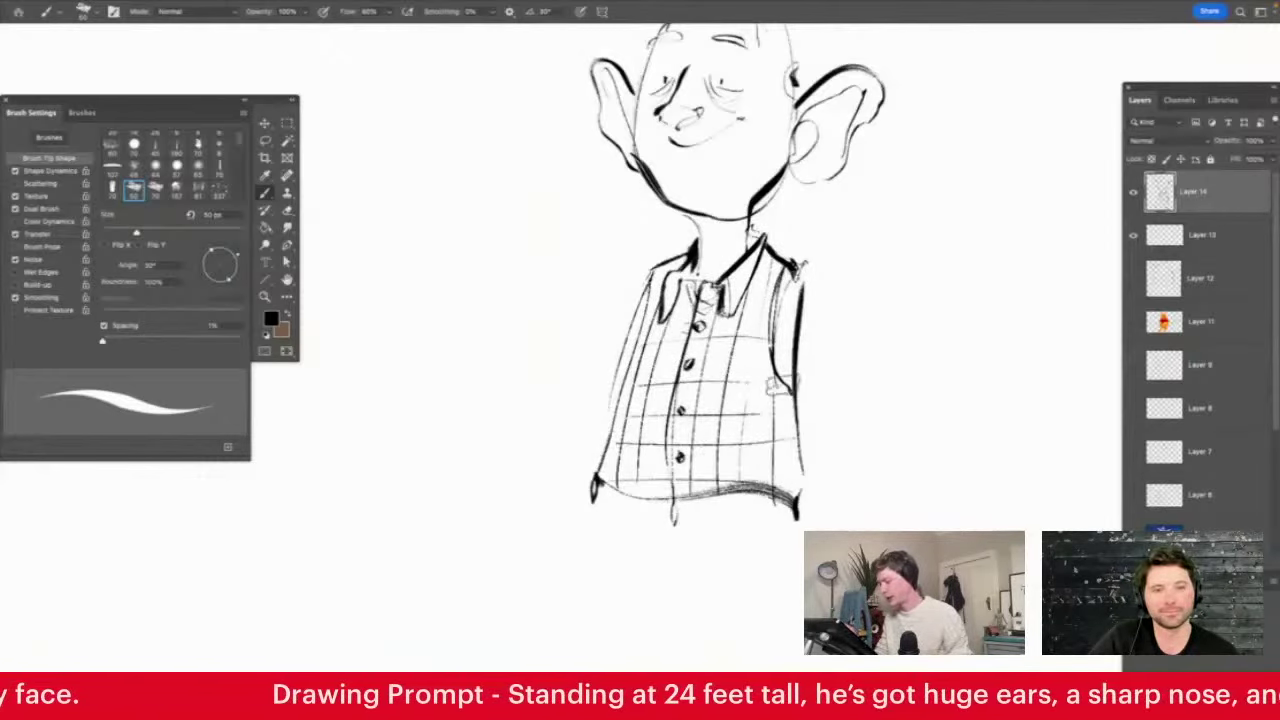
drag(782, 388, 785, 495)
drag(795, 400, 800, 492)
Sketch short, rounded trouser legs with a small crotch detail below the shirt hem
key(z)
drag(912, 436, 826, 430)
drag(735, 418, 815, 458)
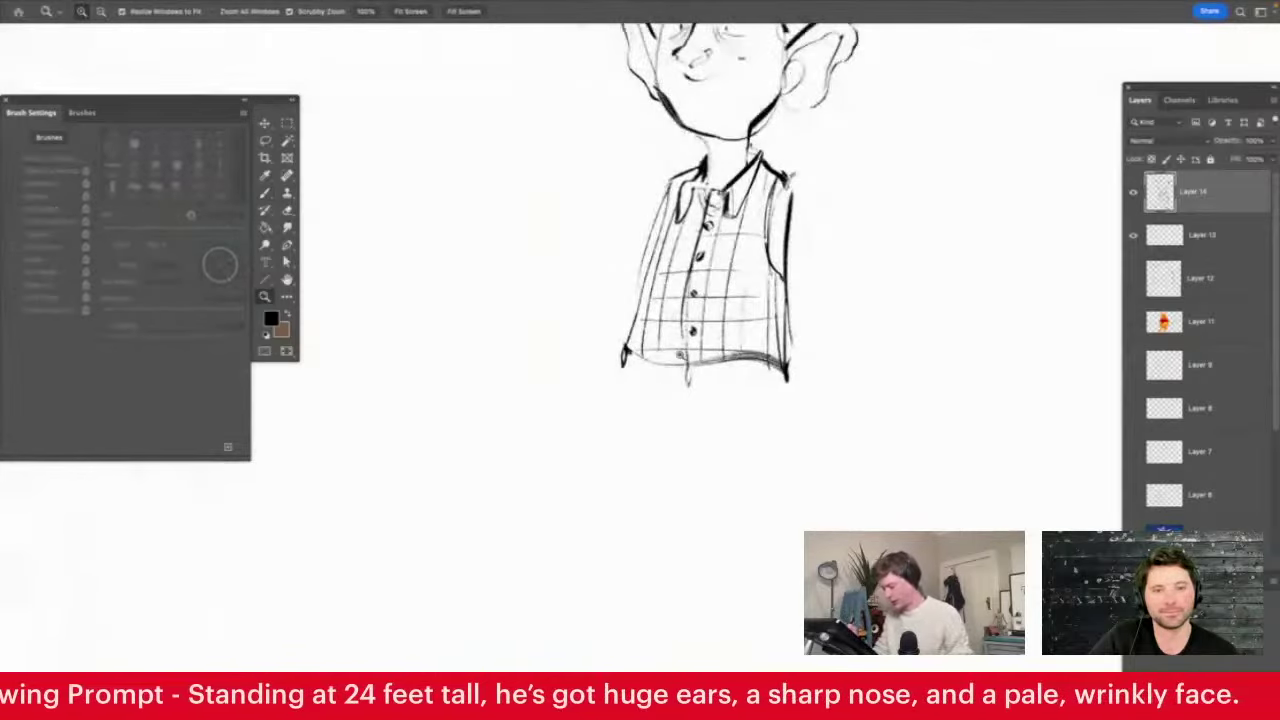
key(b)
mouse_move(681, 365)
mouse_down()
mouse_move(663, 414)
mouse_move(635, 360)
mouse_move(714, 403)
mouse_move(788, 406)
mouse_move(786, 428)
mouse_up()
mouse_move(664, 378)
mouse_down()
mouse_move(716, 370)
mouse_move(704, 380)
mouse_up()
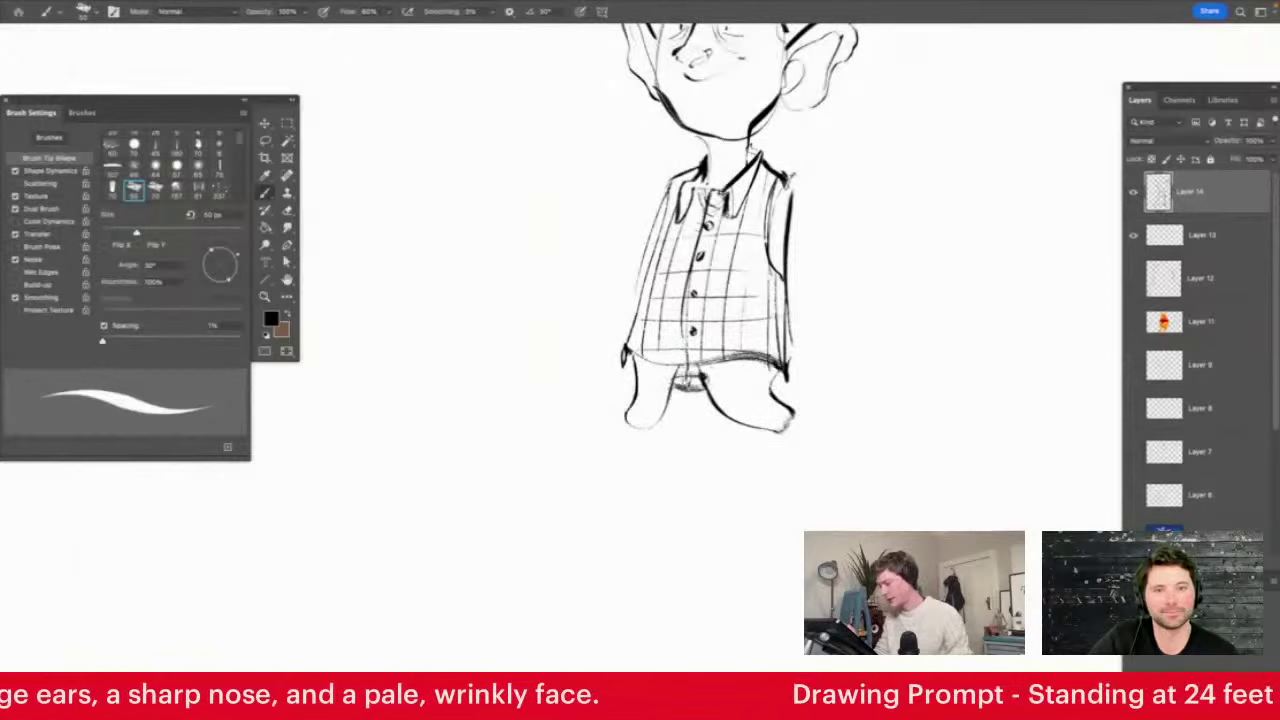
Draw a thick dark belt with a buckle along the shirt hem and a loose sleeve hanging from the shoulder by the armhole
drag(634, 348, 788, 356)
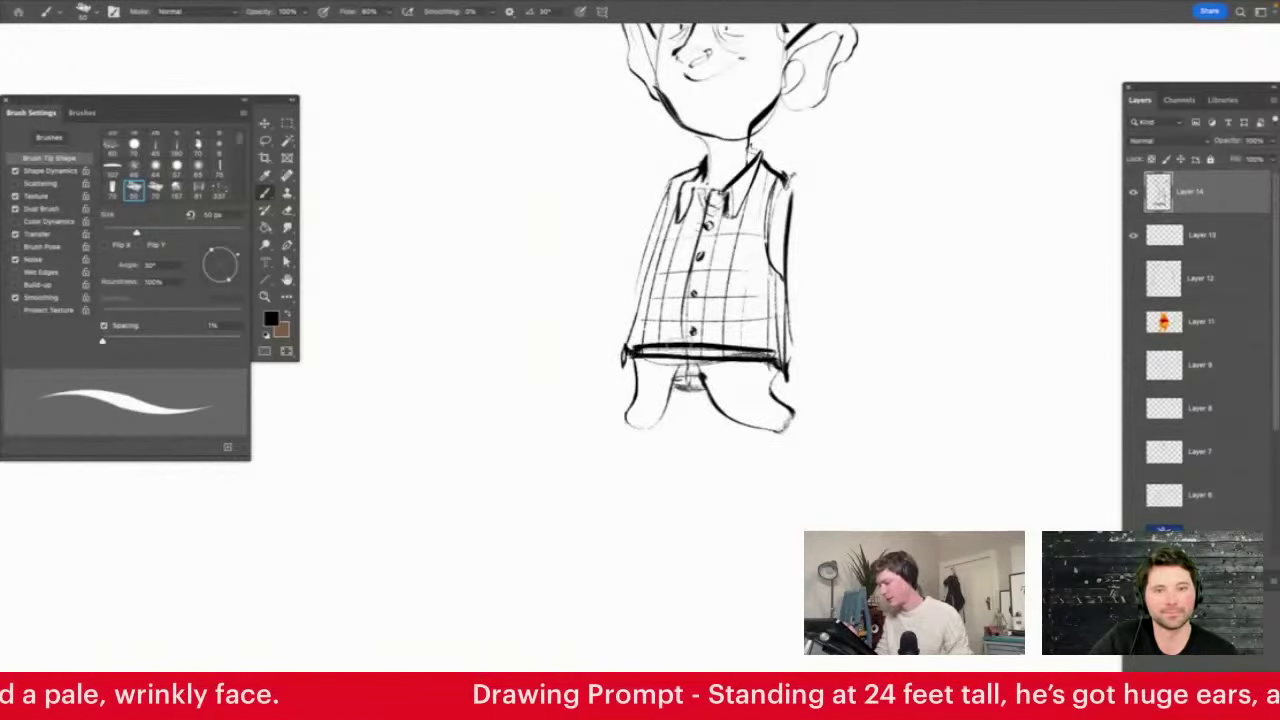
drag(670, 350, 724, 354)
drag(778, 244, 790, 205)
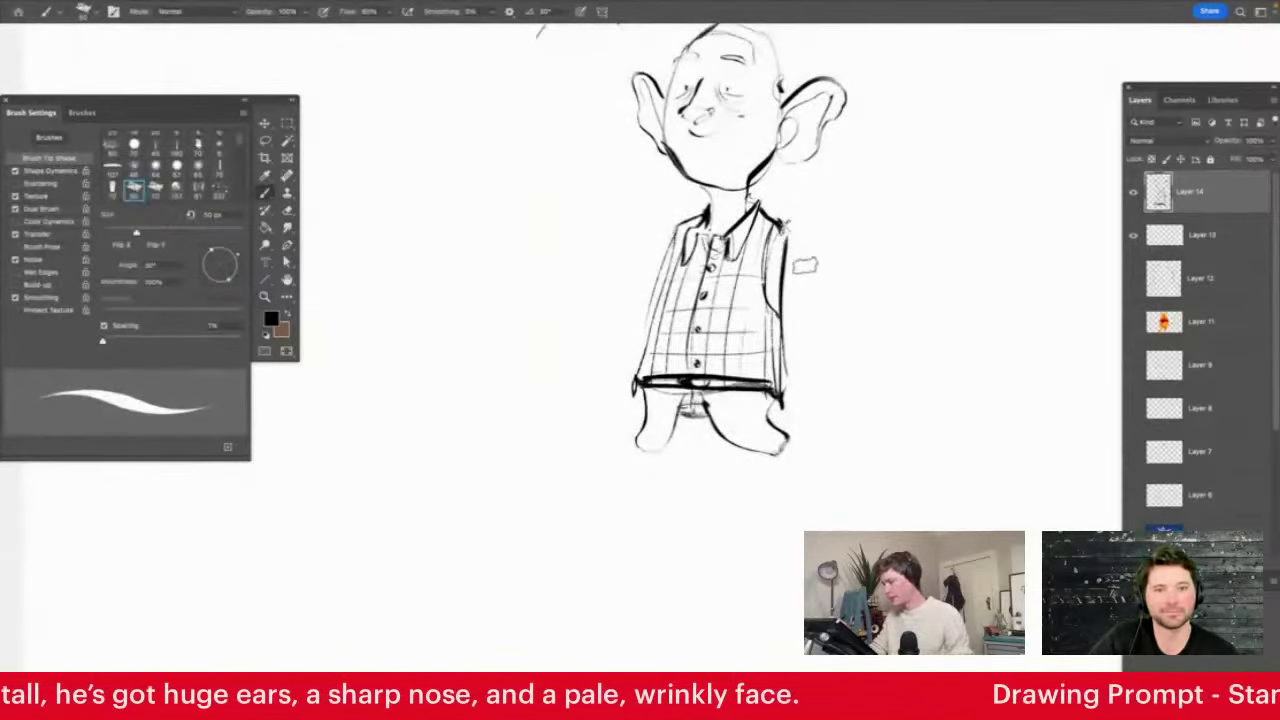
mouse_move(790, 228)
mouse_down()
mouse_move(852, 358)
mouse_move(785, 305)
mouse_up()
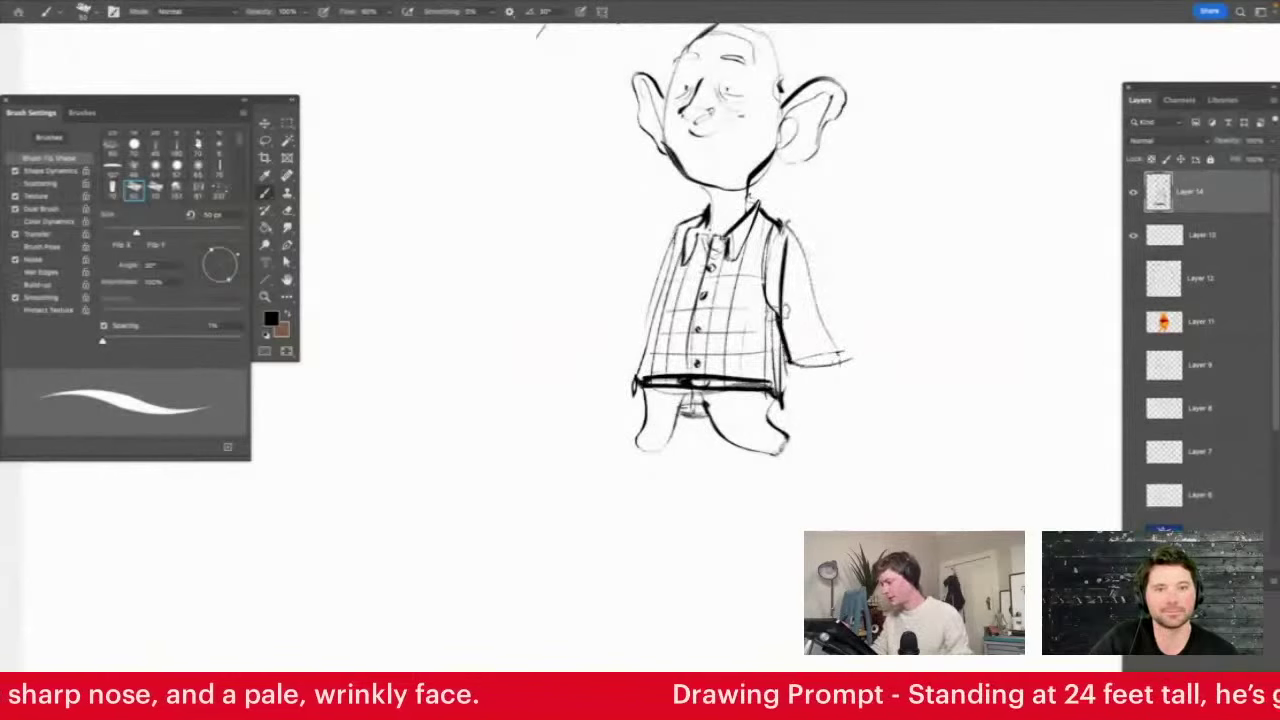
Draw the giant's other sleeve reaching outward from the opposite shoulder, undoing the first stroke and finishing with a rounded cuff
drag(665, 235, 594, 309)
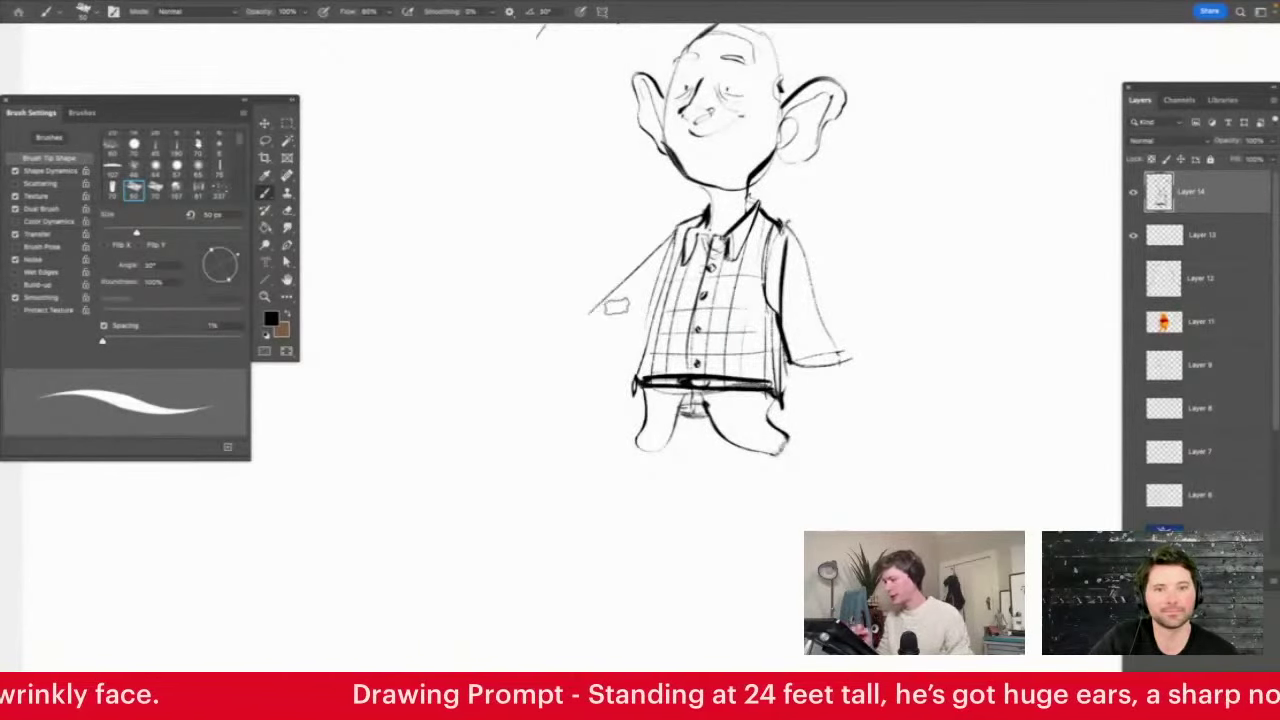
key(ctrl+z)
key(z)
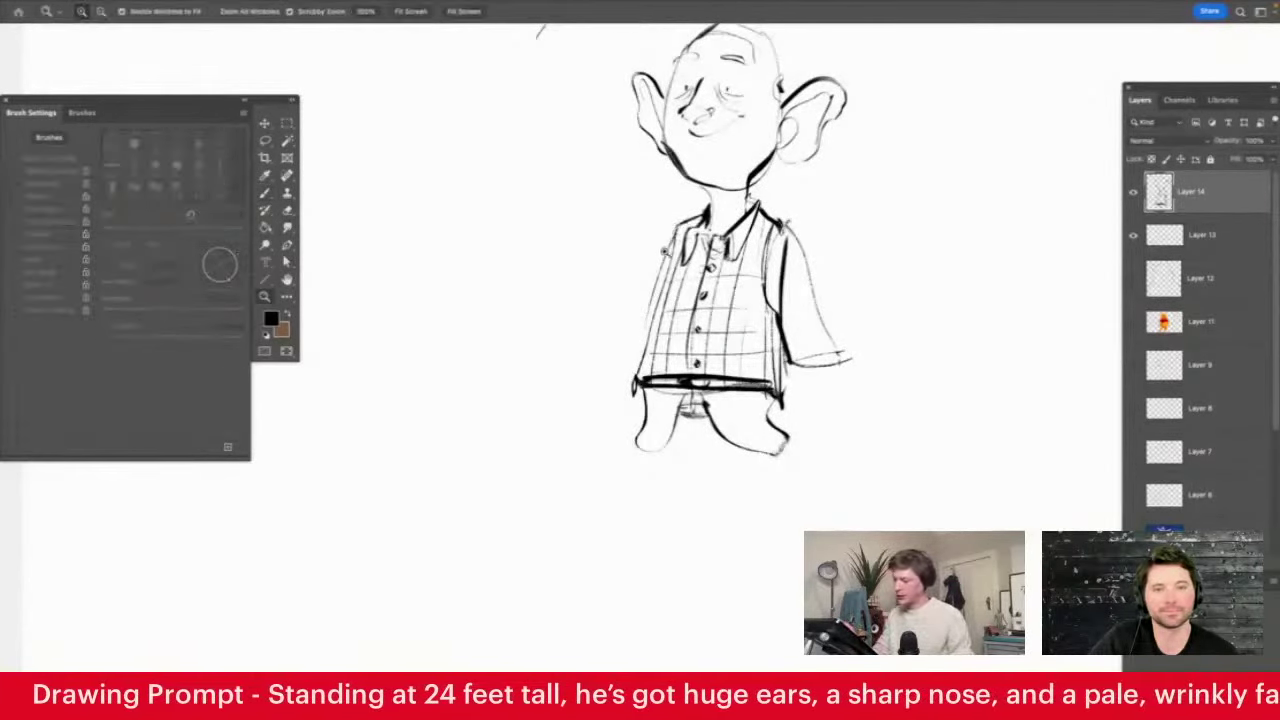
drag(662, 232, 680, 253)
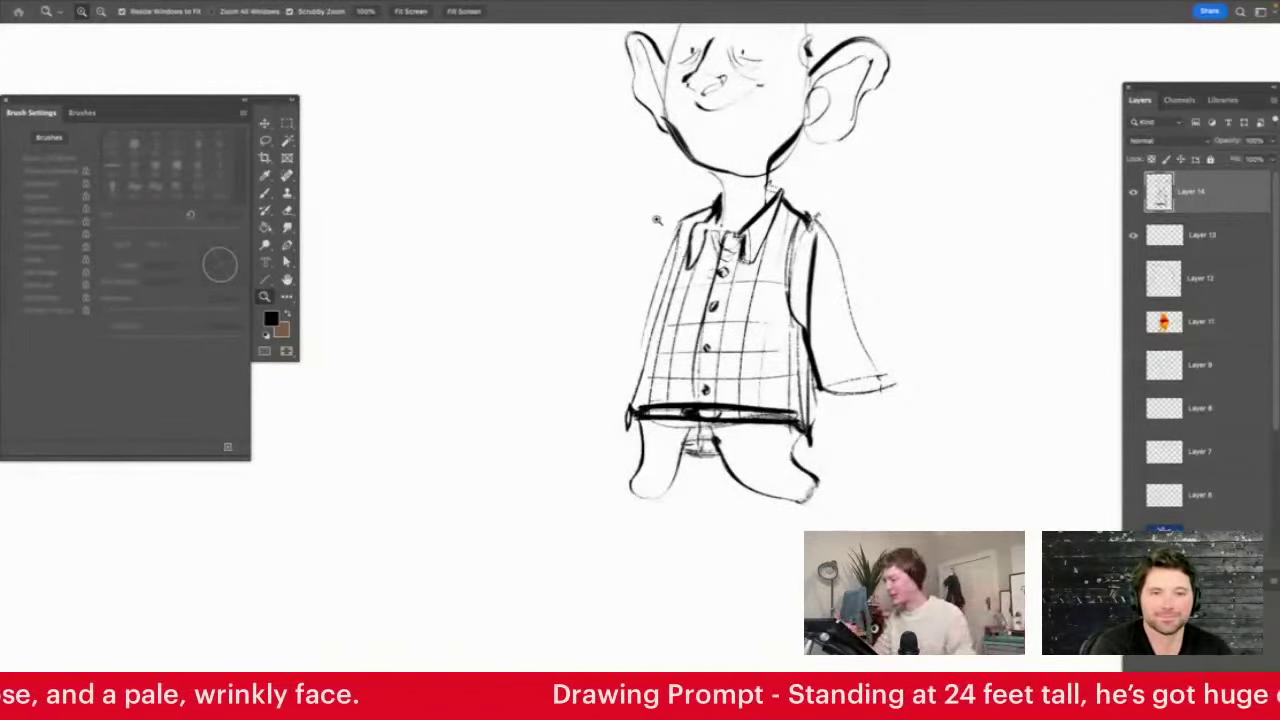
key(b)
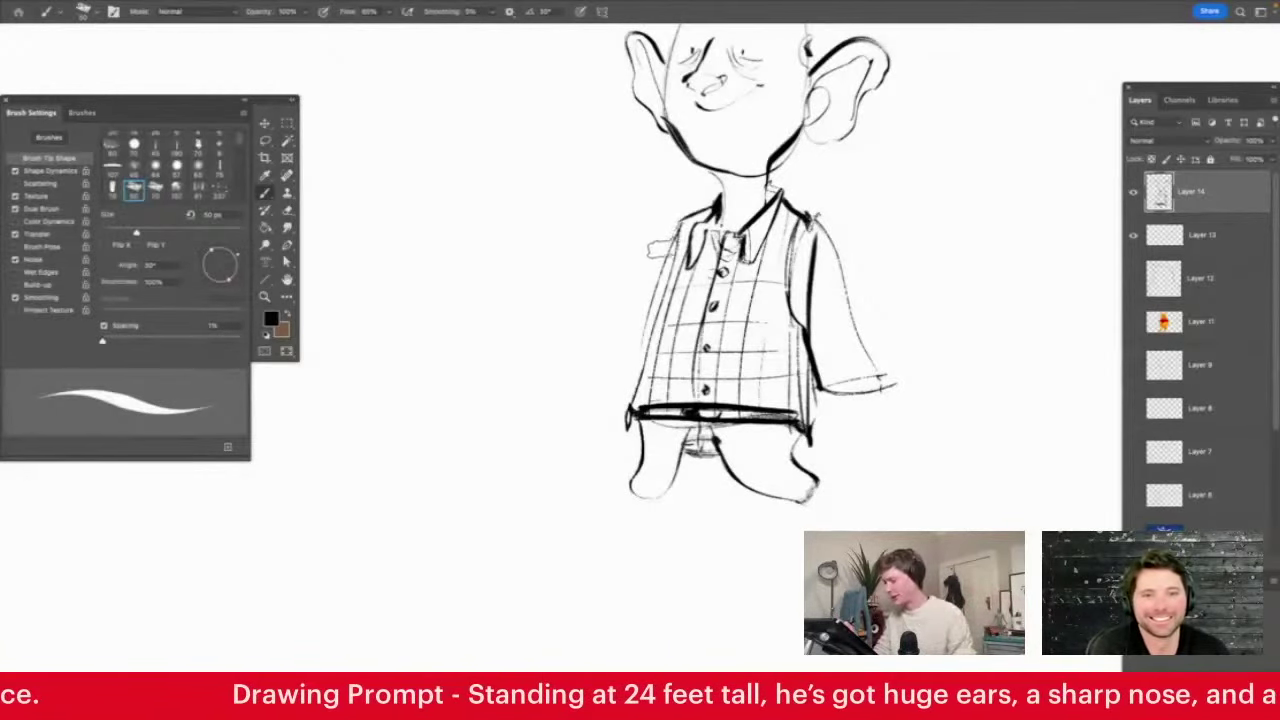
mouse_move(684, 228)
mouse_down()
mouse_move(586, 291)
mouse_move(549, 357)
mouse_move(677, 246)
mouse_up()
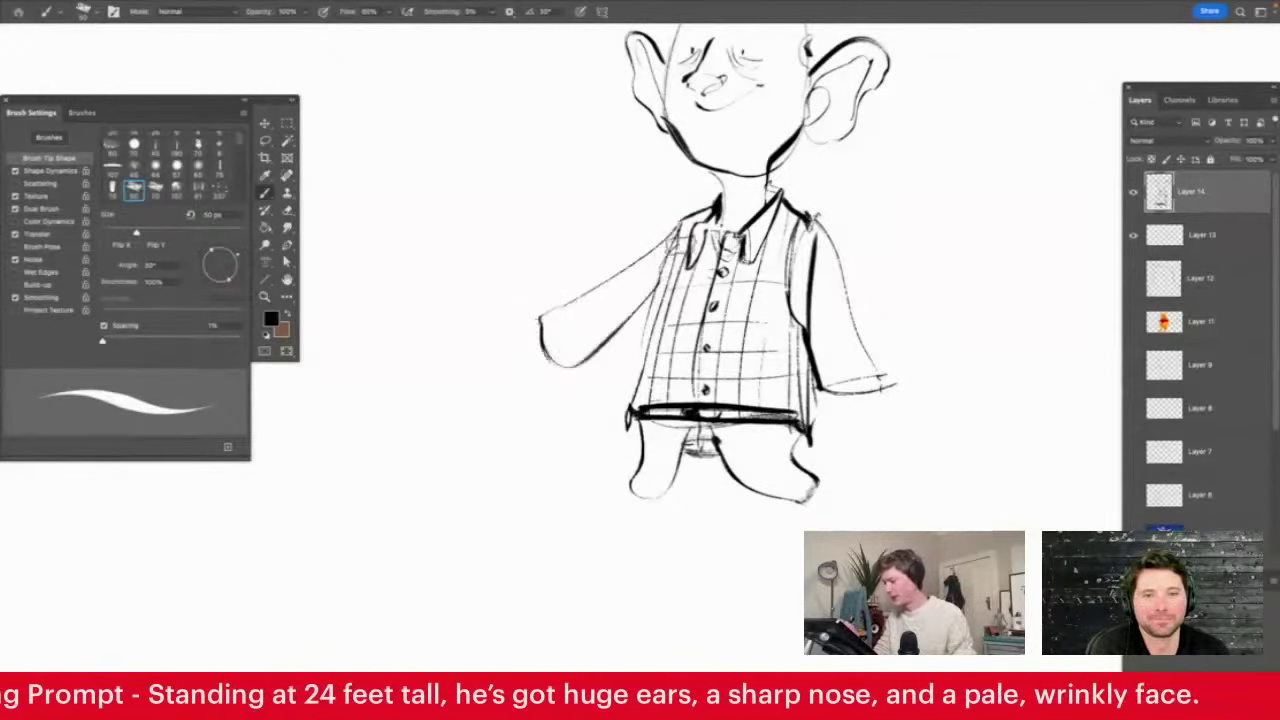
mouse_move(552, 306)
mouse_down()
mouse_move(572, 362)
mouse_move(567, 346)
mouse_up()
Draw a long forearm extending from the outstretched sleeve, ending in a large hand with drooping fingers and a thumb
key(z)
drag(812, 305, 771, 326)
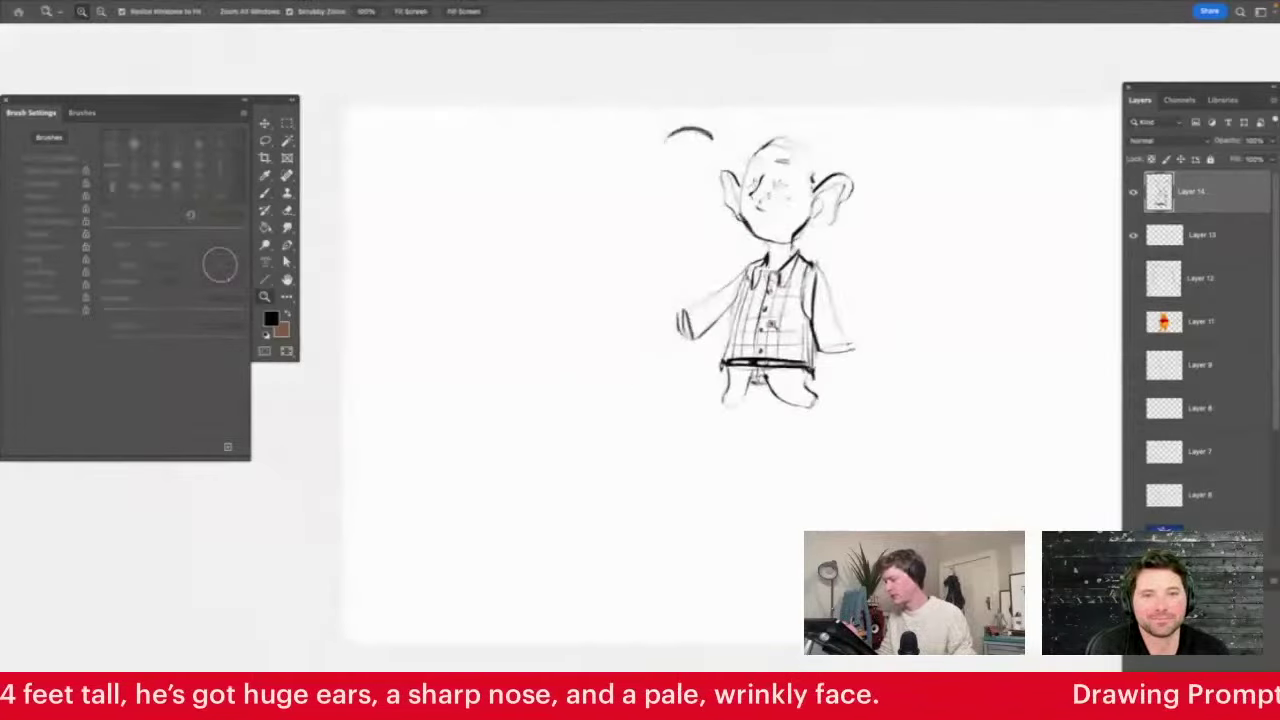
mouse_move(657, 309)
mouse_down()
mouse_move(697, 325)
mouse_move(704, 312)
mouse_move(535, 321)
mouse_move(572, 346)
mouse_up()
key(b)
mouse_move(712, 352)
mouse_down()
mouse_move(548, 338)
mouse_move(510, 300)
mouse_move(466, 320)
mouse_move(540, 314)
mouse_move(432, 356)
mouse_up()
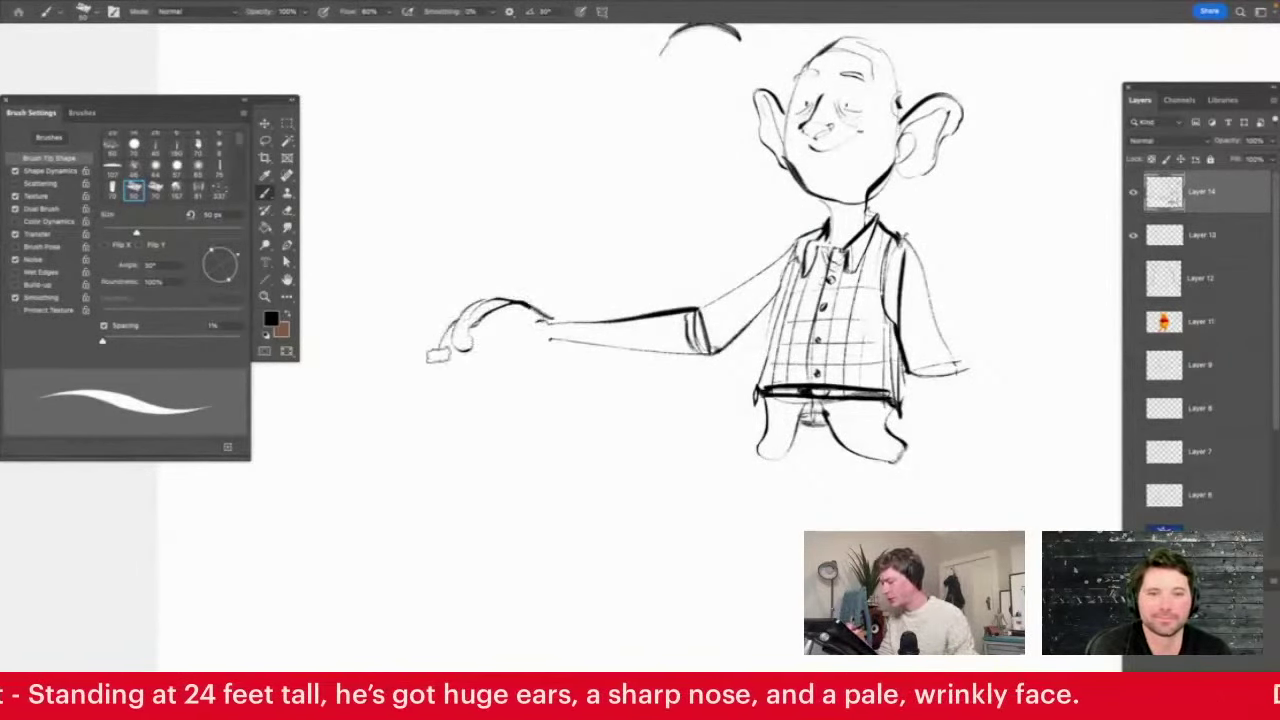
mouse_move(480, 322)
mouse_down()
mouse_move(506, 334)
mouse_move(499, 366)
mouse_move(550, 338)
mouse_up()
mouse_move(474, 304)
mouse_down()
mouse_move(420, 312)
mouse_move(536, 346)
mouse_up()
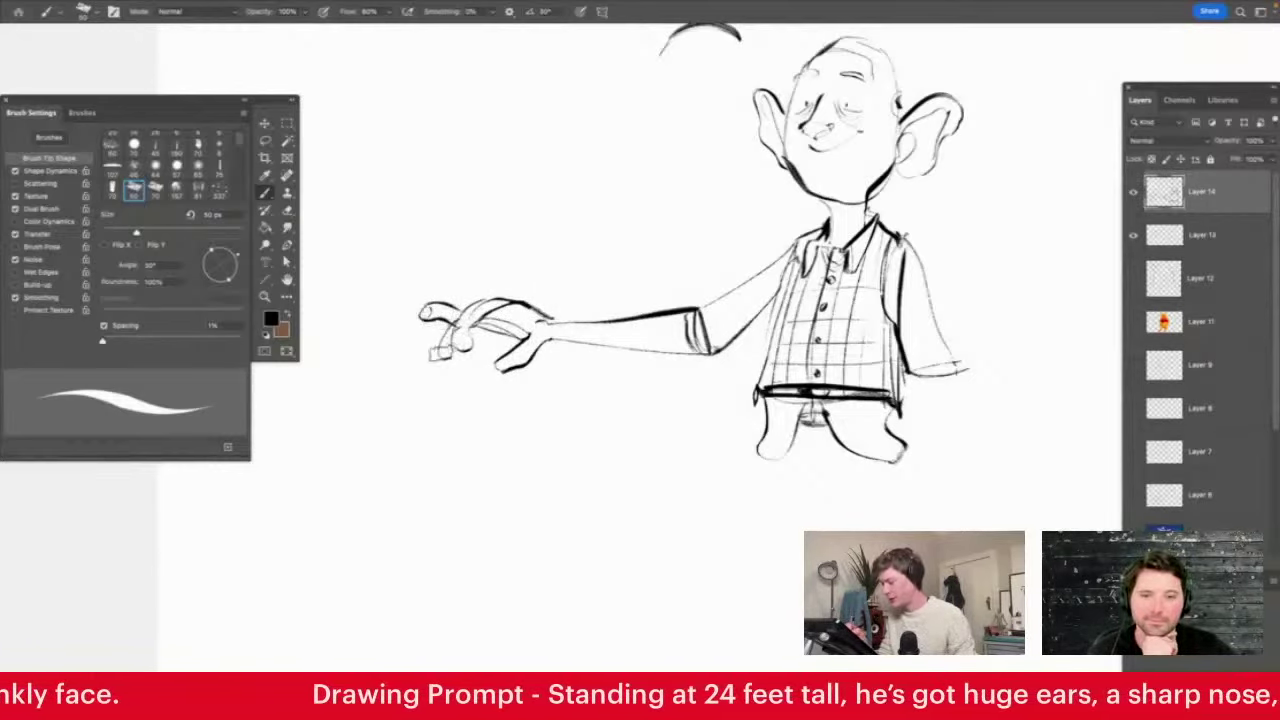
Add fingernails and knuckle wrinkles to the giant's hand and draw a band around the wrist
drag(483, 305, 570, 306)
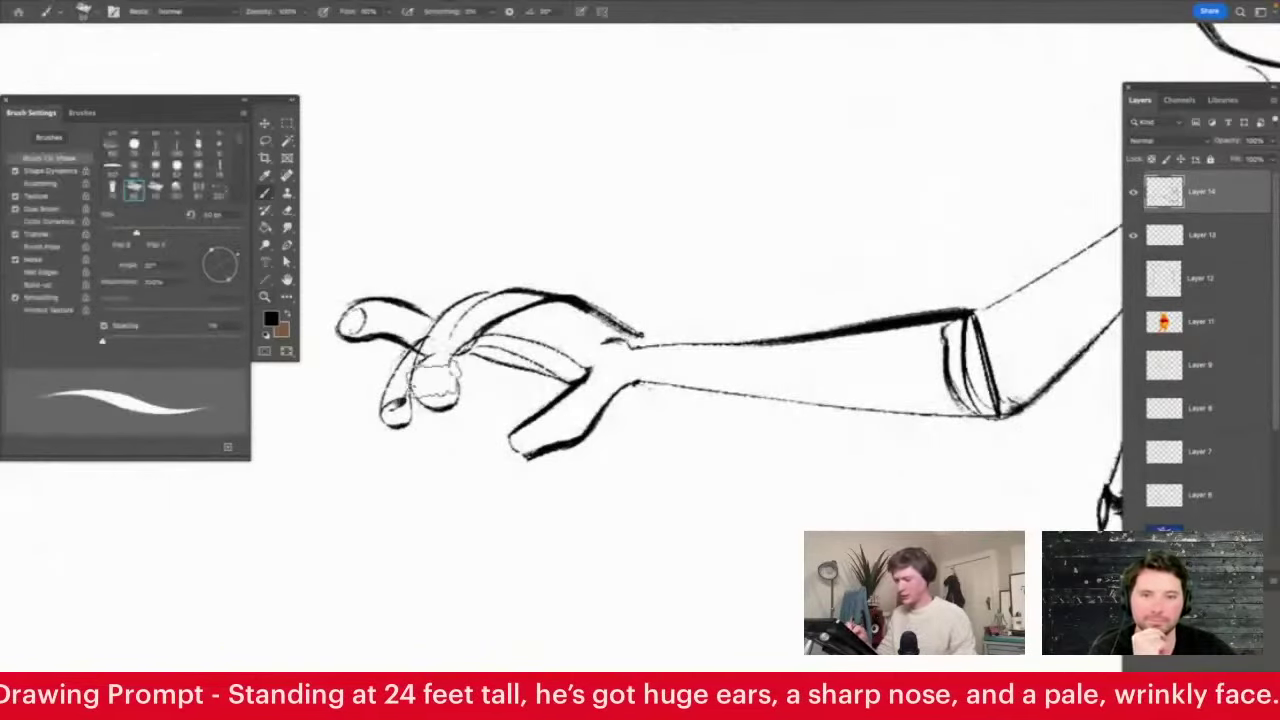
drag(418, 396, 458, 398)
drag(388, 303, 410, 318)
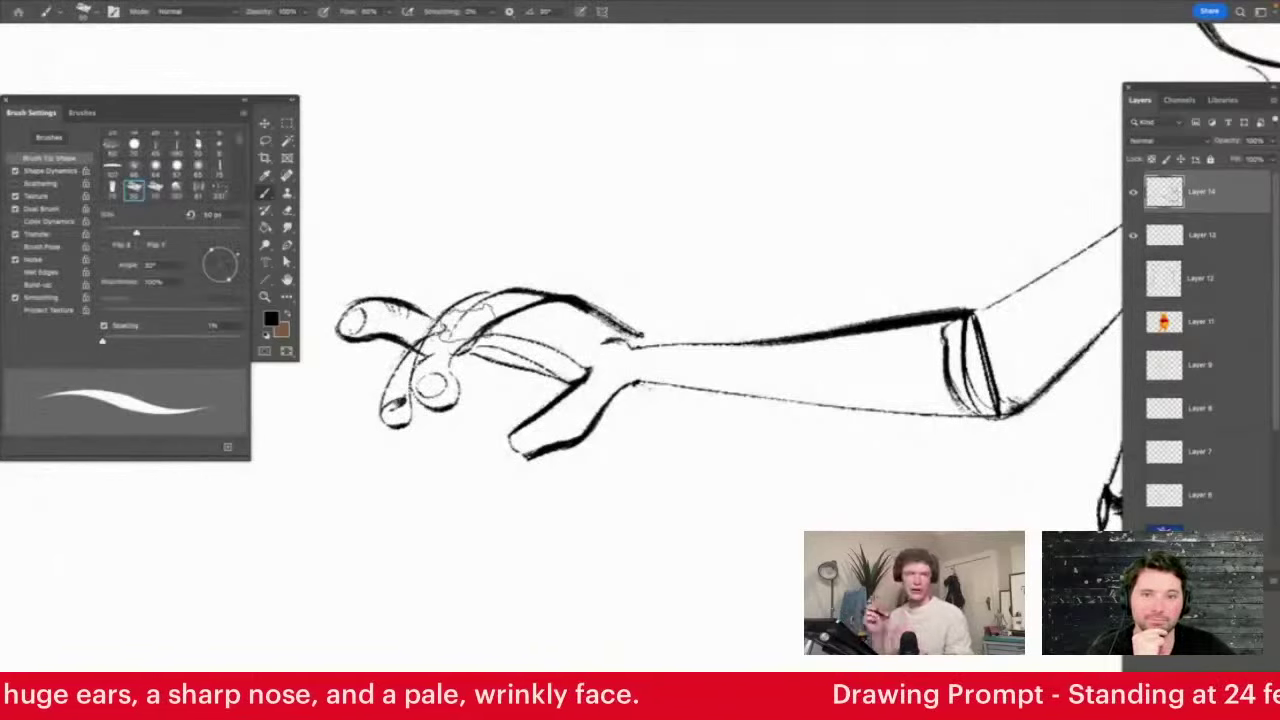
drag(499, 296, 522, 295)
drag(519, 443, 574, 430)
mouse_move(664, 340)
mouse_down()
mouse_move(670, 387)
mouse_move(735, 345)
mouse_move(736, 391)
mouse_up()
drag(680, 387, 732, 393)
Add short curved texture marks and bumpy contour strokes along the giant's outstretched forearm
key(z)
drag(594, 381, 572, 383)
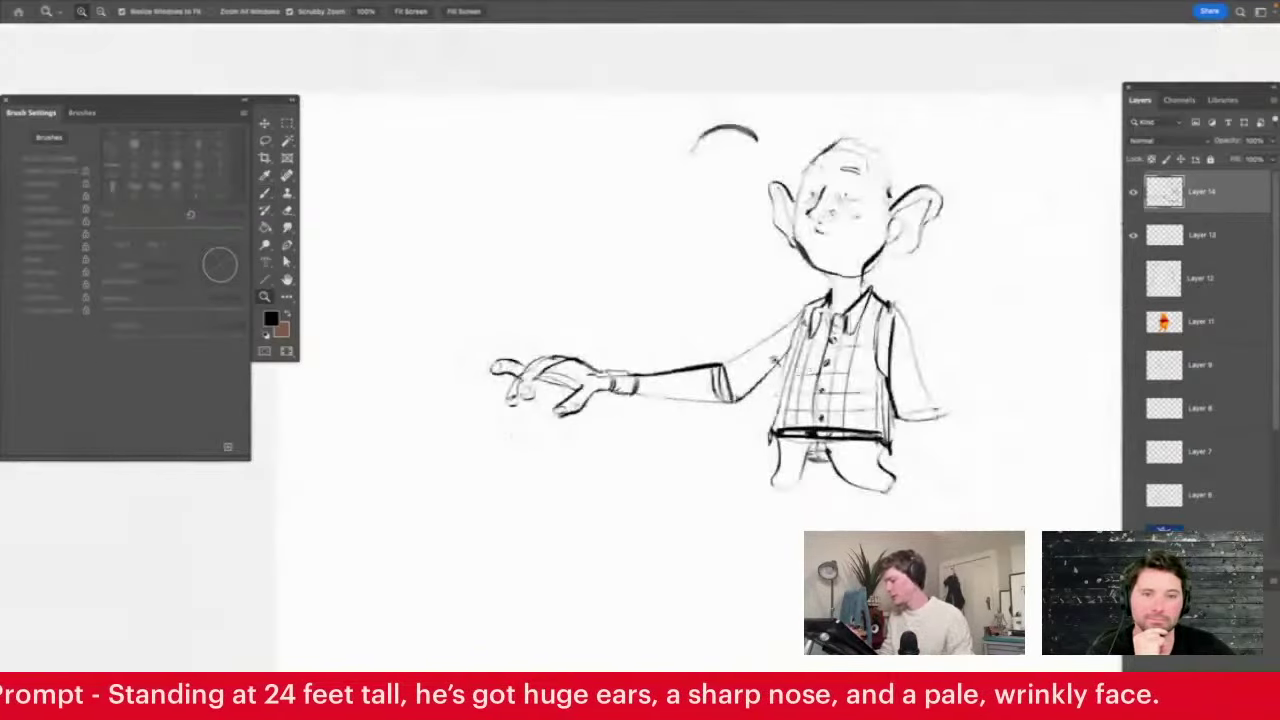
drag(740, 367, 768, 360)
key(b)
mouse_move(580, 352)
mouse_down()
mouse_move(632, 390)
mouse_move(696, 390)
mouse_up()
Sketch a tiny girl beneath the giant's hand, with her head in profile and a long dress
key(z)
drag(724, 342, 647, 354)
drag(921, 374, 884, 378)
drag(874, 467, 906, 468)
click(906, 467)
drag(408, 307, 506, 206)
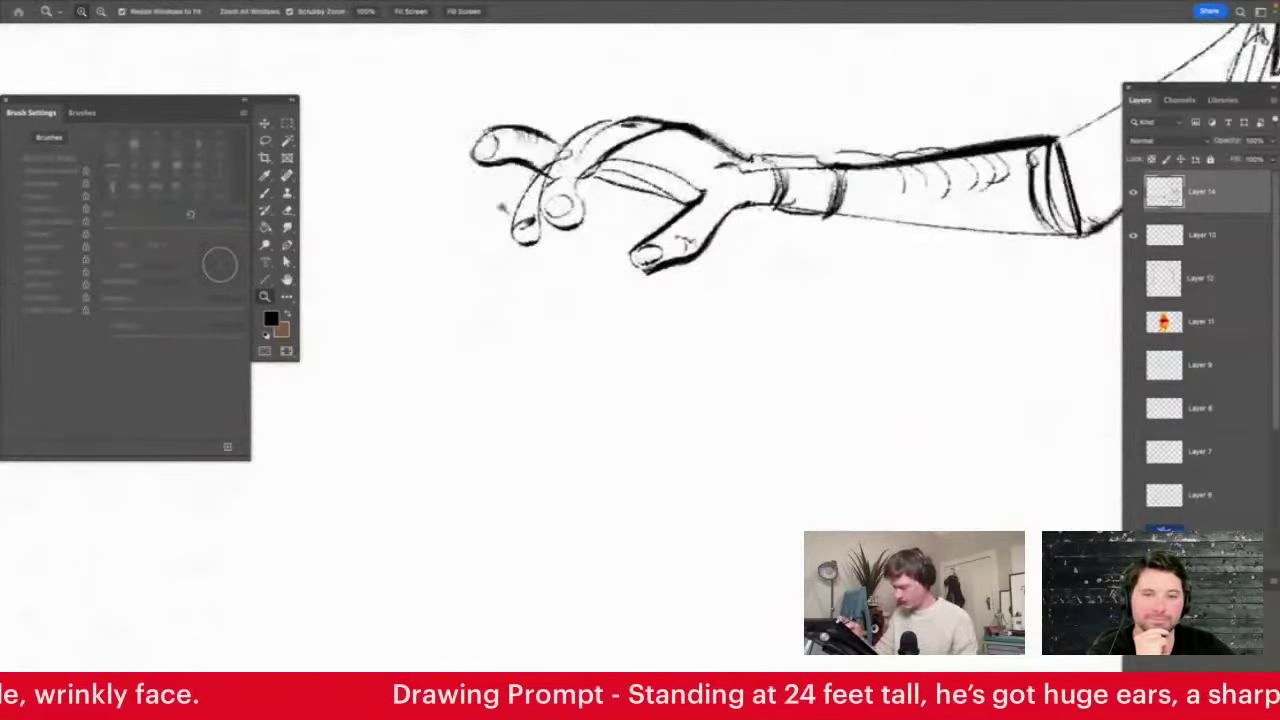
key(b)
mouse_move(455, 321)
mouse_down()
mouse_move(495, 279)
mouse_move(527, 301)
mouse_move(502, 303)
mouse_move(489, 323)
mouse_move(525, 332)
mouse_move(503, 343)
mouse_up()
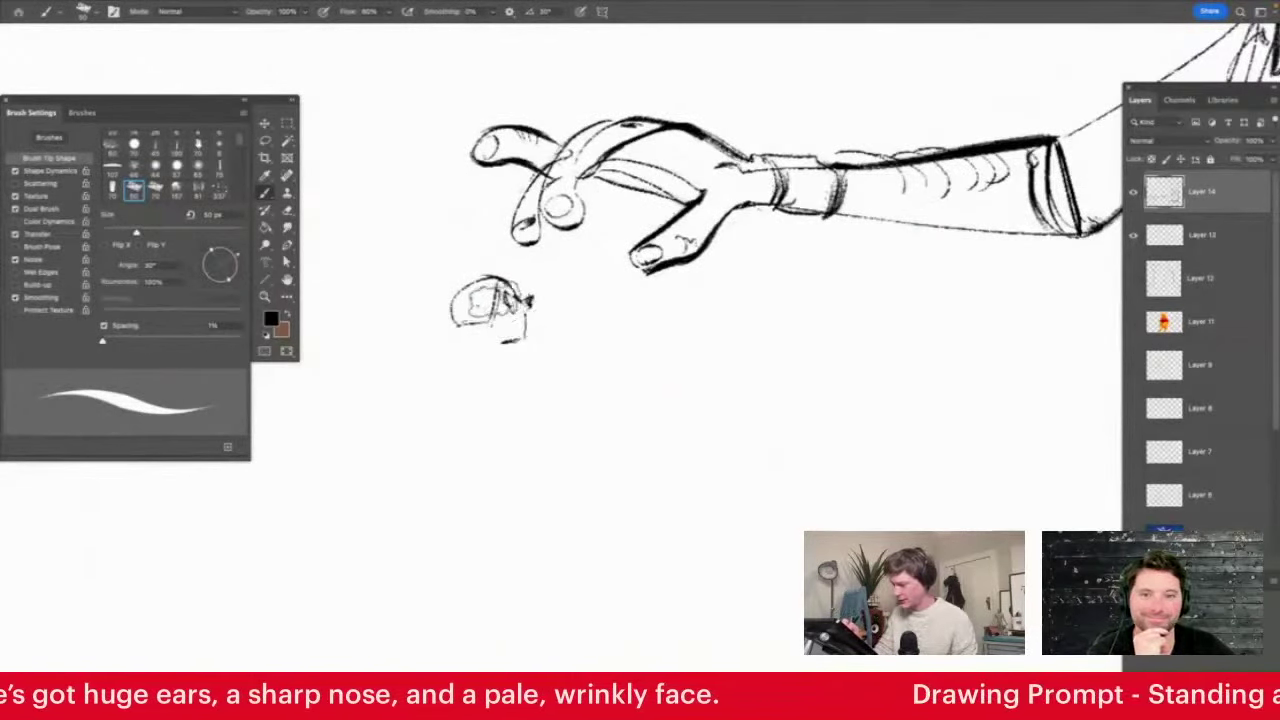
mouse_move(505, 293)
mouse_down()
mouse_move(523, 324)
mouse_move(518, 444)
mouse_up()
mouse_move(464, 350)
mouse_down()
mouse_move(449, 470)
mouse_move(522, 468)
mouse_move(469, 360)
mouse_move(482, 363)
mouse_move(477, 425)
mouse_up()
Refine the tiny girl's figure by adding hair behind her head and strokes along her back
key(z)
drag(520, 291, 420, 300)
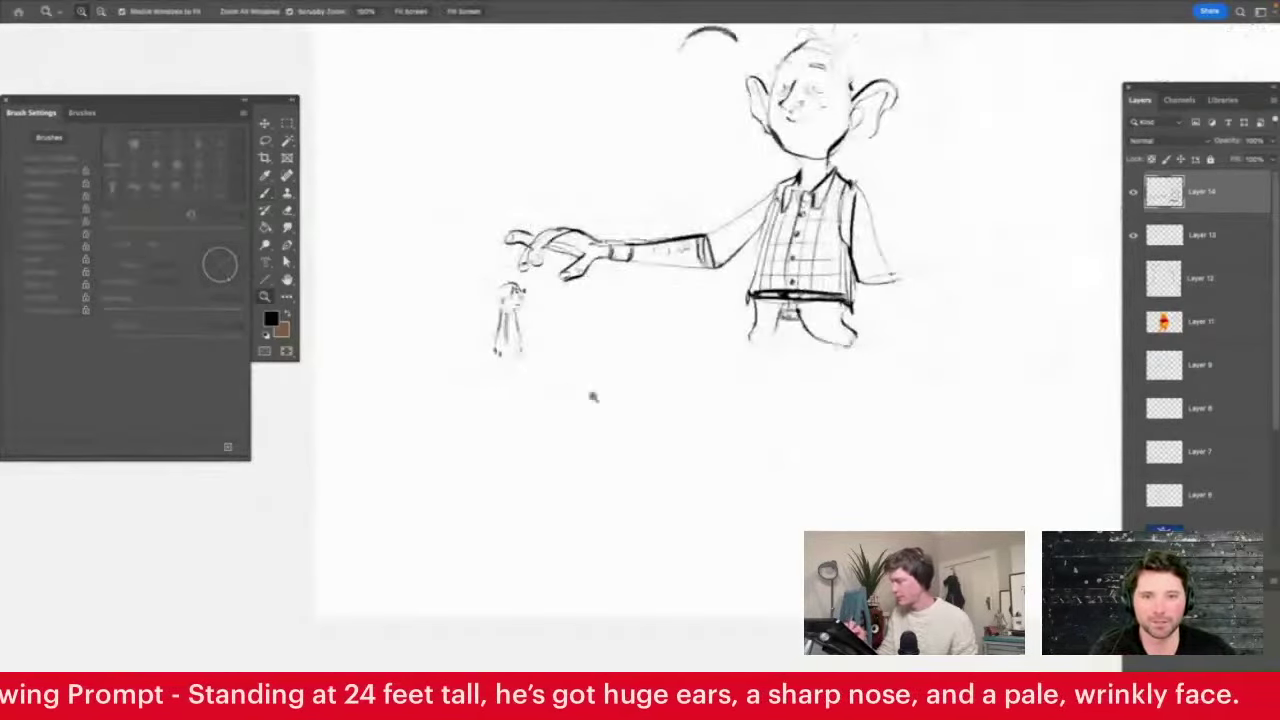
drag(657, 354, 615, 362)
drag(787, 248, 792, 248)
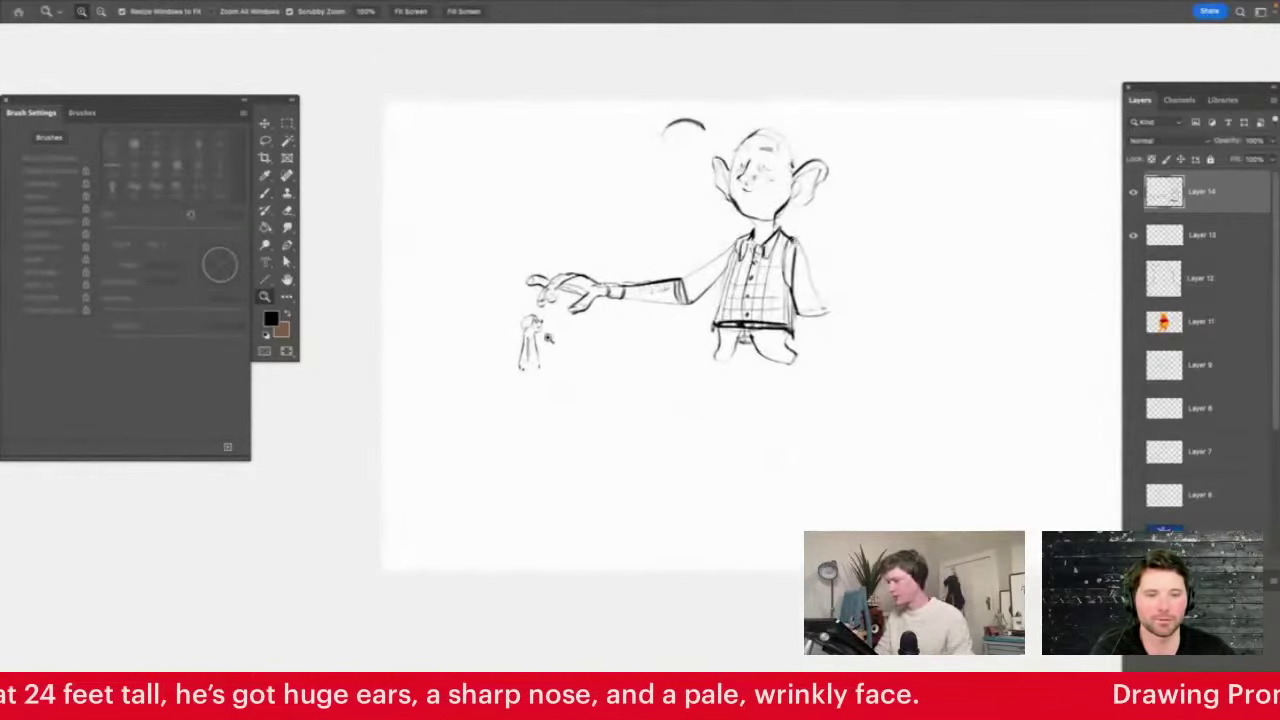
drag(549, 338, 594, 348)
key(b)
drag(508, 289, 476, 327)
mouse_move(482, 304)
mouse_down()
mouse_move(465, 322)
mouse_move(473, 347)
mouse_move(432, 312)
mouse_up()
Draw the girl's legs and feet, then the ledge she stands on with a jagged edge and long vertical drop
key(z)
mouse_move(484, 362)
mouse_down()
mouse_move(537, 388)
mouse_move(485, 386)
mouse_up()
key(b)
drag(498, 348, 485, 388)
mouse_move(480, 388)
mouse_down()
mouse_move(511, 387)
mouse_move(501, 371)
mouse_move(499, 388)
mouse_up()
mouse_move(498, 389)
mouse_down()
mouse_move(513, 387)
mouse_move(456, 398)
mouse_move(553, 376)
mouse_move(574, 393)
mouse_move(555, 622)
mouse_up()
Draw the outer contour of the giant's front trouser leg, running down from the belt past the knee
key(z)
click(608, 438)
key(b)
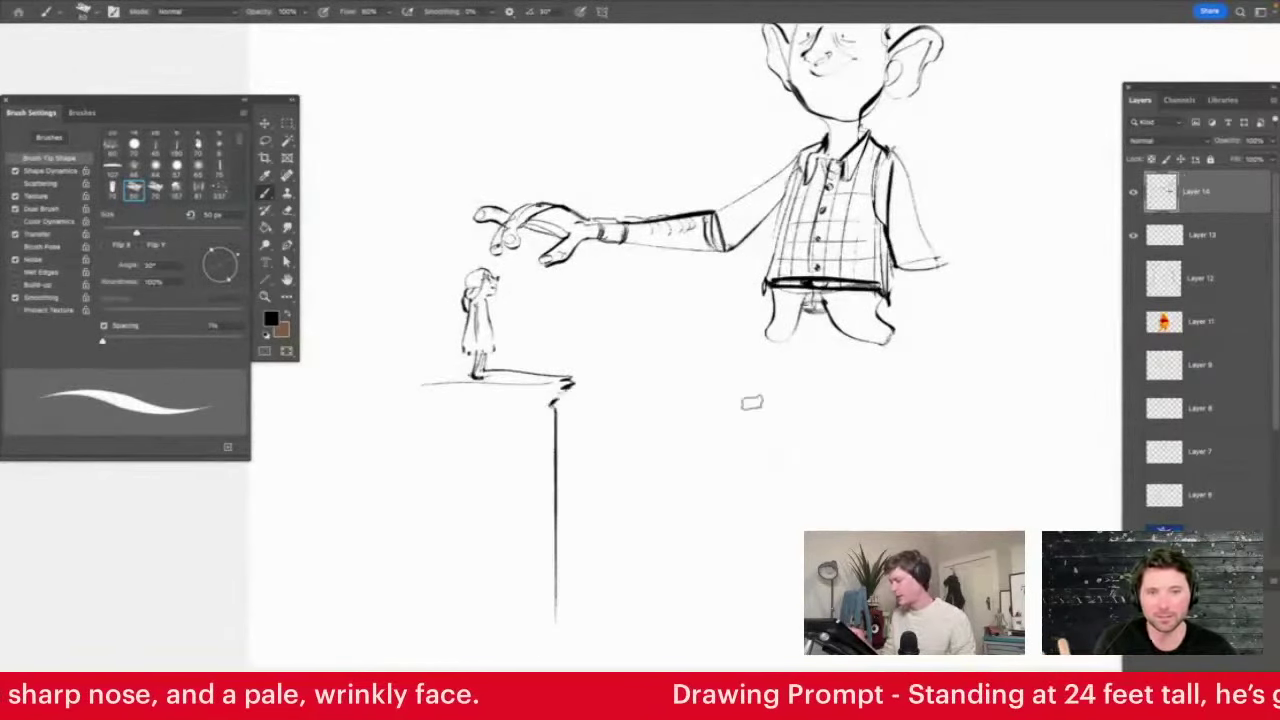
key(z)
drag(746, 394, 714, 375)
drag(869, 396, 887, 392)
key(b)
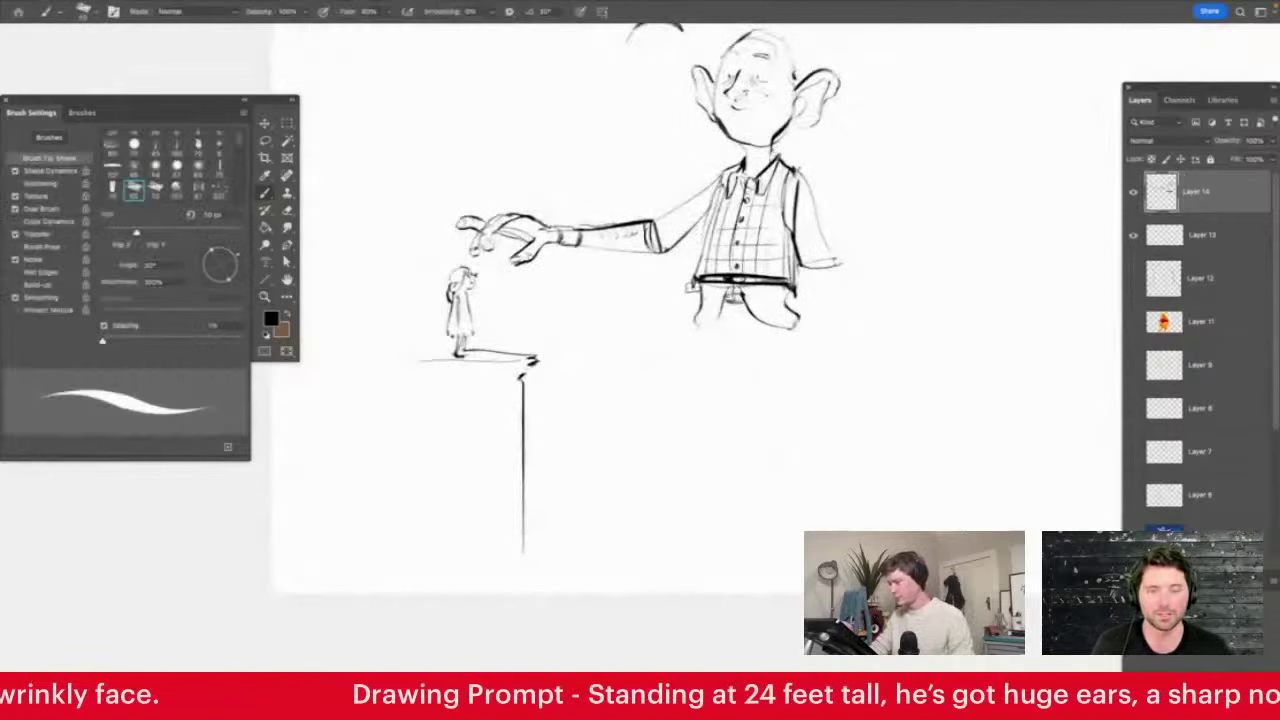
drag(696, 290, 698, 350)
key(z)
drag(794, 308, 864, 312)
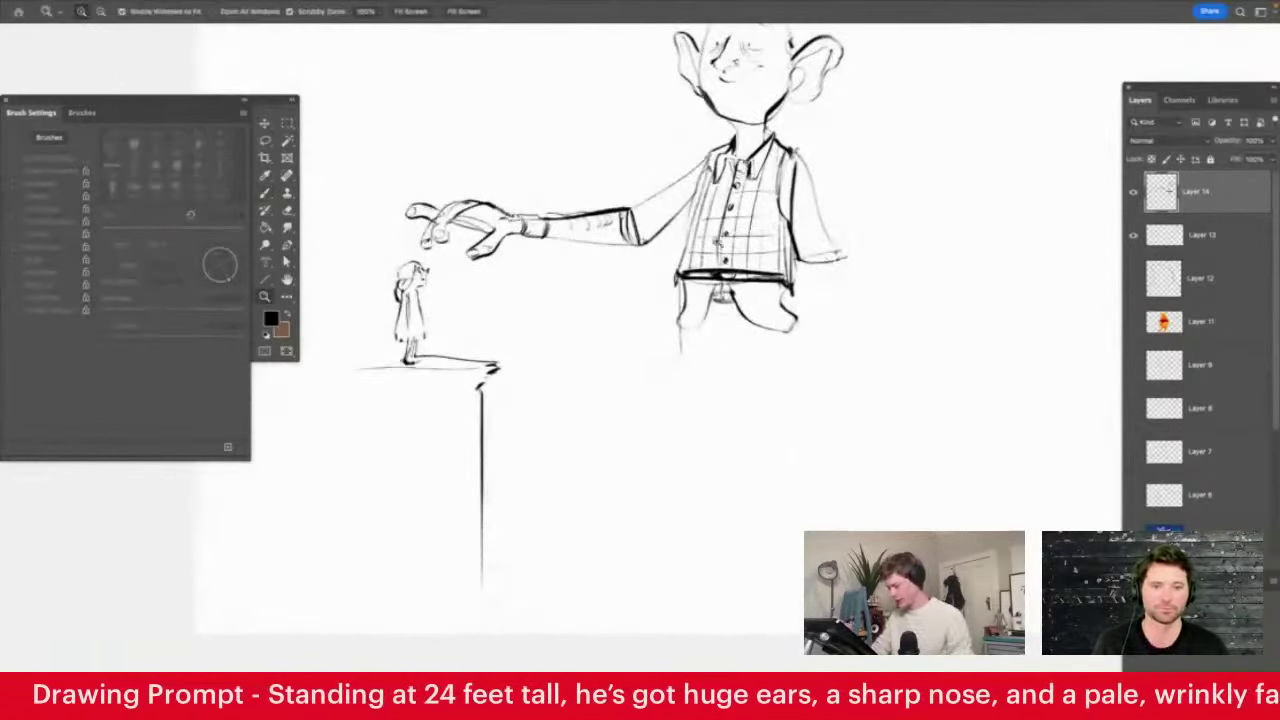
key(b)
drag(683, 280, 706, 480)
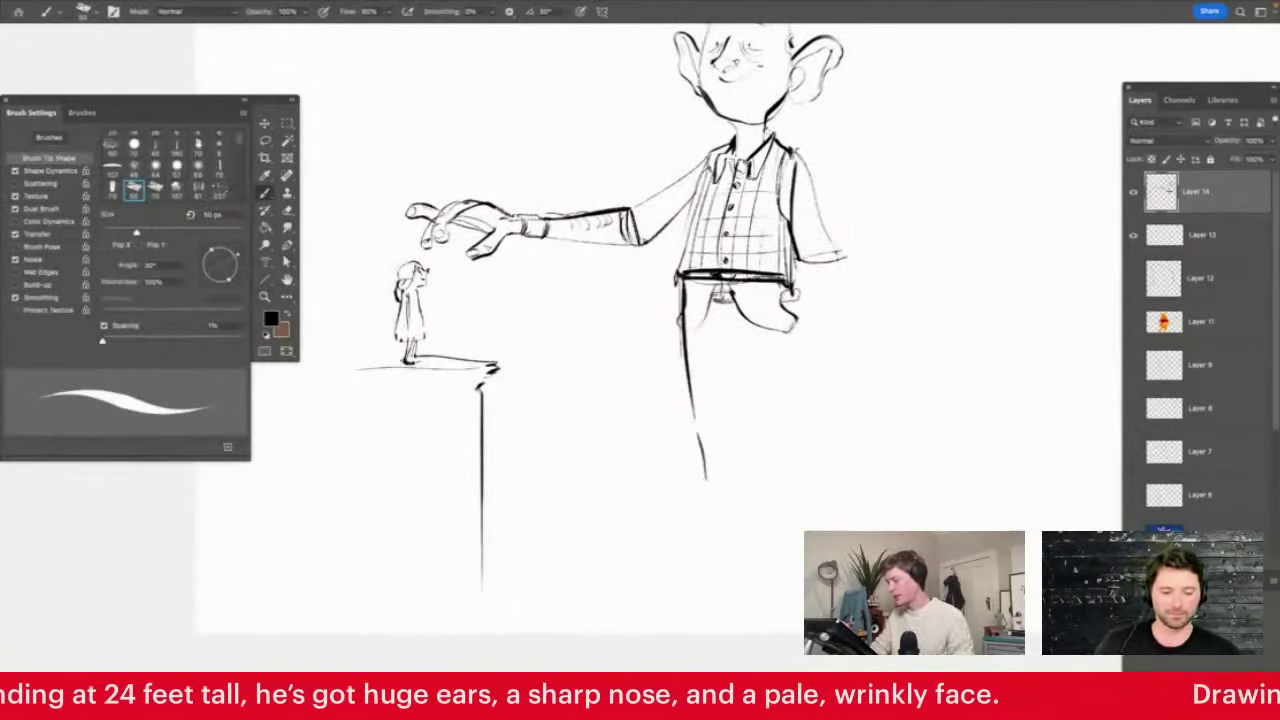
Draw the rear trouser leg's outer contour, extend the front leg downward, and add both inner leg lines and the rear hem
drag(792, 300, 836, 480)
drag(690, 422, 751, 605)
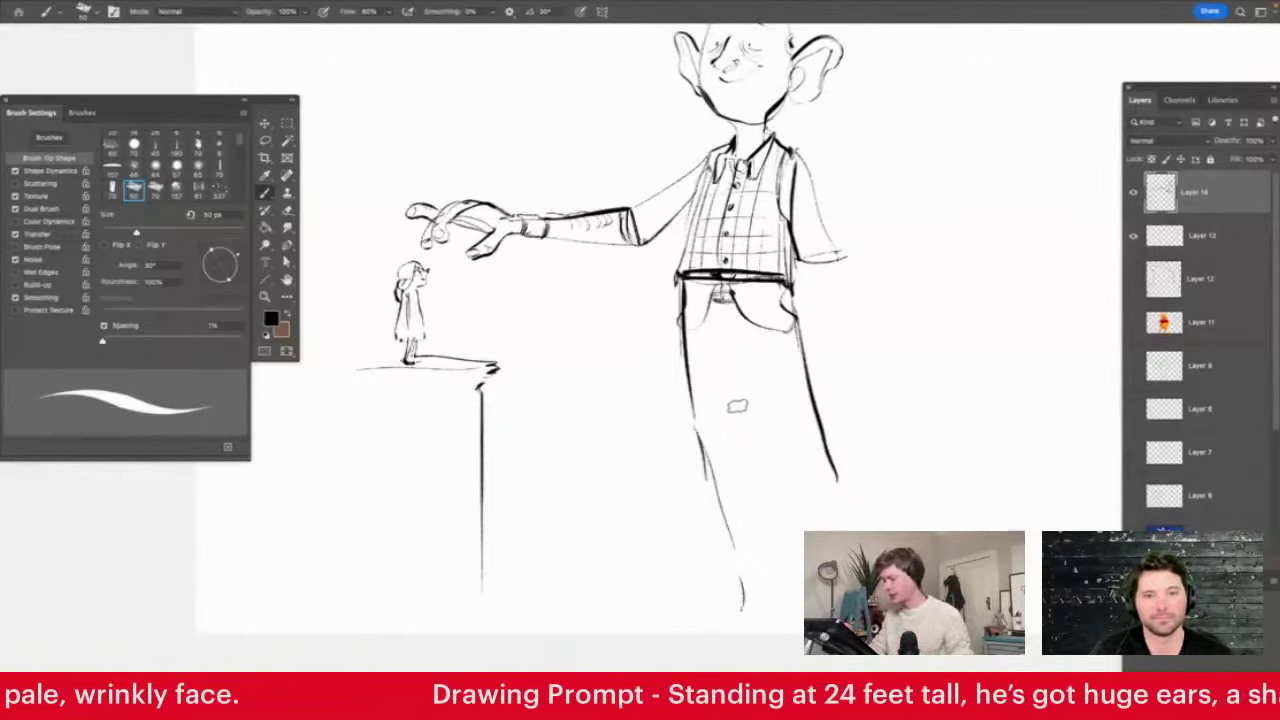
mouse_move(731, 346)
mouse_down()
mouse_move(770, 598)
mouse_move(810, 525)
mouse_up()
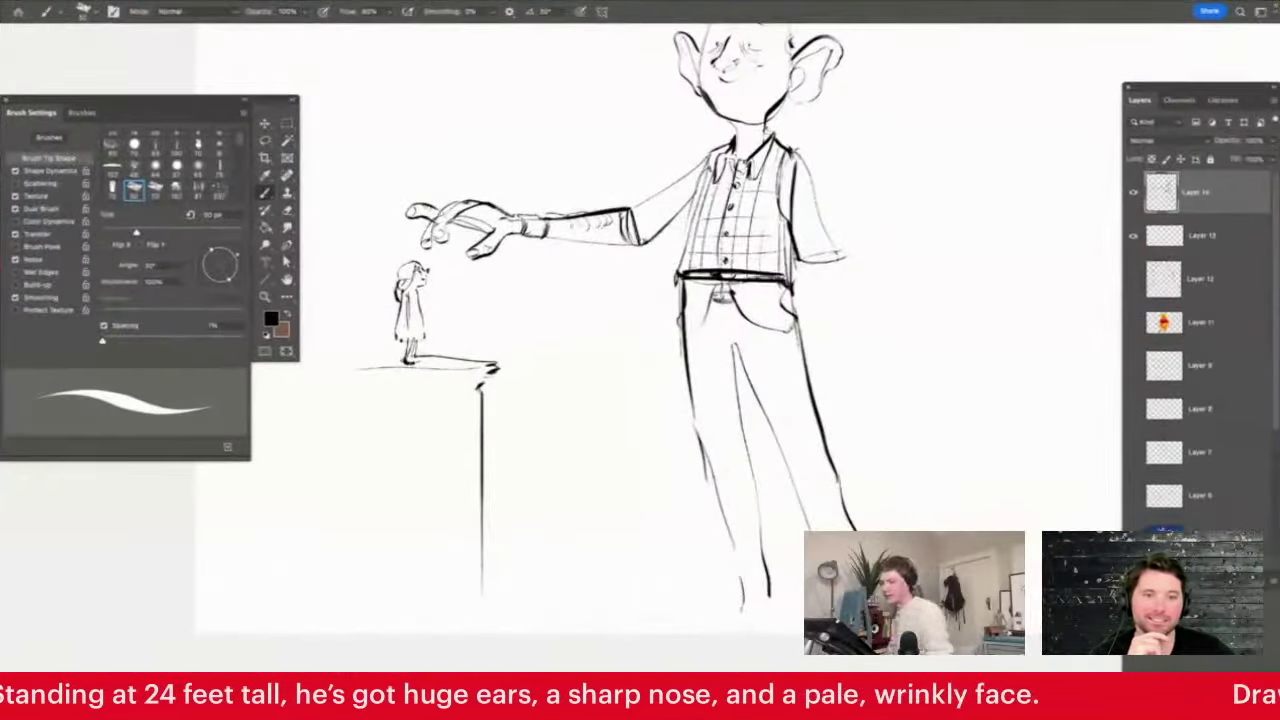
key(z)
drag(659, 419, 638, 425)
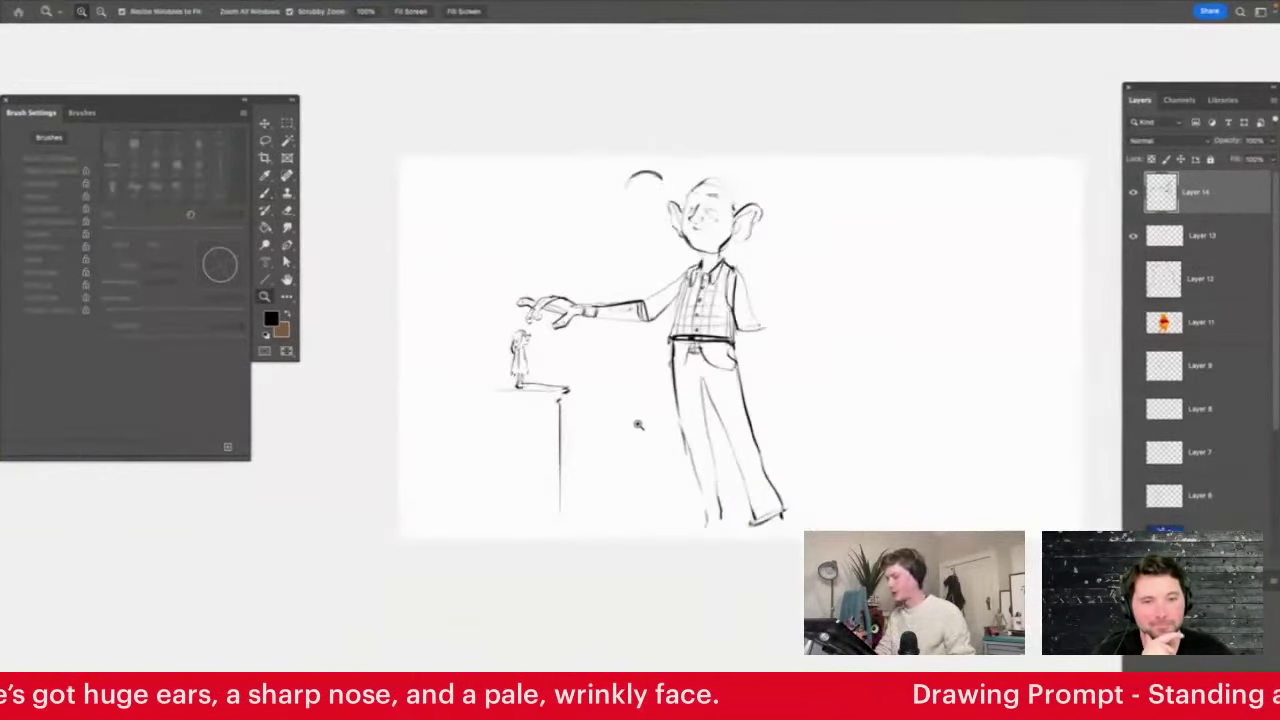
click(767, 357)
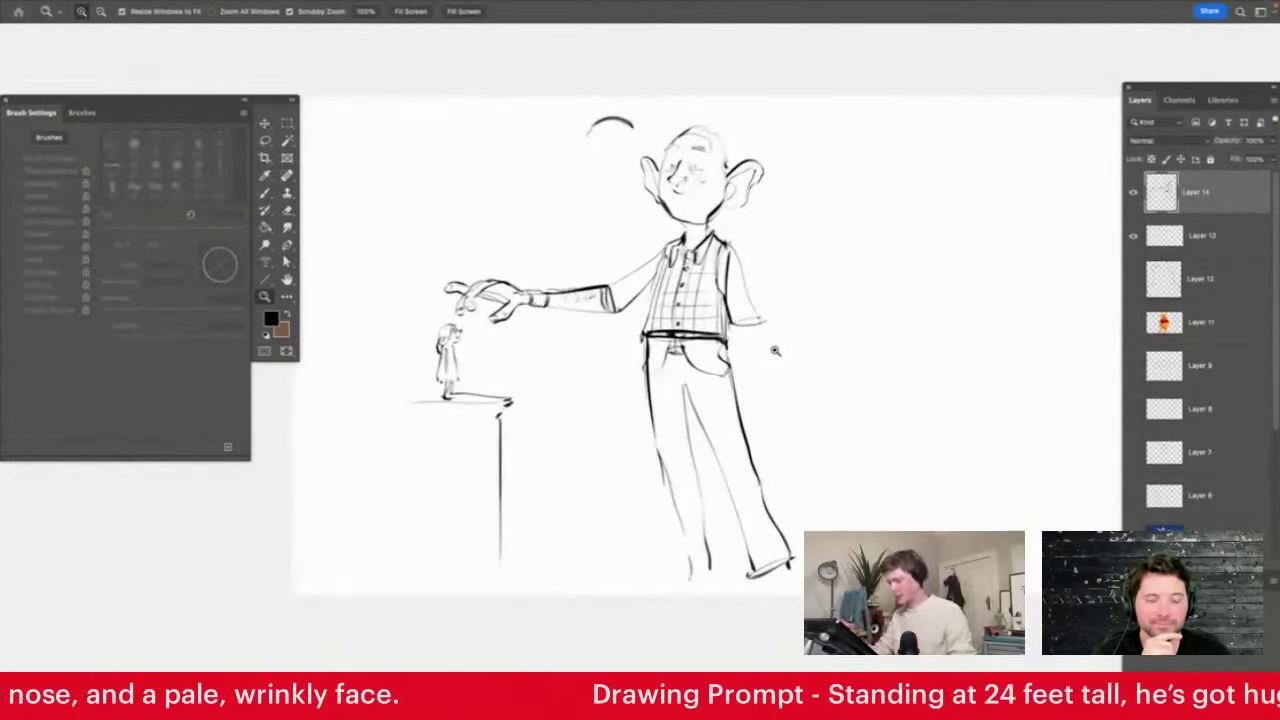
Scale the whole sketch down to about 85% and move it up to make room for the feet
key(super+t)
drag(795, 118, 734, 189)
drag(703, 252, 751, 176)
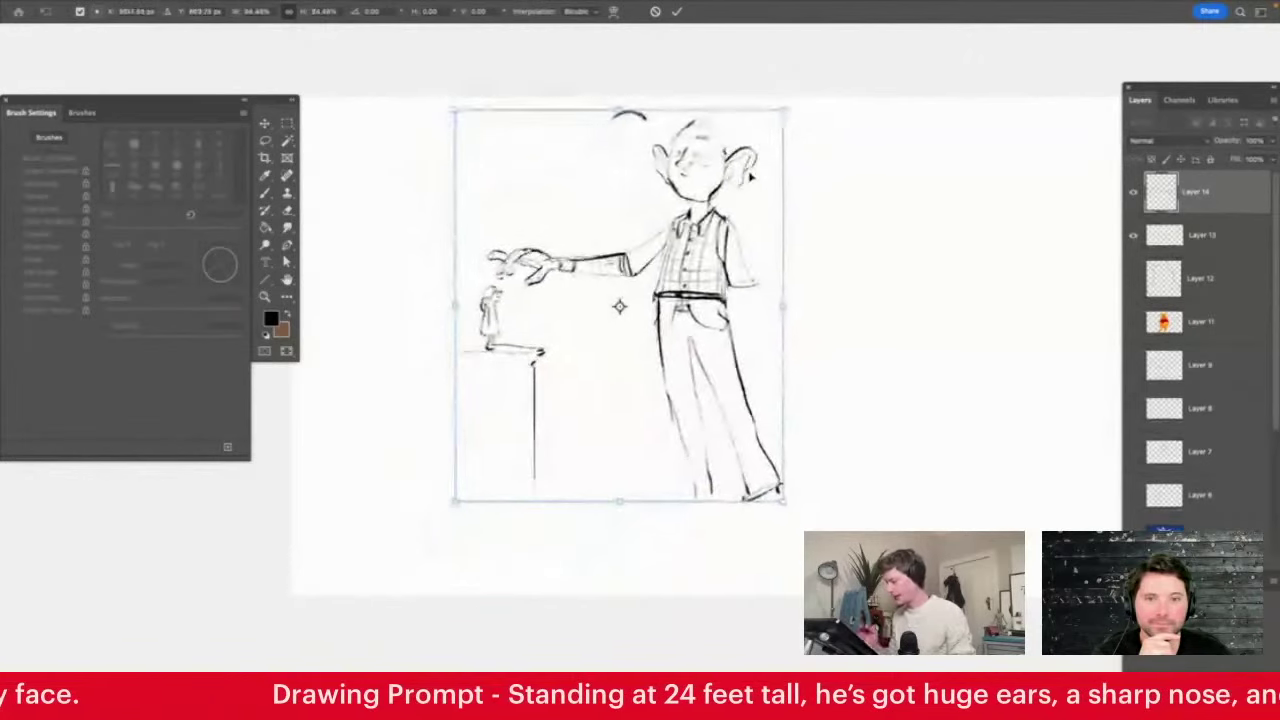
key(Return)
Finish the front trouser leg with a cuffed hem and draw bare shins below both trouser cuffs
key(z)
drag(711, 522, 727, 461)
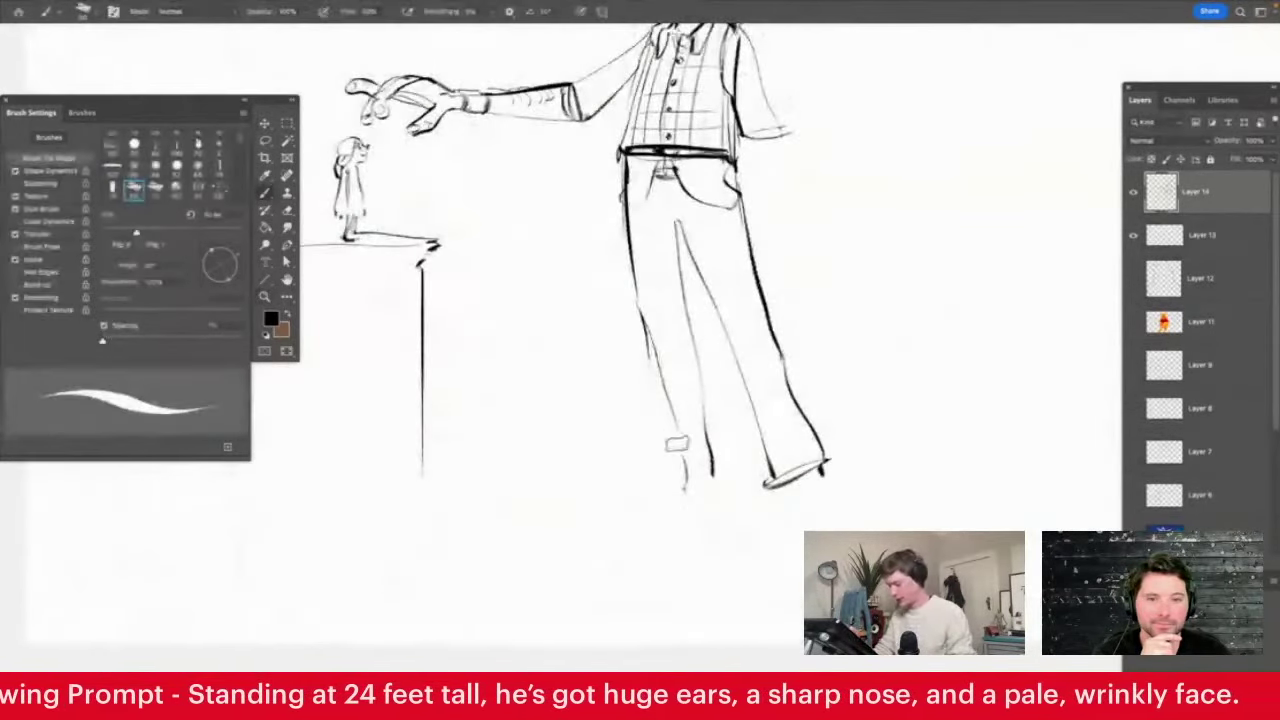
drag(652, 361, 666, 484)
mouse_move(654, 488)
mouse_down()
mouse_move(724, 493)
mouse_move(686, 549)
mouse_up()
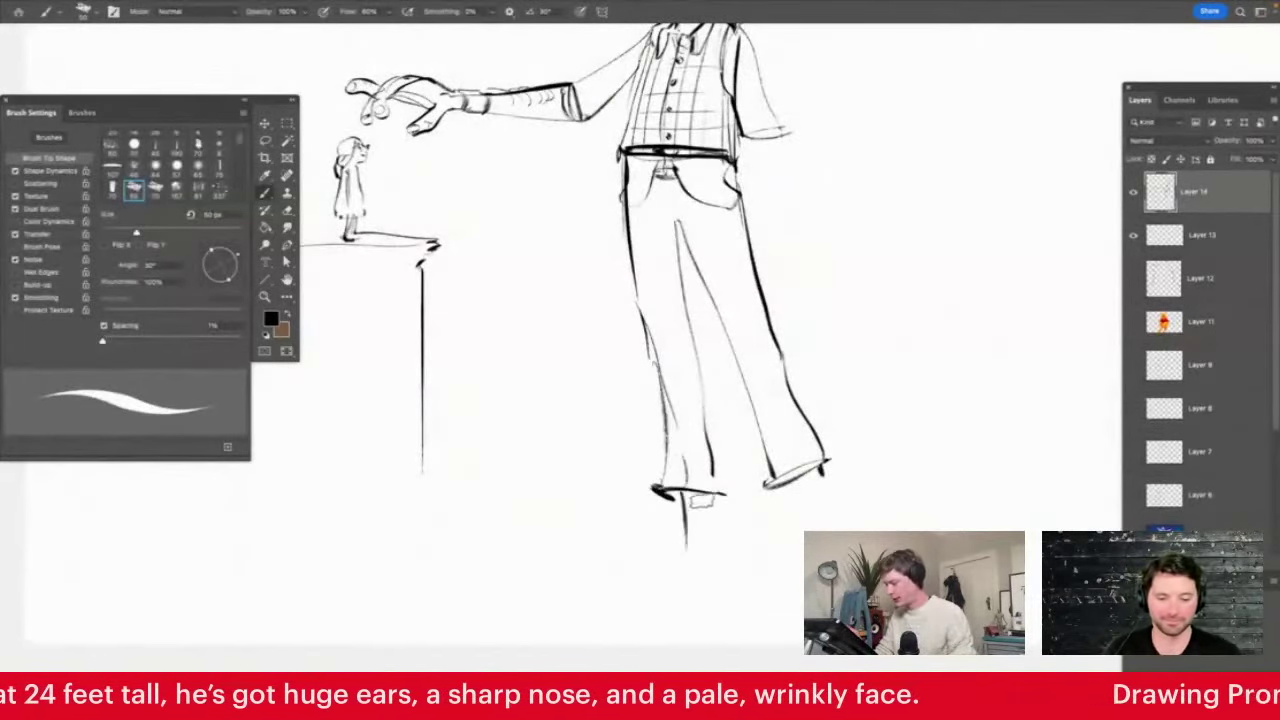
mouse_move(702, 497)
mouse_down()
mouse_move(713, 585)
mouse_move(684, 567)
mouse_up()
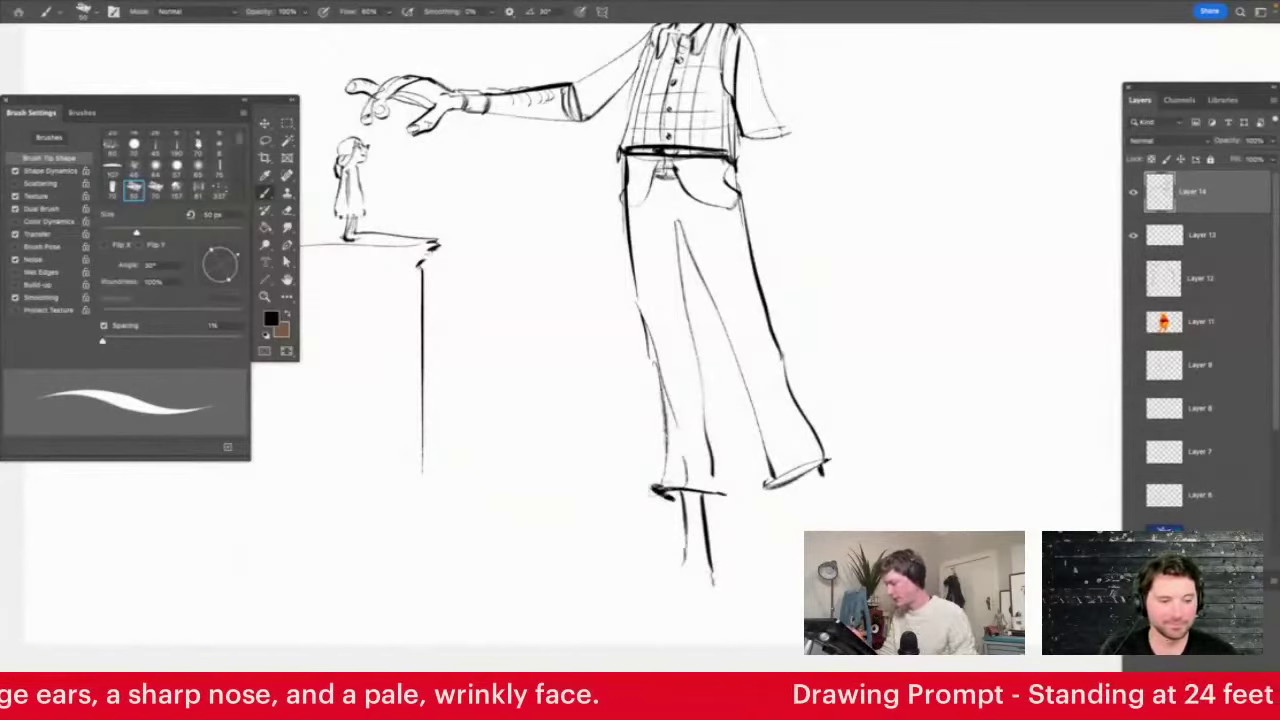
mouse_move(645, 486)
mouse_down()
mouse_move(816, 487)
mouse_move(779, 487)
mouse_move(804, 532)
mouse_up()
drag(820, 471, 829, 531)
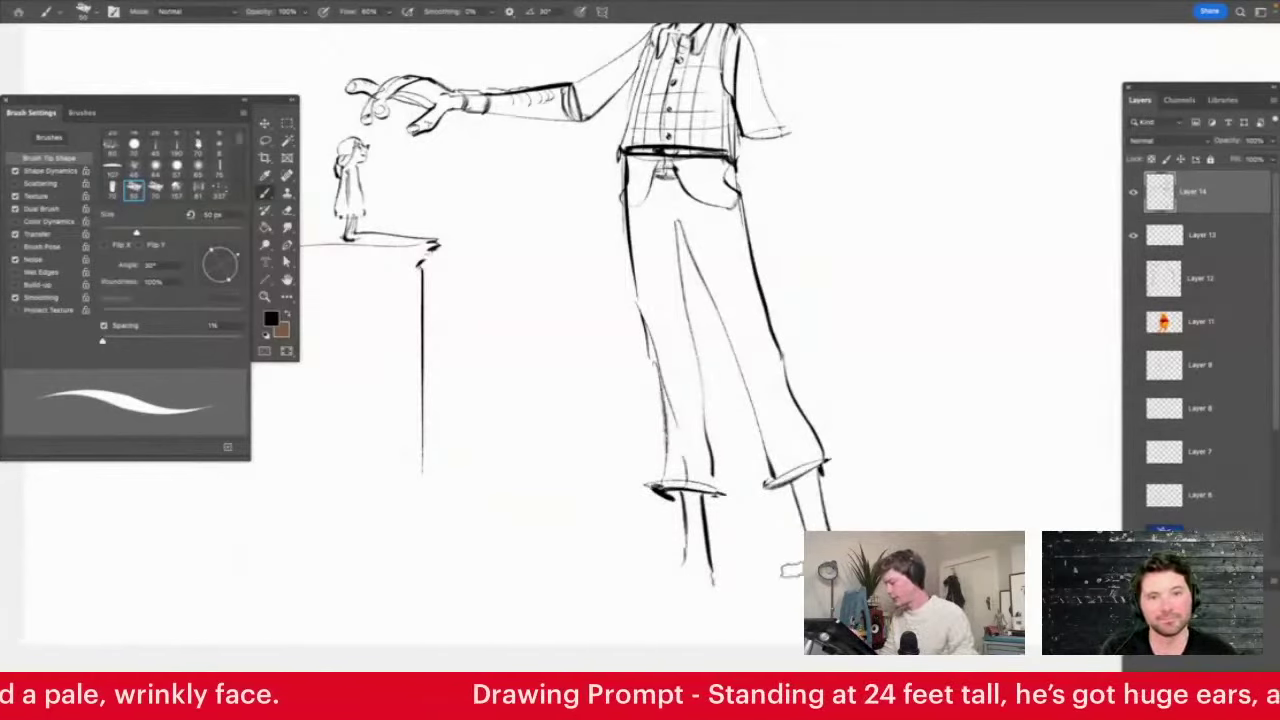
Draw the giant's large bare feet with rounded toes and add wrap lines around the rear ankle
mouse_move(686, 558)
mouse_down()
mouse_move(661, 575)
mouse_move(673, 572)
mouse_move(578, 583)
mouse_move(554, 616)
mouse_move(651, 618)
mouse_move(712, 588)
mouse_up()
mouse_move(606, 589)
mouse_down()
mouse_move(657, 613)
mouse_move(670, 602)
mouse_up()
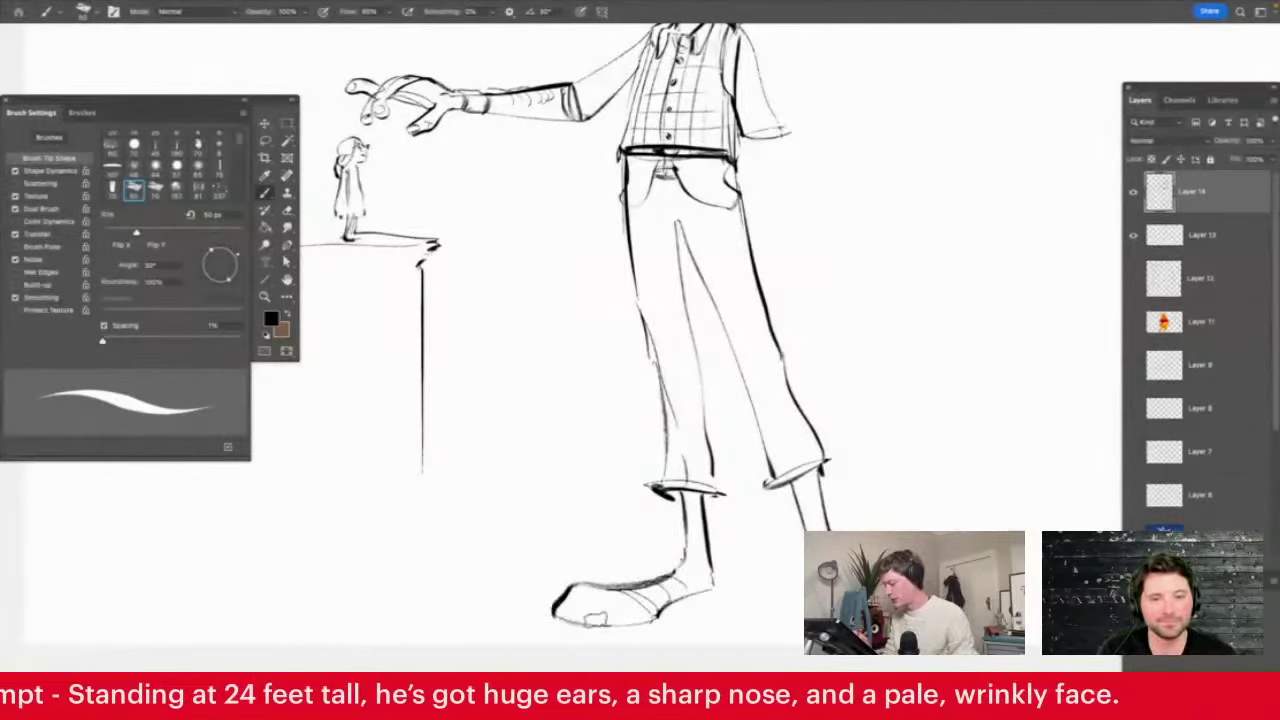
mouse_move(588, 615)
mouse_down()
mouse_move(606, 625)
mouse_move(628, 611)
mouse_up()
mouse_move(584, 606)
mouse_down()
mouse_move(566, 614)
mouse_move(596, 618)
mouse_move(558, 616)
mouse_up()
drag(556, 598, 542, 609)
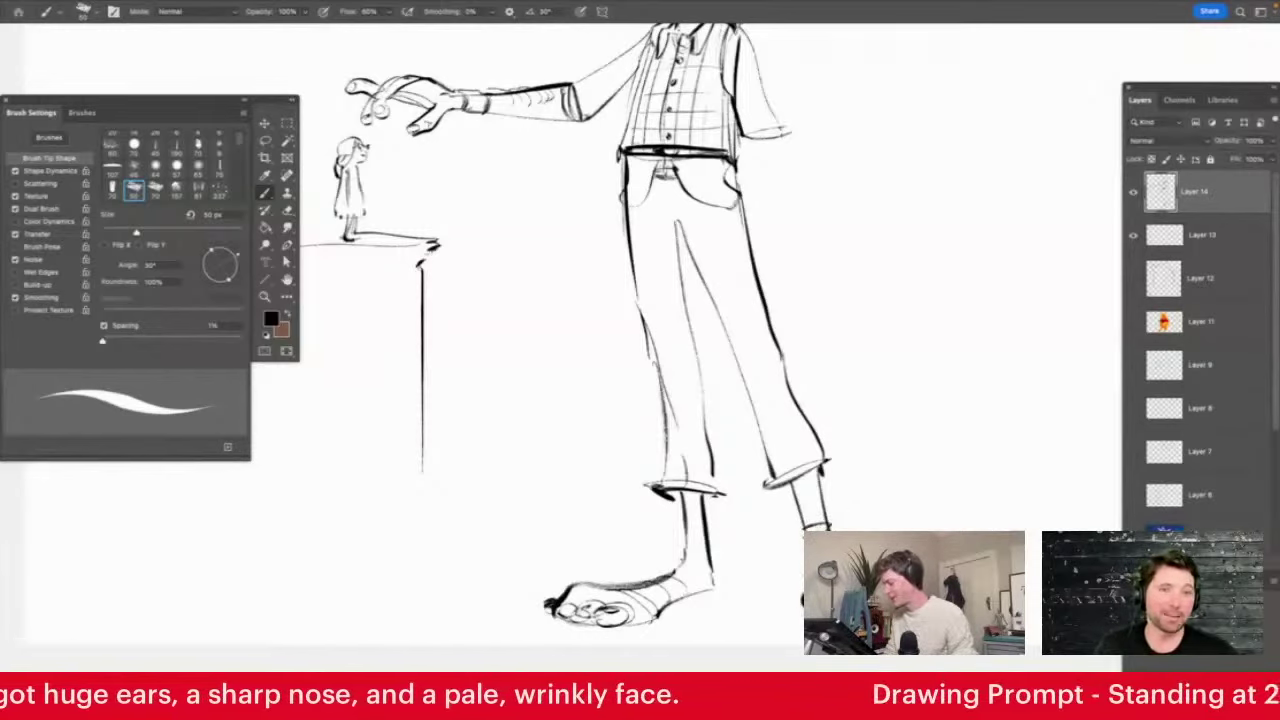
drag(798, 508, 825, 504)
mouse_move(684, 546)
mouse_down()
mouse_move(702, 548)
mouse_move(708, 578)
mouse_move(725, 562)
mouse_up()
Draw the giant's other forearm and hand hanging down beside the trousers from the short sleeve
key(z)
mouse_move(754, 315)
mouse_down()
mouse_move(777, 314)
mouse_move(790, 473)
mouse_up()
key(b)
mouse_move(769, 345)
mouse_down()
mouse_move(790, 432)
mouse_move(780, 526)
mouse_up()
drag(770, 476, 778, 528)
Erase the stray arc beside the giant's head and draw a dark, wavy tuft of hair on top
key(e)
drag(584, 64, 520, 68)
key(z)
mouse_move(780, 190)
mouse_down()
mouse_move(641, 295)
mouse_move(651, 331)
mouse_move(615, 345)
mouse_up()
mouse_move(738, 130)
mouse_down()
mouse_move(749, 166)
mouse_move(800, 190)
mouse_up()
key(b)
drag(752, 246, 778, 260)
drag(718, 162, 764, 258)
mouse_move(735, 164)
mouse_down()
mouse_move(656, 182)
mouse_move(742, 160)
mouse_up()
drag(720, 160, 770, 250)
key(z)
mouse_move(766, 206)
mouse_down()
mouse_move(746, 291)
mouse_move(769, 425)
mouse_up()
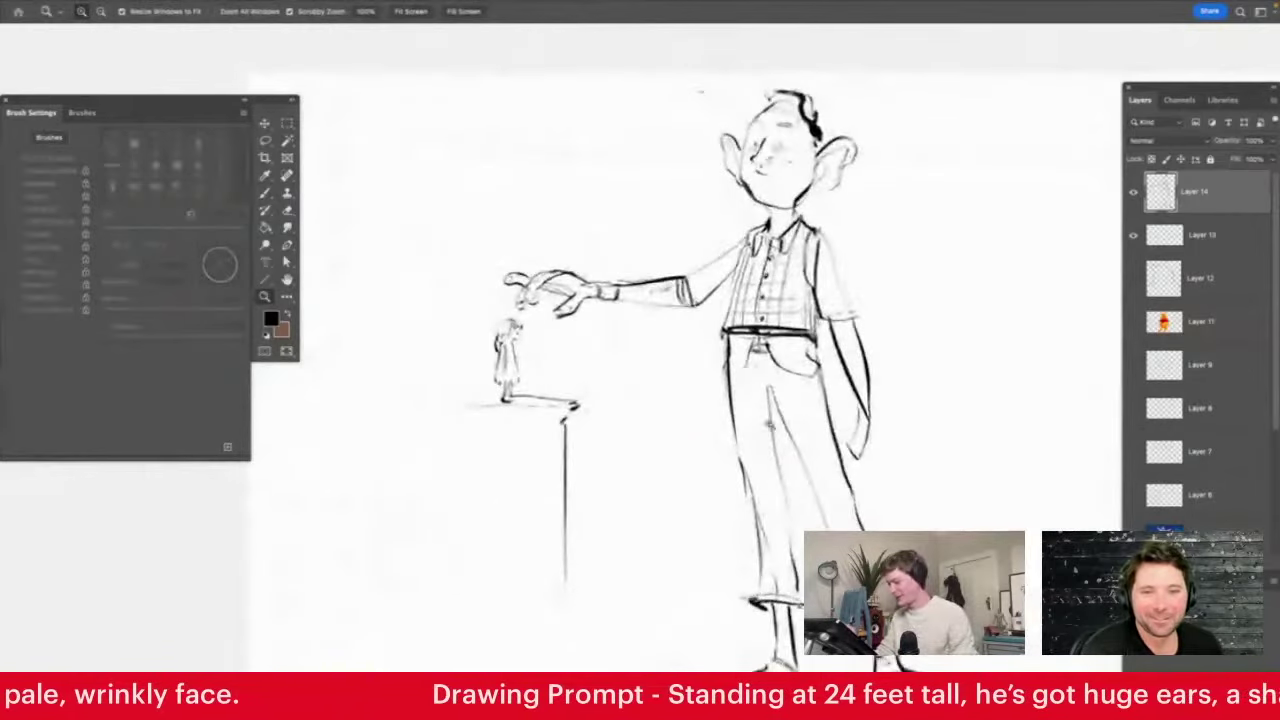
drag(775, 588, 783, 602)
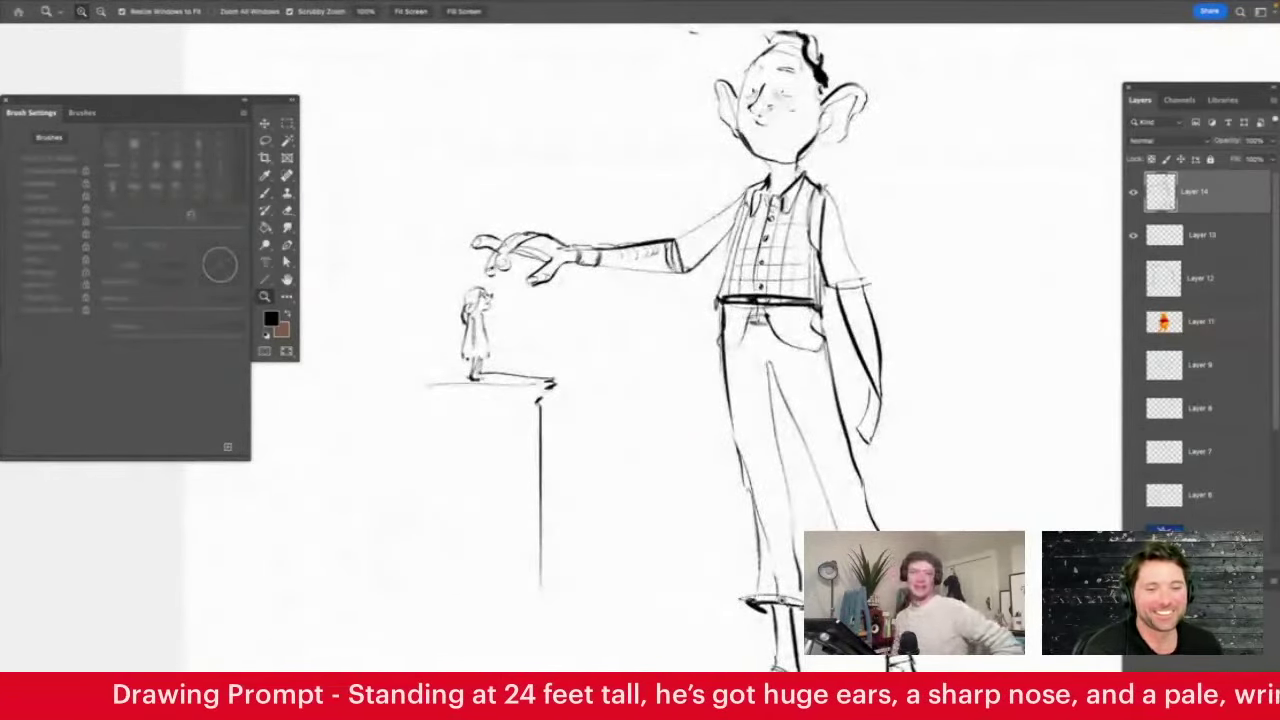
key(h)
drag(793, 496, 634, 495)
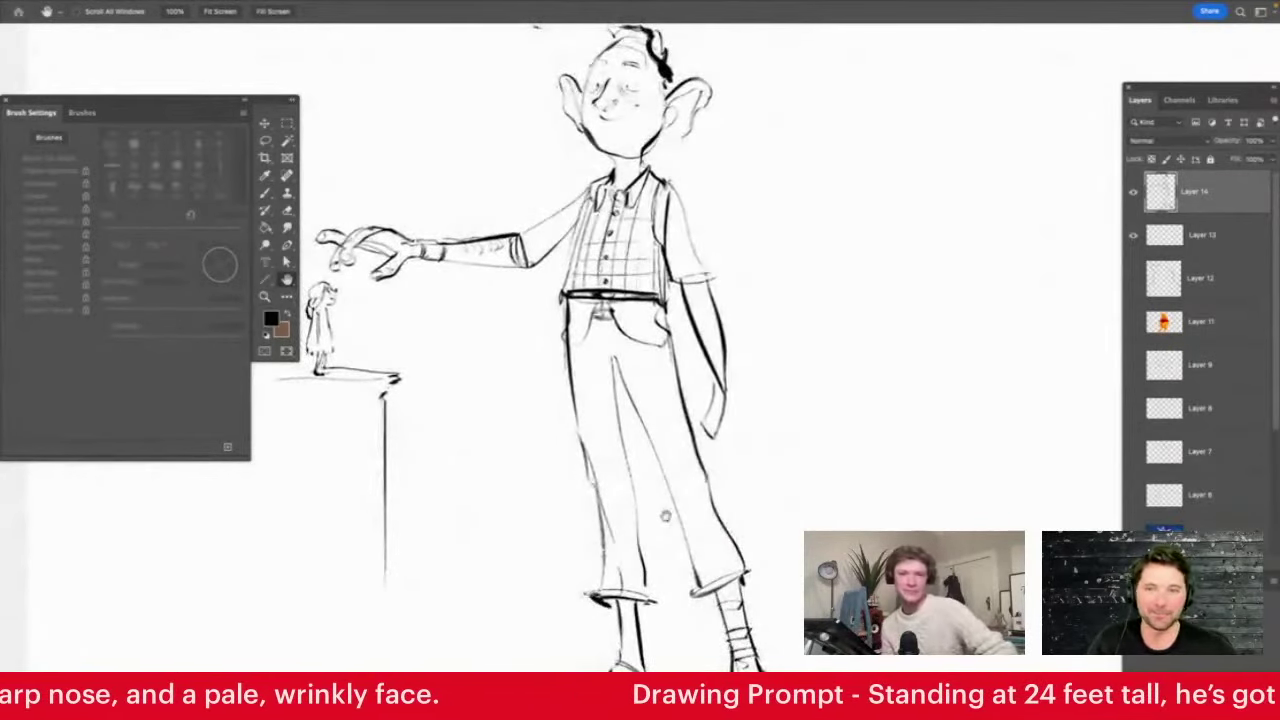
key(z)
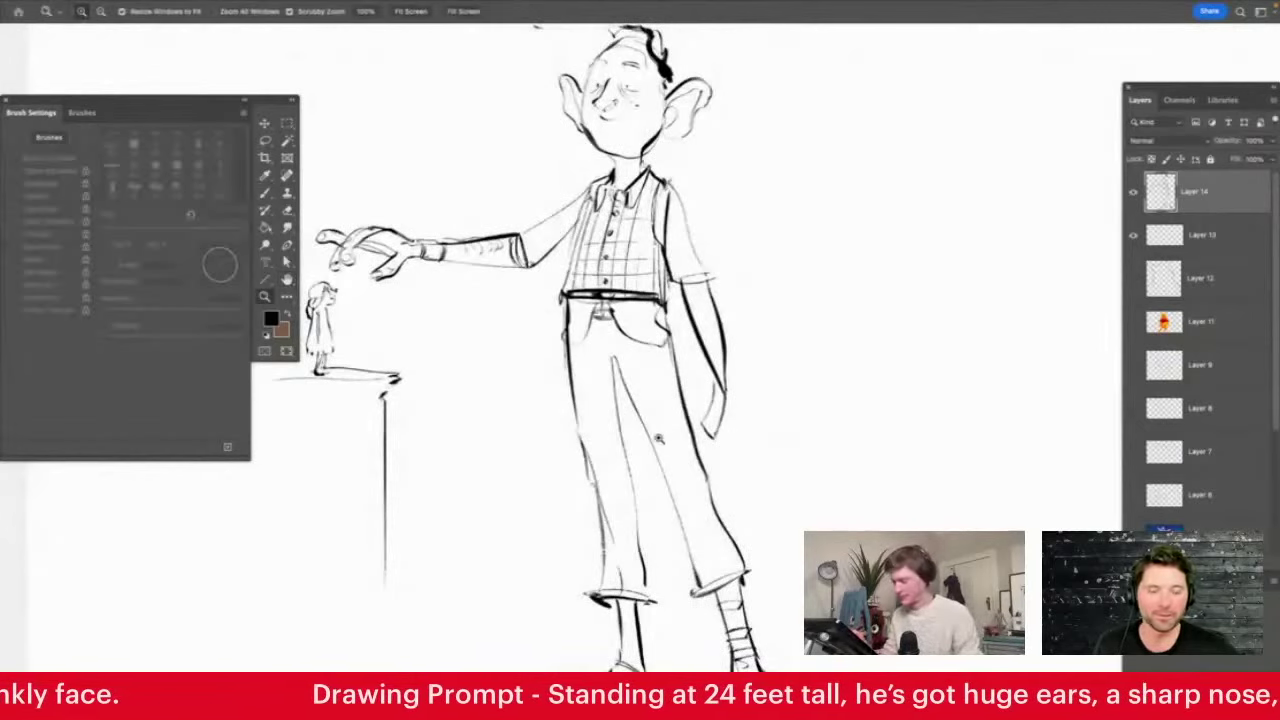
drag(665, 515, 544, 572)
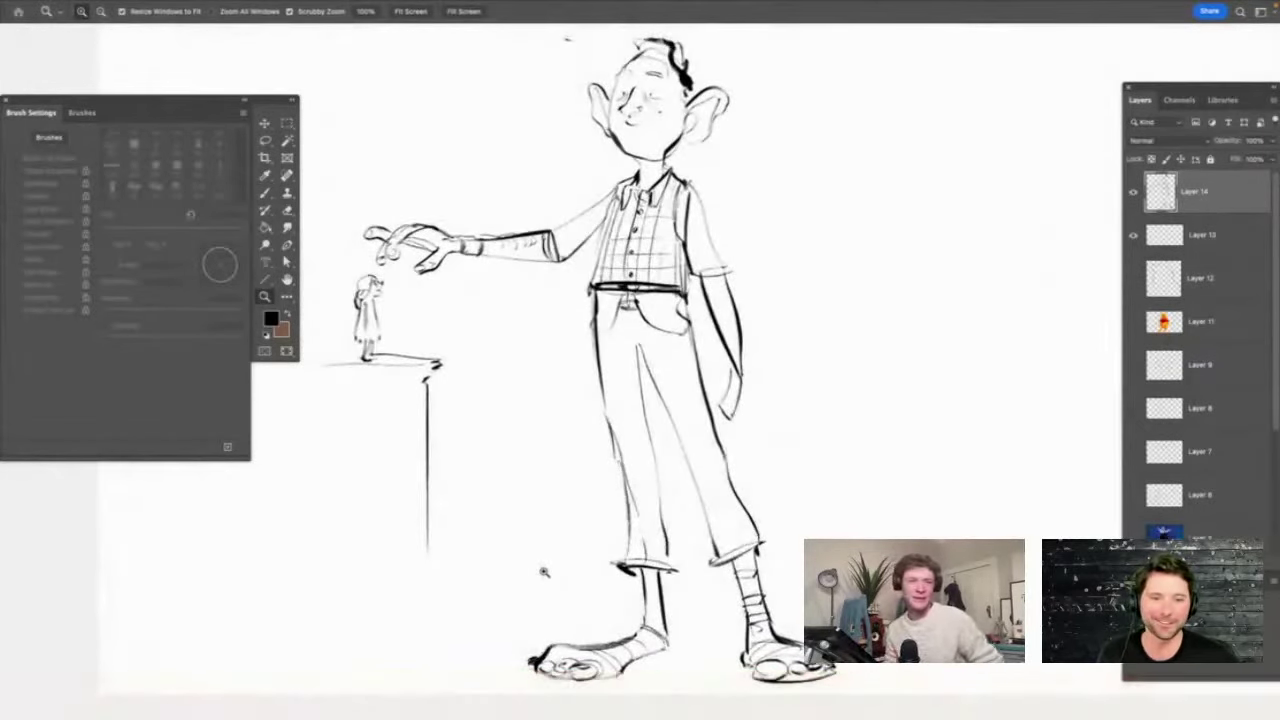